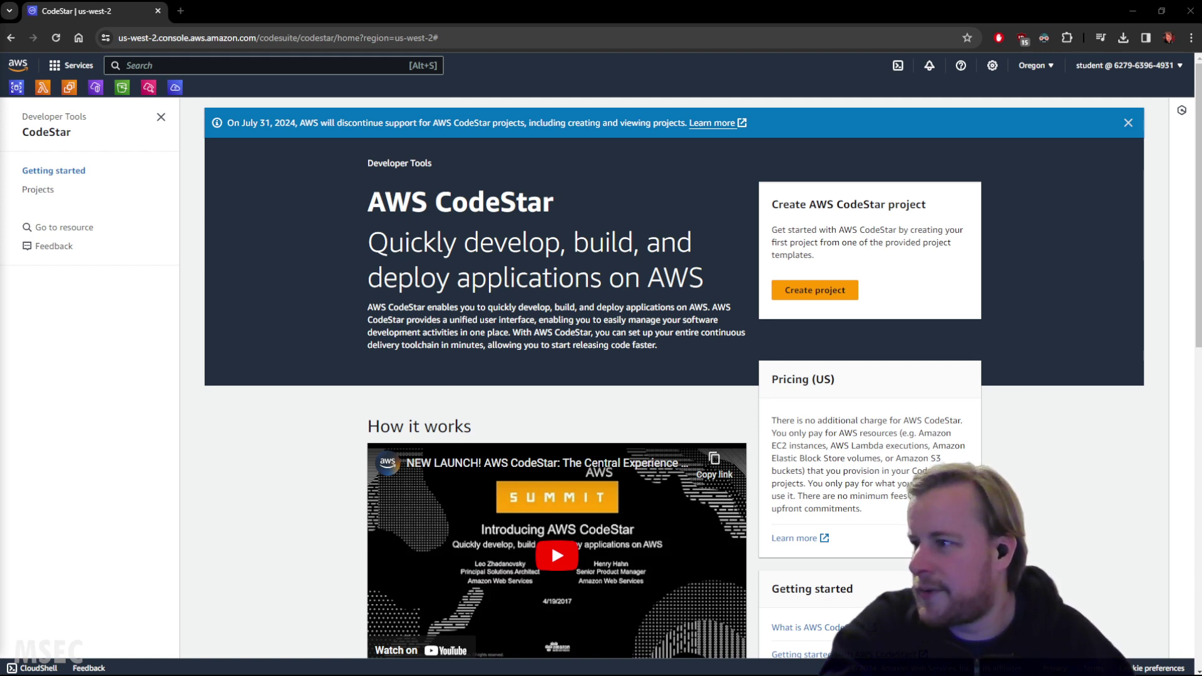
Step: Start creating a new CodeStar project
scroll(336, 295, "down", 2)
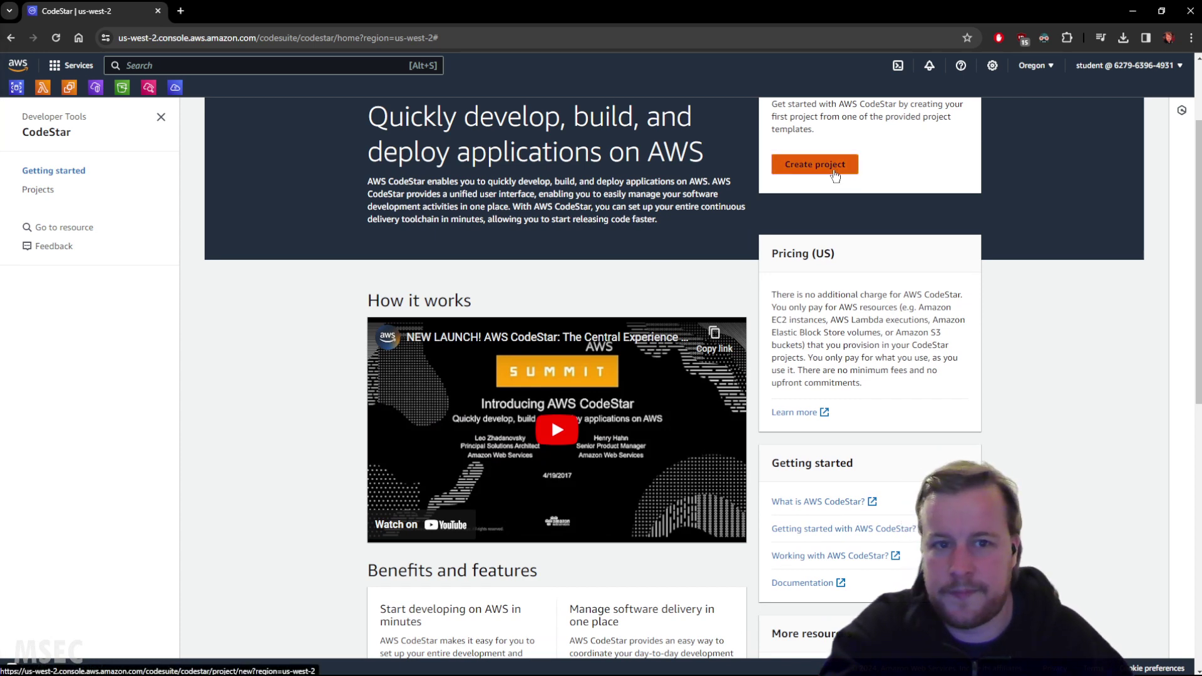
left_click(814, 164)
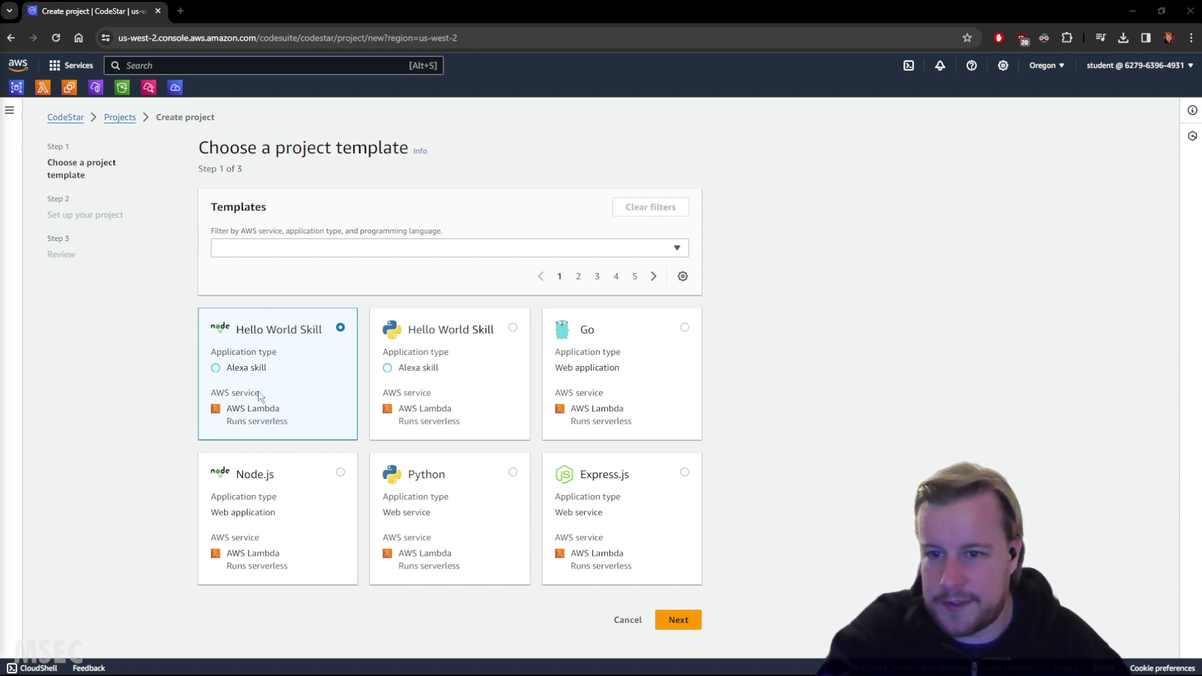
Step: Browse all five pages of project templates and compare their application types and AWS services, including EC2 and Elastic Beanstalk
left_click_drag(306, 148, 597, 272)
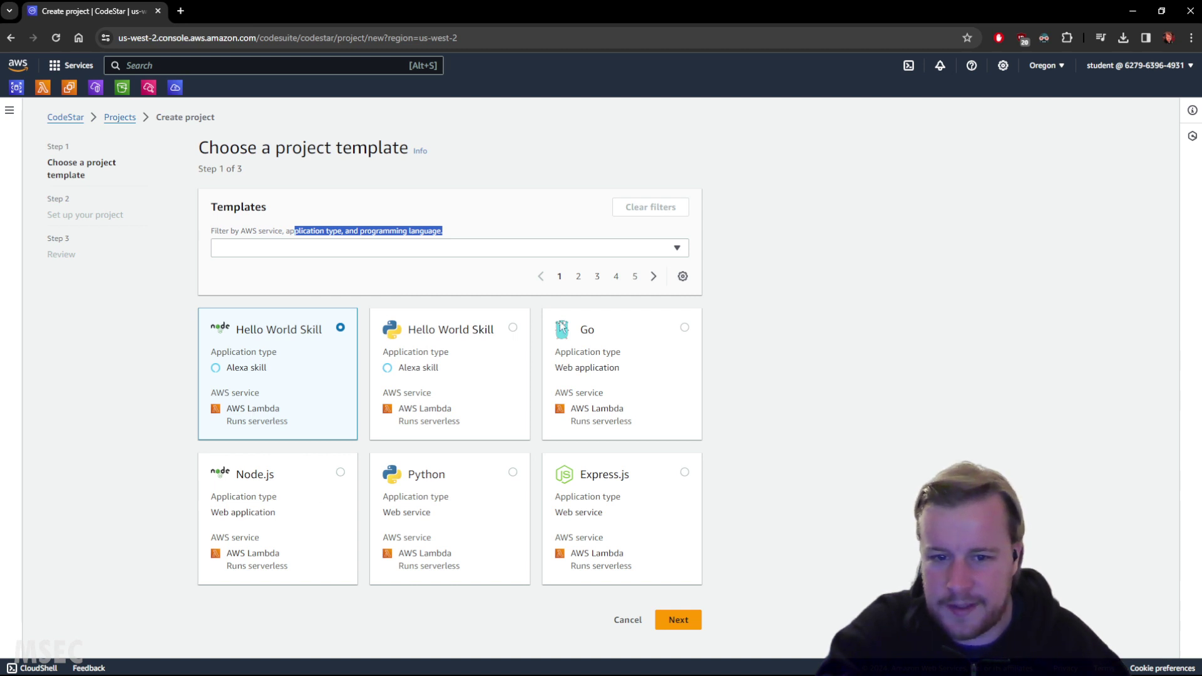
left_click(653, 277)
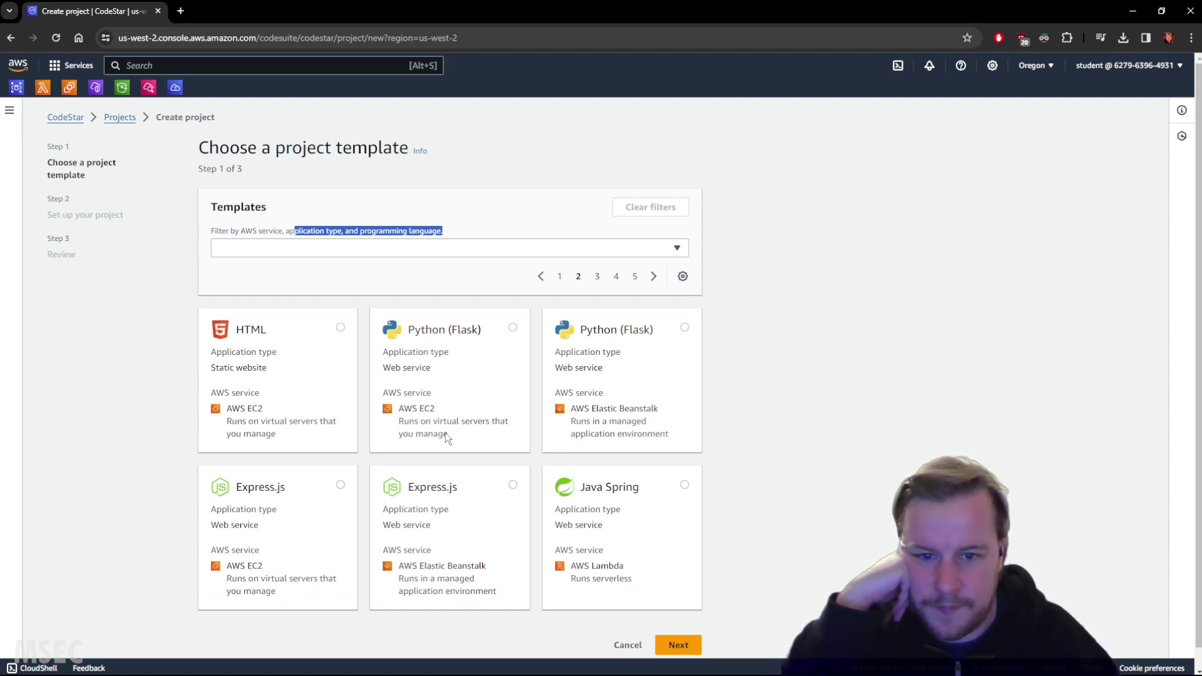
left_click_drag(399, 421, 478, 440)
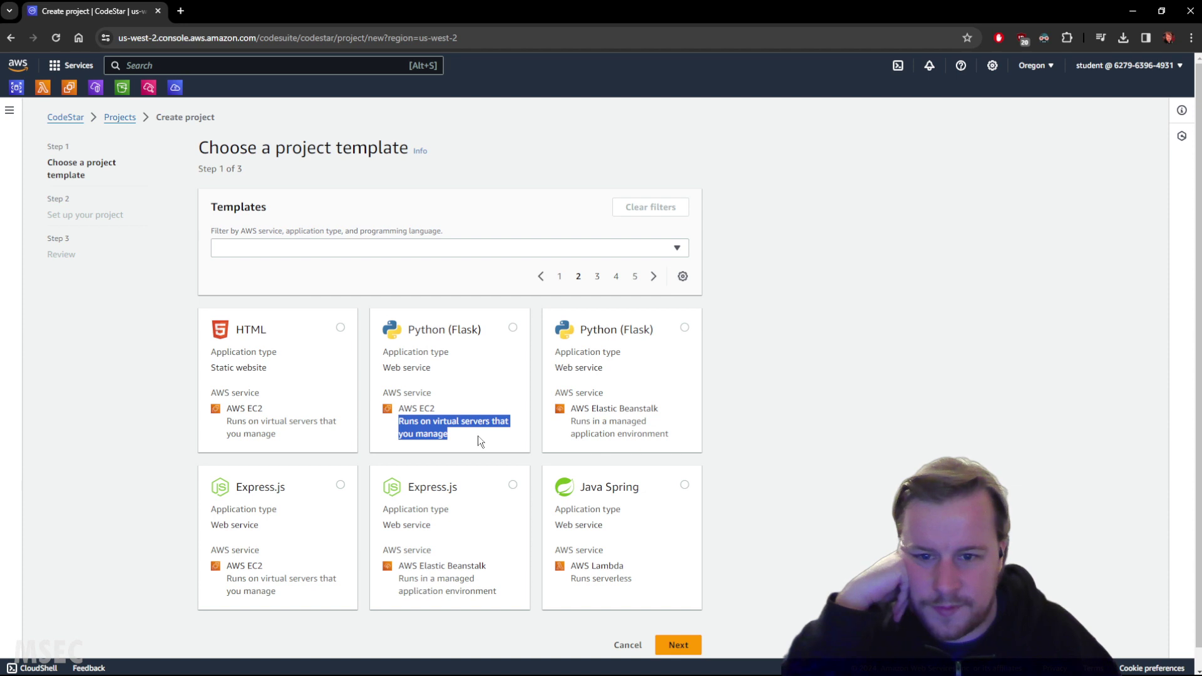
left_click_drag(570, 421, 639, 433)
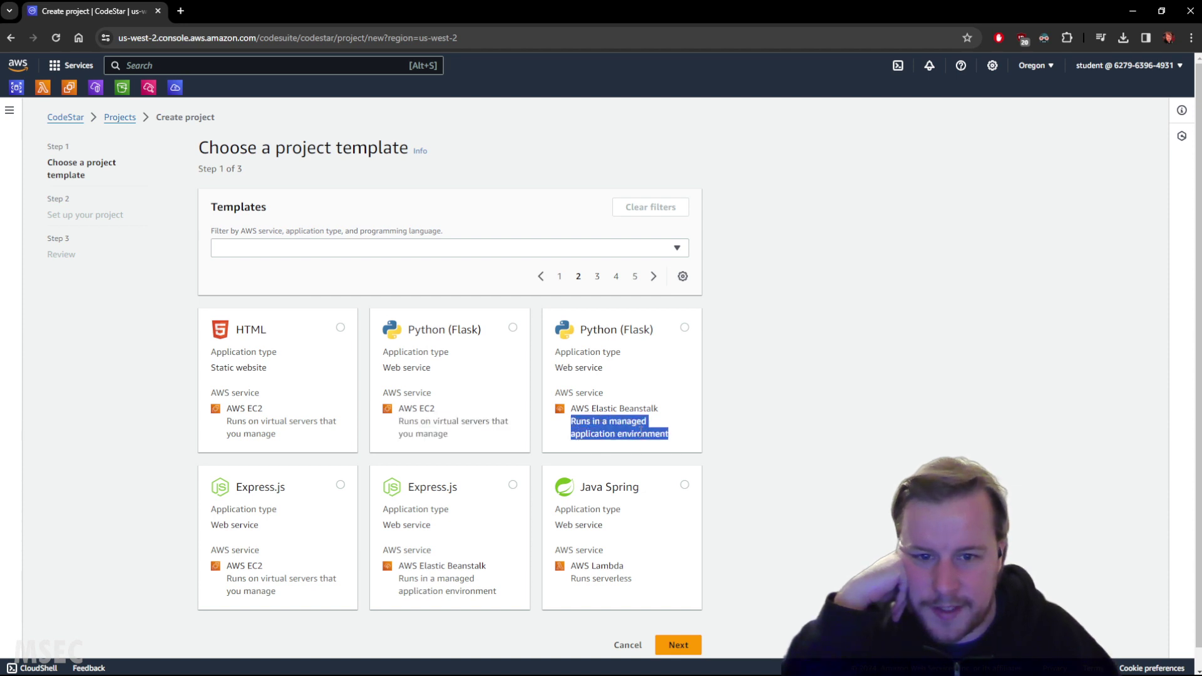
double_click(604, 409)
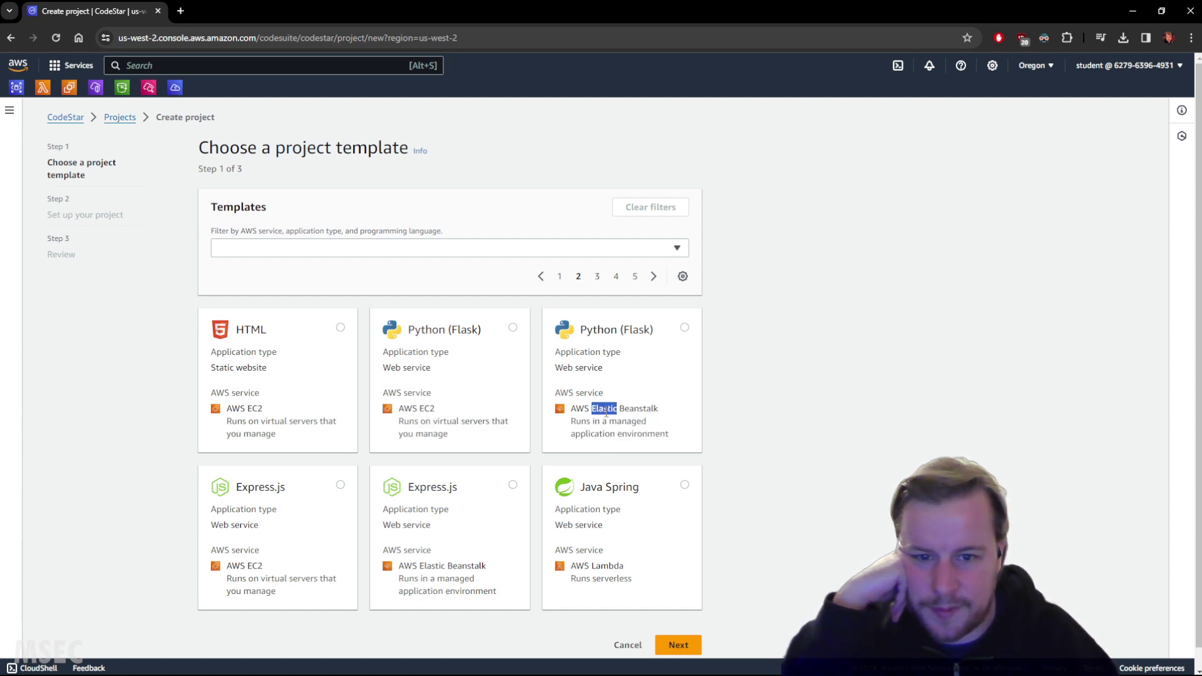
double_click(635, 410)
left_click_drag(635, 410, 608, 411)
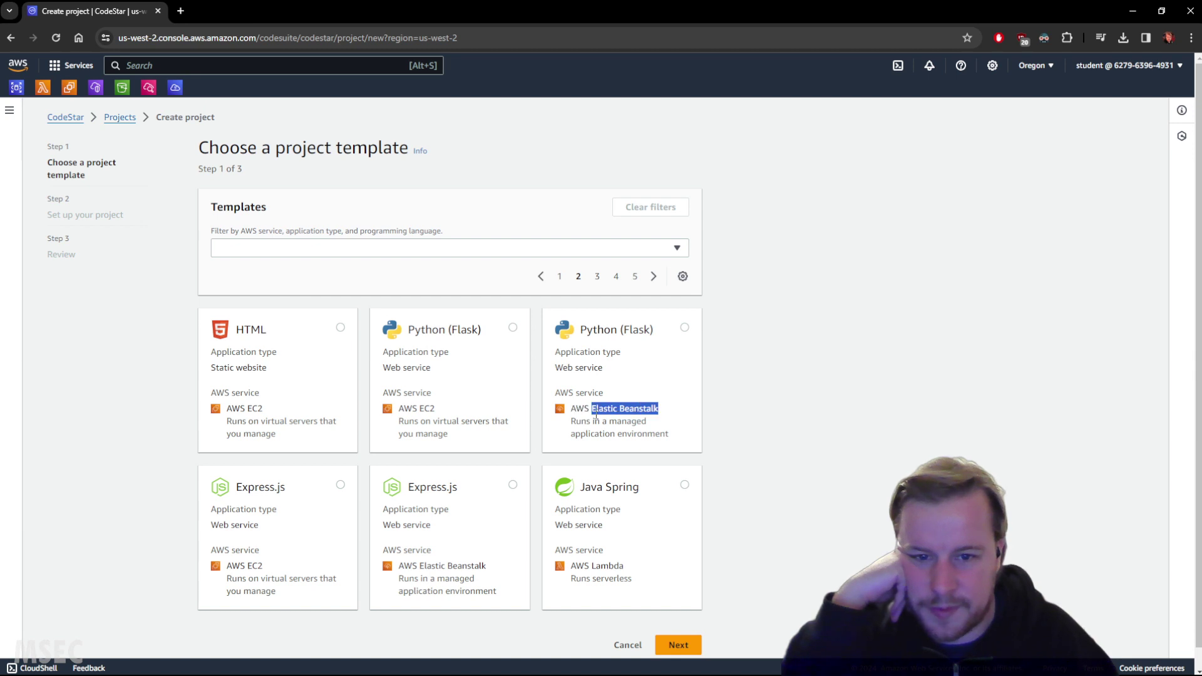
left_click(592, 375)
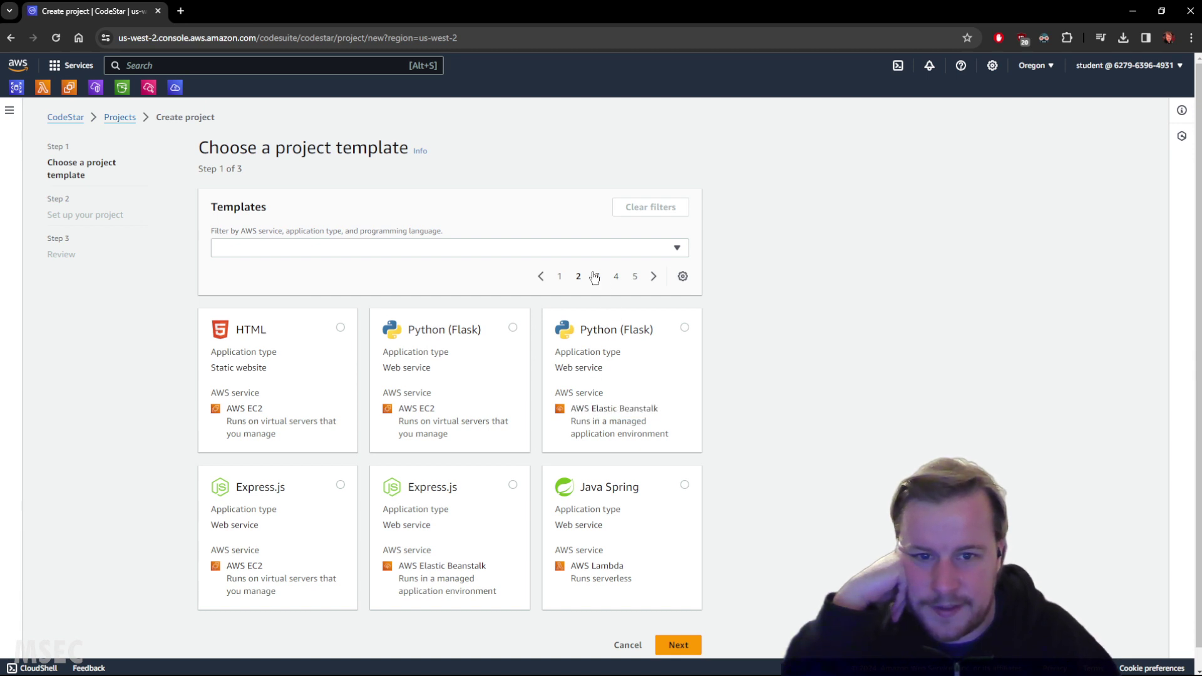
left_click(653, 278)
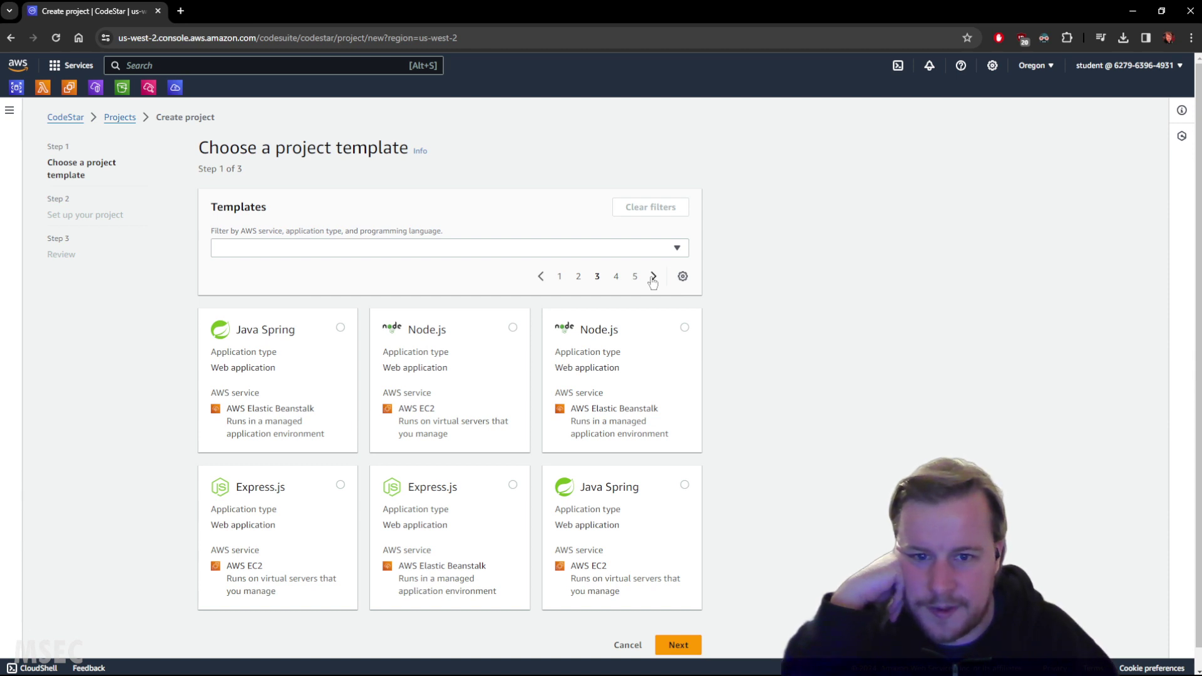
left_click(653, 278)
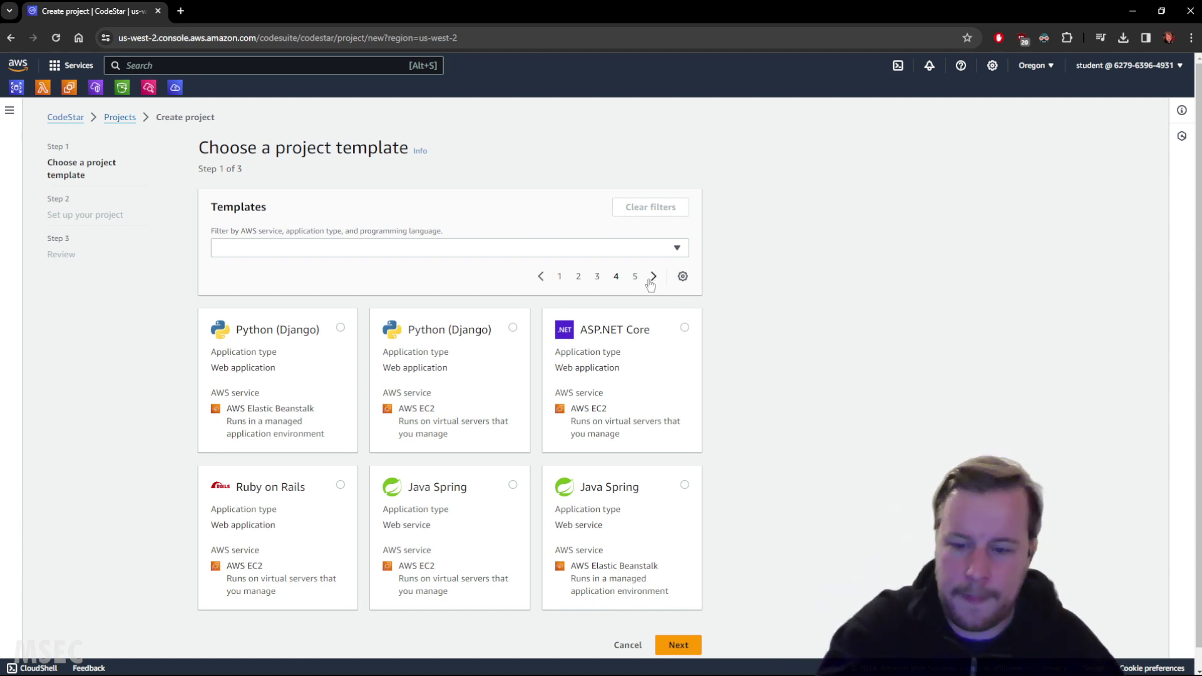
left_click(653, 278)
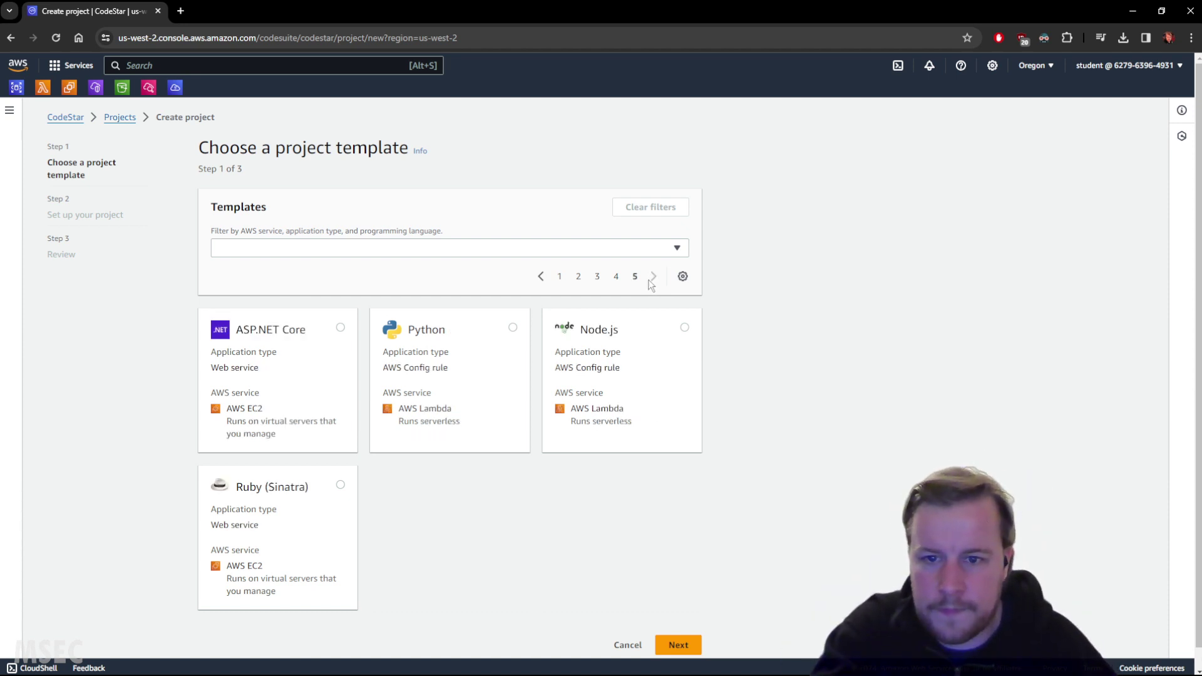
Step: Select the Python (Flask) web service template that runs on AWS Elastic Beanstalk
left_click(579, 277)
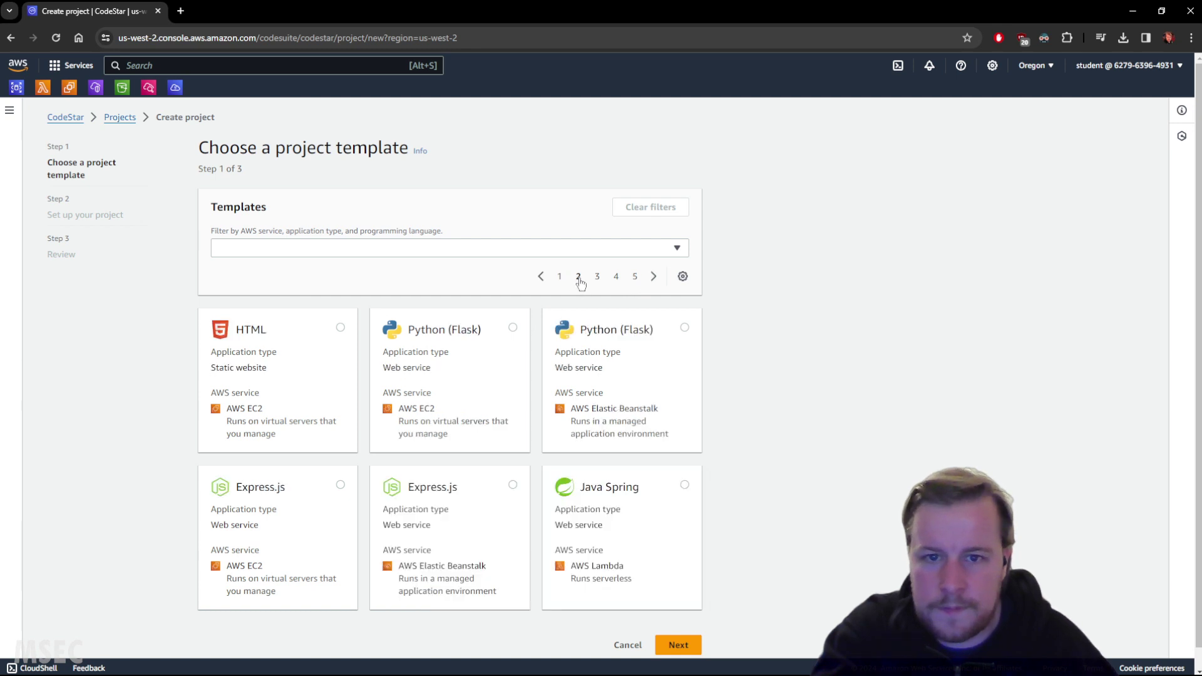
left_click(685, 329)
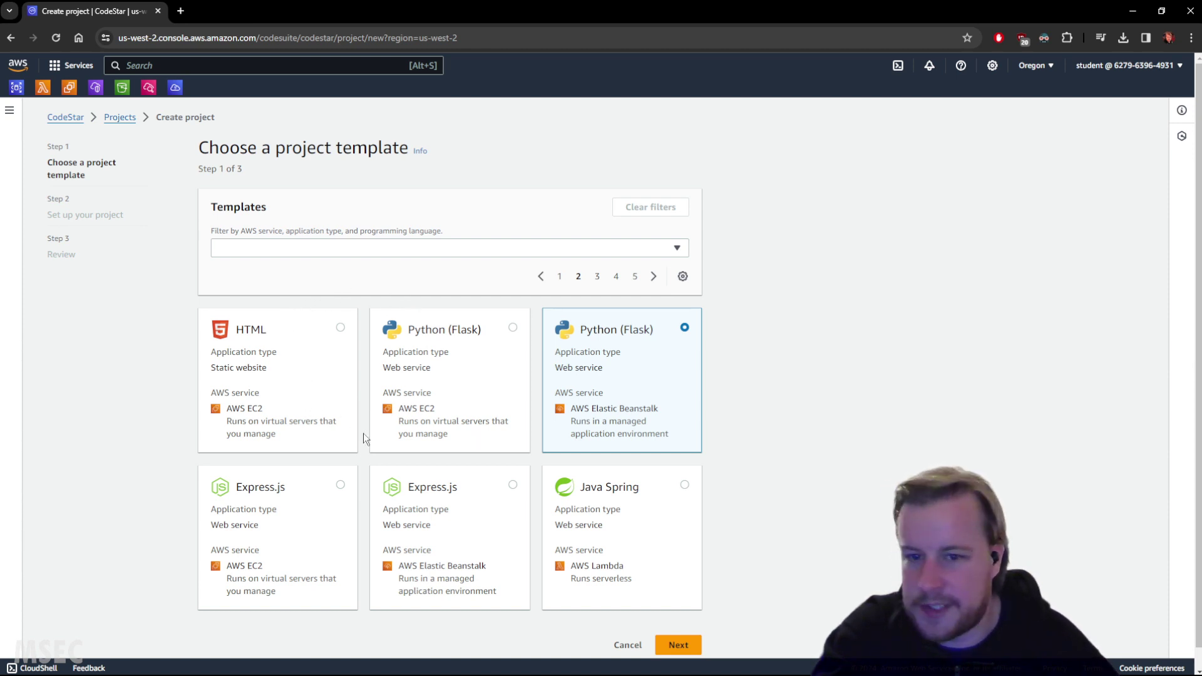
Step: Choose the Node.js web application template that runs on AWS EC2 and continue to the project setup
left_click(560, 278)
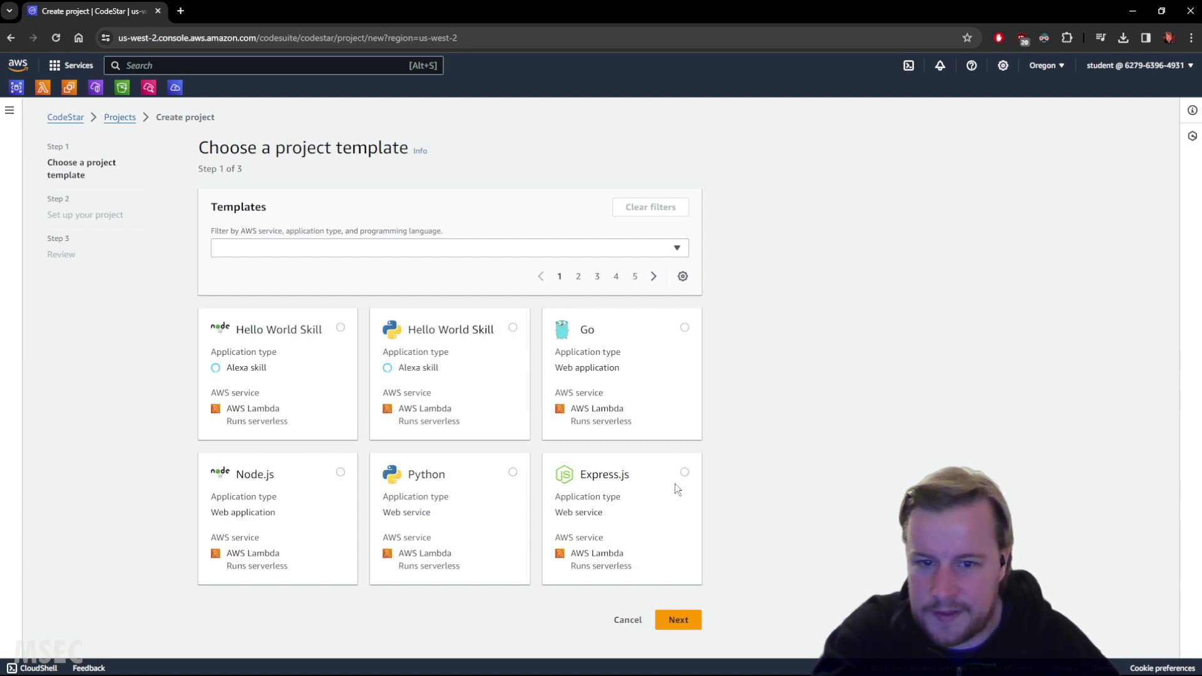
left_click(654, 278)
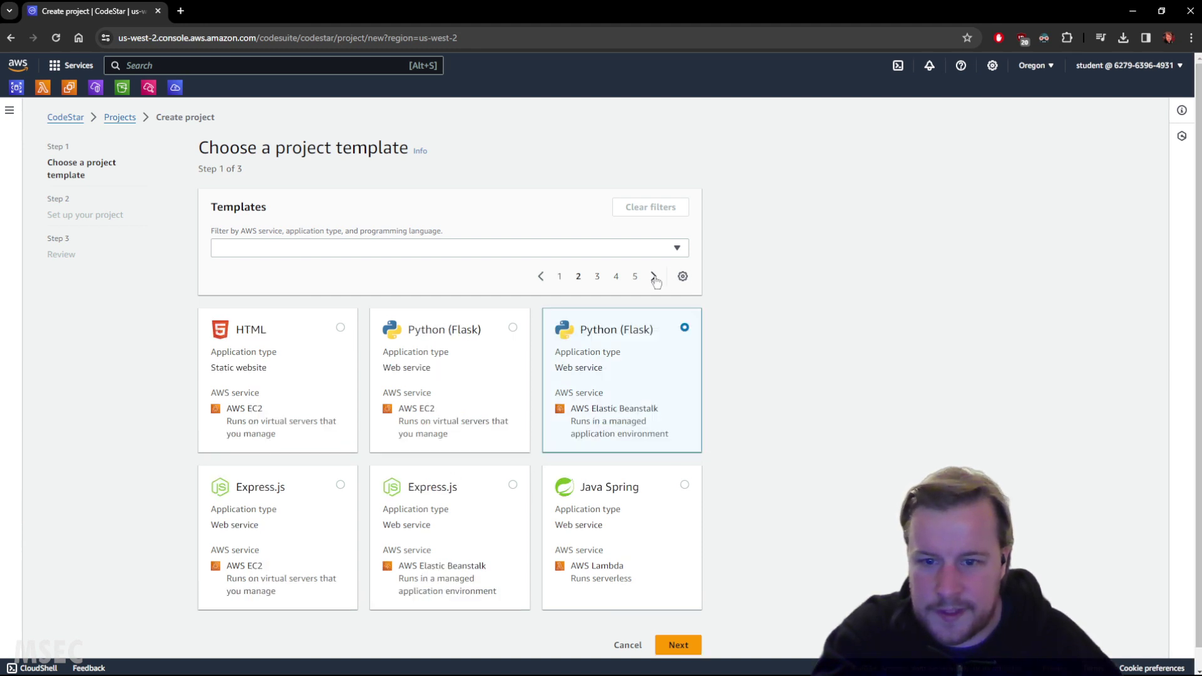
left_click(654, 277)
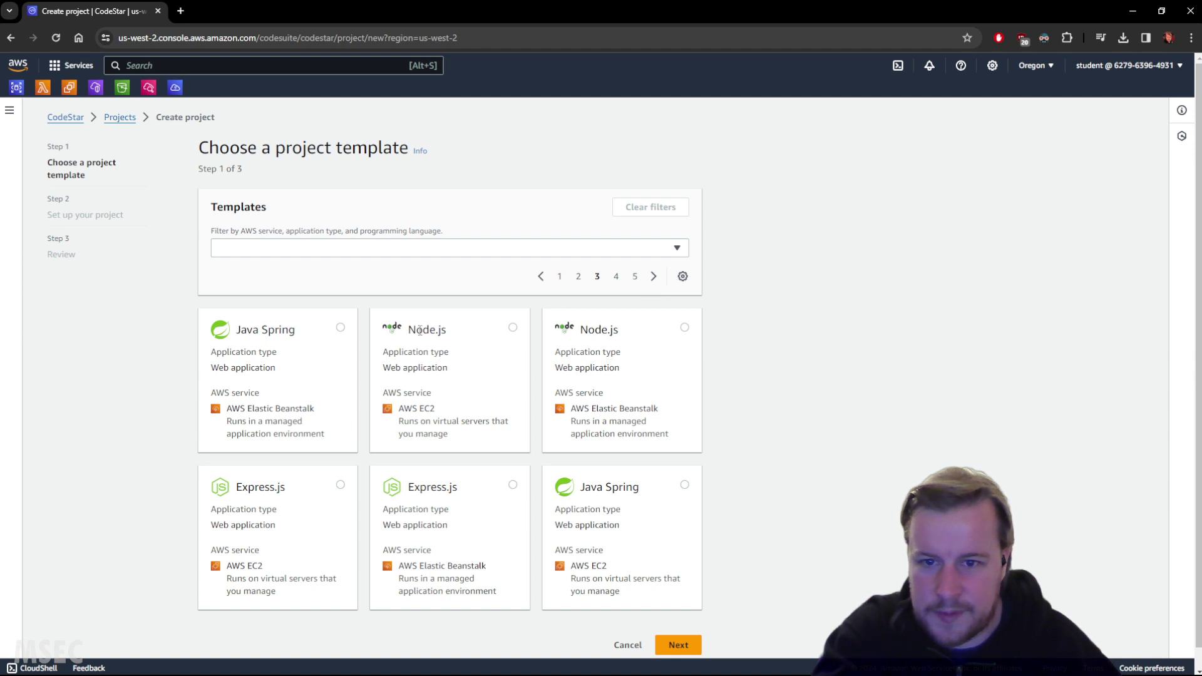
left_click(513, 328)
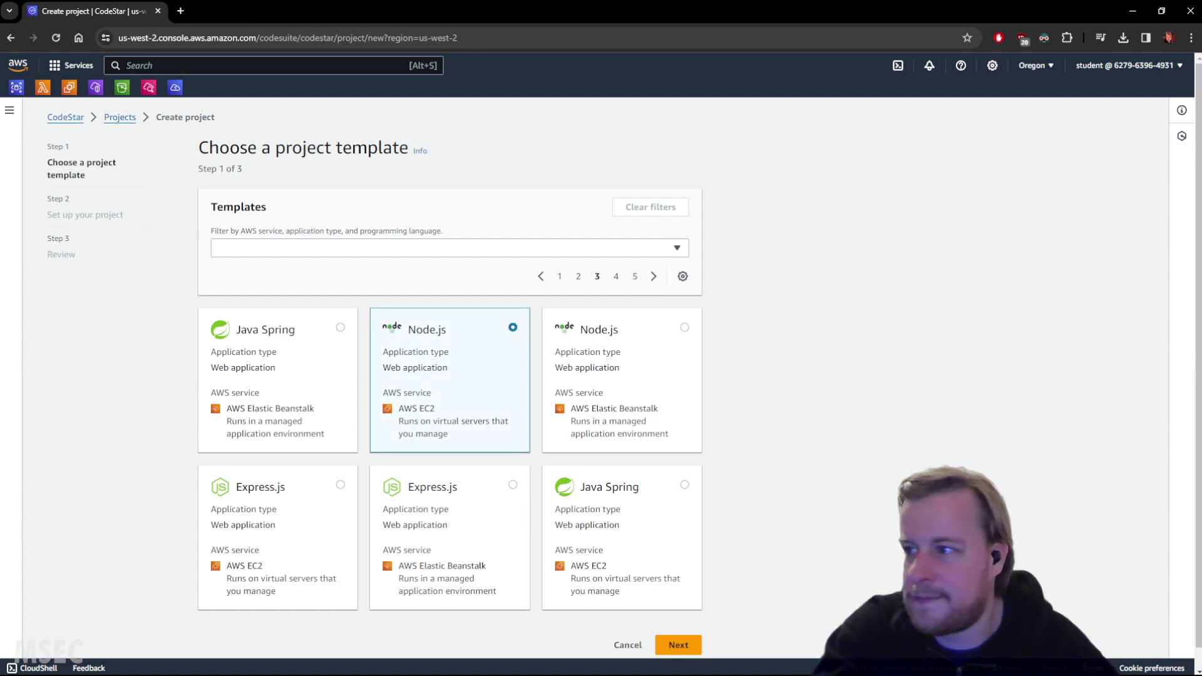
left_click(665, 646)
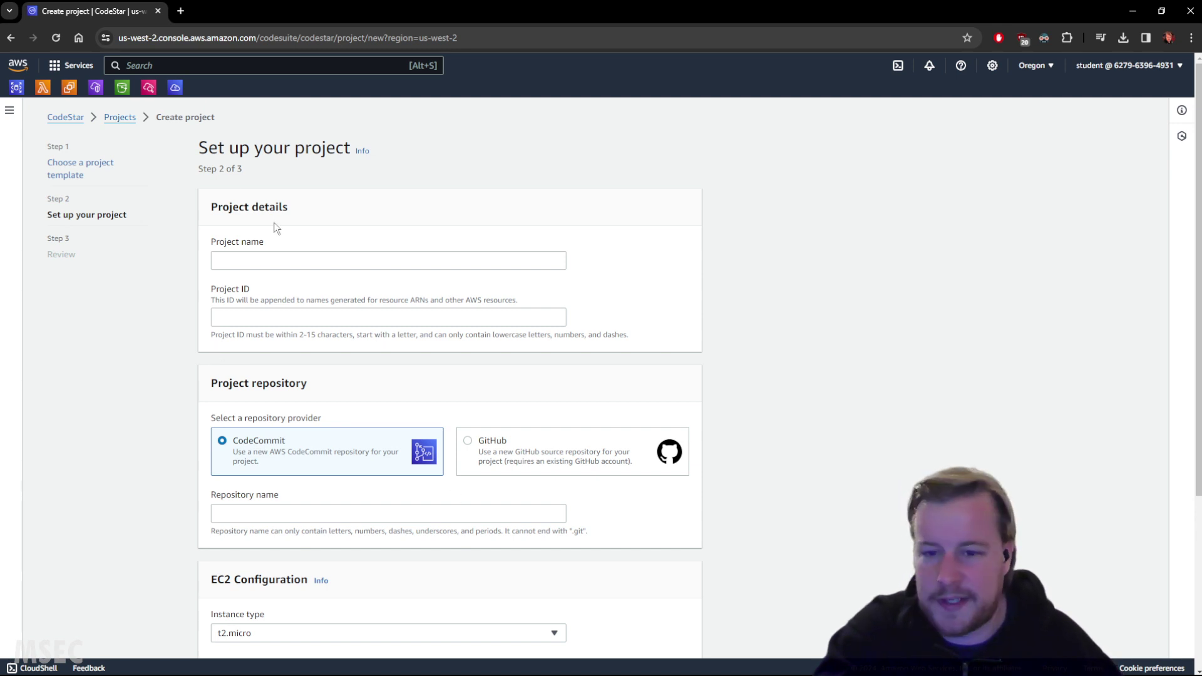
Step: Return to the template choice, select the Express.js web service template on AWS EC2, and continue to the project setup
left_click(81, 164)
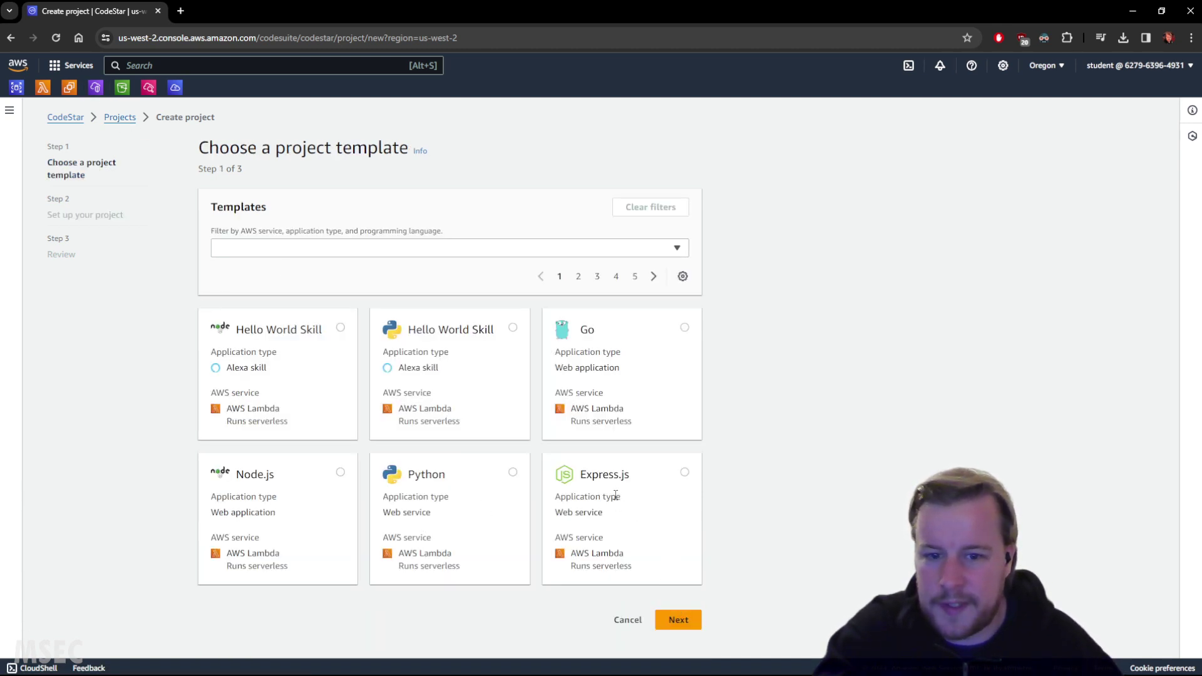
left_click(653, 276)
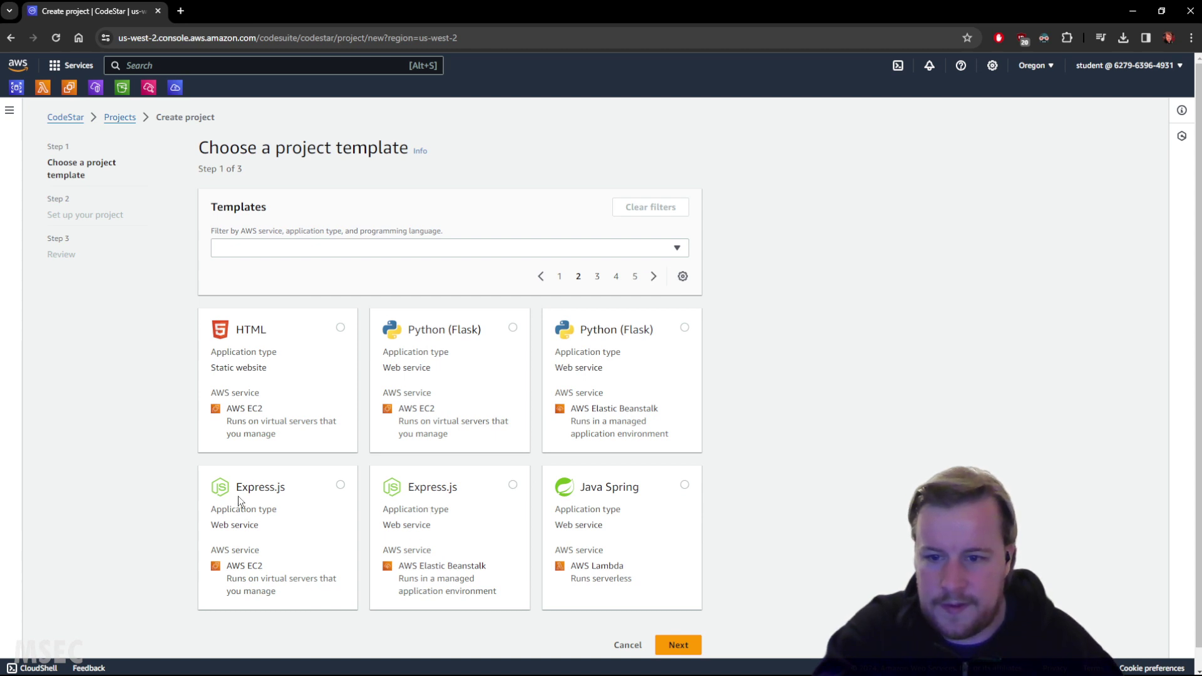
left_click(339, 484)
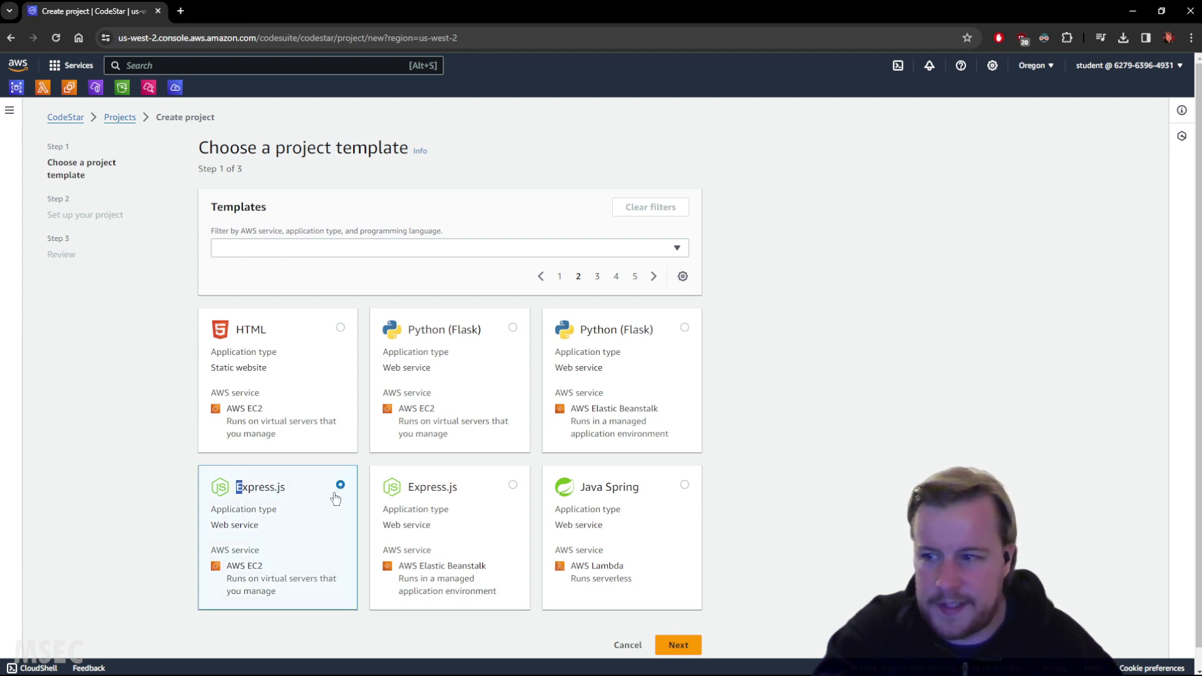
left_click(678, 645)
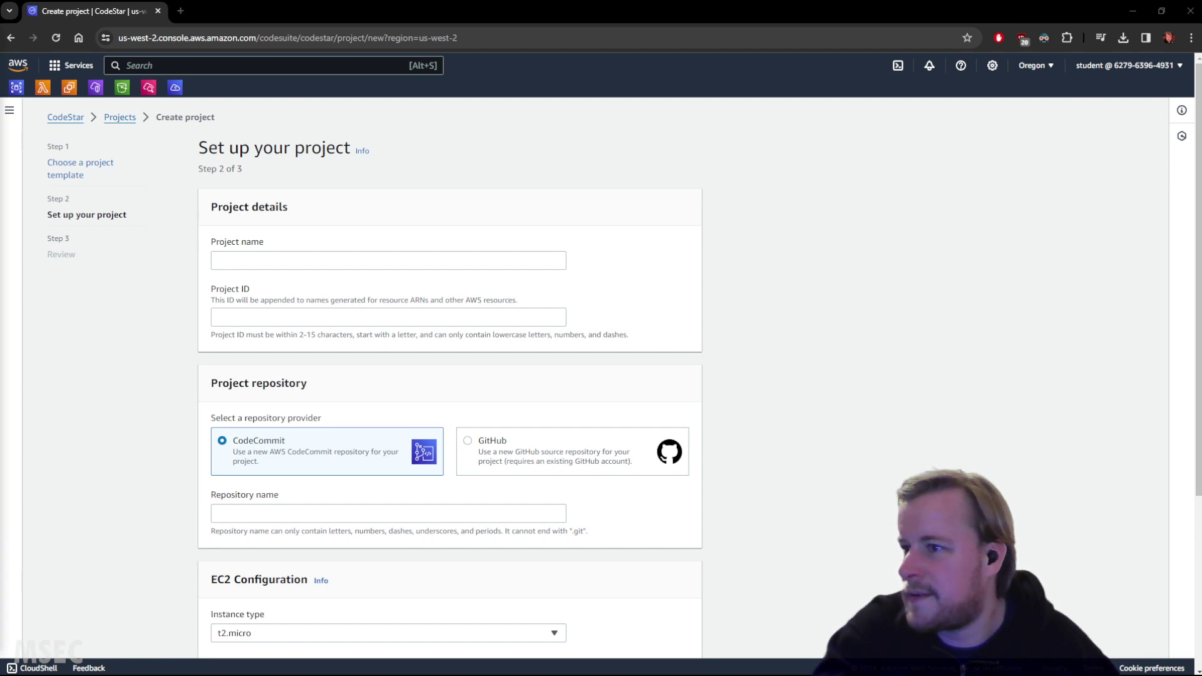
Step: Name the project ca-app-msecms, using the same text for its project ID and repository name
left_click(273, 259)
type("ca-app-<Unique_String>")
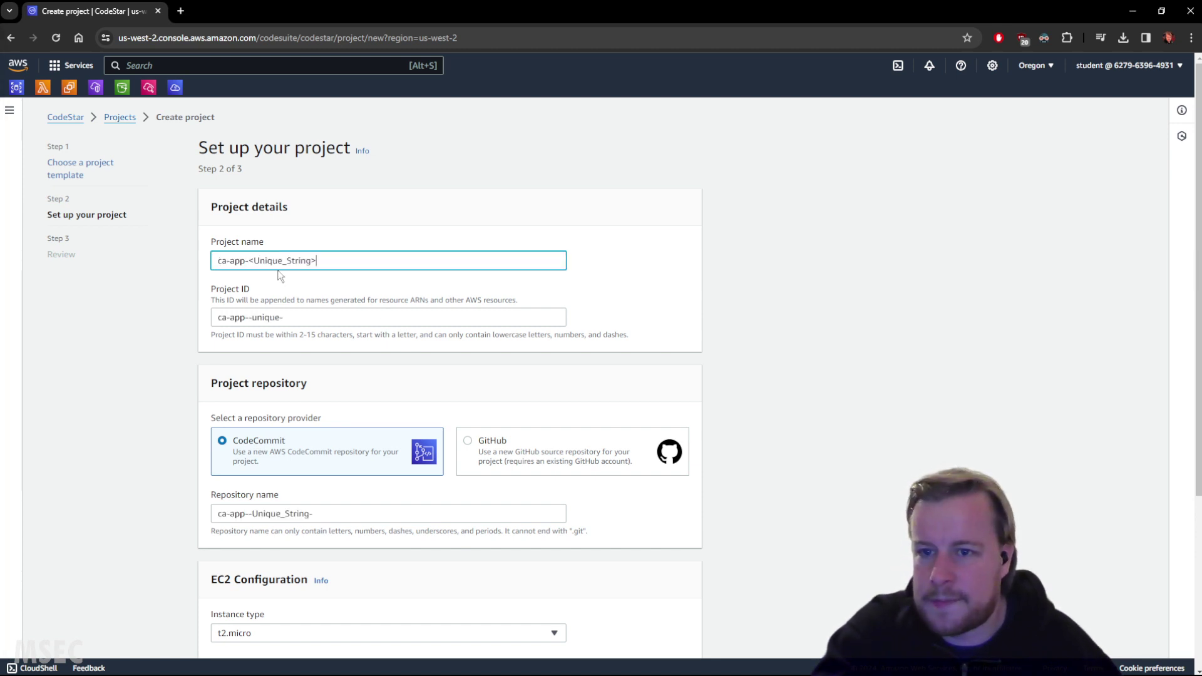
left_click_drag(250, 261, 317, 260)
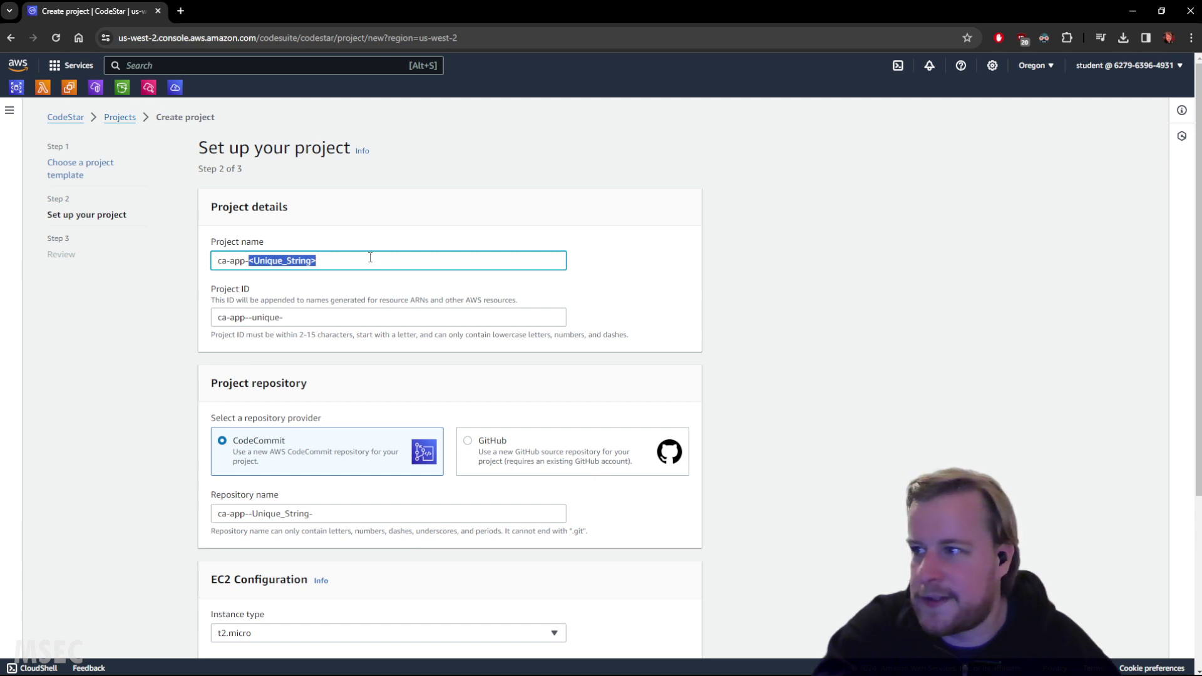
type("msec")
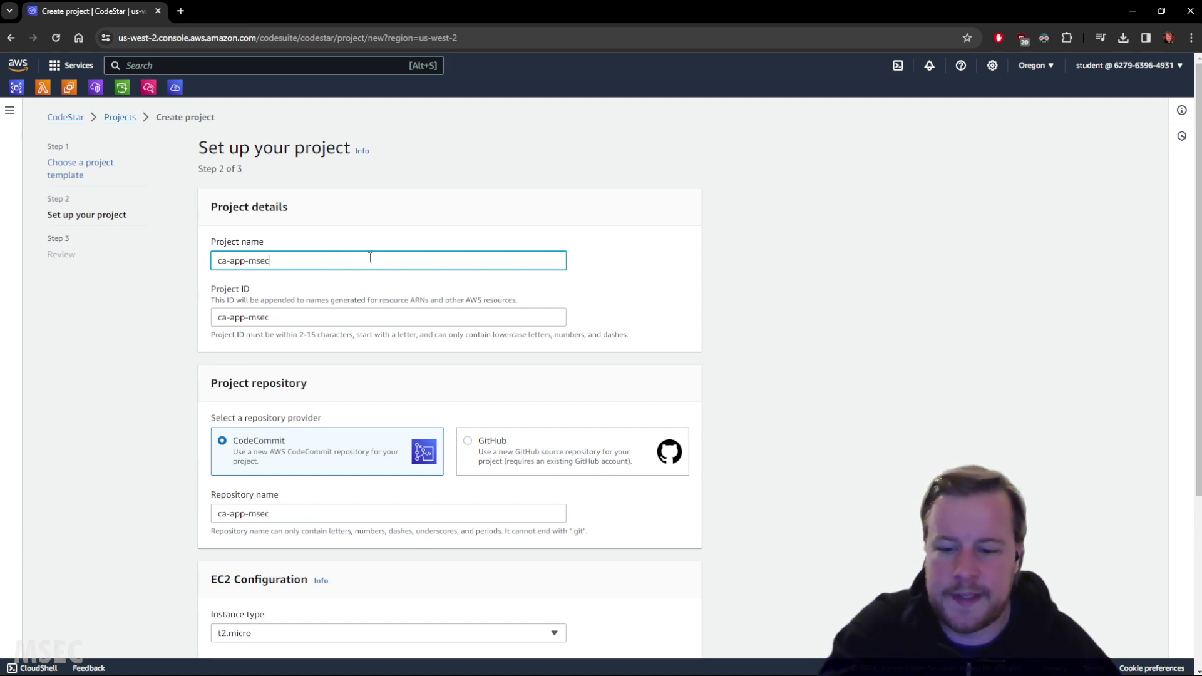
type("msec")
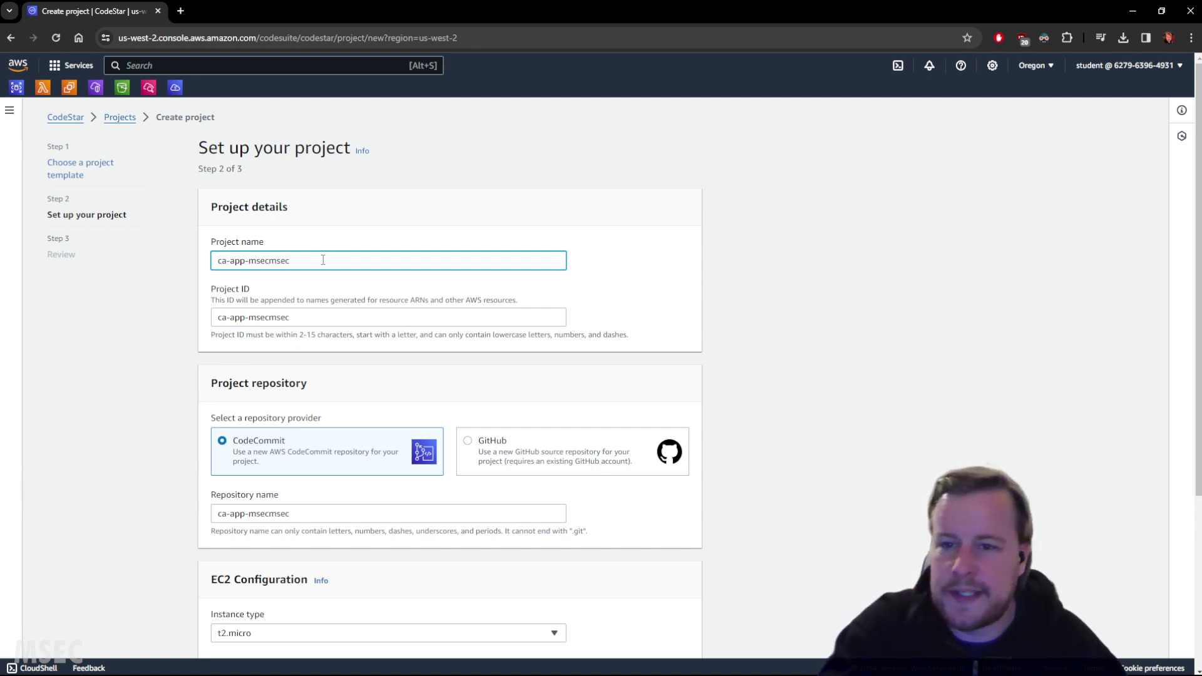
key("BackSpace")
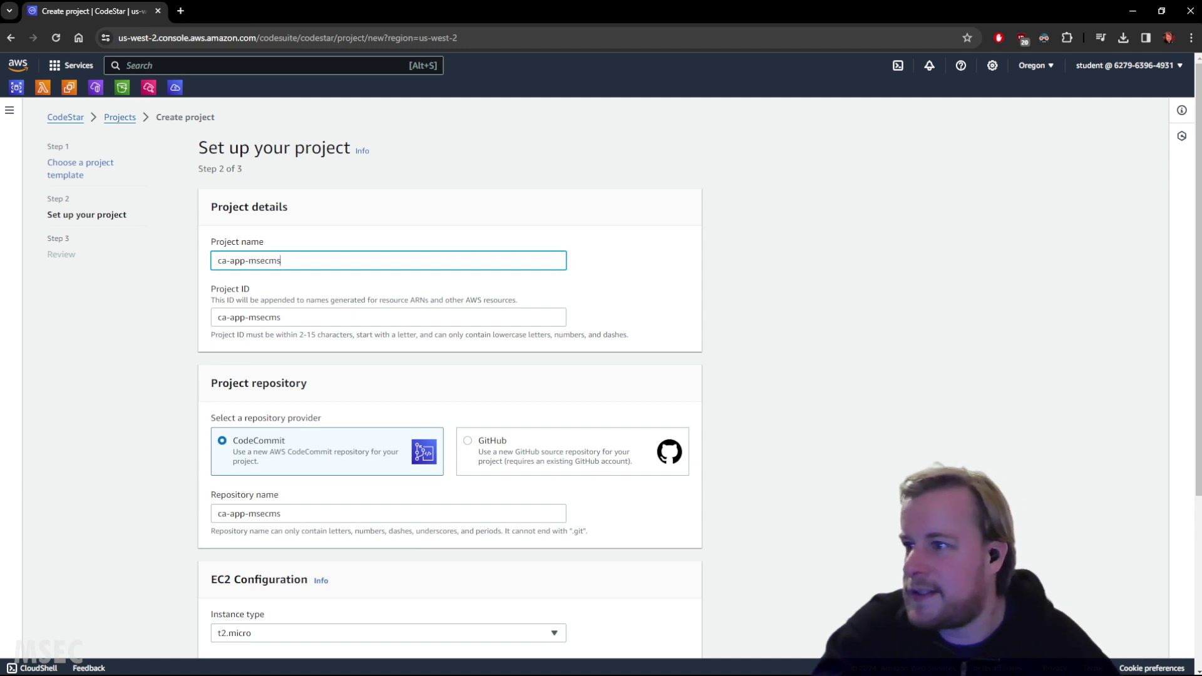
key("alt+Tab")
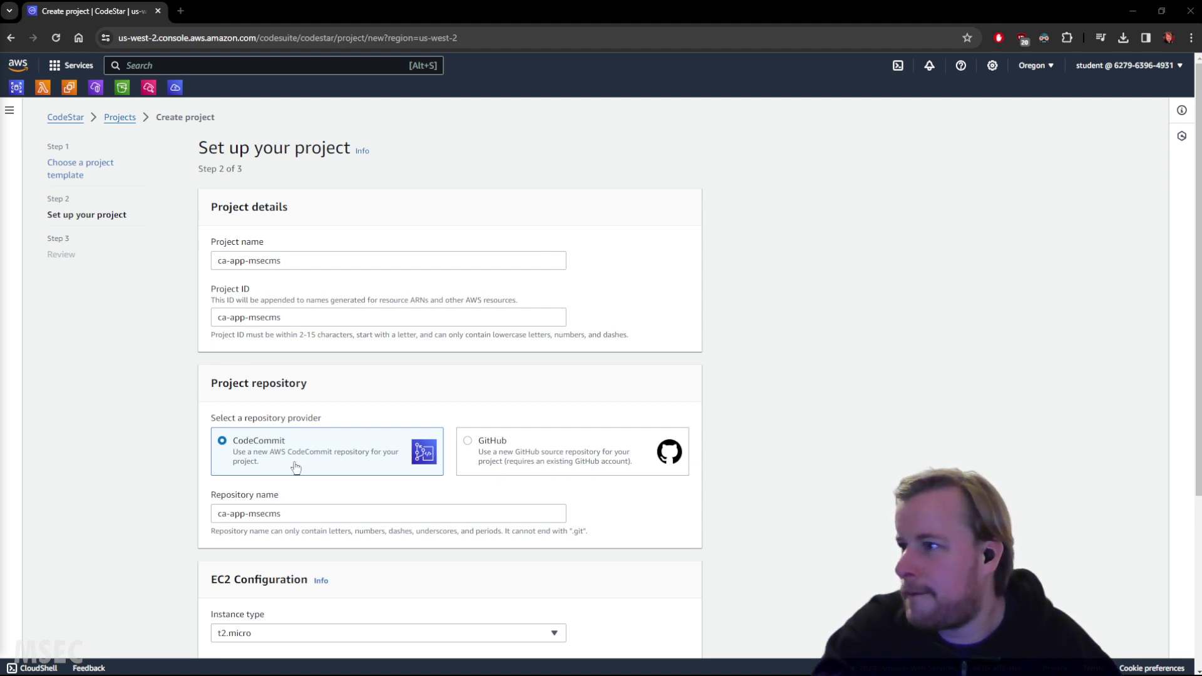
Step: Set the EC2 configuration's subnet to subnet-0e02d491c300e526a in us-west-2a
scroll(456, 418, "down", 4)
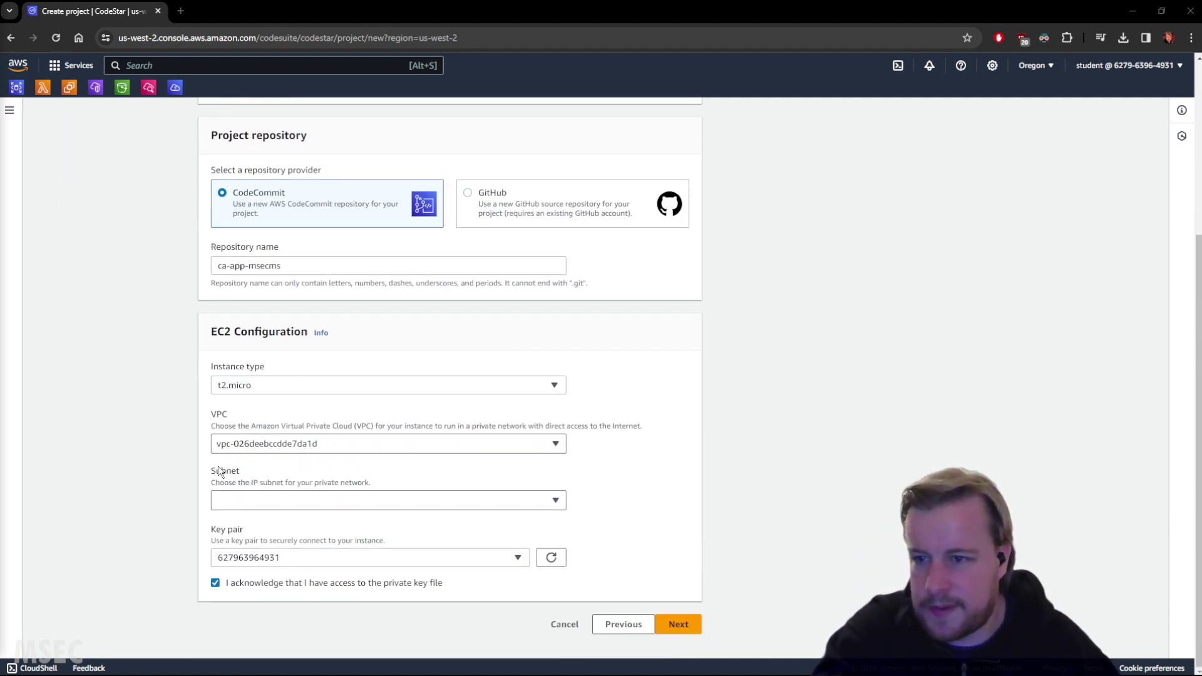
left_click(300, 512)
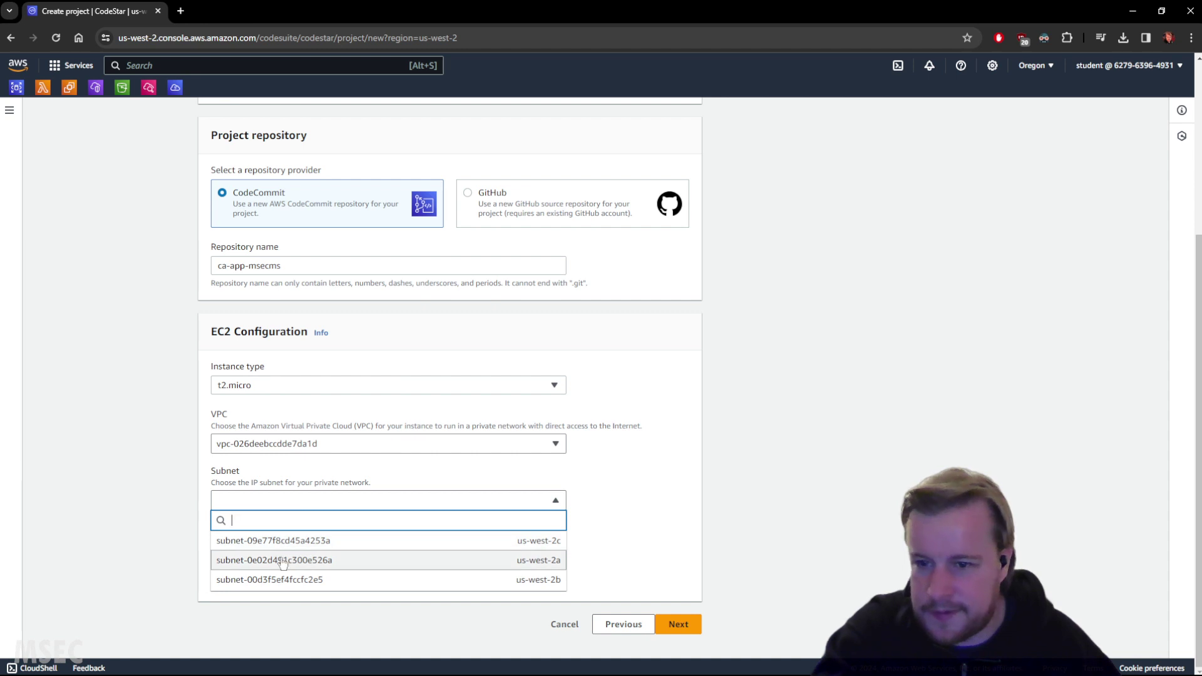
left_click(443, 567)
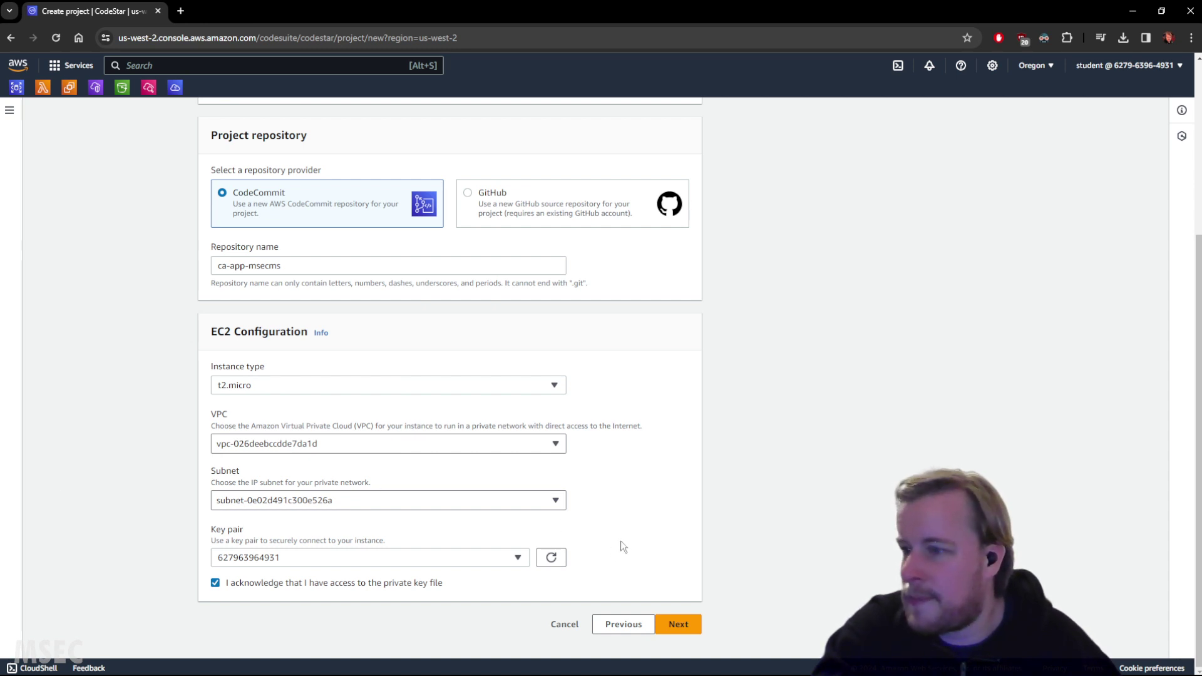
Step: Continue to the review of the project settings and create the project
left_click(684, 623)
scroll(588, 452, "down", 2)
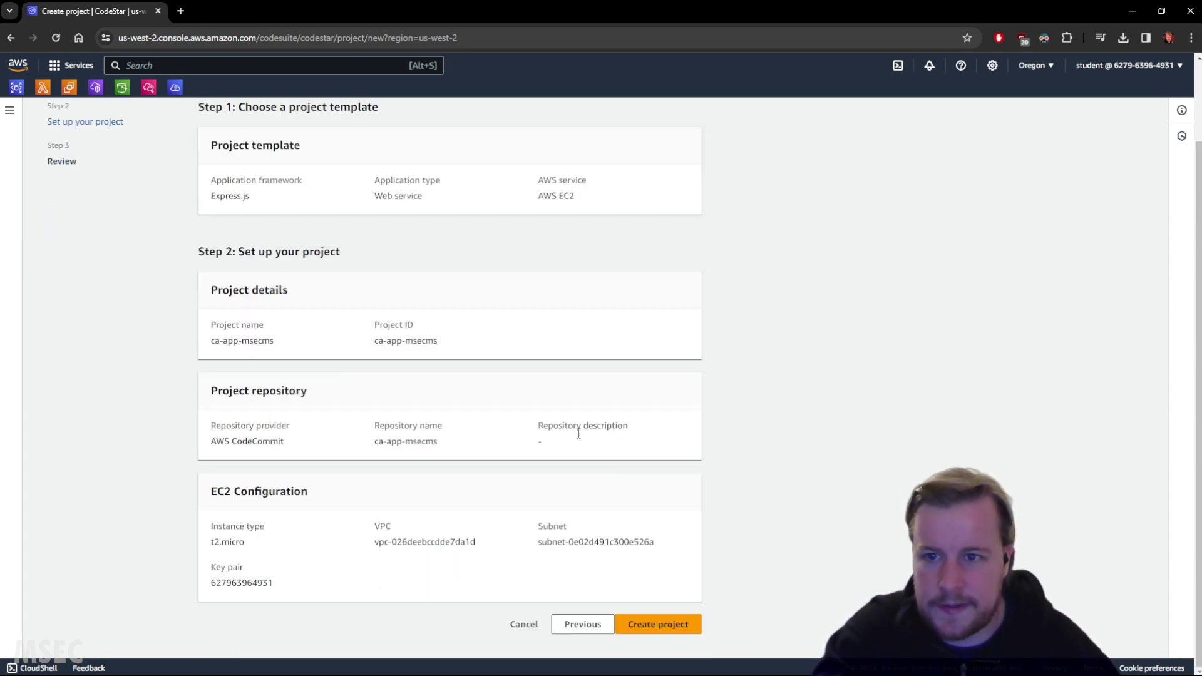
left_click(686, 624)
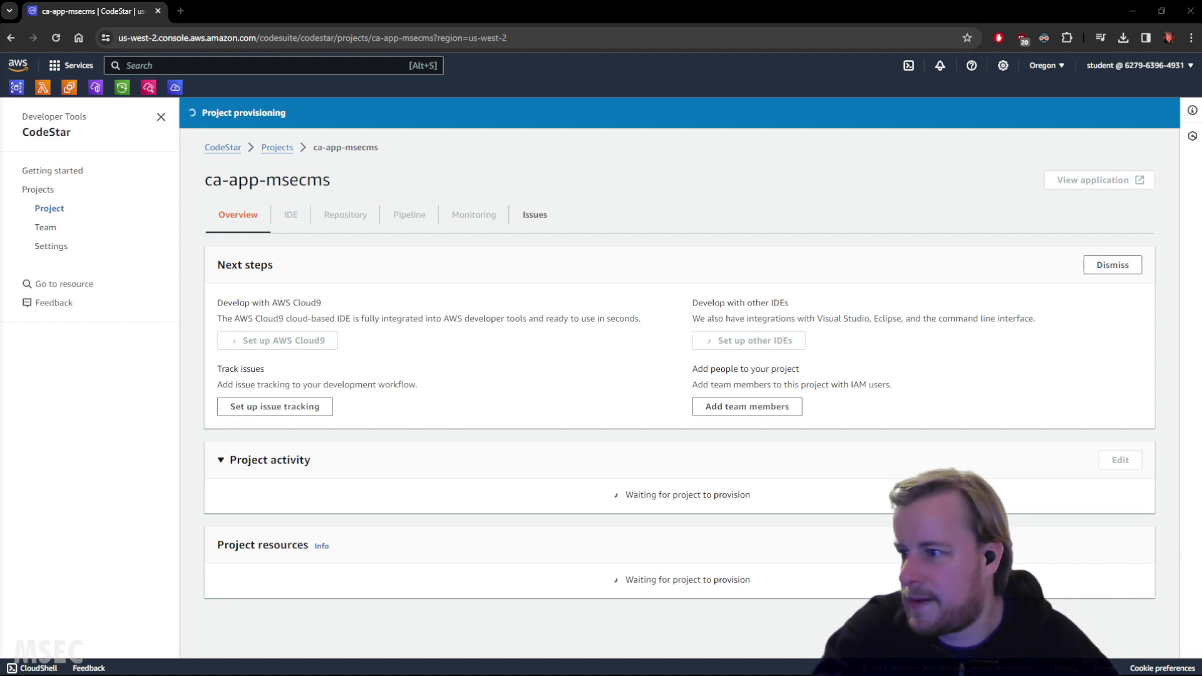
Step: Switch to the Cloud Academy lab window and run the check that the CodeStar project has been created
key("alt+Tab")
left_click_drag(377, 253, 363, 253)
left_click(413, 371)
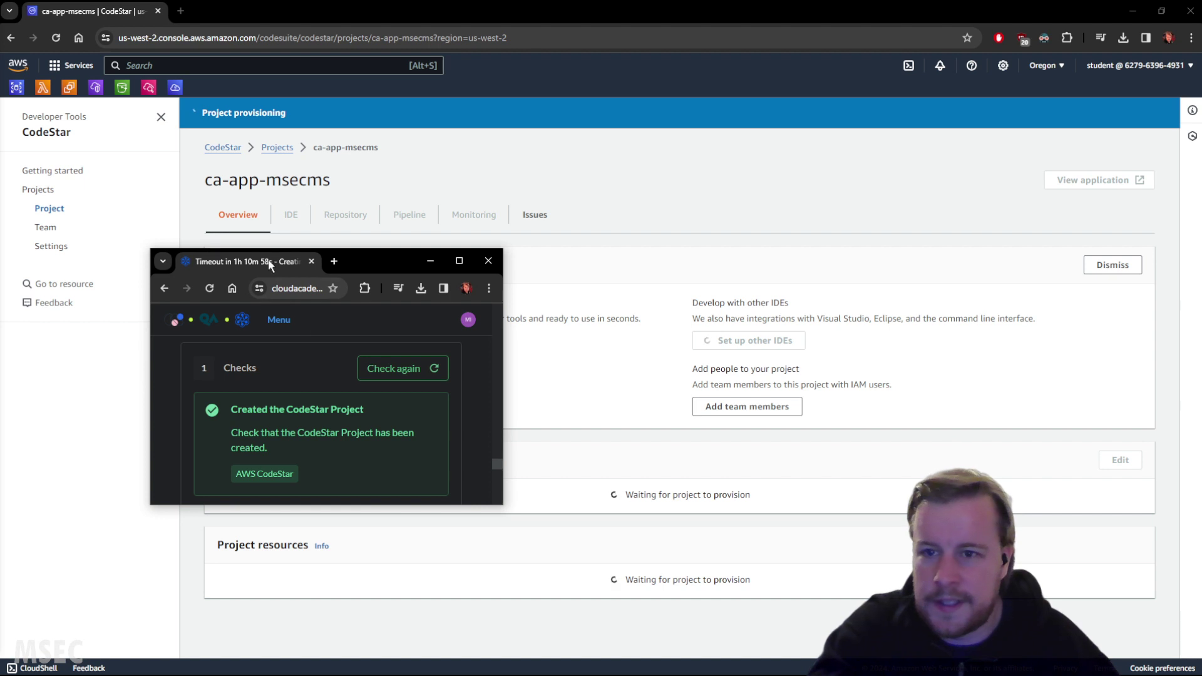
Step: Switch back to the AWS console window and list the running EC2 instances in a new browser tab
key("alt+Tab")
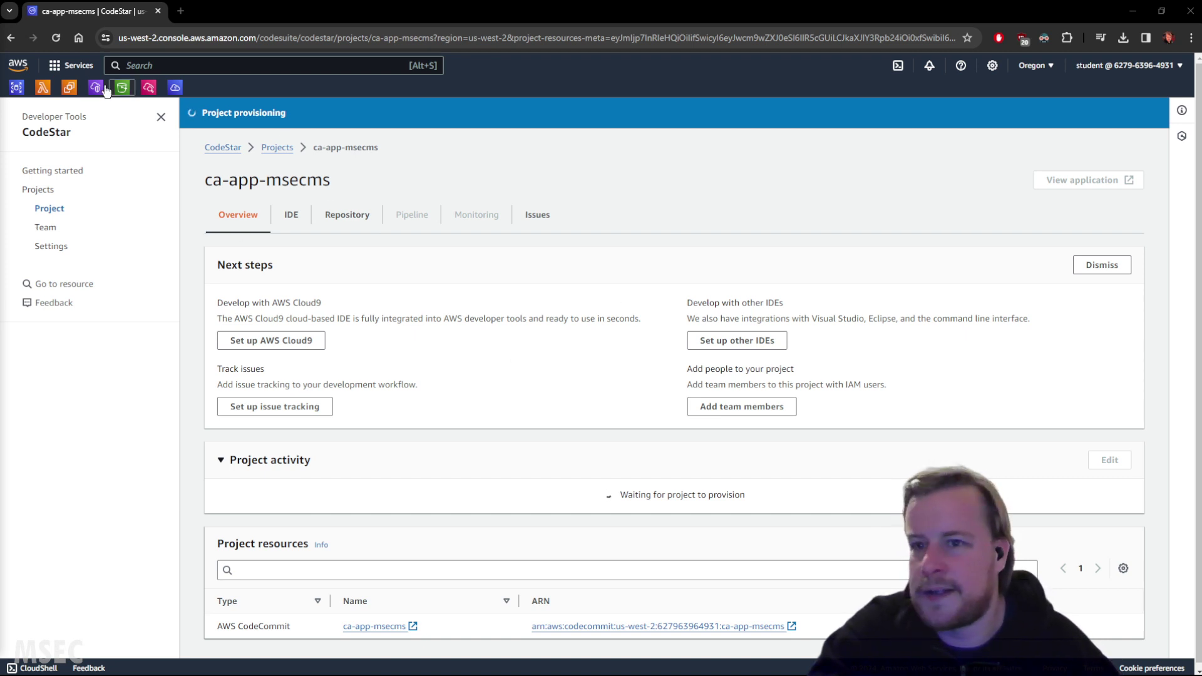
middle_click(70, 89)
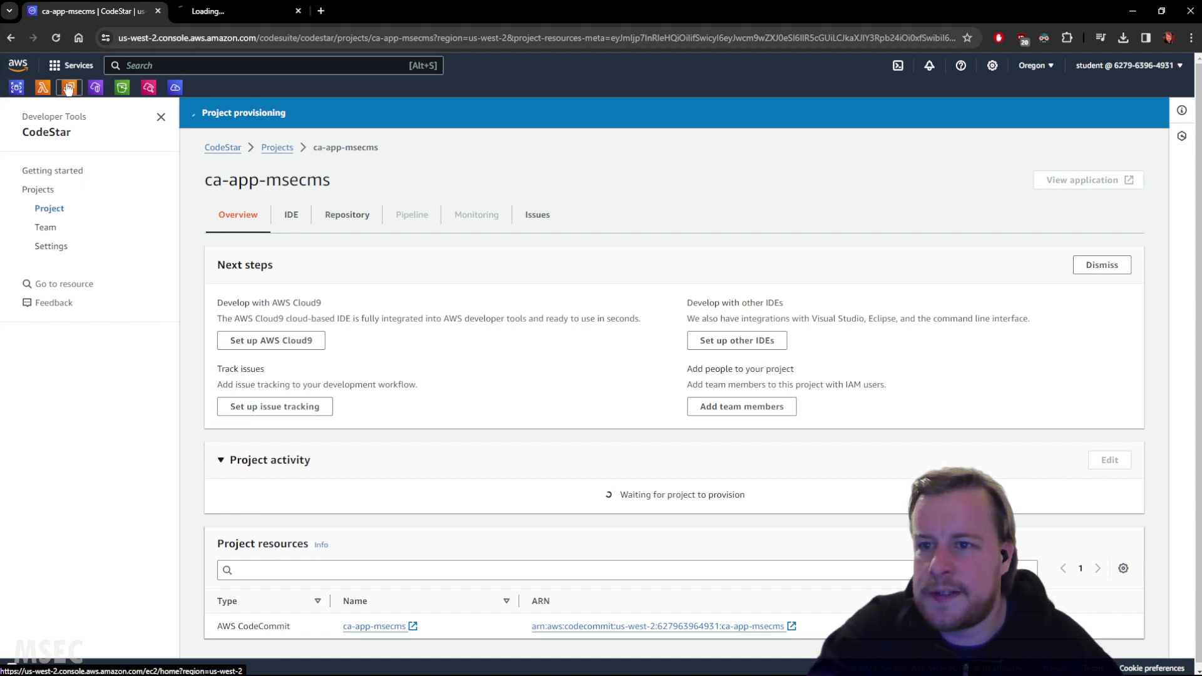
left_click(229, 9)
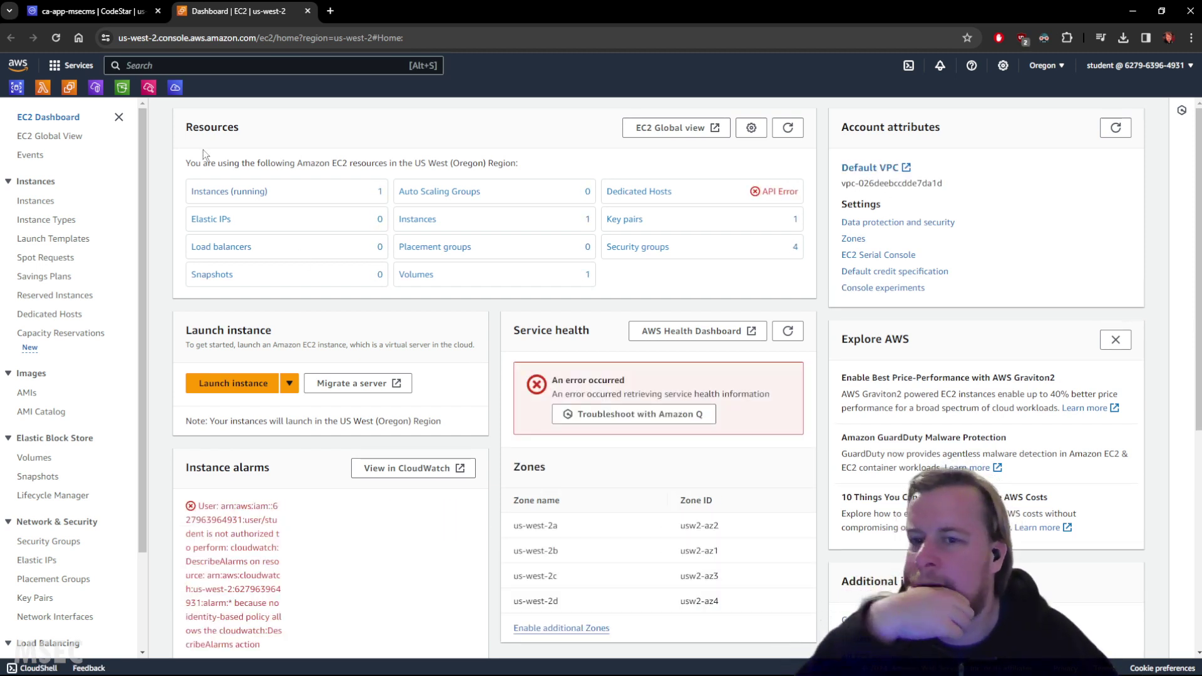
left_click(237, 190)
left_click(213, 206)
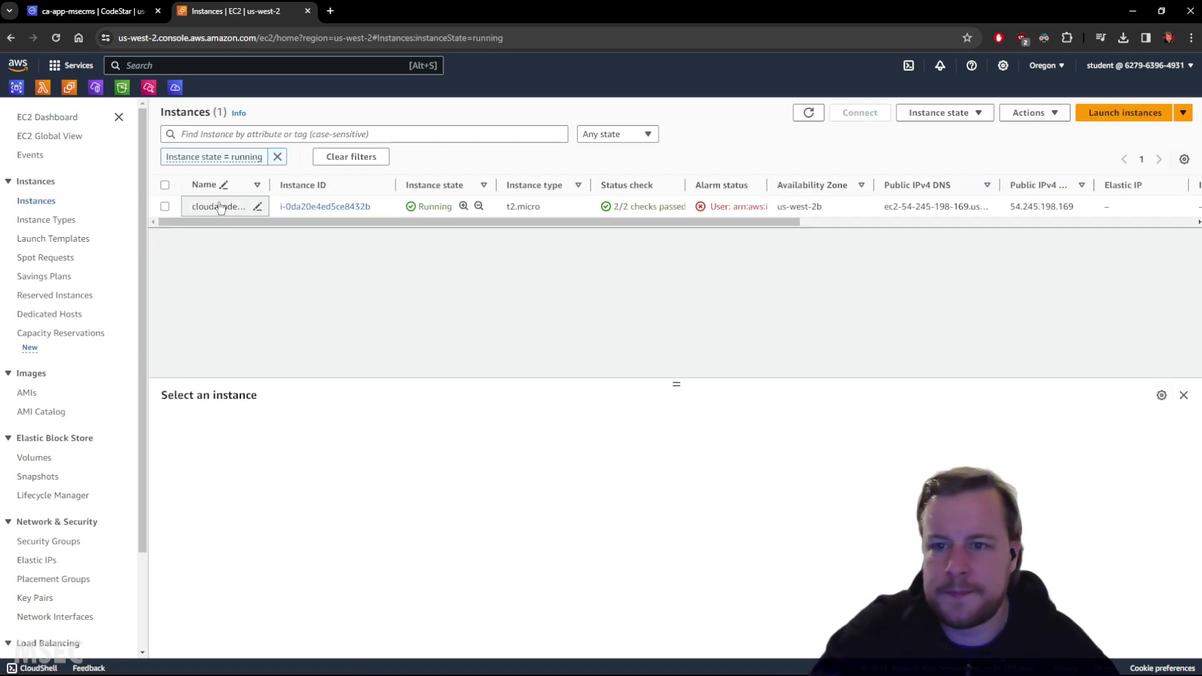
Step: Connect to the cloudacademylabs instance through EC2 Instance Connect as ec2-user, and close the instance information below the terminal
right_click(219, 205)
left_click(269, 270)
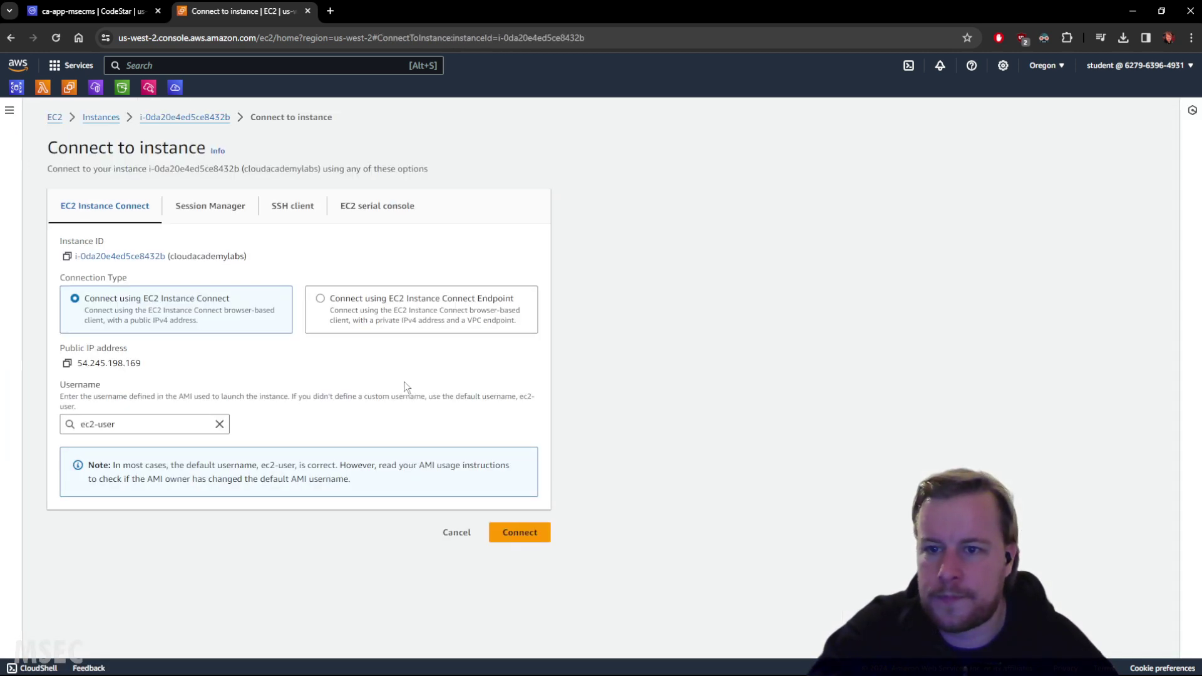
left_click(519, 533)
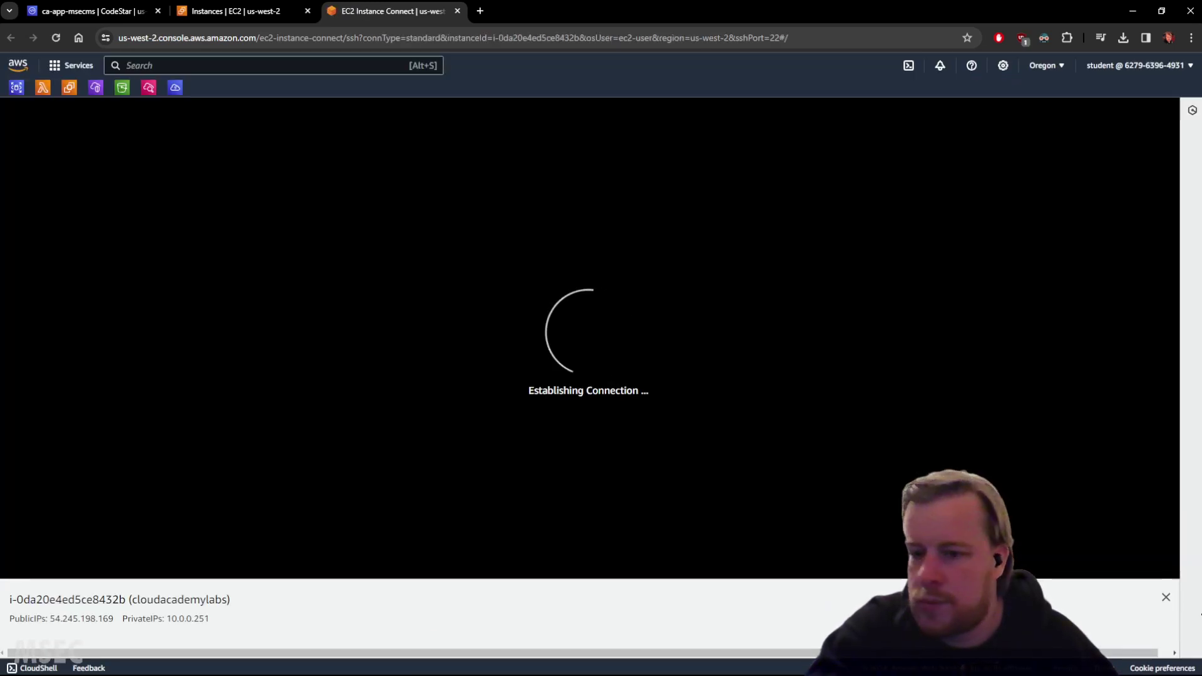
left_click(1165, 598)
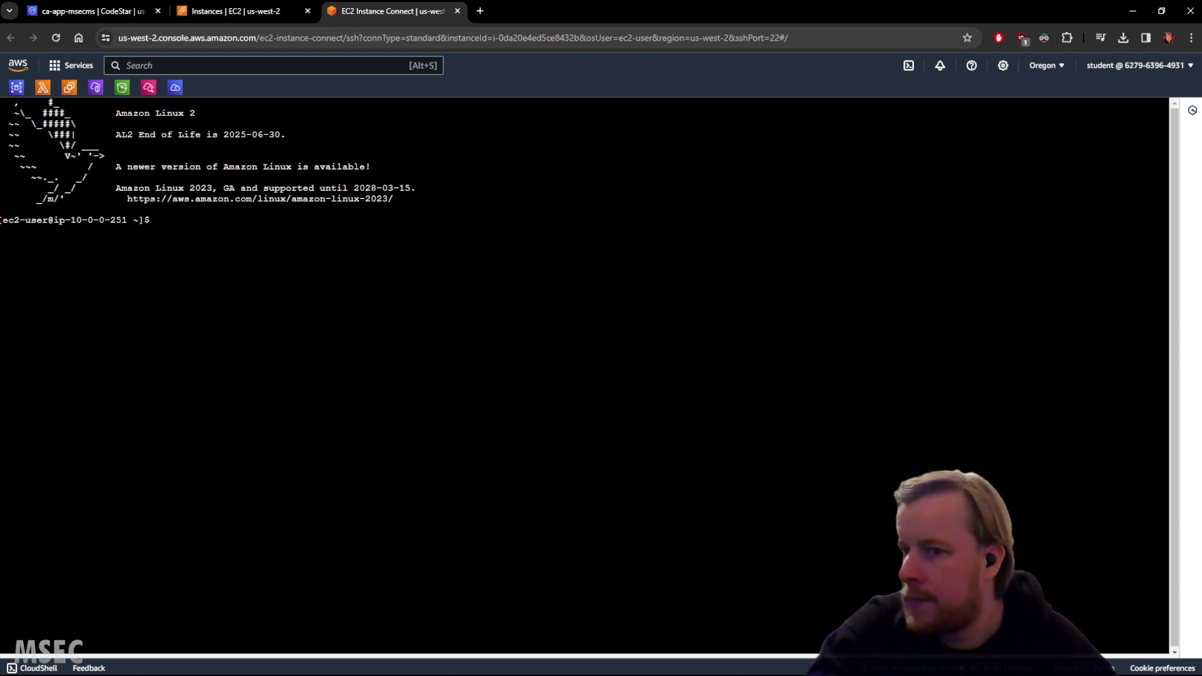
Step: Try to run ec2-user as a command in the instance's terminal
left_click(107, 343)
type("ec2-user")
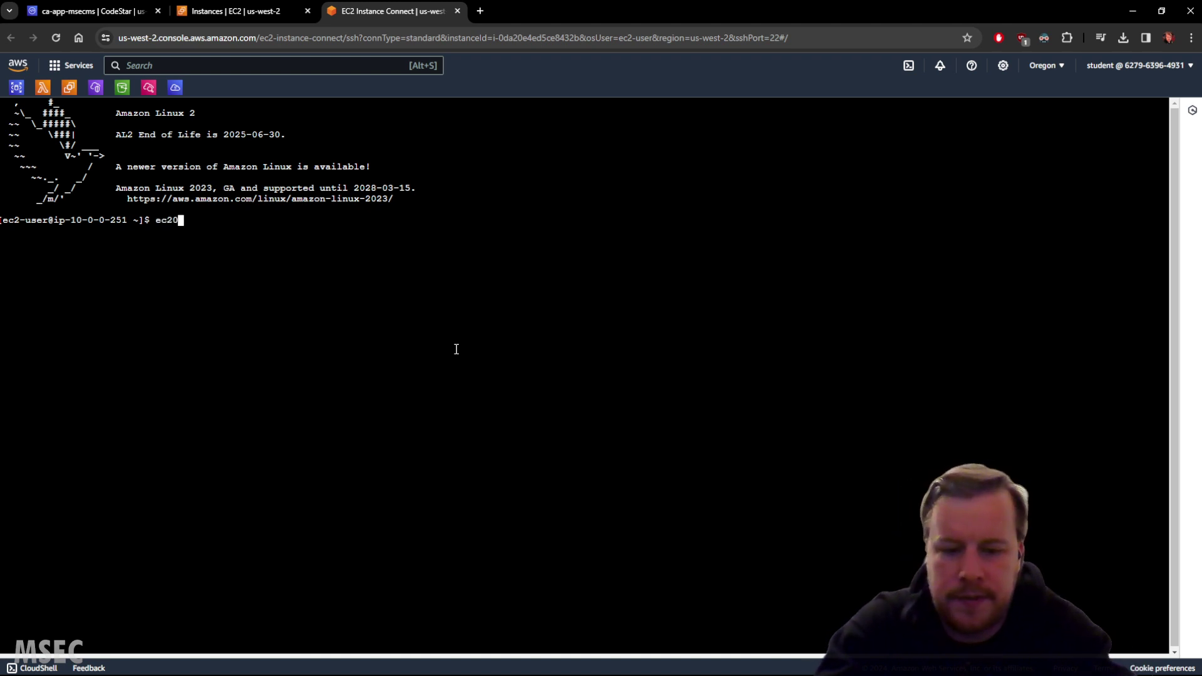
key("Return")
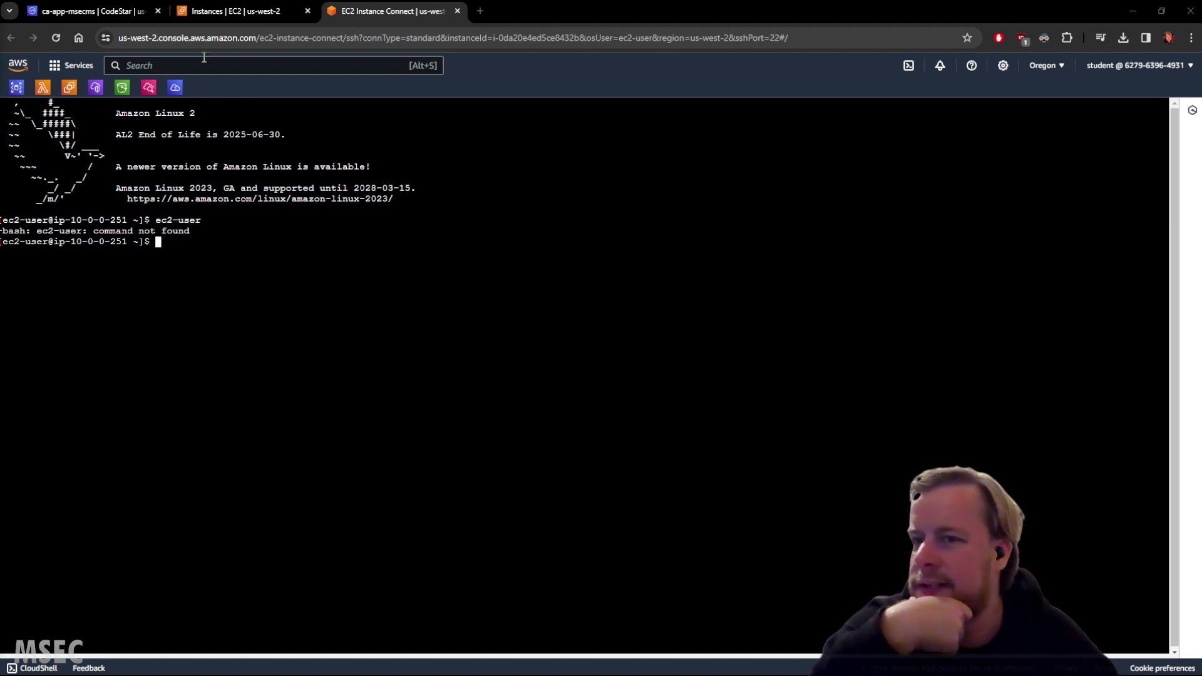
Step: Return to the ca-app-msecms CodeStar project and review the IDE options for accessing its code
left_click(94, 11)
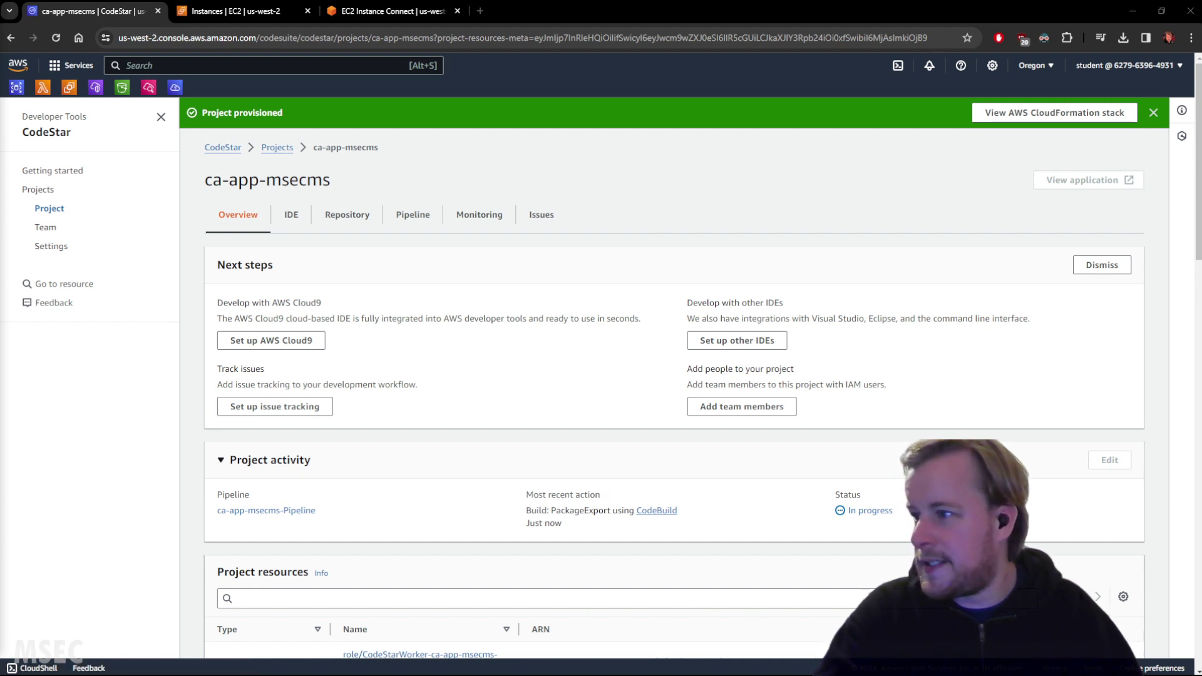
left_click(289, 219)
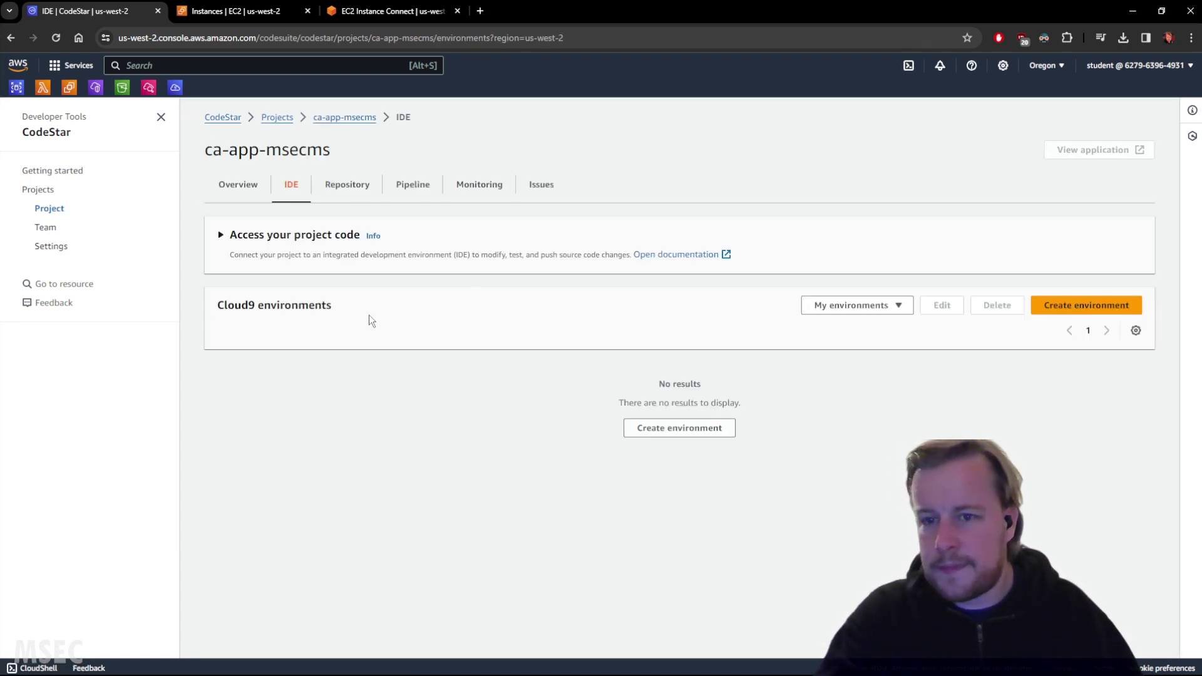
left_click(219, 236)
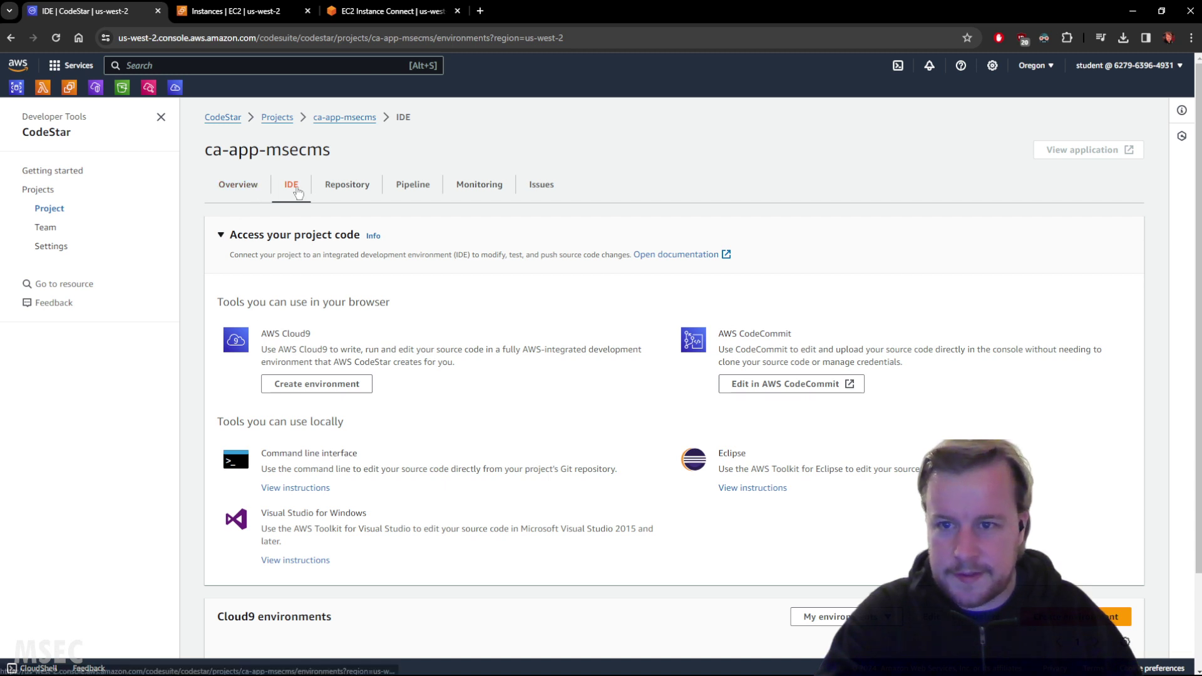
left_click(221, 235)
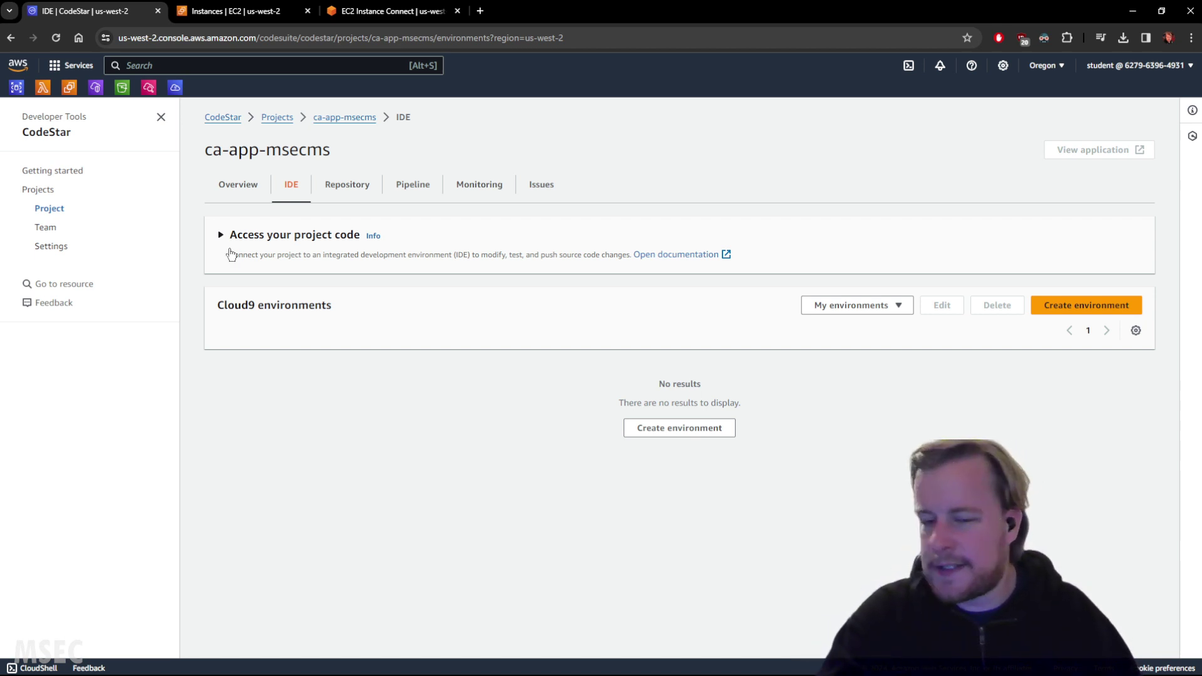
Step: Open the most recent commit in the project's repository and examine its details and the contents of the added files
left_click(348, 185)
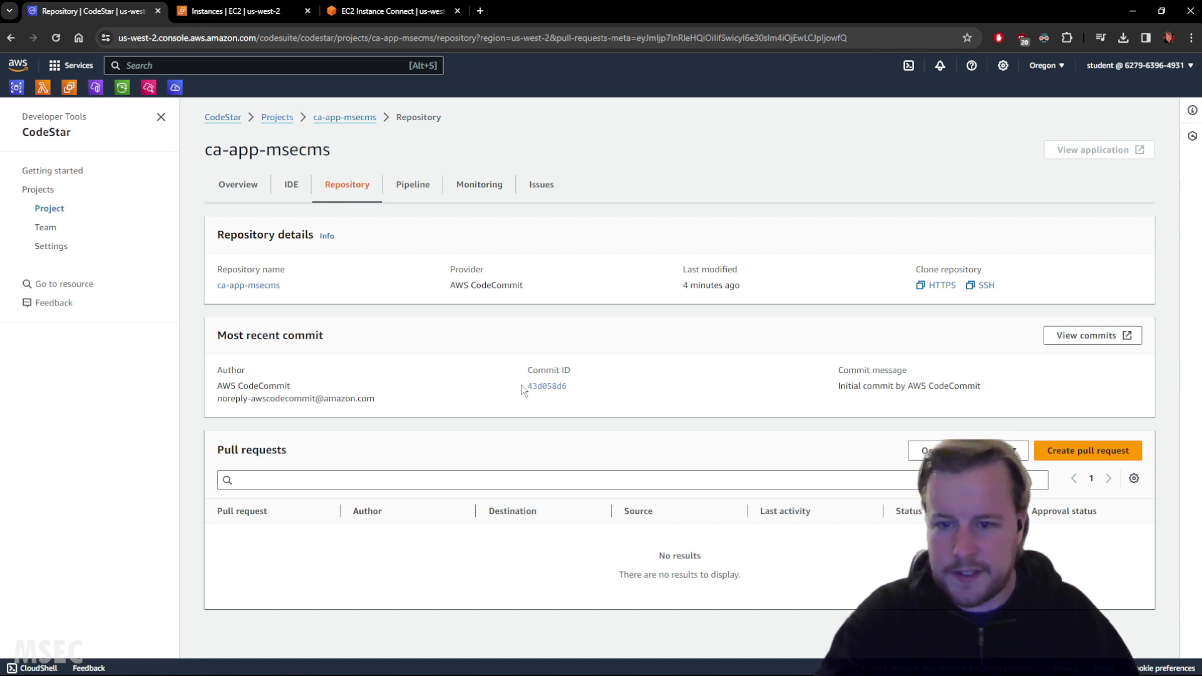
left_click(547, 386)
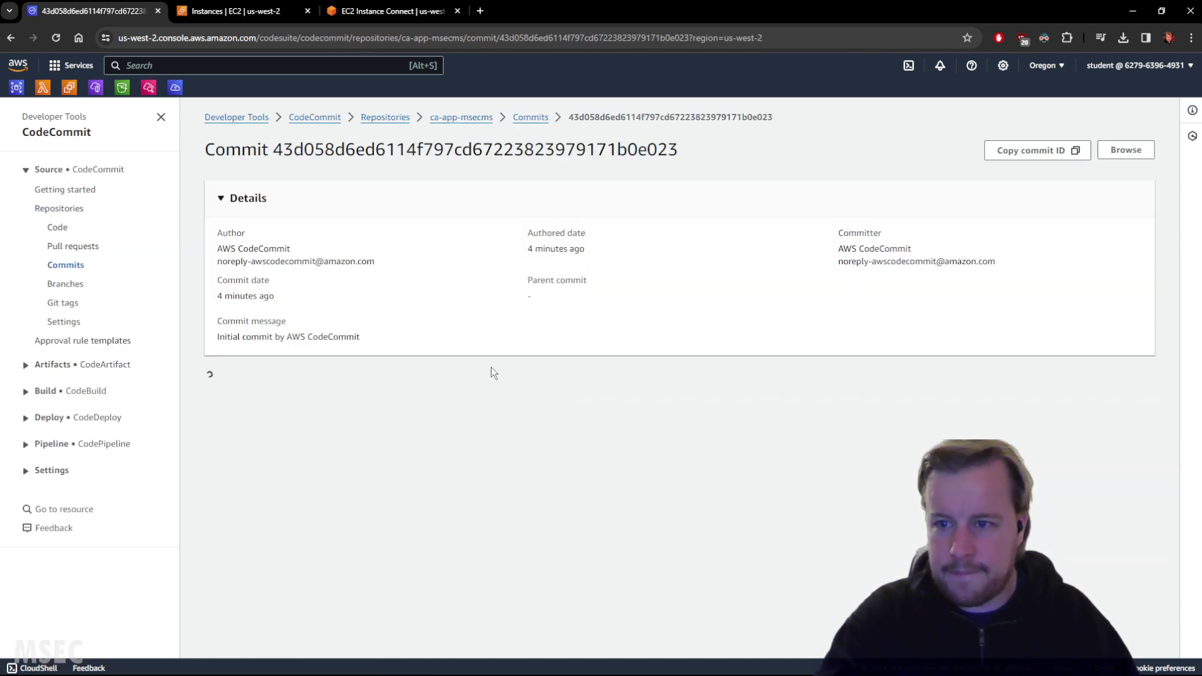
scroll(693, 377, "down", 3)
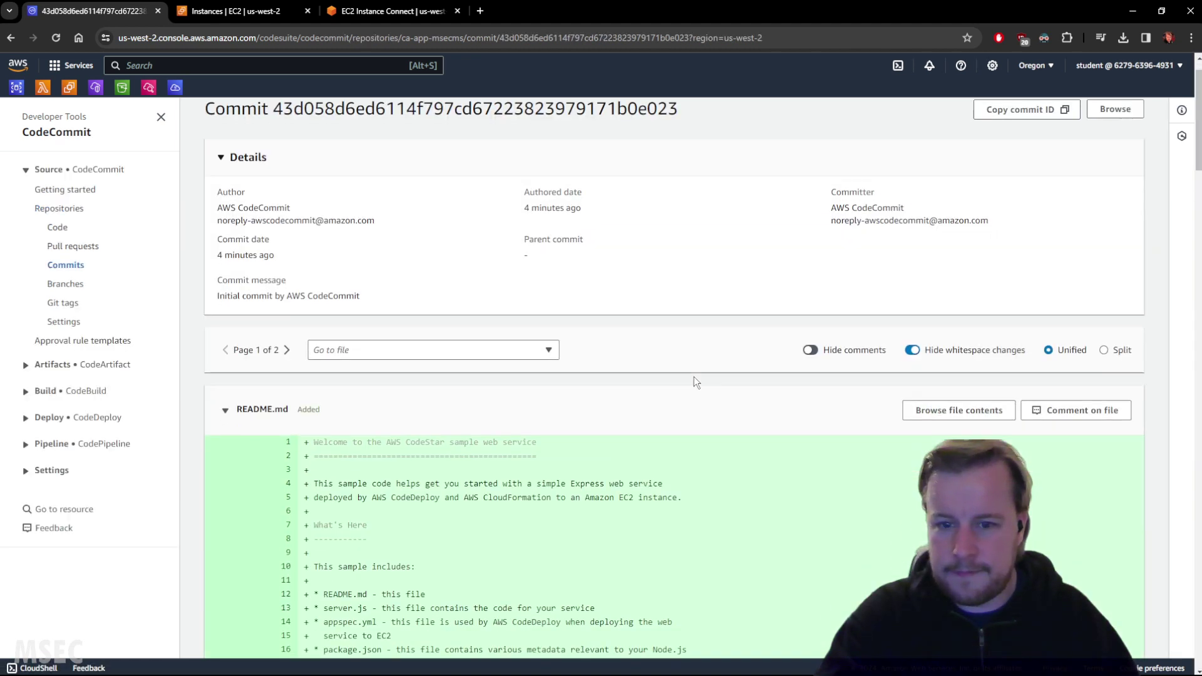
scroll(702, 382, "down", 8)
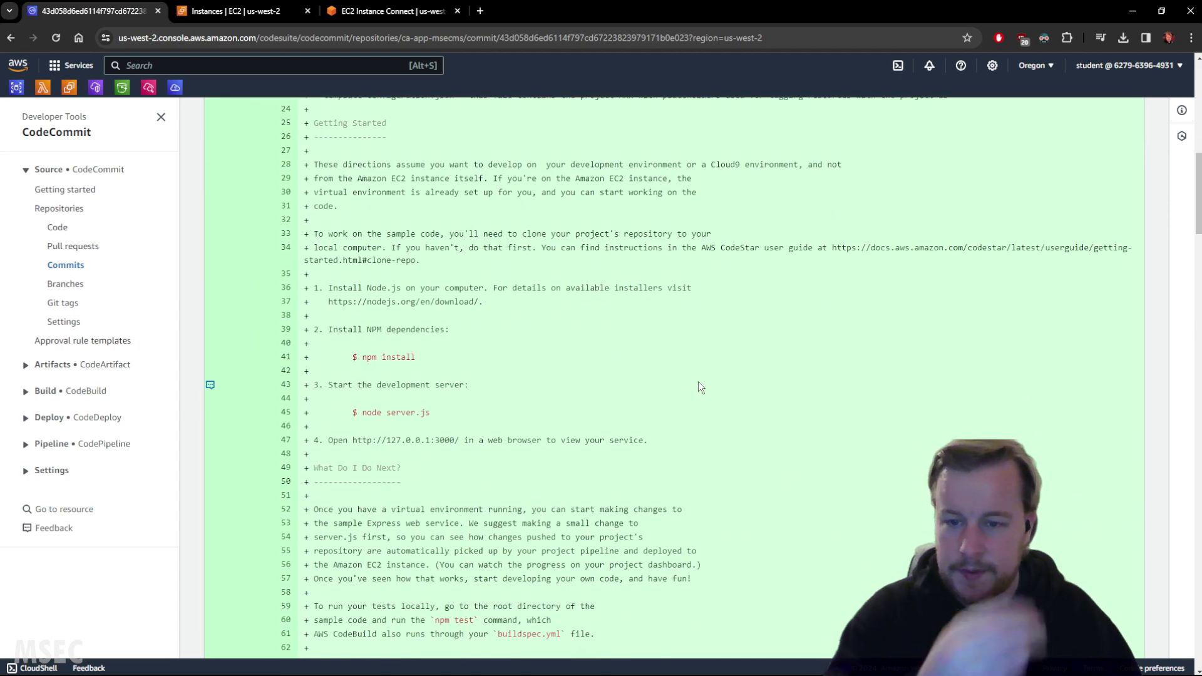
scroll(690, 377, "down", 20)
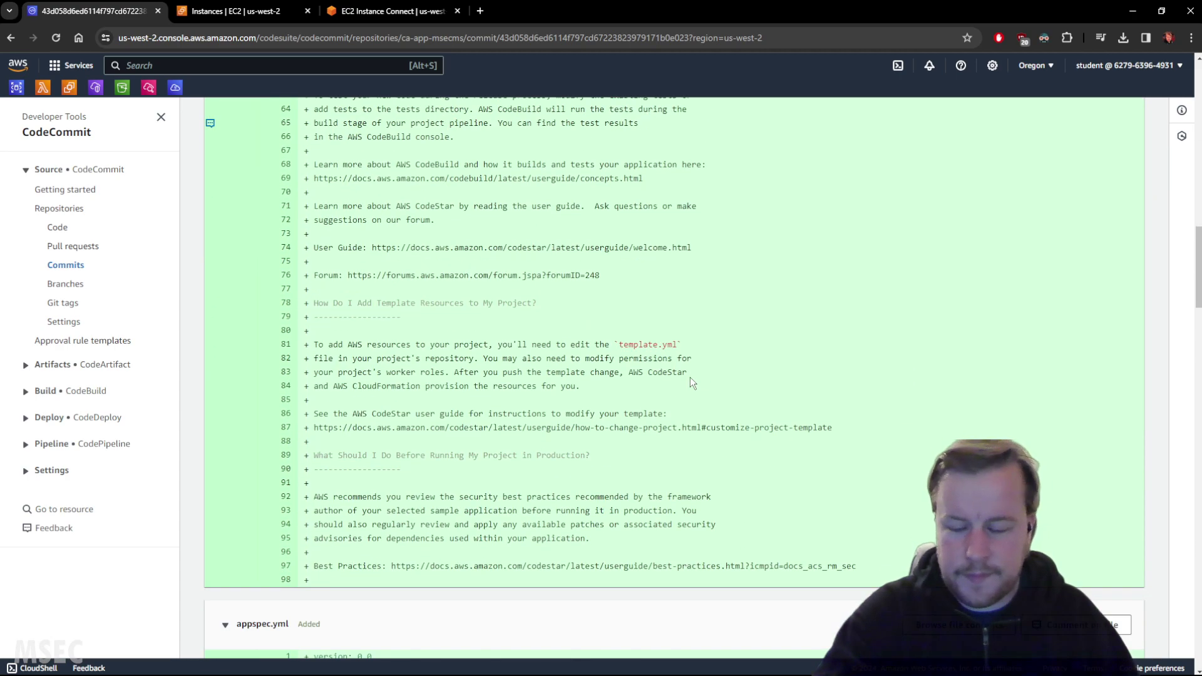
scroll(689, 384, "down", 20)
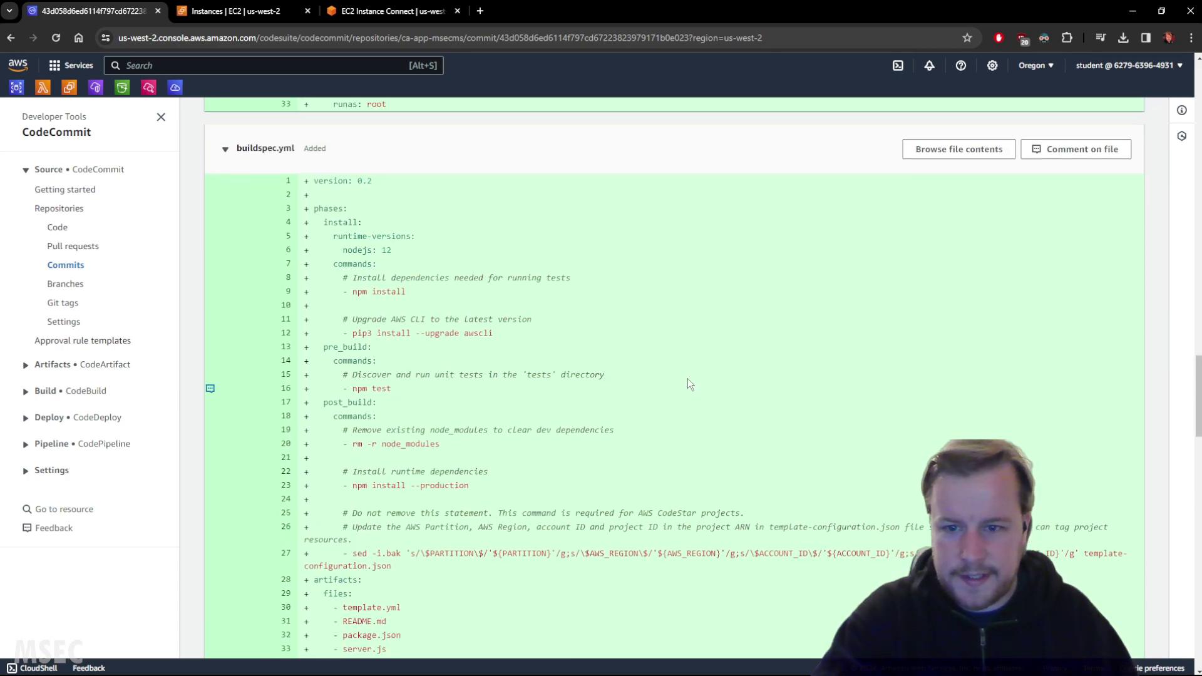
scroll(690, 376, "down", 20)
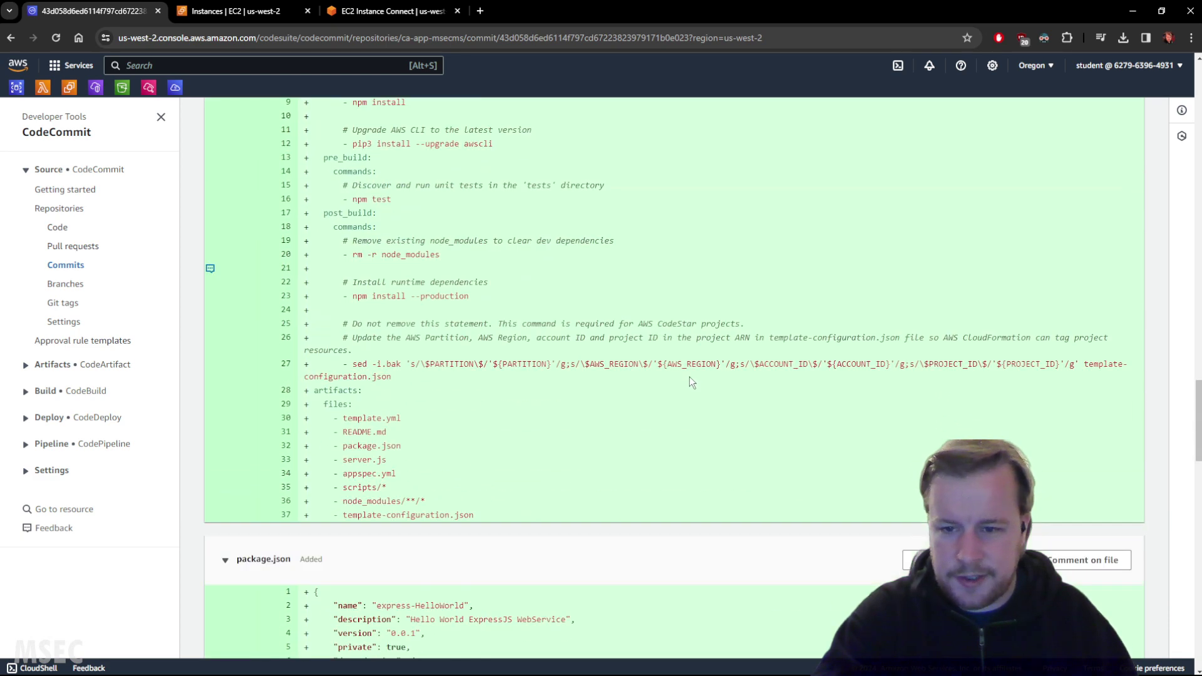
scroll(706, 358, "down", 15)
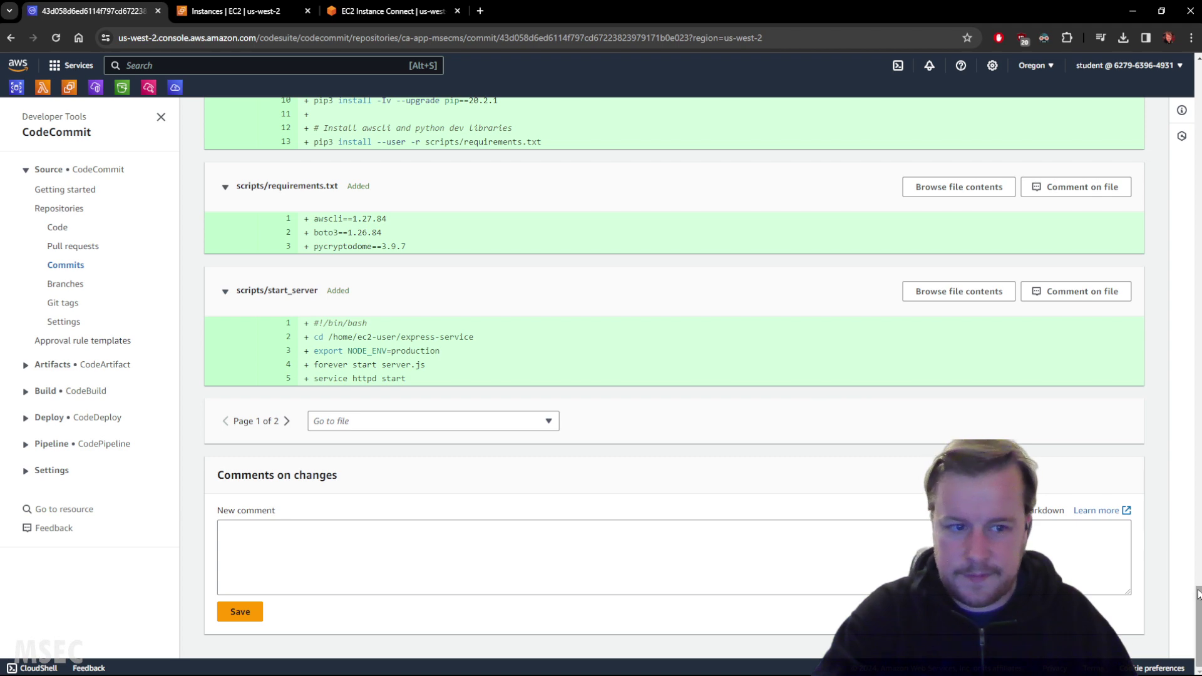
left_click_drag(1197, 601, 1193, 119)
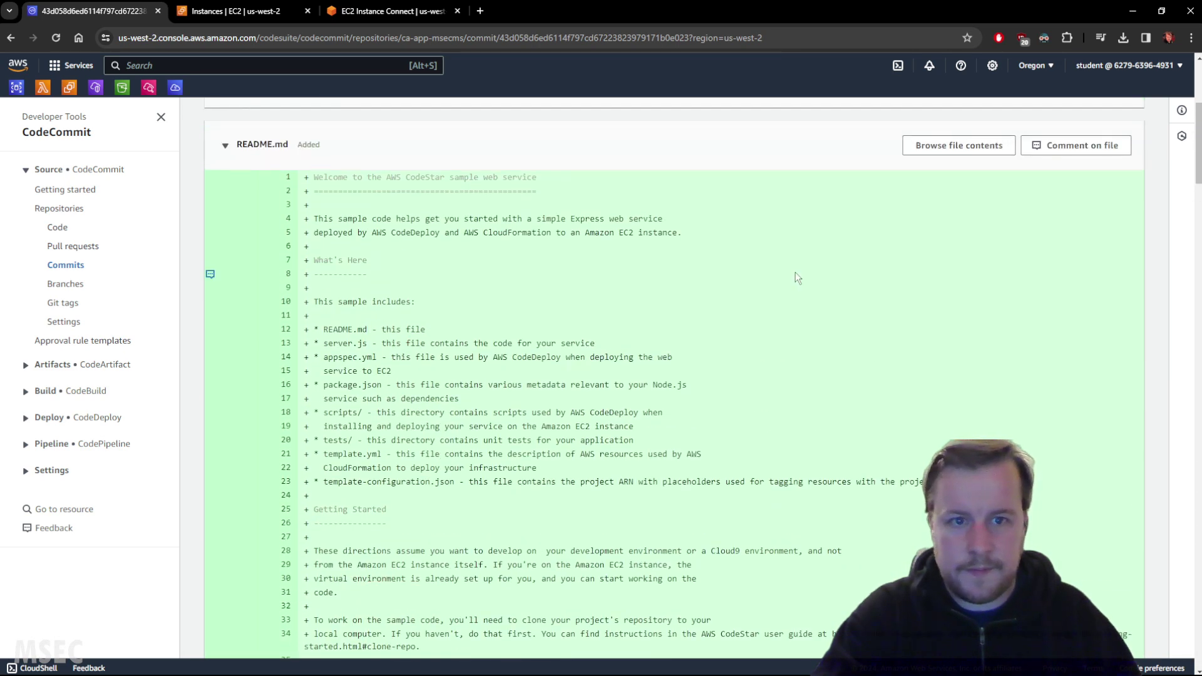
scroll(839, 313, "up", 5)
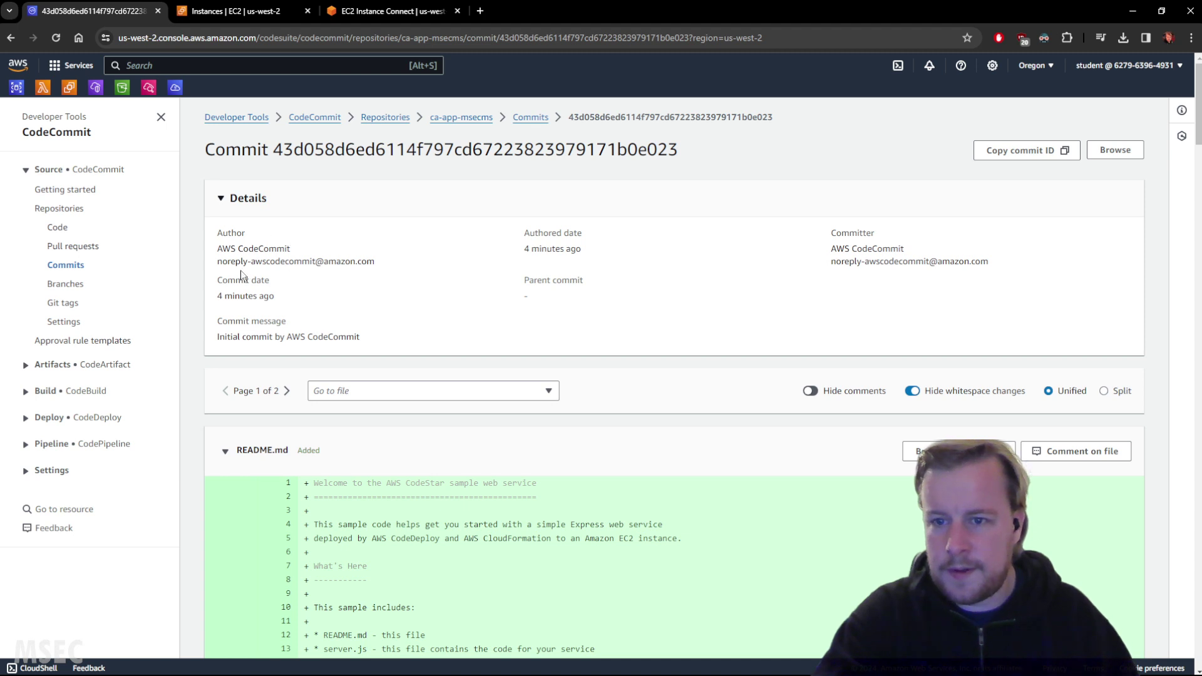
triple_click(366, 258)
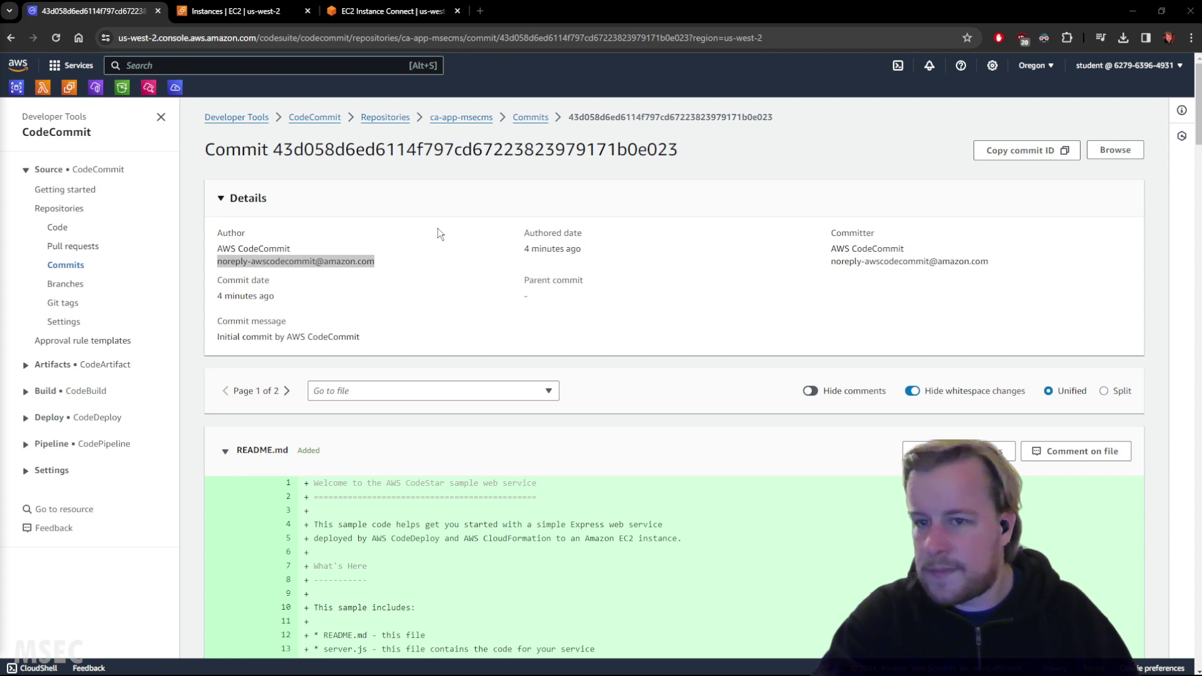
scroll(562, 101, "down", 1)
scroll(562, 102, "up", 1)
Step: View the ca-app-msecms repository's file list and go back to the CodeStar project's repository page
left_click(461, 117)
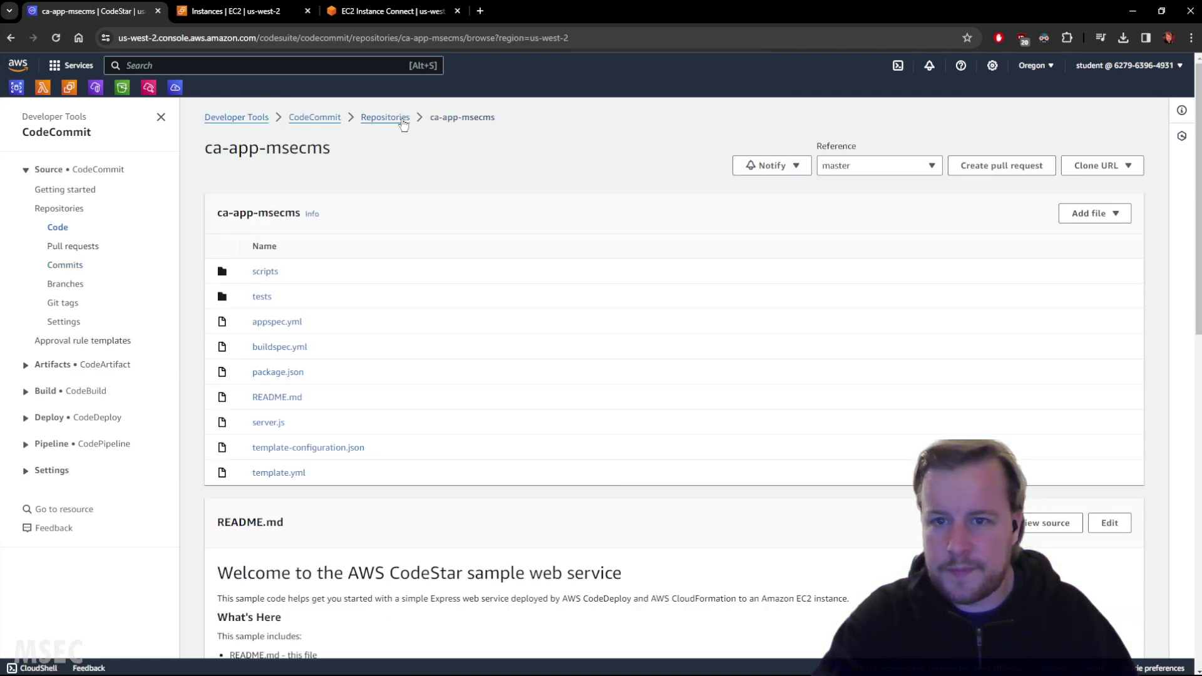
left_click(12, 37)
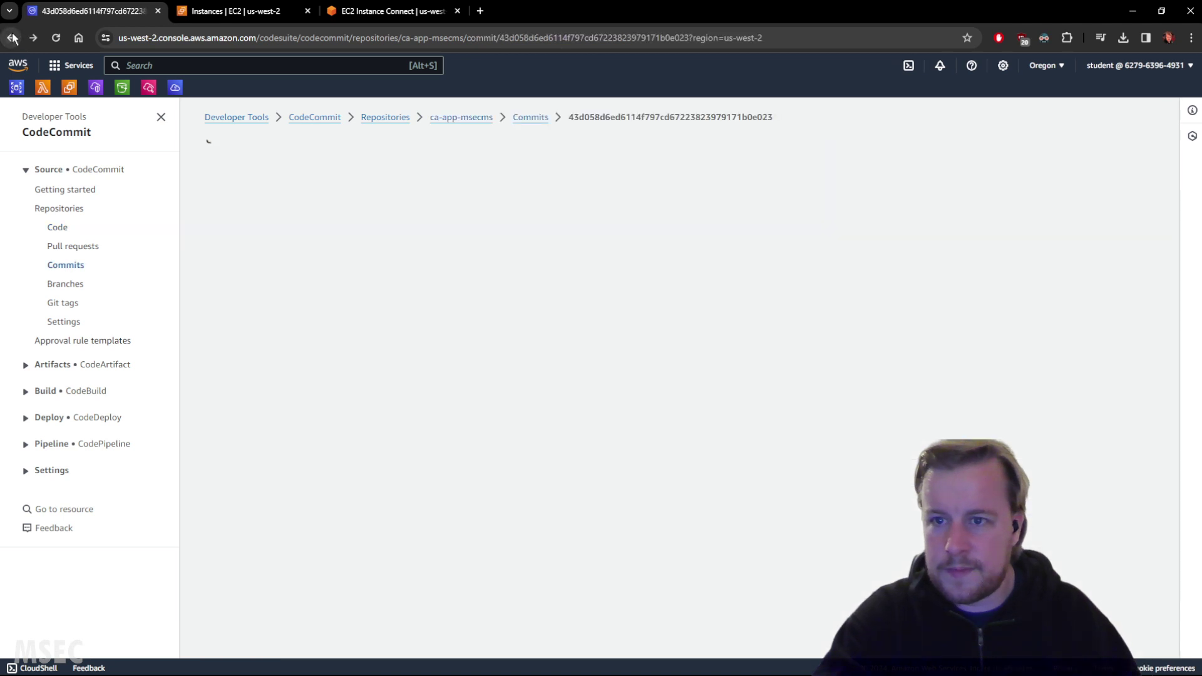
left_click(13, 38)
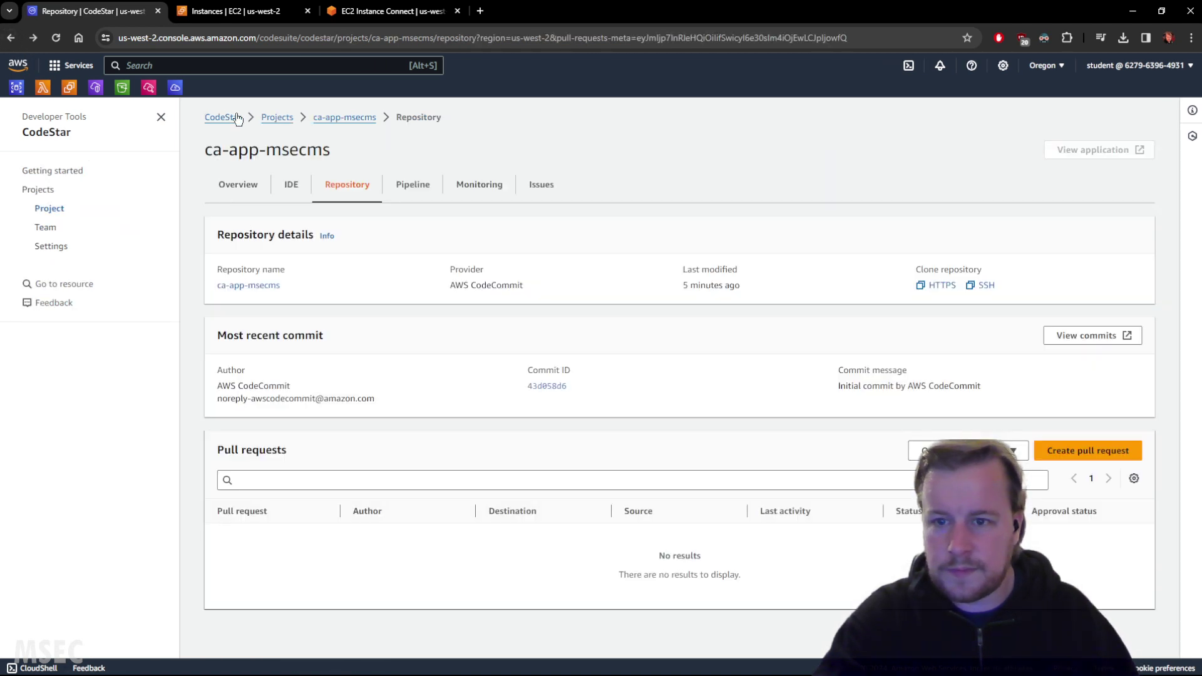
Step: Check the project's overview and pipeline stages, and return to its repository details
left_click(330, 119)
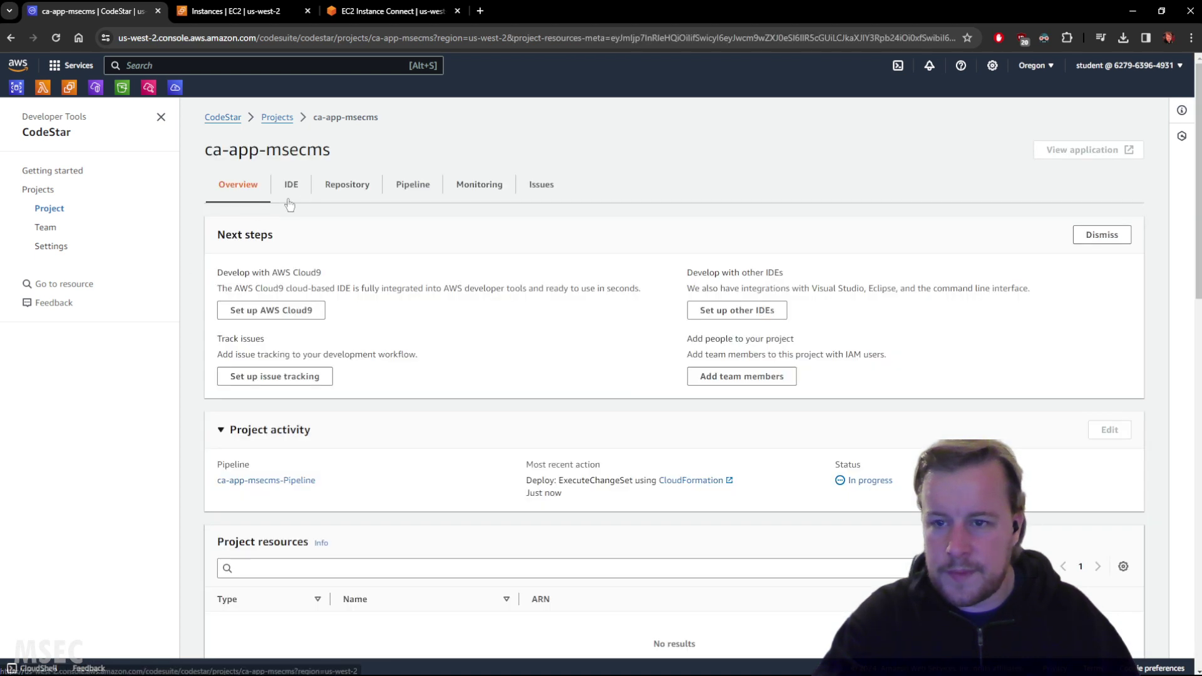
left_click(346, 188)
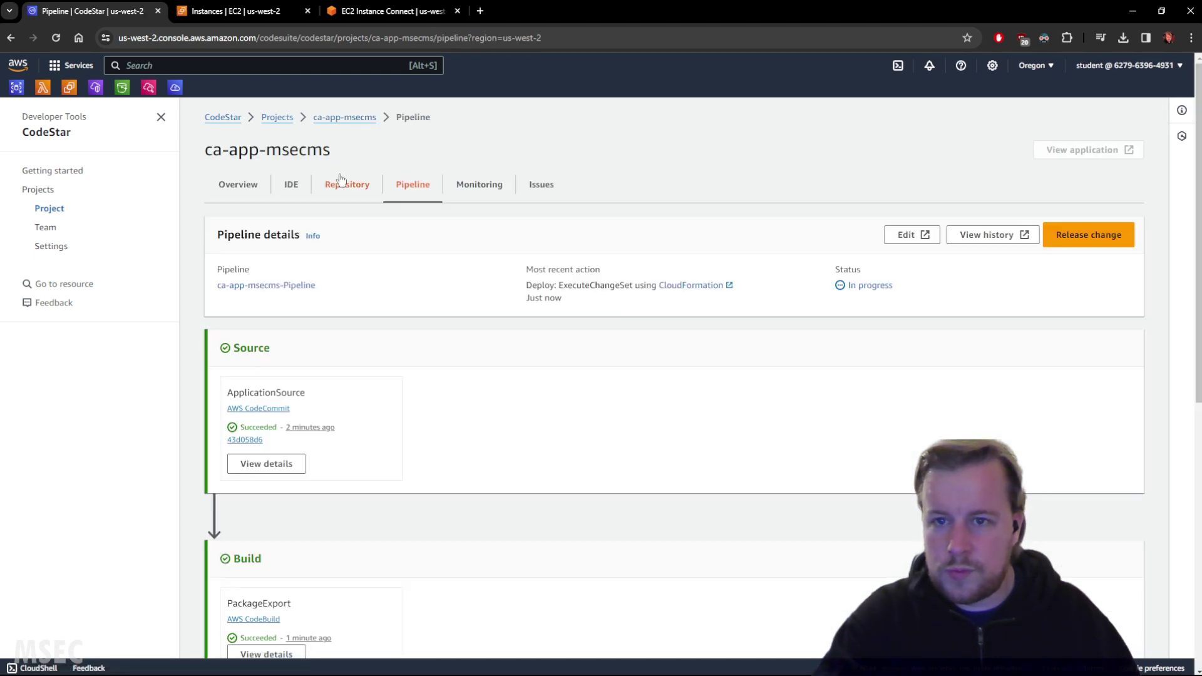
left_click(345, 186)
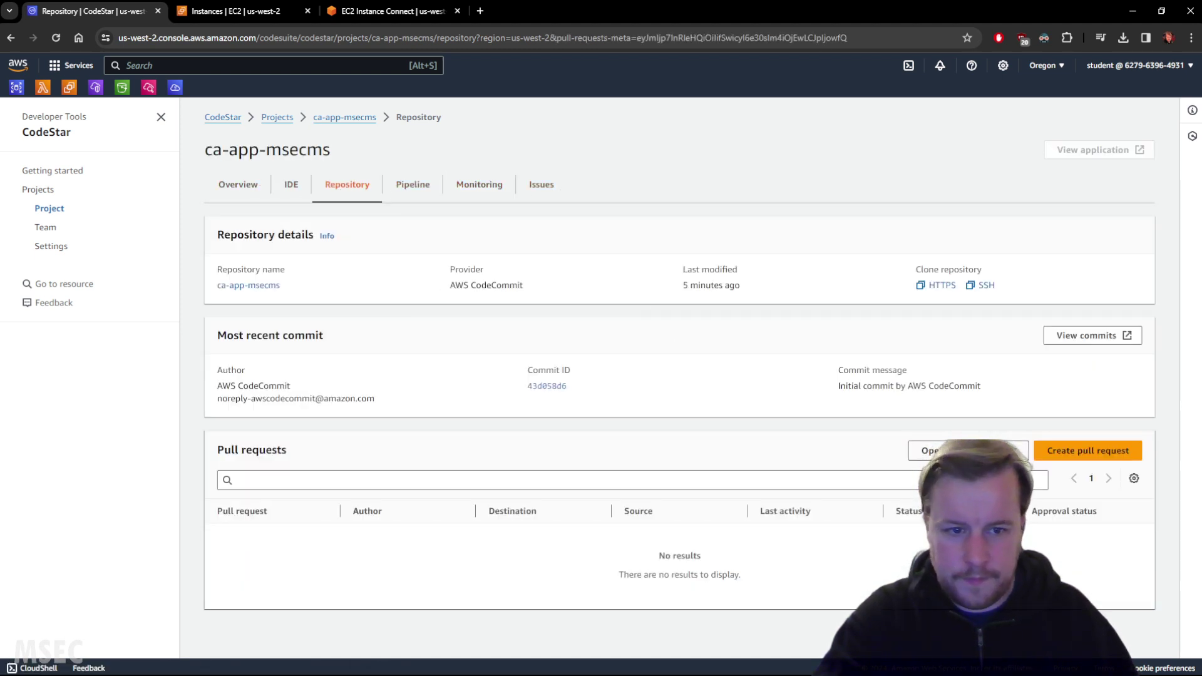
Step: Inspect the repository's commit history and comparison views, and open the initial commit from the commit visualizer
left_click(1091, 336)
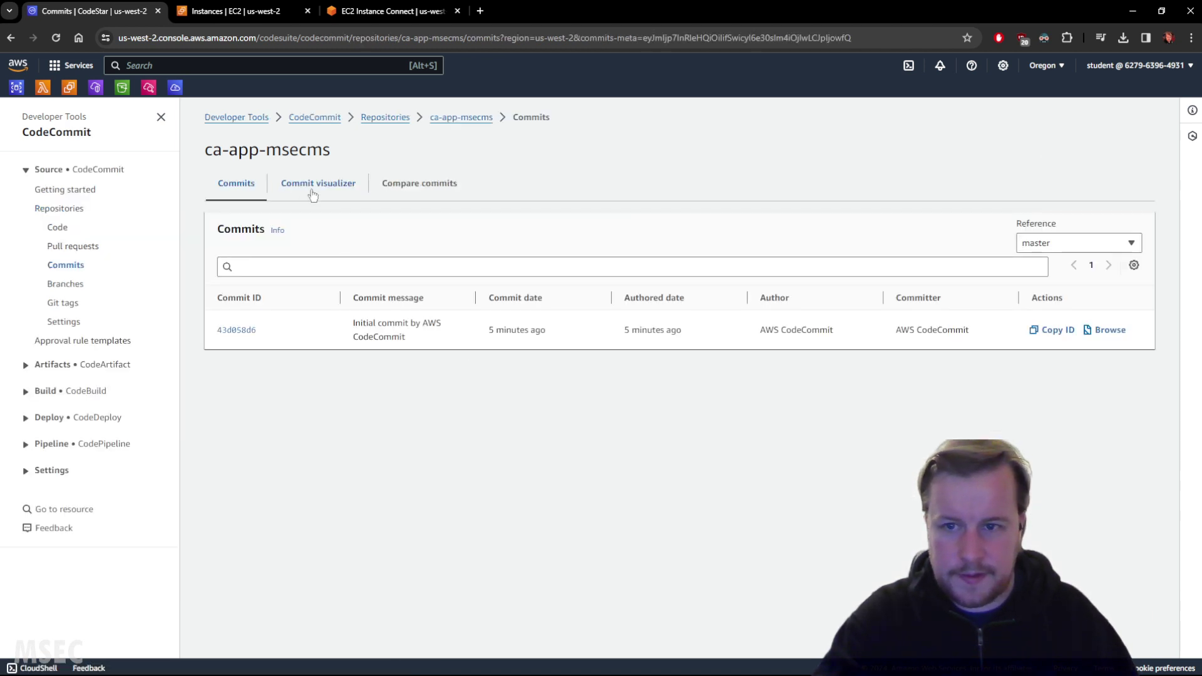
left_click(311, 188)
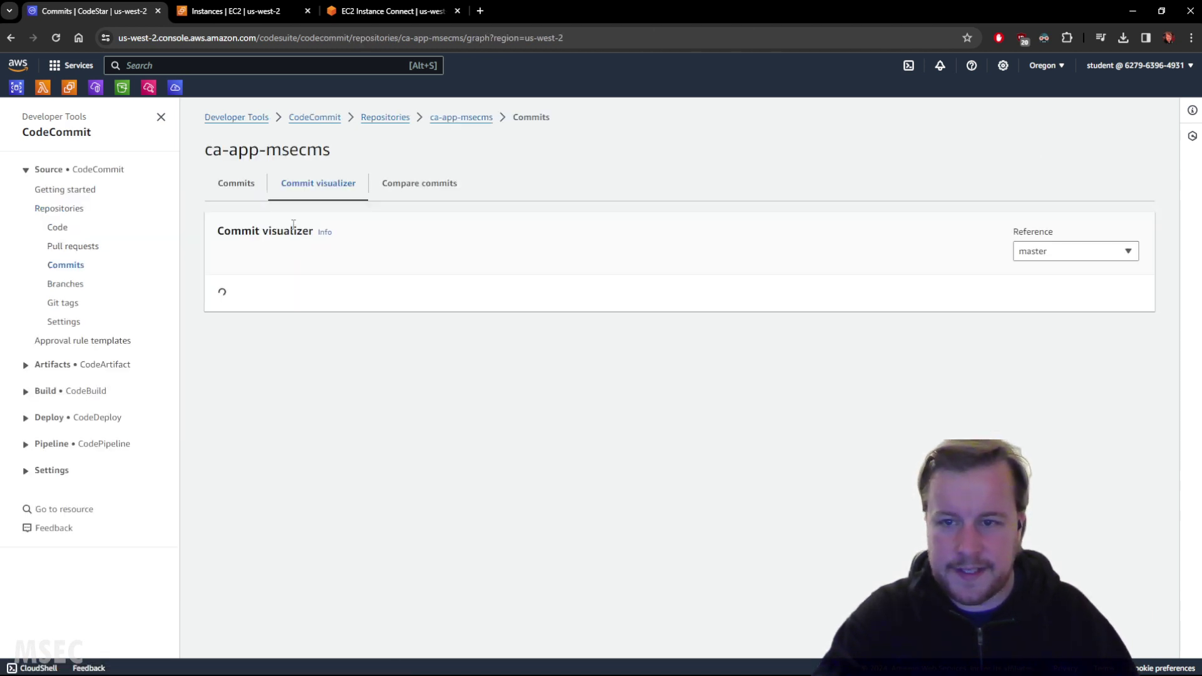
left_click(418, 184)
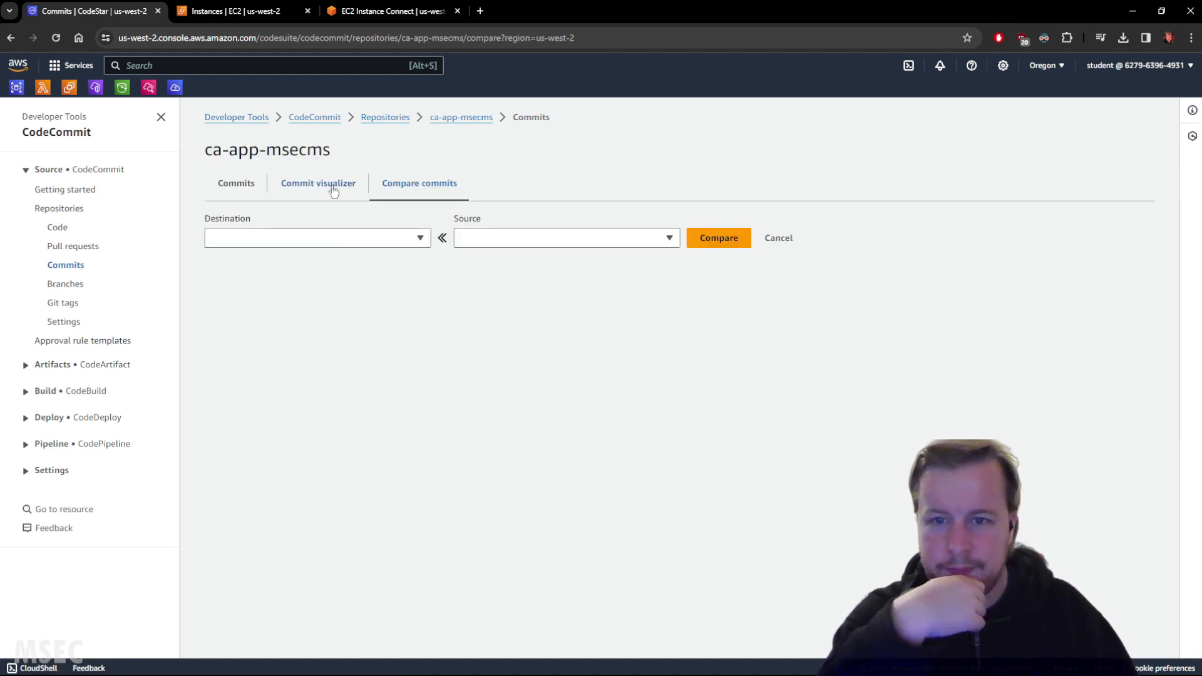
left_click(328, 187)
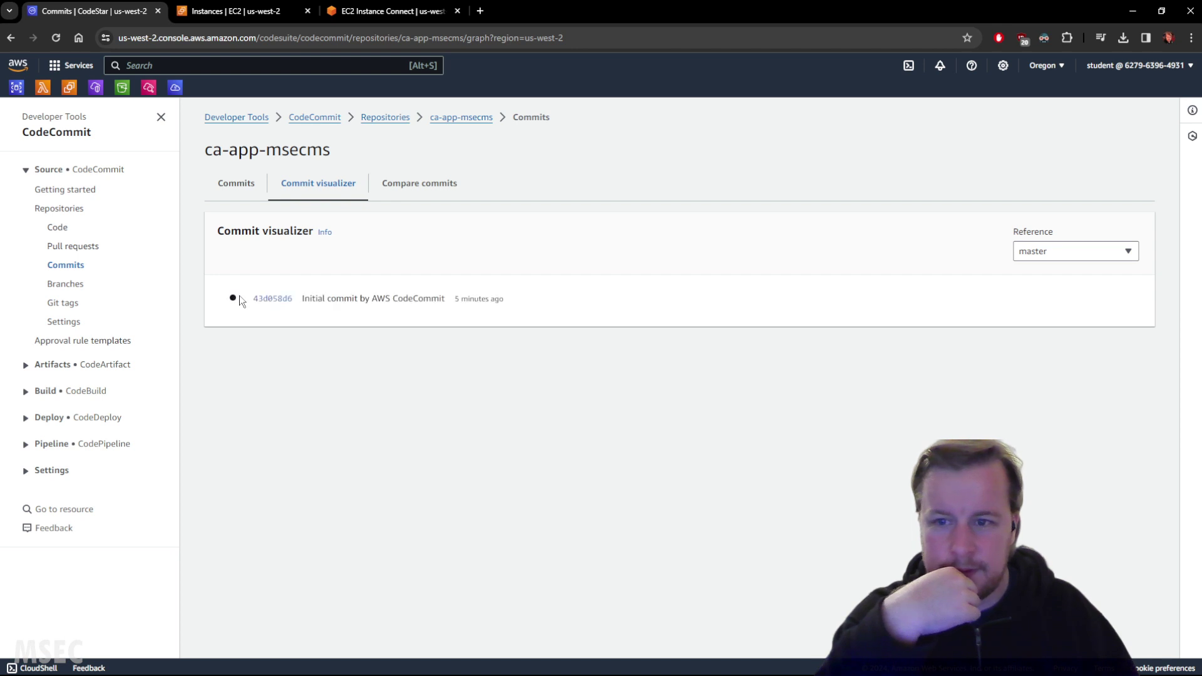
left_click(276, 298)
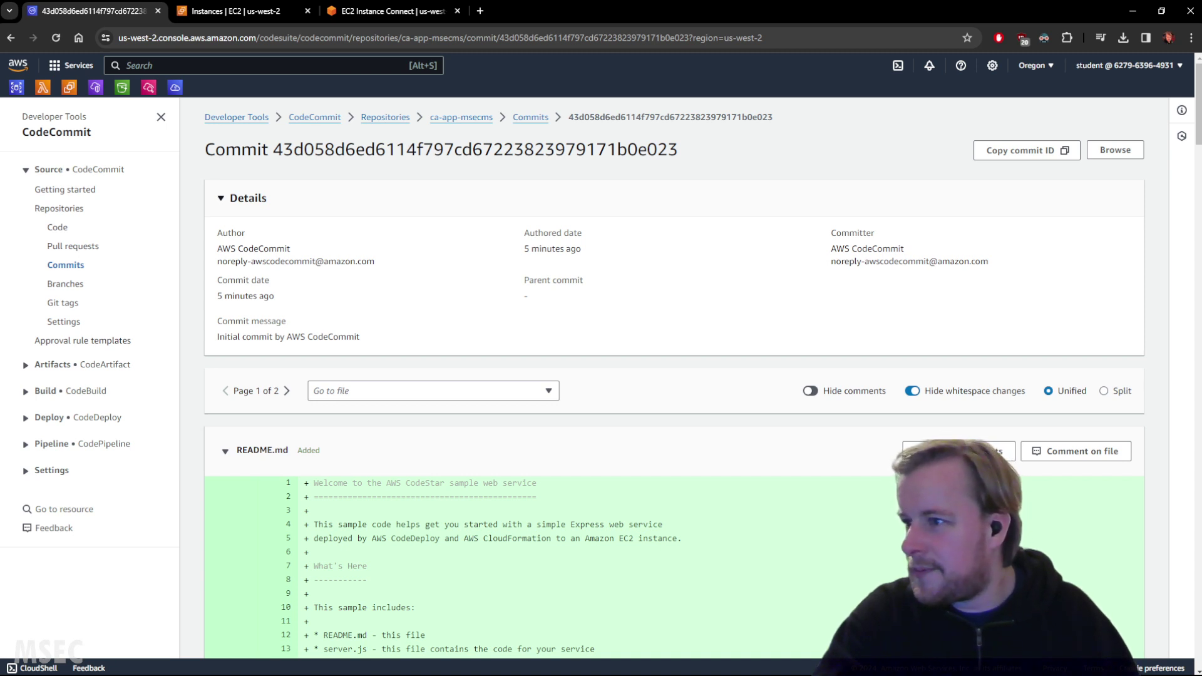
Step: Leave the commit and reopen the ca-app-msecms repository's file list from the CodeCommit repository list
left_click(463, 117)
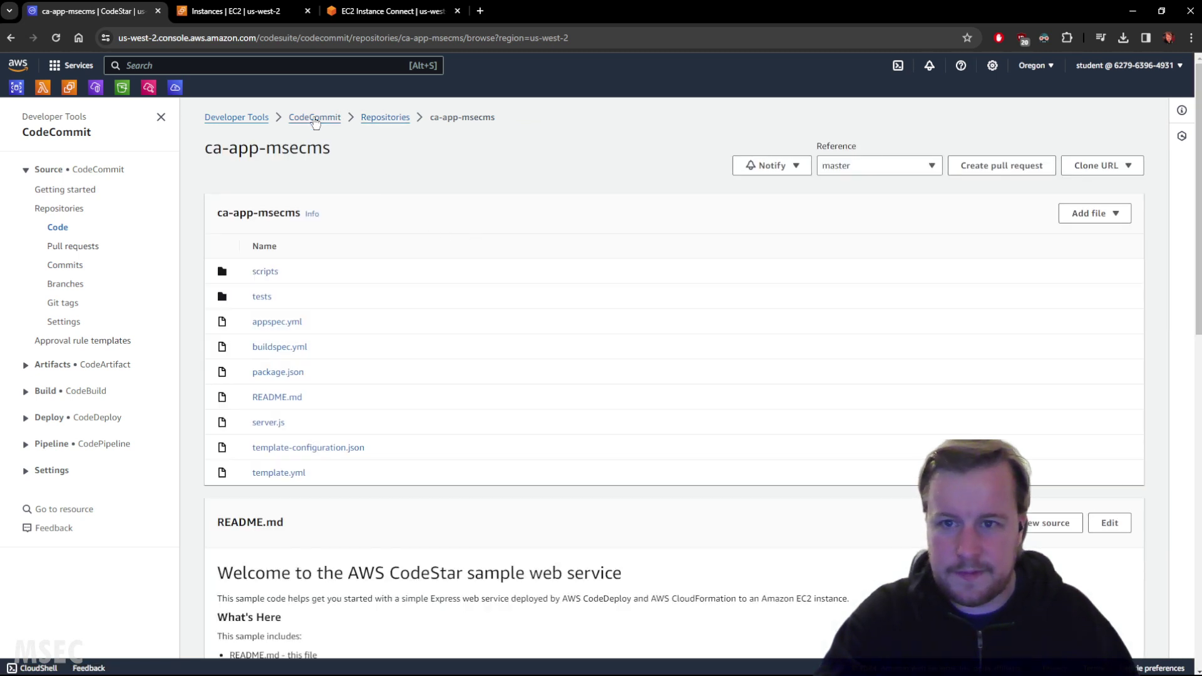
left_click(308, 118)
left_click(59, 208)
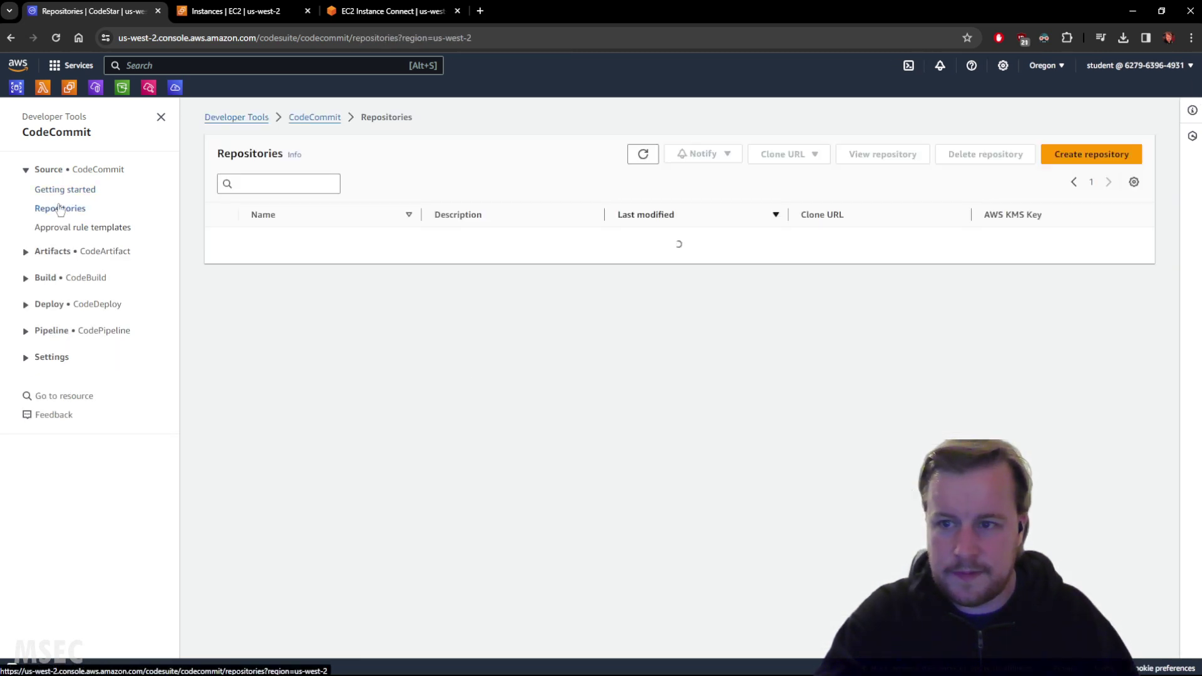
left_click(276, 256)
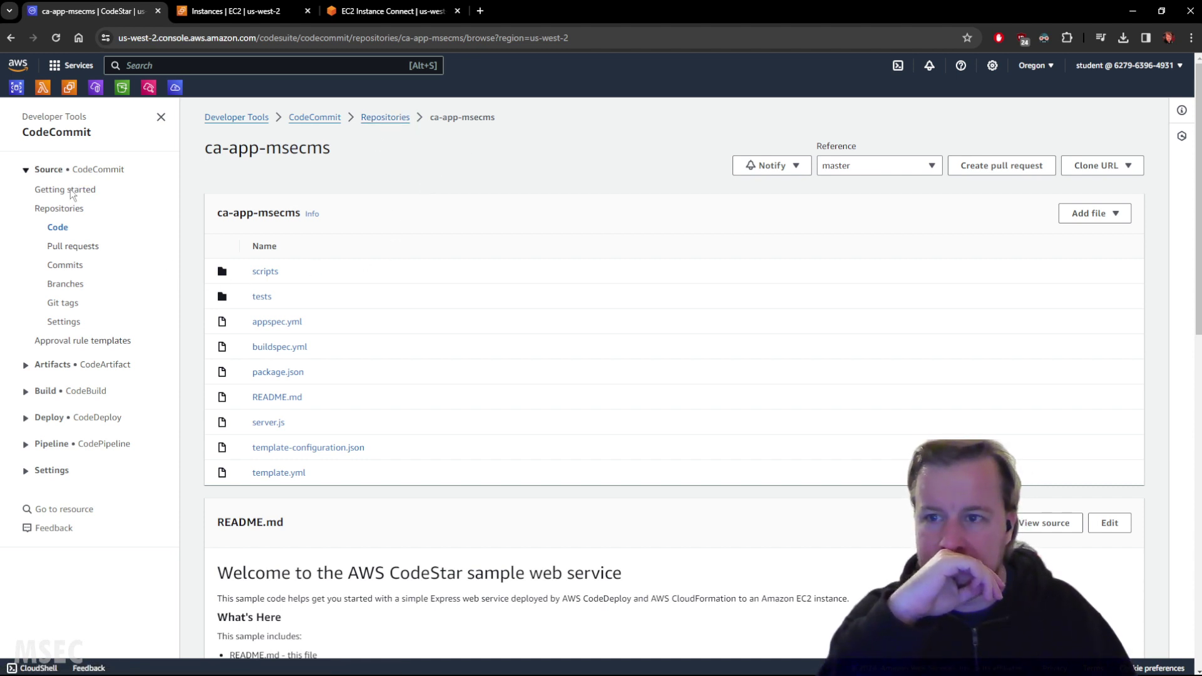
Step: Return to the CodeCommit getting-started page and open the getting-started page of CodeBuild
left_click(390, 119)
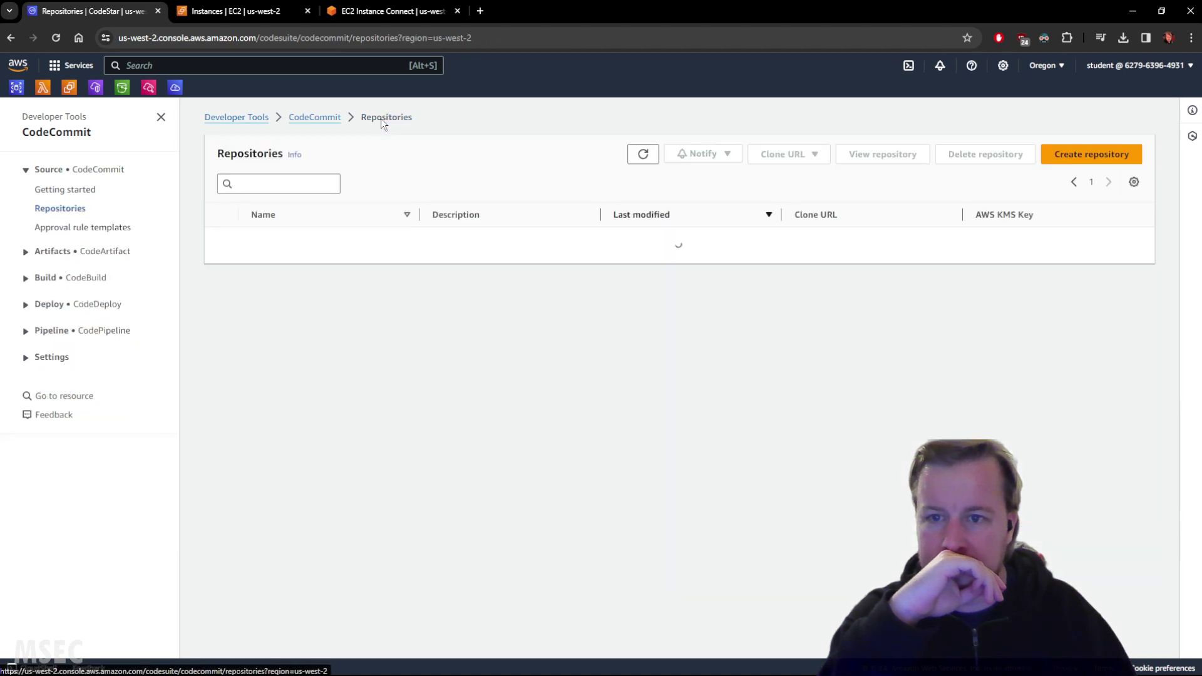
left_click(301, 119)
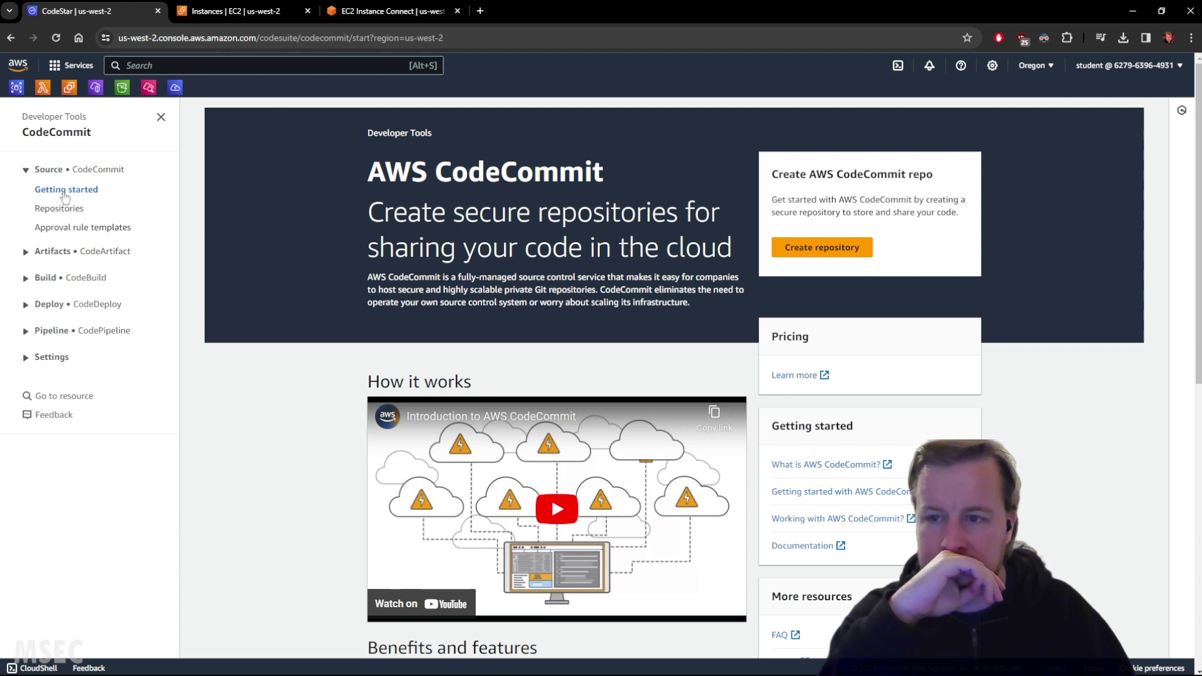
left_click(25, 254)
left_click(25, 254)
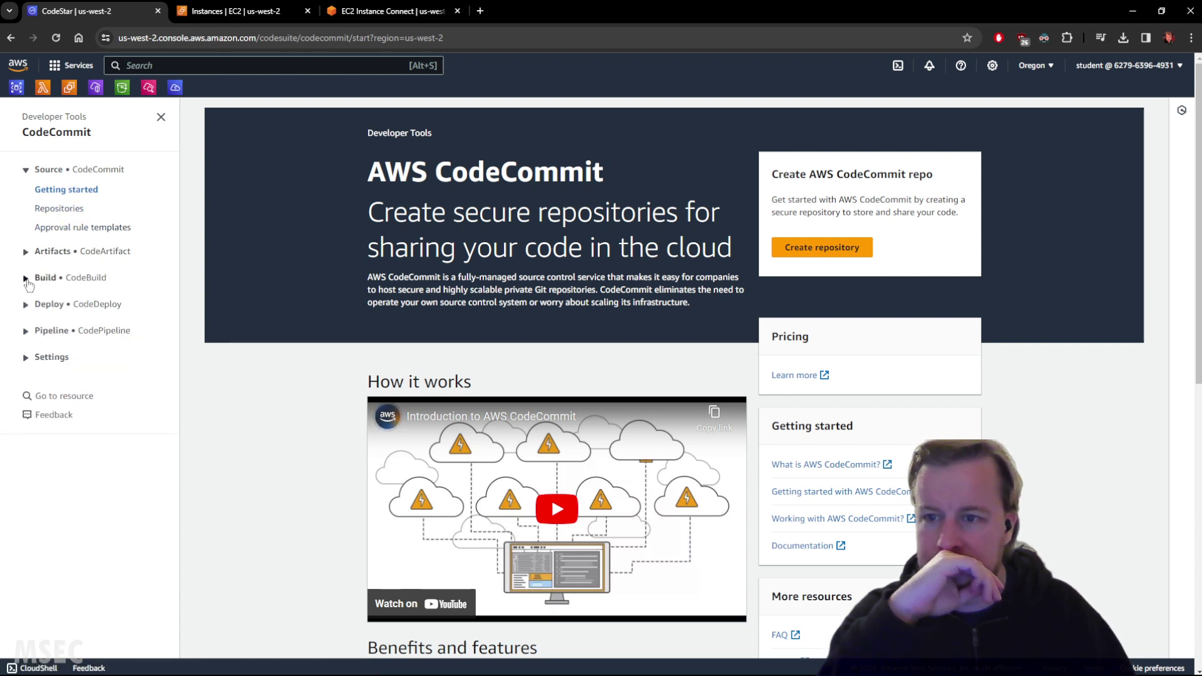
left_click(26, 278)
left_click(58, 299)
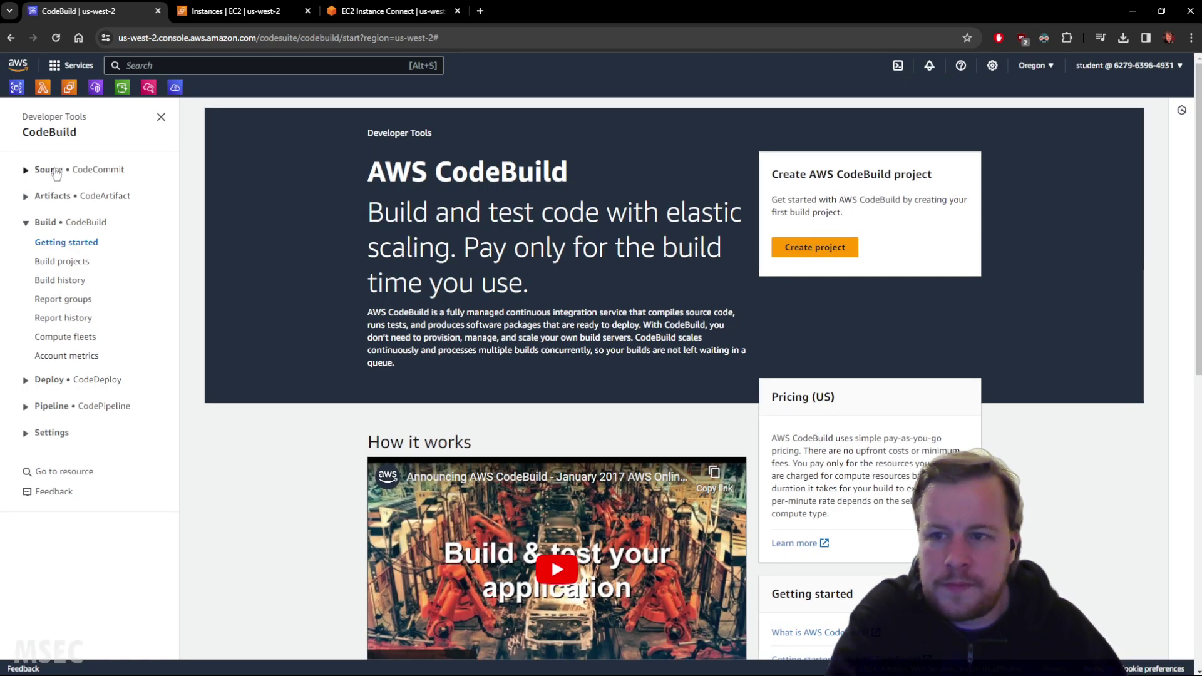
Step: Go back to CodeCommit and view its list of repositories
left_click(66, 169)
left_click(67, 190)
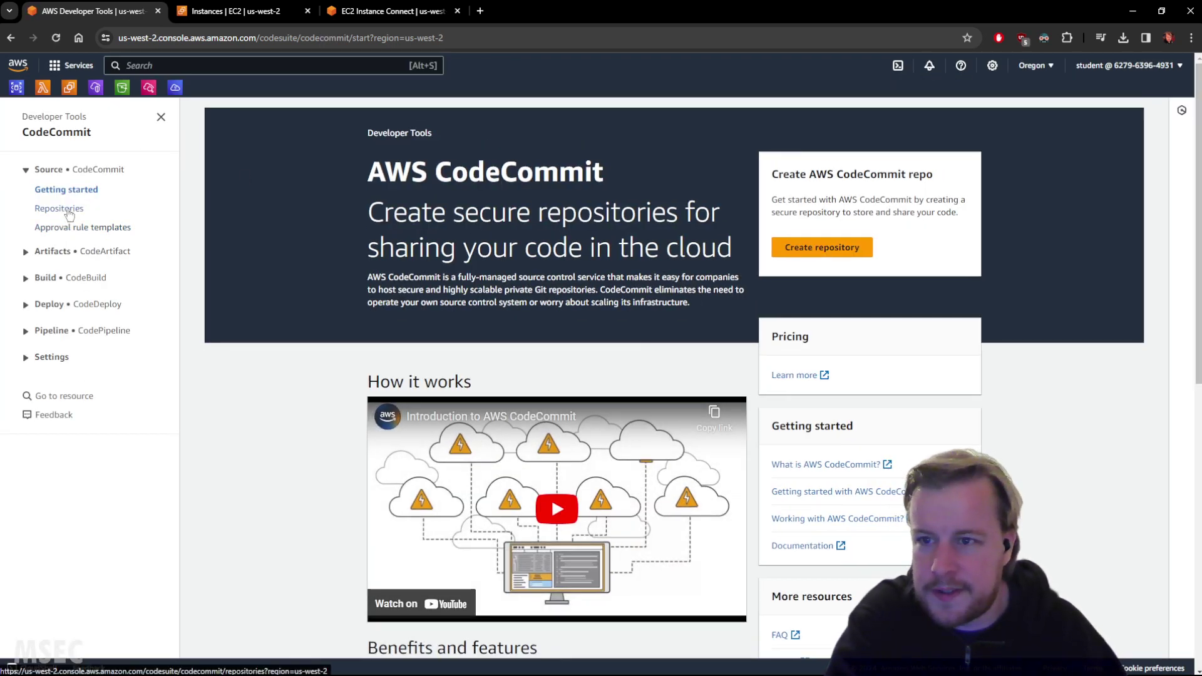
left_click(60, 209)
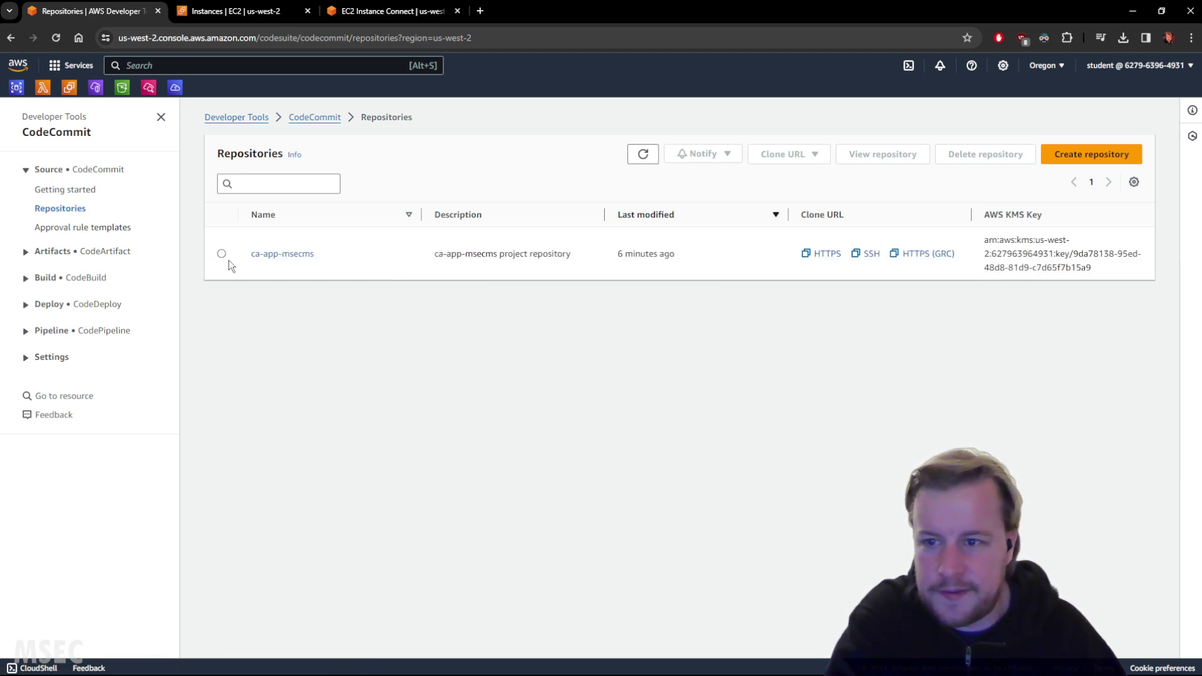
Step: Open ca-app-msecms-Pipeline in CodePipeline and examine its Source, Build and Deploy stages
left_click(47, 331)
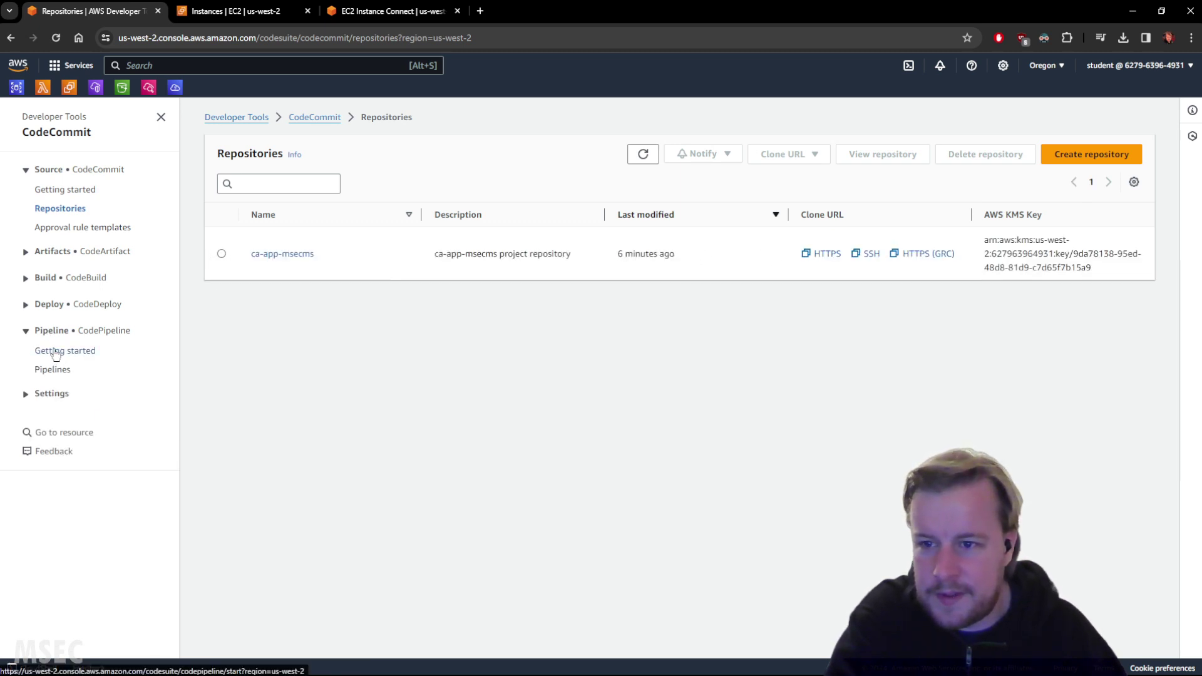
left_click(55, 360)
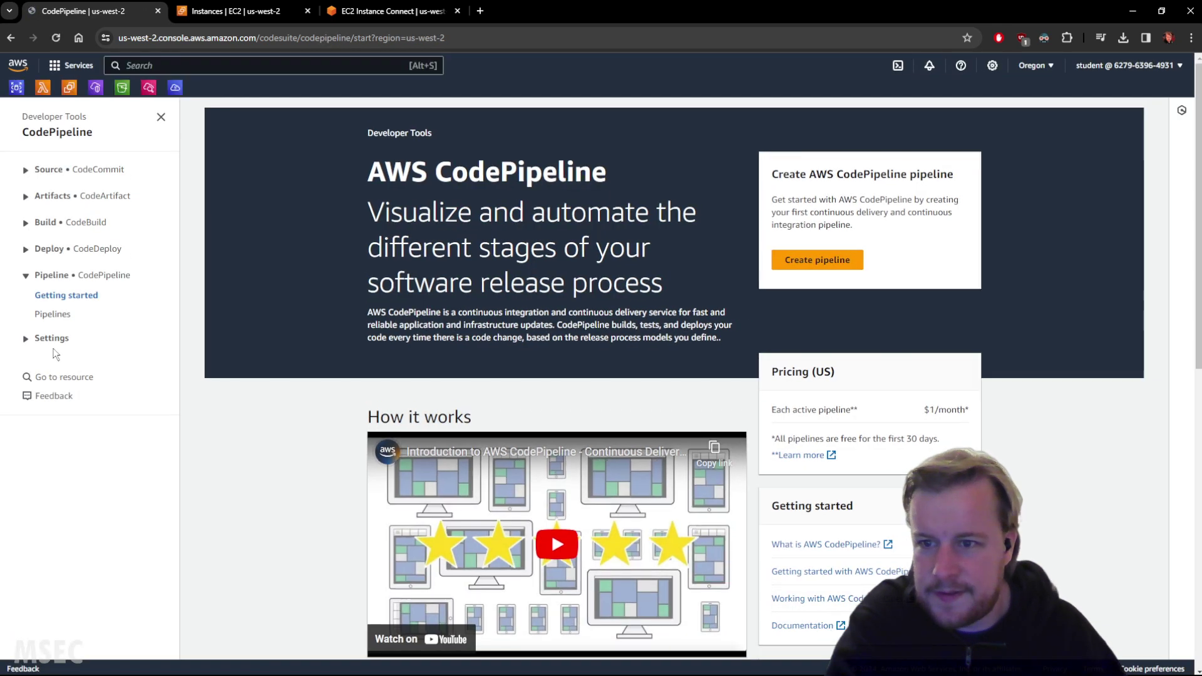
left_click(58, 317)
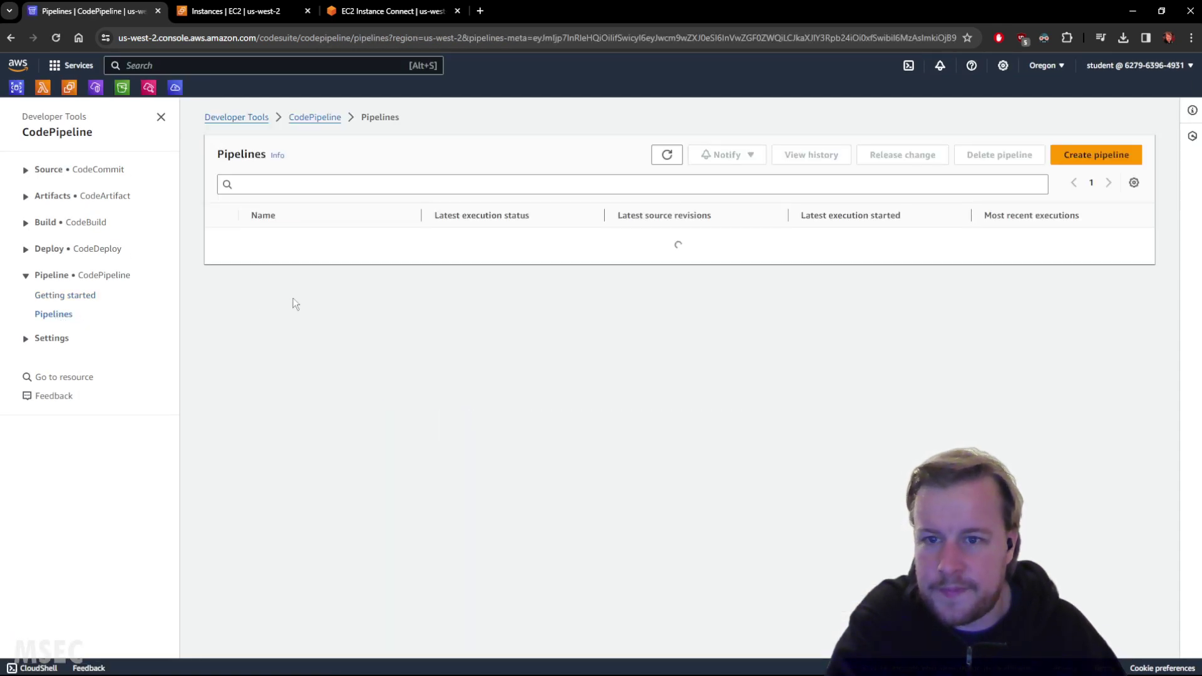
left_click(279, 242)
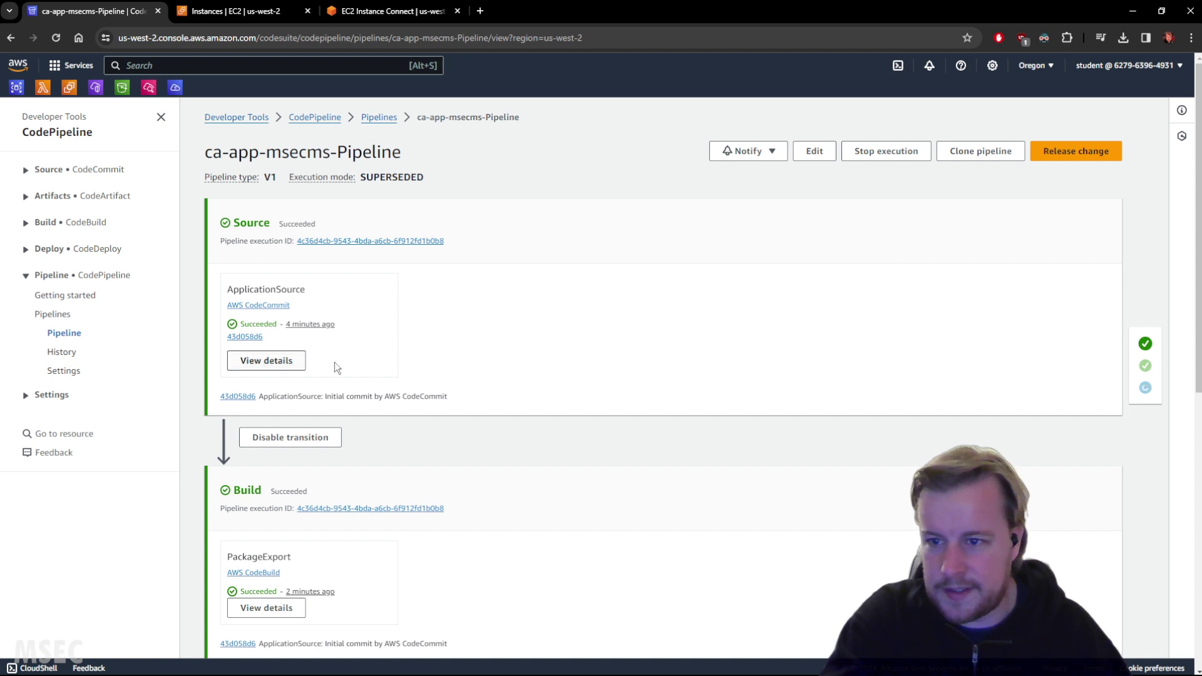
scroll(515, 385, "down", 8)
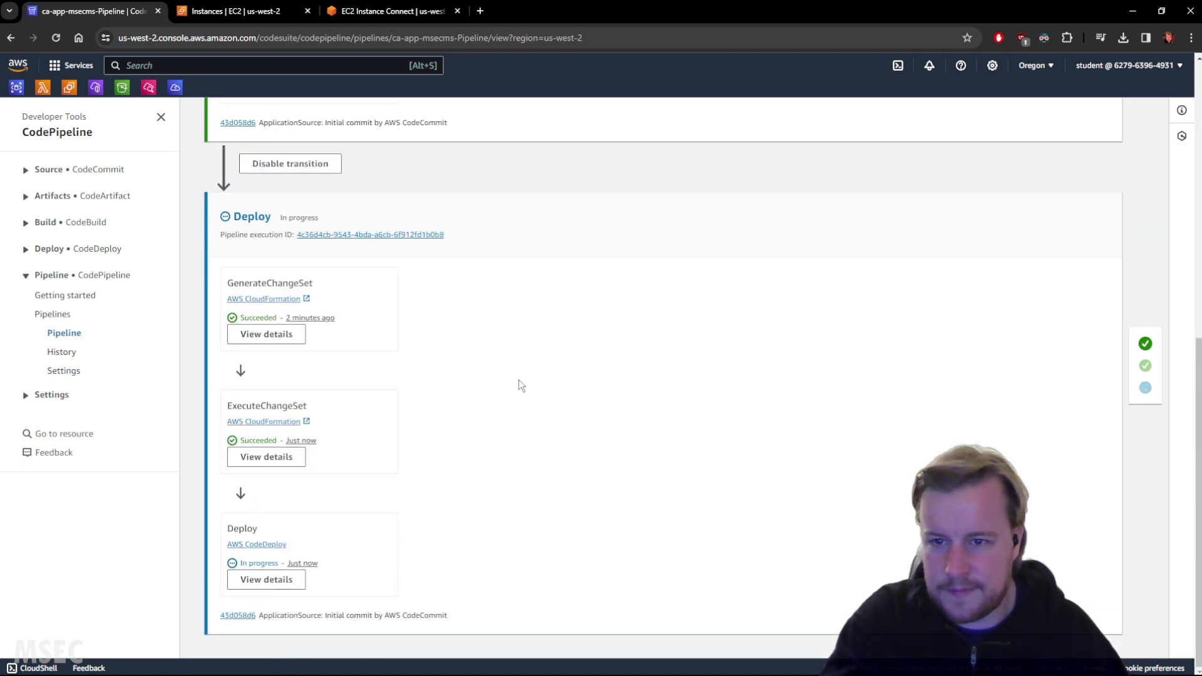
scroll(519, 380, "up", 7)
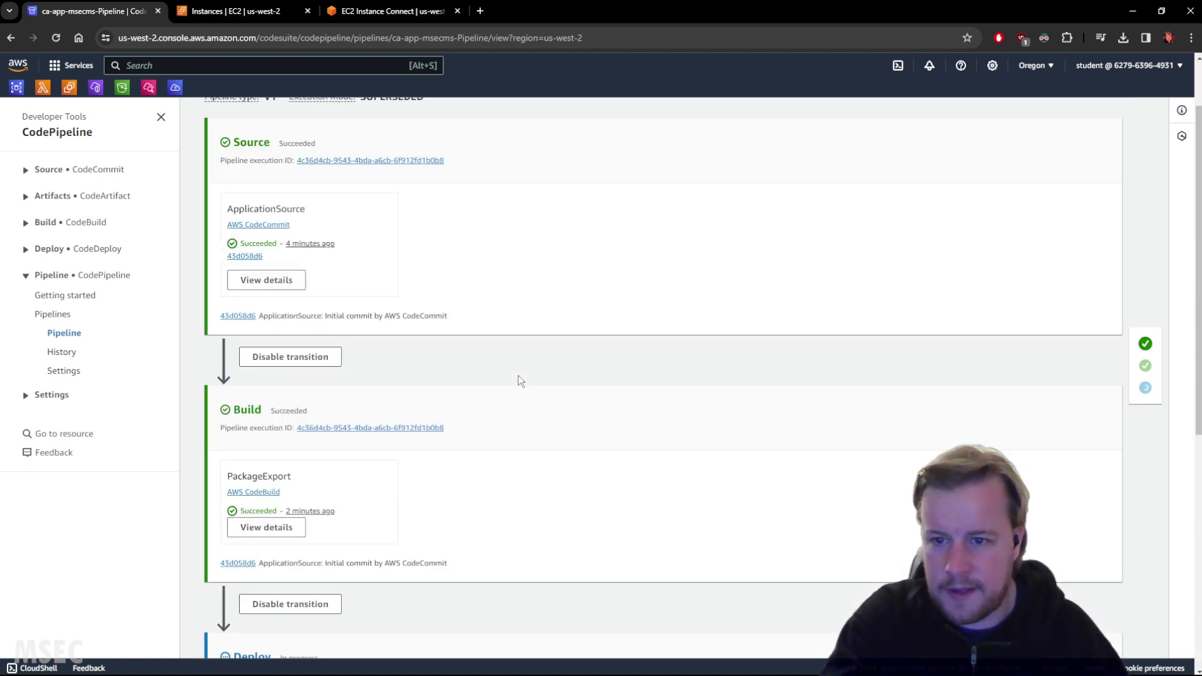
scroll(517, 379, "down", 5)
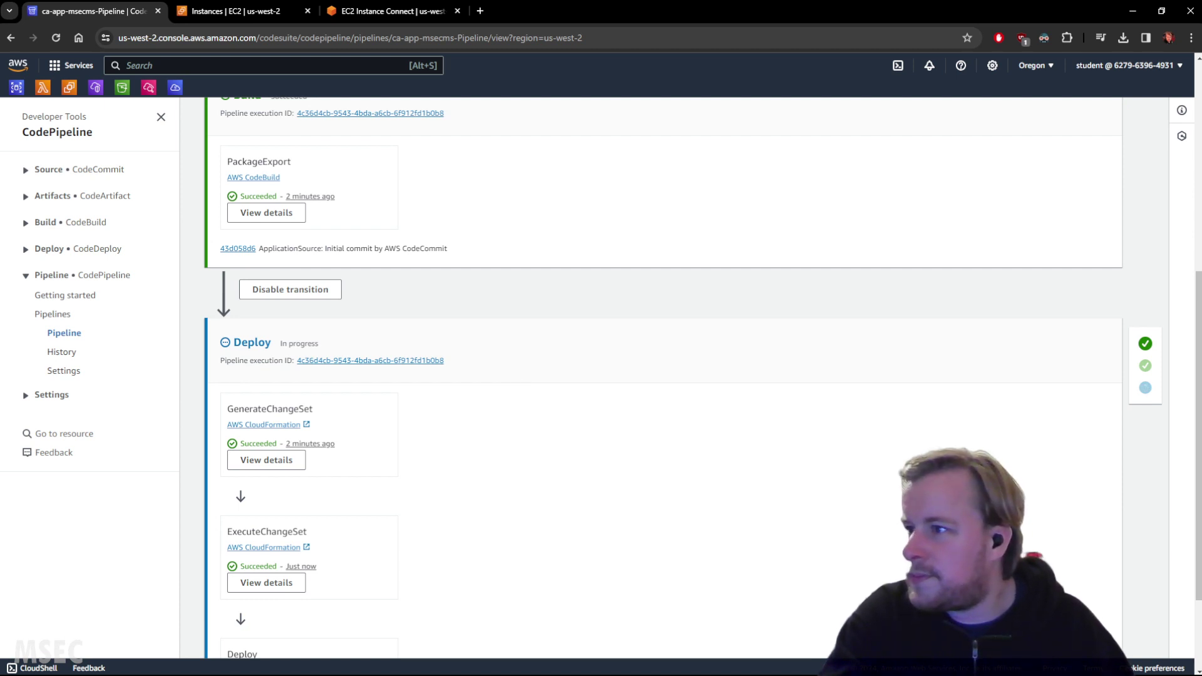
scroll(749, 425, "up", 6)
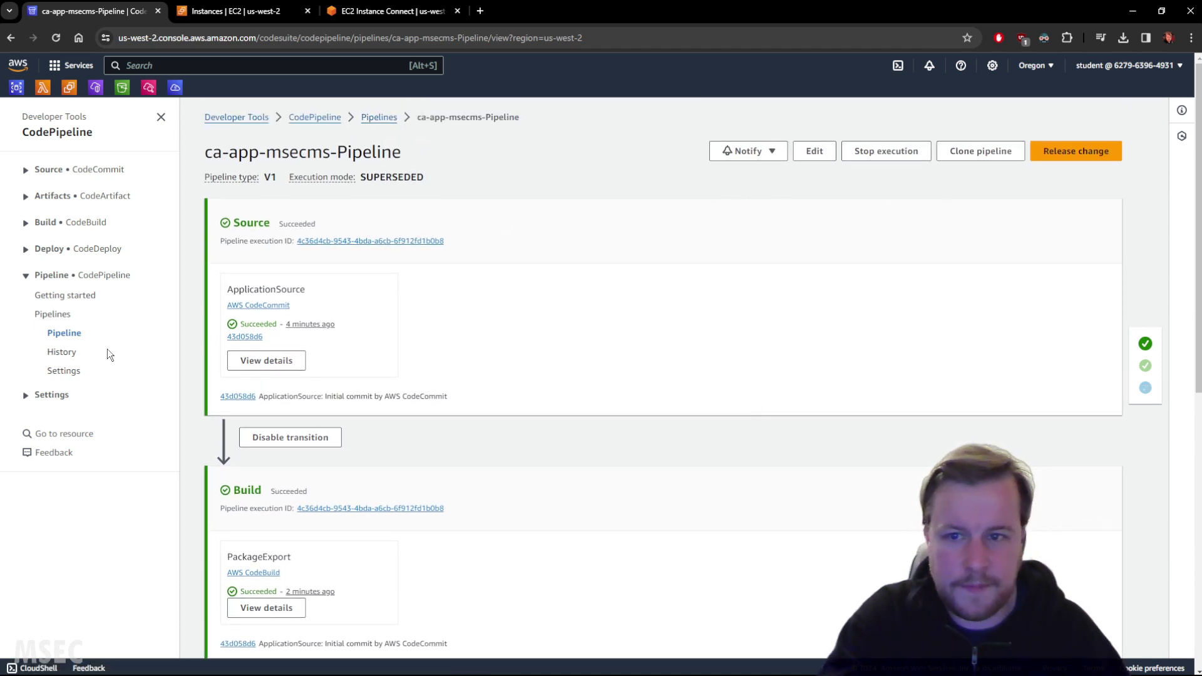
Step: View the execution history and general settings of ca-app-msecms-Pipeline
left_click(63, 353)
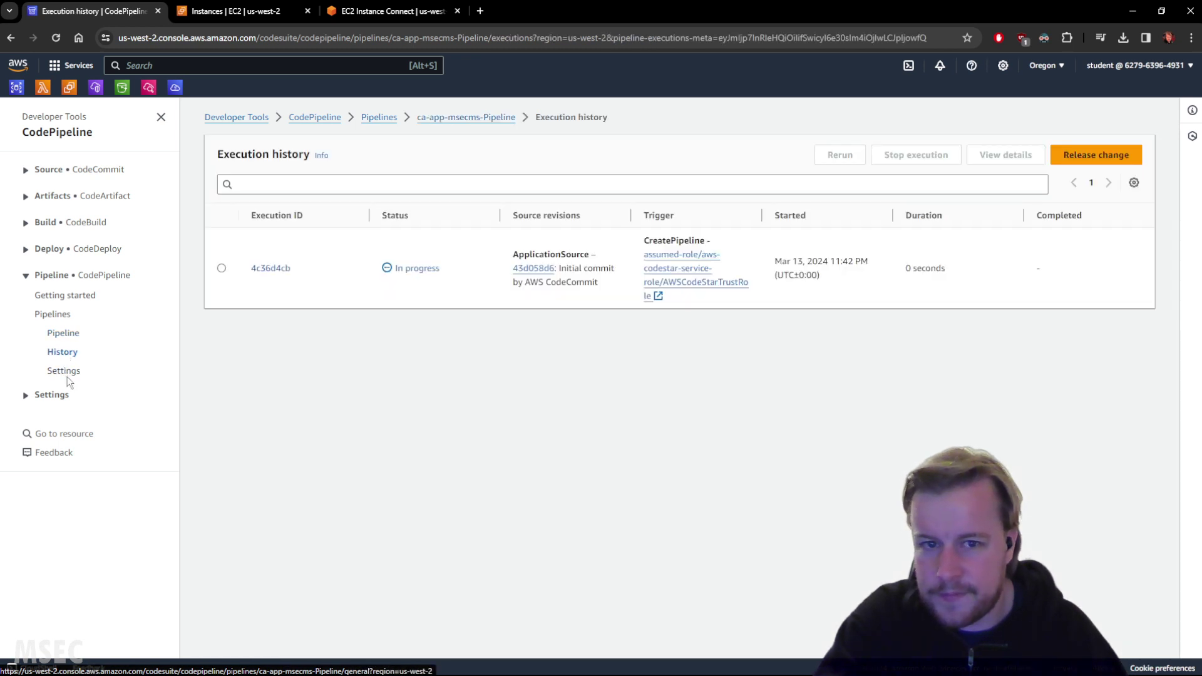
left_click(65, 372)
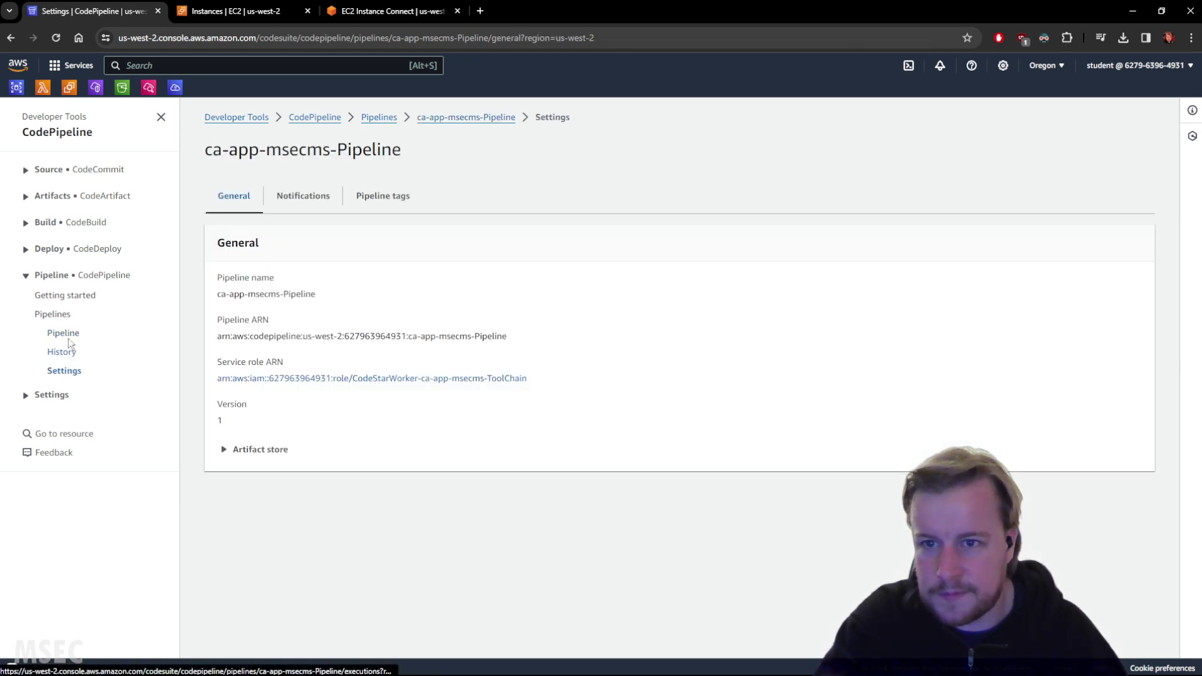
left_click(27, 251)
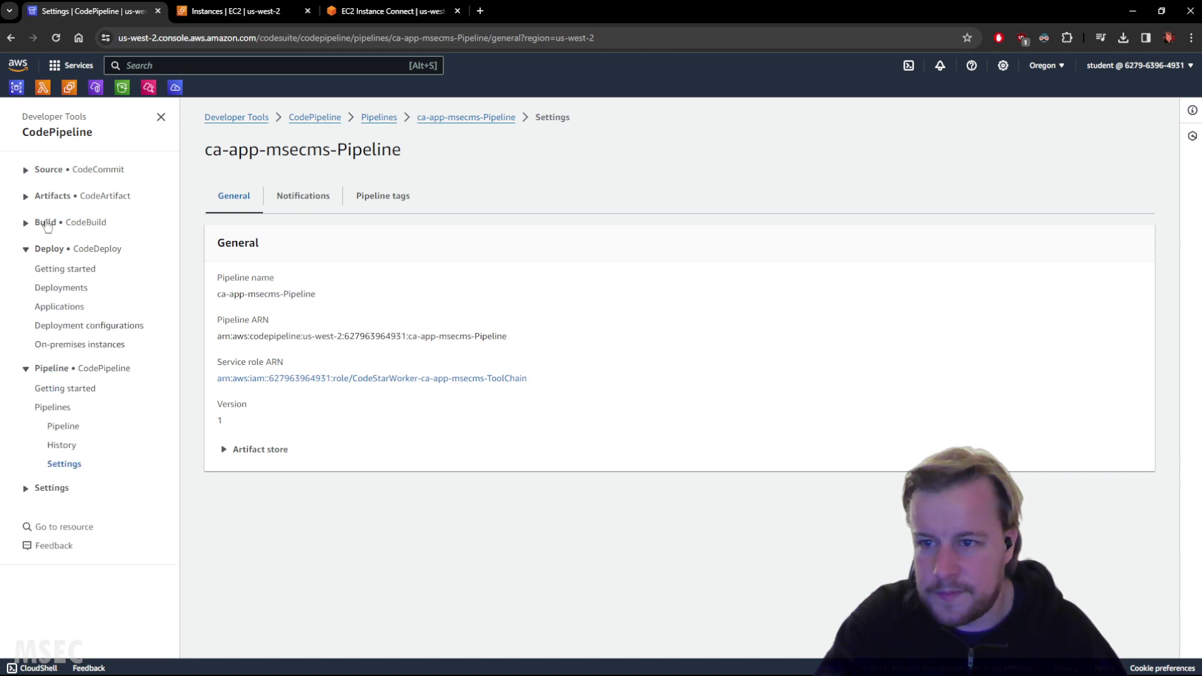
left_click(26, 169)
left_click(27, 169)
left_click(26, 249)
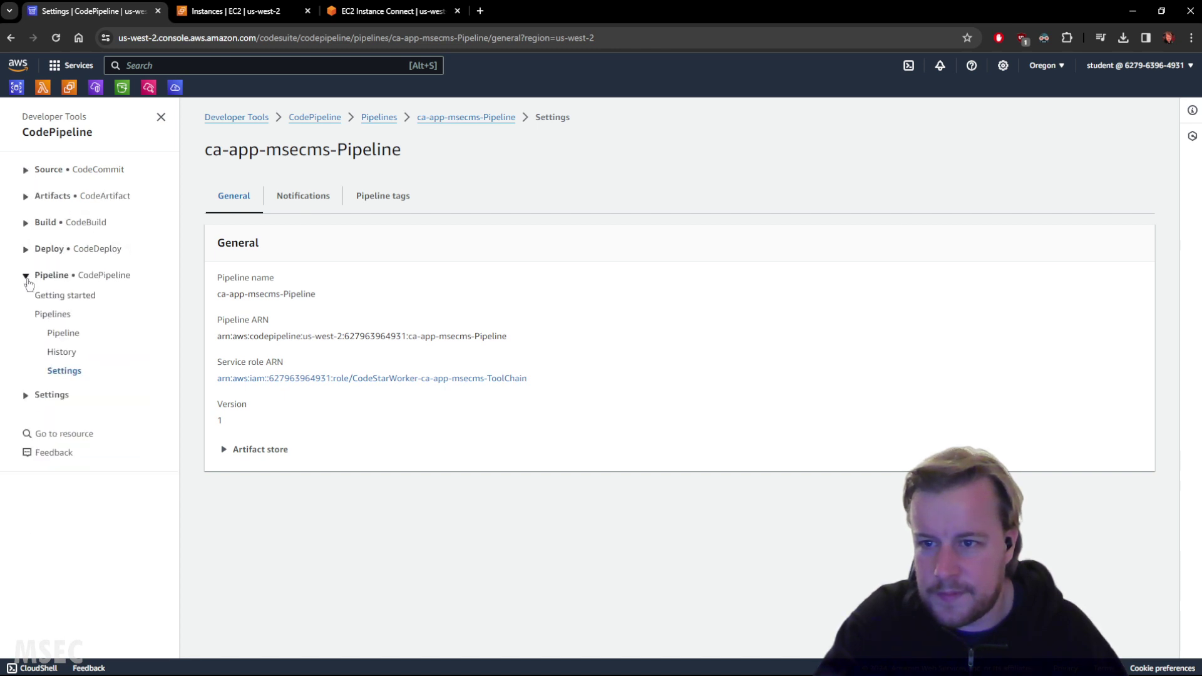
left_click(26, 395)
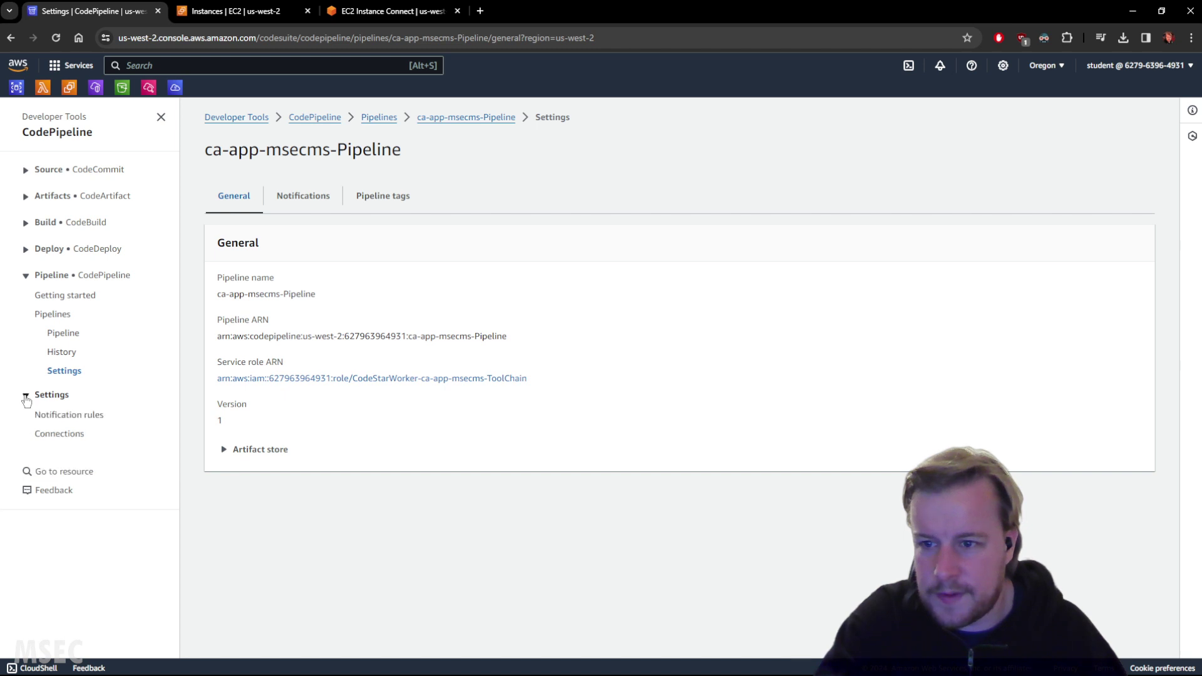
left_click(26, 276)
left_click(26, 251)
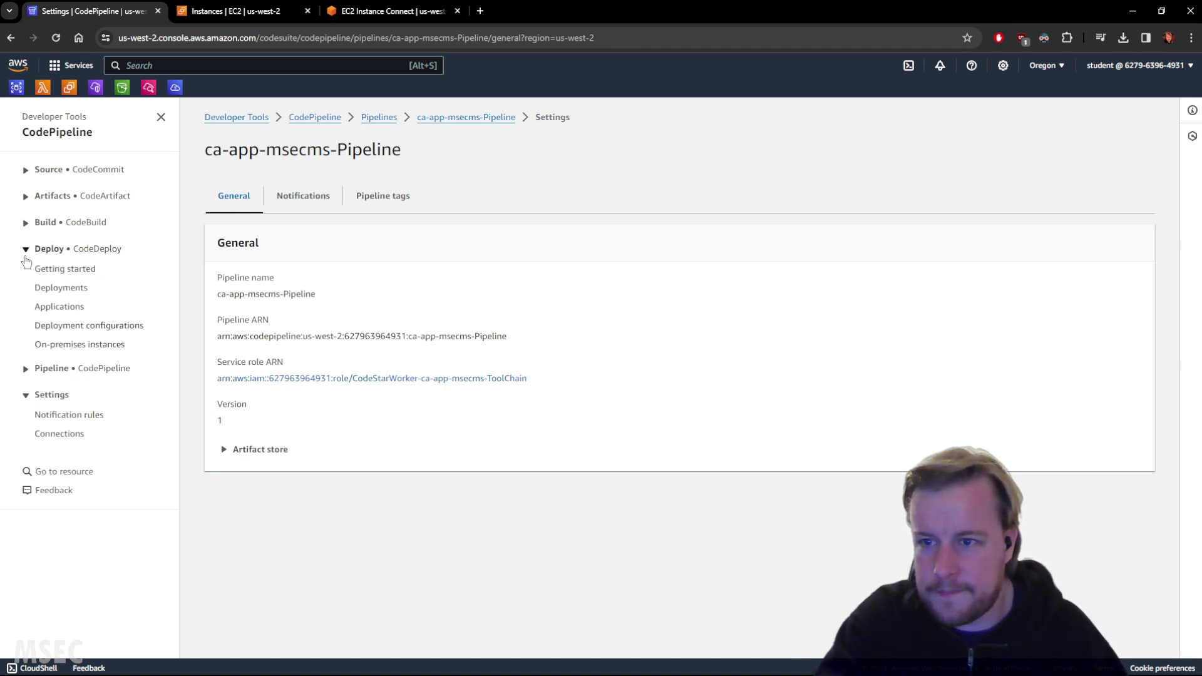
left_click(27, 199)
left_click(25, 169)
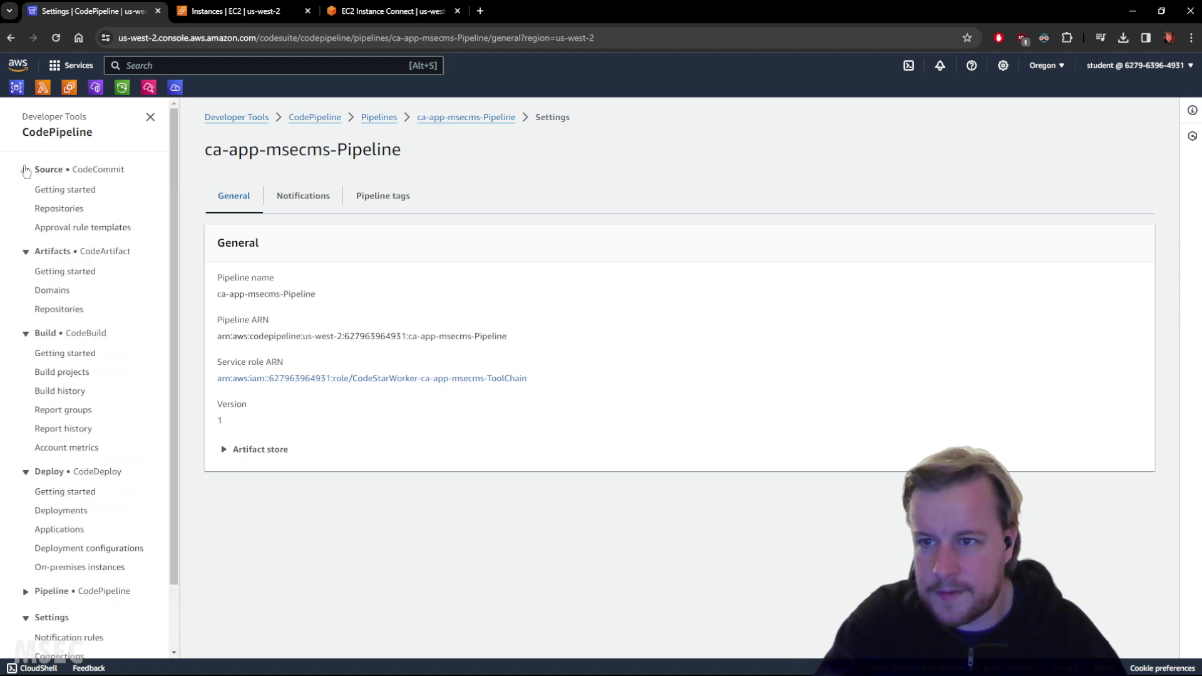
left_click(26, 170)
left_click(25, 196)
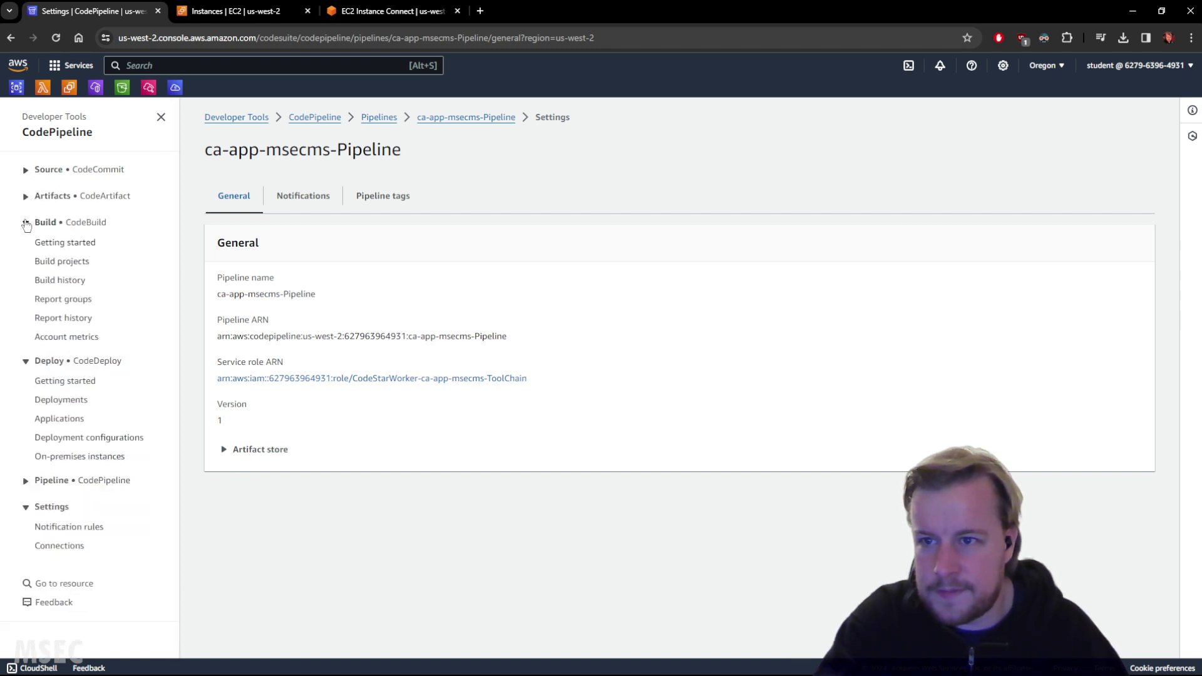
left_click(26, 223)
left_click(25, 248)
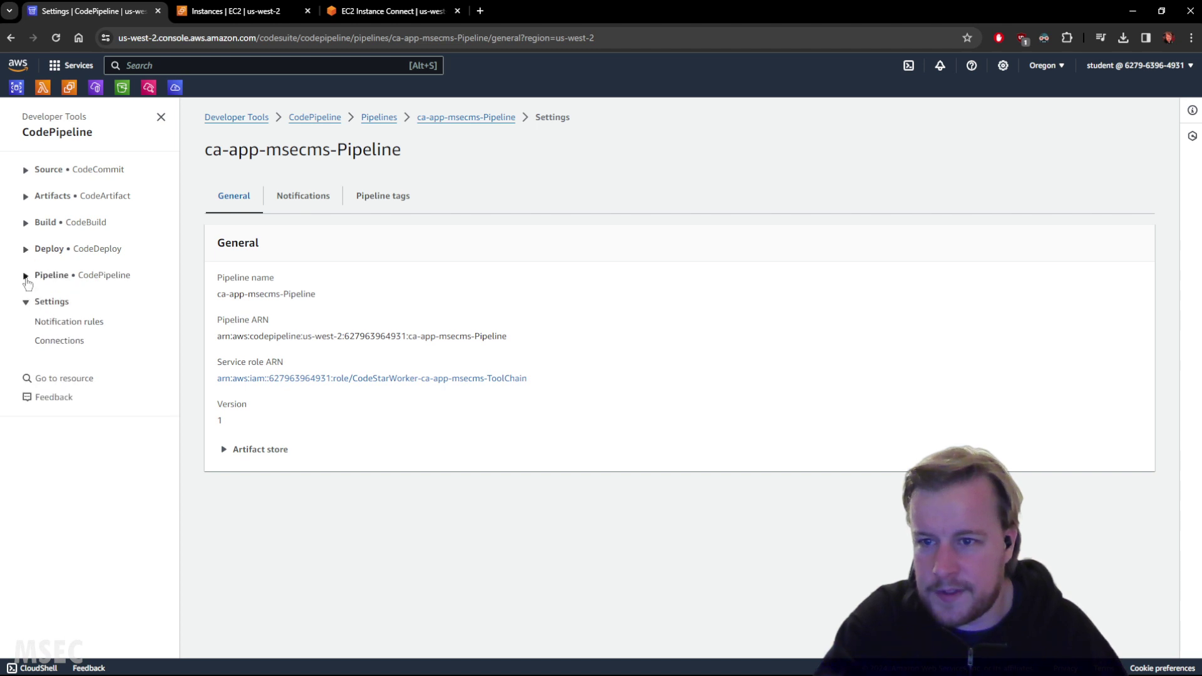
left_click(25, 275)
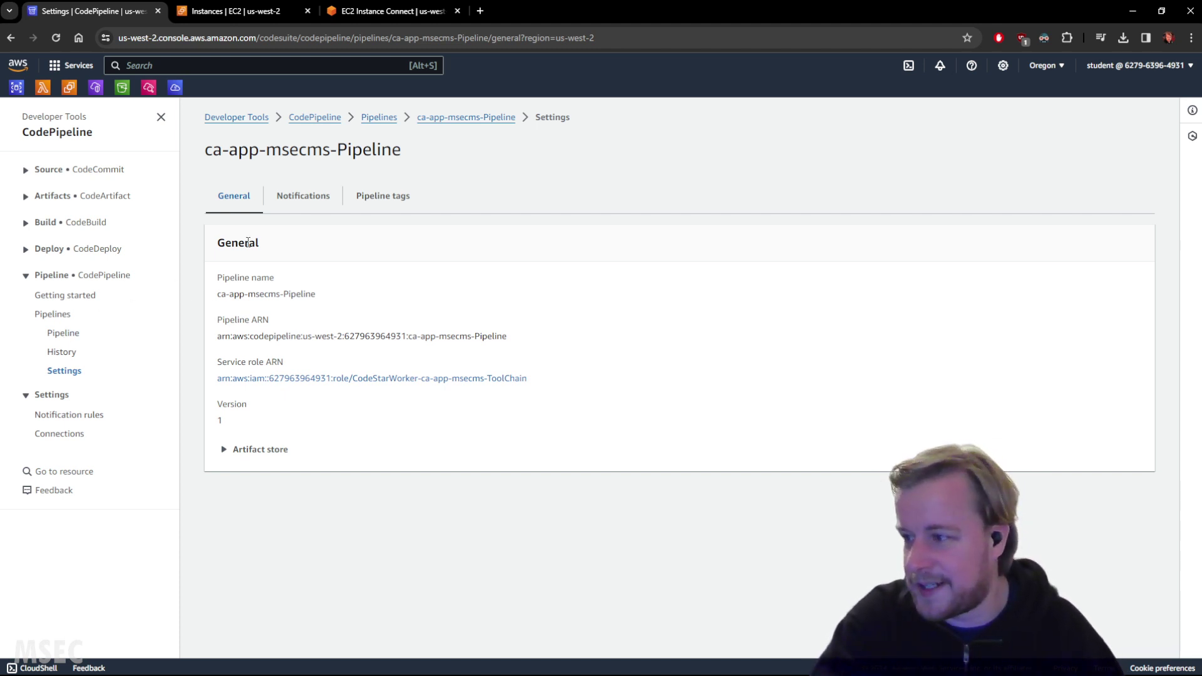
Step: Reopen the ca-app-msecms-Pipeline view and check the status of its Source, Build and Deploy stages
left_click(69, 334)
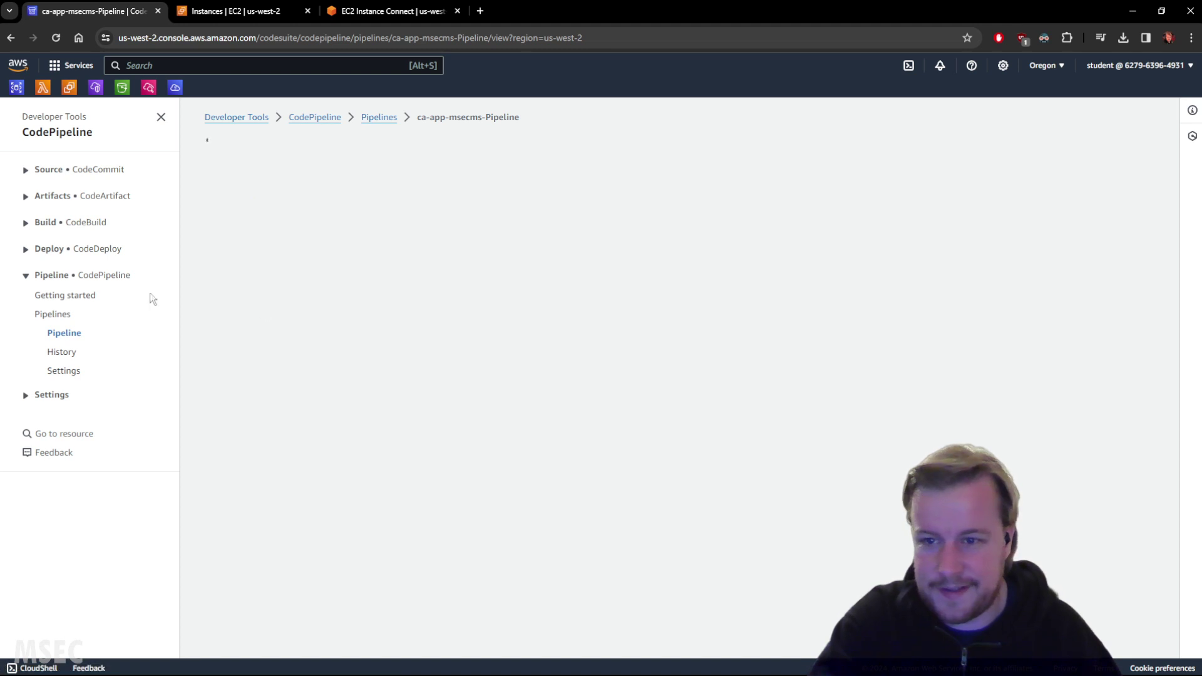
scroll(556, 332, "down", 2)
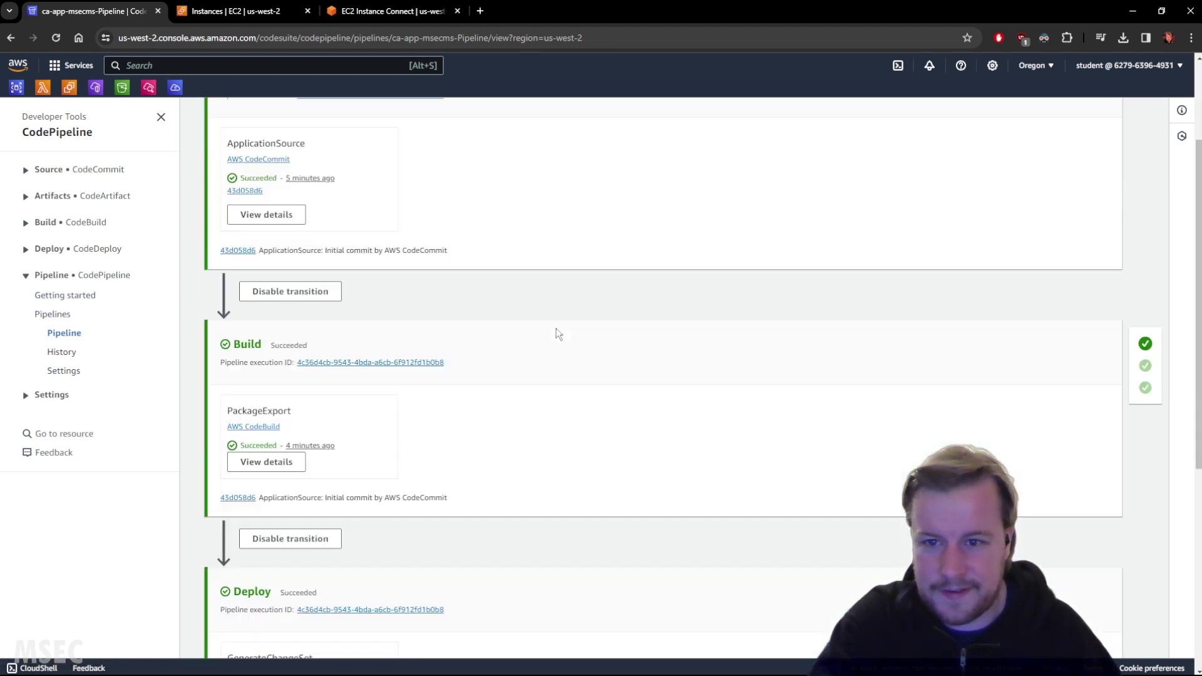
scroll(555, 328, "down", 2)
scroll(554, 325, "down", 3)
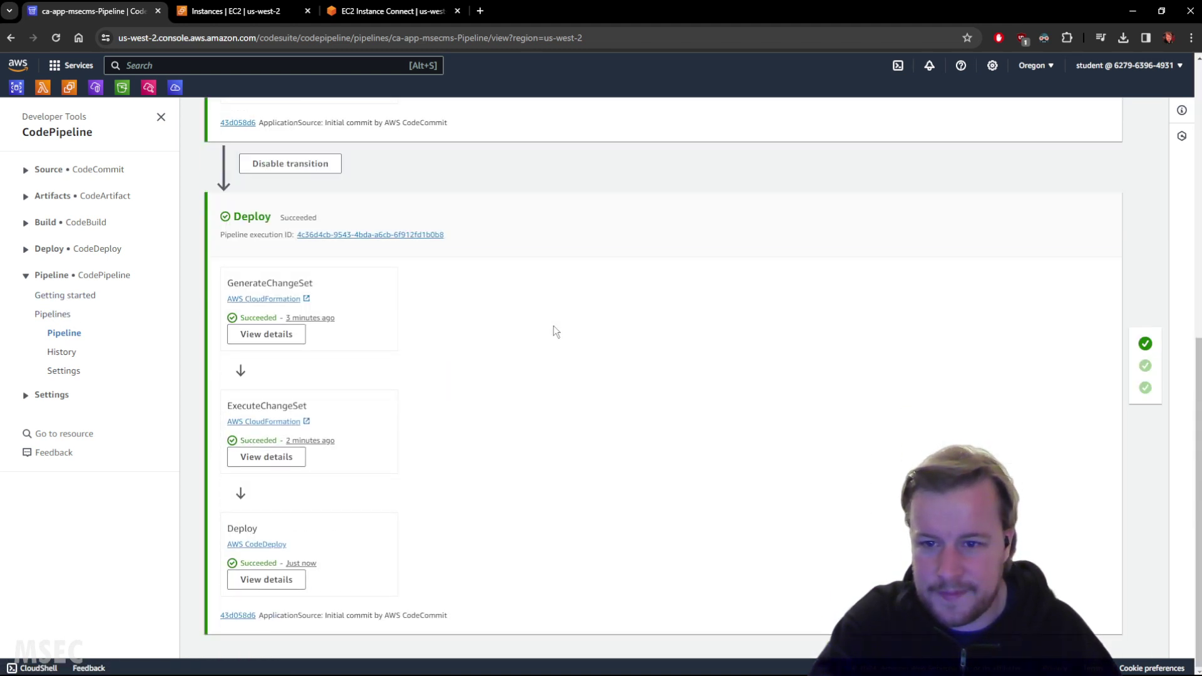
scroll(564, 363, "up", 7)
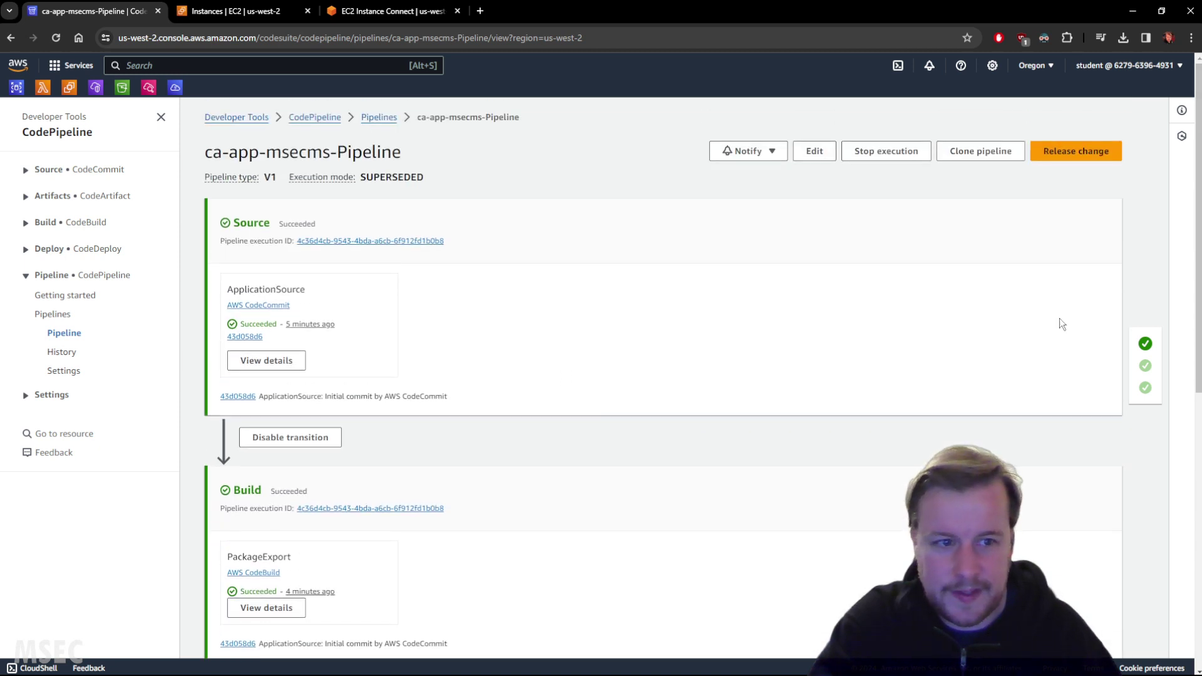
left_click(1145, 343)
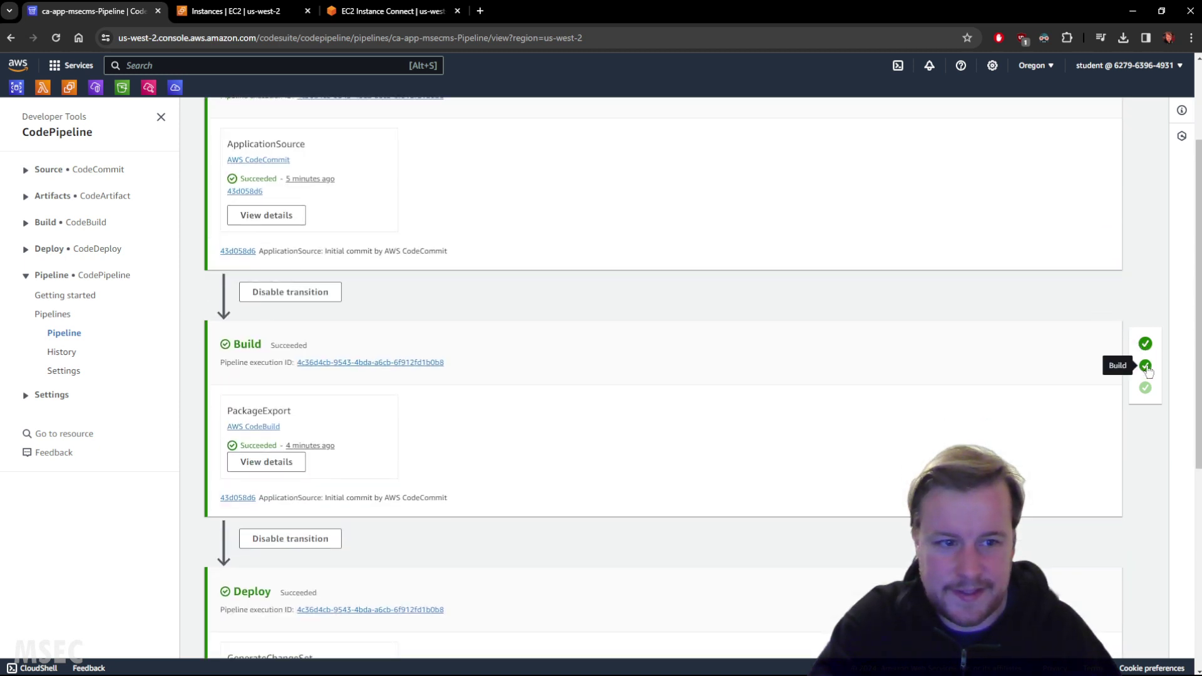
left_click(1145, 387)
scroll(935, 251, "up", 7)
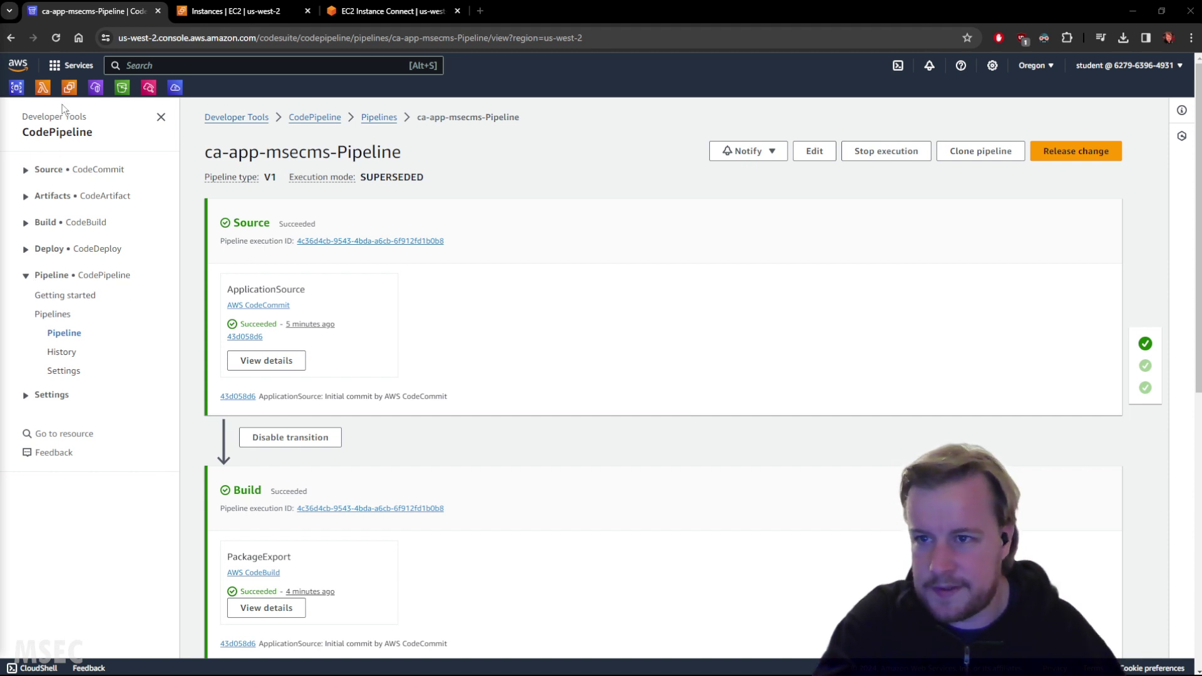
Step: View the CodePipeline pipelines list, the CodeCommit introduction and repository list, and the Developer Tools home page
left_click(54, 133)
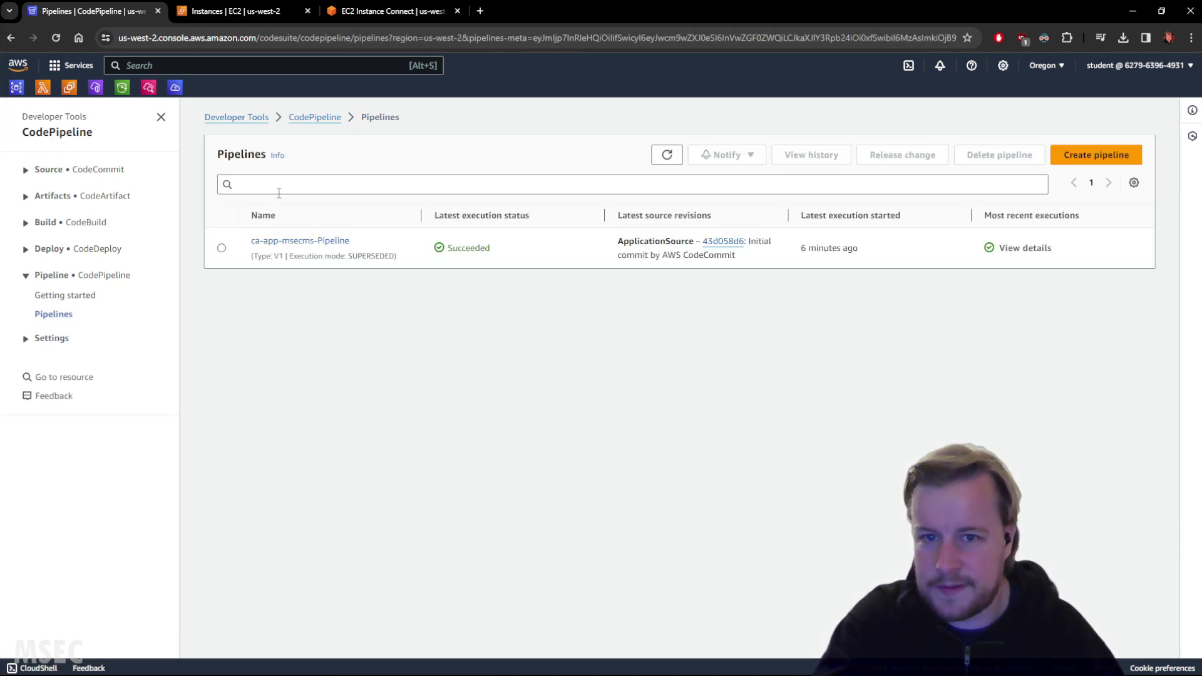
left_click(59, 168)
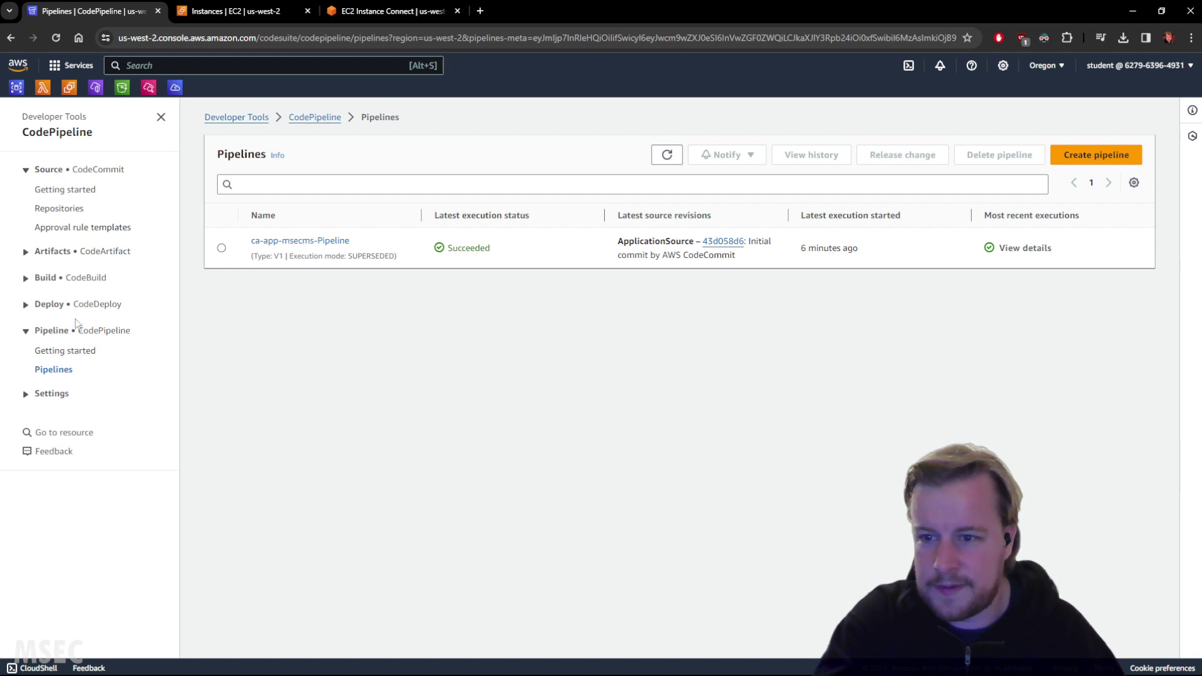
left_click(62, 190)
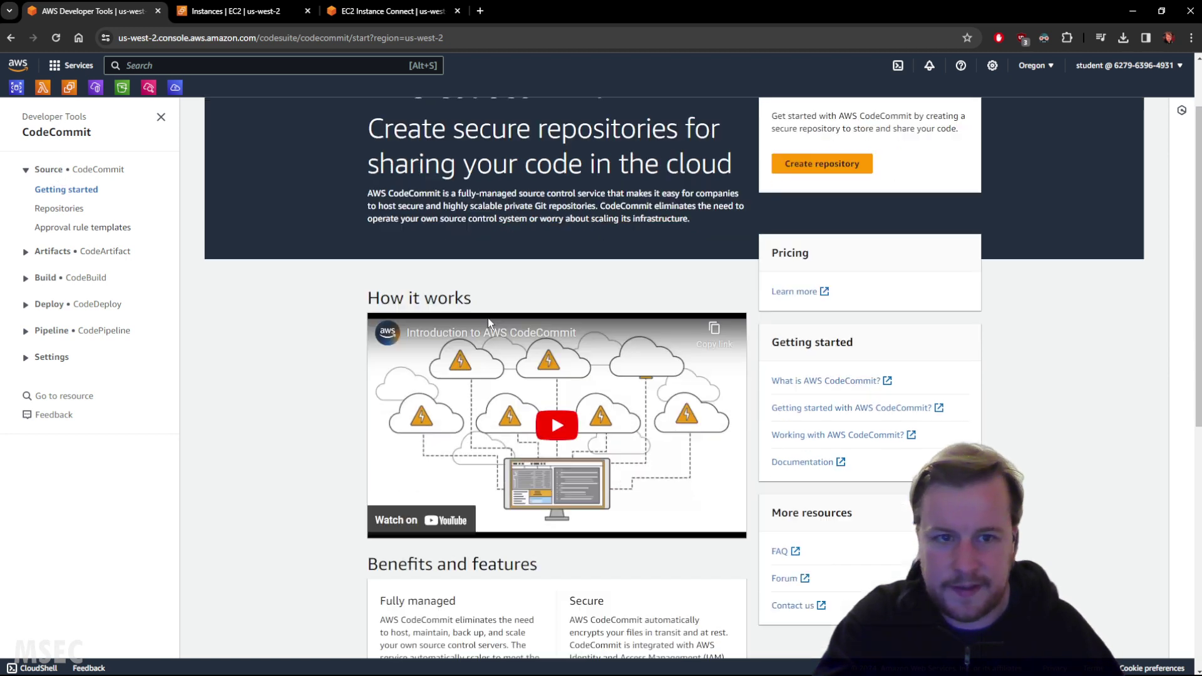
scroll(487, 318, "down", 5)
scroll(340, 236, "up", 5)
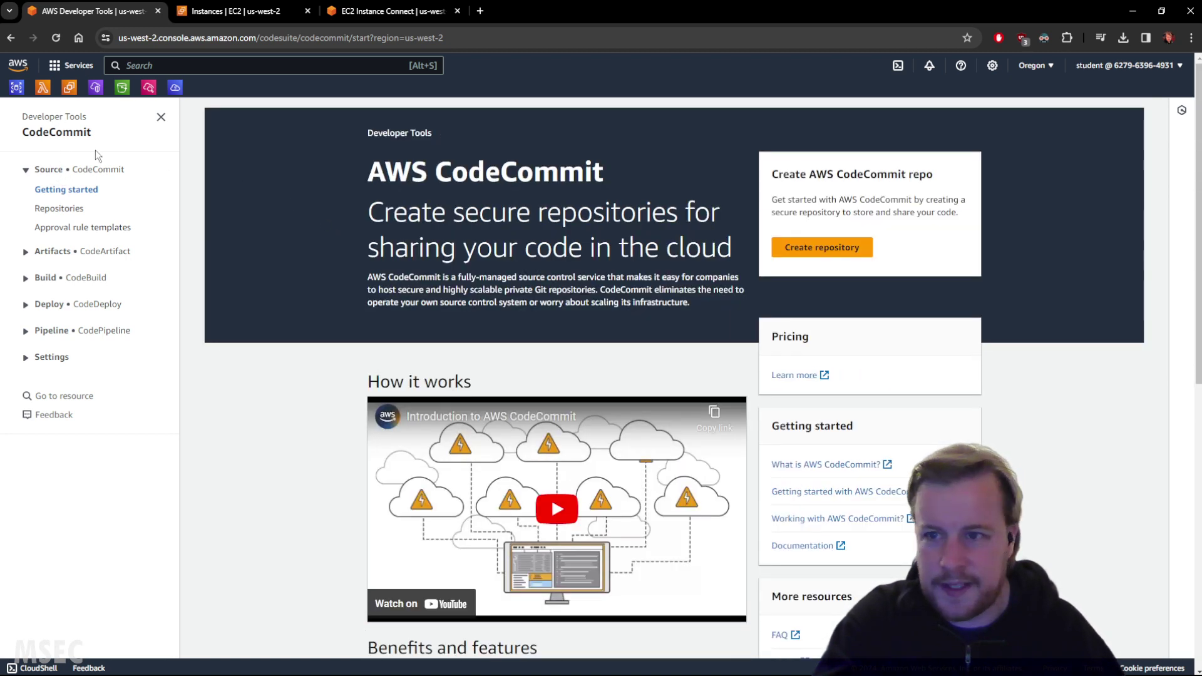
left_click(56, 207)
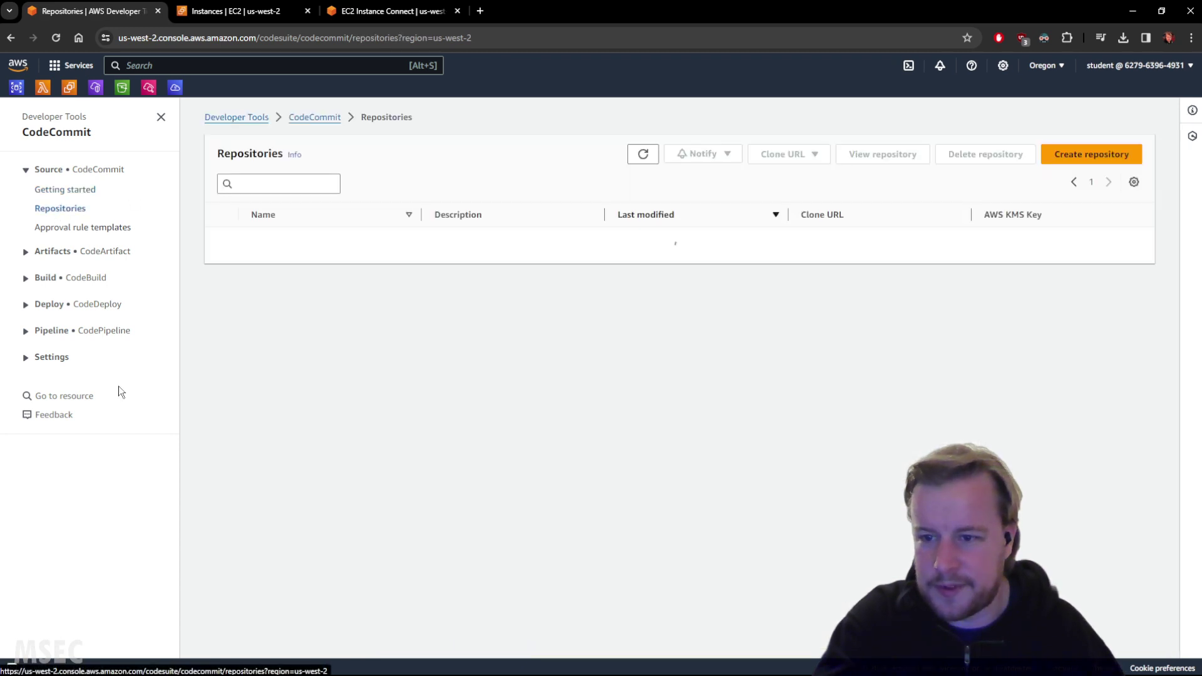
left_click(241, 121)
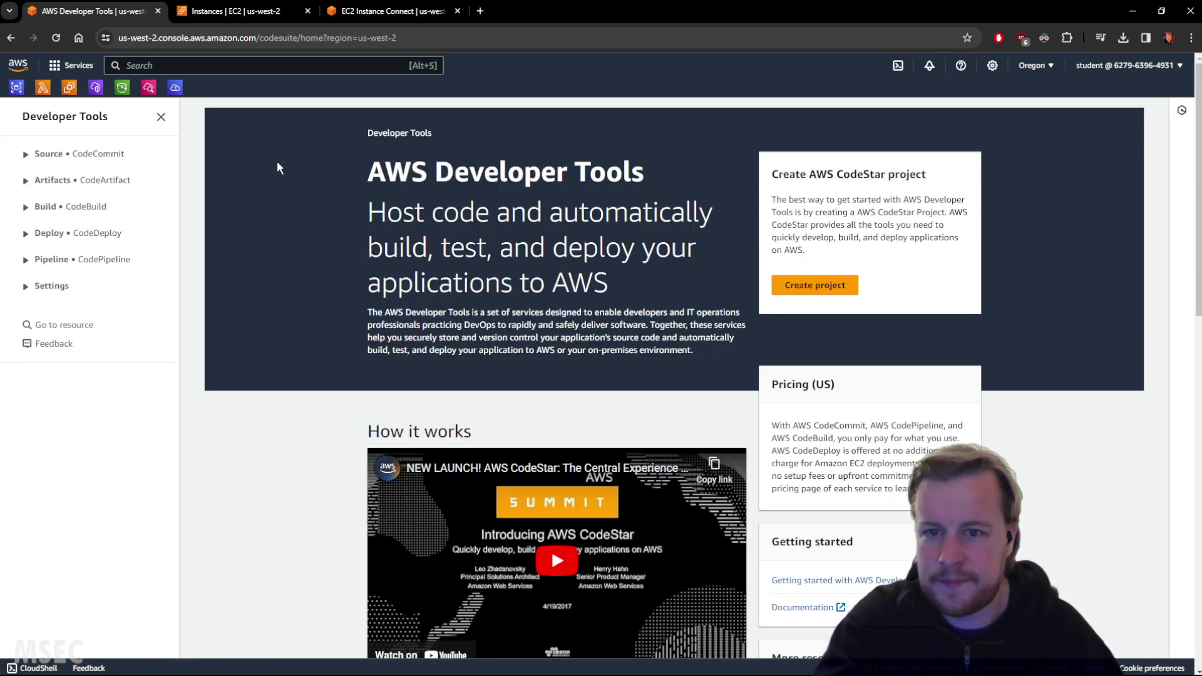
Step: Search the AWS services for codestar and open the ca-app-msecms project in CodeStar
left_click(168, 65)
type("code")
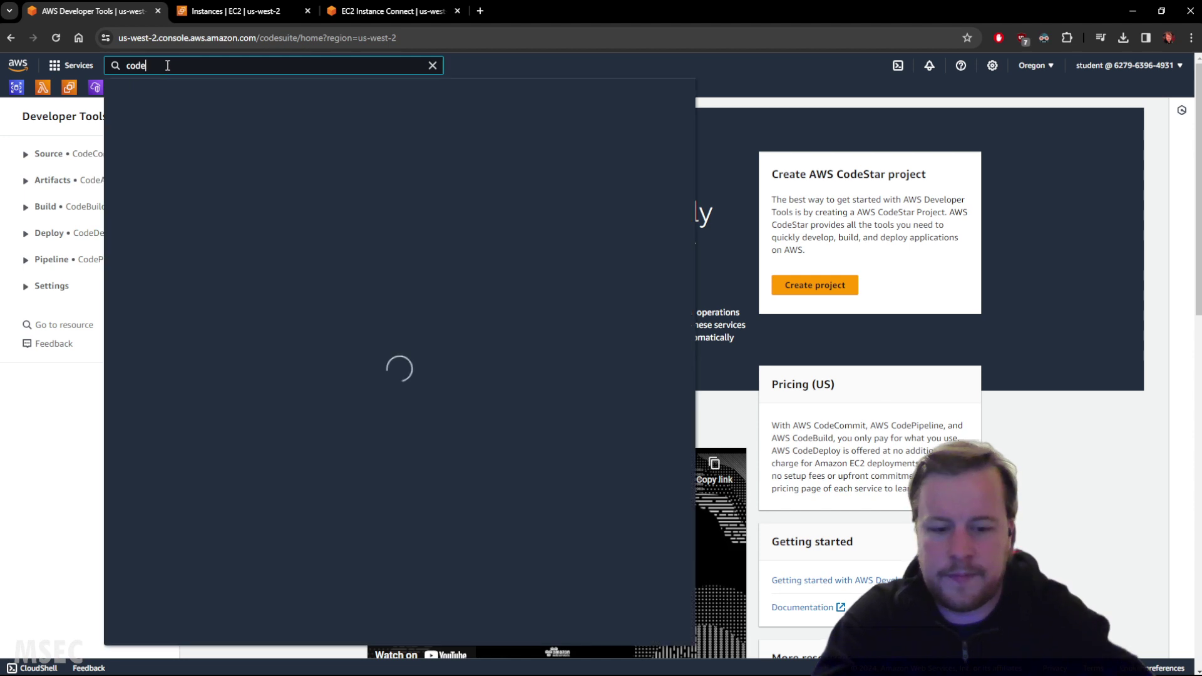
type("star")
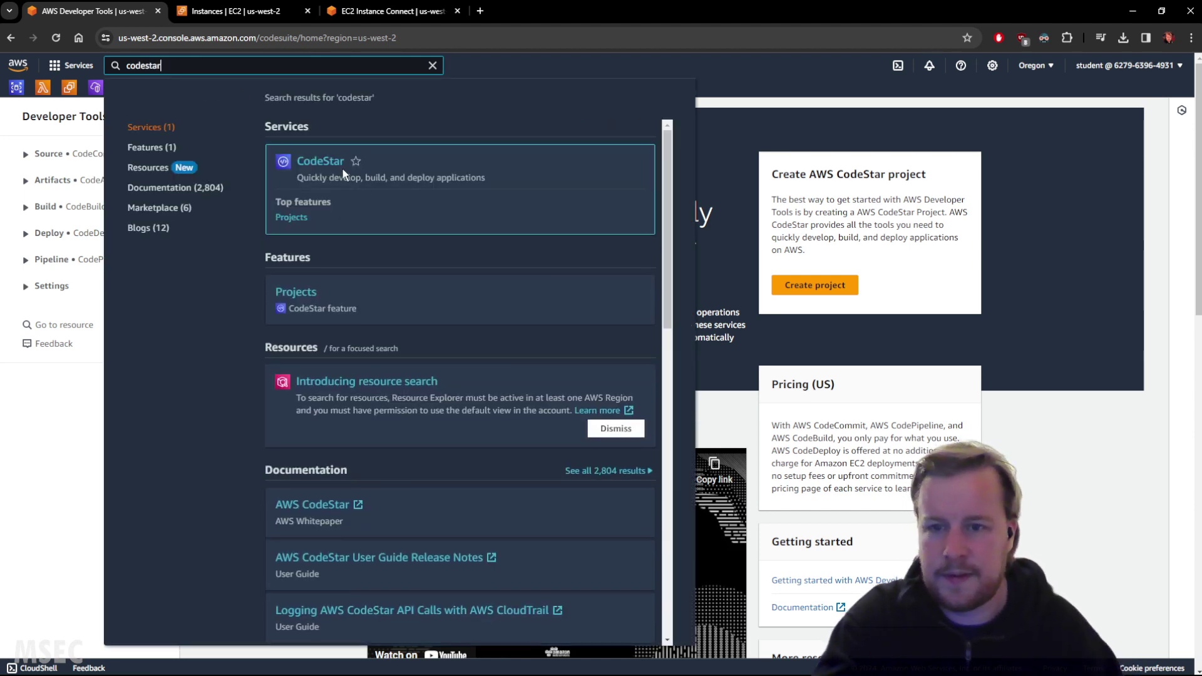
left_click(332, 164)
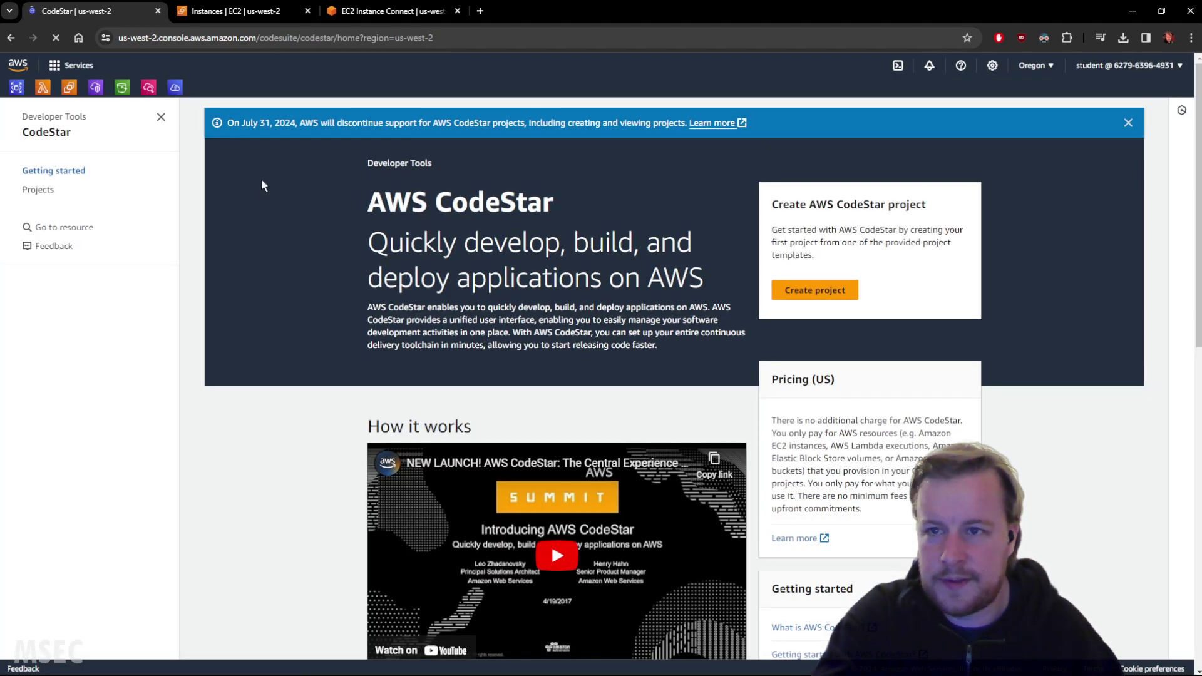
left_click(36, 191)
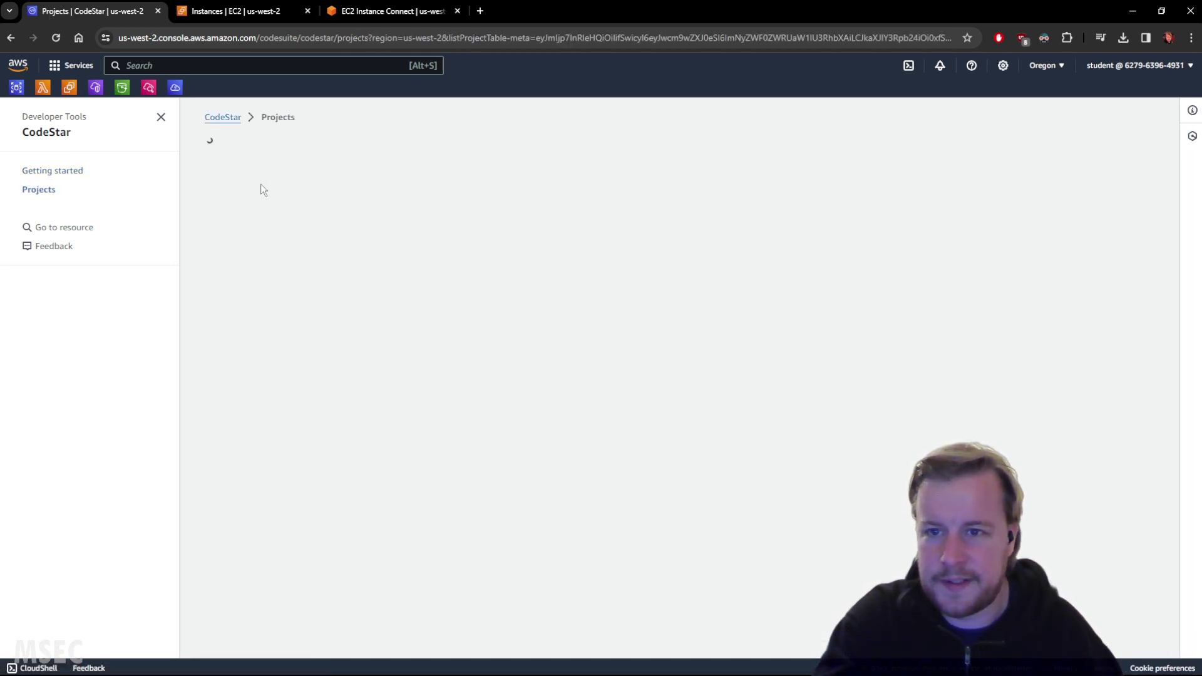
left_click(263, 239)
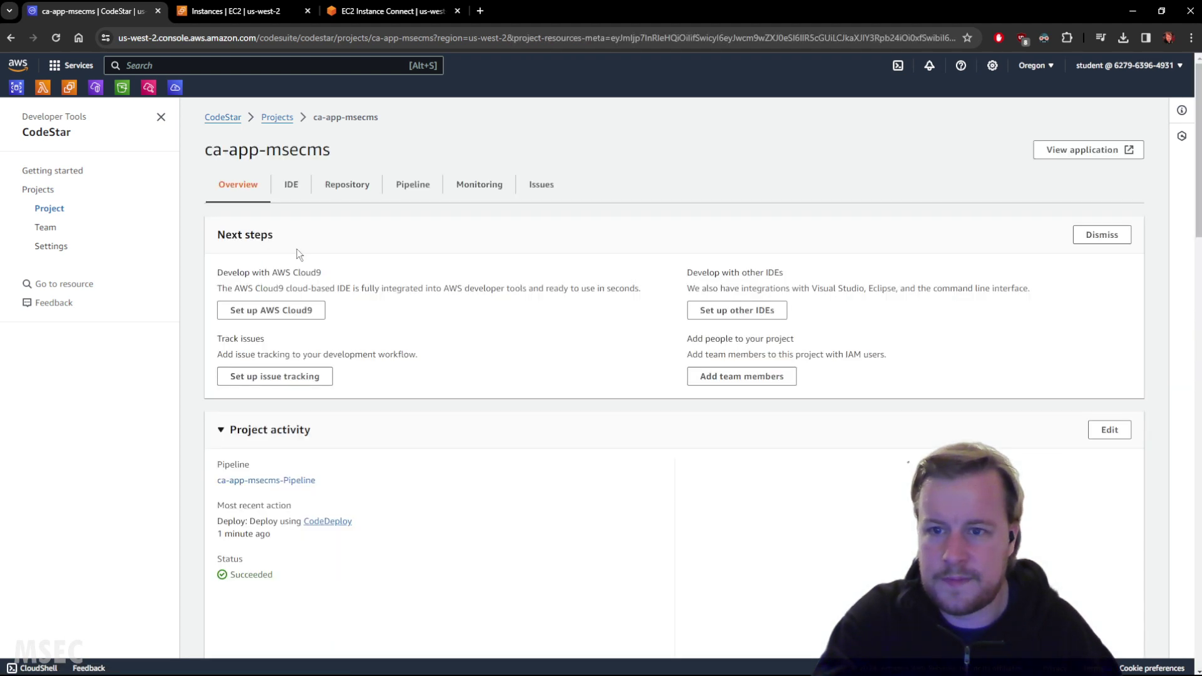
Step: View the pipeline, EC2 monitoring metrics and issue tracking pages of the ca-app-msecms project
left_click(418, 188)
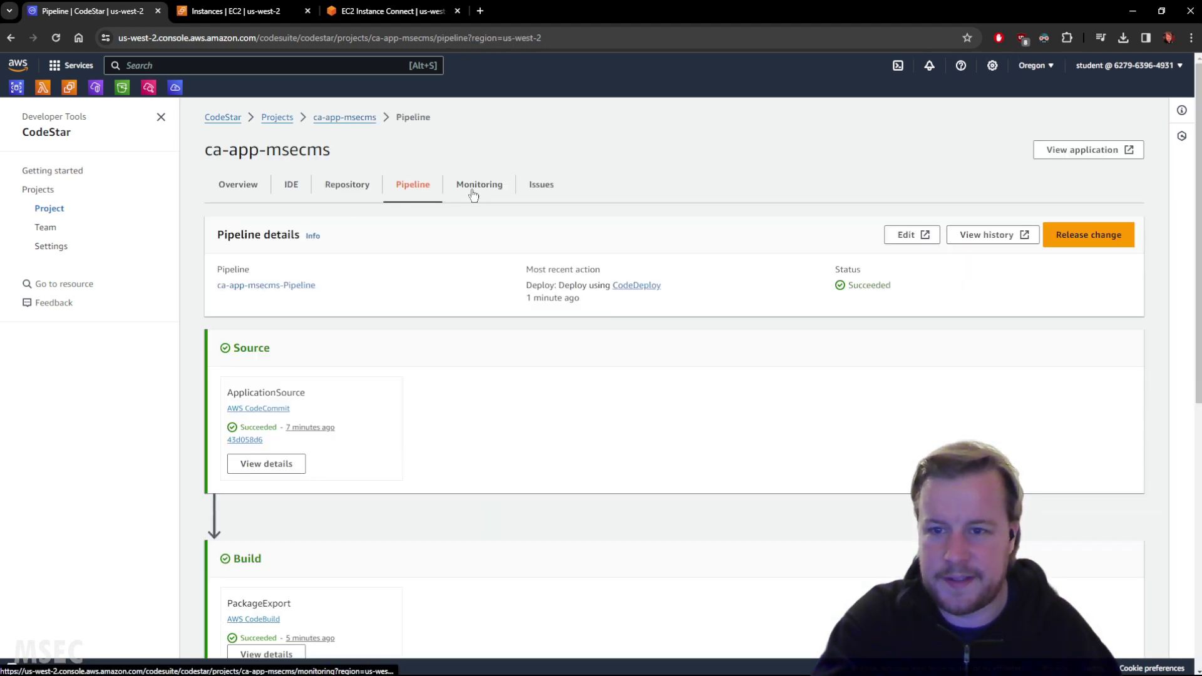
left_click(482, 187)
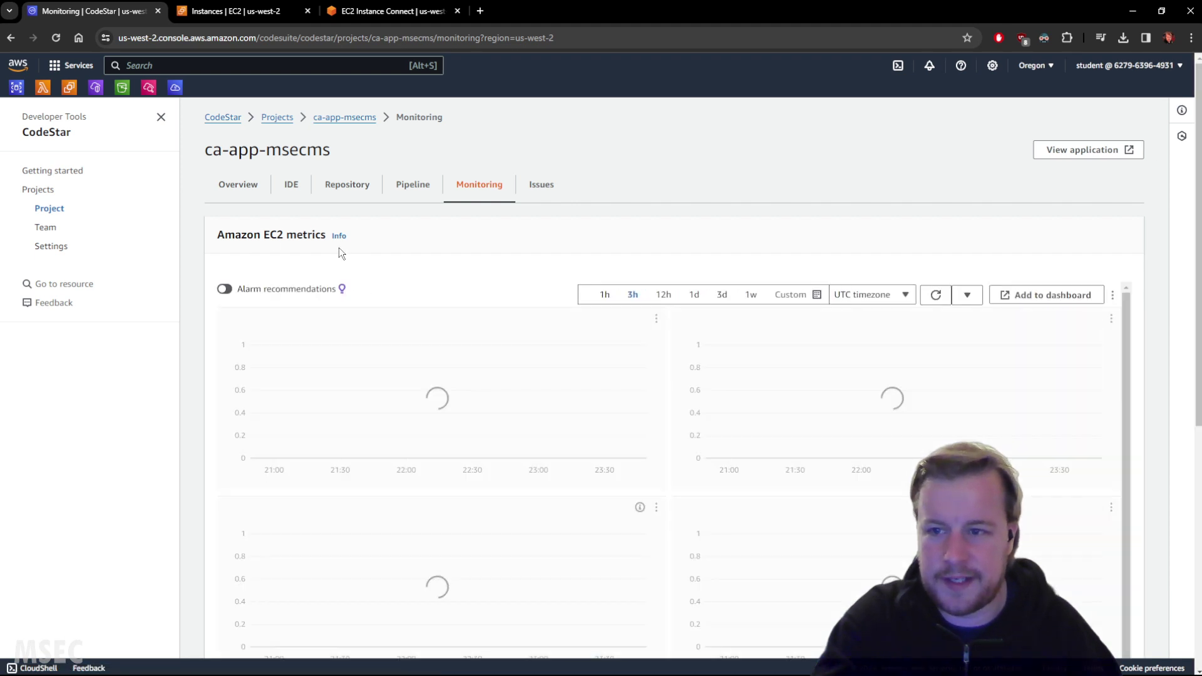
left_click(541, 185)
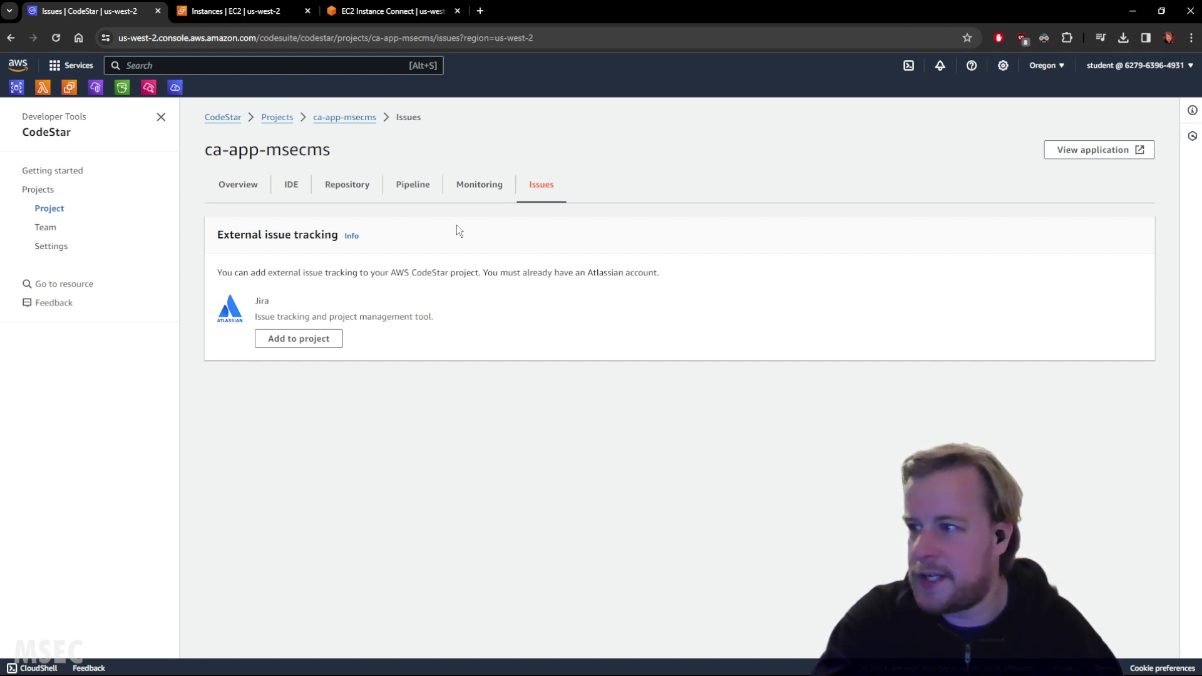
Step: Open the deployed ca-app-msecms application, reload its page to check the output, and return to the CodeStar project
left_click(1105, 149)
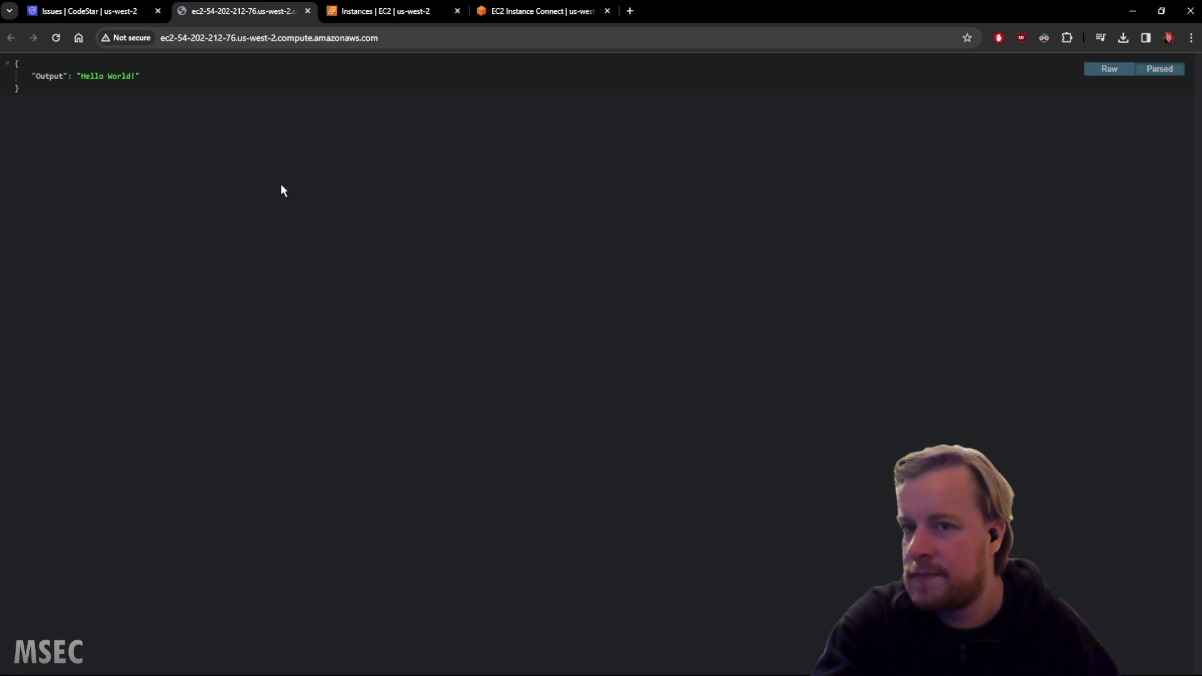
left_click(51, 40)
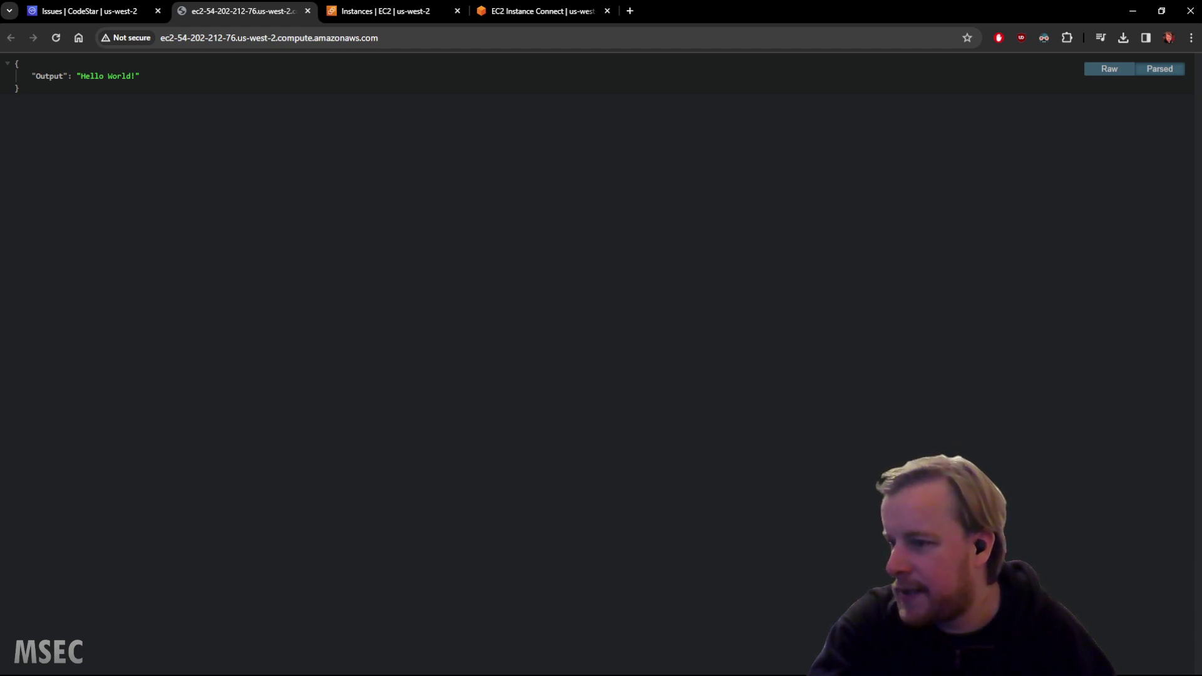
left_click(97, 12)
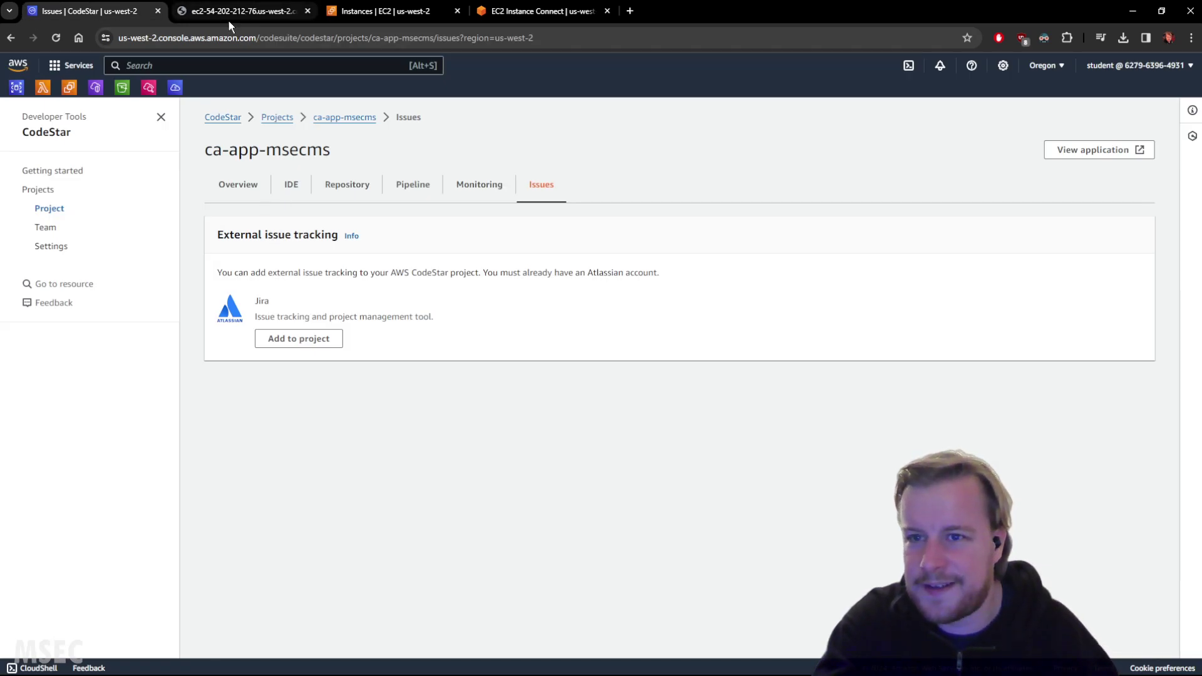
left_click(201, 14)
left_click(102, 14)
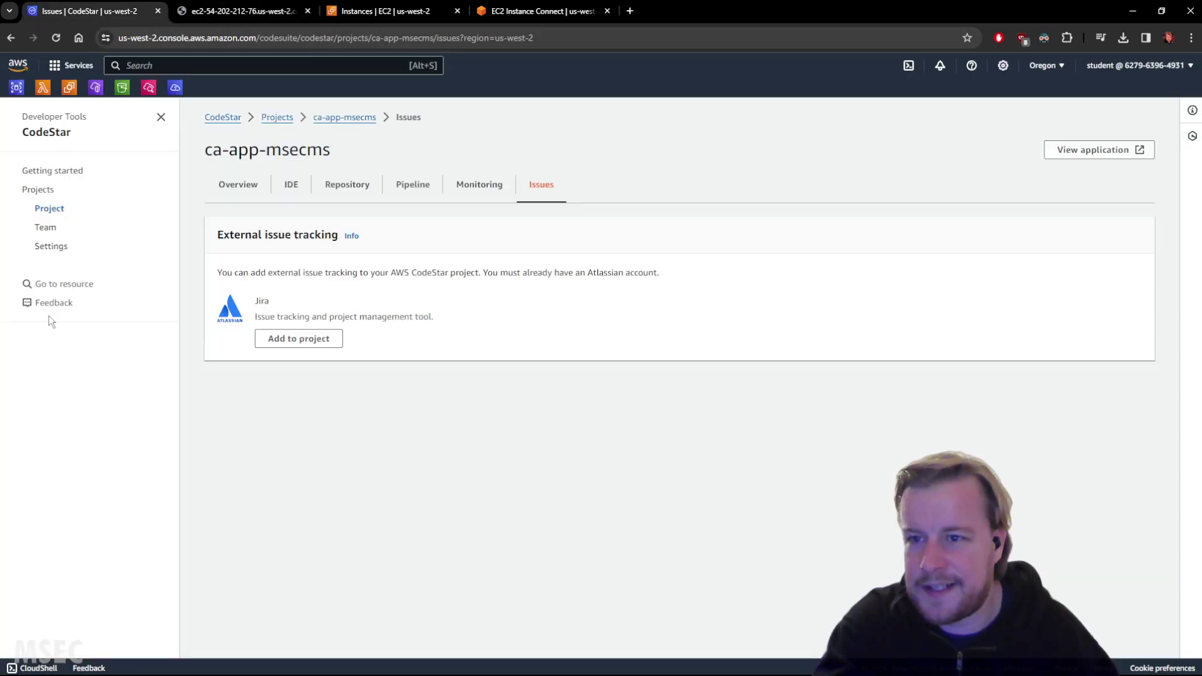
Step: Review the project's Source, Build and Deploy pipeline stages in CodeStar alongside the deployed application's page
left_click(418, 188)
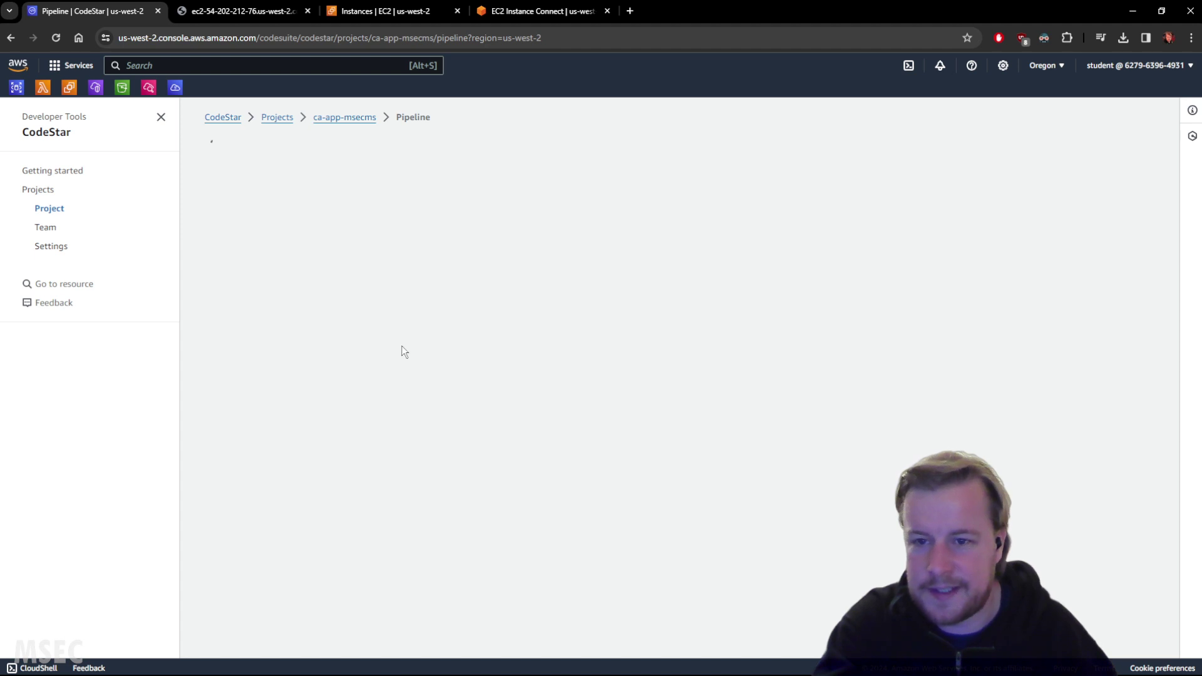
scroll(528, 374, "down", 8)
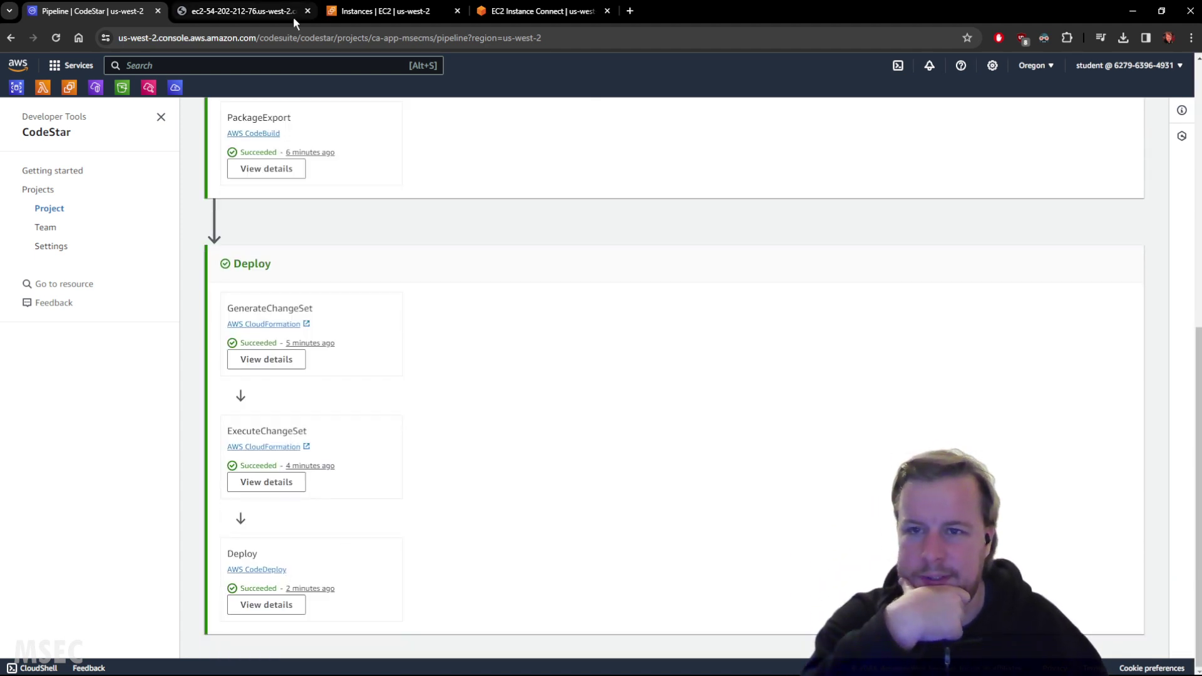
left_click(236, 13)
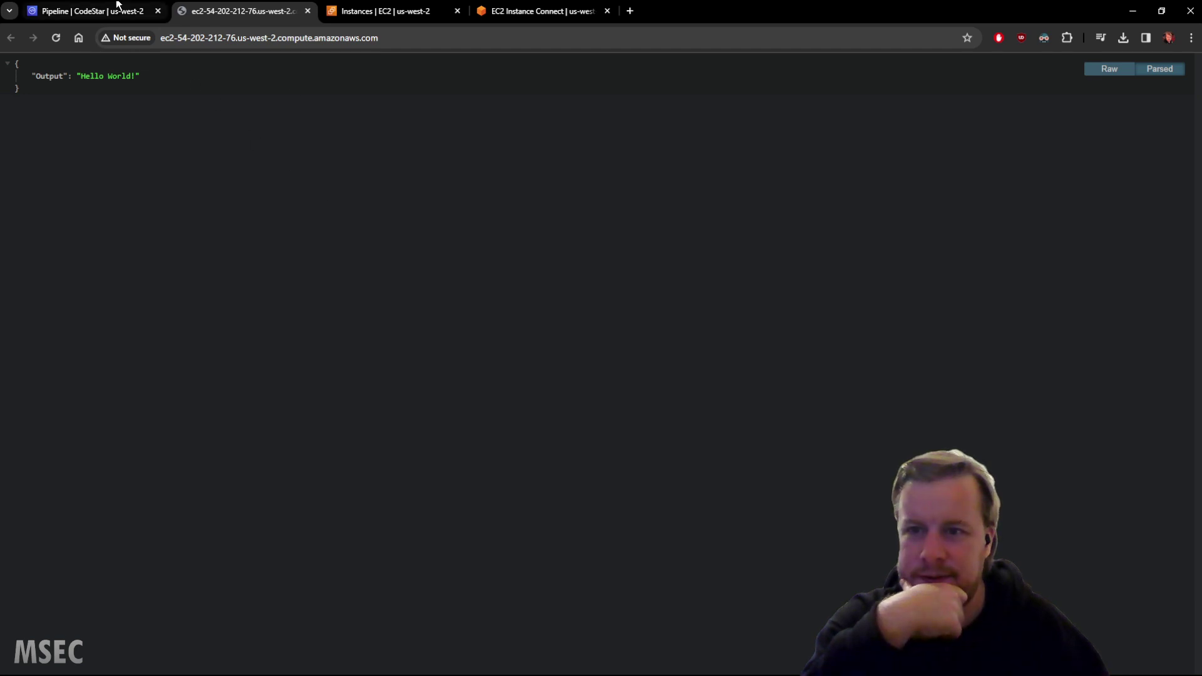
left_click(99, 13)
scroll(456, 344, "up", 3)
scroll(455, 340, "up", 3)
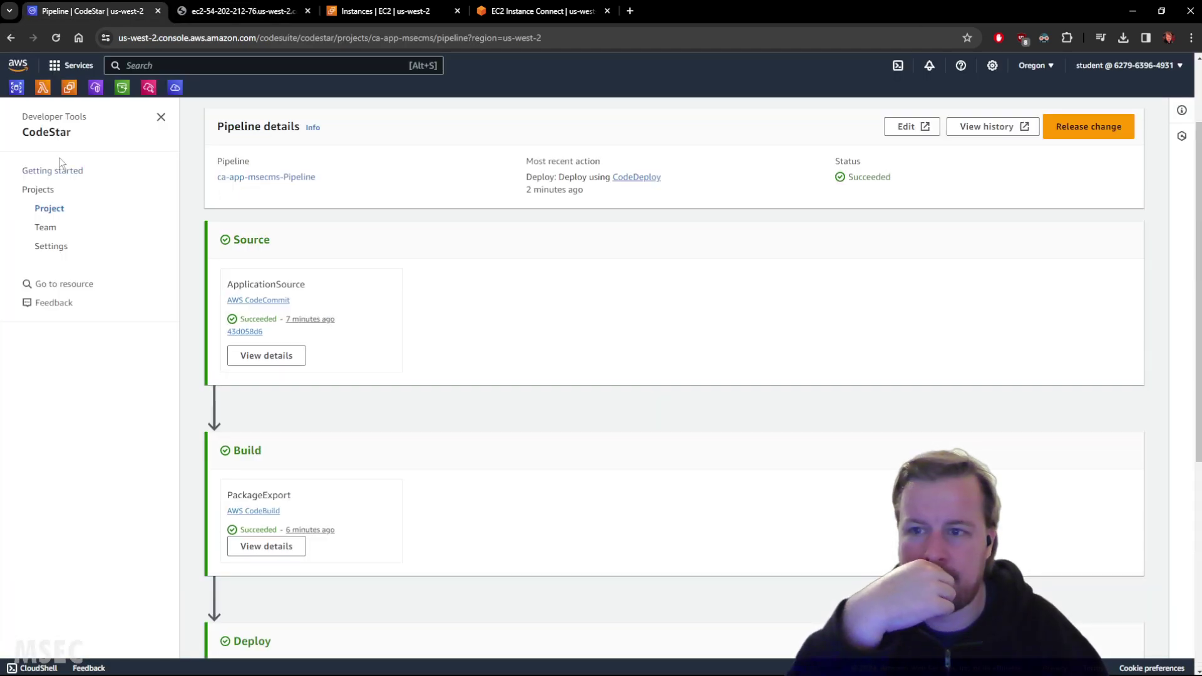
Step: Go back to the CodeStar projects list, reloading the deployed application's page to check its output again
left_click(53, 172)
left_click(38, 189)
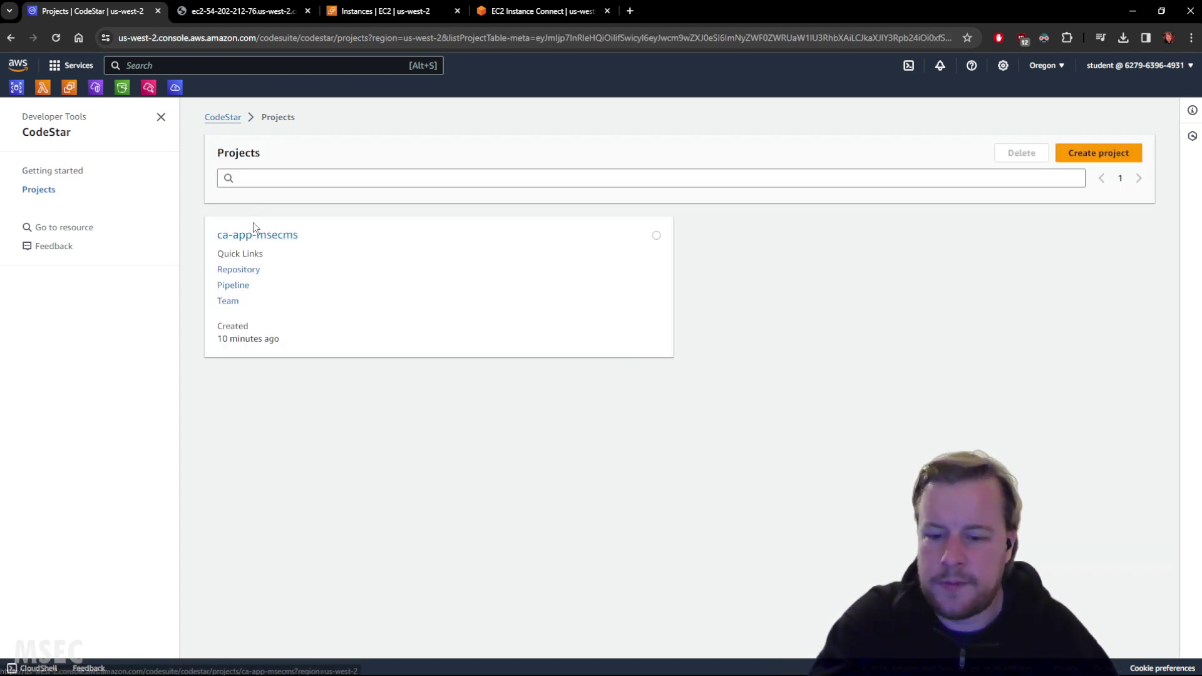
left_click(211, 11)
left_click(57, 39)
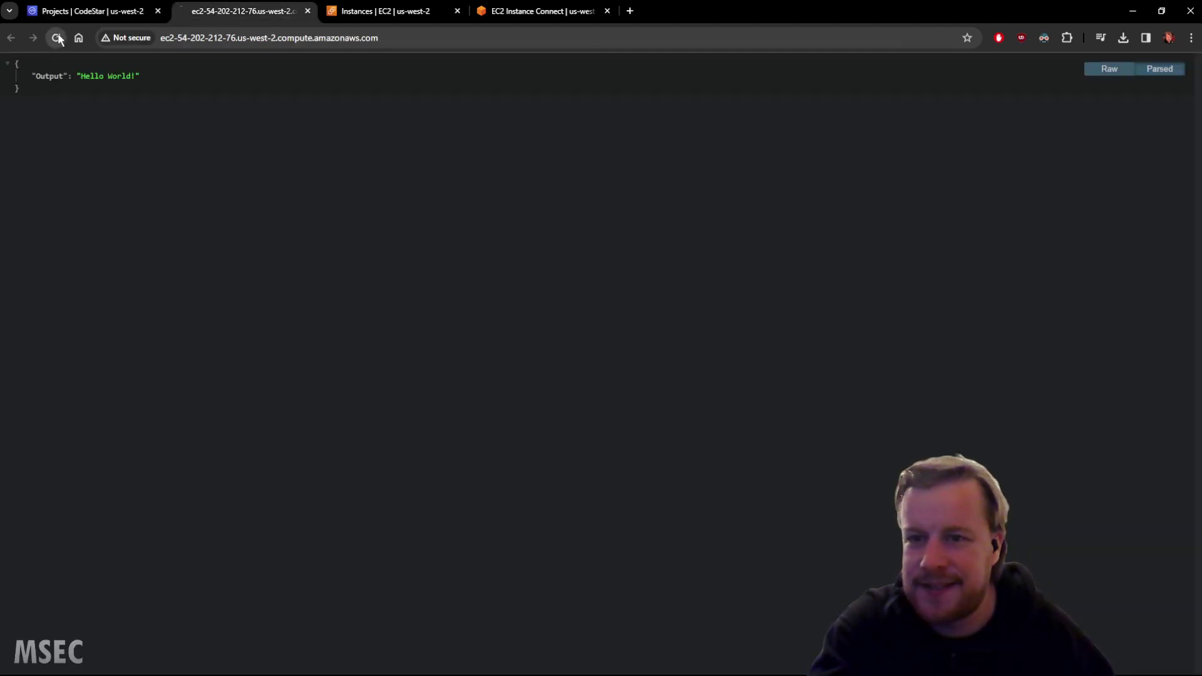
left_click(66, 12)
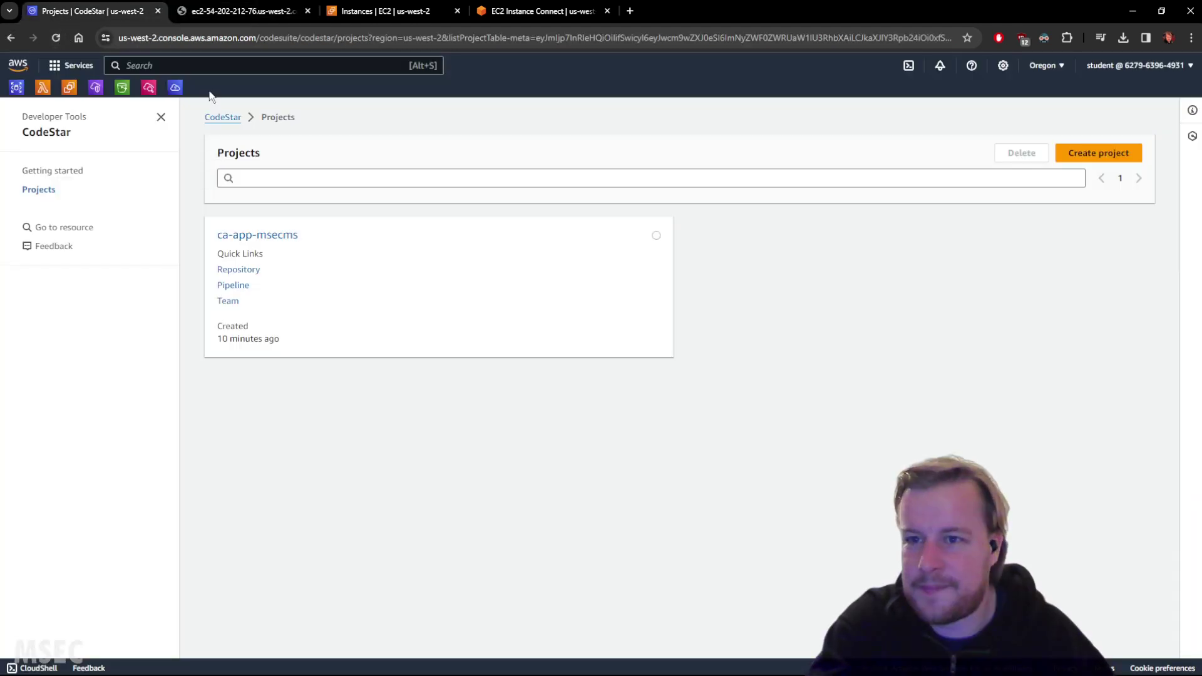
Step: Open the ca-app-msecms project and look through the IDE options for accessing its code
left_click(279, 236)
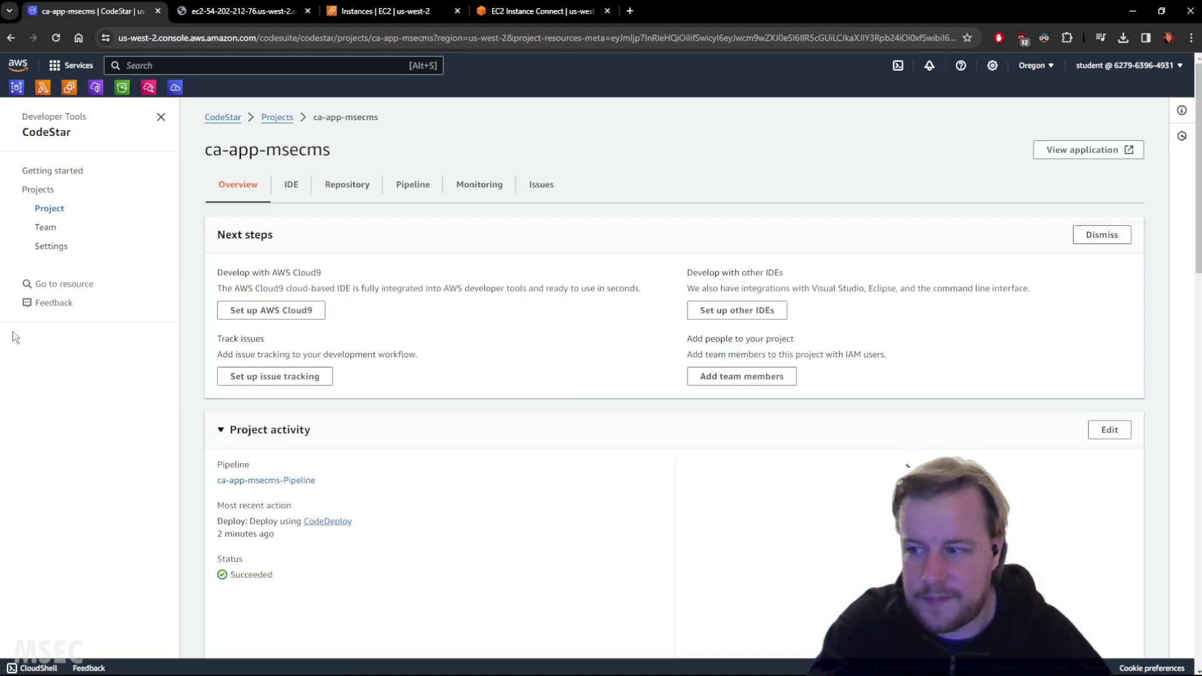
left_click(292, 183)
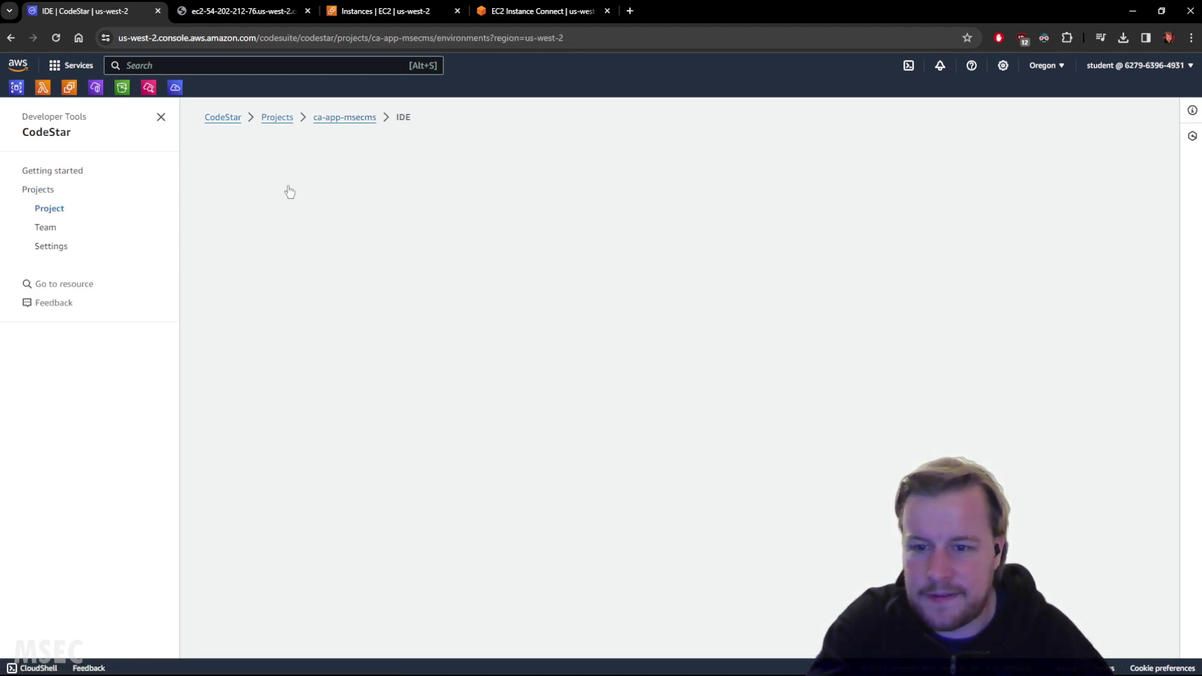
left_click(219, 236)
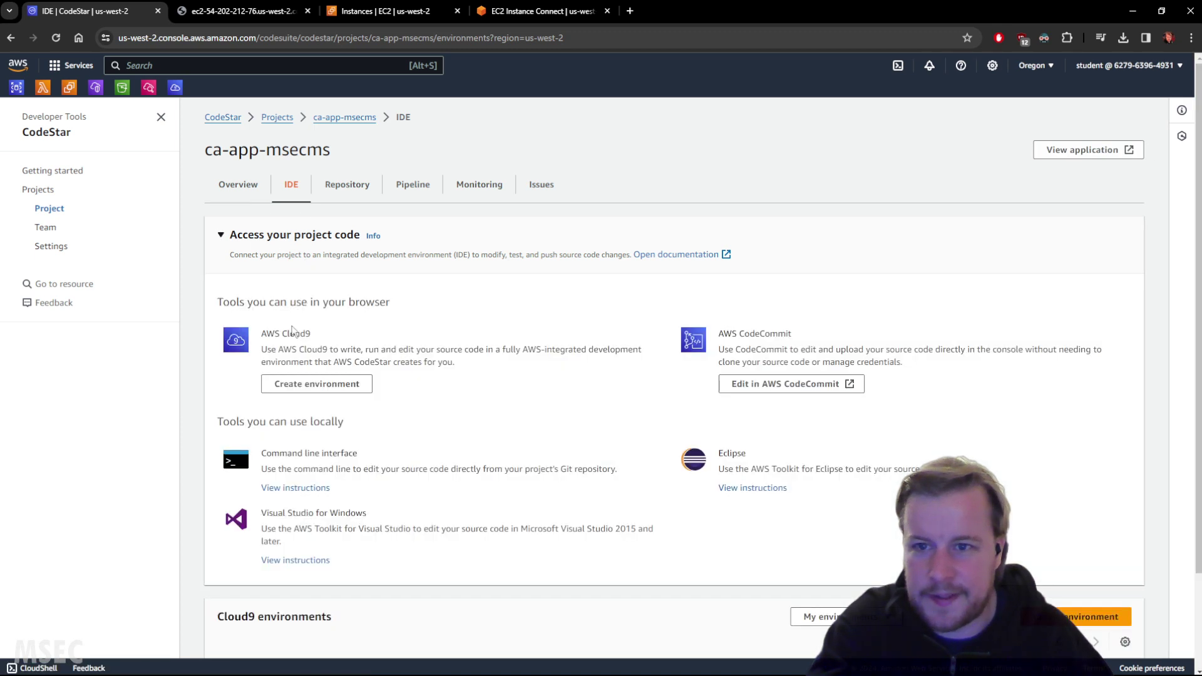
scroll(362, 389, "down", 2)
scroll(536, 337, "up", 2)
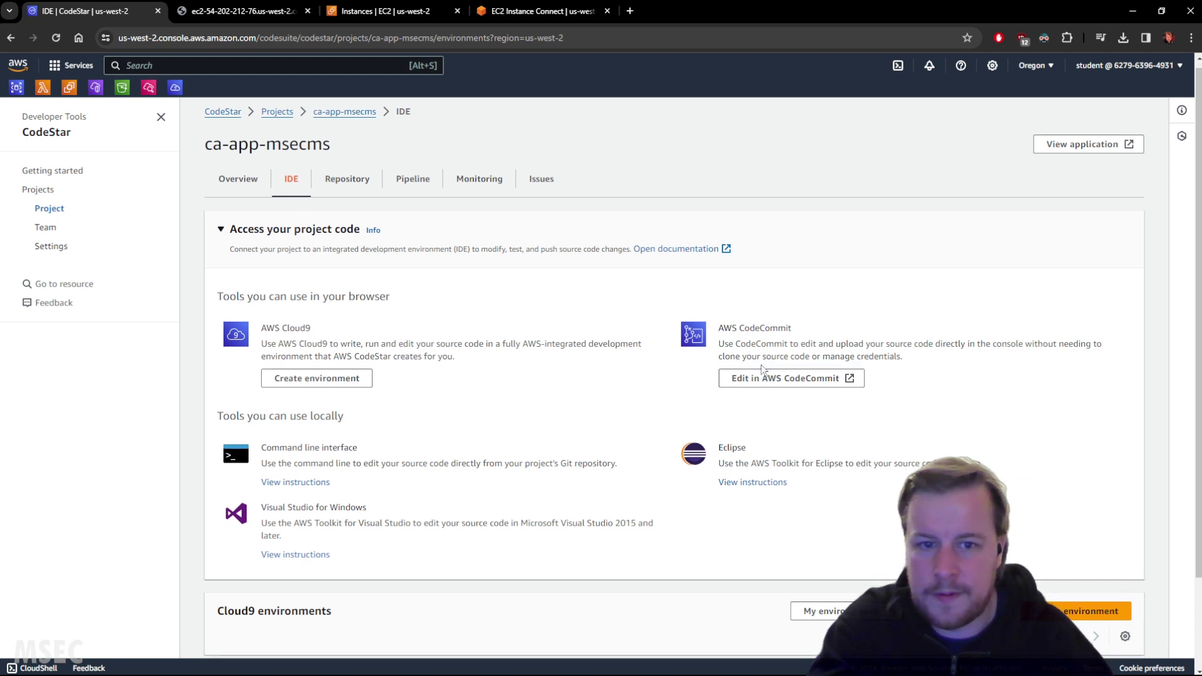
Step: Open the project's code for editing in AWS CodeCommit and look over the repository's file list
left_click(790, 379)
left_click_drag(375, 11, 175, 10)
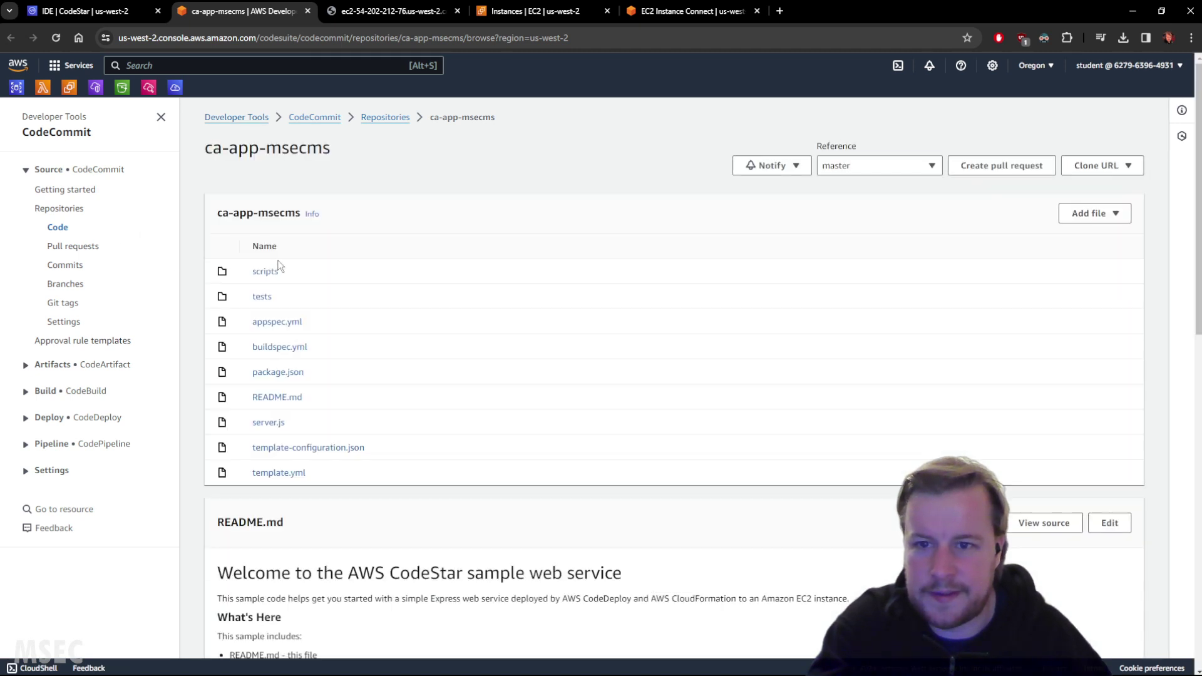
scroll(336, 313, "down", 2)
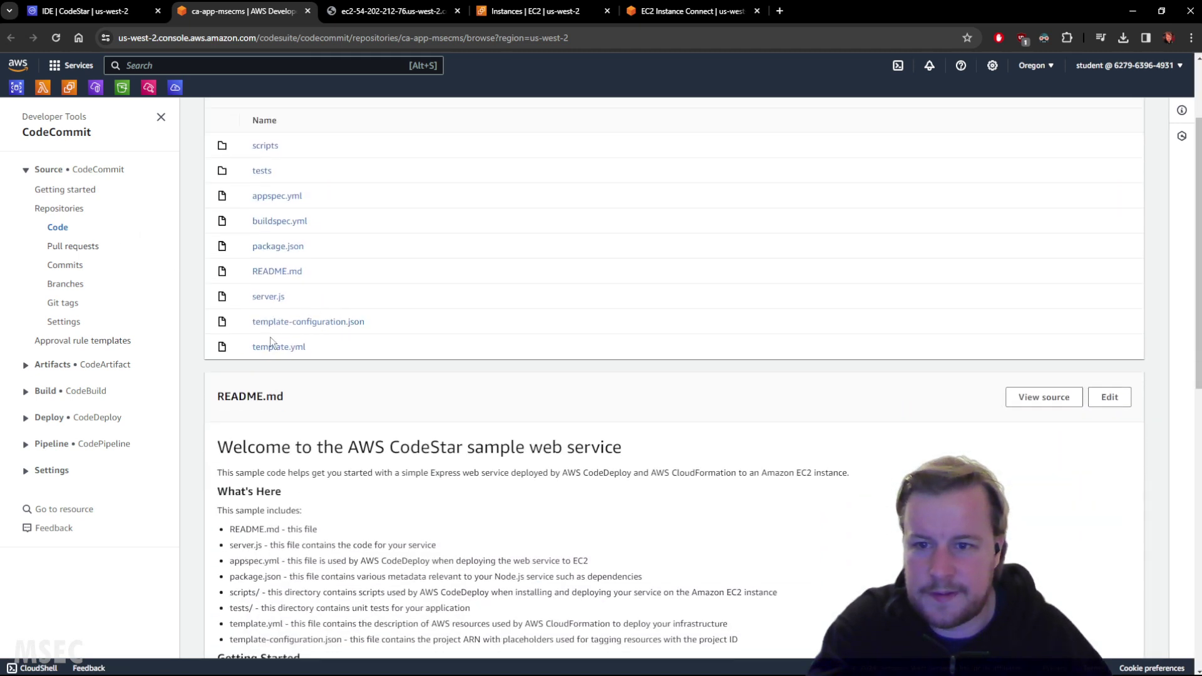
Step: Examine the code in server.js, then return to the ca-app-msecms repository's file list
left_click(268, 296)
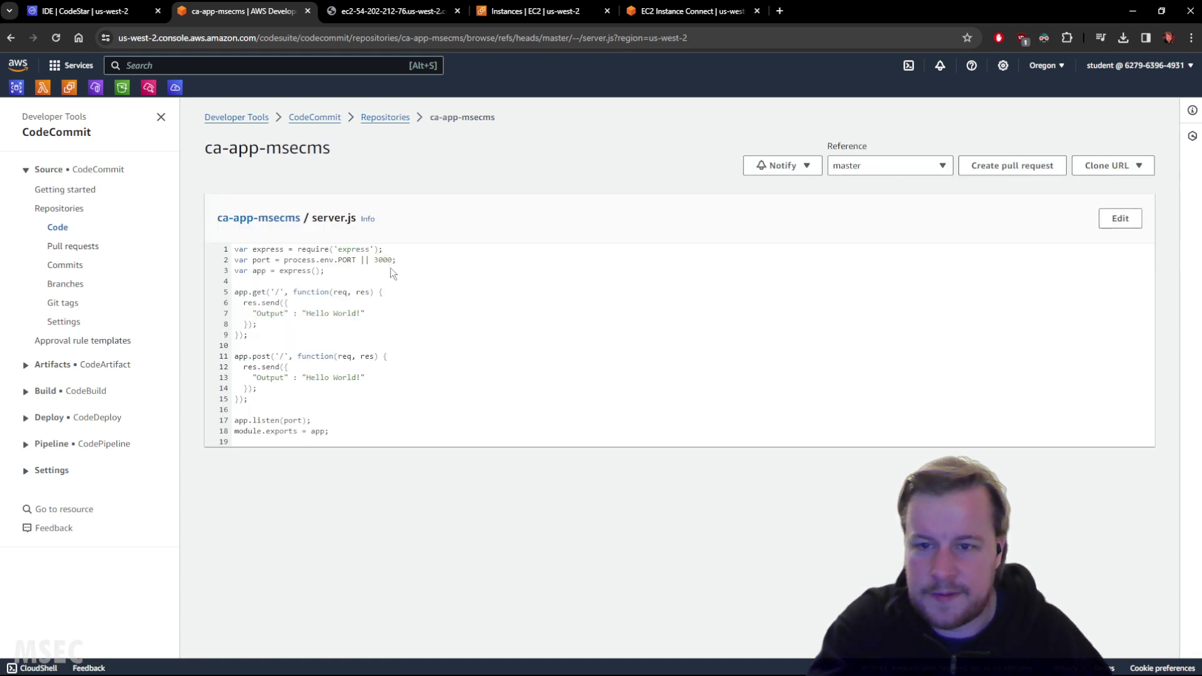
left_click_drag(262, 260, 367, 402)
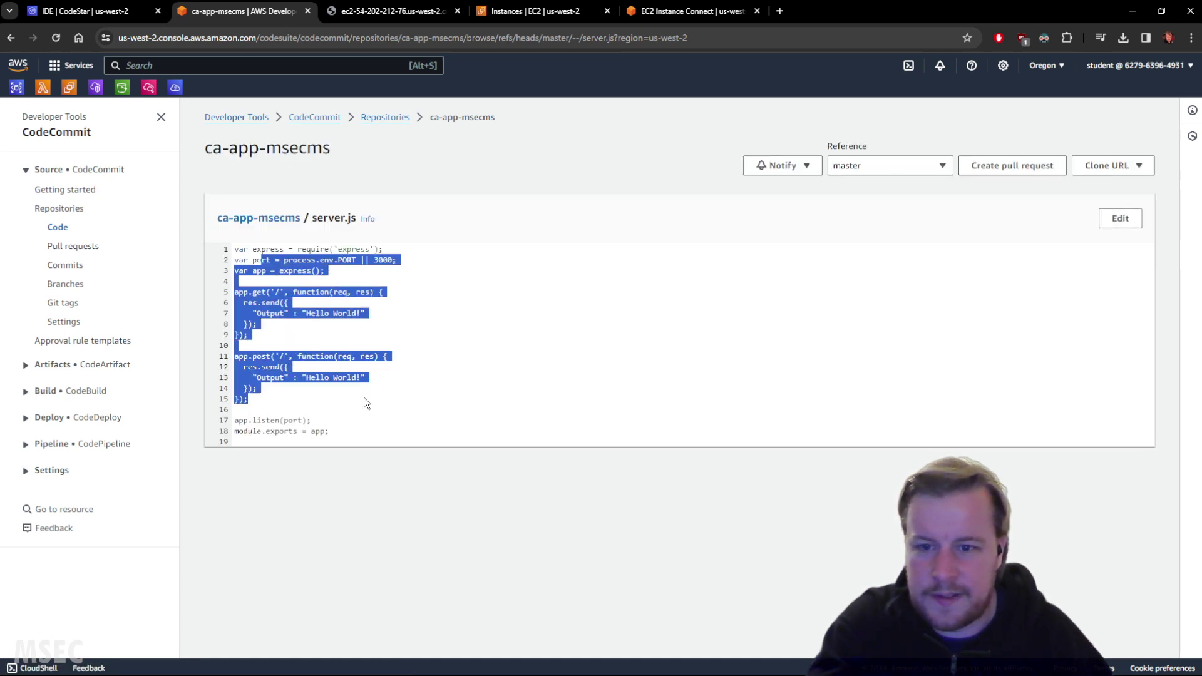
left_click(364, 400)
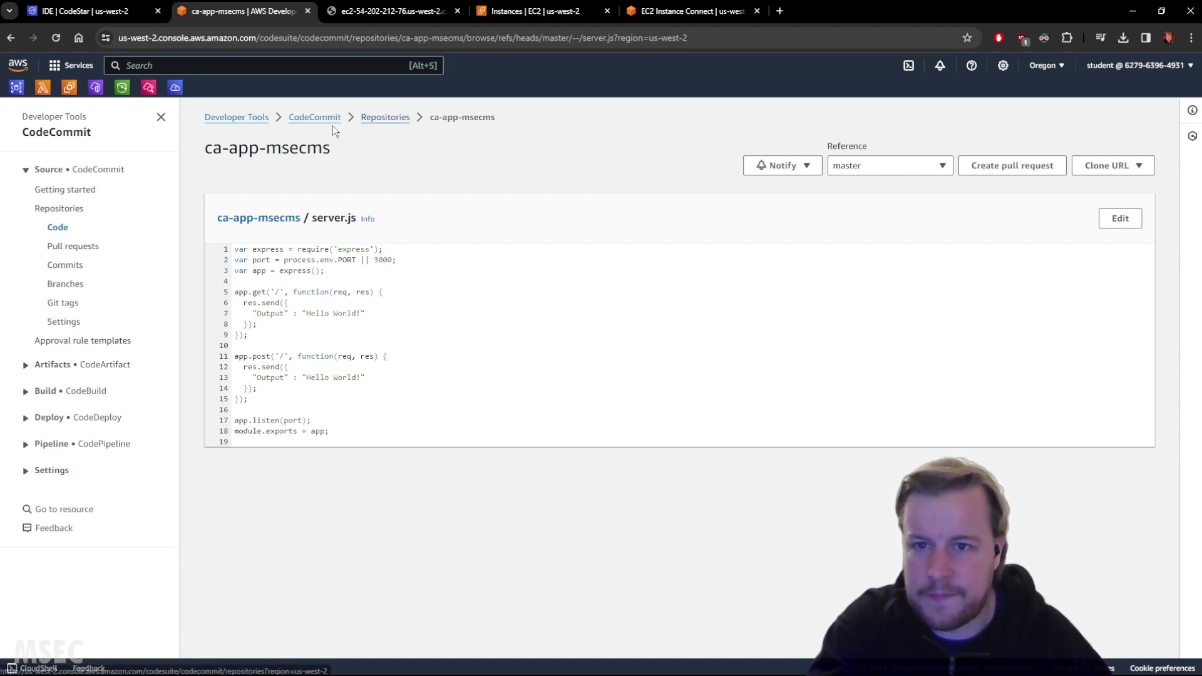
left_click(281, 219)
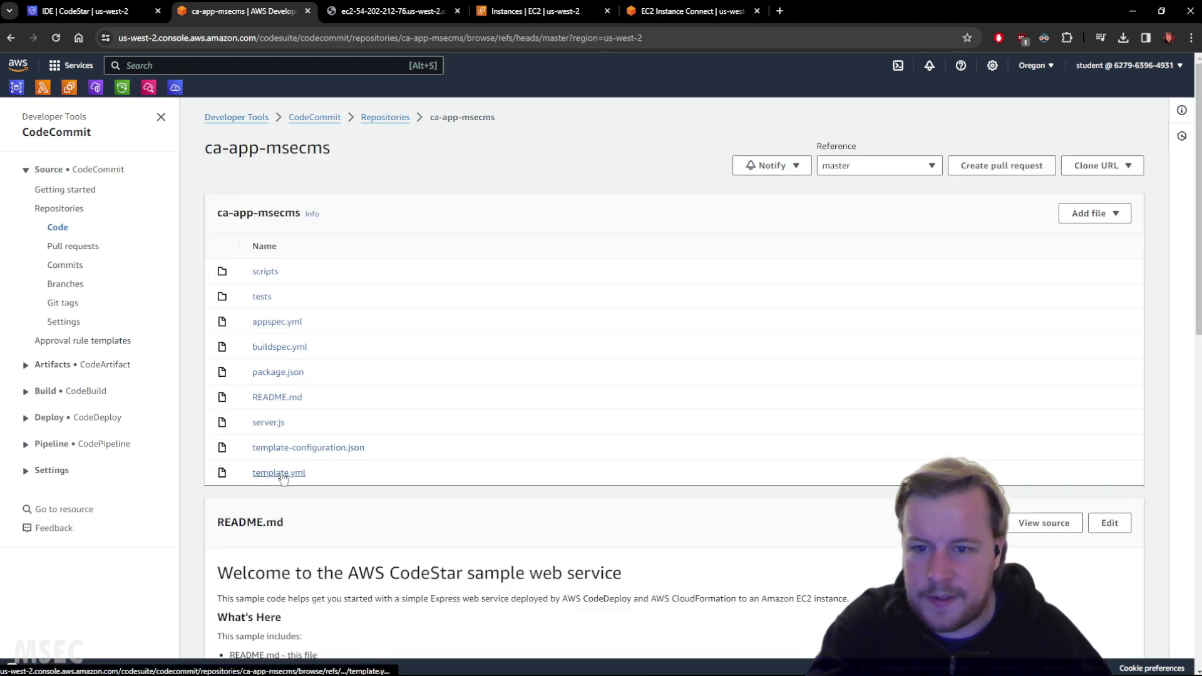
Step: Look over the scripts folder's contents and the code in template.yml, then return to the repository's file list
left_click(264, 273)
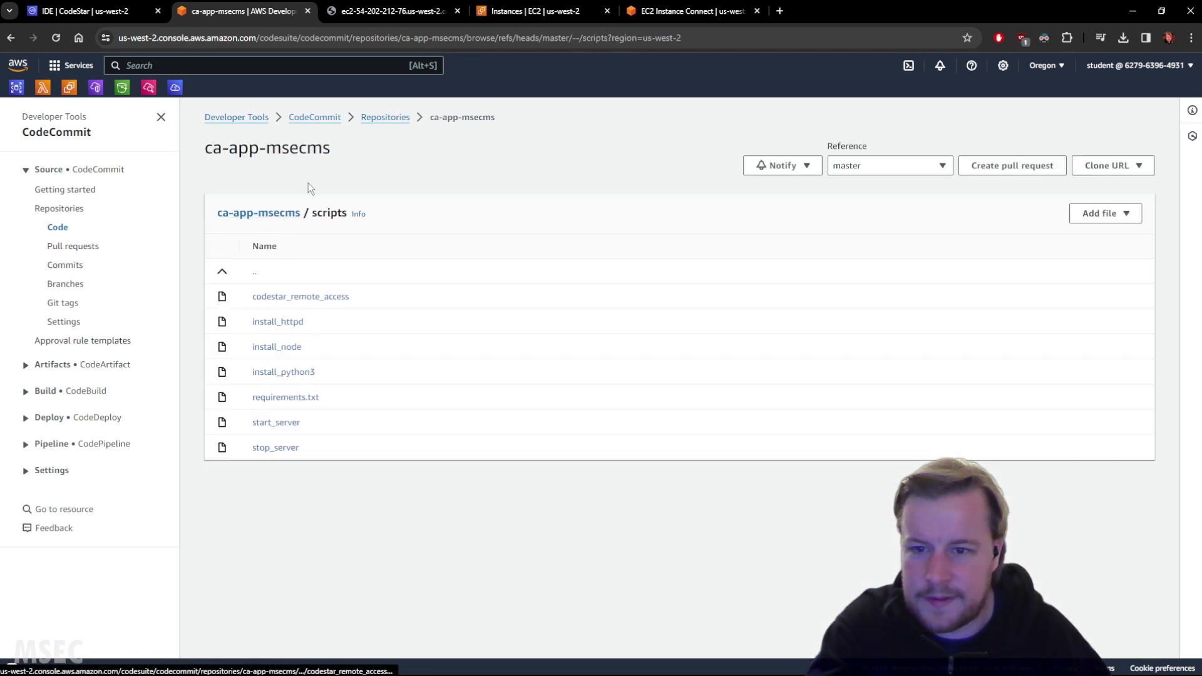
left_click(285, 216)
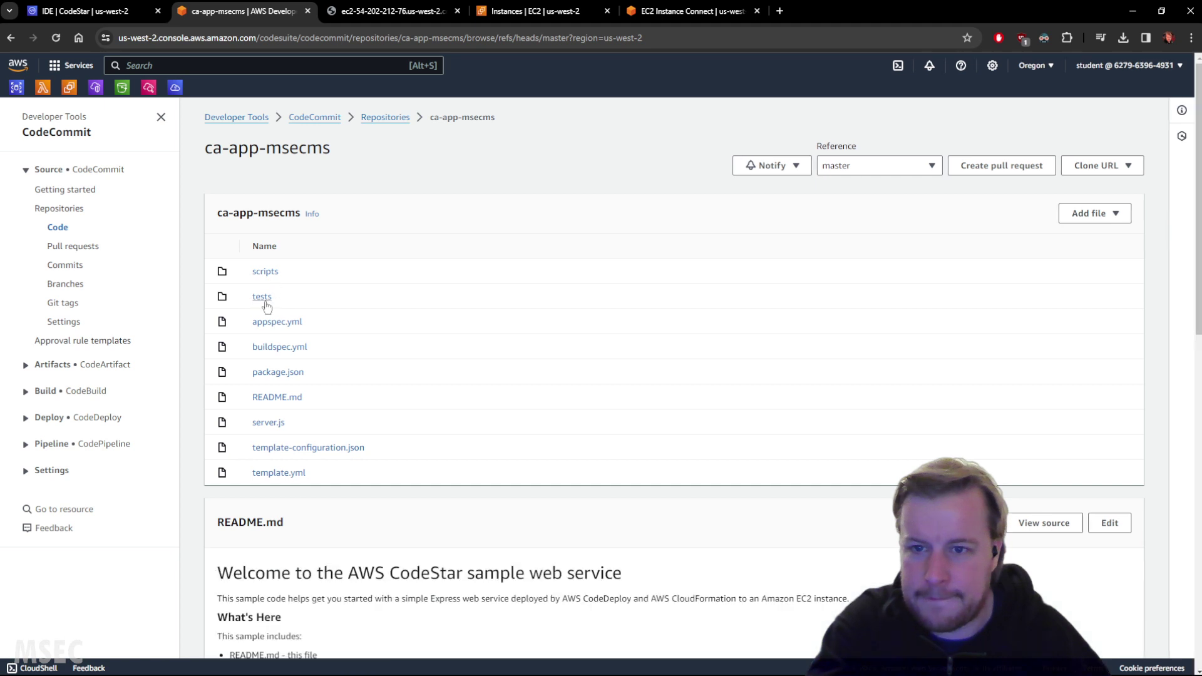
scroll(278, 499, "down", 4)
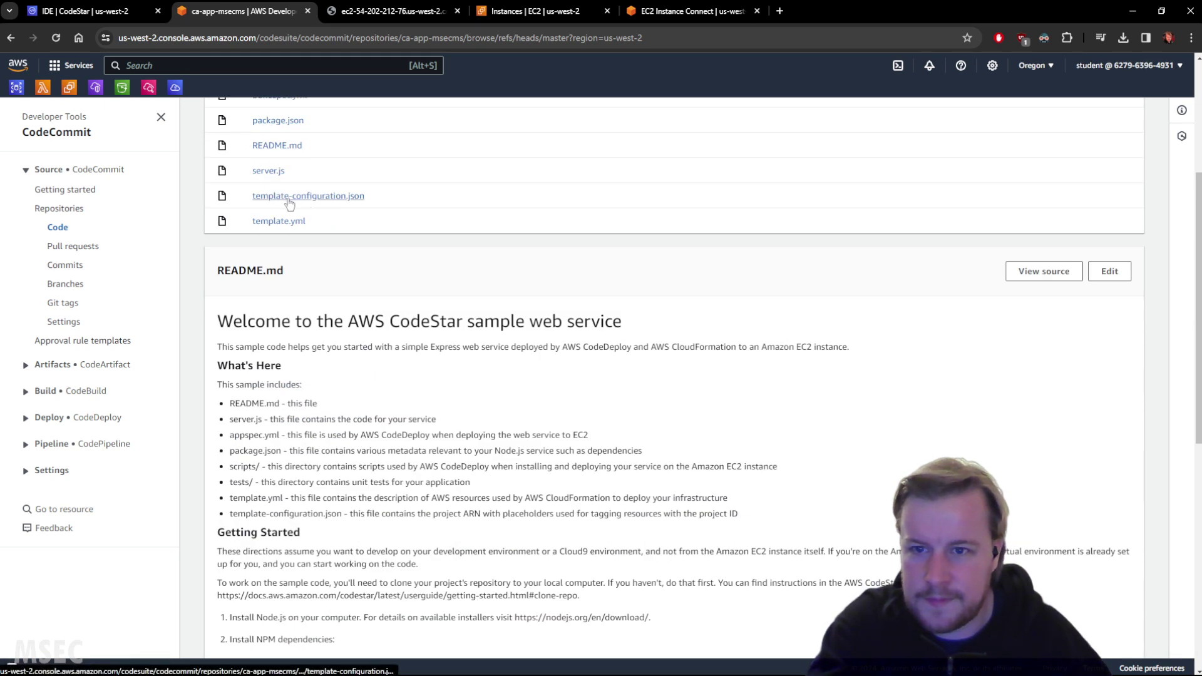
left_click(288, 223)
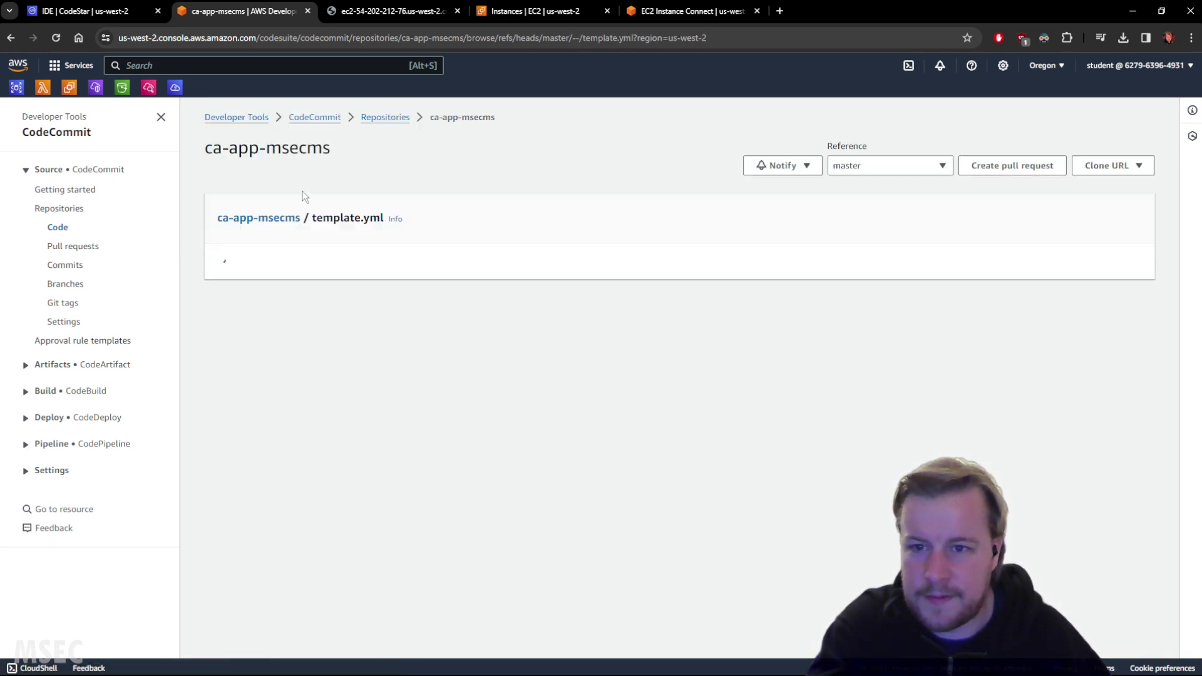
scroll(370, 309, "down", 2)
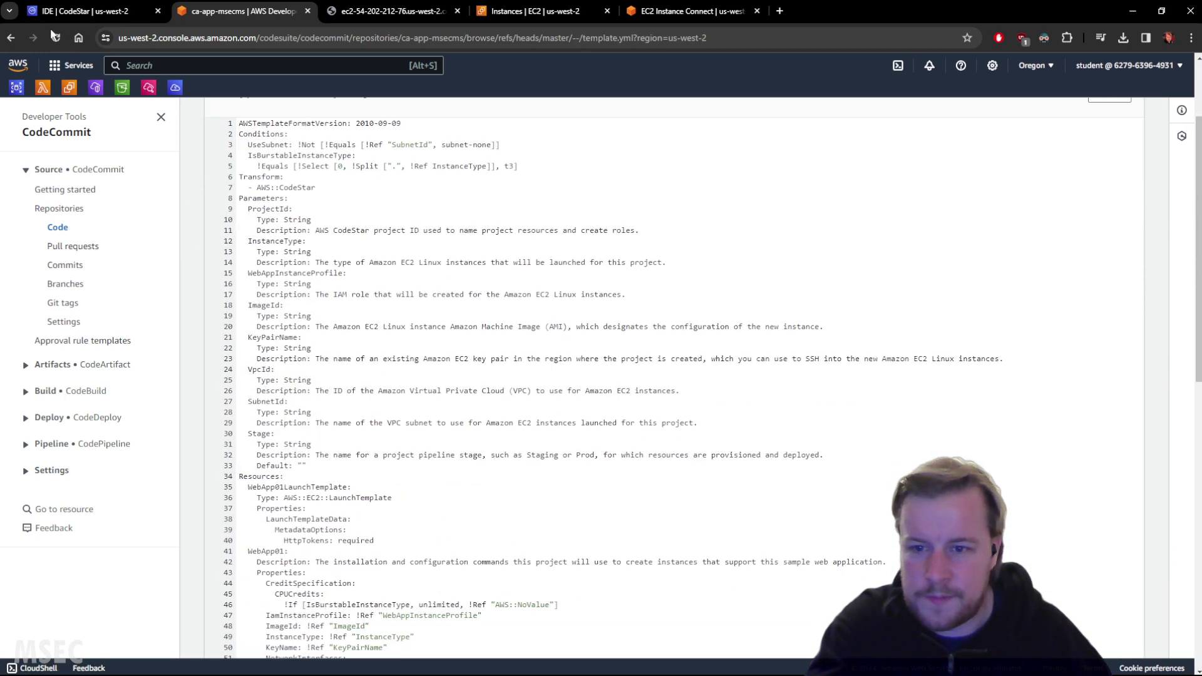
left_click(12, 40)
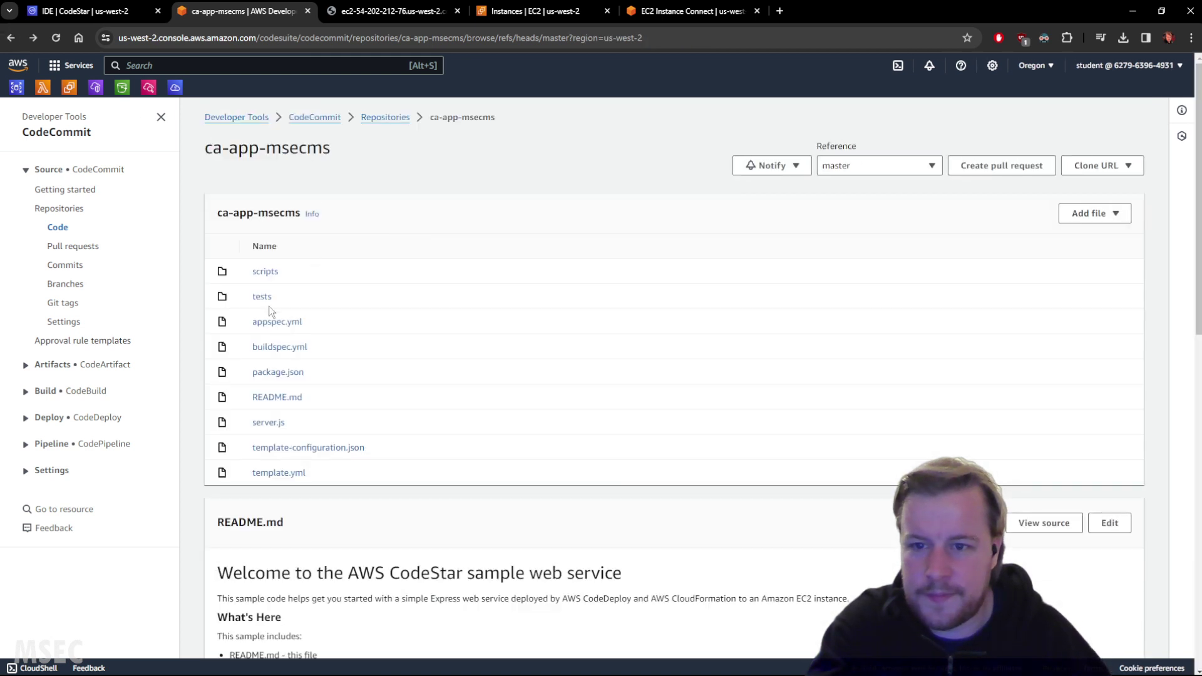
Step: Examine the start_server script in the scripts folder, then return to the repository's file list
left_click(263, 271)
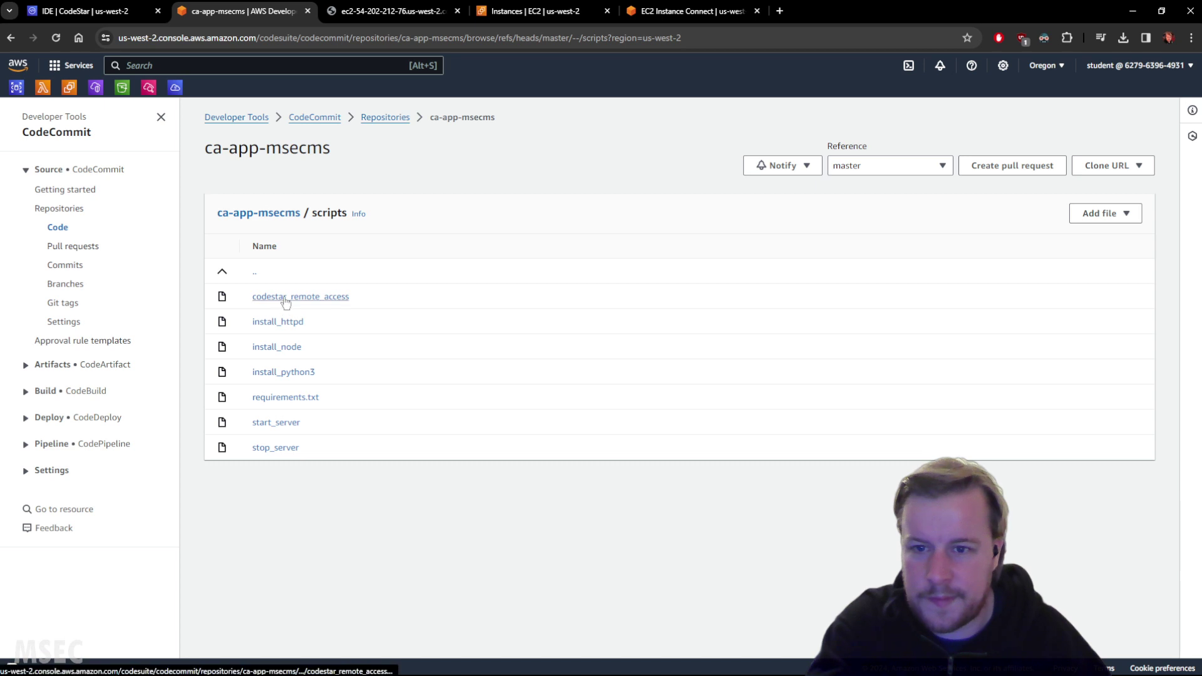
left_click(288, 423)
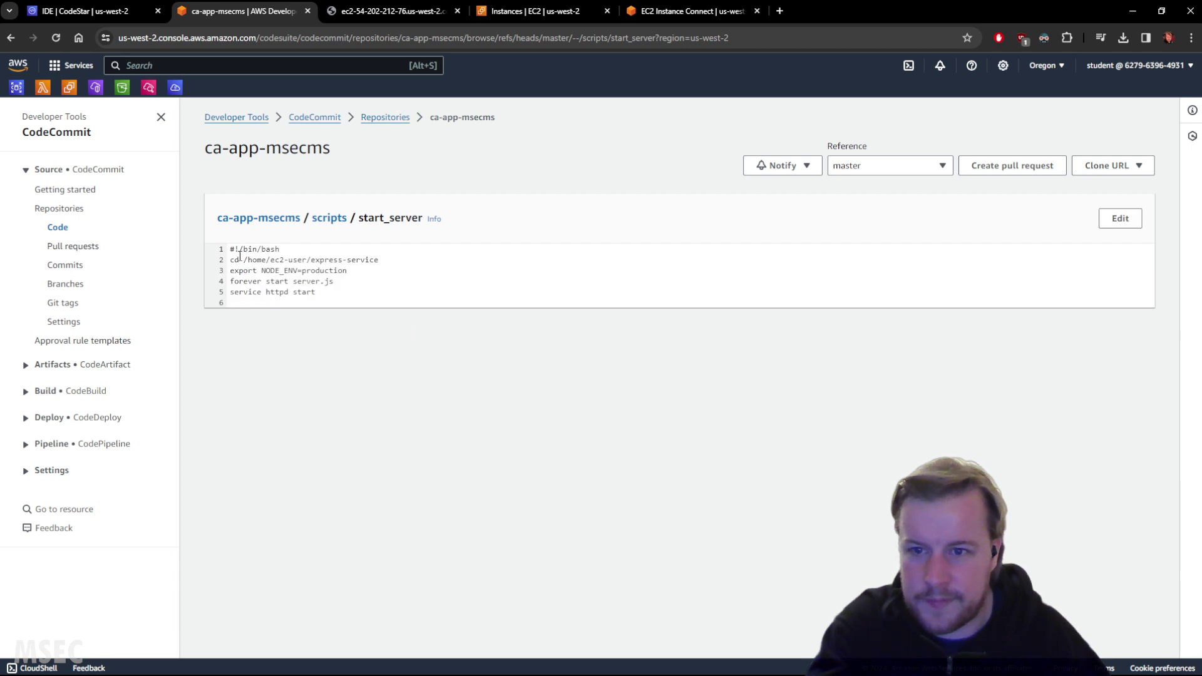
left_click_drag(242, 258, 386, 293)
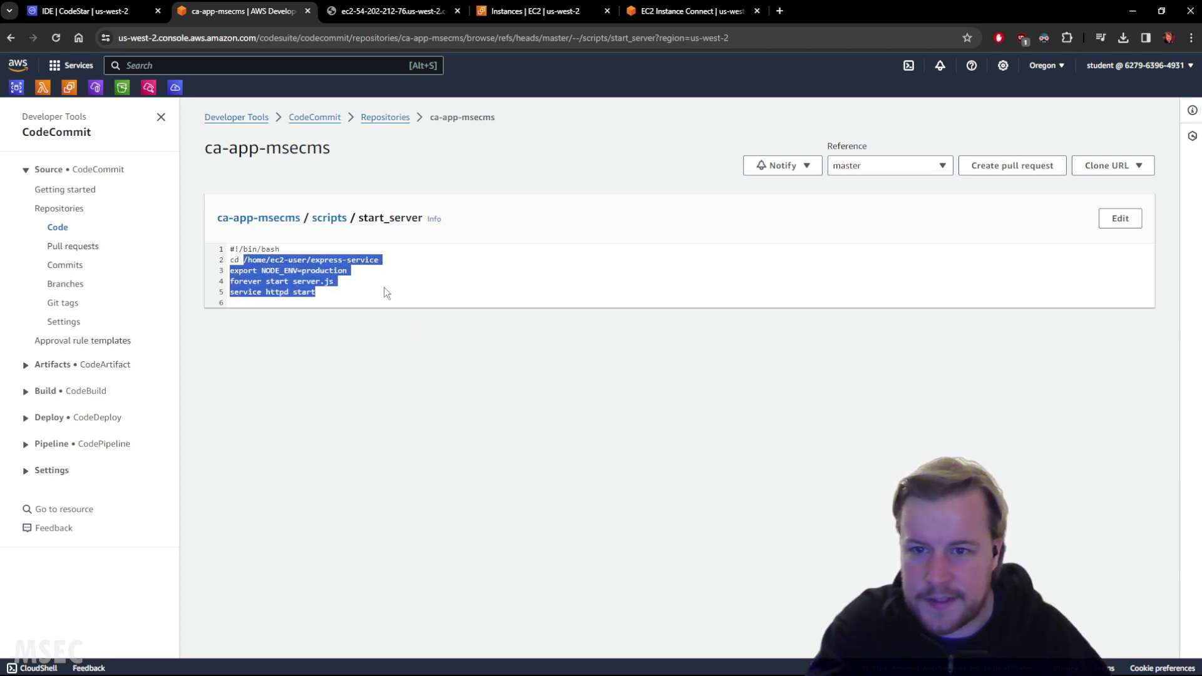
left_click(386, 293)
left_click(12, 39)
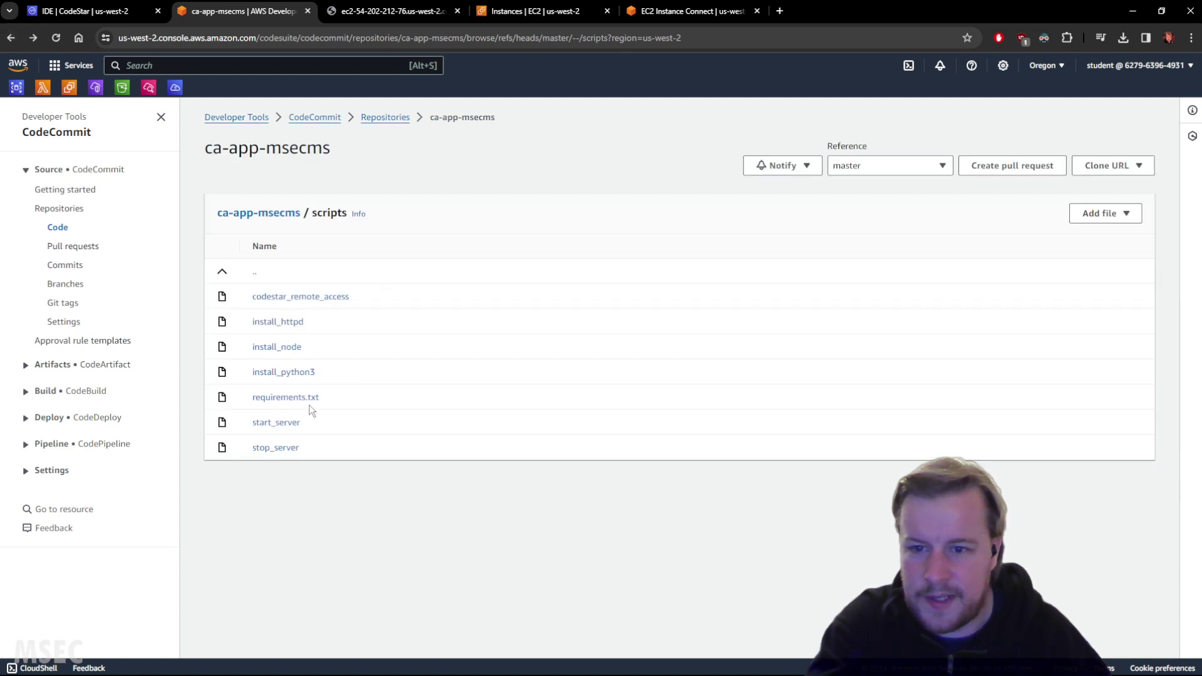
left_click(293, 215)
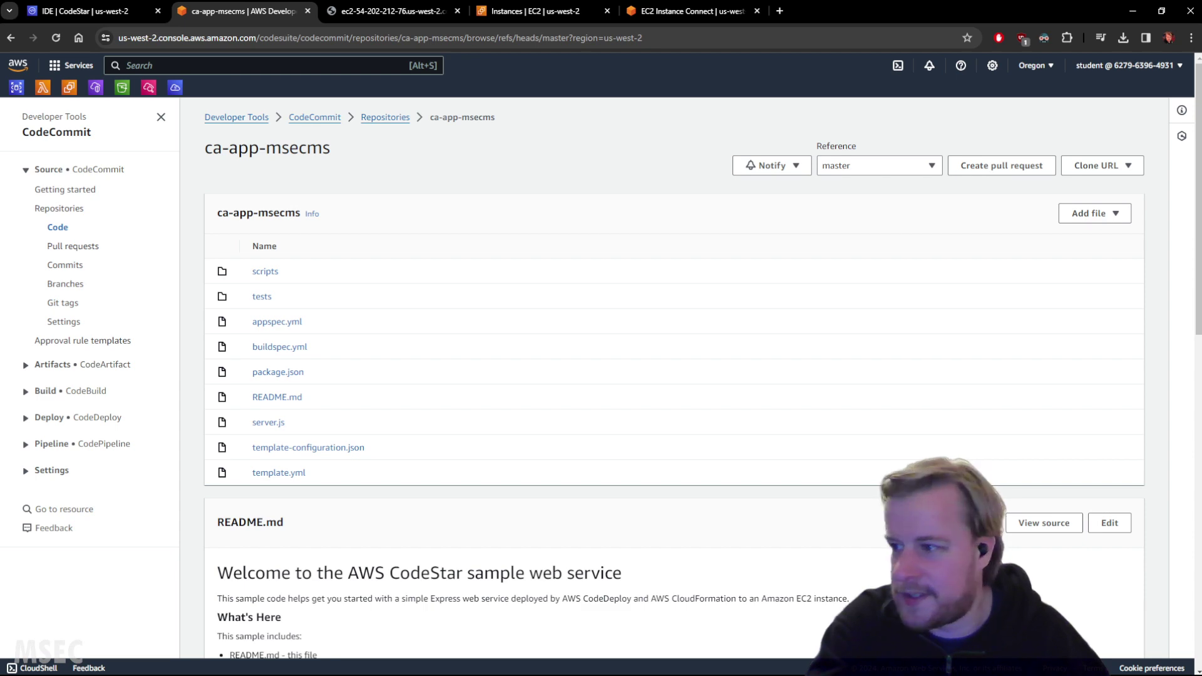
Step: Read through the repository's README and try to open the deployed application on port 3000
scroll(471, 325, "down", 5)
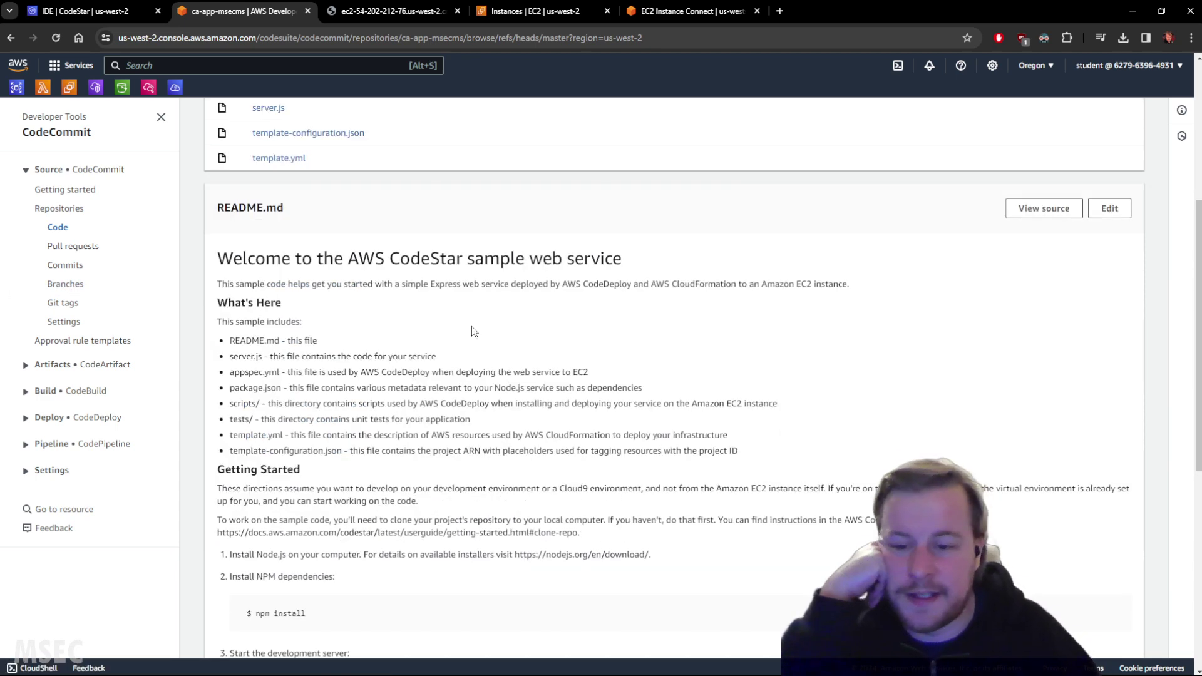
scroll(471, 327, "down", 6)
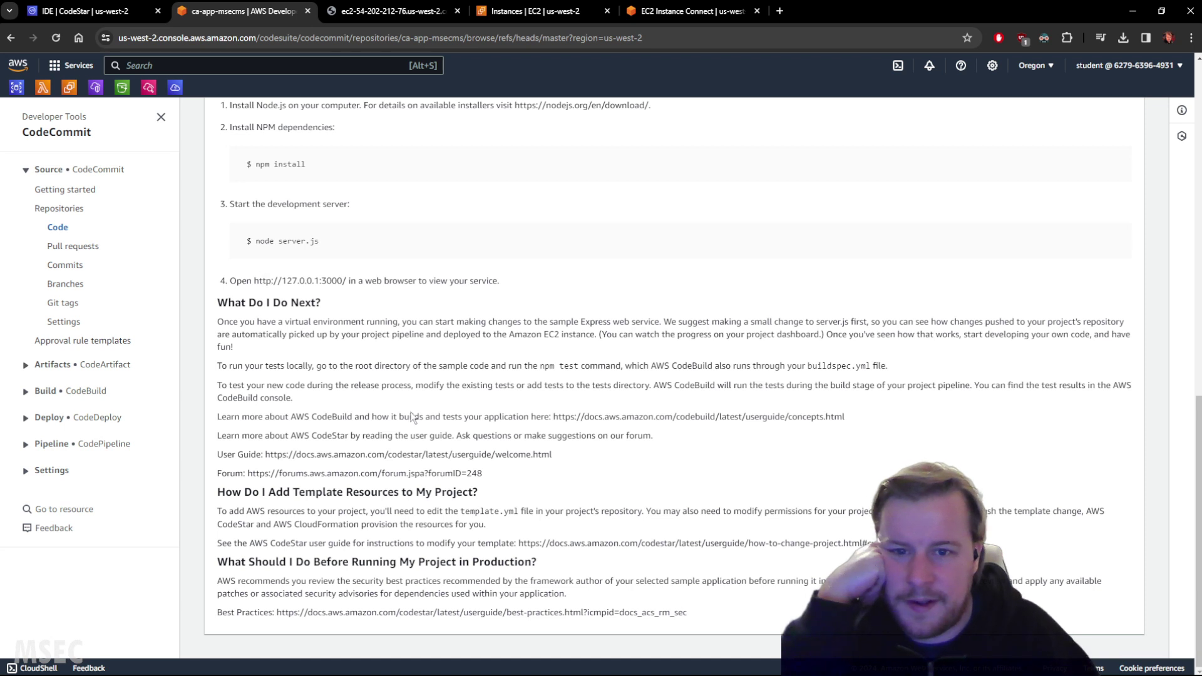
left_click(385, 11)
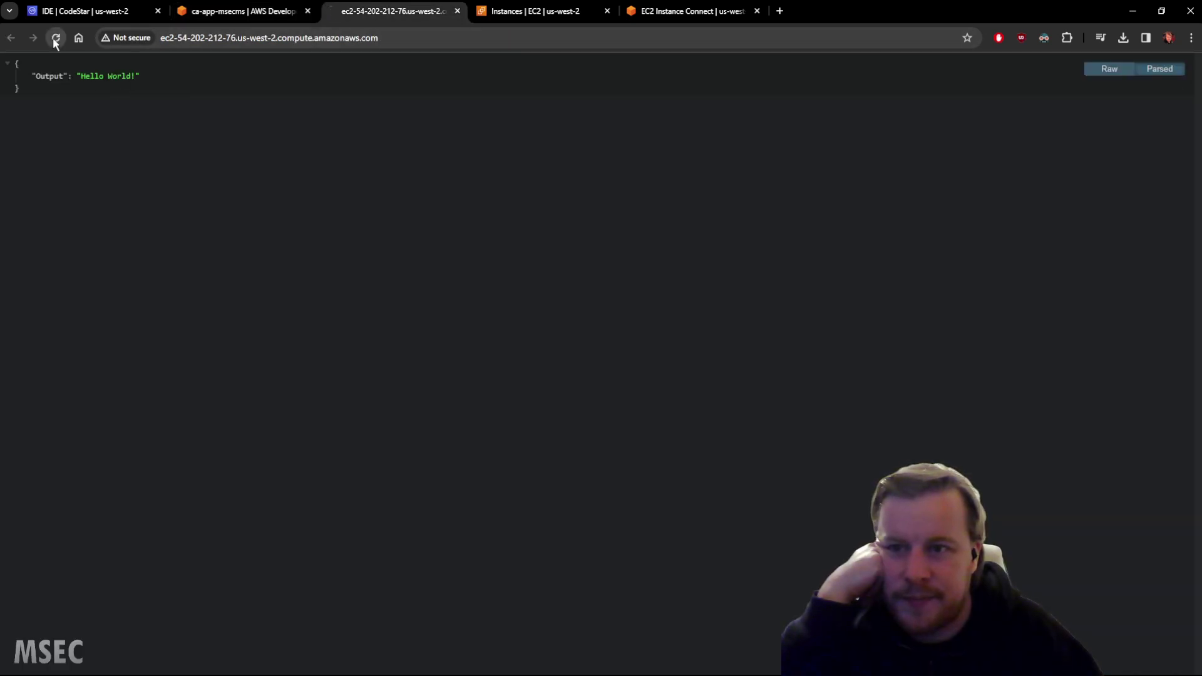
left_click(481, 35)
left_click(482, 35)
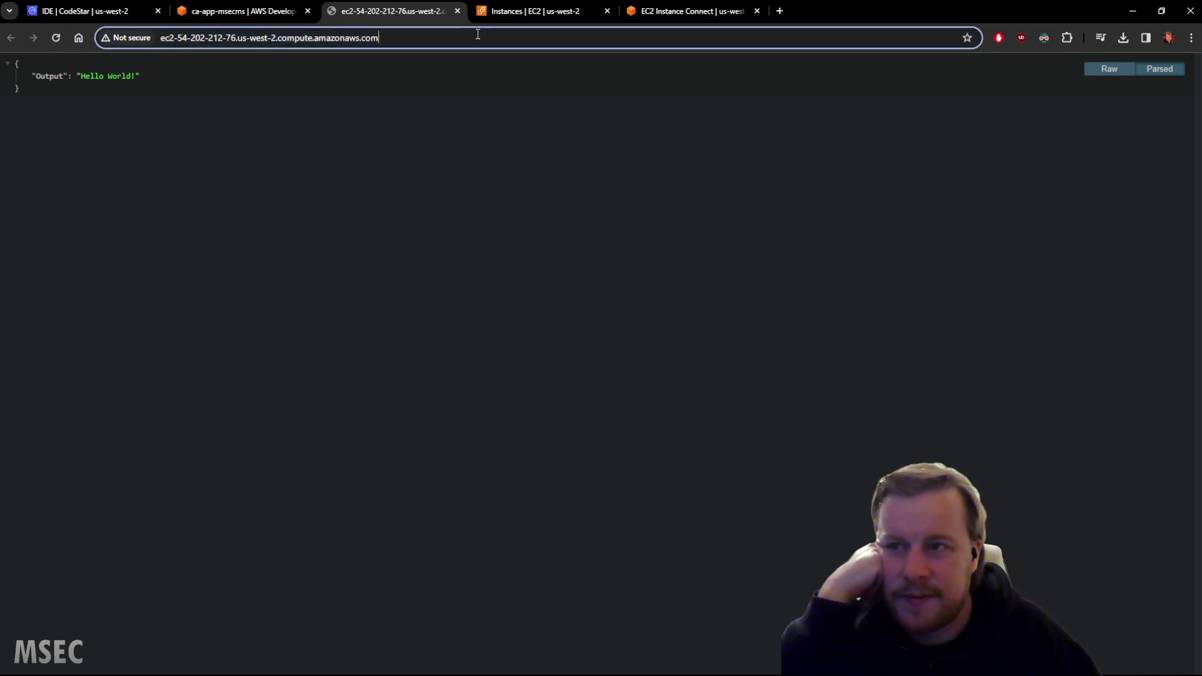
type(":3000")
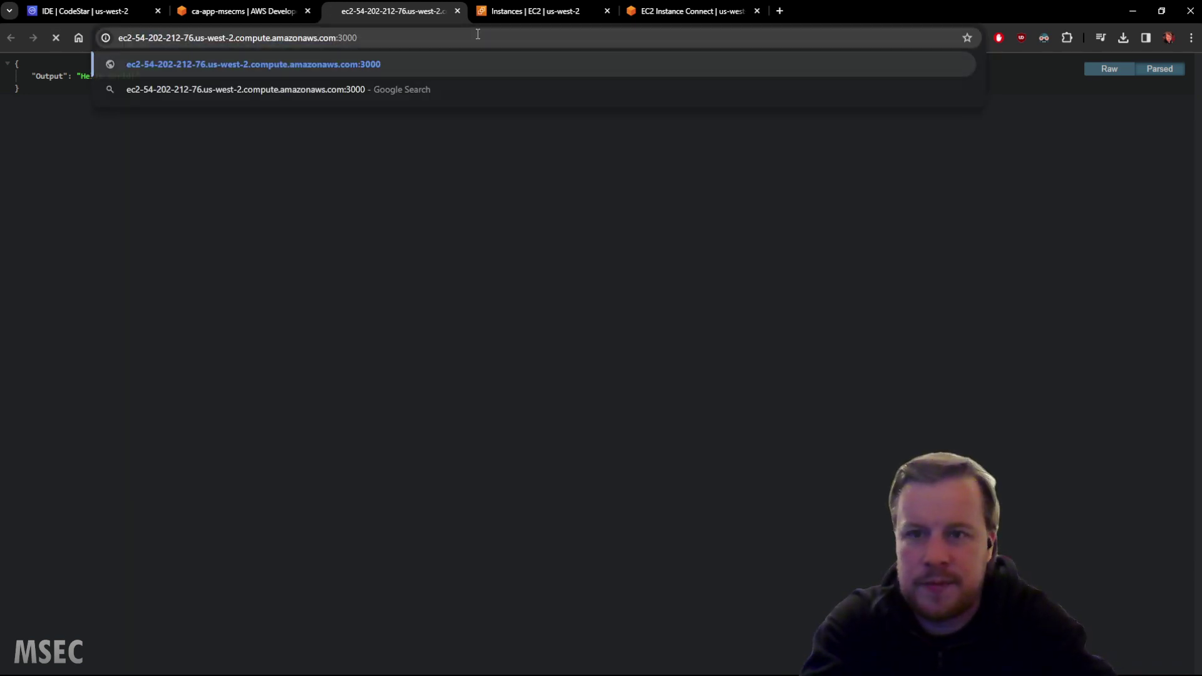
key("Return")
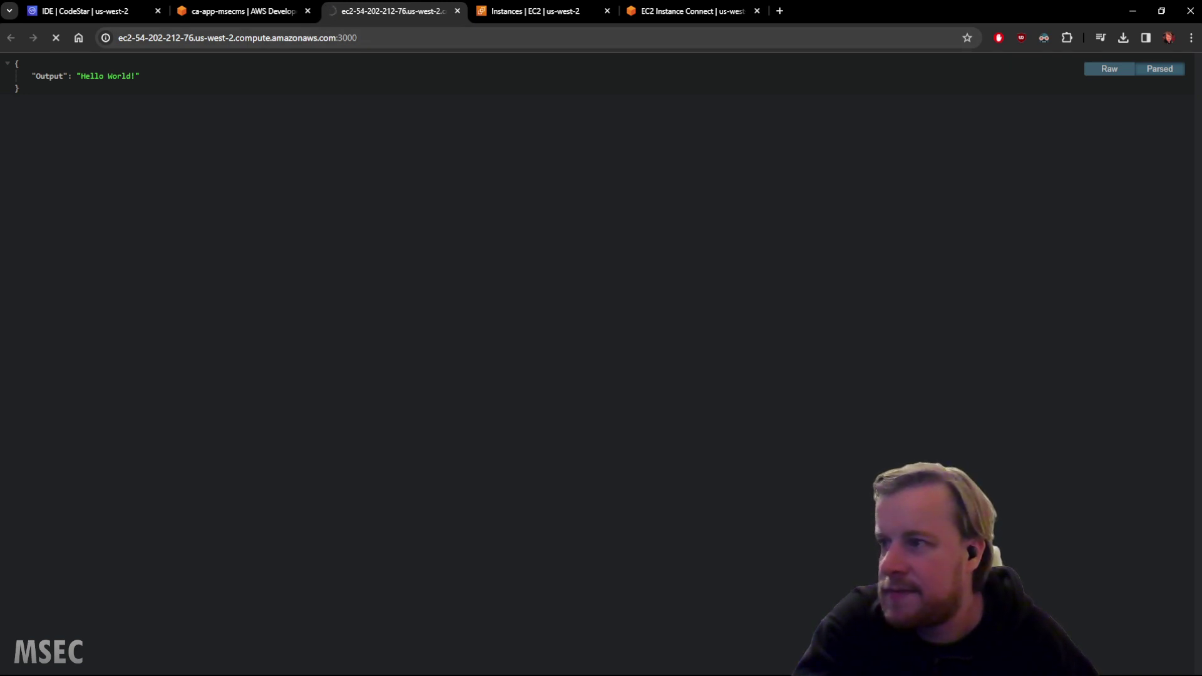
Step: Recheck the README's port for viewing the service against the application's page, and read through its remaining instructions
left_click(238, 11)
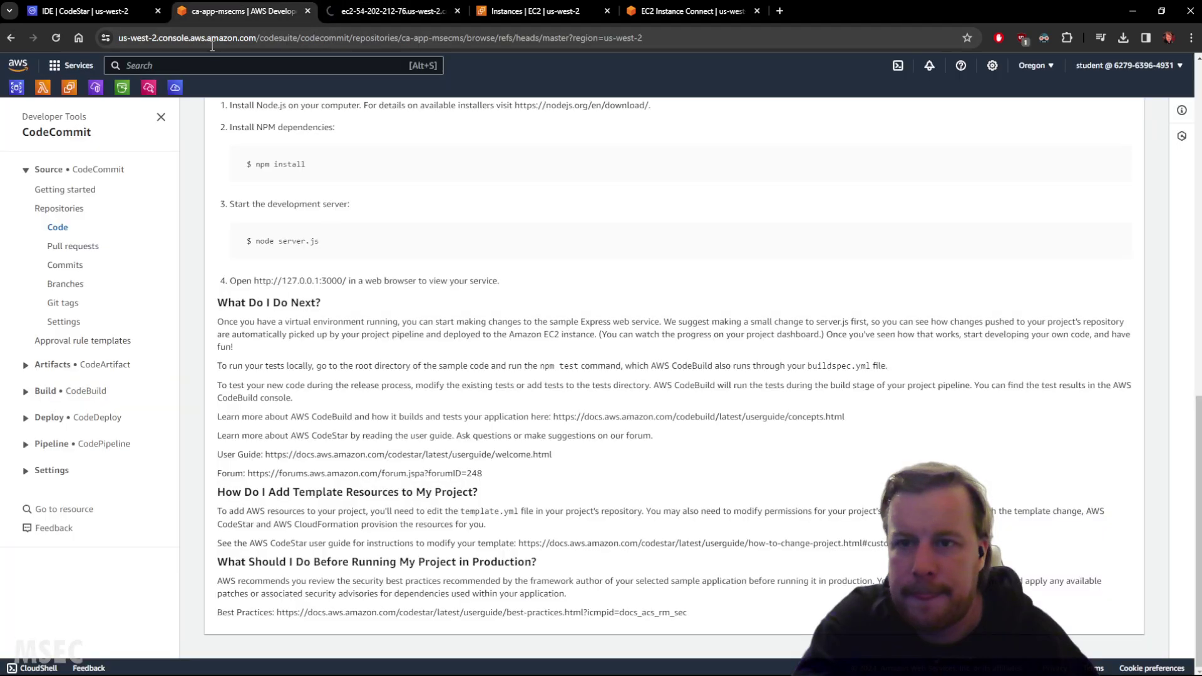
scroll(301, 295, "up", 1)
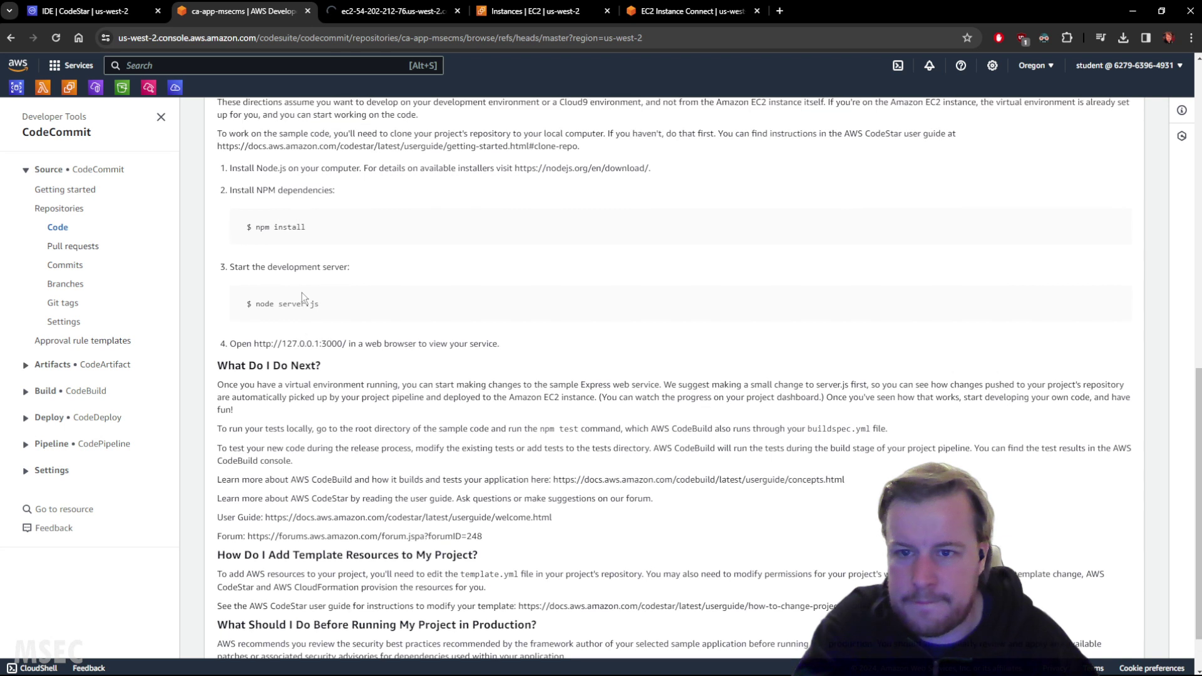
double_click(329, 343)
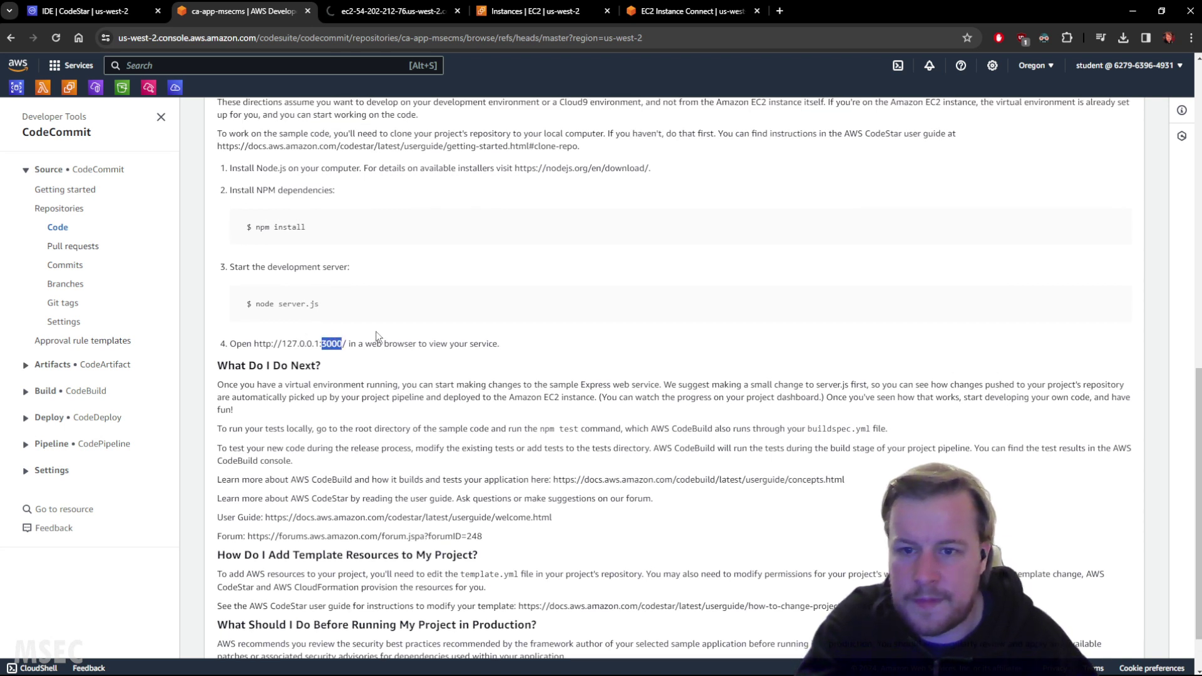
mouse_move(317, 343)
left_mouse_down()
mouse_move(348, 344)
mouse_move(319, 344)
left_mouse_up()
left_click(384, 12)
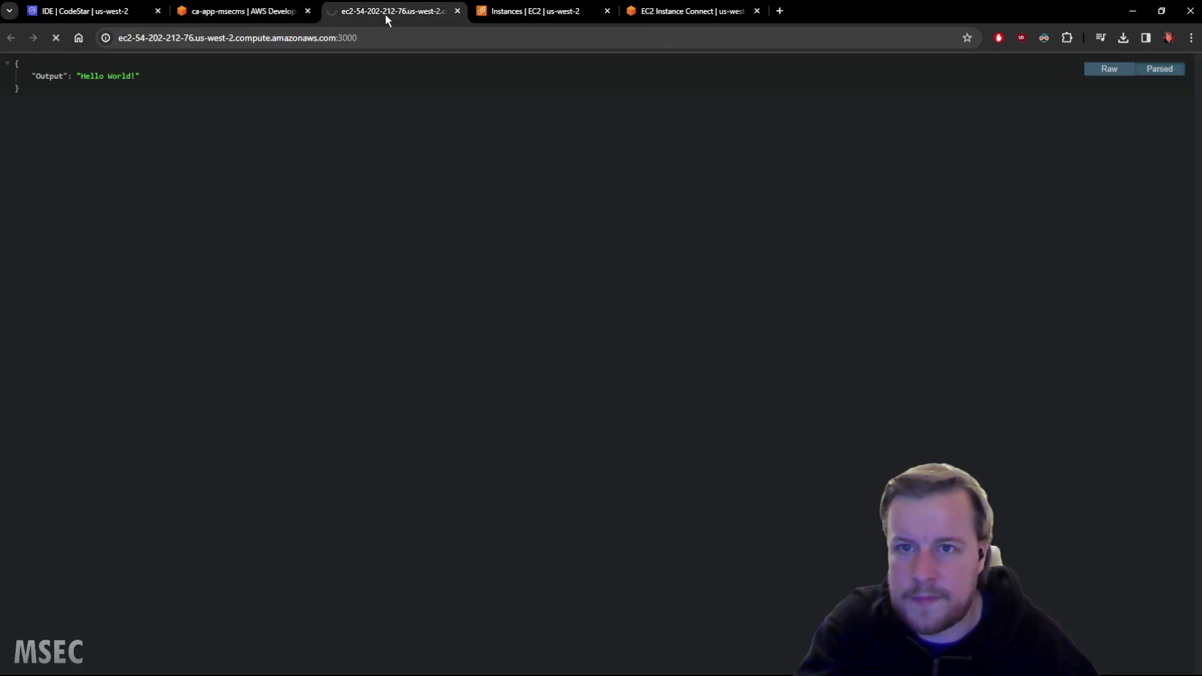
left_click(256, 12)
scroll(480, 372, "down", 2)
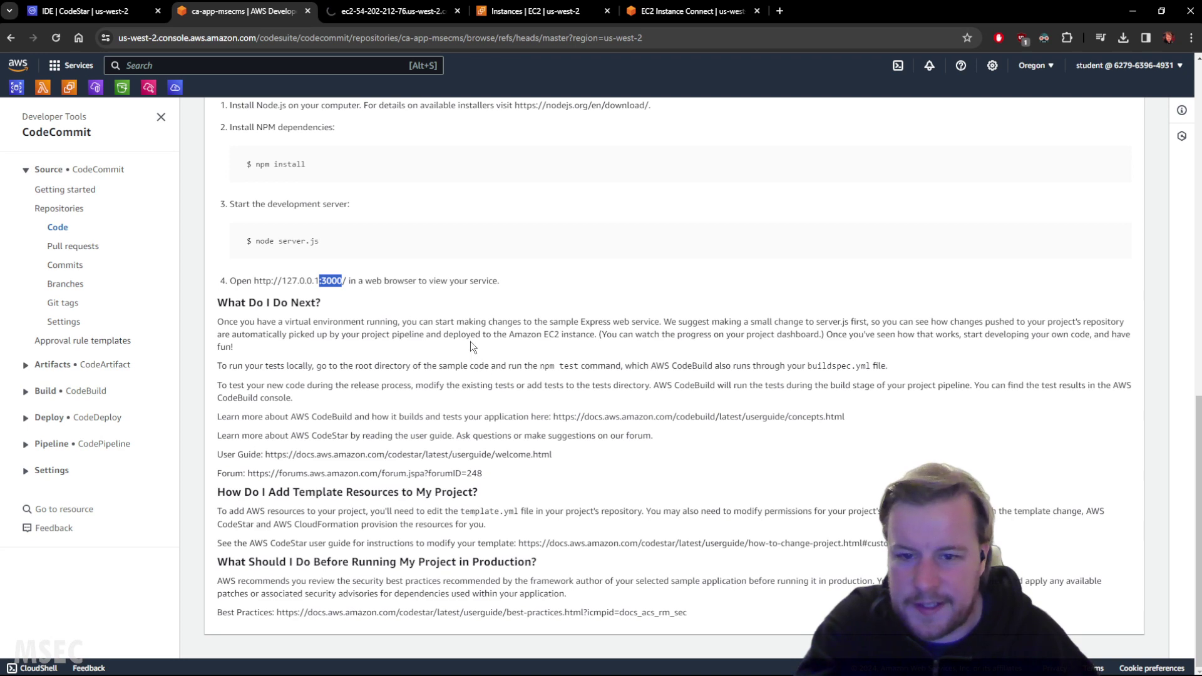
scroll(470, 341, "up", 12)
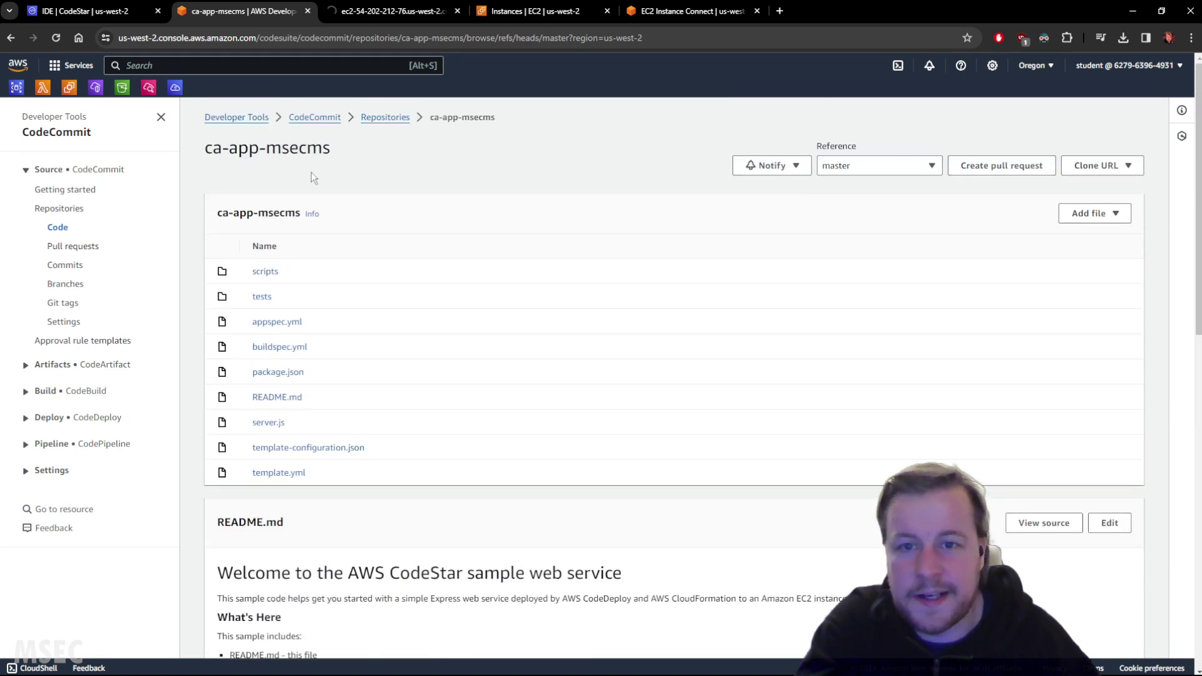
Step: View CodeCommit's repositories list and Getting started page, then return the application's page to its address without the port
left_click(53, 209)
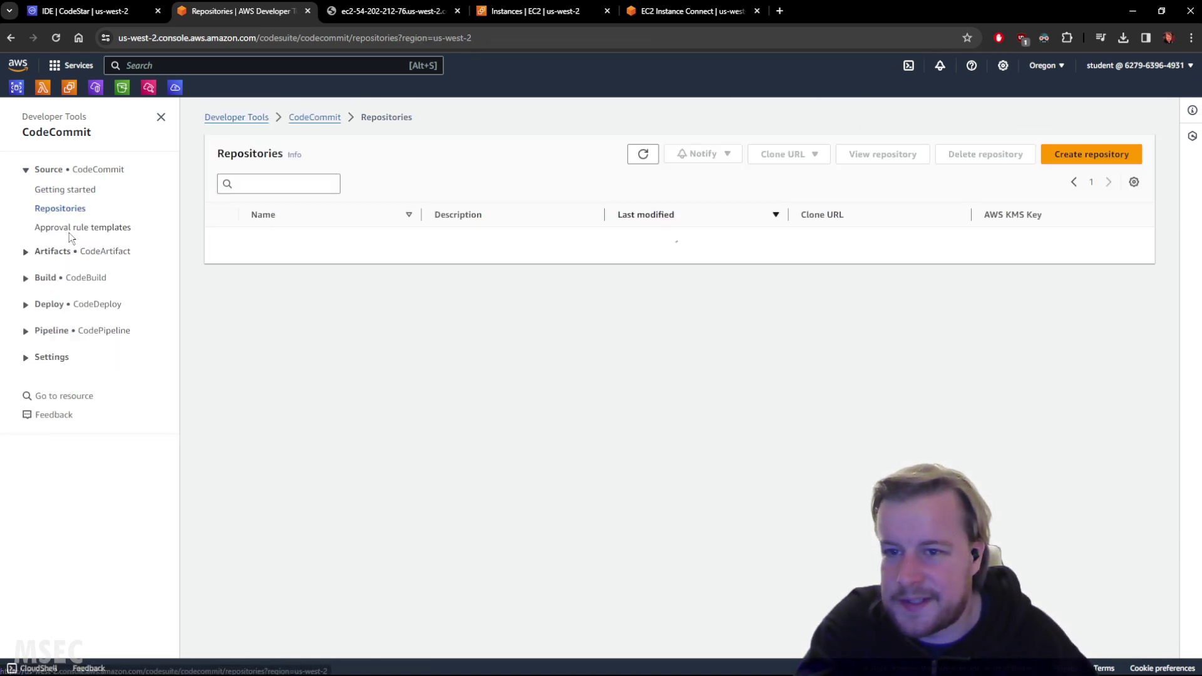
left_click(69, 191)
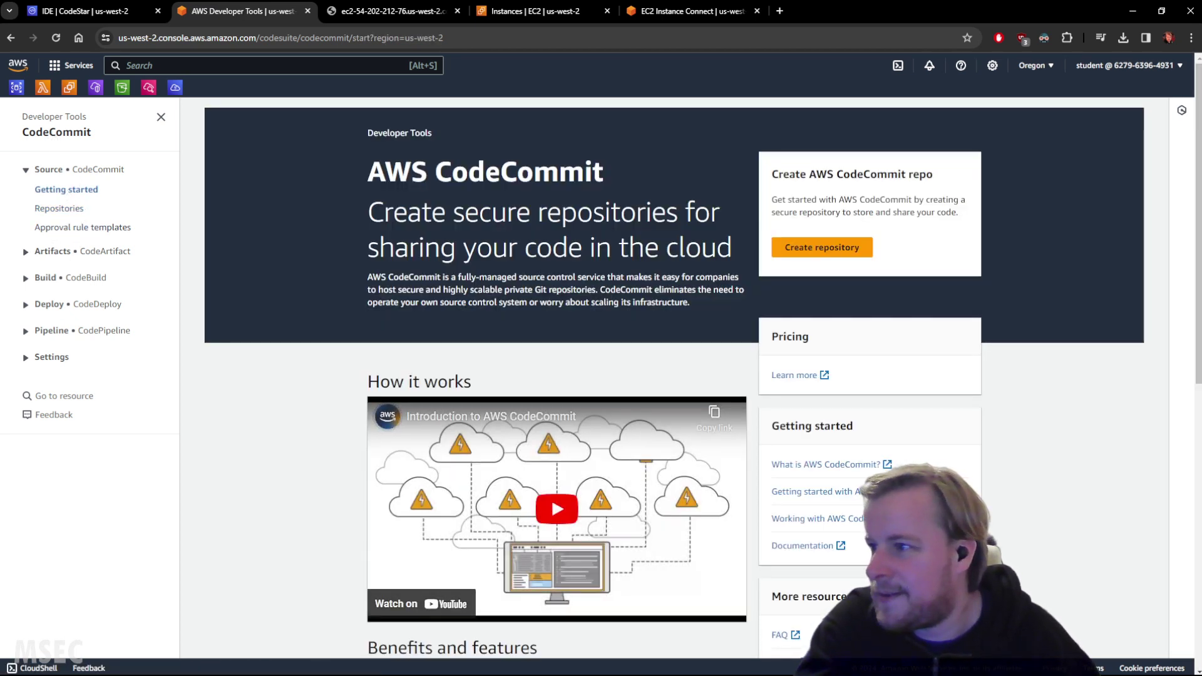
left_click(348, 10)
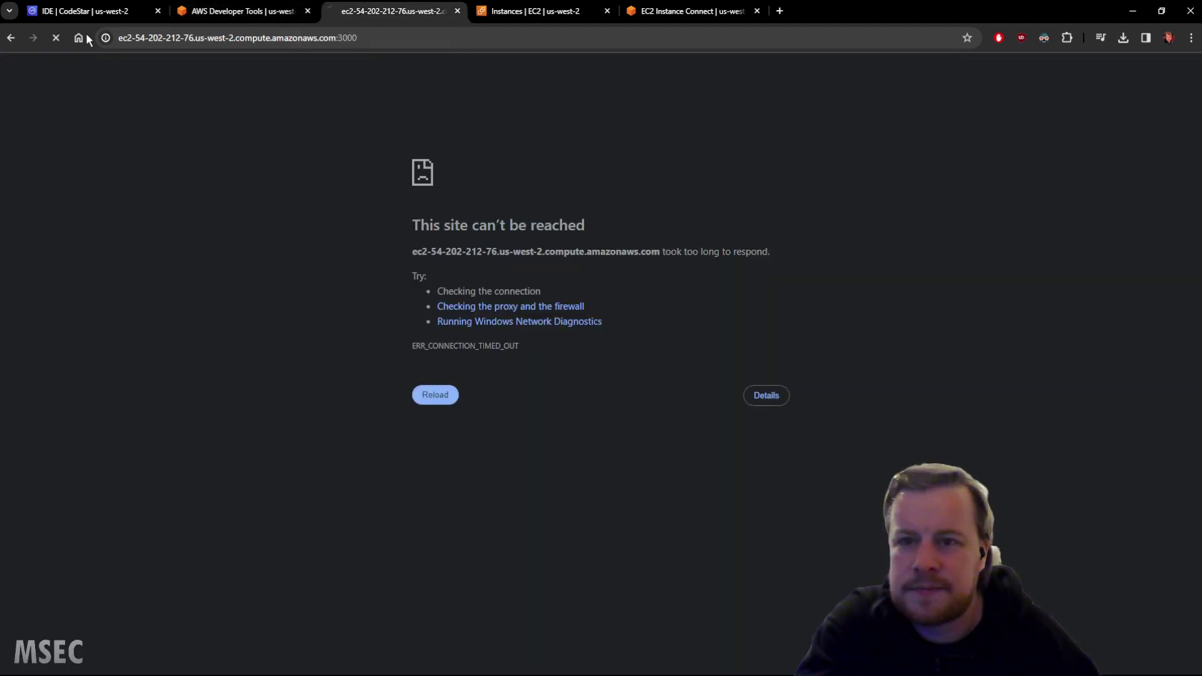
left_click(10, 38)
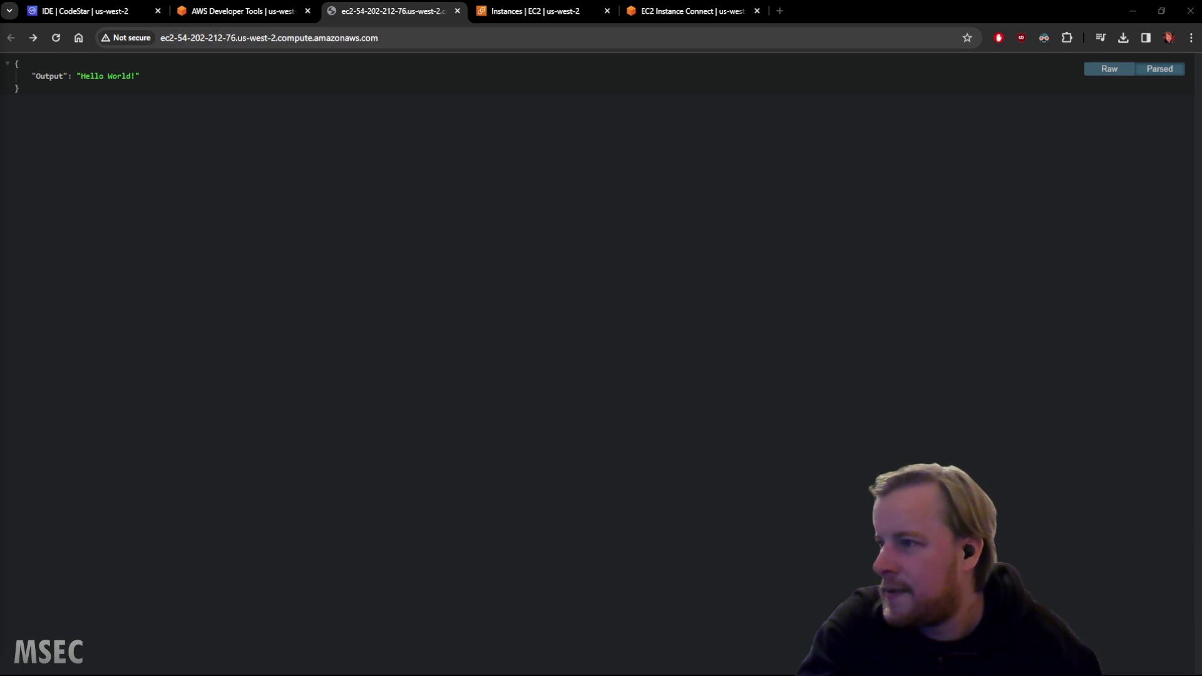
Step: Go back to the CodeCommit repositories list and reopen CodeCommit by searching the AWS services for "code"
left_click(231, 13)
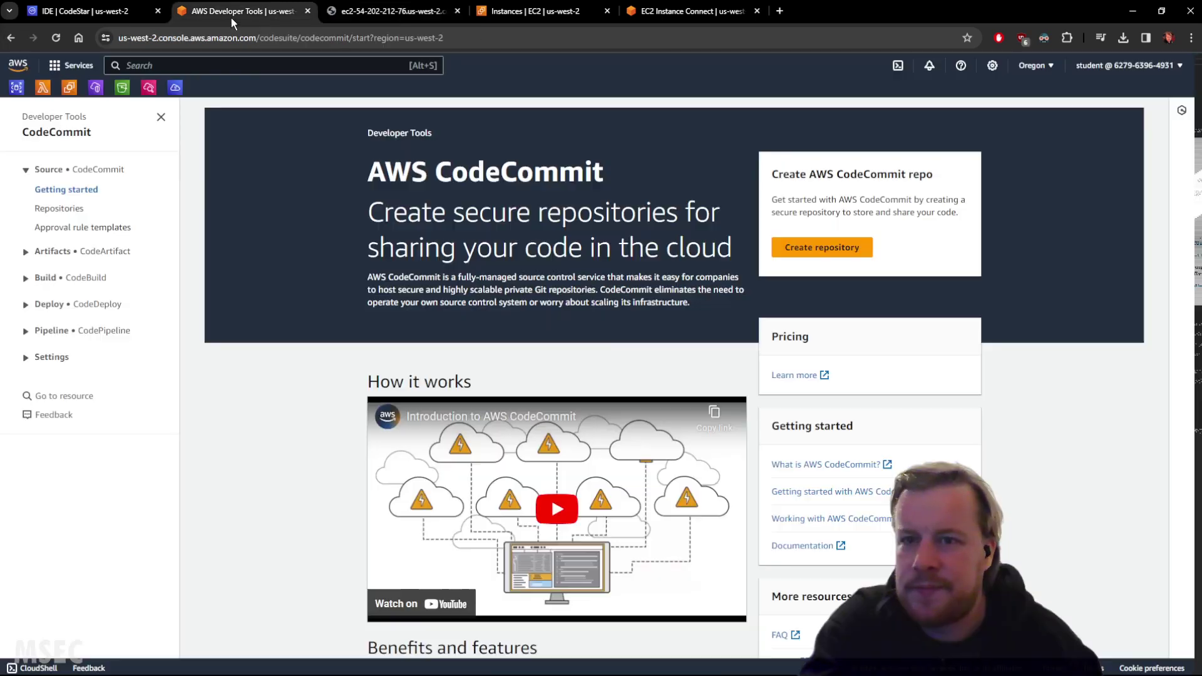
key("alt+Left")
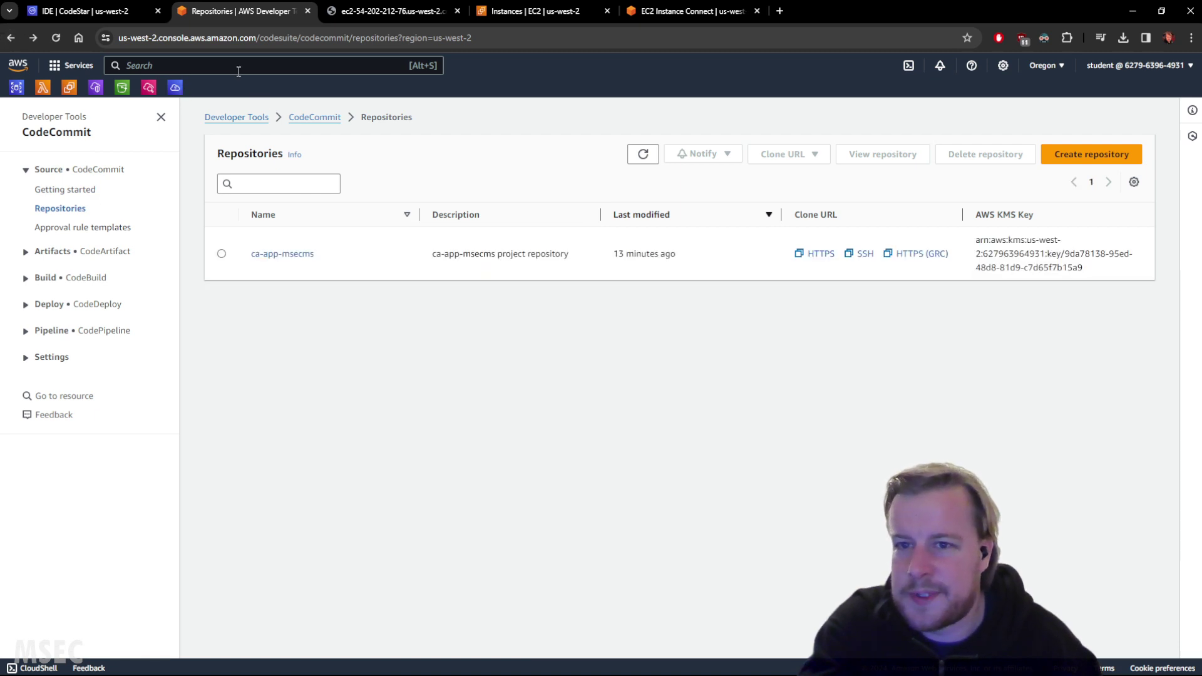
left_click(231, 65)
type("code")
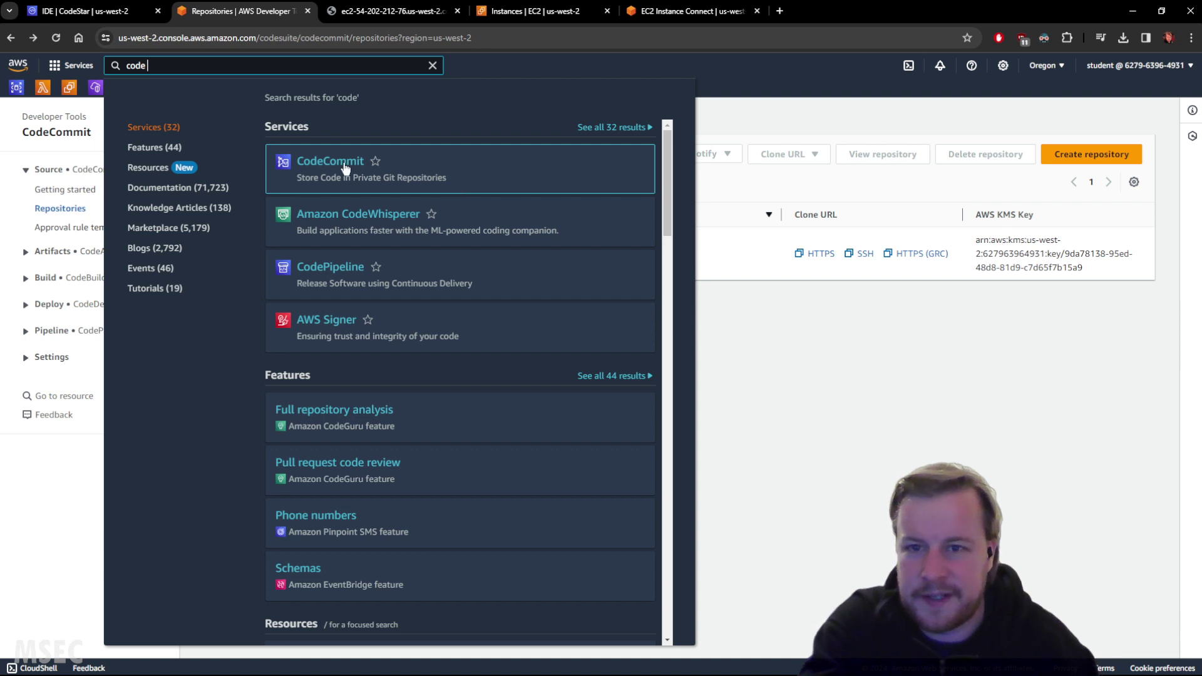
left_click(318, 162)
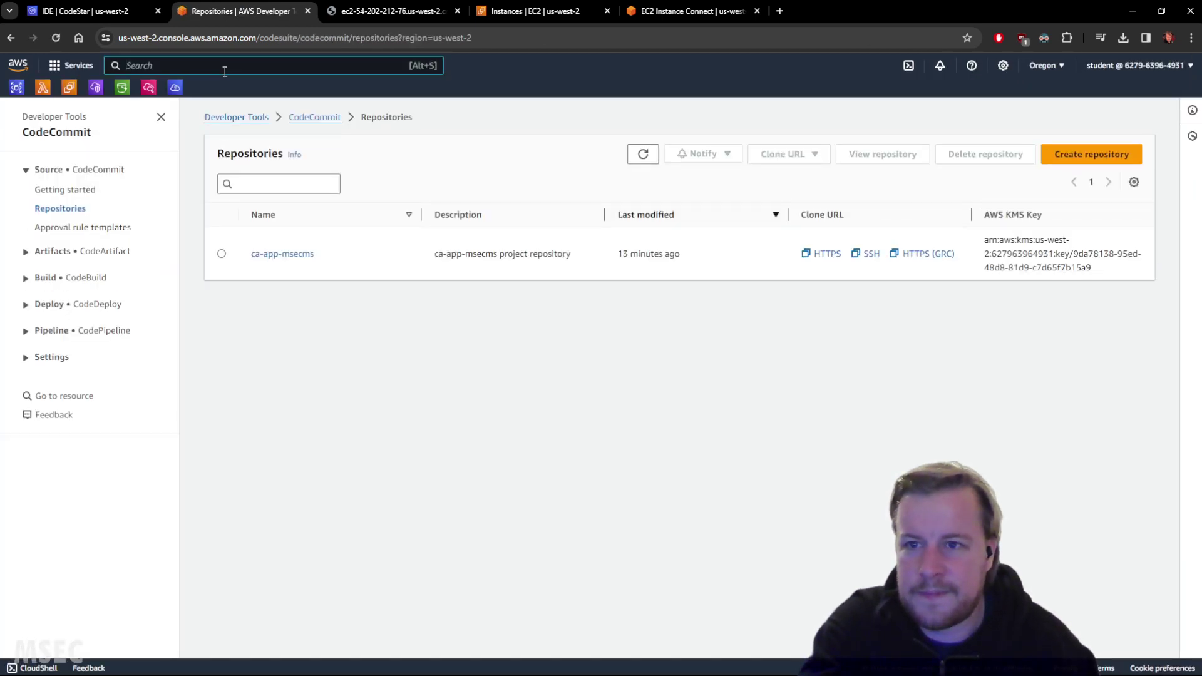
Step: Search the AWS services for "codestar" and open the ca-app-msecms project from the CodeStar projects list
left_click(224, 72)
type("code commit")
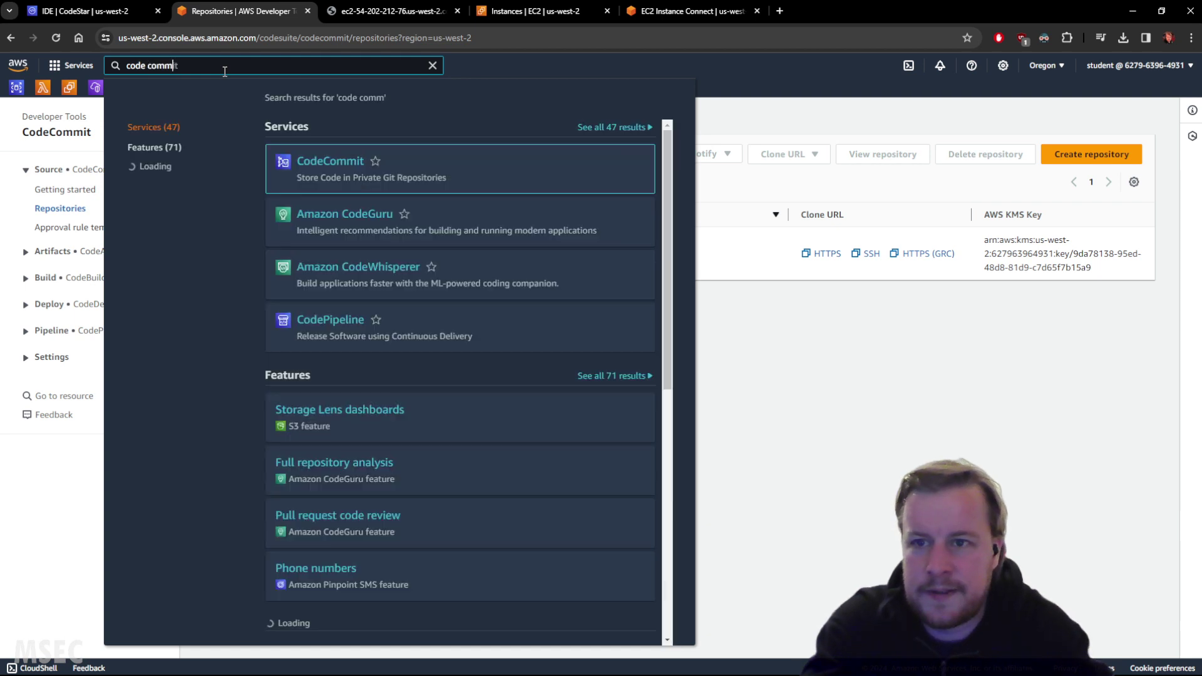
key("BackSpace")
key("BackSpace")
key("BackSpace")
key("BackSpace")
key("BackSpace")
key("BackSpace")
key("BackSpace")
type("star")
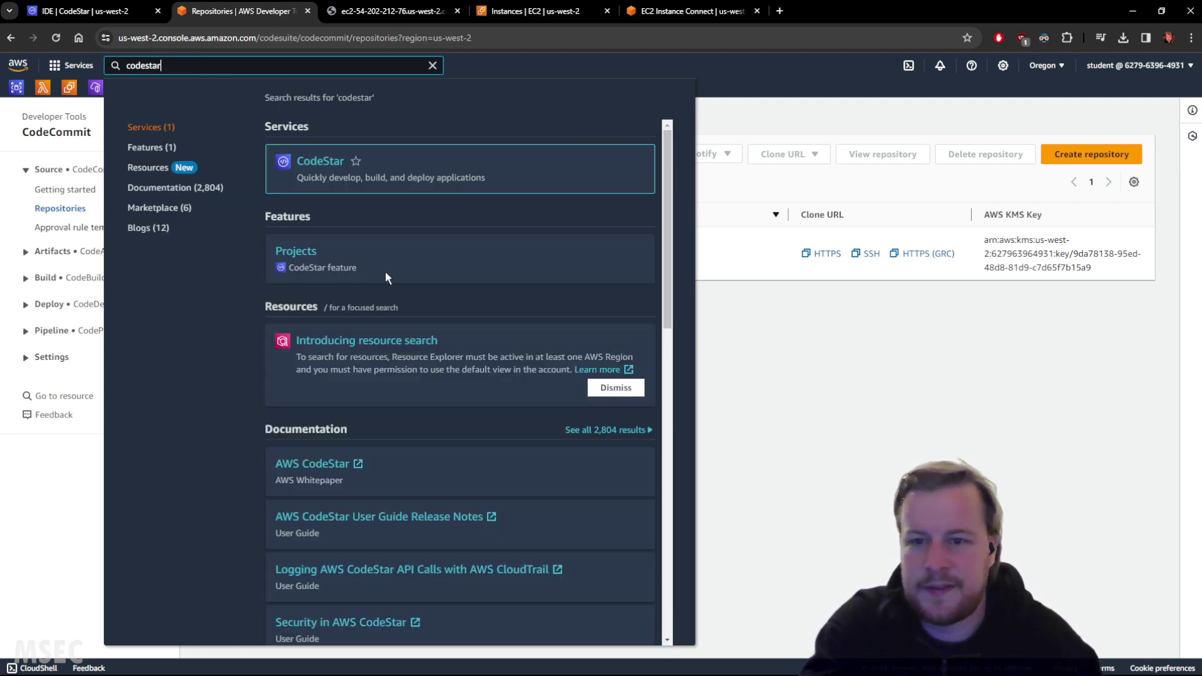
left_click(305, 252)
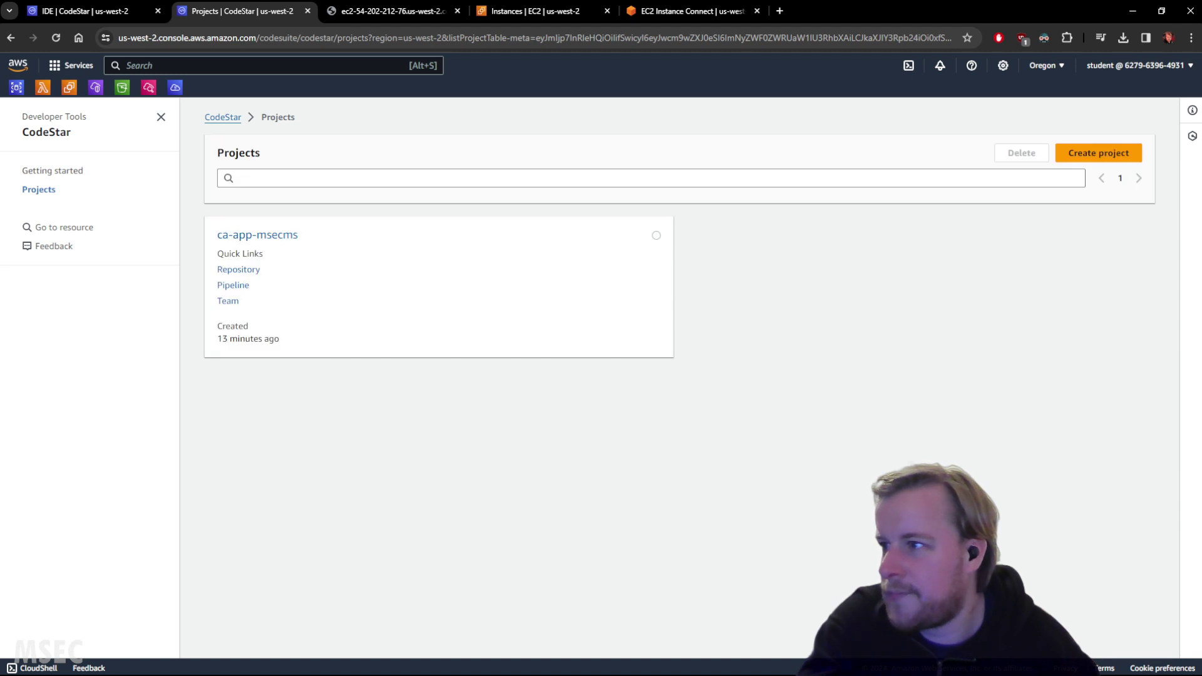
left_click(283, 236)
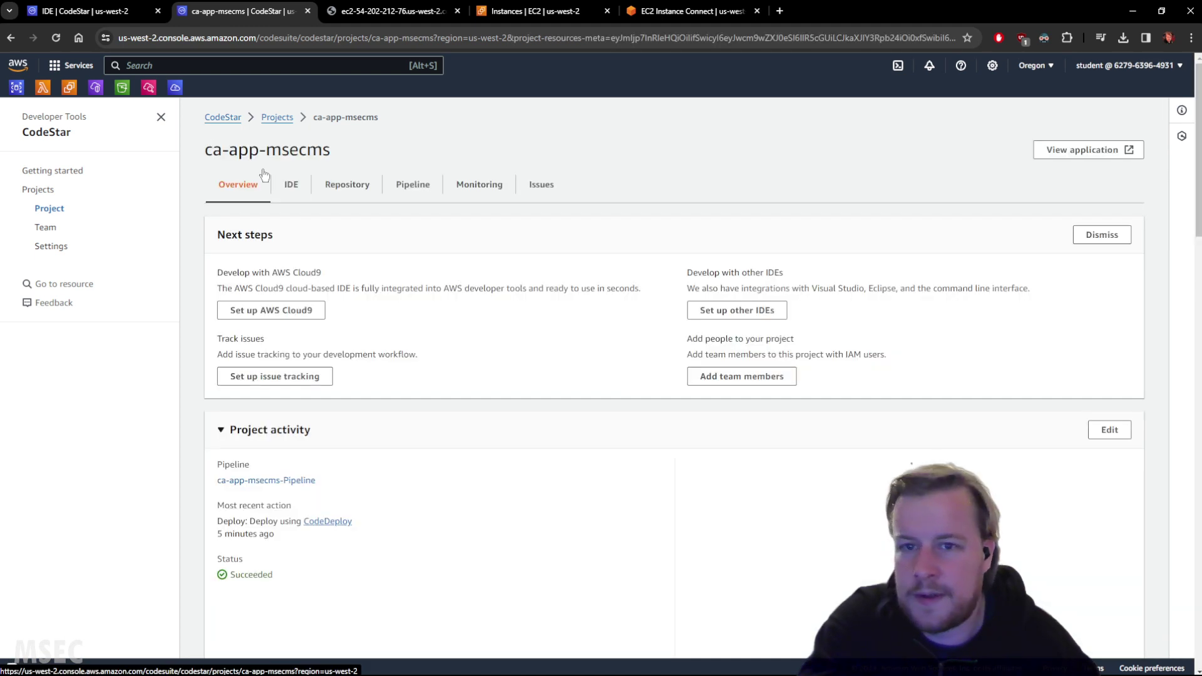
Step: Look through the ca-app-msecms project's activity and its list of AWS resources down to the README
scroll(394, 236, "down", 7)
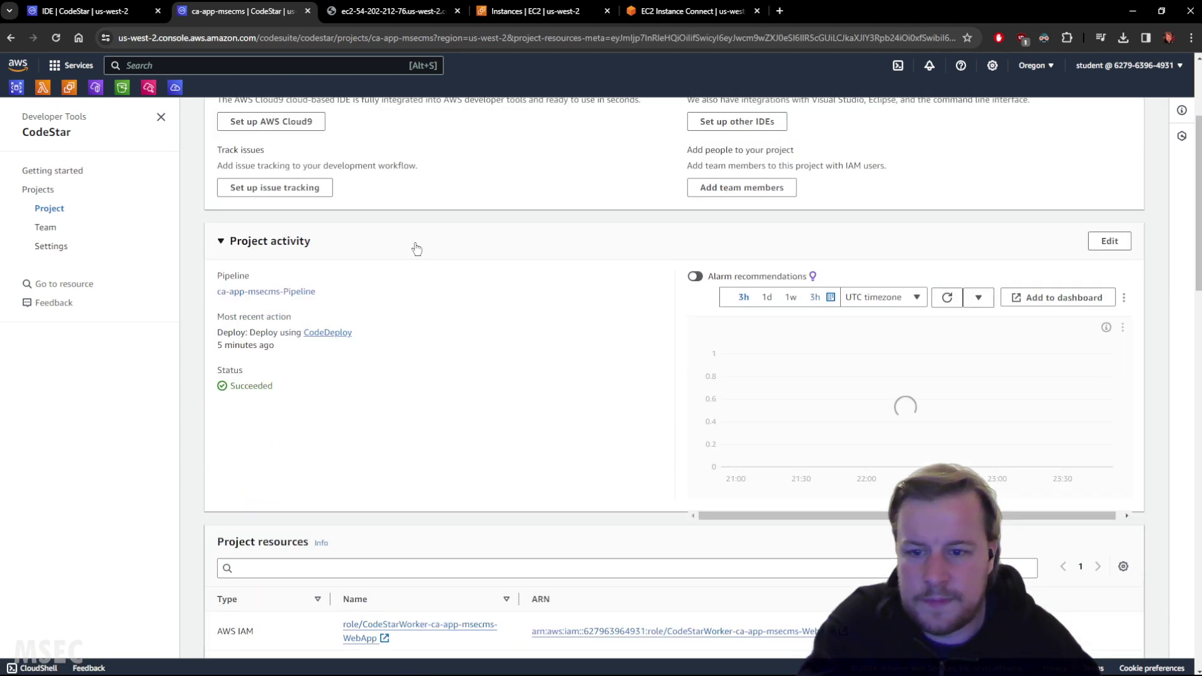
scroll(421, 306, "down", 2)
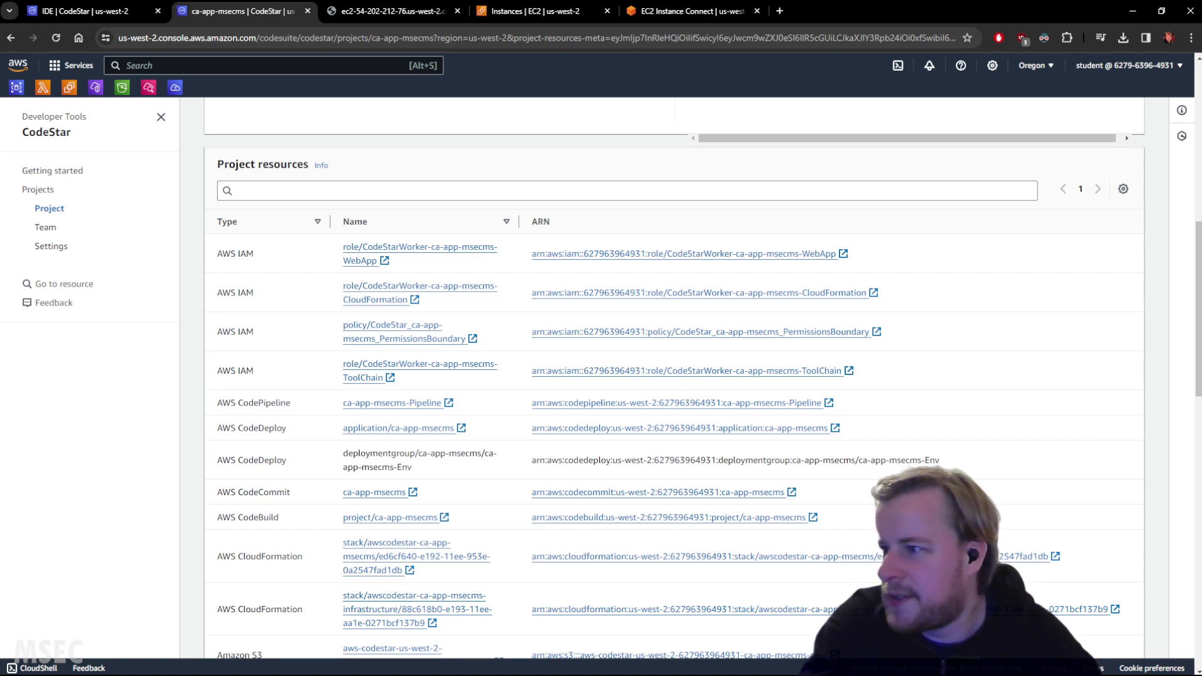
scroll(417, 372, "down", 3)
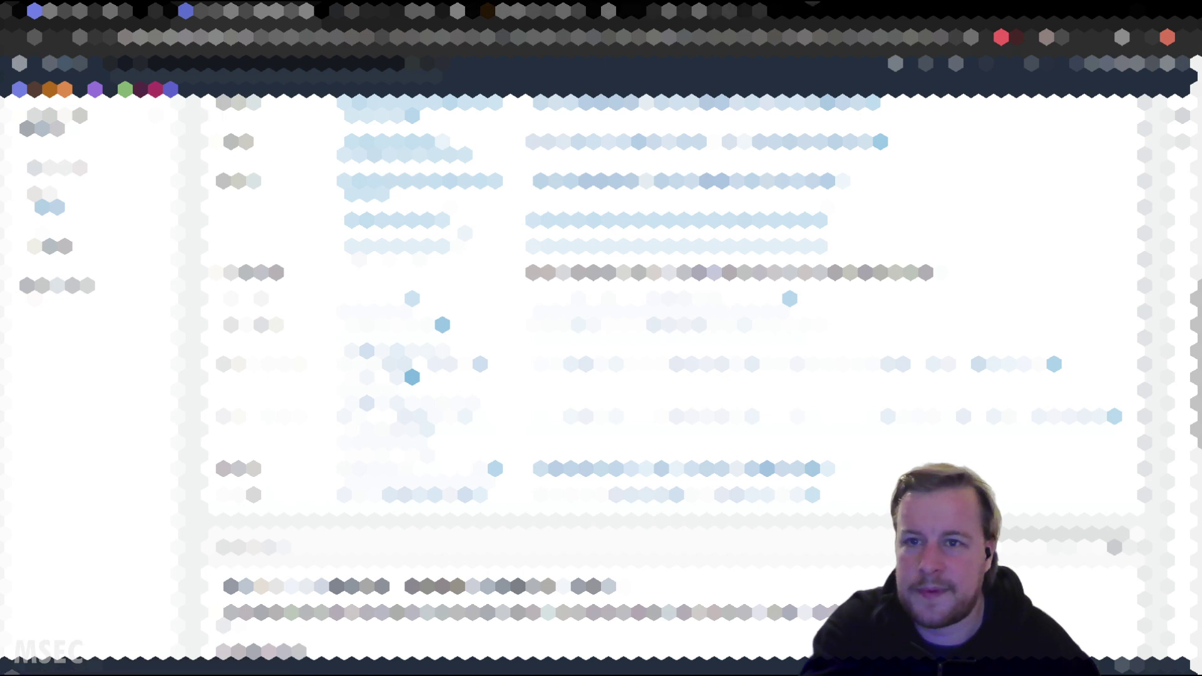
key("ctrl+t")
key("ctrl+w")
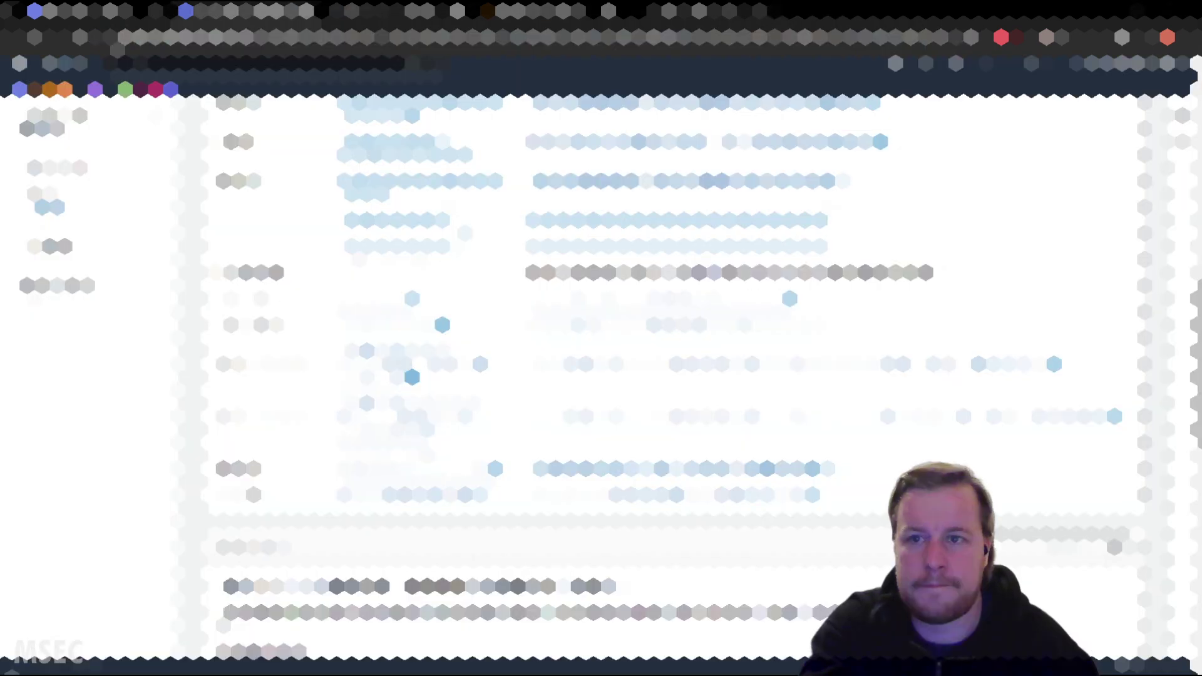
Step: Search the AWS services for "iam", dismiss the results, and glance at the project's IDE page before returning to its overview
left_click(177, 71)
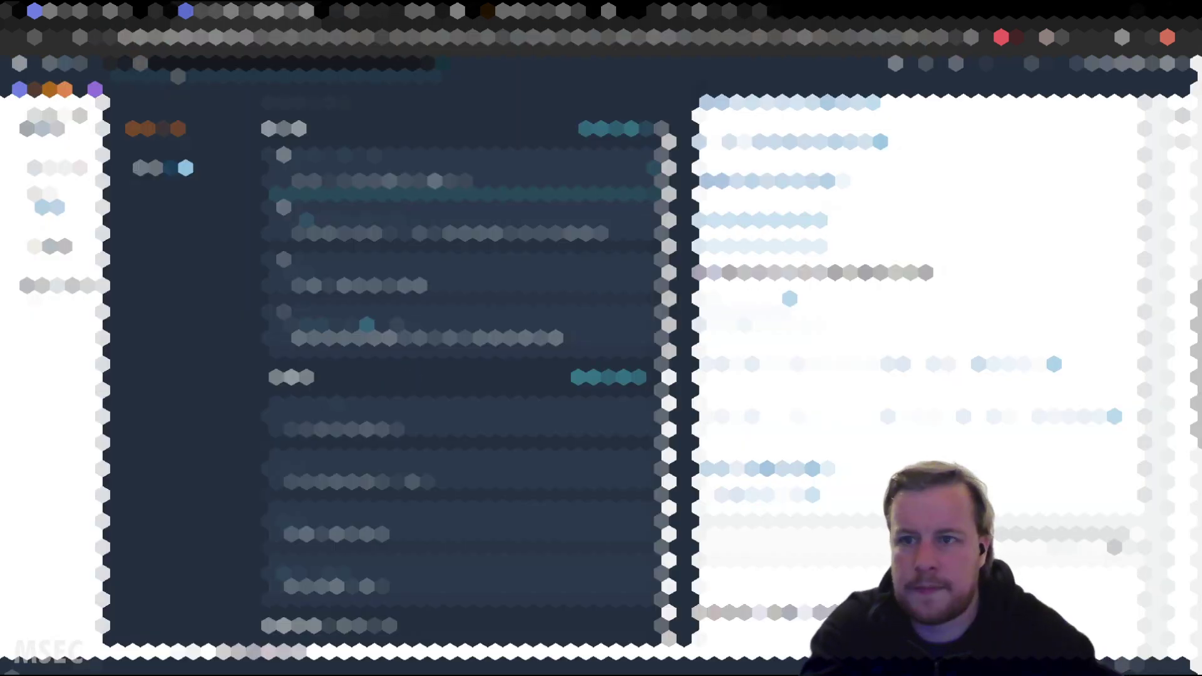
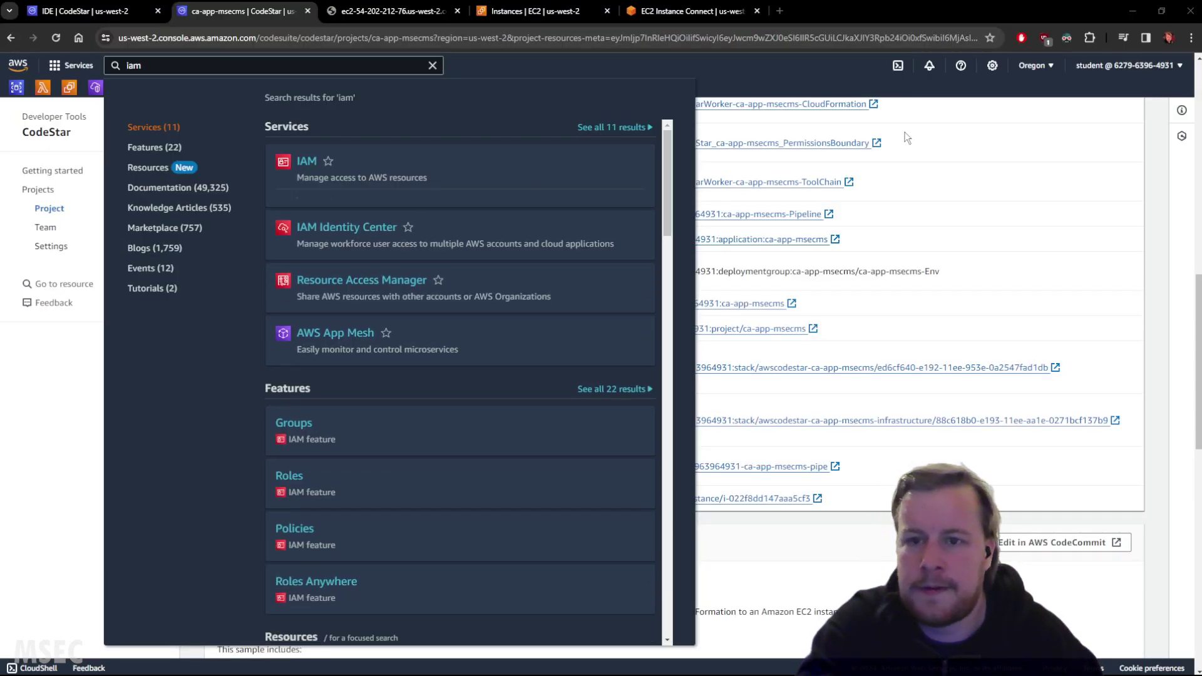
left_click(480, 63)
left_click(125, 11)
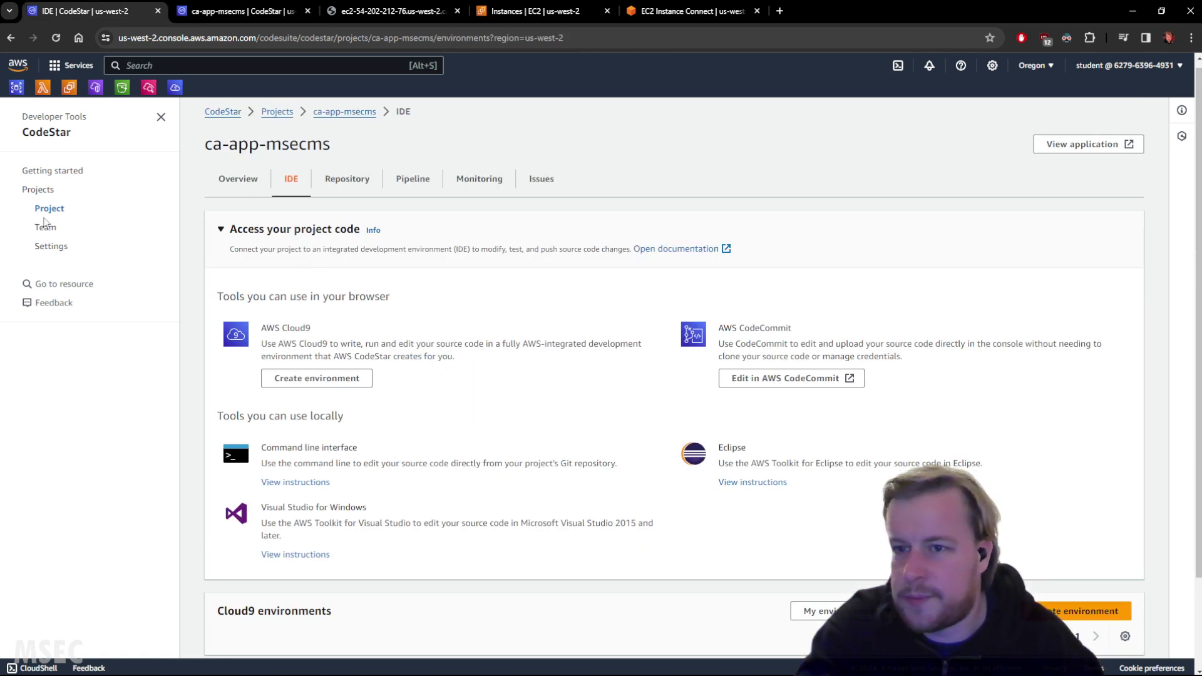
left_click(226, 11)
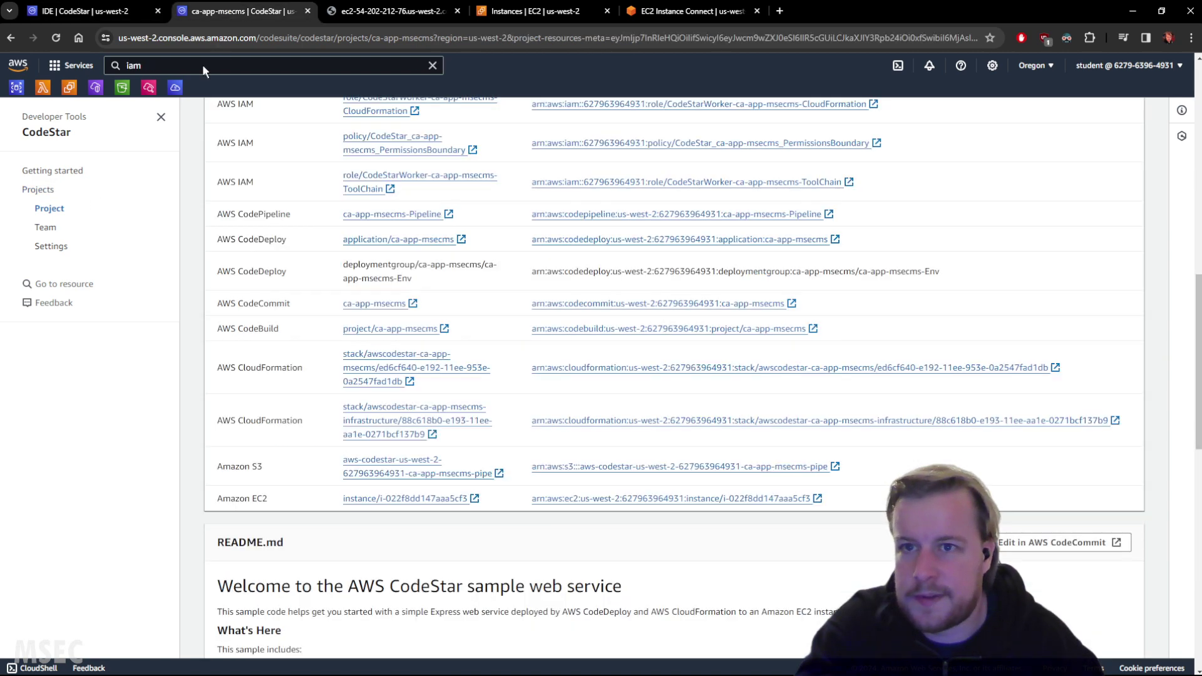
Step: Open the project's repository details and copy the HTTPS clone URL of ca-app-msecms
scroll(306, 225, "up", 4)
scroll(307, 224, "up", 5)
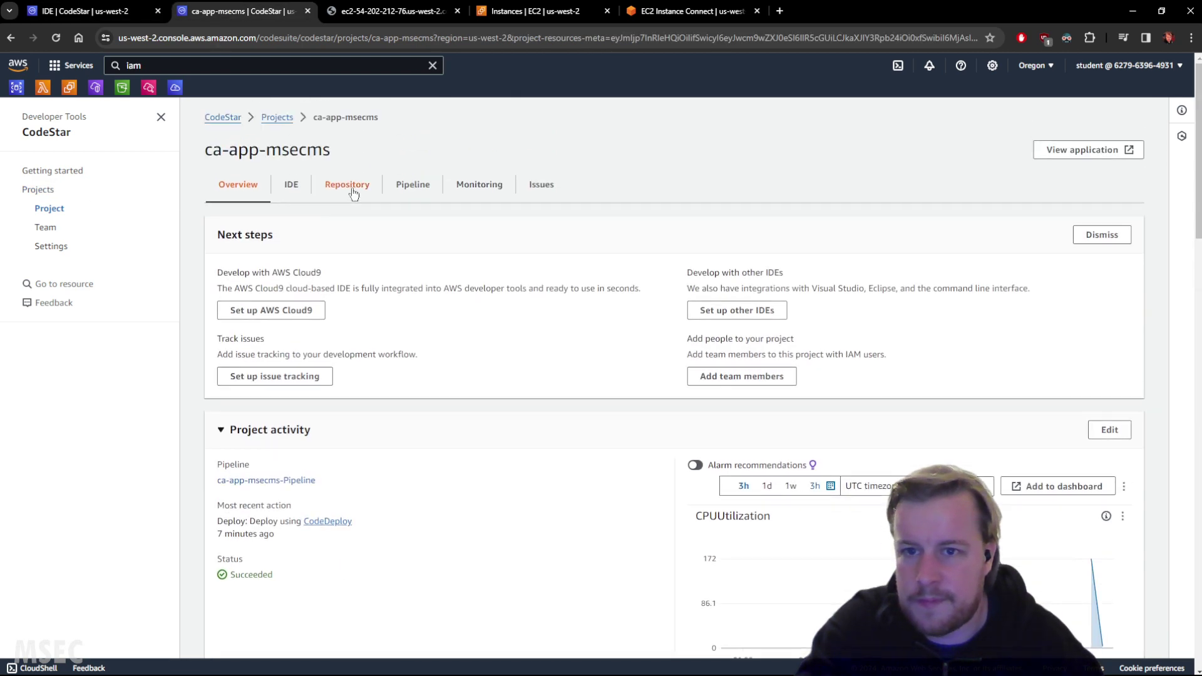
left_click(344, 185)
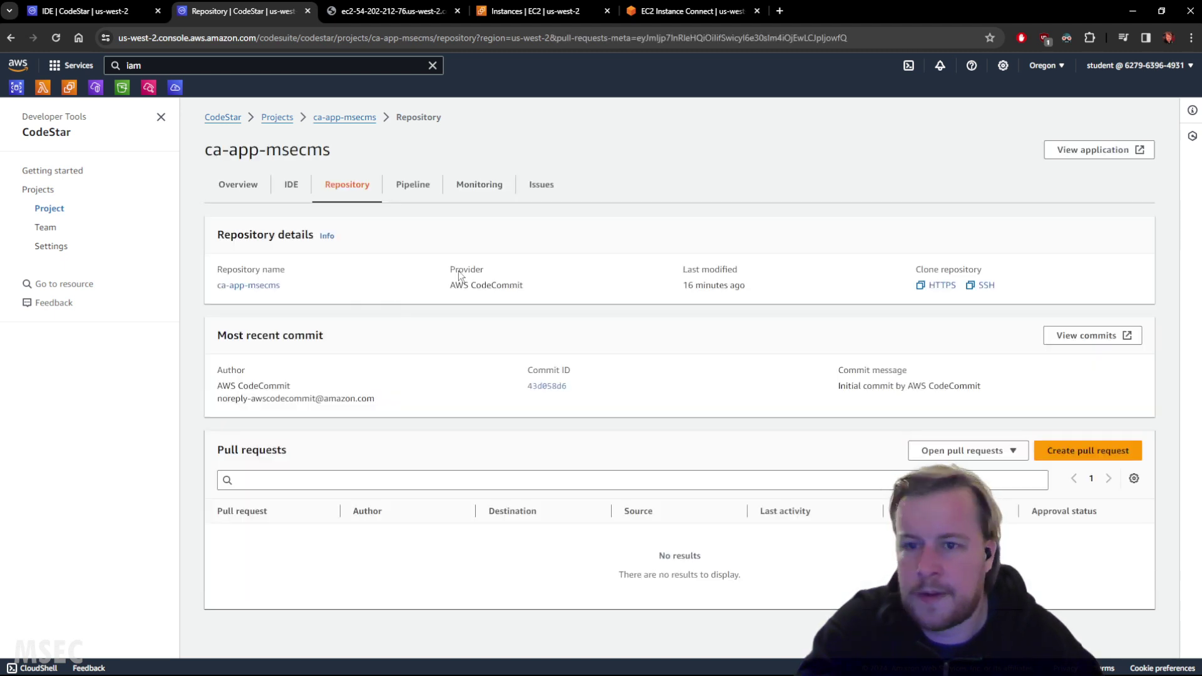
left_click(937, 287)
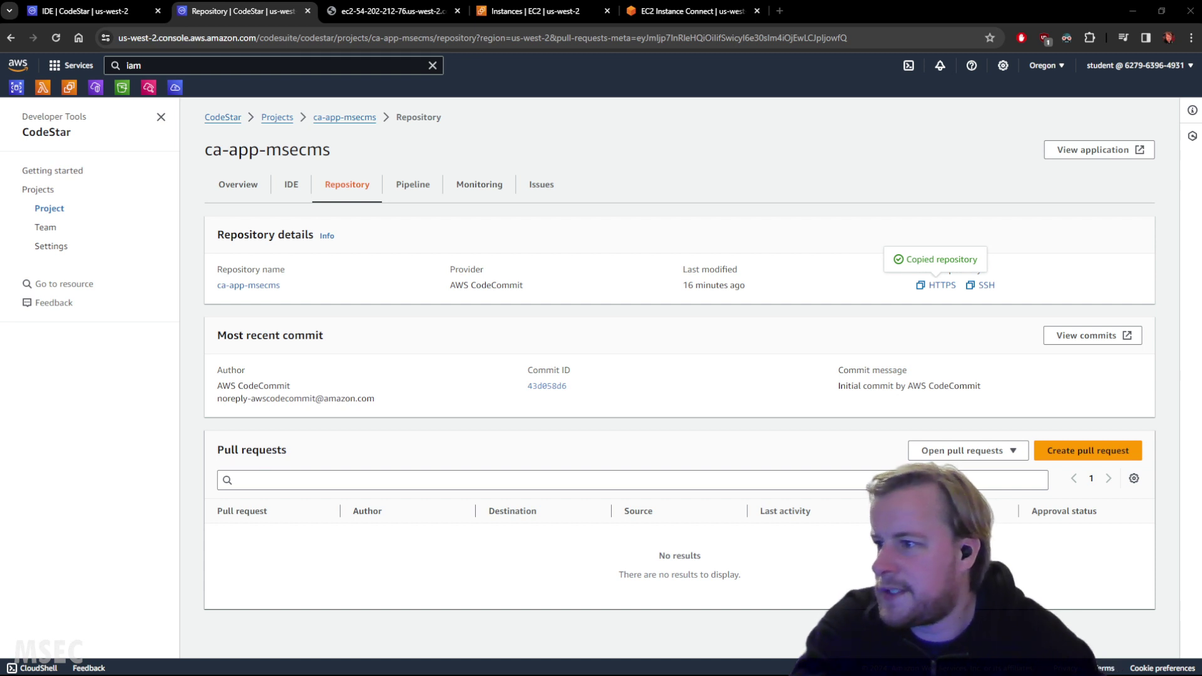
Step: In the EC2 Instance Connect terminal, set Git's global credential.helper to 'cache --timeout=10800'
left_click(546, 12)
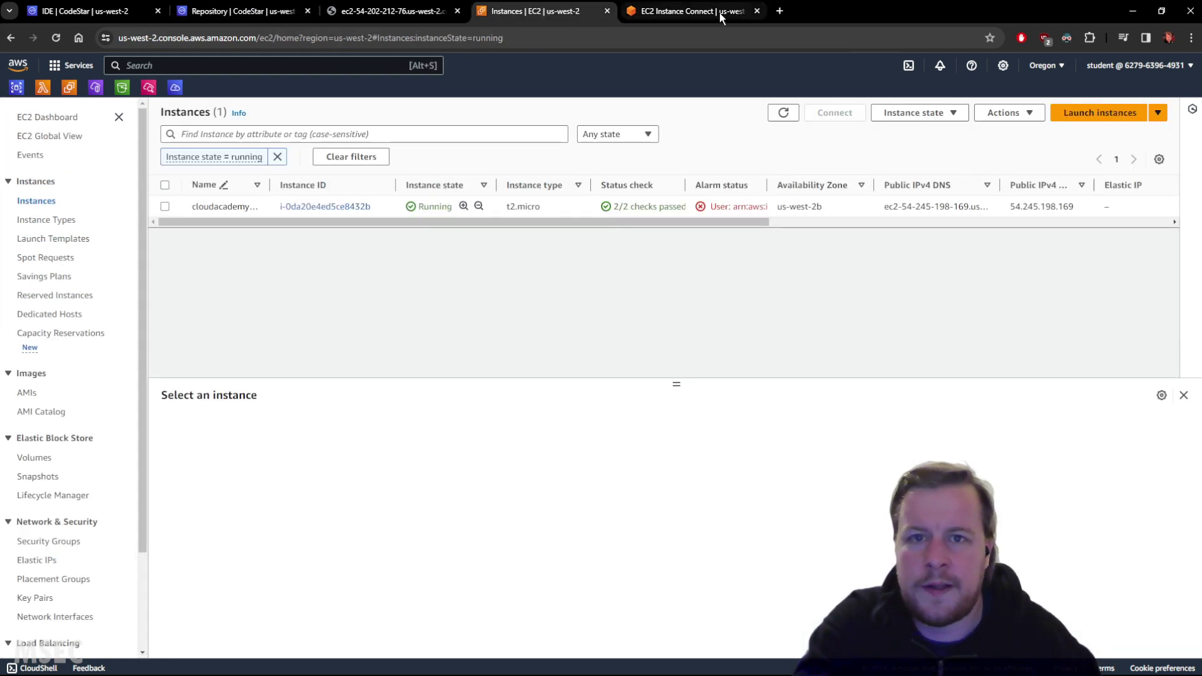
left_click(701, 12)
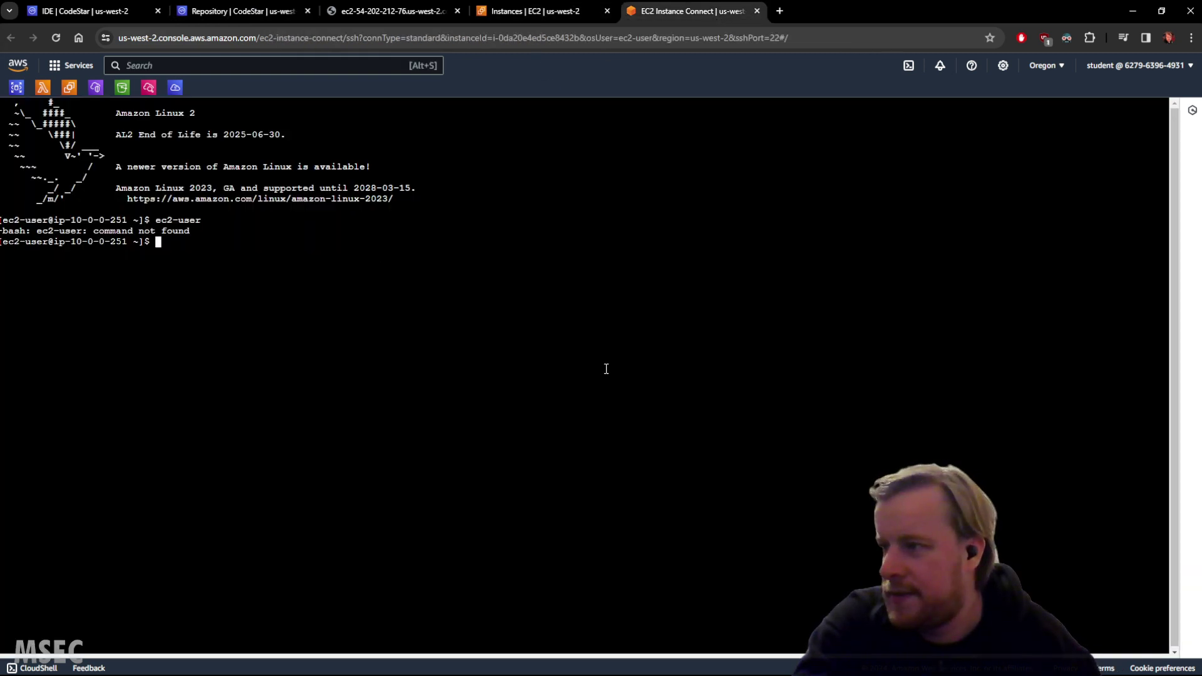
type("git config ")
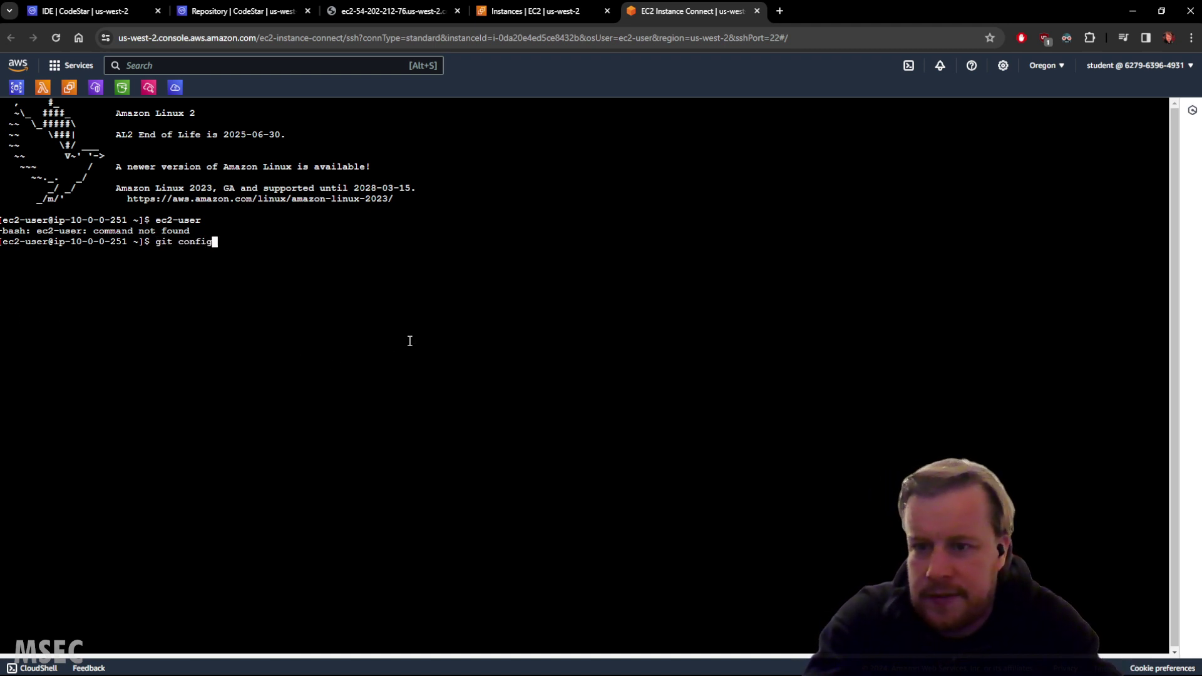
type("--glo")
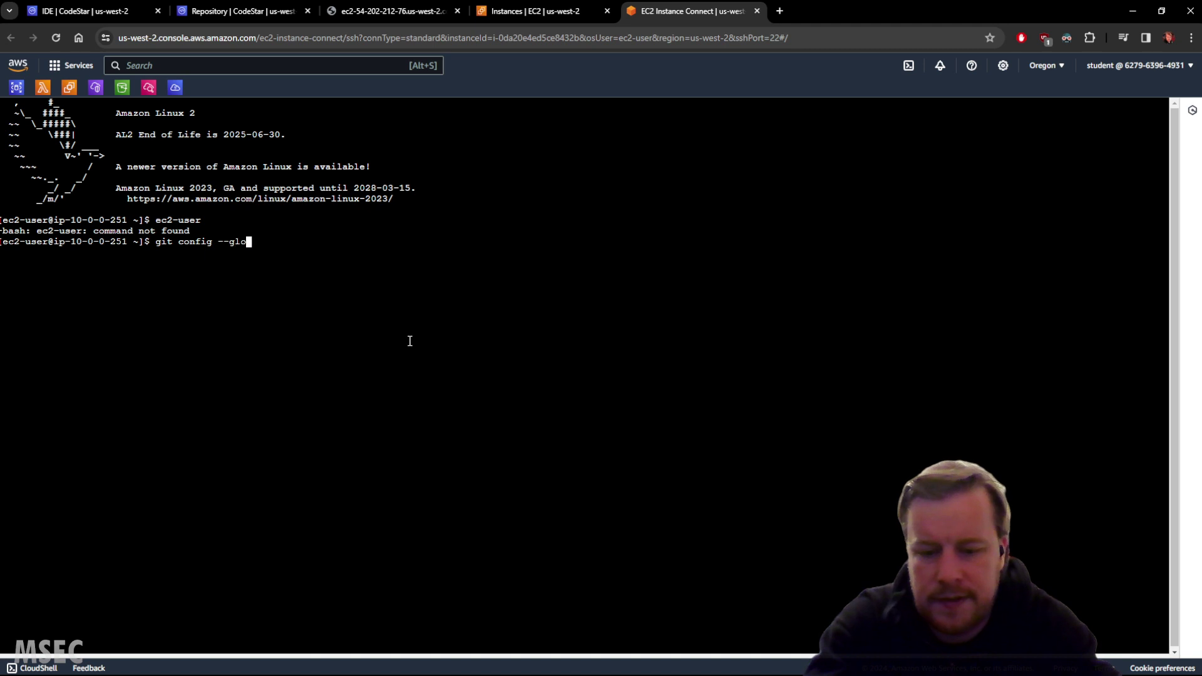
type("bal credi")
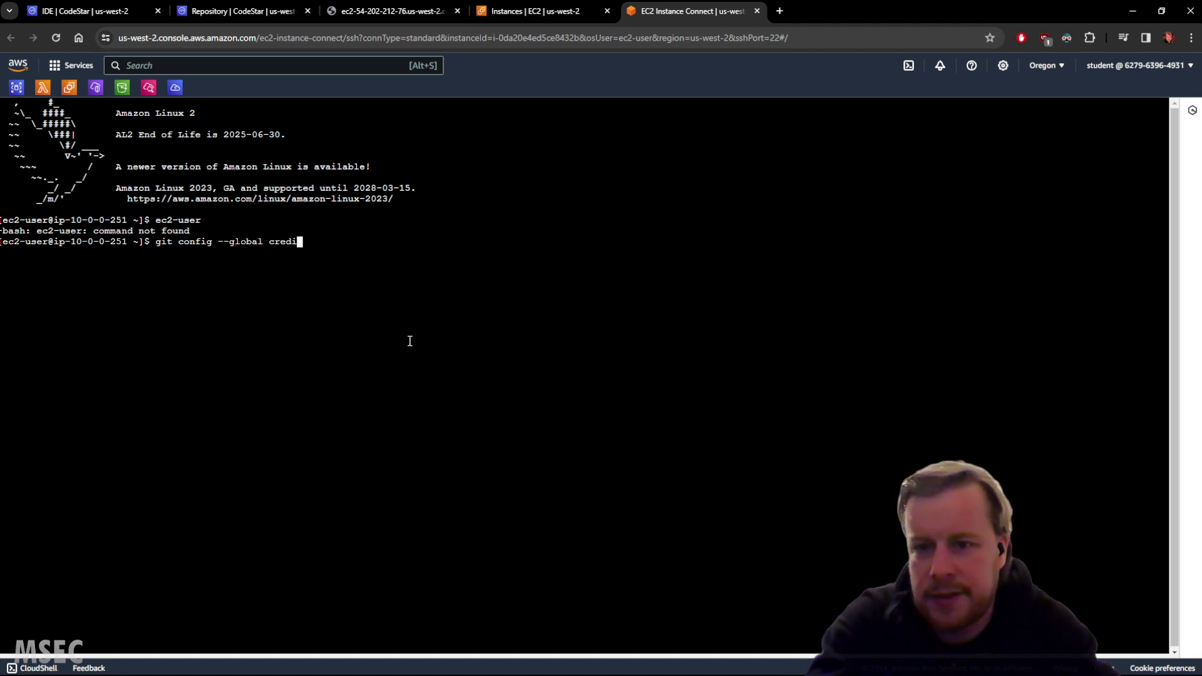
key("BackSpace")
type("ential")
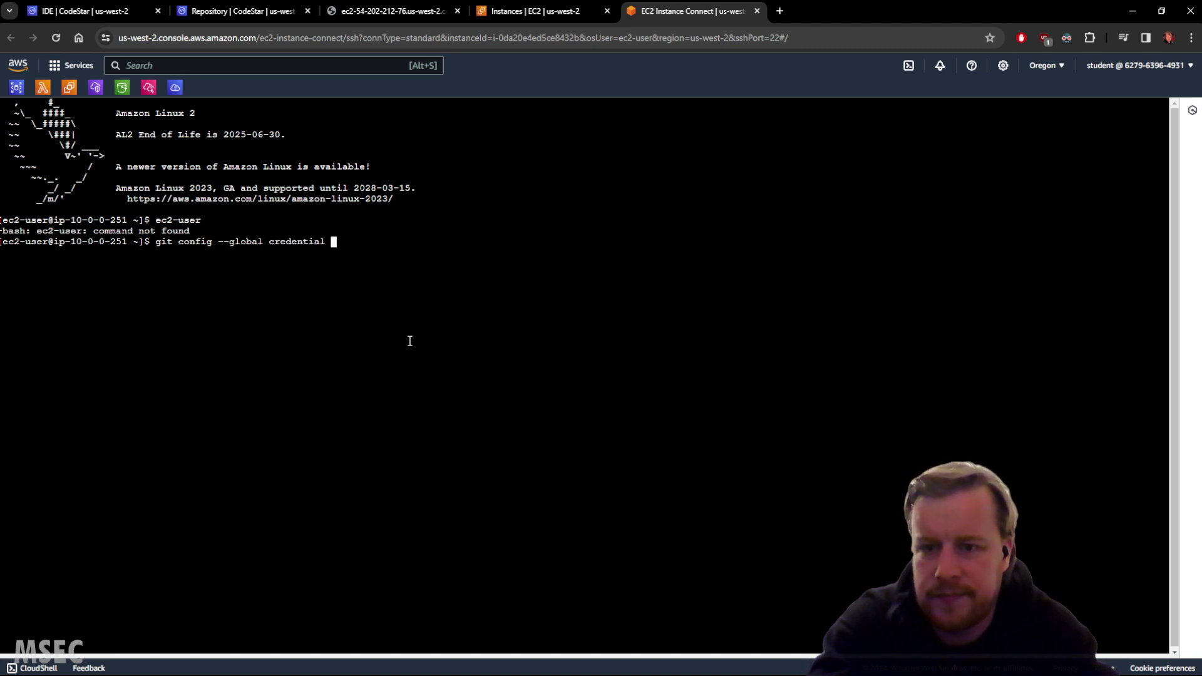
type(".hel")
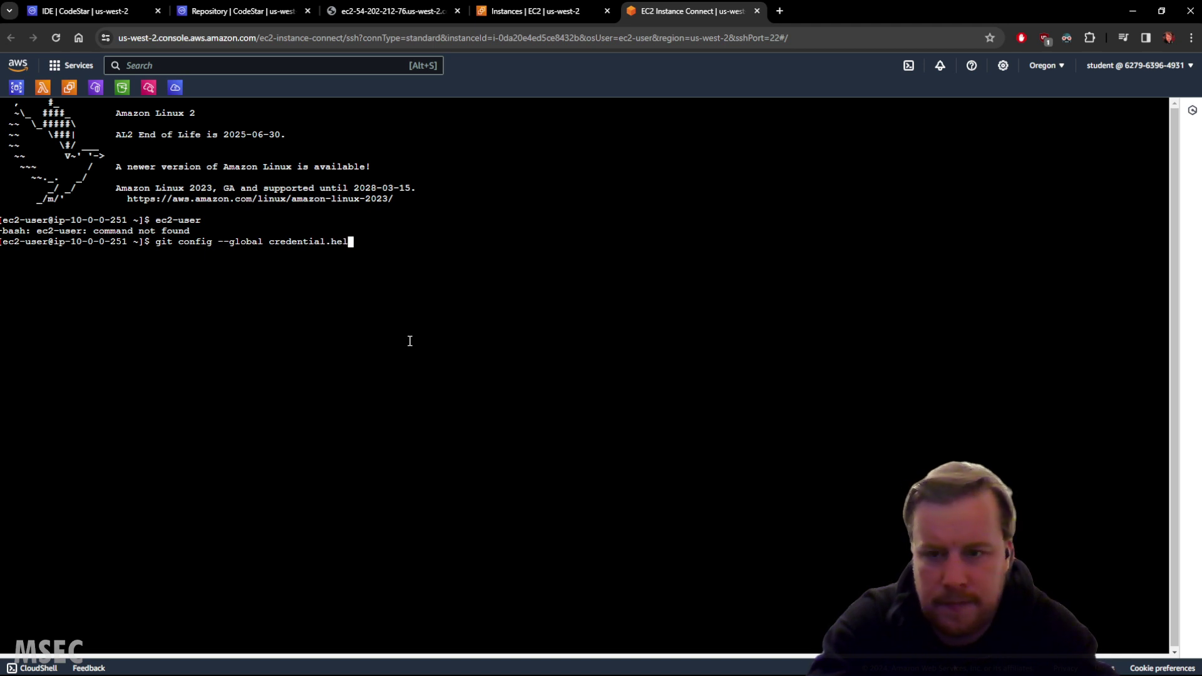
type("per 'cache")
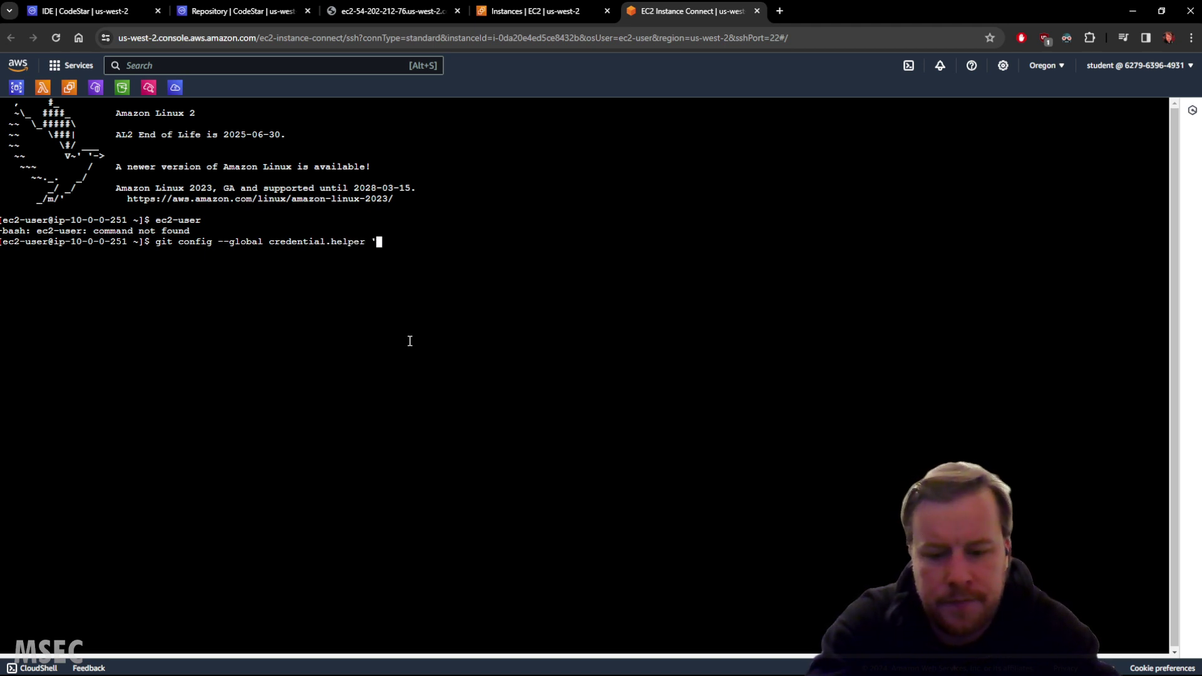
type(" --")
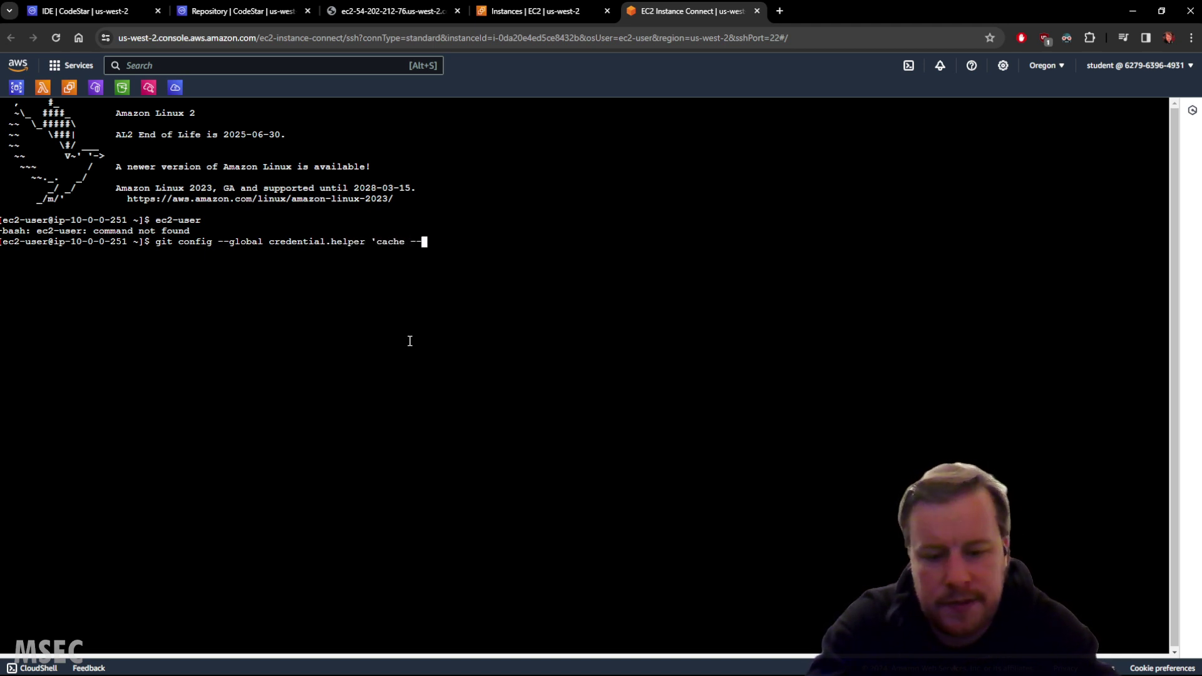
type("timeout")
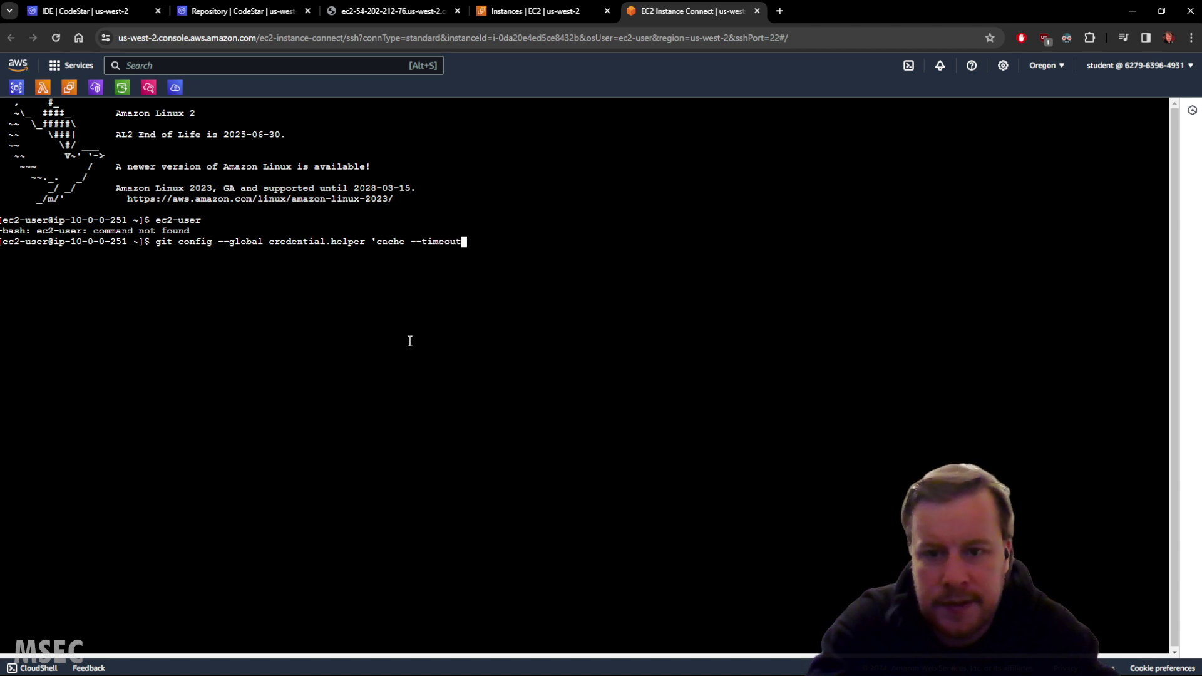
type("=10800")
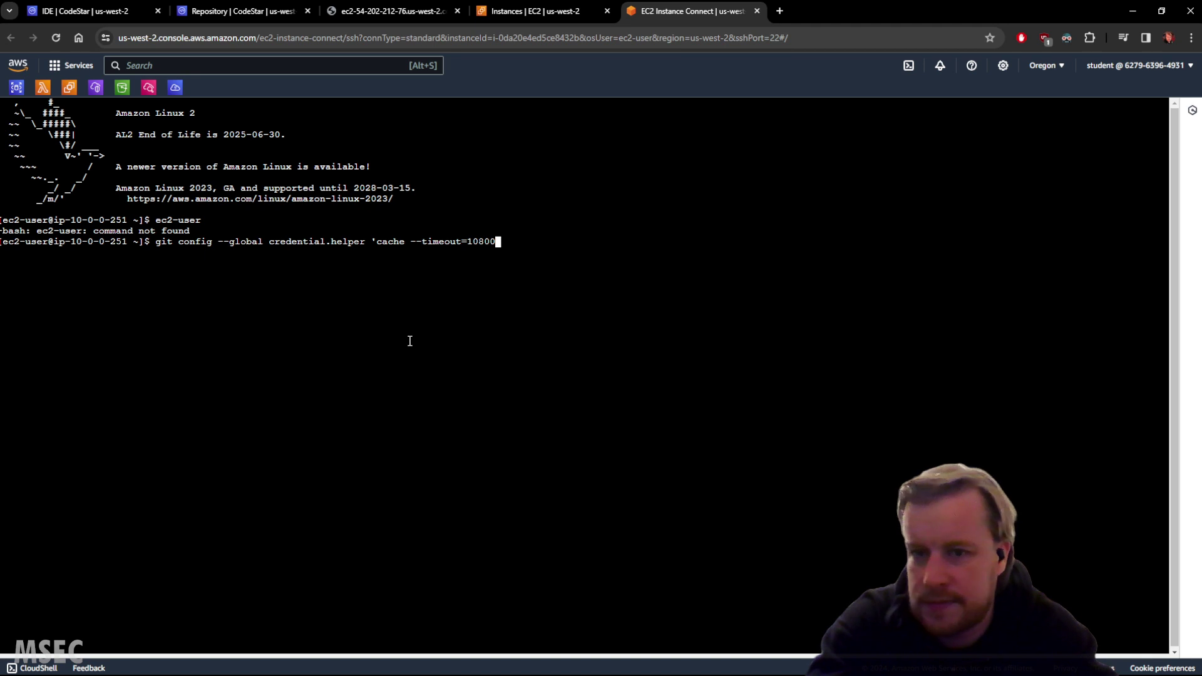
type("'")
key("Return")
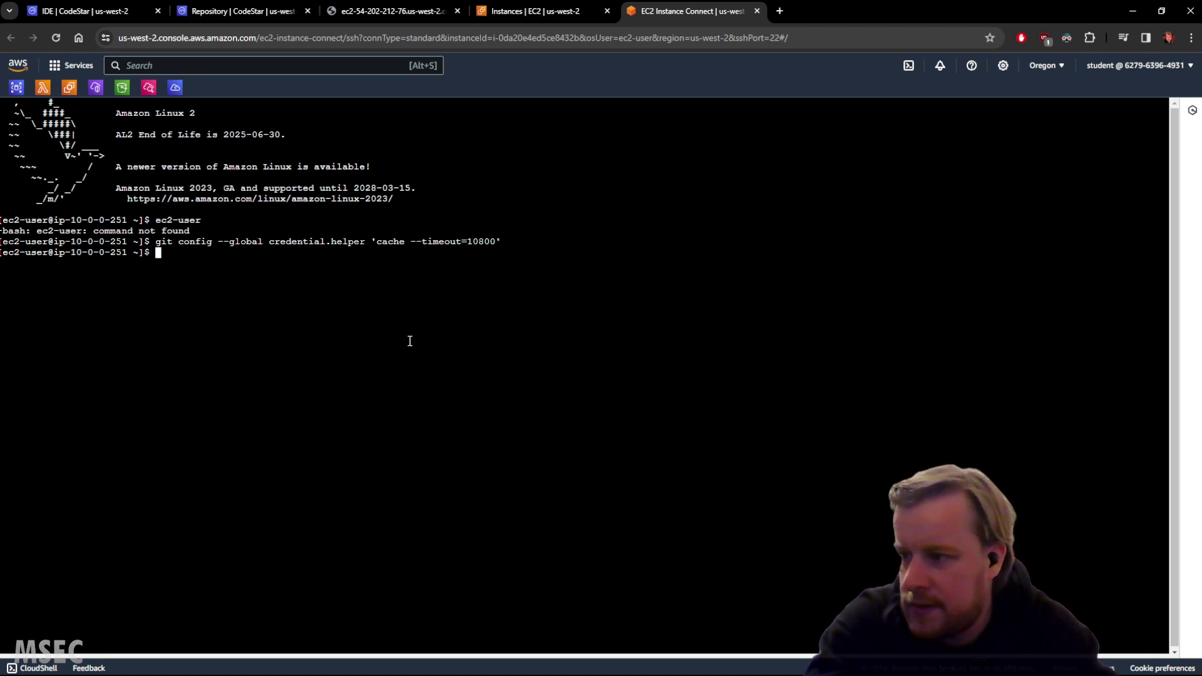
Step: Reuse the previous command to set Git's global user.name to "student"
key("Up")
key("BackSpace")
key("BackSpace")
key("BackSpace")
key("BackSpace")
key("BackSpace")
key("BackSpace")
key("BackSpace")
key("BackSpace")
key("BackSpace")
key("BackSpace")
key("BackSpace")
key("BackSpace")
key("BackSpace")
key("BackSpace")
key("BackSpace")
key("BackSpace")
key("BackSpace")
key("BackSpace")
key("BackSpace")
key("BackSpace")
key("BackSpace")
key("BackSpace")
key("BackSpace")
key("BackSpace")
type("user.name \"student\"")
key("Return")
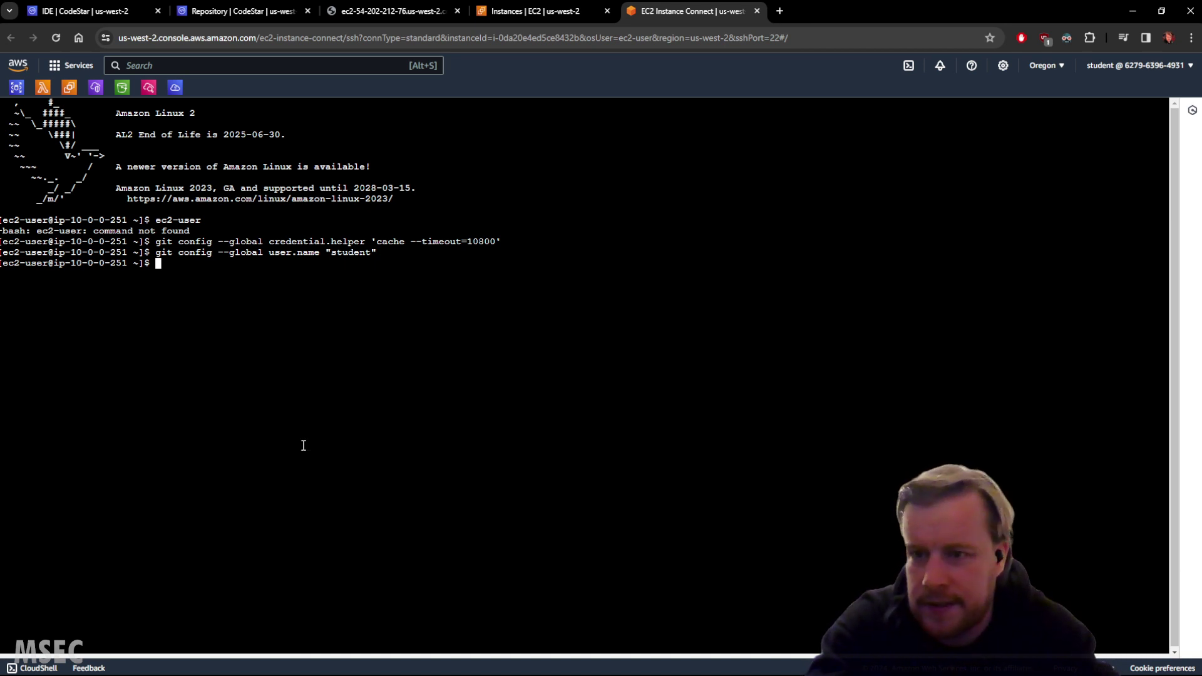
Step: Print the working directory, and start cloning the ca-app-msecms CodeCommit repository with git clone and the copied HTTPS URL
type("pwd")
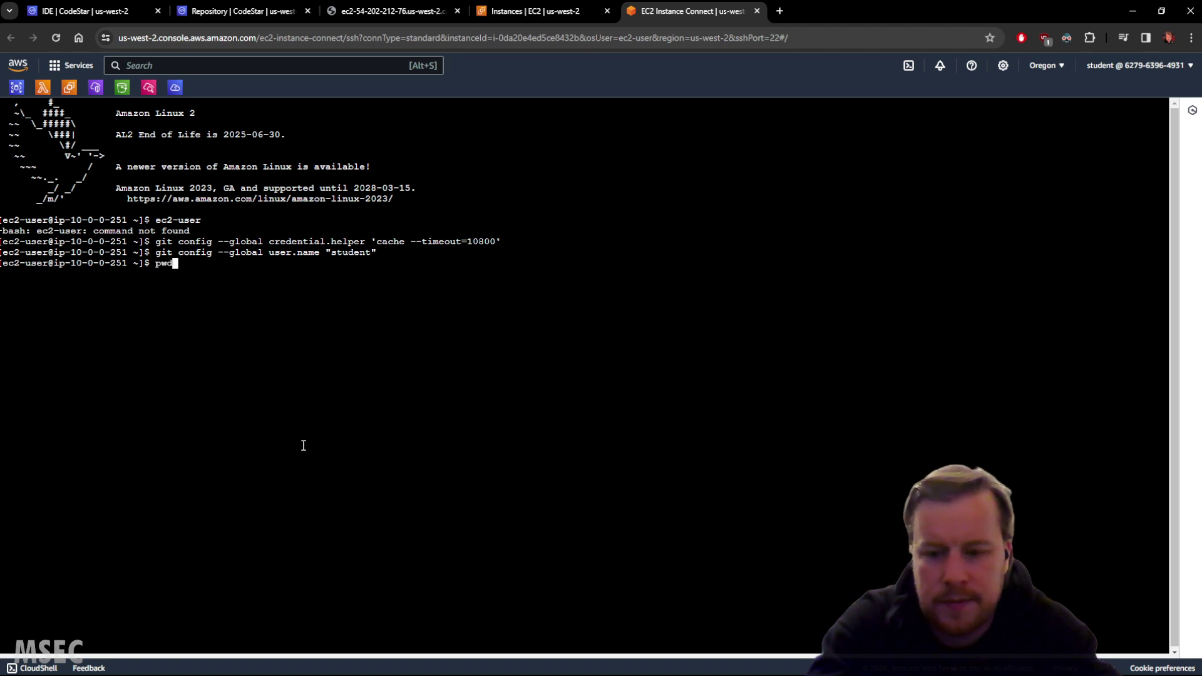
key("Return")
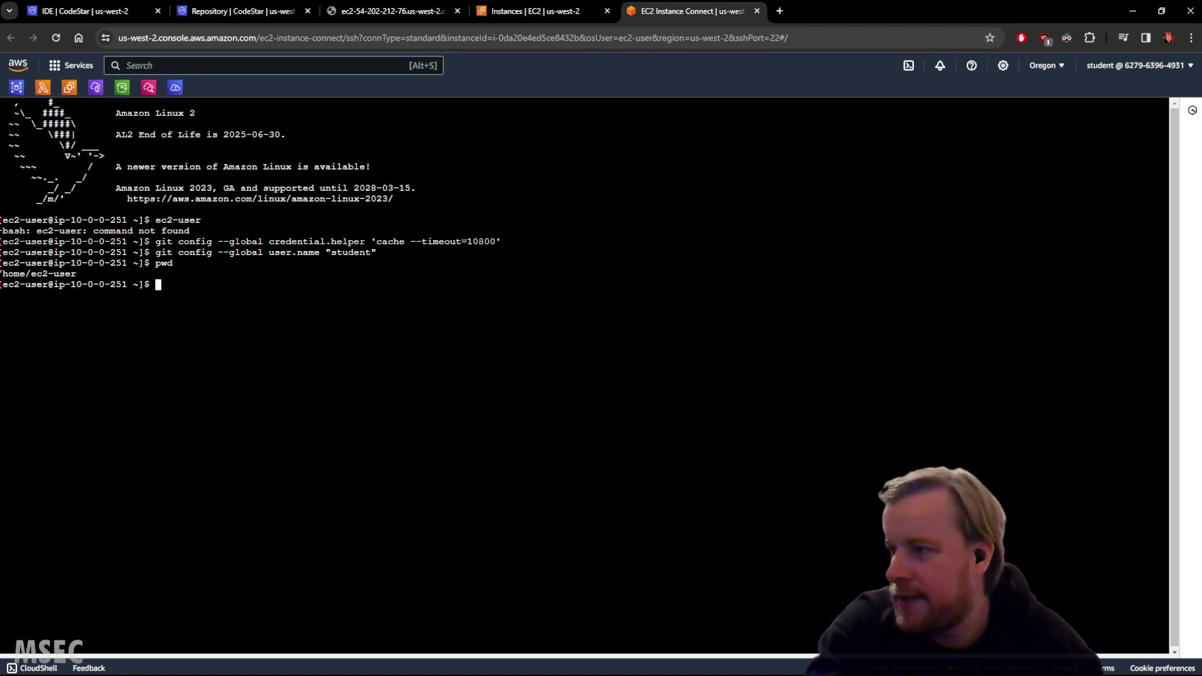
type("git clone")
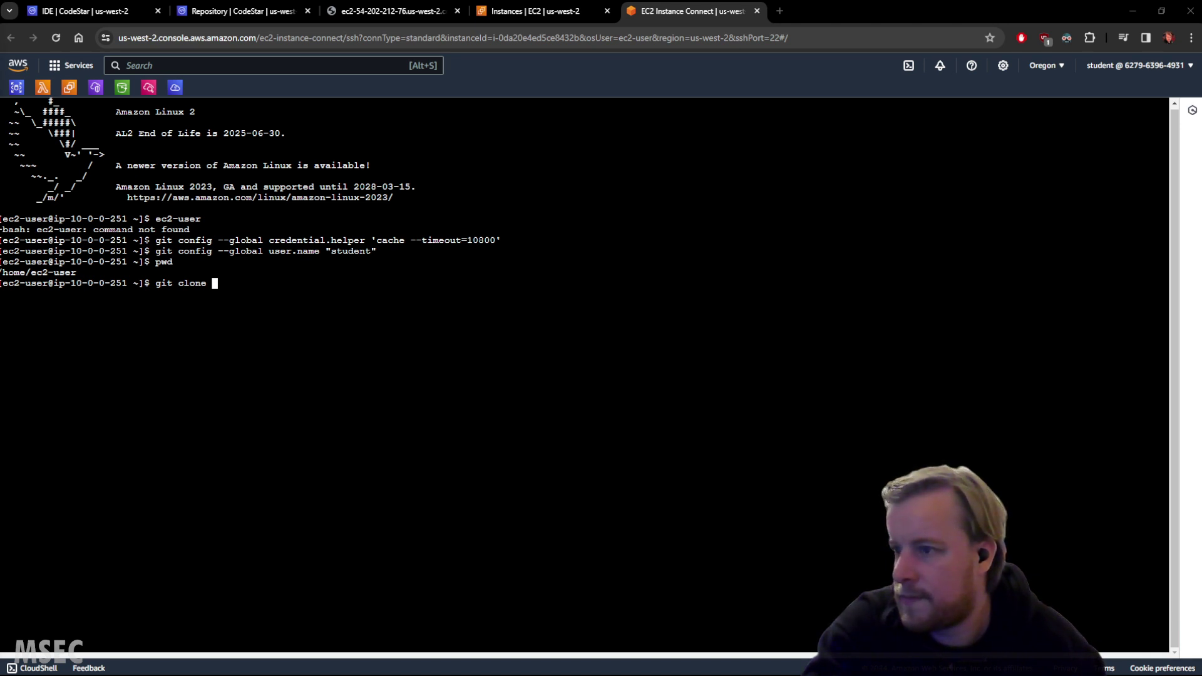
right_click(384, 284)
left_click(432, 408)
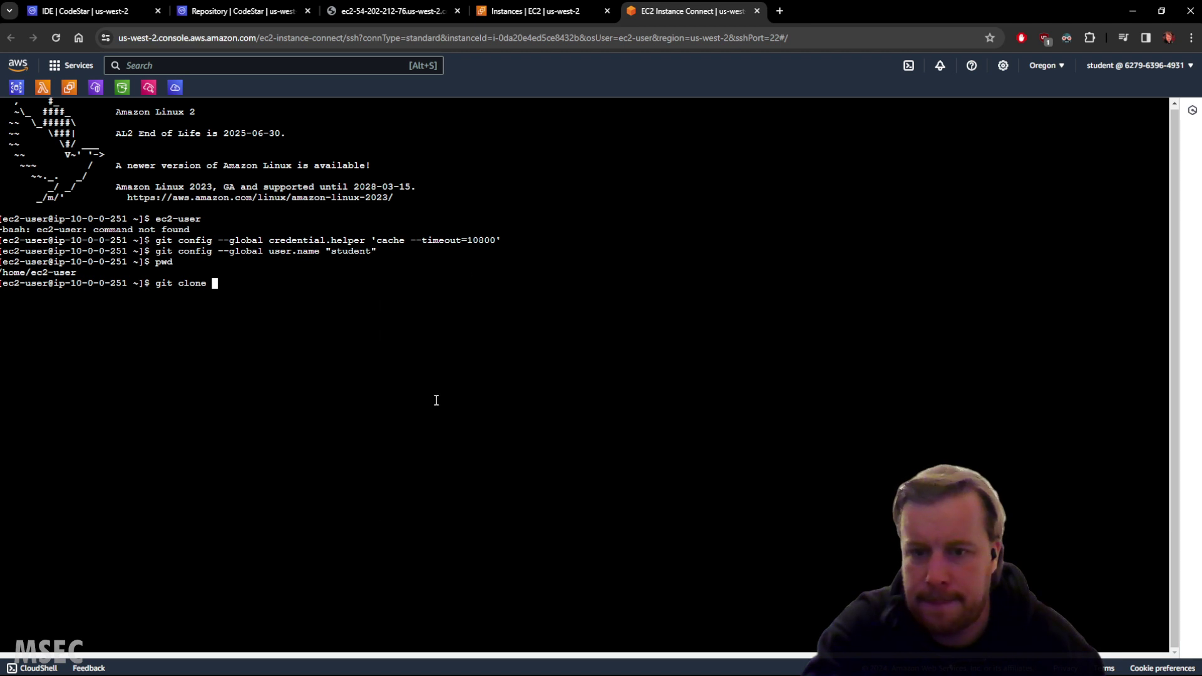
key("Return")
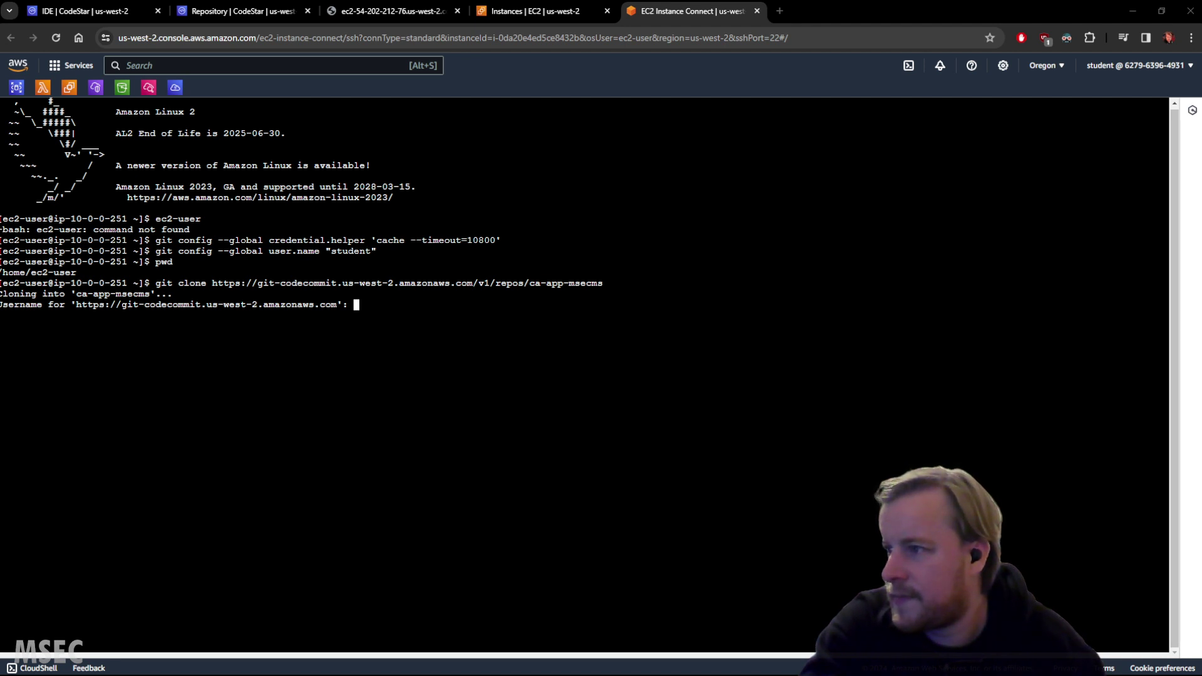
Step: Authenticate the clone by pasting the CodeCommit username and password at the terminal prompts
right_click(629, 370)
left_click(695, 182)
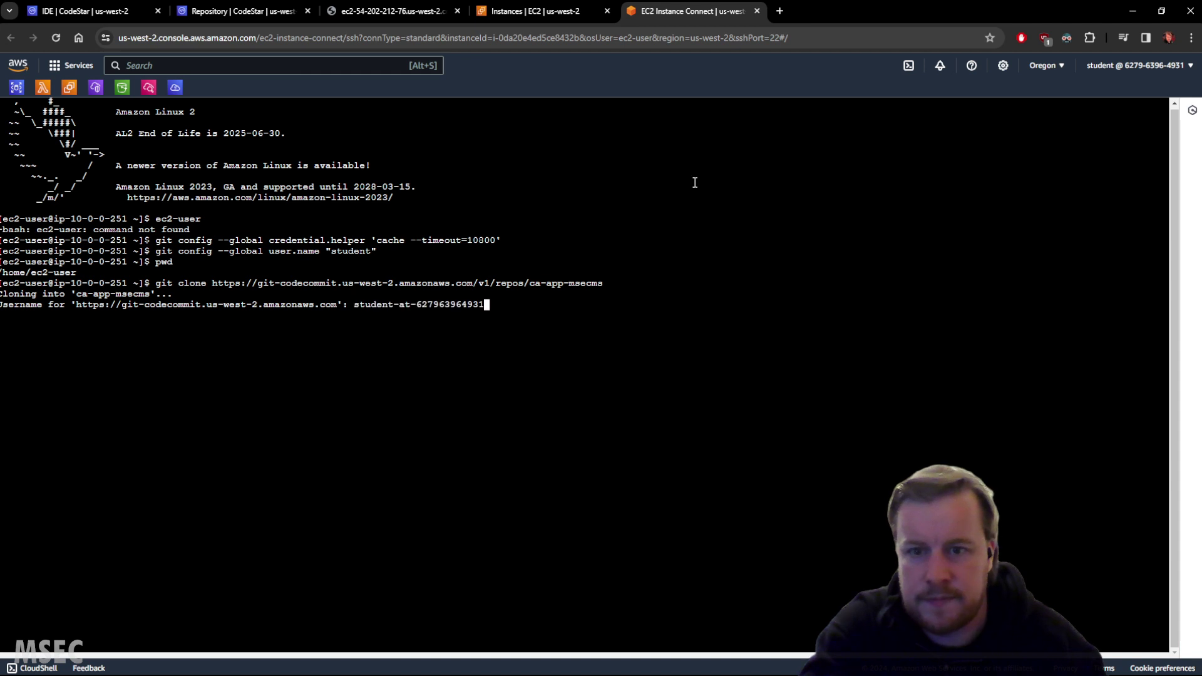
key("Return")
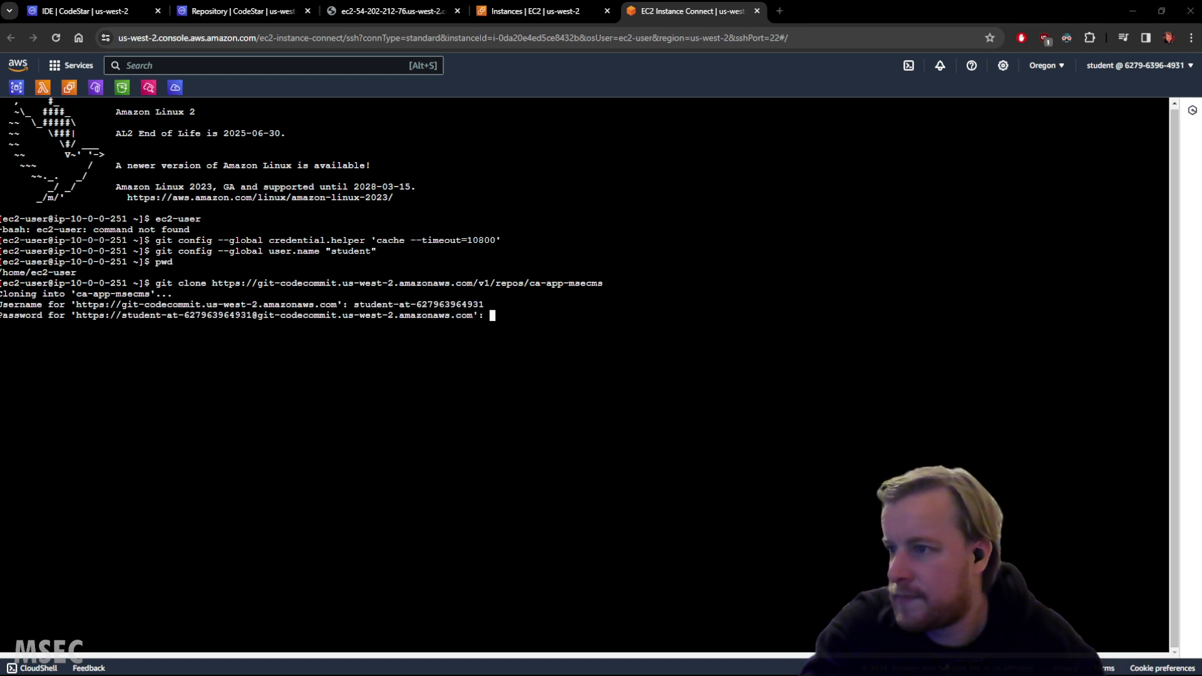
right_click(451, 377)
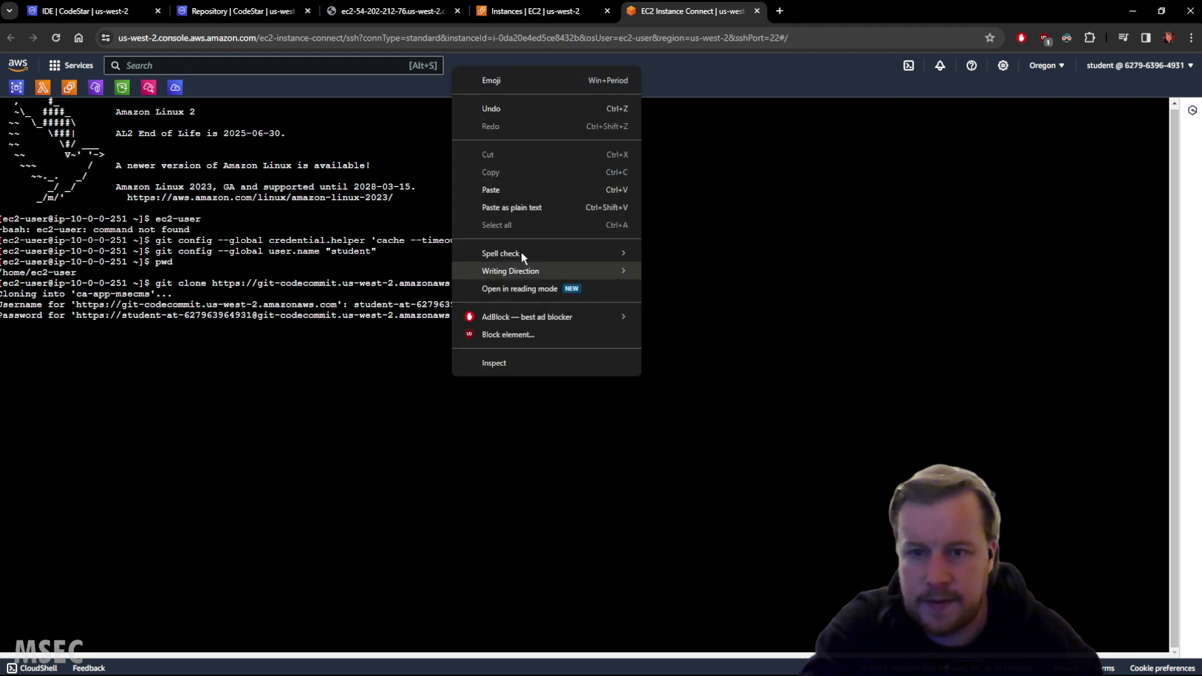
left_click(510, 187)
key("Return")
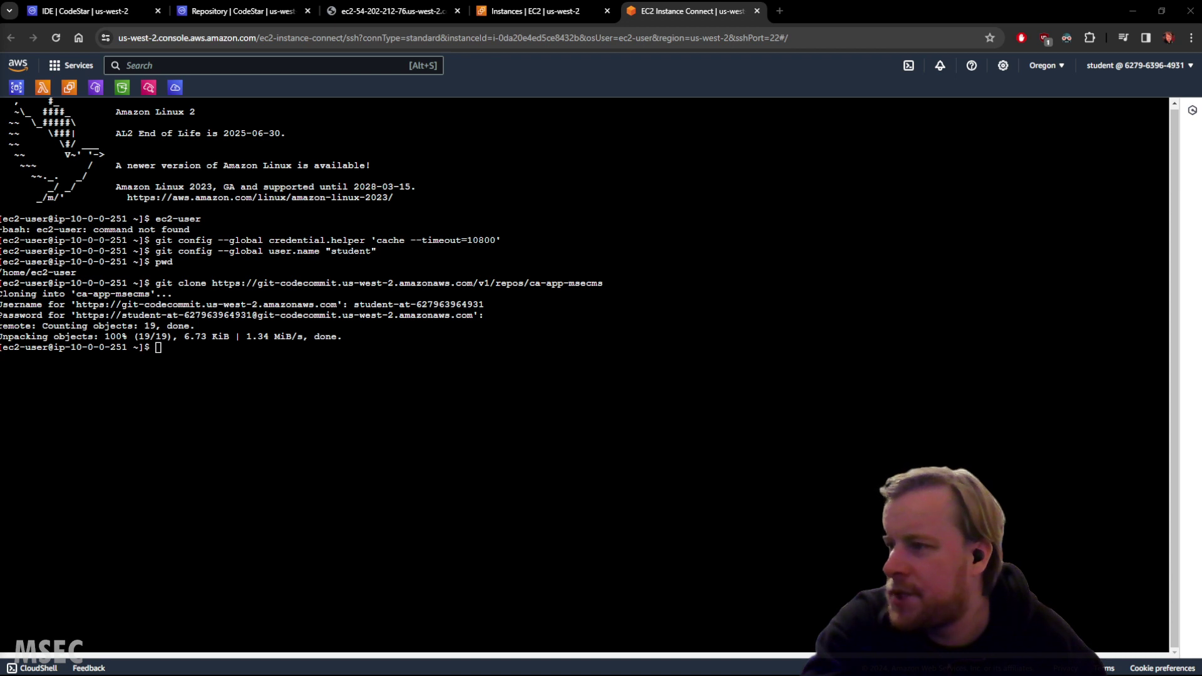
Step: Rename the cloned ca-app-msecms directory to ca-app with mv, and list the home directory
left_click(293, 458)
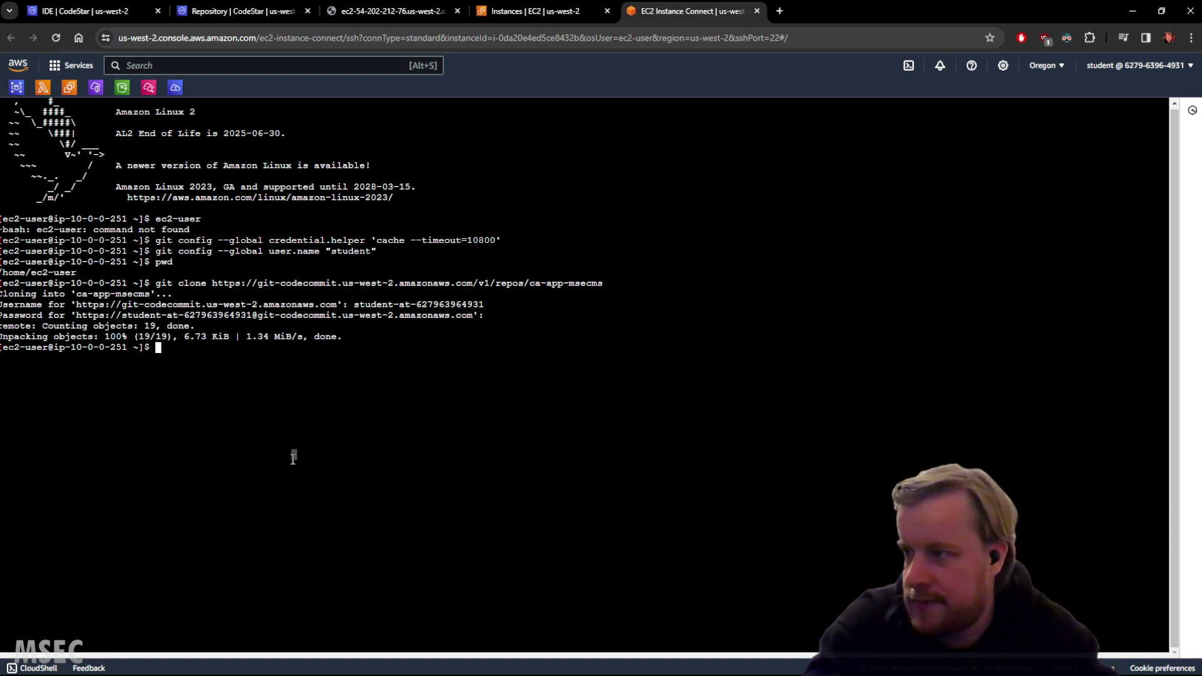
type("mv ")
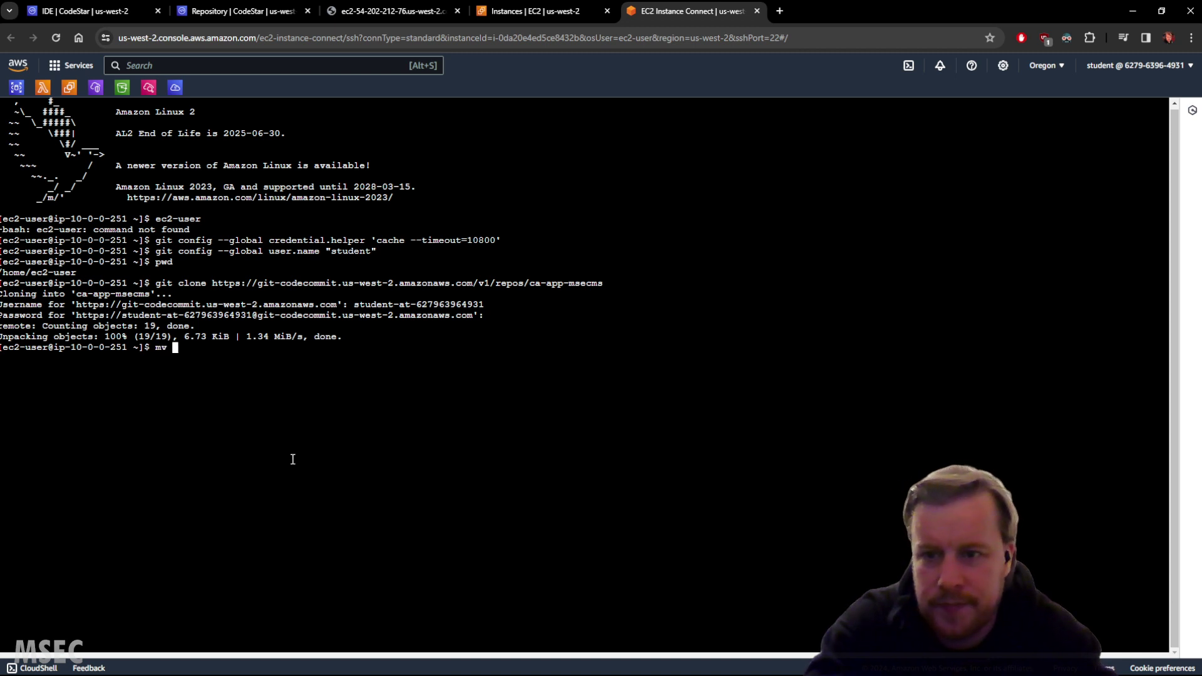
type("ca")
key("Tab")
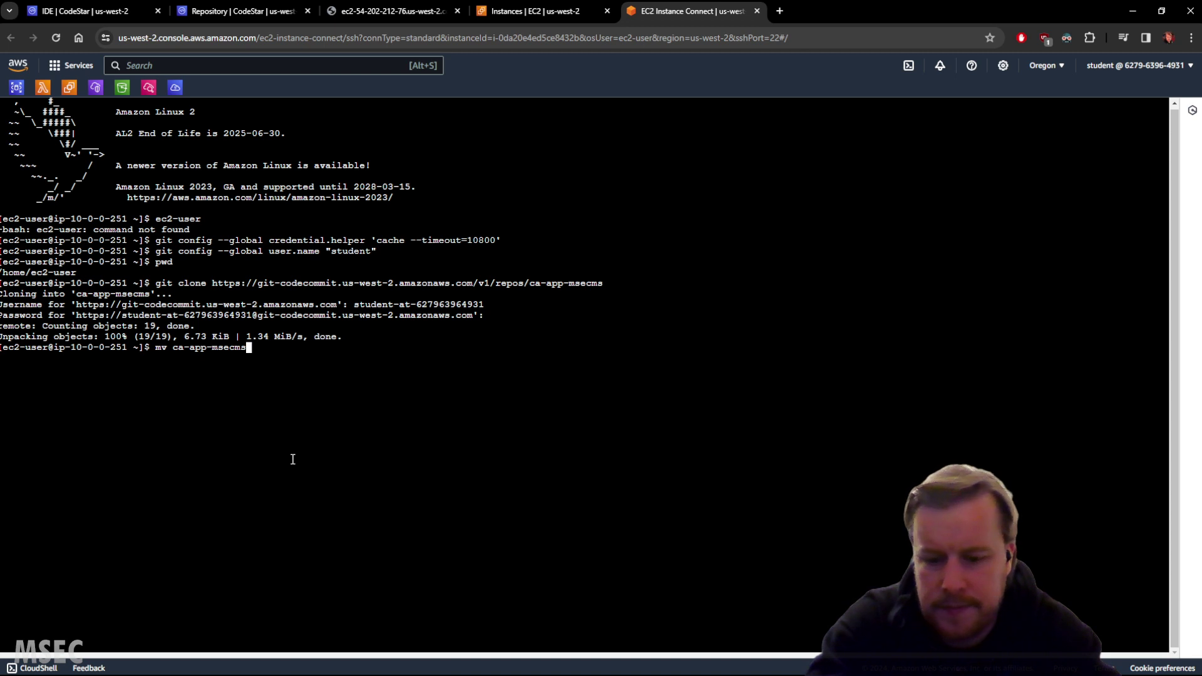
type("ca-app")
key("Return")
type("ls")
key("Return")
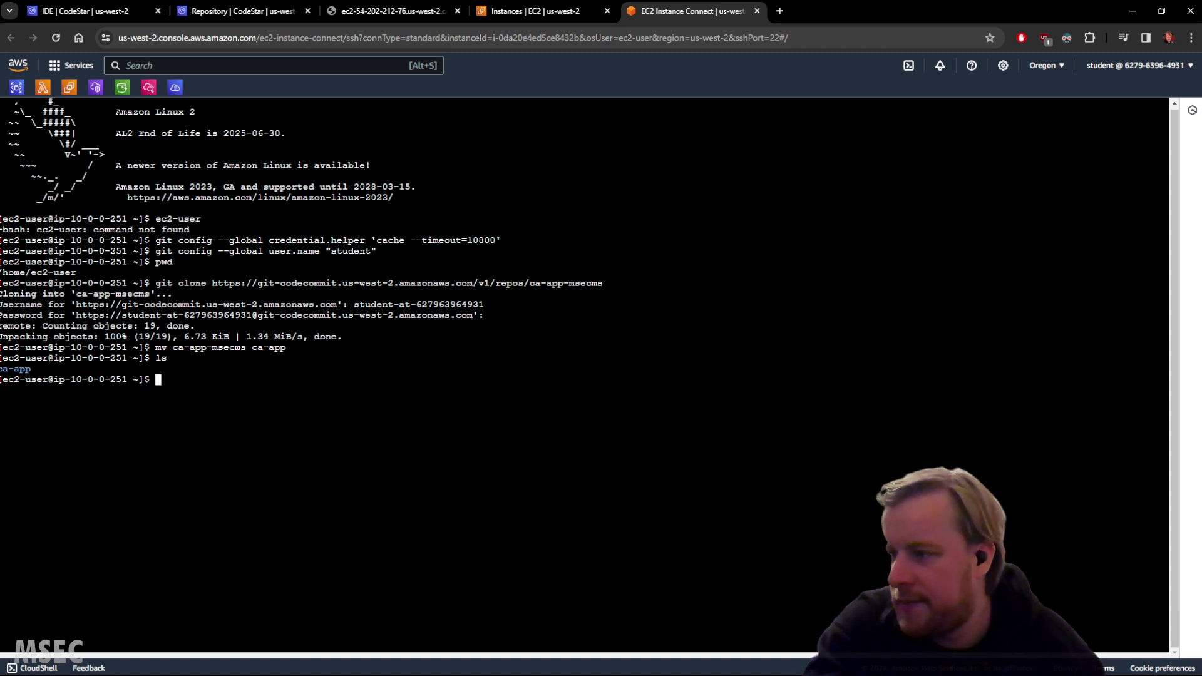
Step: Change into the ca-app directory and list its contents with ls and ls -la, examining the cloned files
type("cd ")
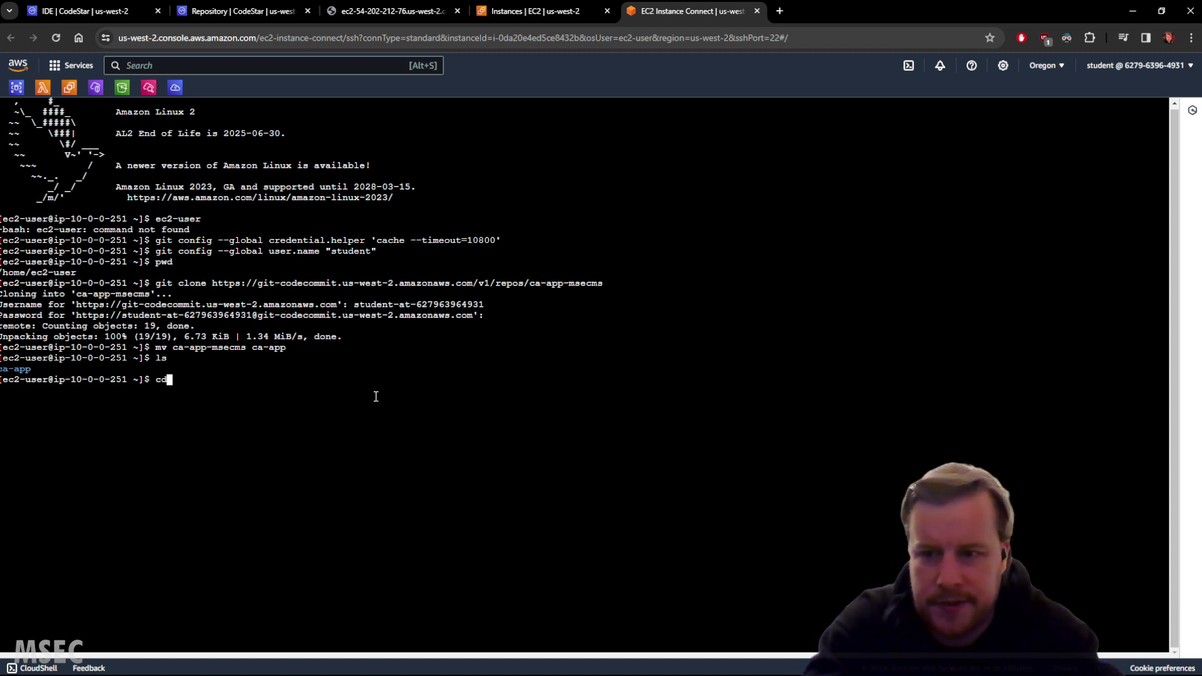
type("ca")
key("Tab")
key("Return")
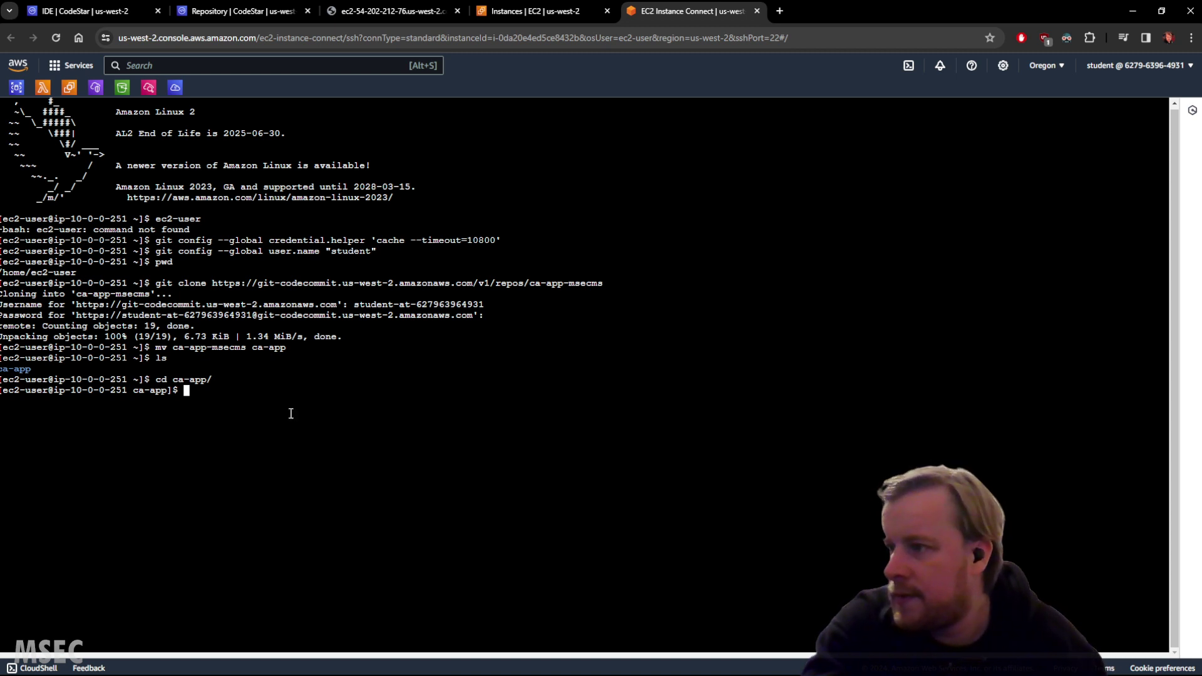
type("ls")
key("Return")
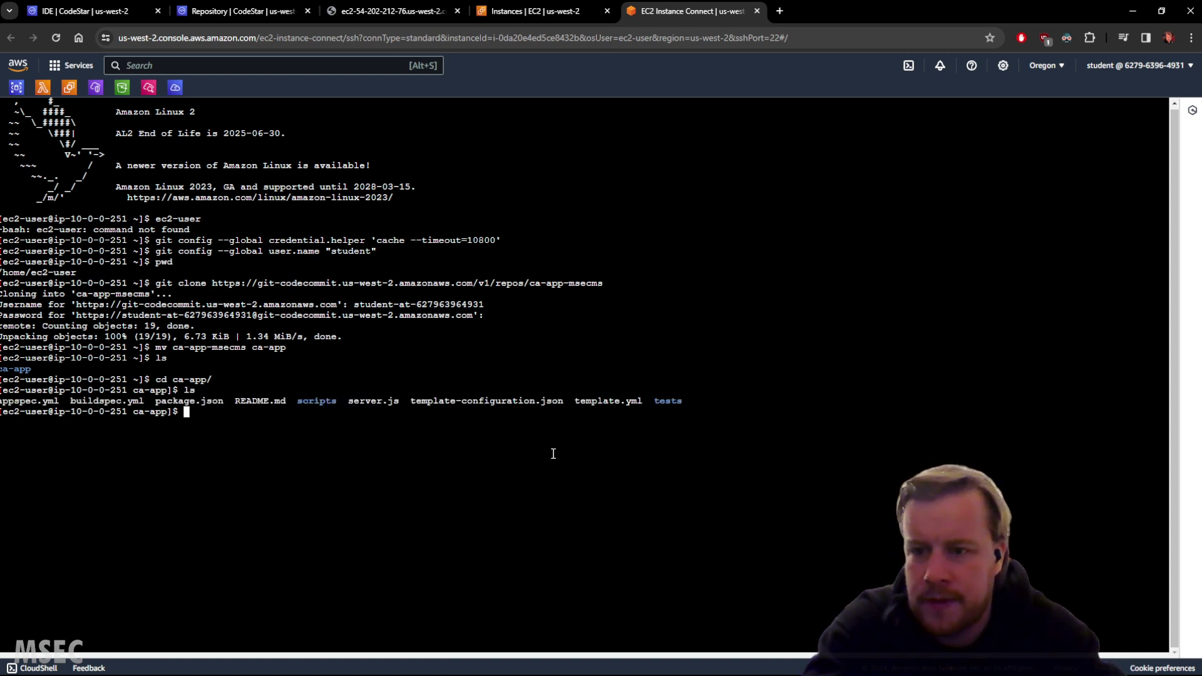
type("ls -la")
key("Return")
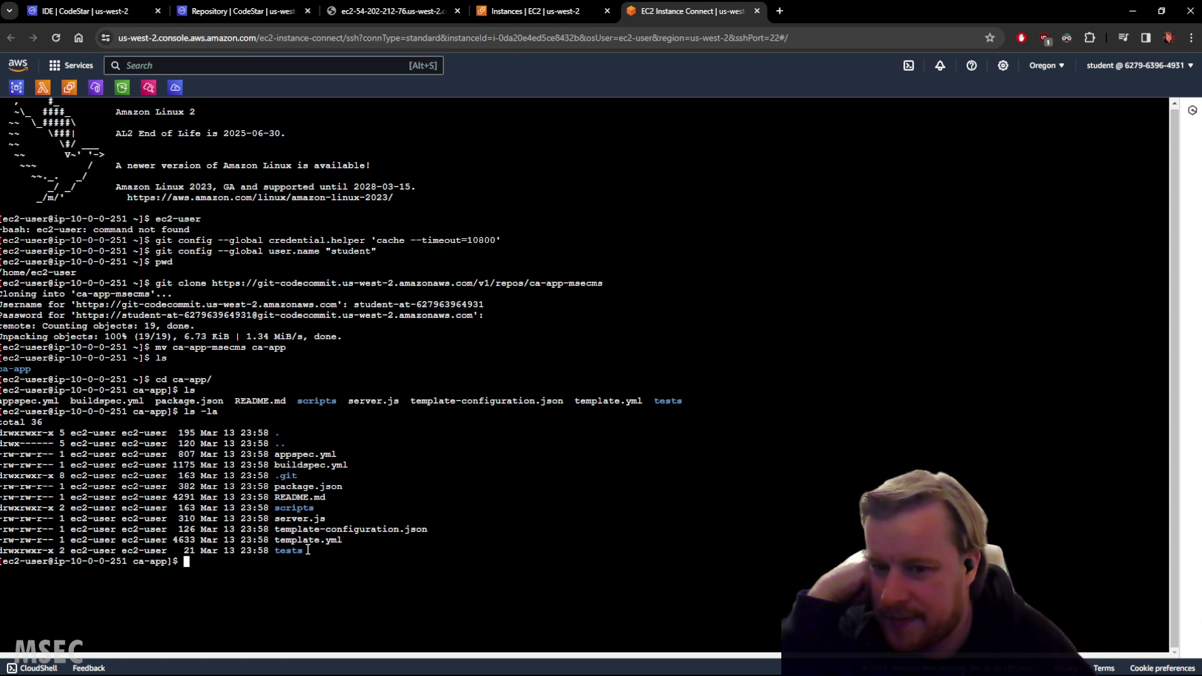
left_click_drag(309, 551, 286, 443)
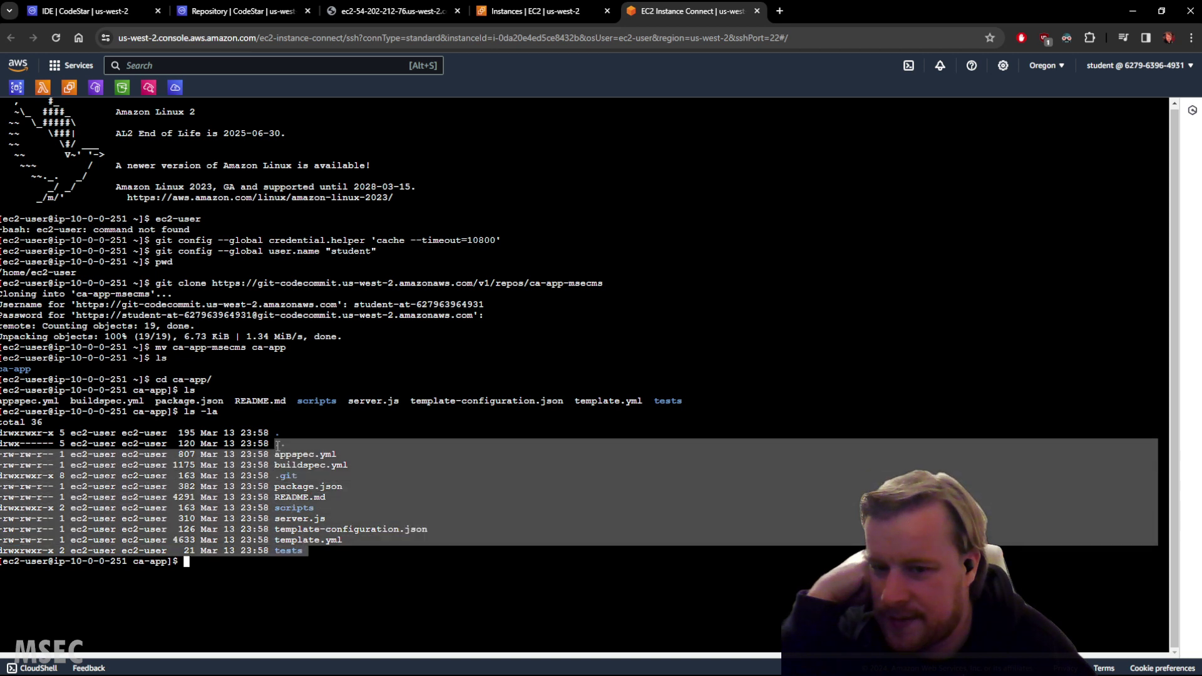
left_click(286, 443)
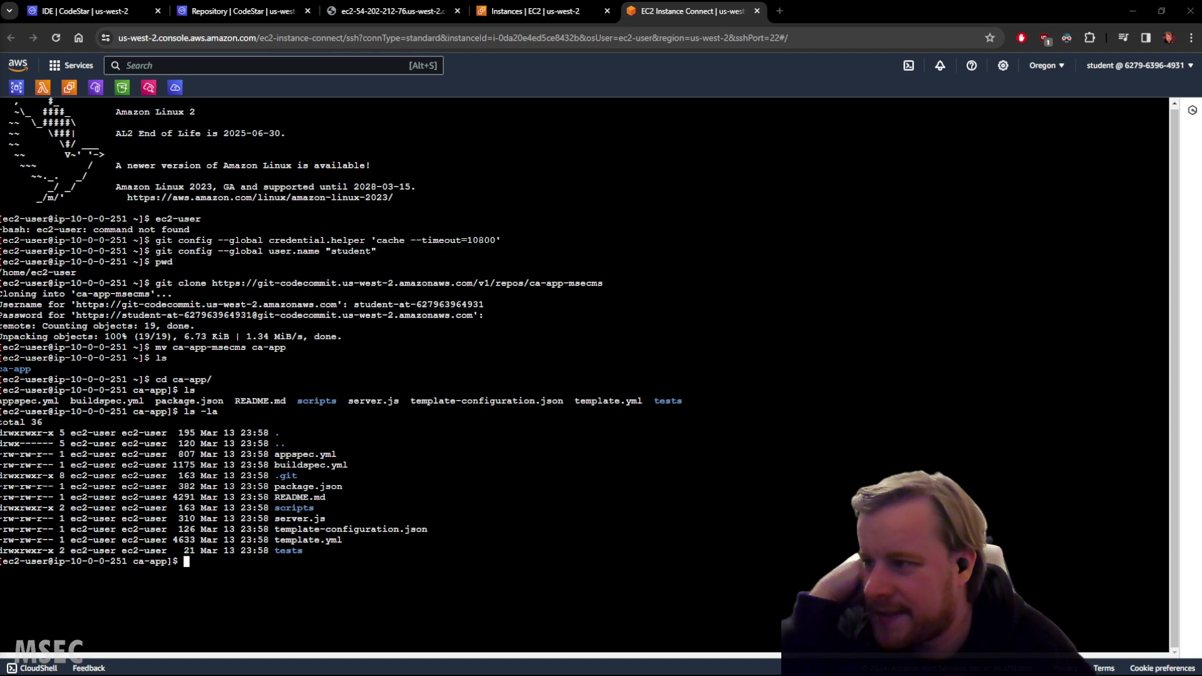
left_click(396, 492)
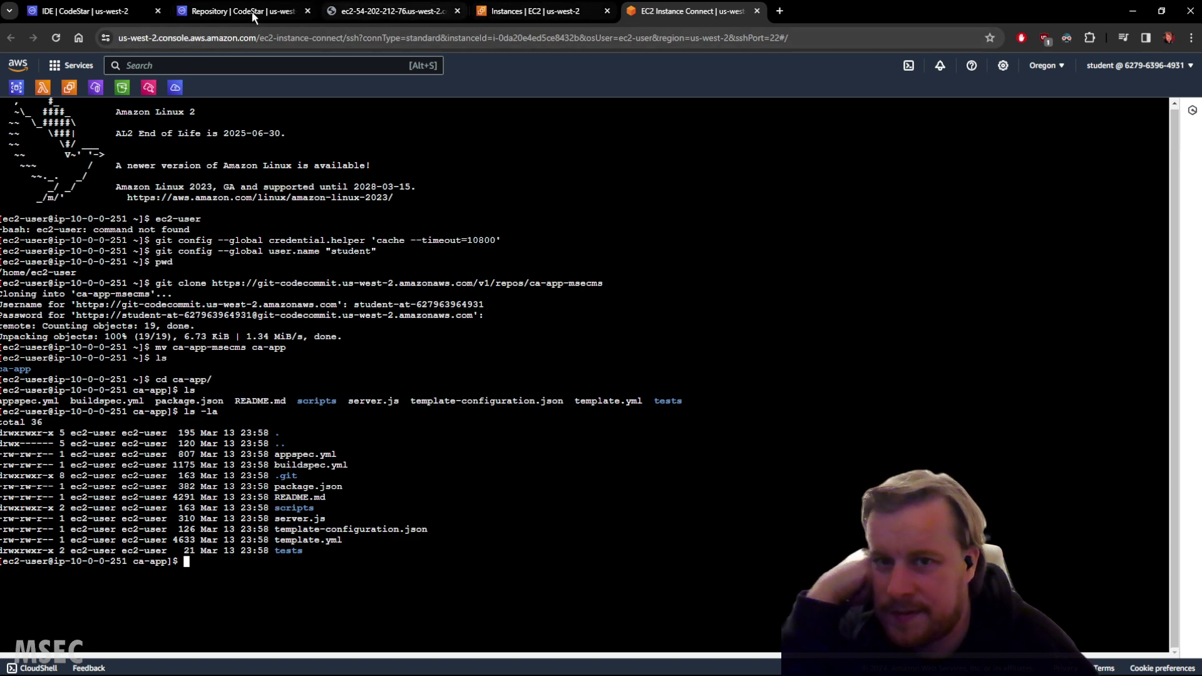
Step: Open the project's code in AWS CodeCommit from the CodeStar IDE page, and close the old CodeStar Repository page
left_click(85, 13)
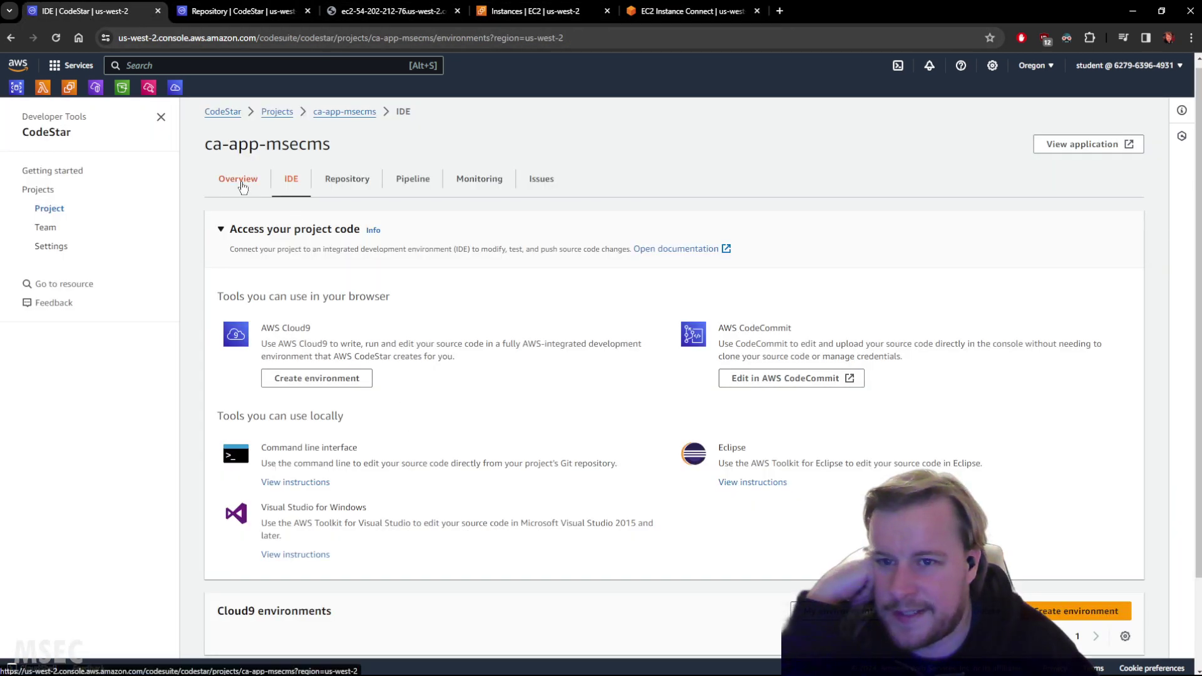
left_click(783, 378)
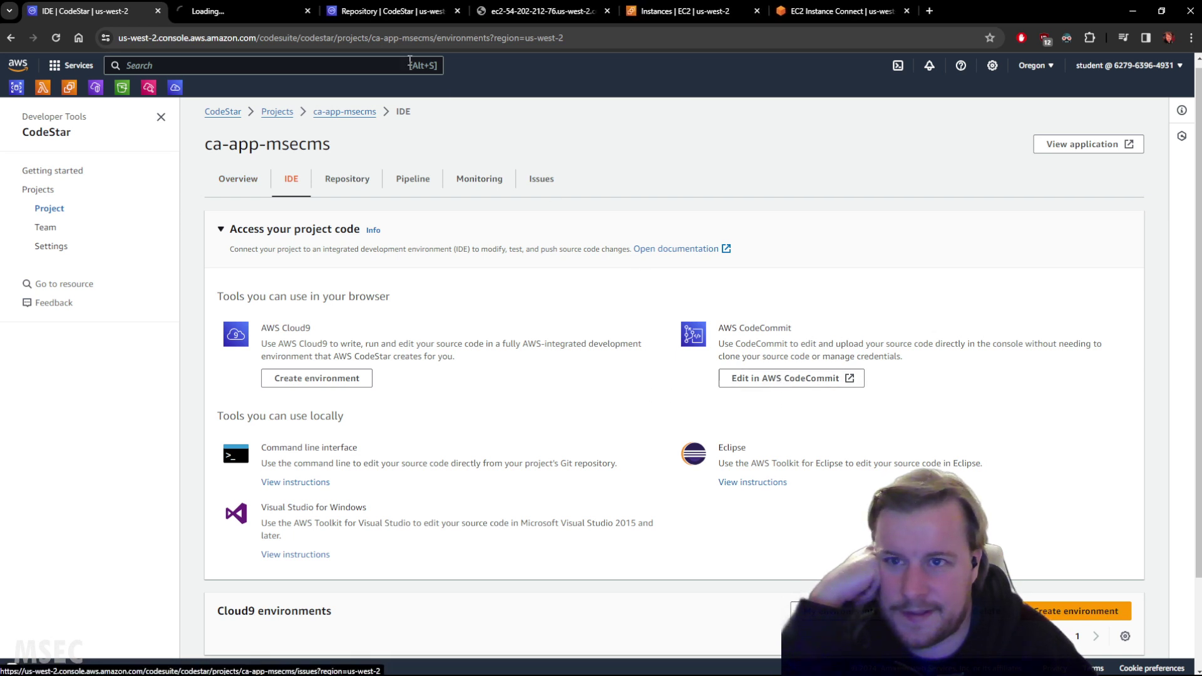
left_click(235, 12)
left_click(416, 13)
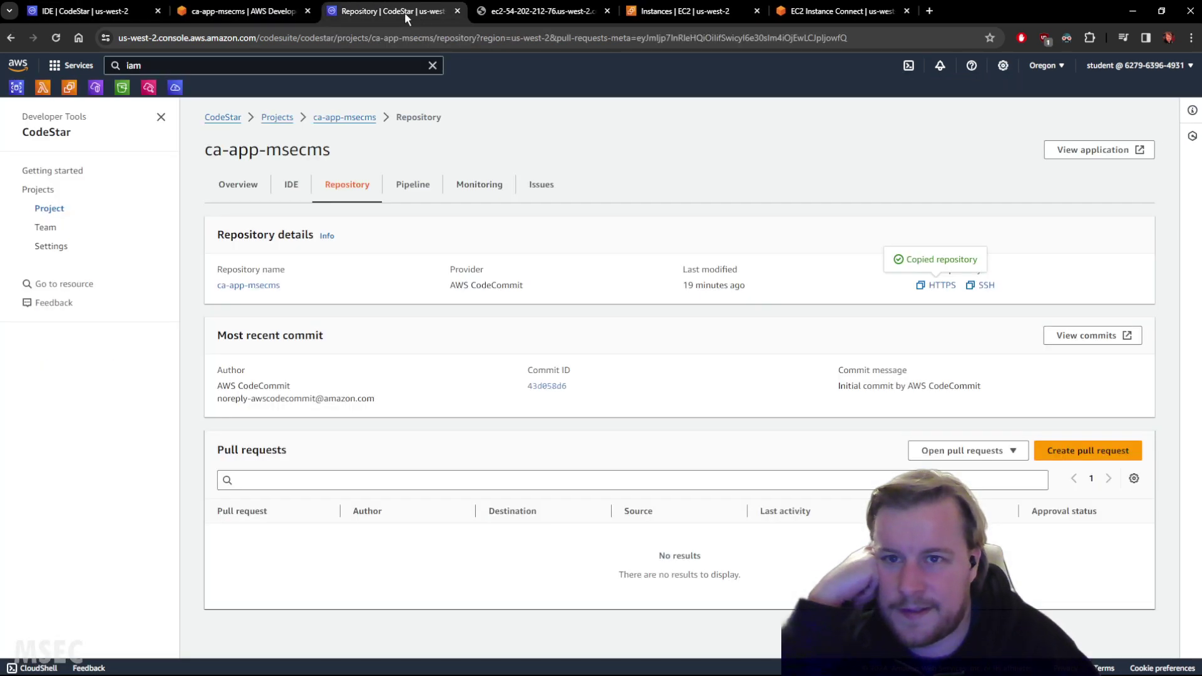
left_click(88, 12)
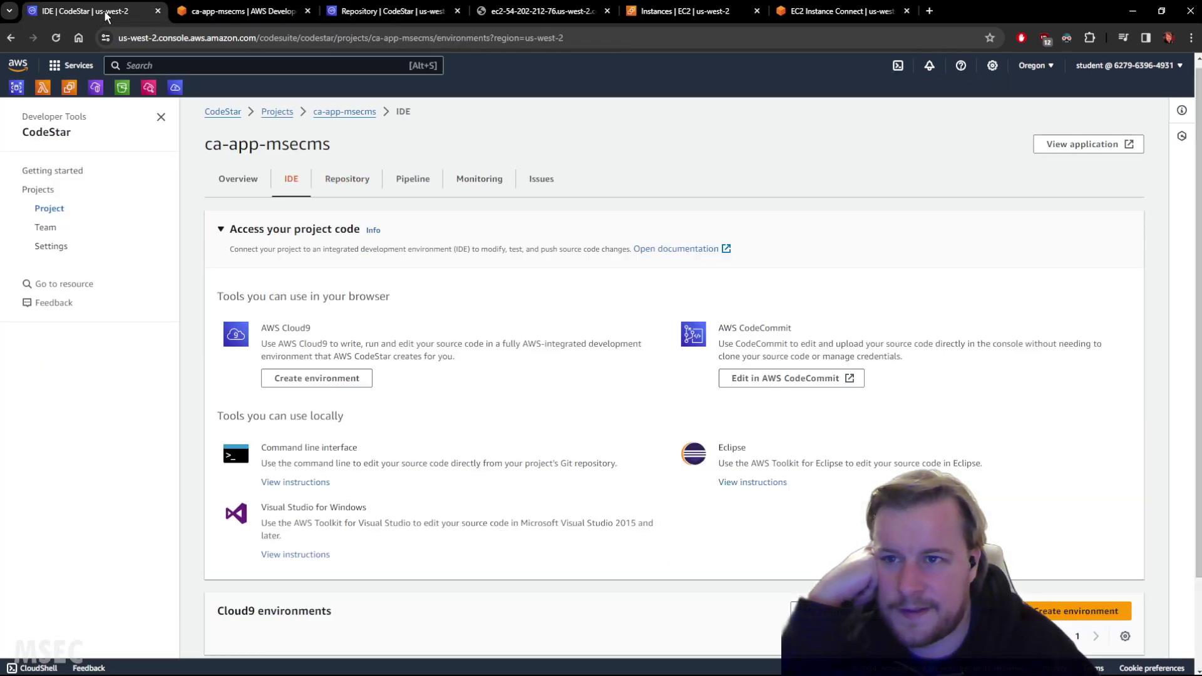
left_click(377, 13)
key("ctrl+w")
left_click(209, 12)
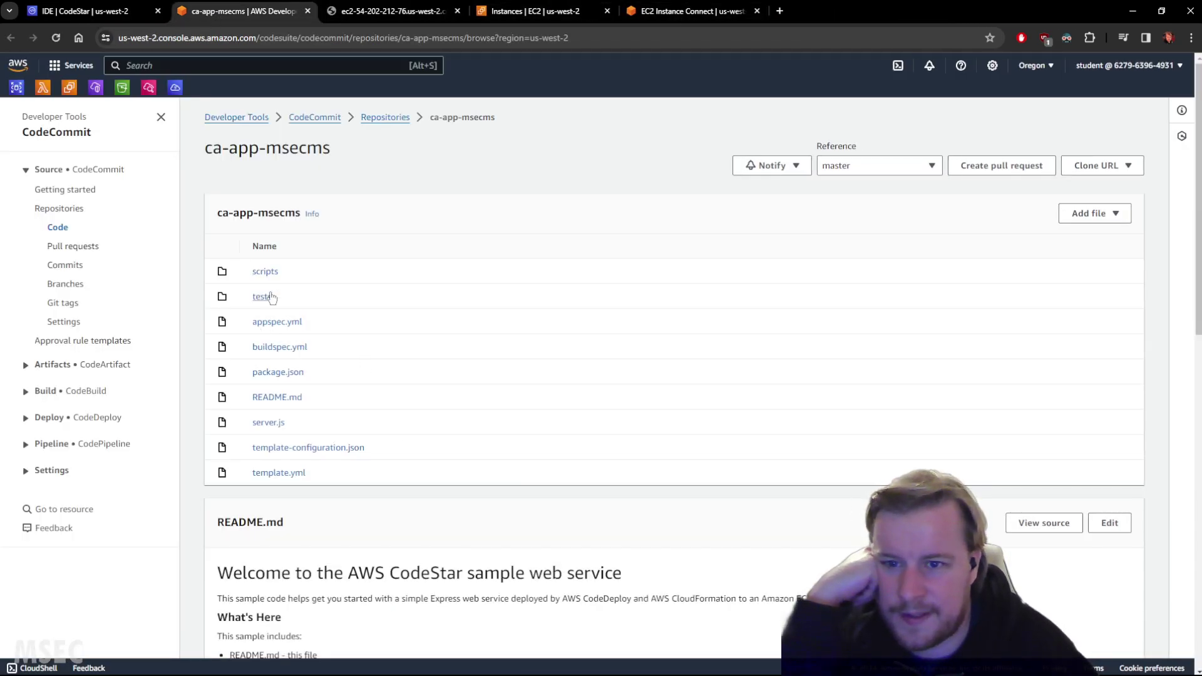
Step: Open appspec.yml in the ca-app-msecms repository and examine its file source and destination mappings
scroll(271, 298, "down", 1)
left_click(277, 272)
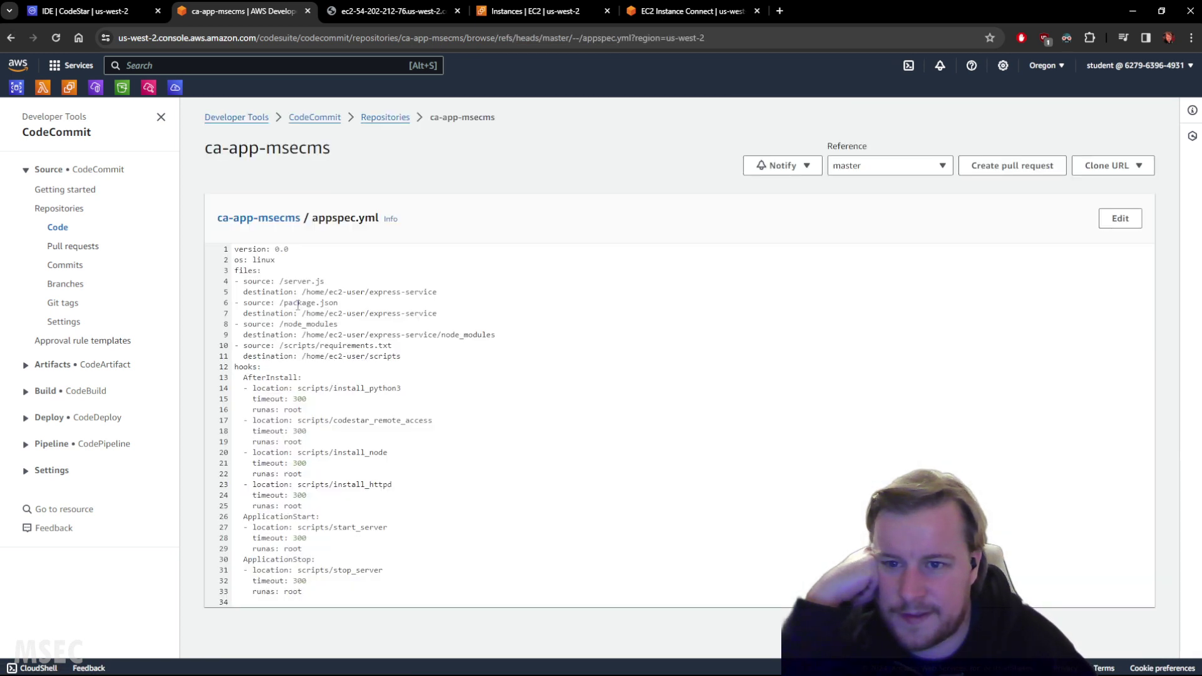
left_click_drag(329, 288, 443, 332)
left_click(429, 354)
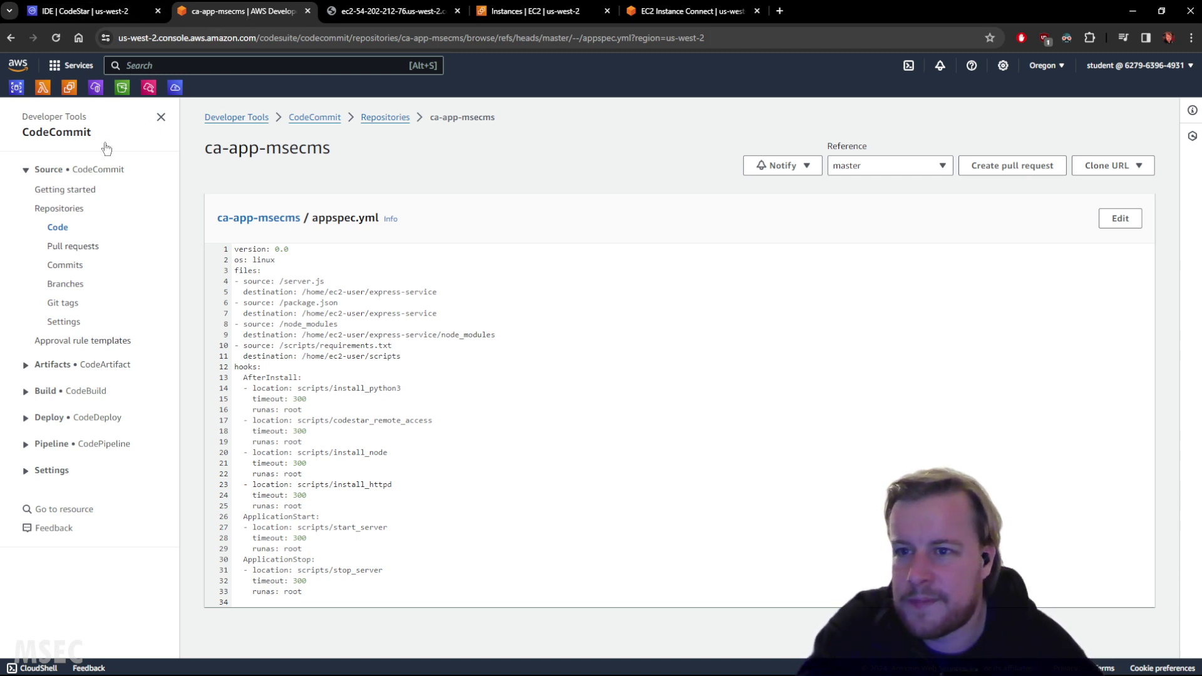
Step: Open the CodeStar home page separately from the existing project and start creating a new project
left_click(94, 11)
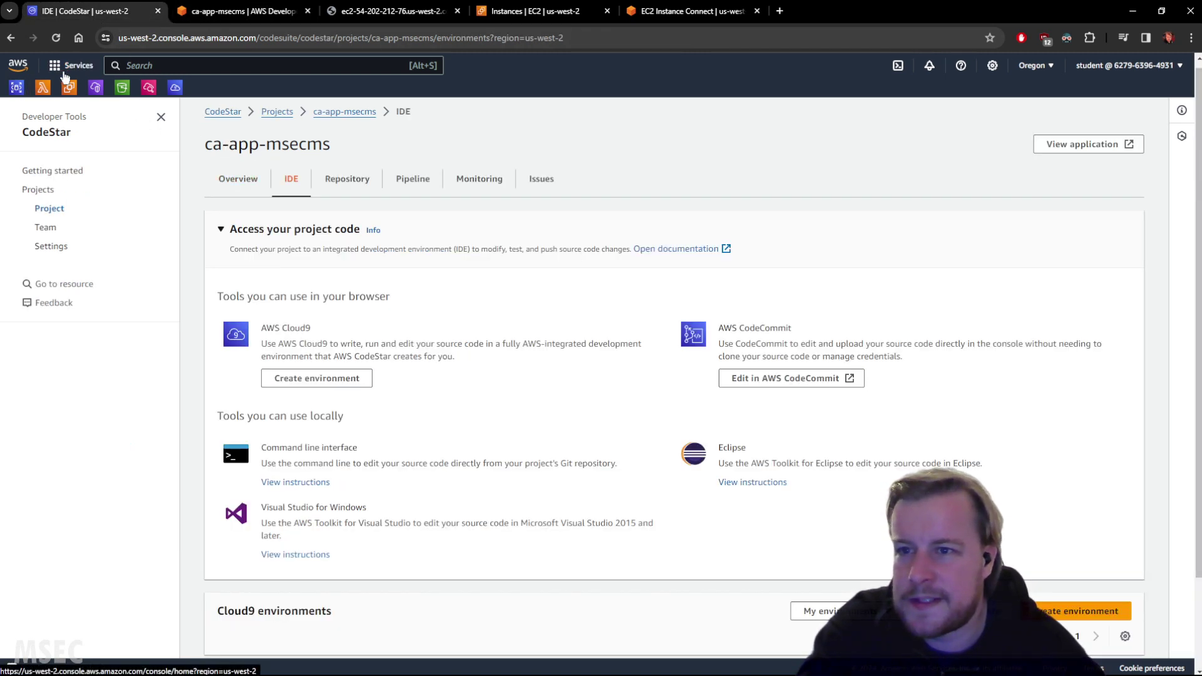
left_click(221, 113)
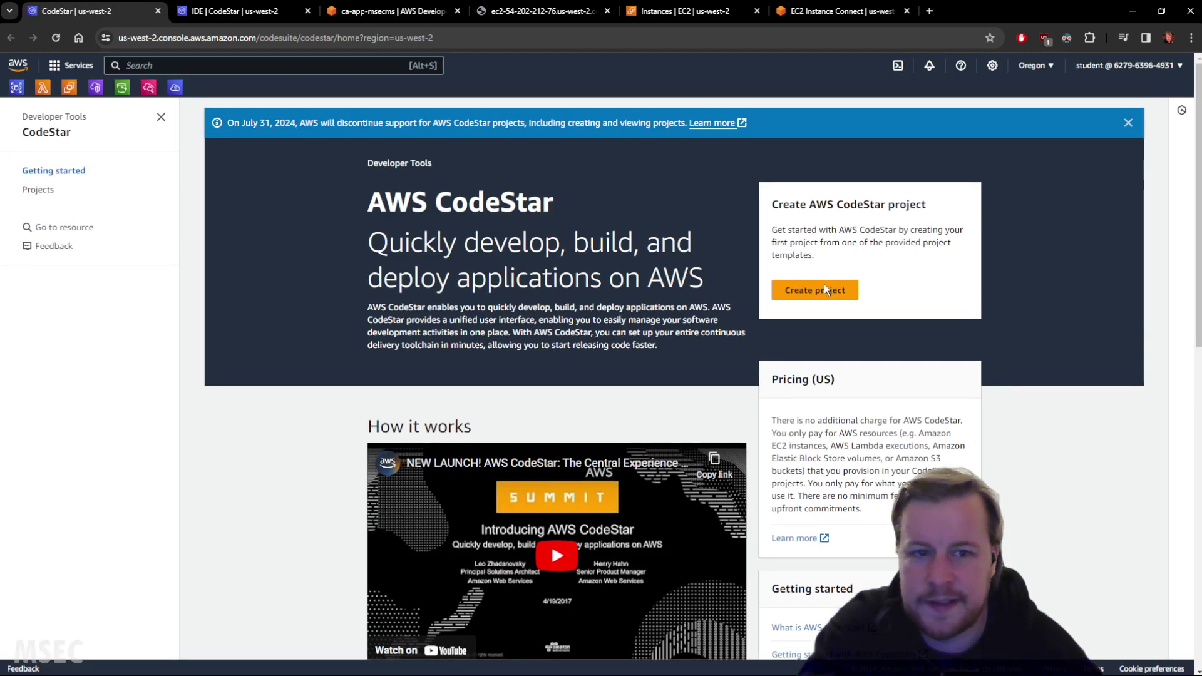
left_click(828, 276)
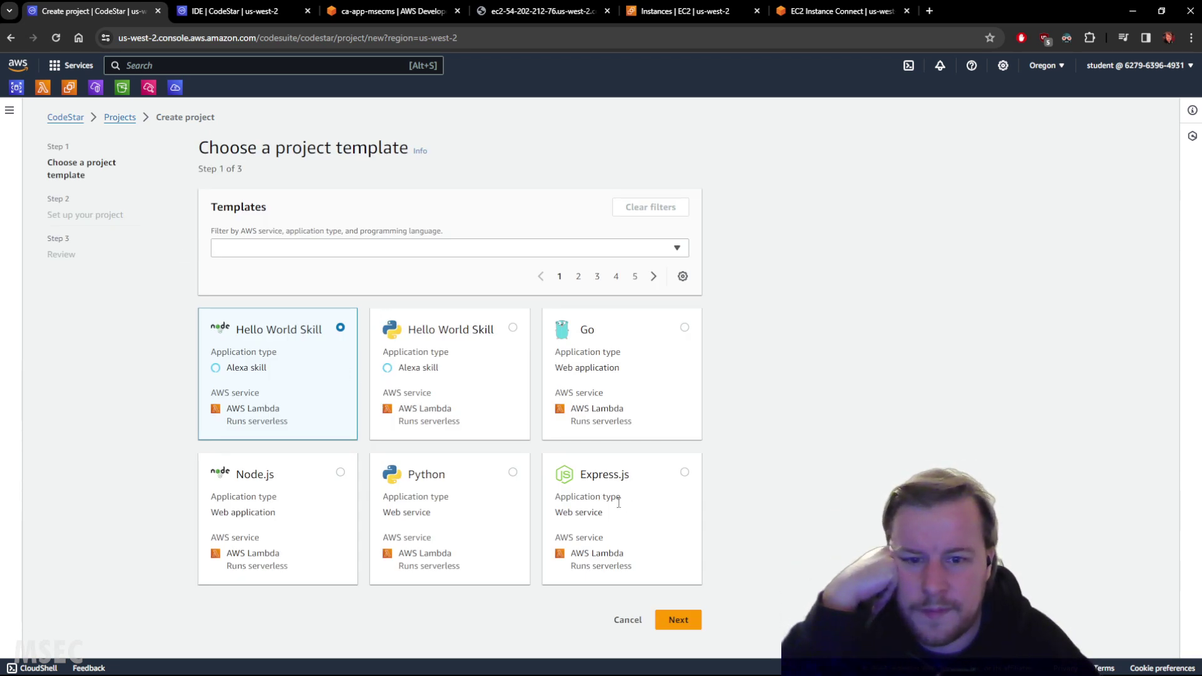
Step: Go to the second page of project templates and search the template filter options for "express"
left_click(653, 277)
left_click(441, 249)
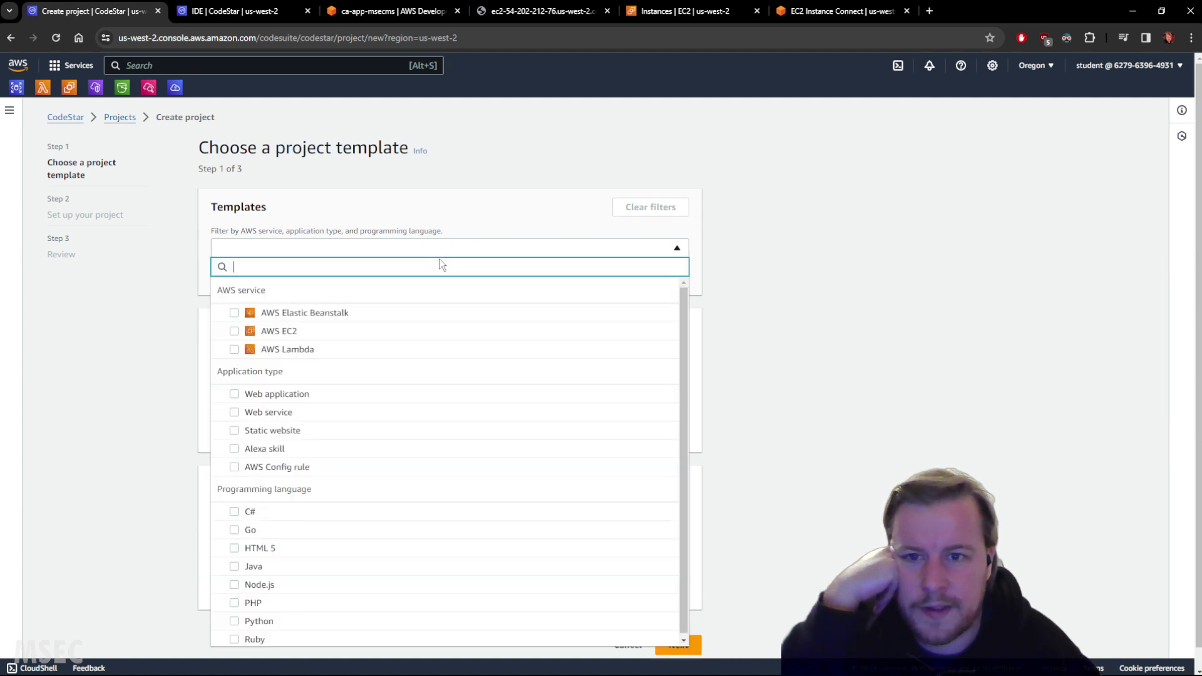
type("express")
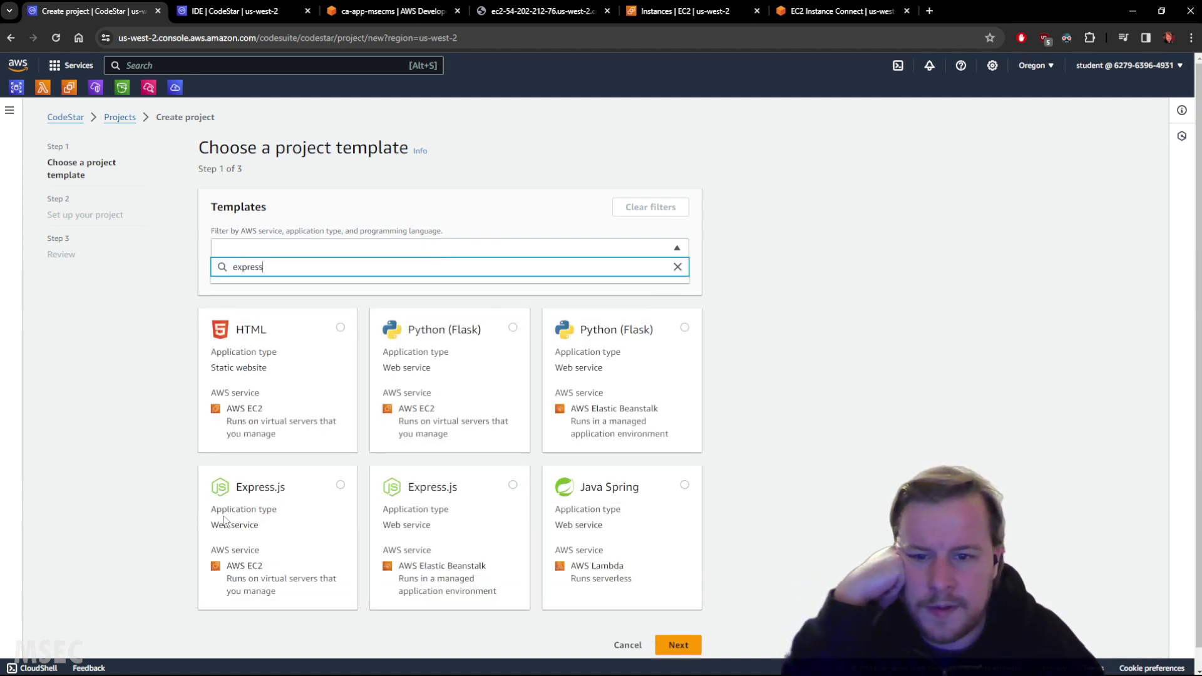
scroll(629, 523, "down", 1)
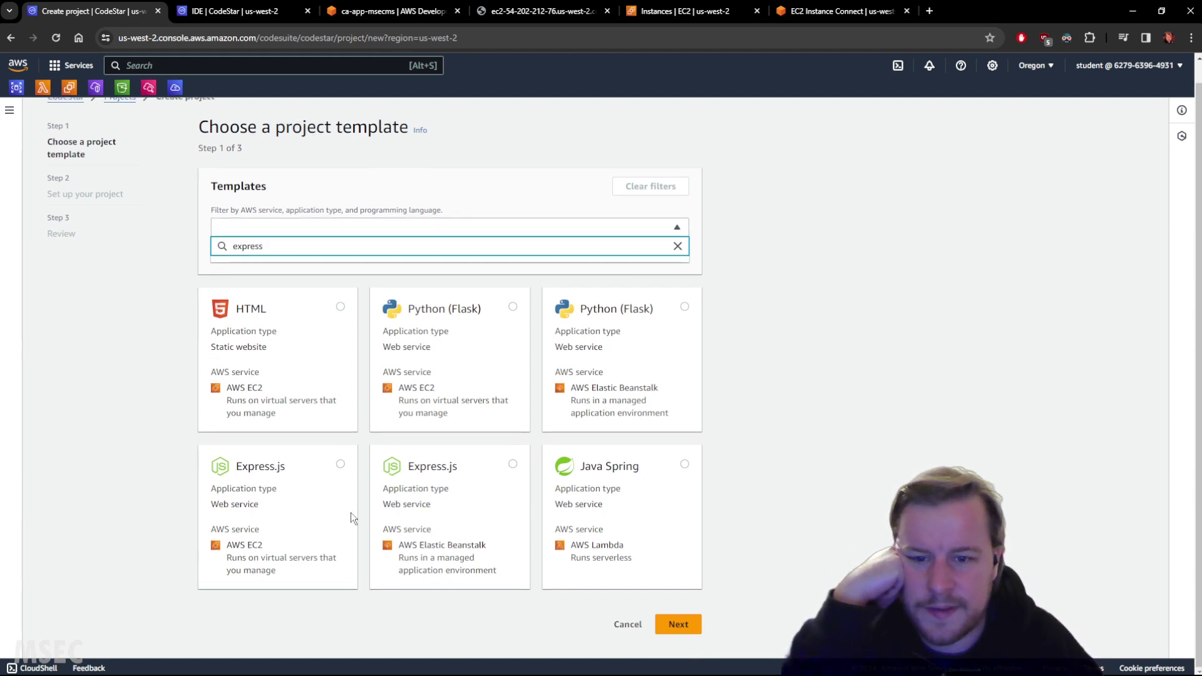
left_click(265, 516)
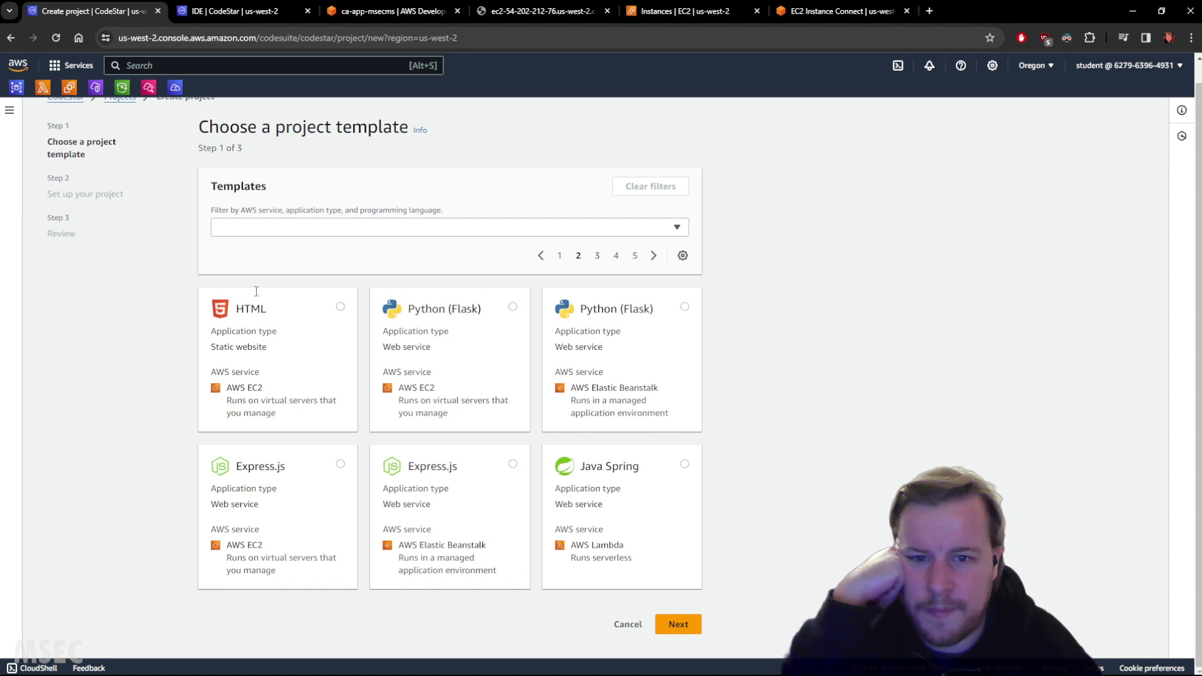
Step: Search the template filter options for "node", and clear the search text
left_click(292, 234)
type("b")
key("BackSpace")
type("node")
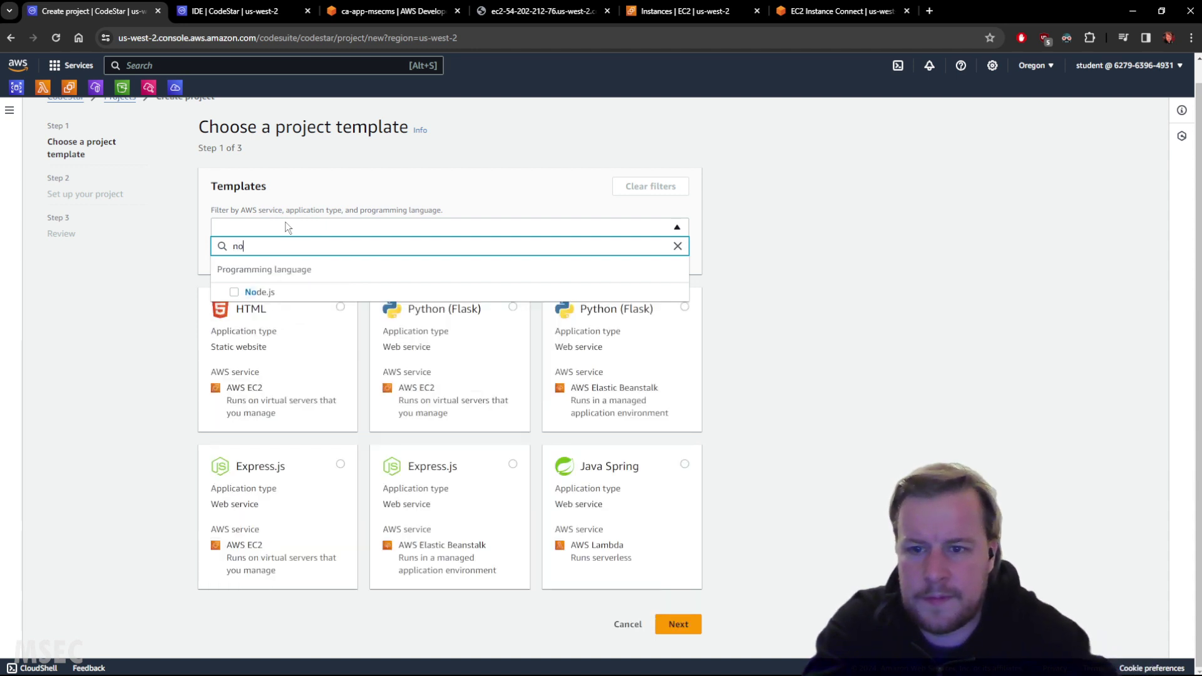
key("BackSpace")
key("BackSpace")
key("BackSpace")
key("BackSpace")
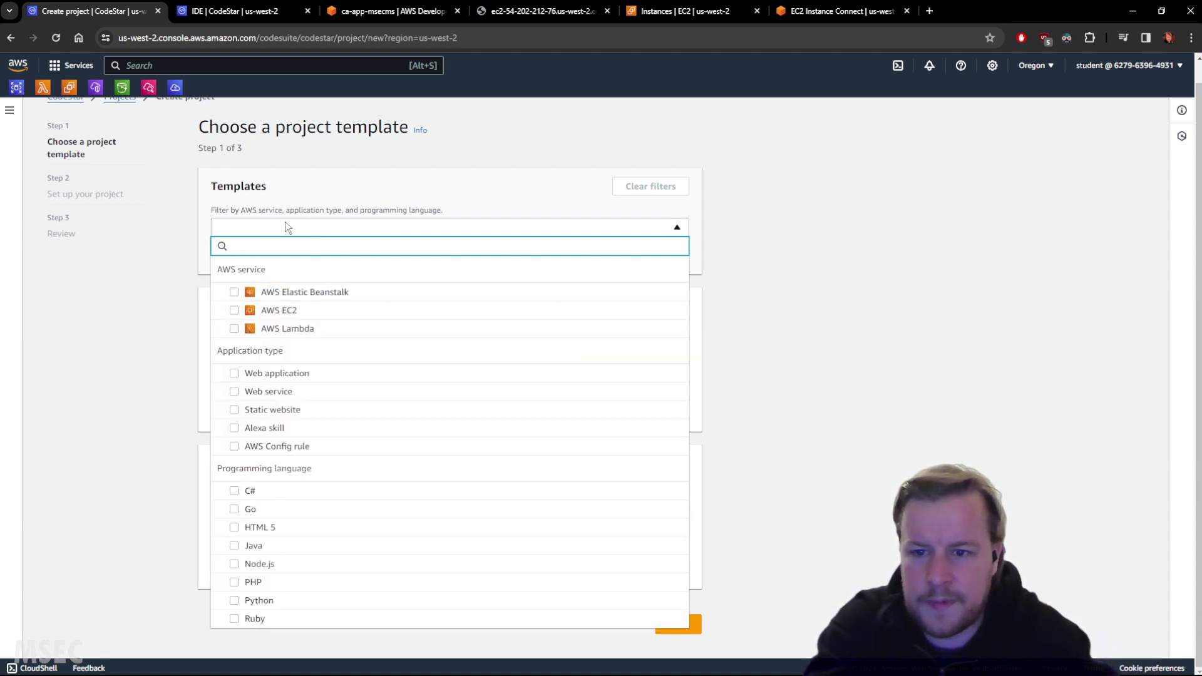
Step: Filter the project templates by the Web application type and continue to the project setup step
left_click(269, 379)
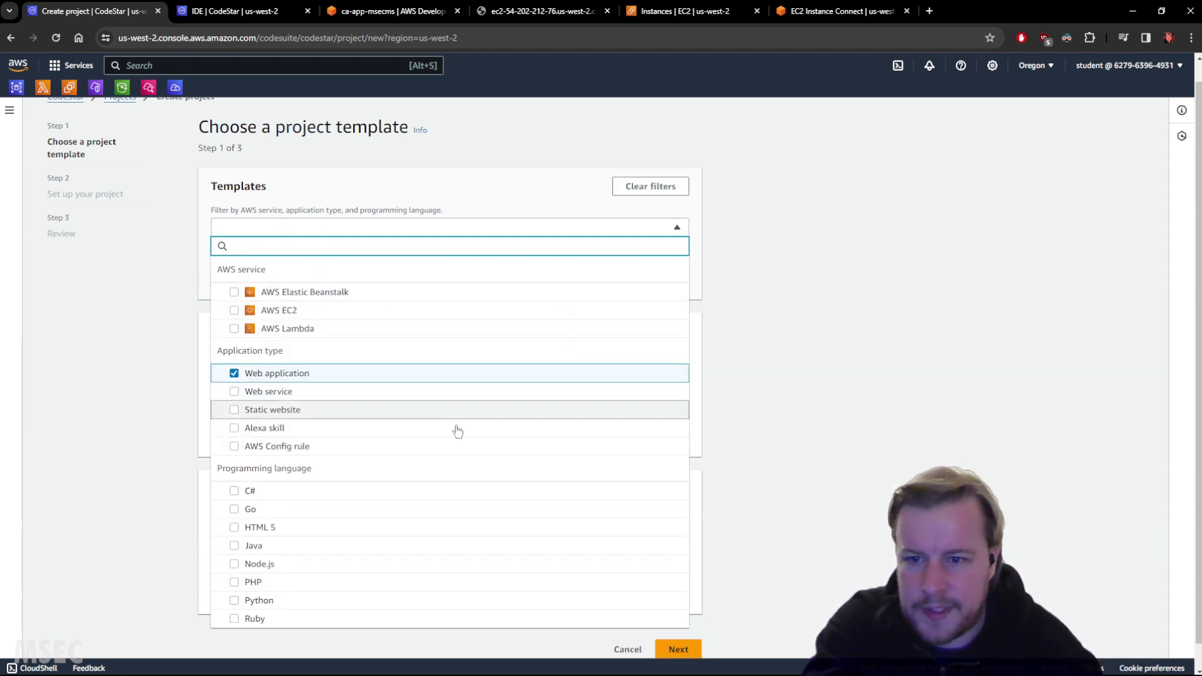
scroll(435, 423, "down", 1)
left_click(679, 624)
scroll(460, 413, "up", 1)
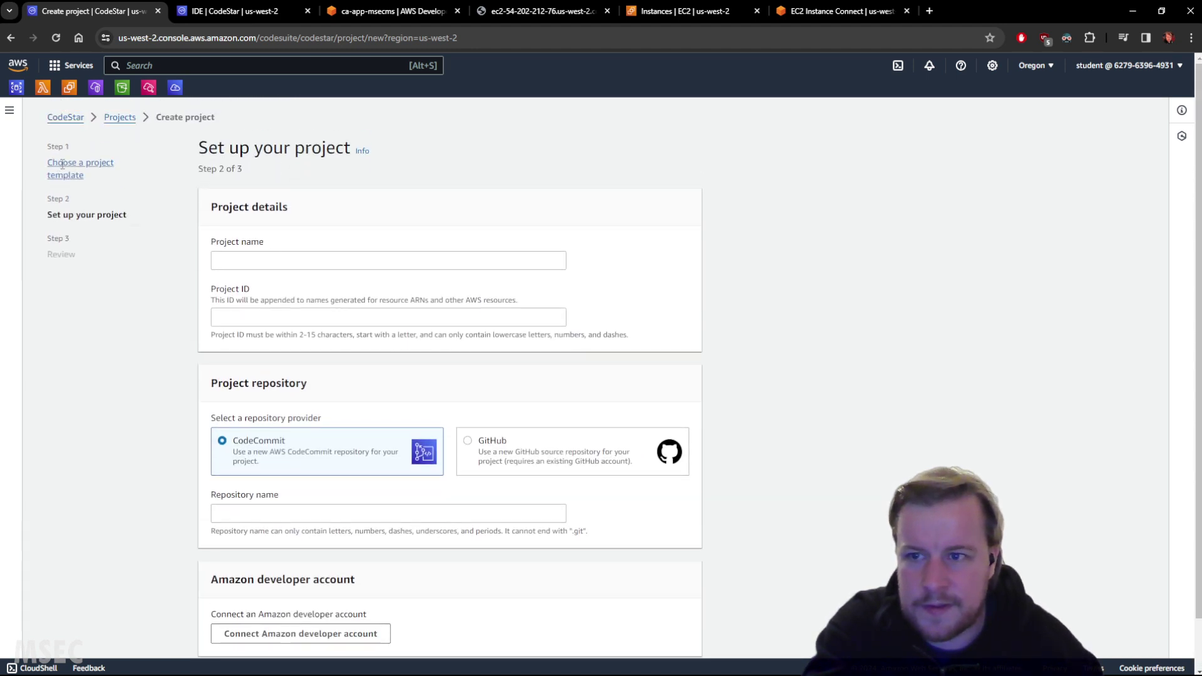
Step: Return to the template selection and look through both pages of Web application templates
left_click(63, 167)
scroll(500, 351, "down", 1)
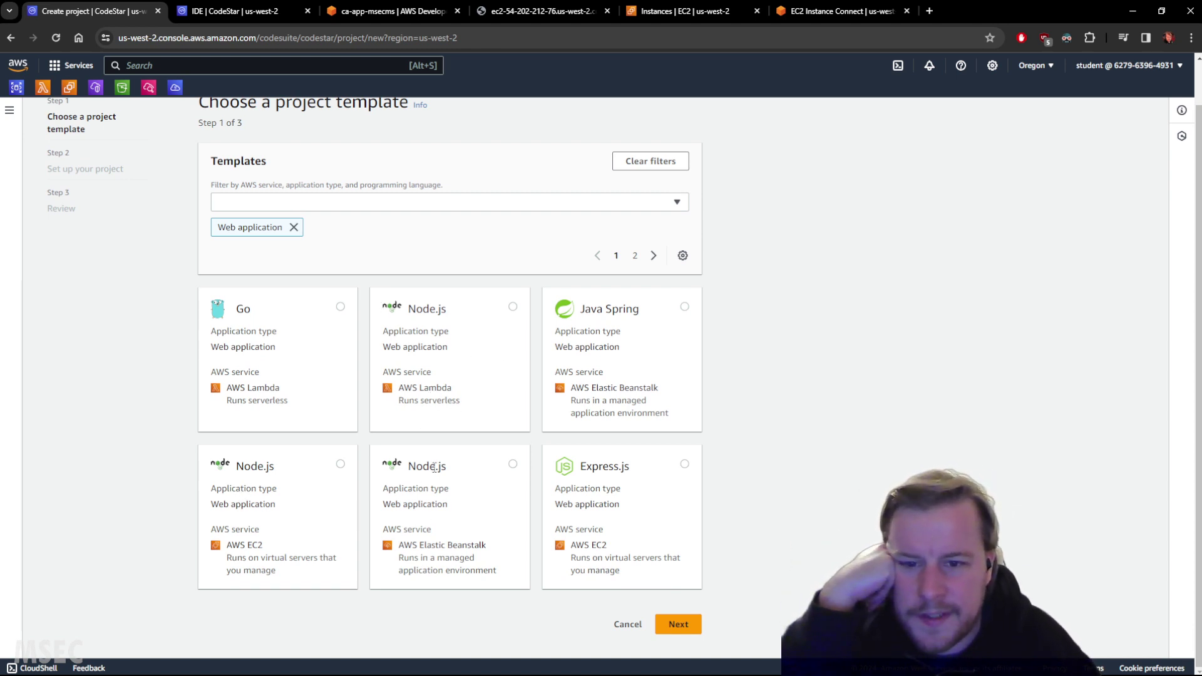
left_click(653, 256)
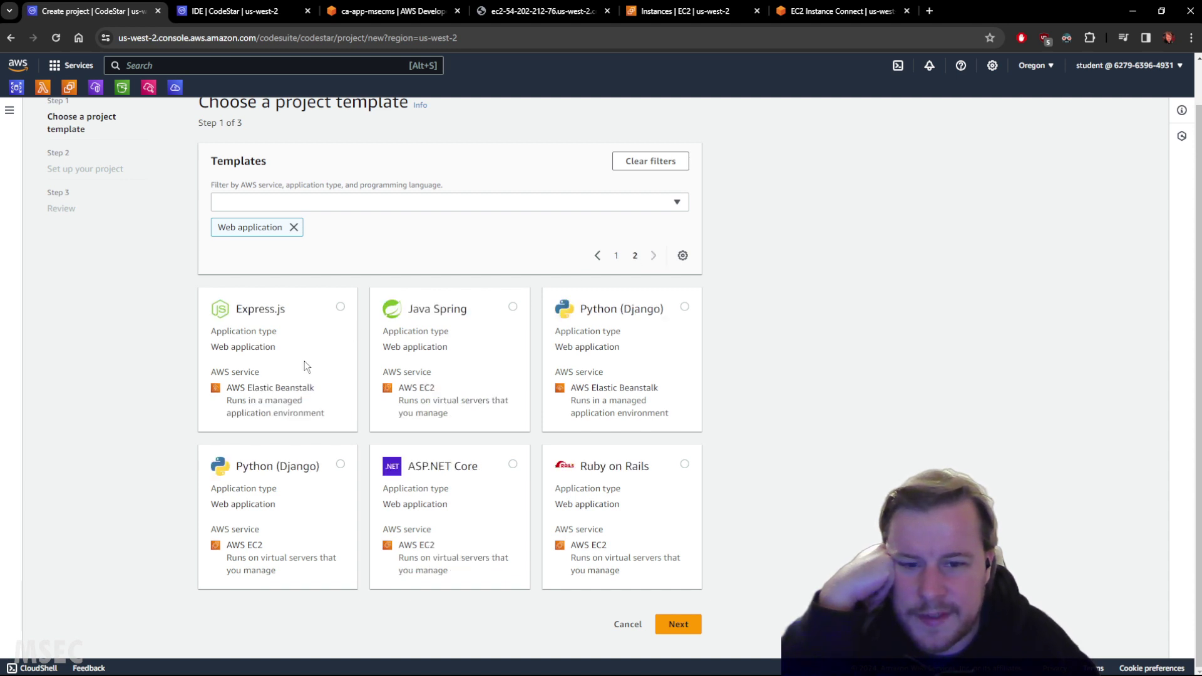
left_click(616, 256)
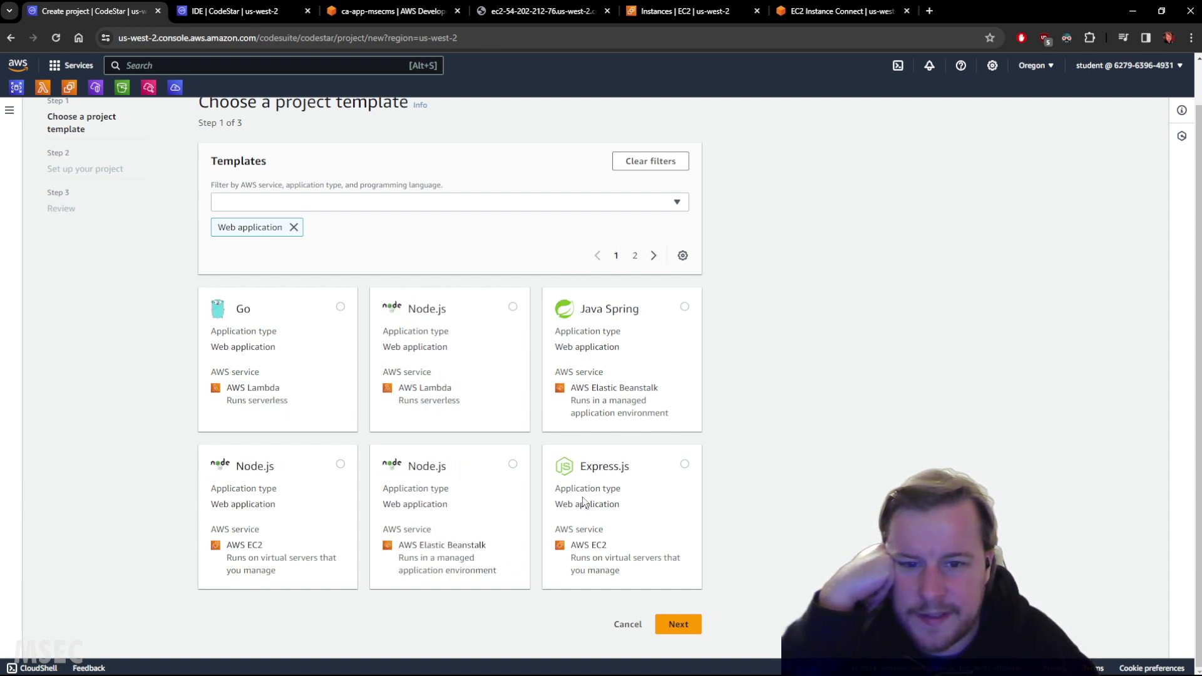
Step: Choose the Express.js web application template on AWS EC2 and name the project ca-app-msec22, reusing the start of the existing project's name
left_click(685, 464)
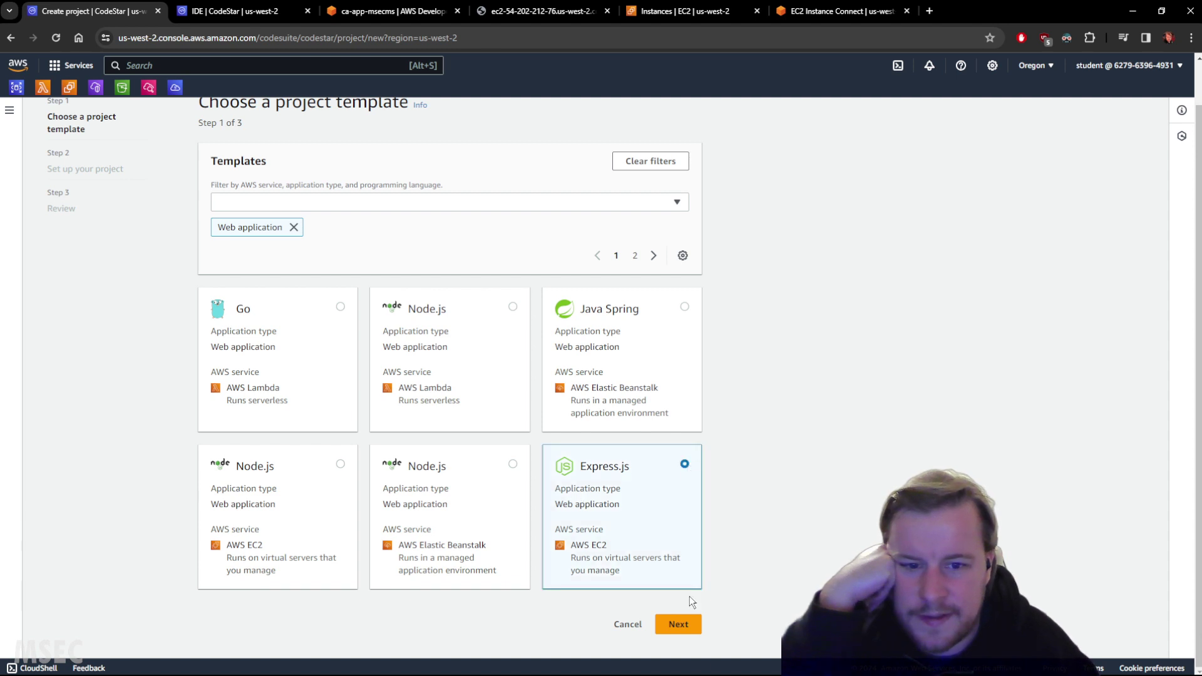
left_click(684, 623)
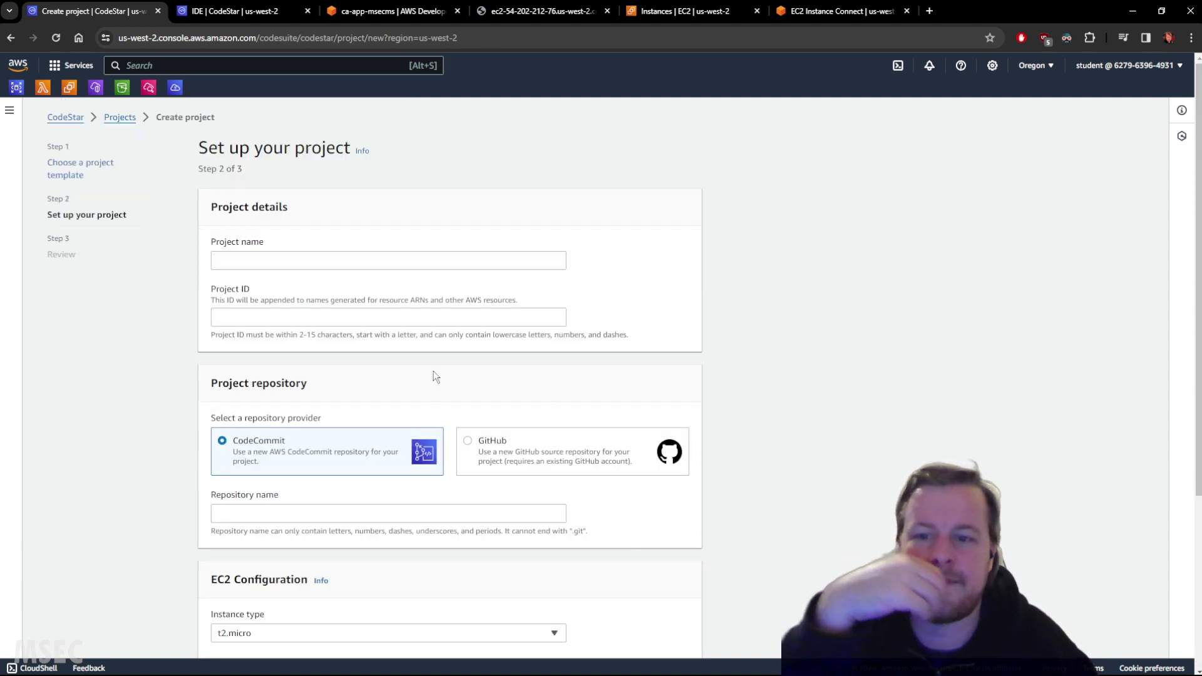
left_click(206, 10)
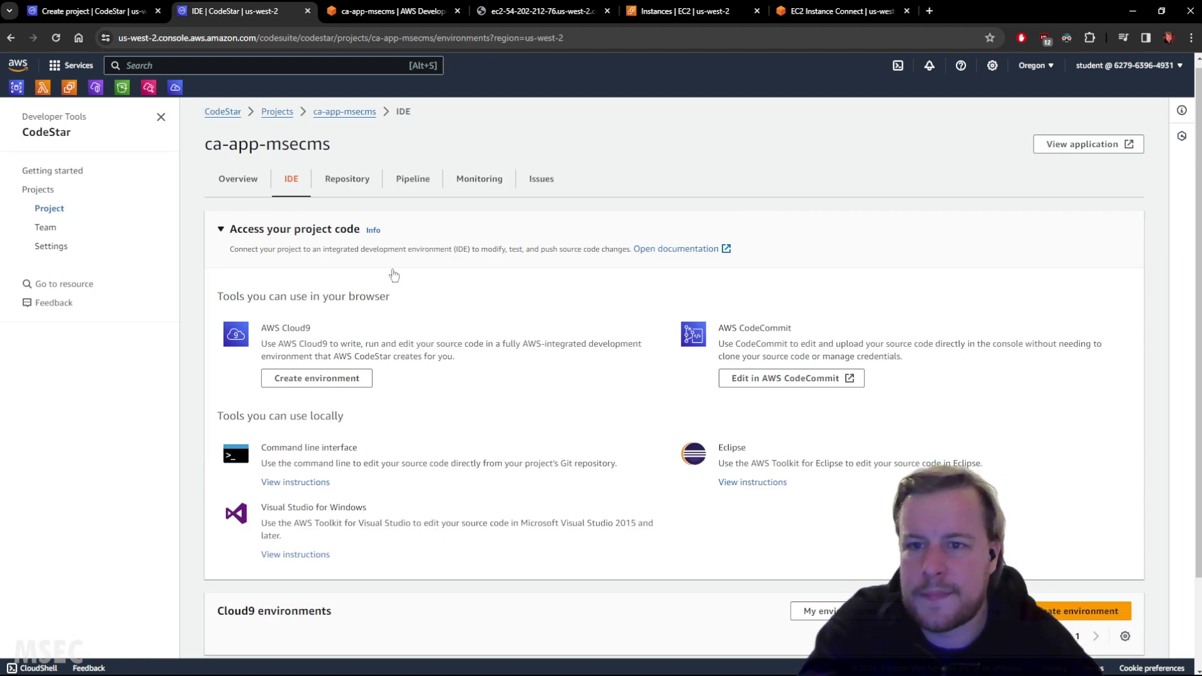
left_click_drag(338, 145, 199, 145)
key("ctrl+c")
left_click(100, 7)
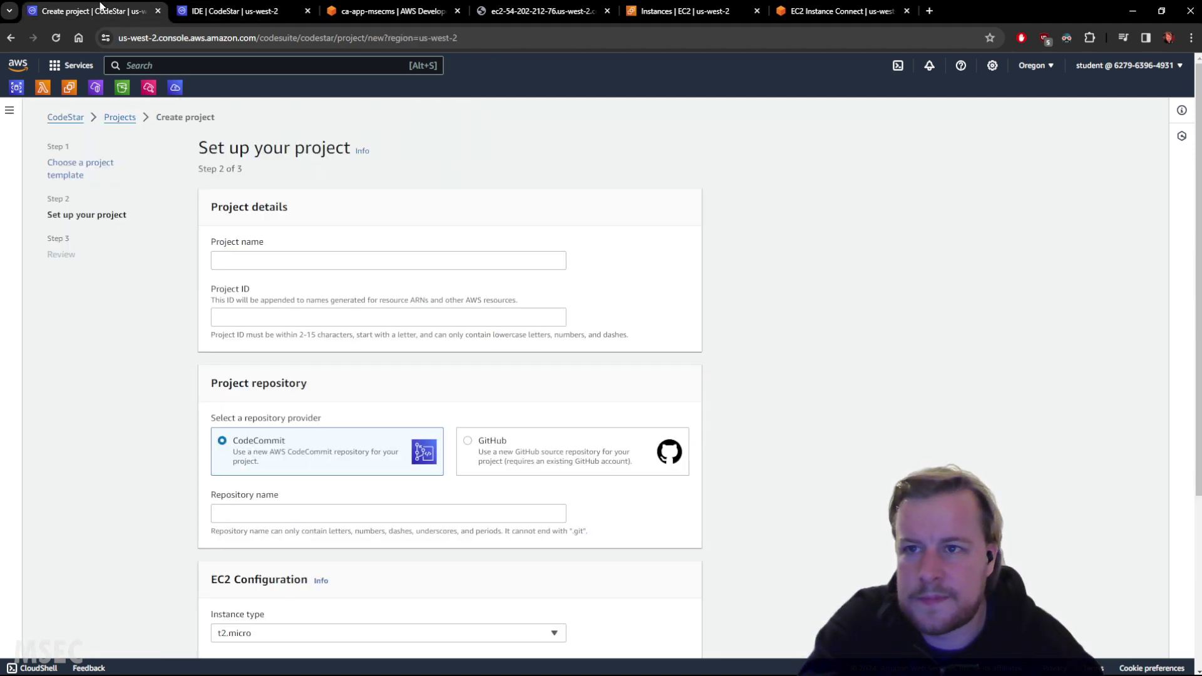
left_click(276, 259)
key("ctrl+v")
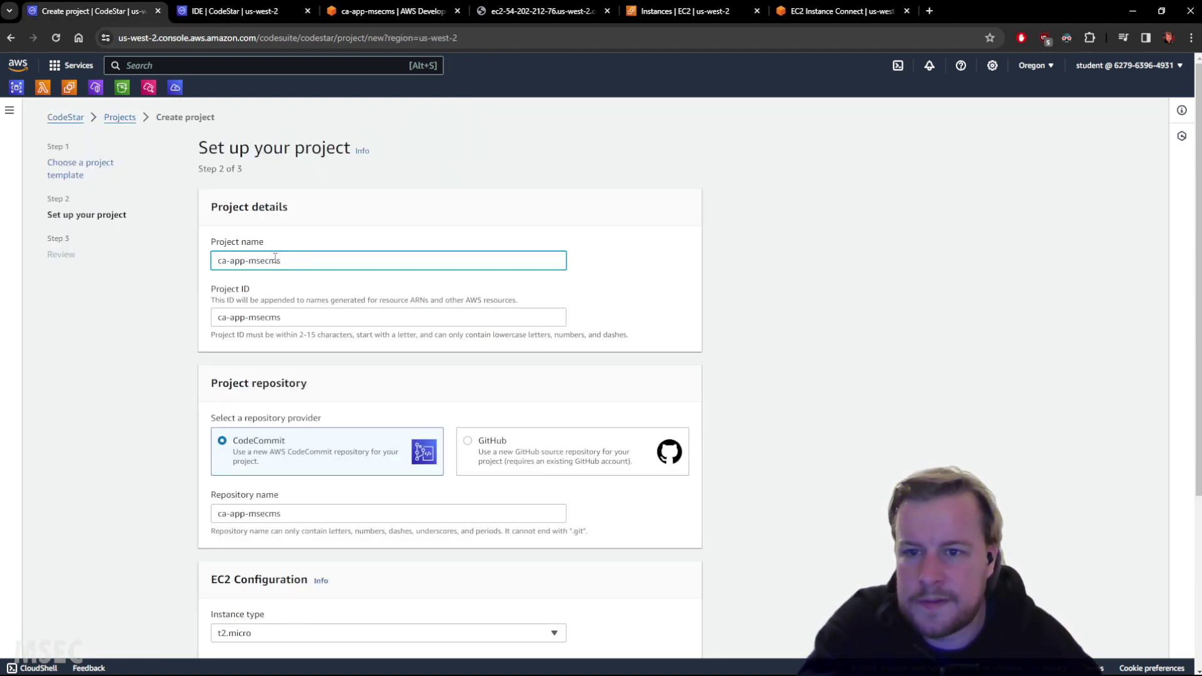
left_click_drag(276, 259, 343, 264)
type("22")
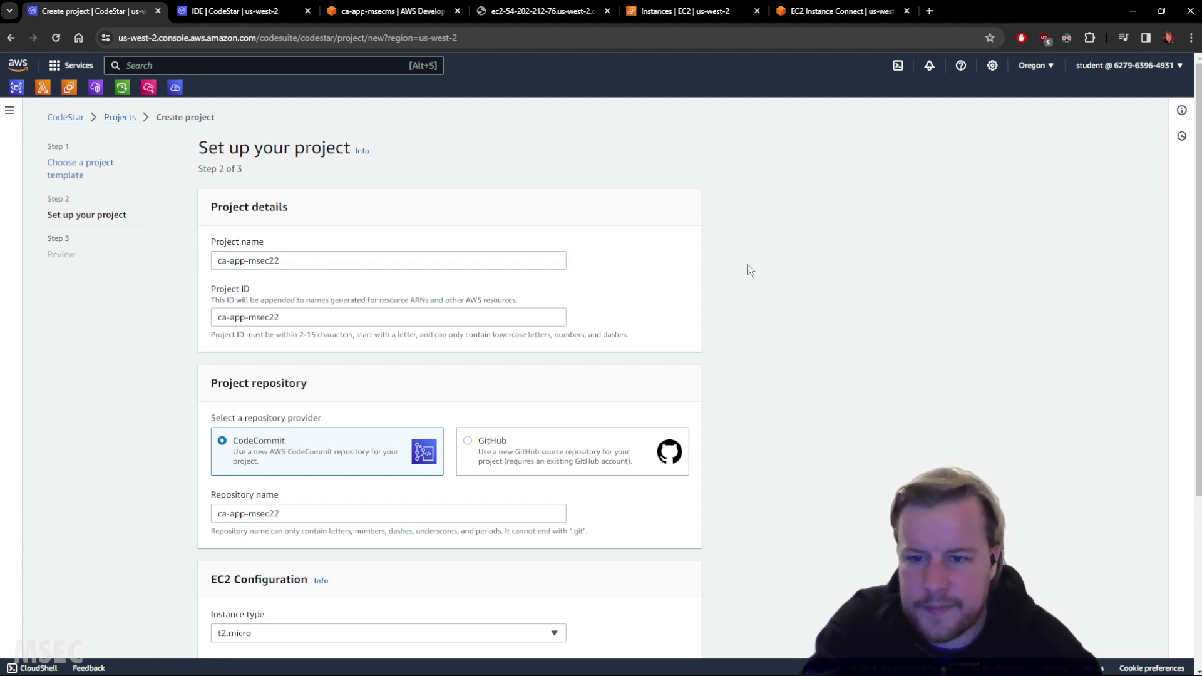
left_click(746, 267)
Step: Choose subnet-0e02d491c300e526a for the EC2 configuration and create the project after reviewing its settings
scroll(743, 418, "down", 4)
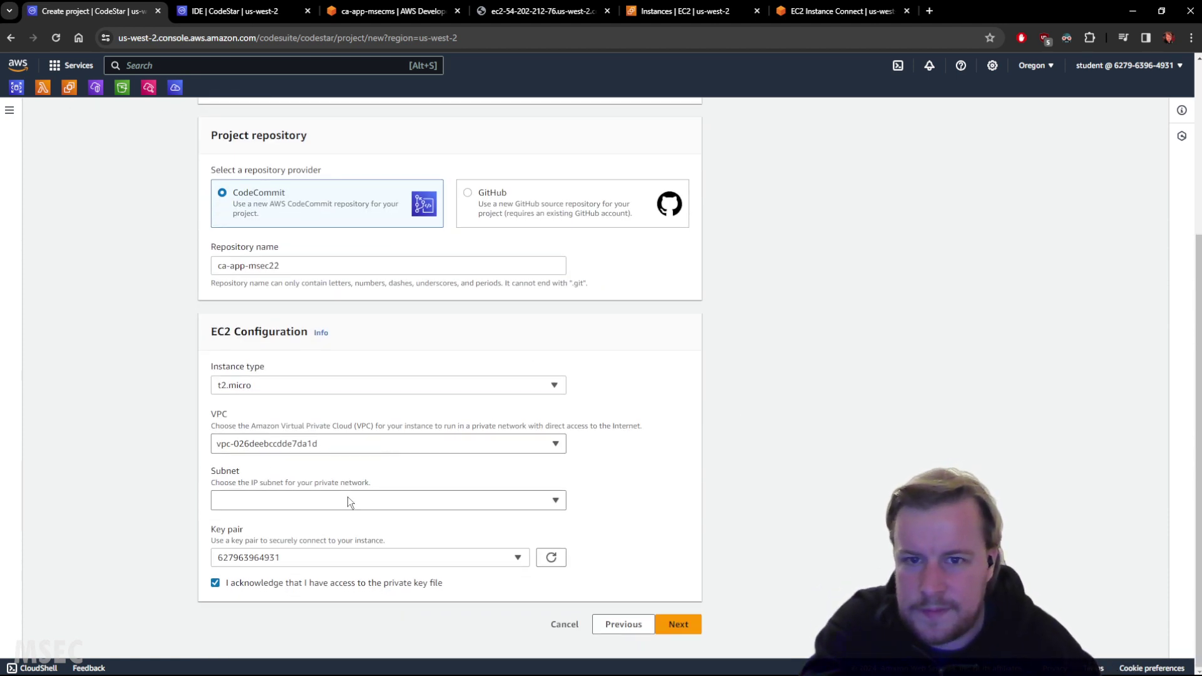
left_click(286, 499)
left_click(319, 557)
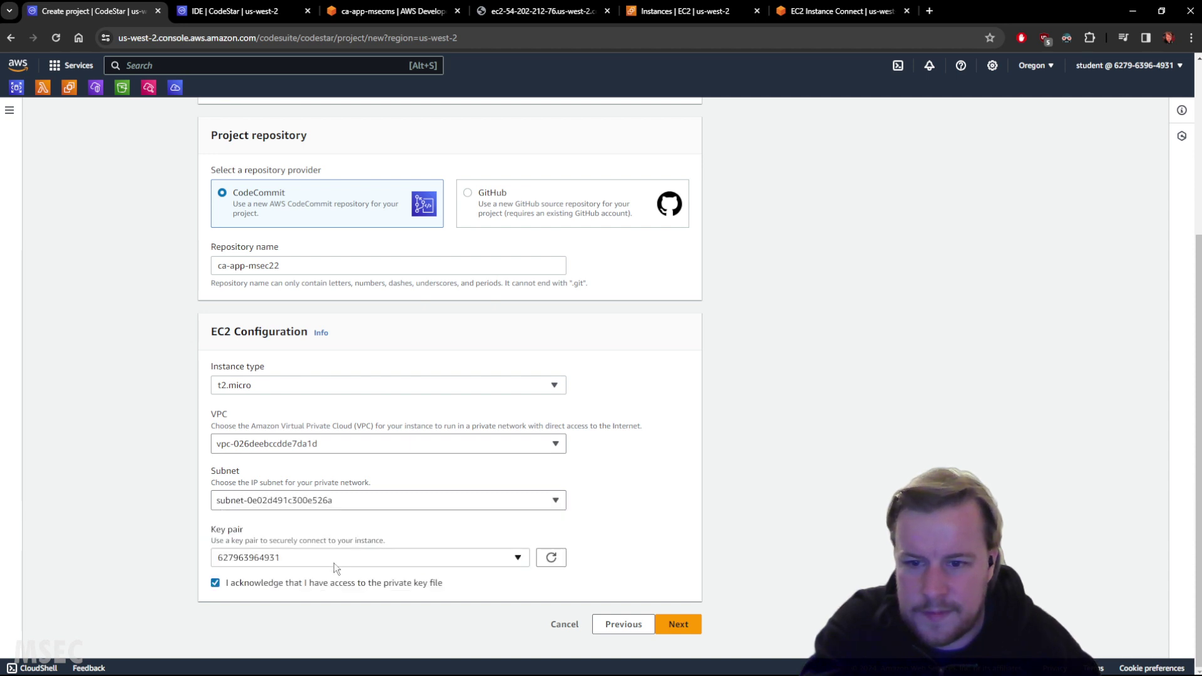
left_click(681, 625)
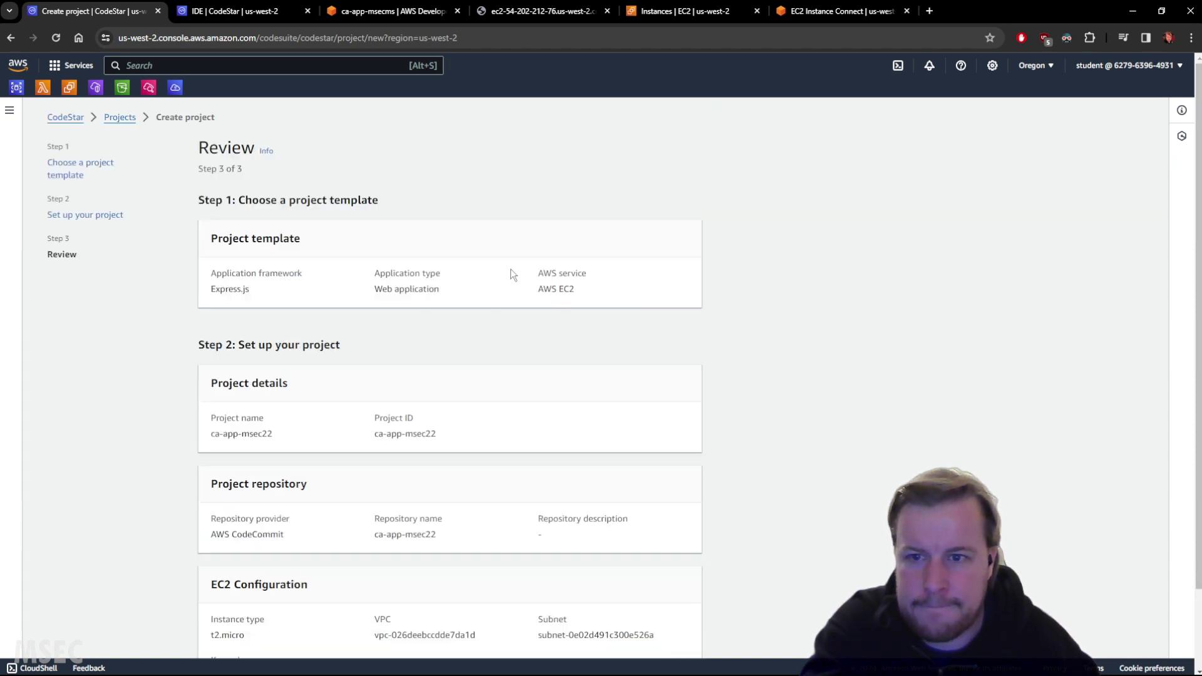
scroll(489, 347, "down", 1)
scroll(489, 347, "down", 1)
left_click(658, 625)
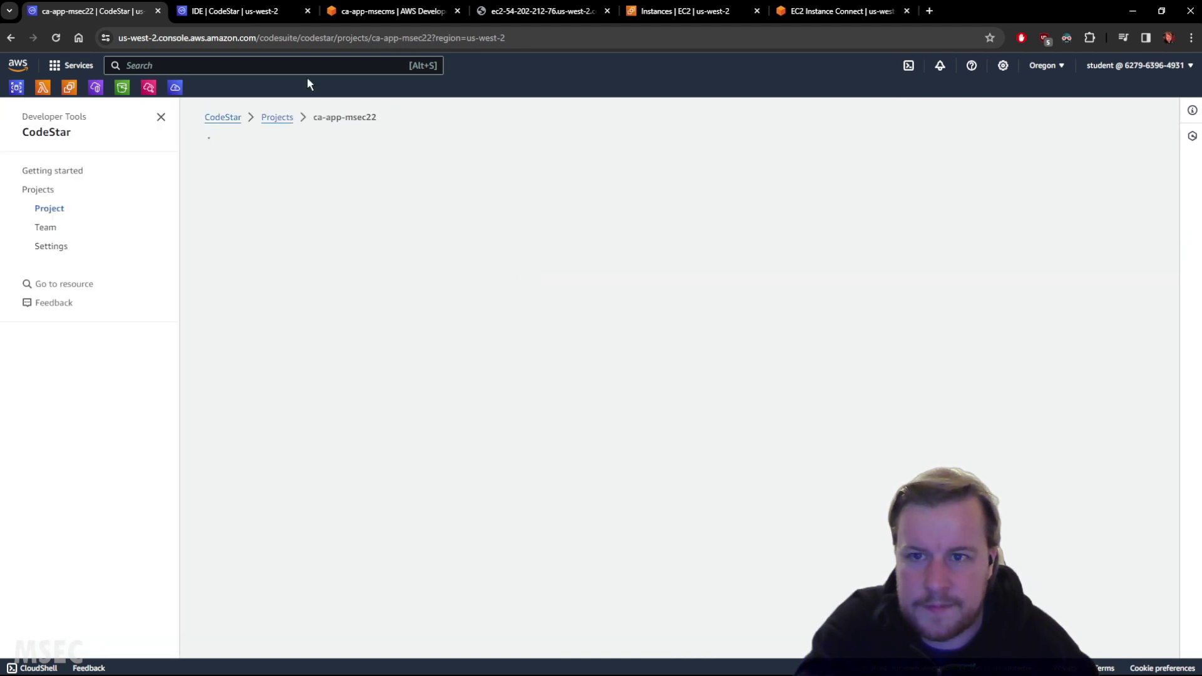
Step: Examine the overview of the old ca-app-msecms project, comparing it with its appspec.yml repository page and the new project's provisioning page
left_click(282, 10)
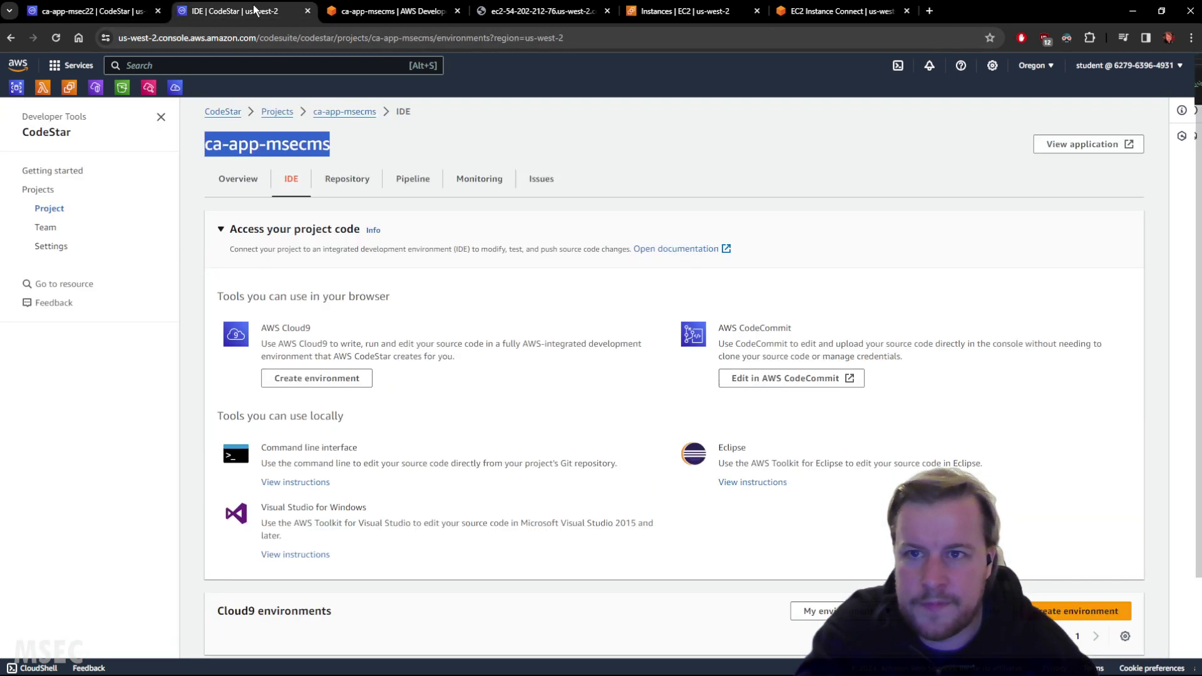
left_click(238, 179)
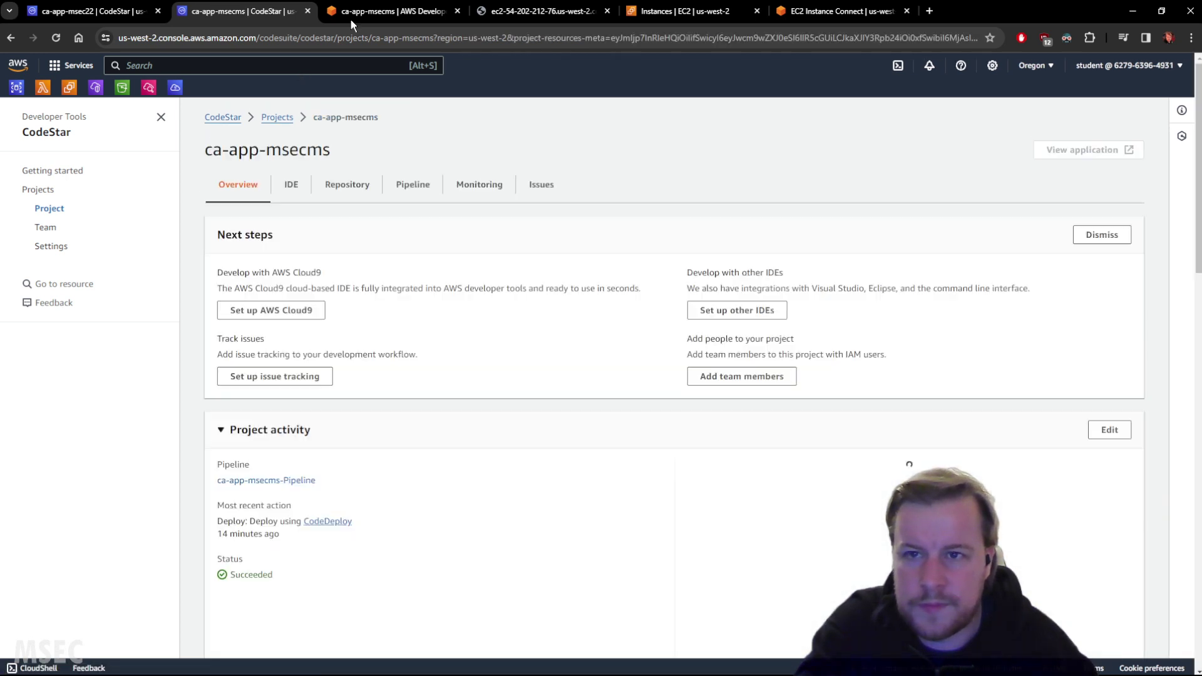
left_click(368, 10)
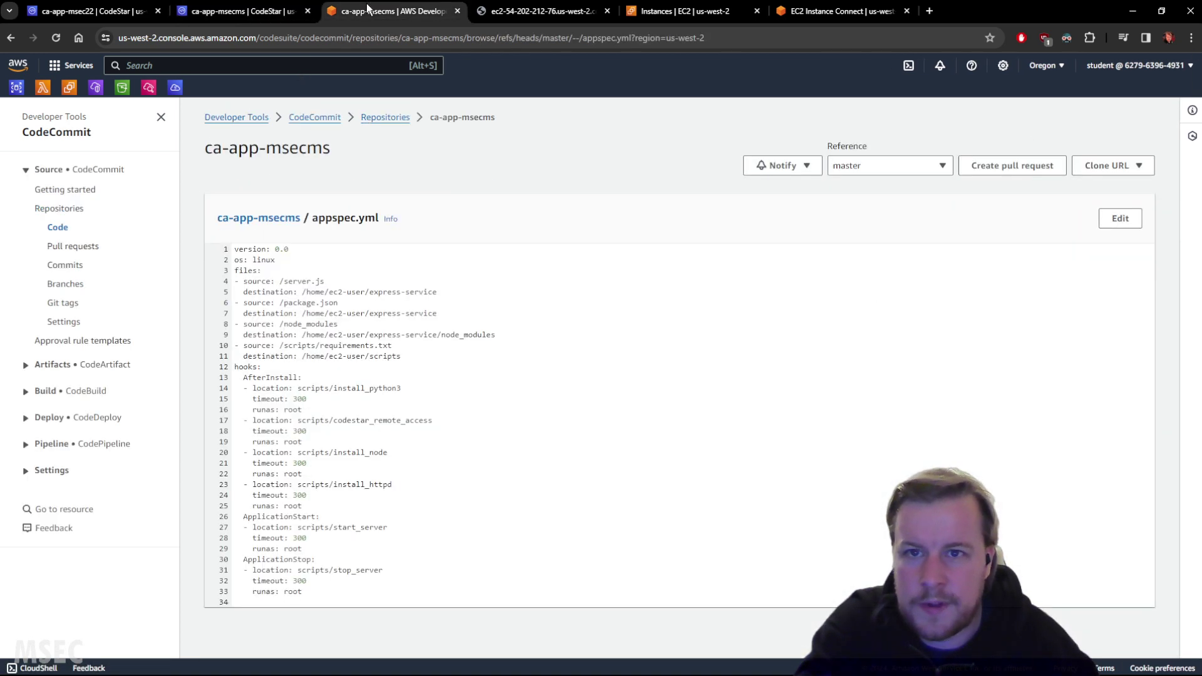
left_click(276, 12)
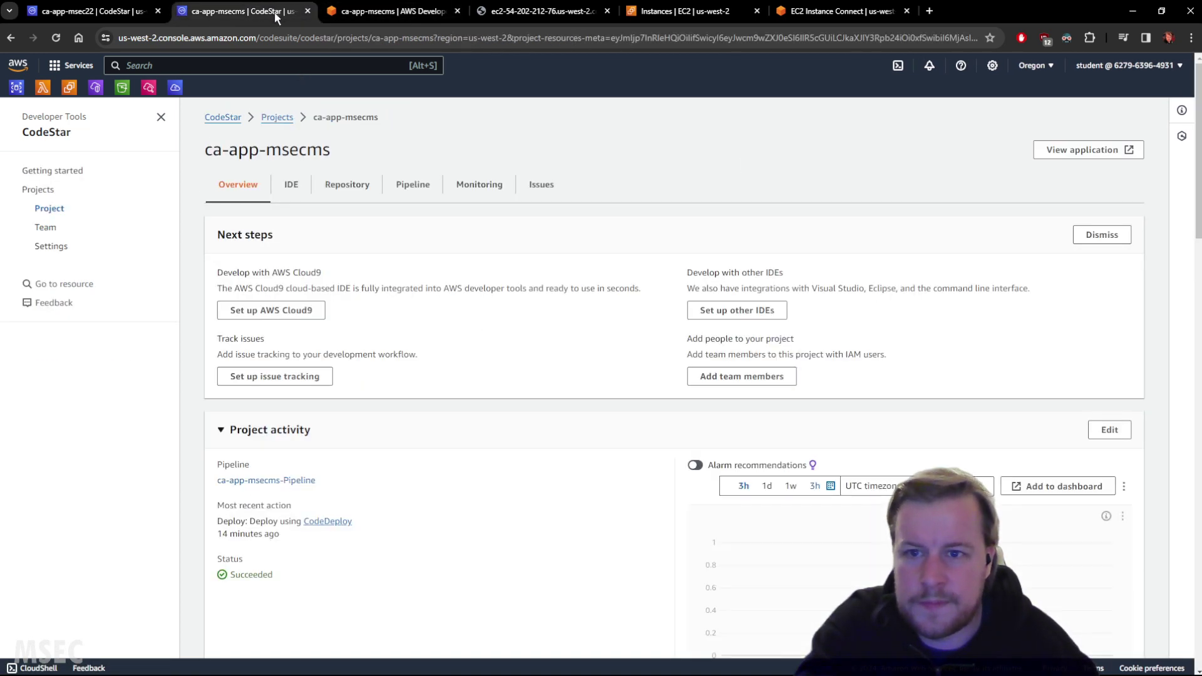
left_click(406, 13)
left_click(122, 14)
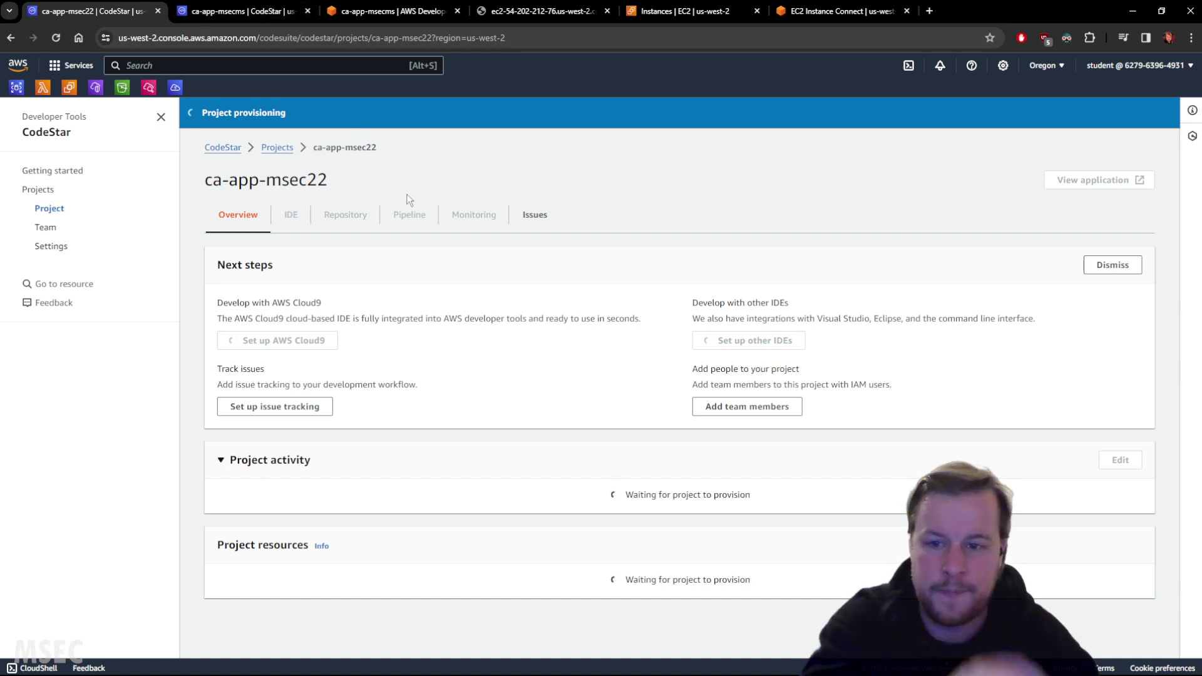
left_click(260, 13)
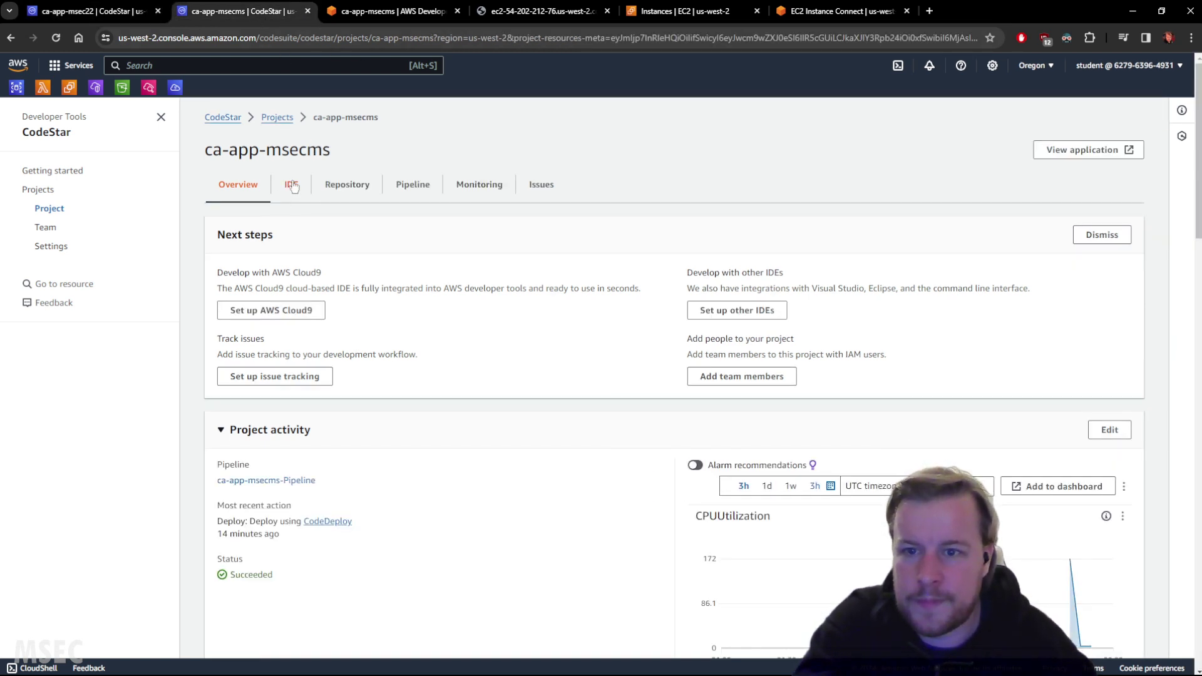
scroll(526, 341, "down", 7)
scroll(513, 338, "up", 3)
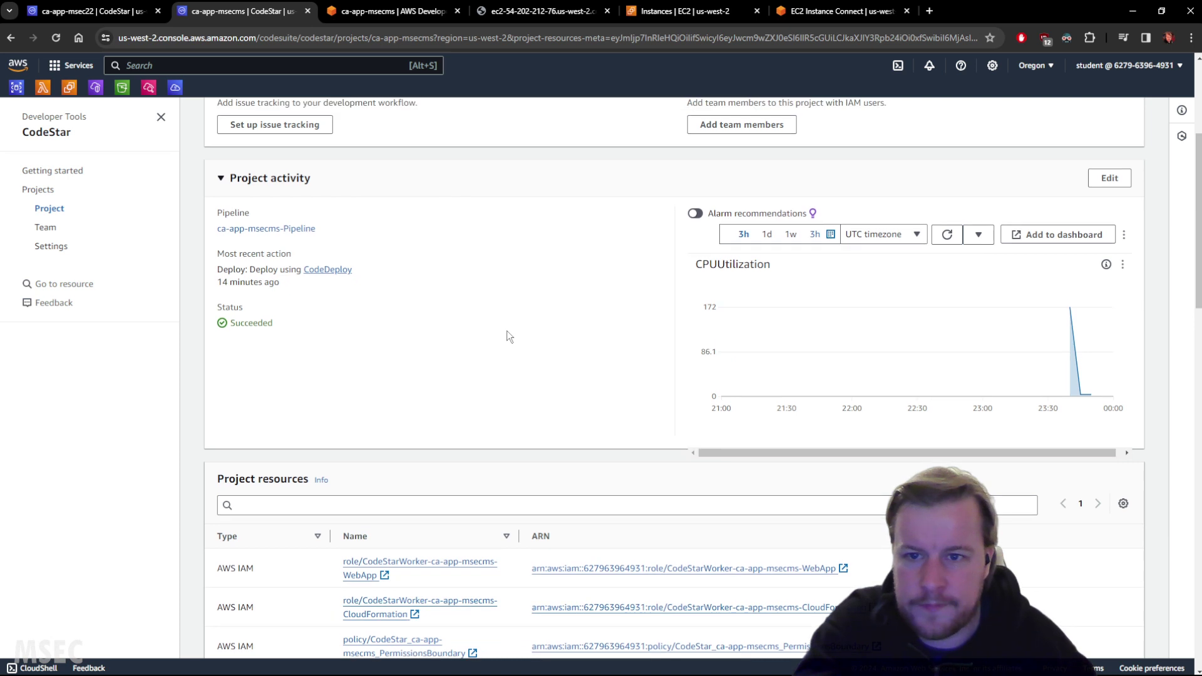
scroll(507, 331, "up", 4)
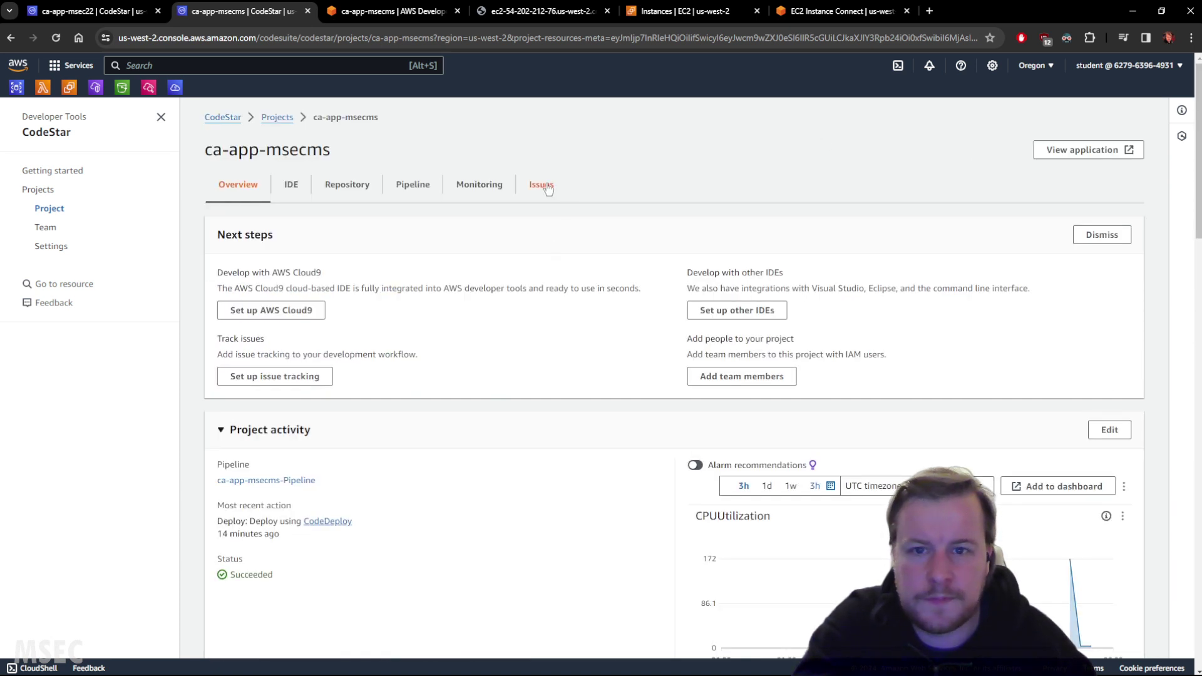
Step: Delete the ca-app-msecms project together with its associated resources from its settings, confirming with the word delete
left_click(52, 247)
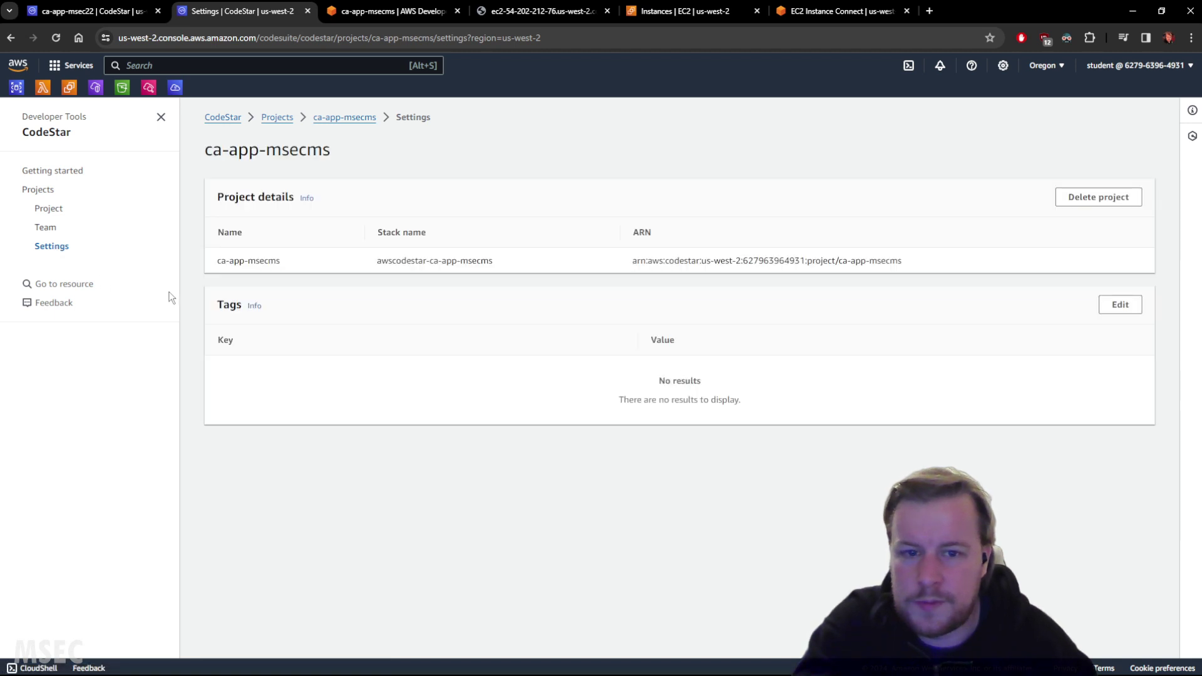
left_click(1095, 203)
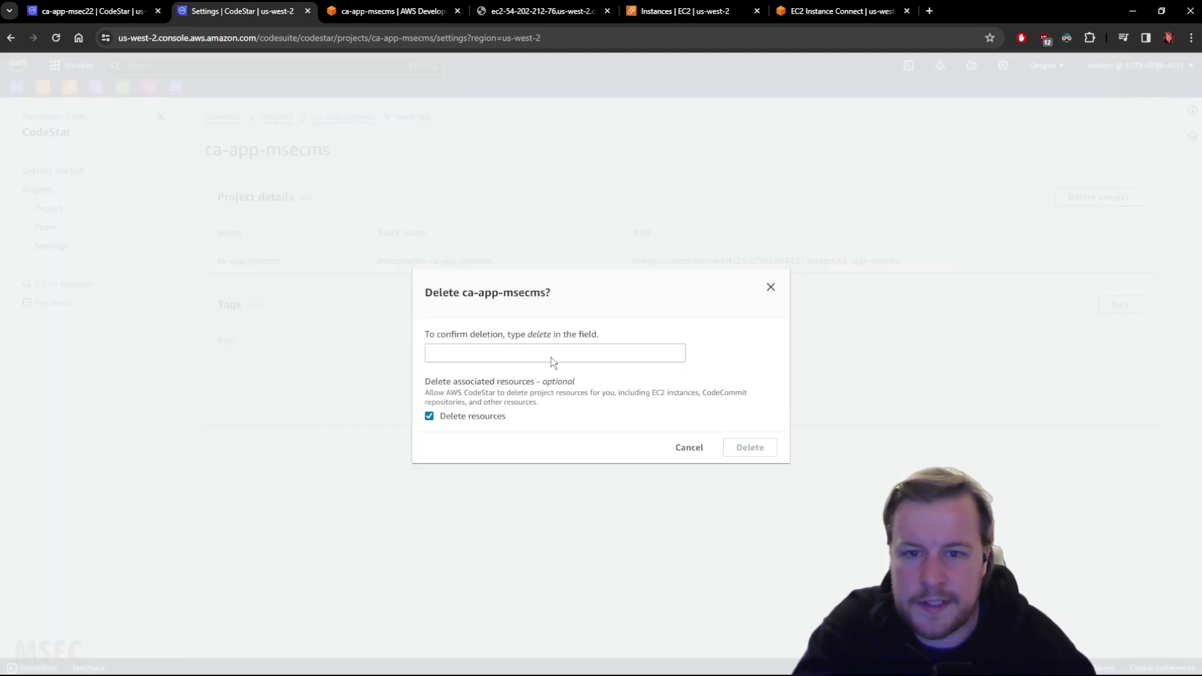
double_click(539, 335)
key("ctrl+c")
left_click(491, 353)
key("ctrl+v")
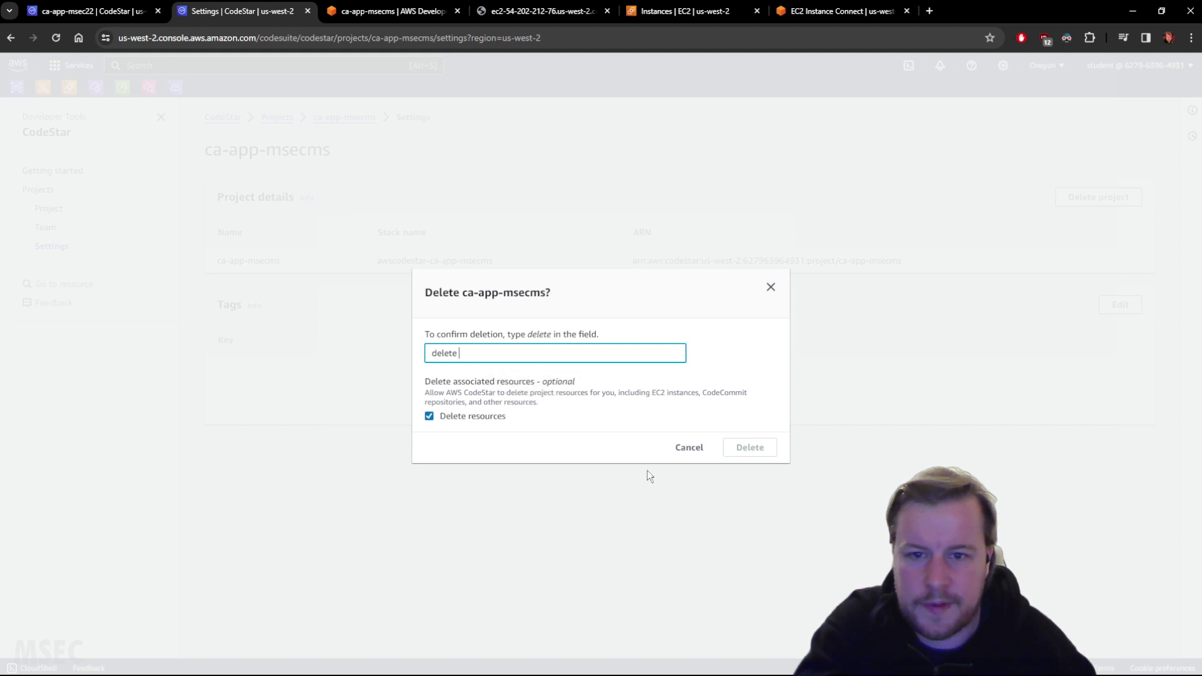
left_click(617, 444)
left_click(528, 354)
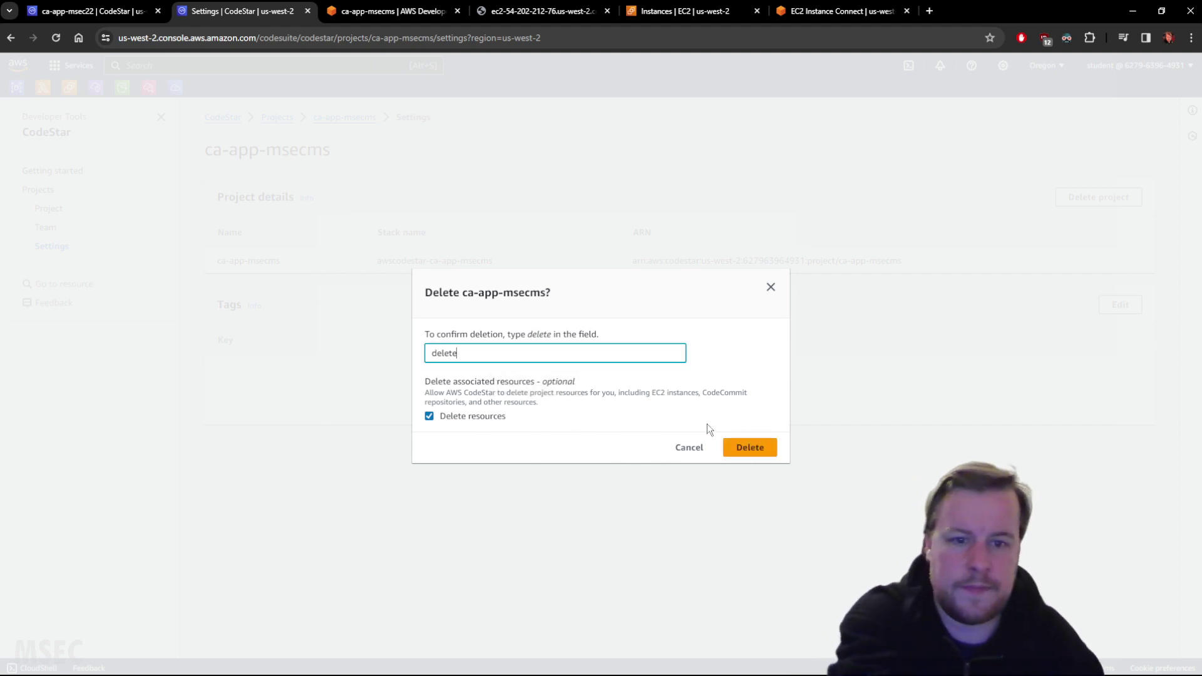
left_click(749, 447)
Step: Close the browser pages for the old repository, deployed application, EC2 instances and EC2 Instance Connect
left_click(404, 12)
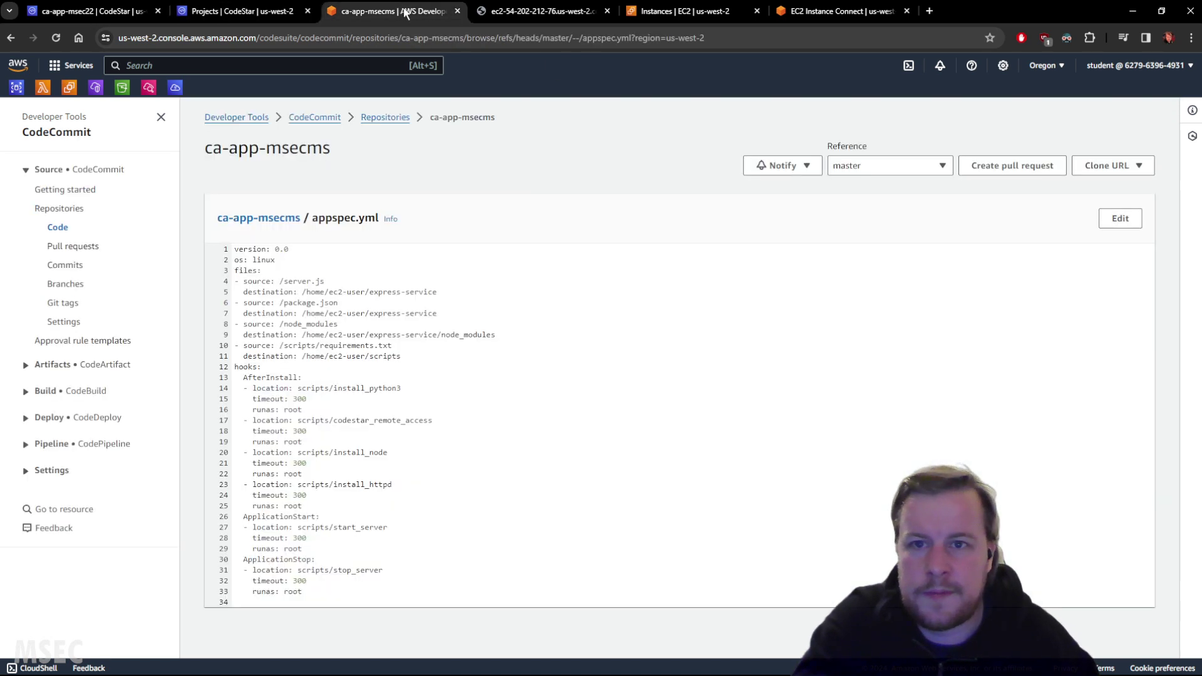
middle_click(405, 14)
middle_click(404, 14)
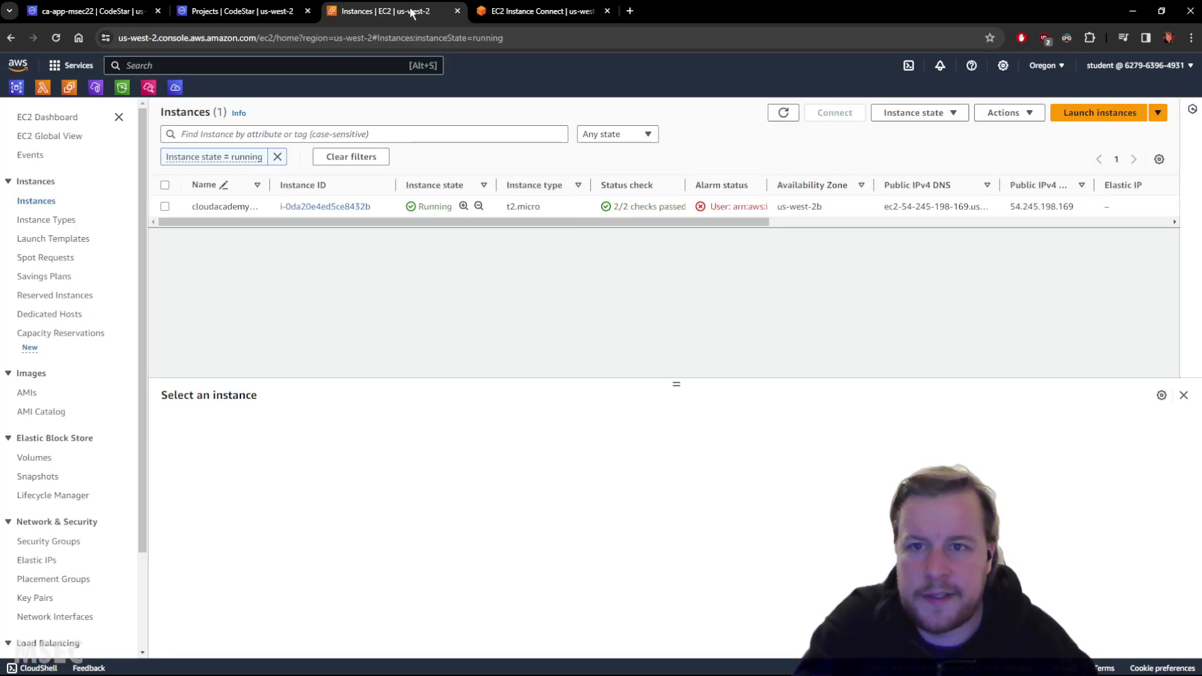
middle_click(411, 12)
middle_click(411, 12)
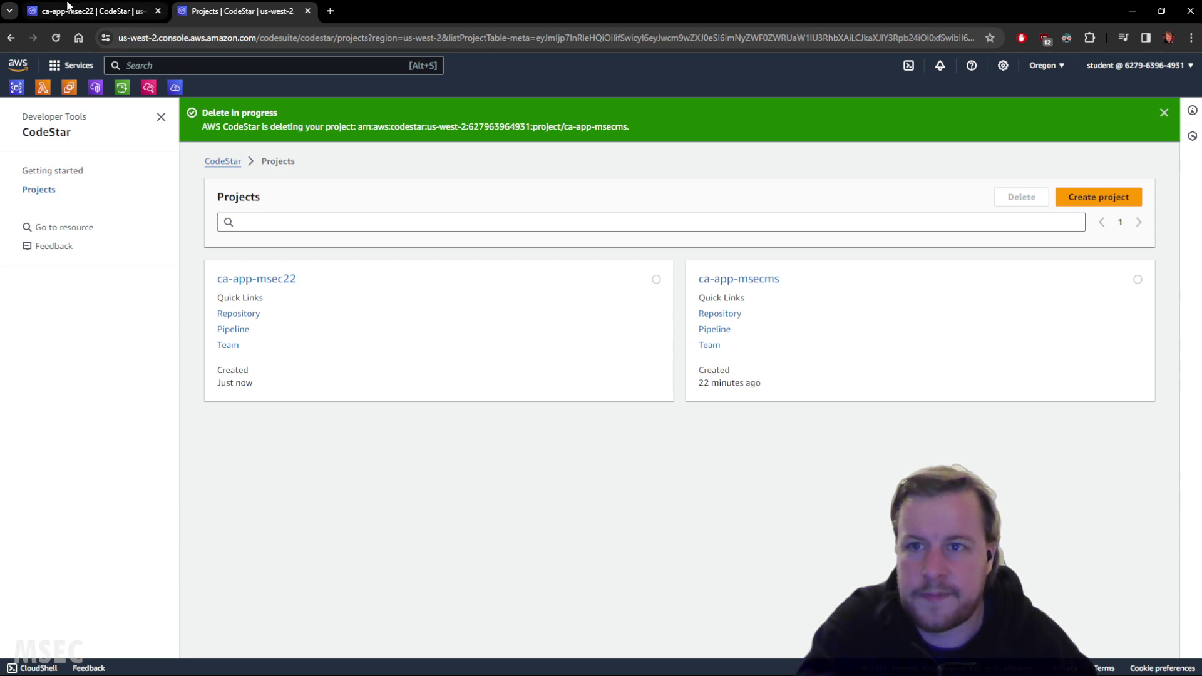
Step: Return to the new ca-app-msec22 project, reopen it from the projects list and look through its overview
left_click(68, 10)
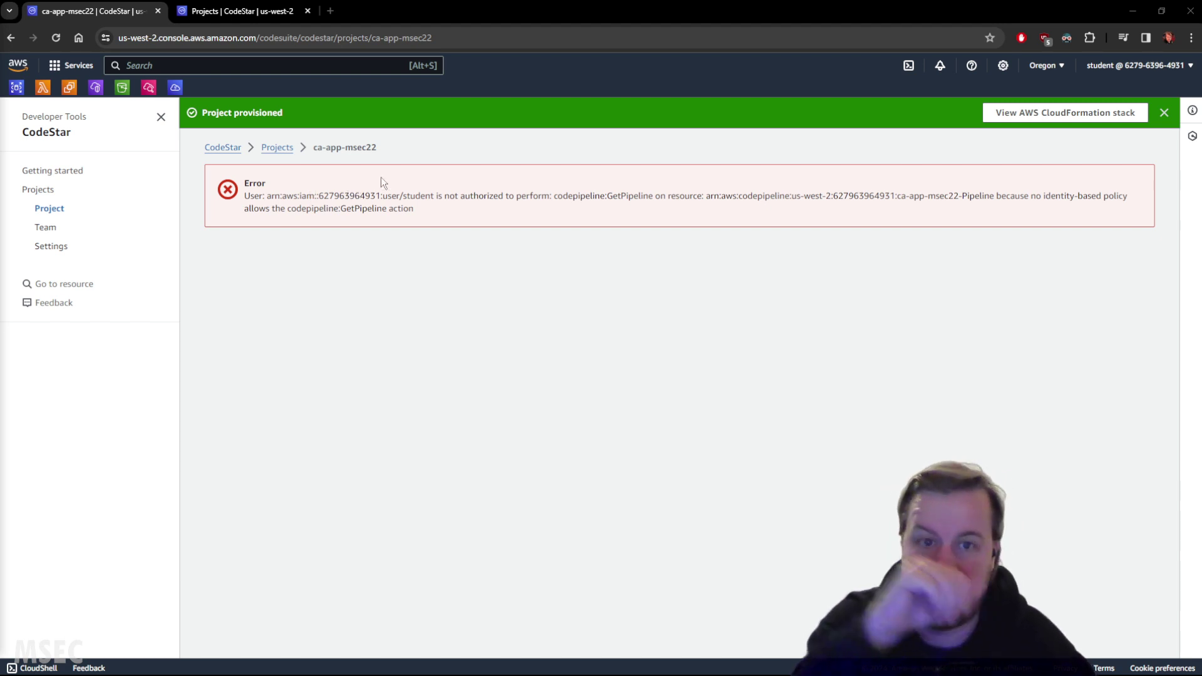
left_click(231, 18)
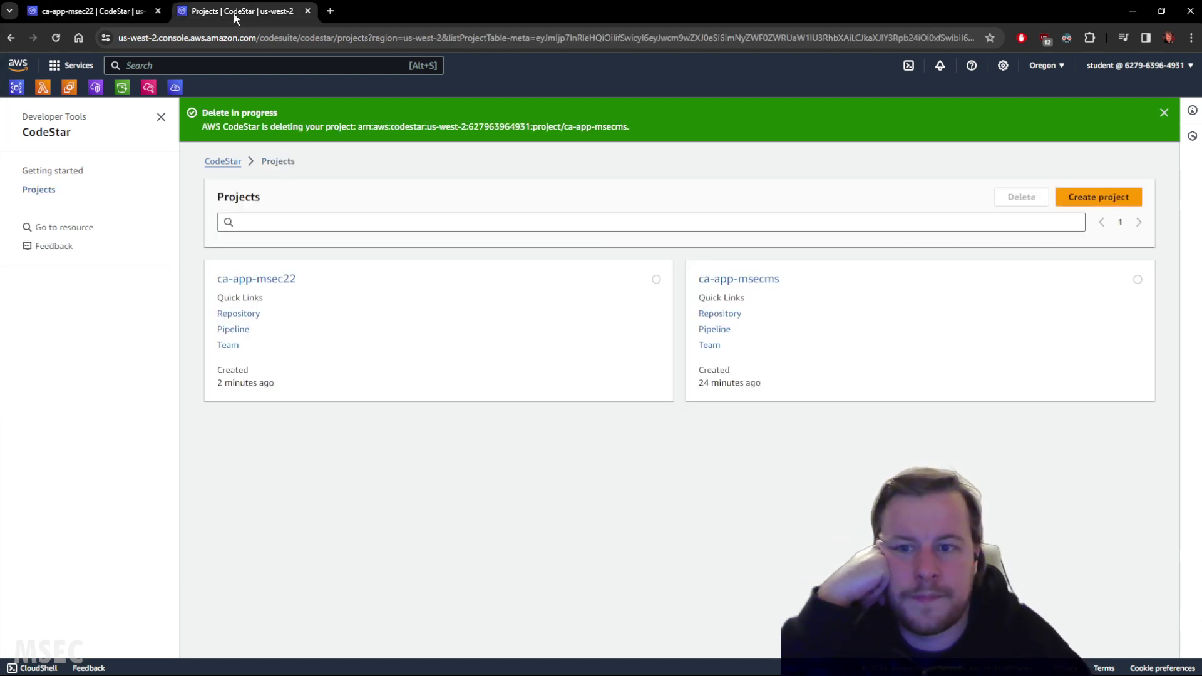
left_click(143, 12)
left_click(268, 147)
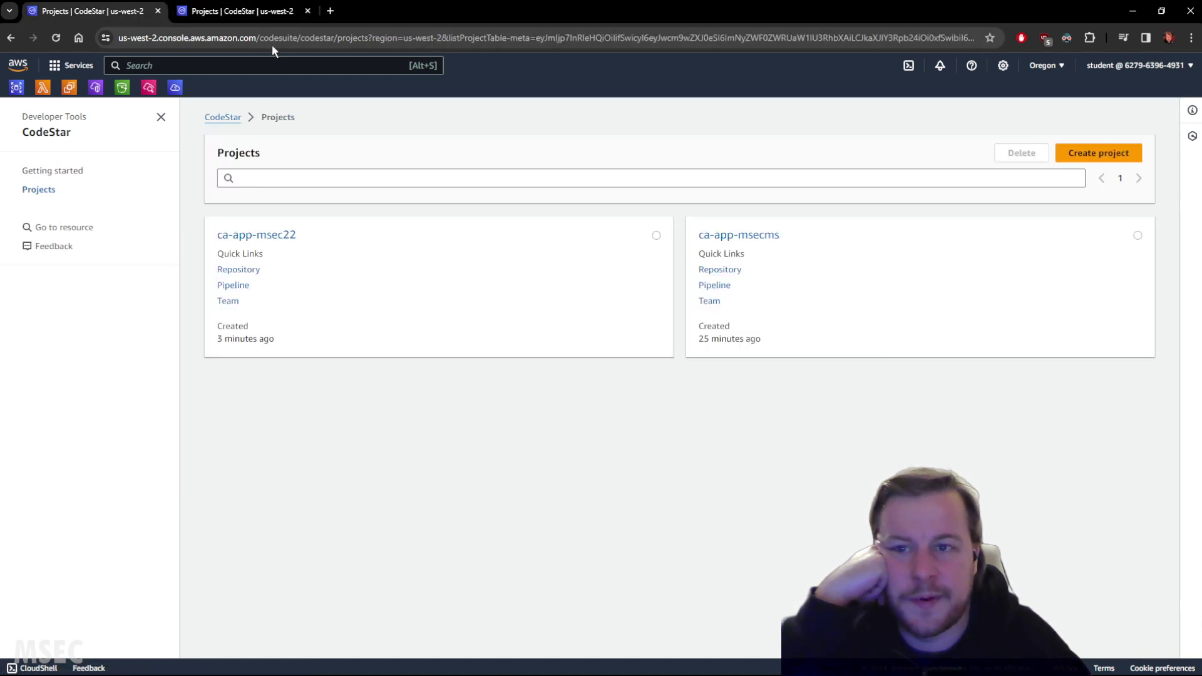
left_click(277, 235)
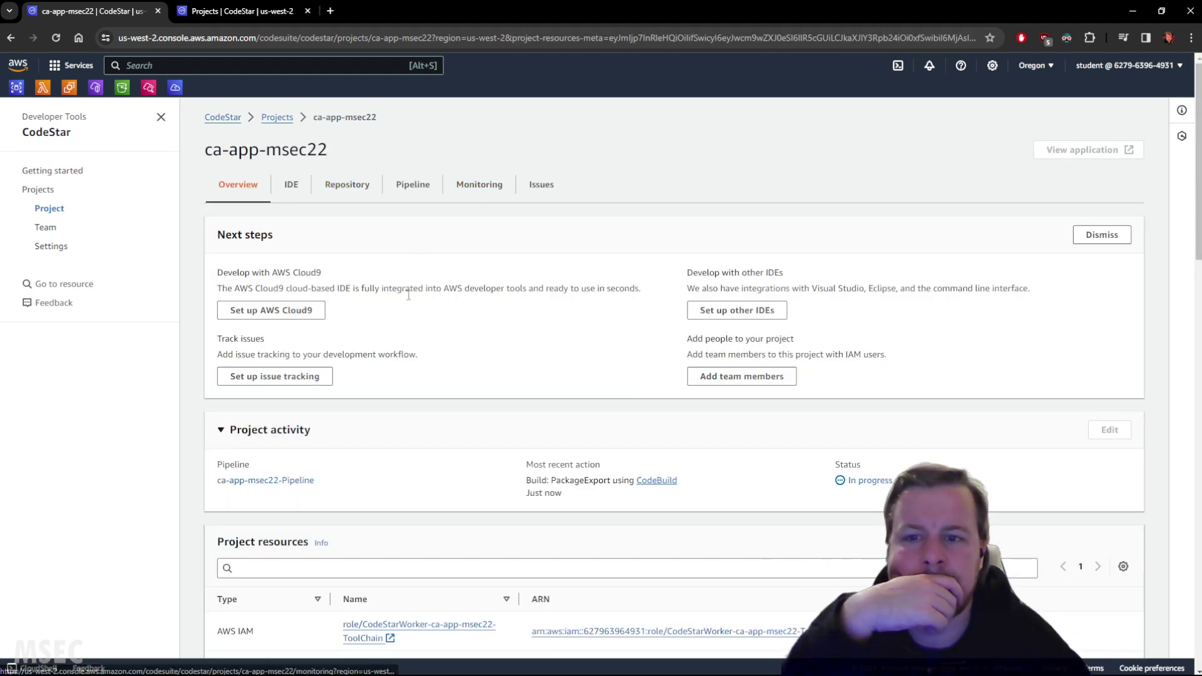
scroll(432, 313, "down", 3)
scroll(430, 318, "up", 3)
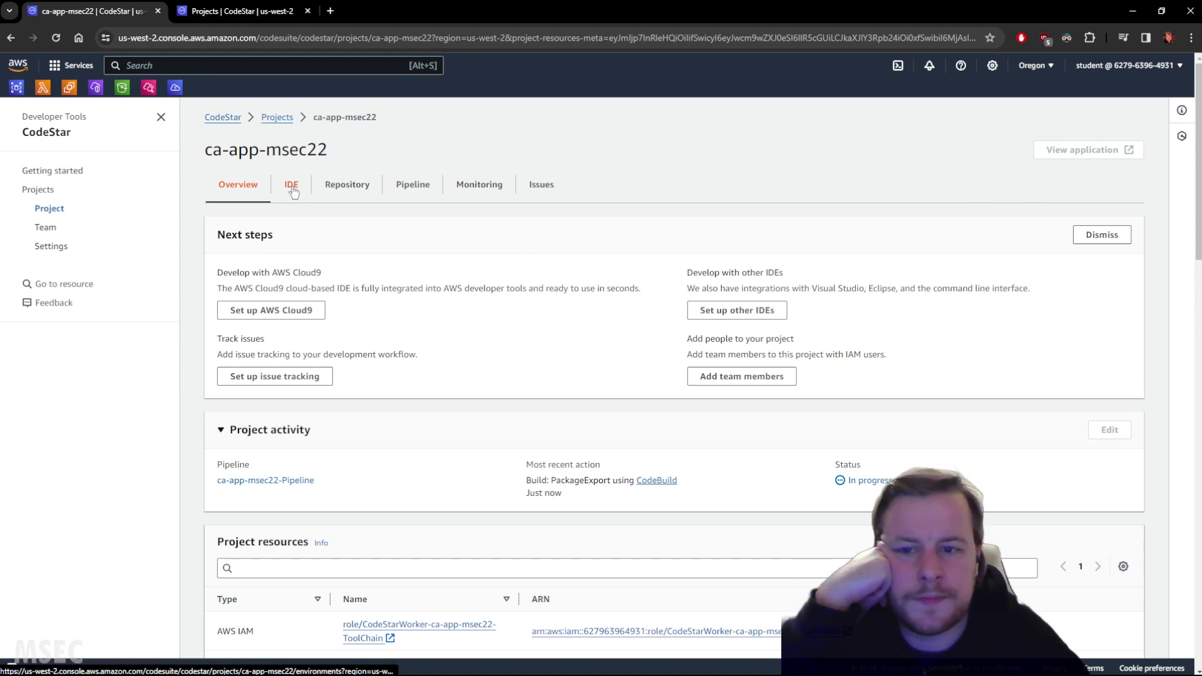
Step: Open the pipeline of ca-app-msec22 and examine its Build and Deploy stages
left_click(415, 186)
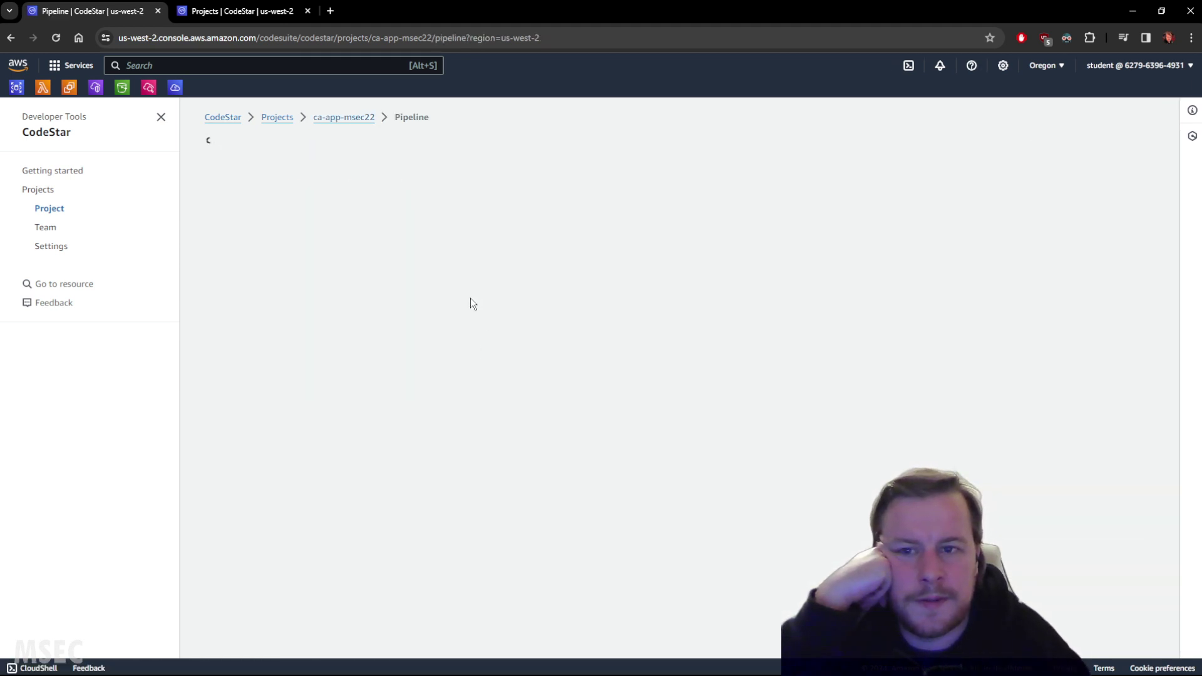
scroll(471, 305, "down", 1)
scroll(471, 304, "down", 5)
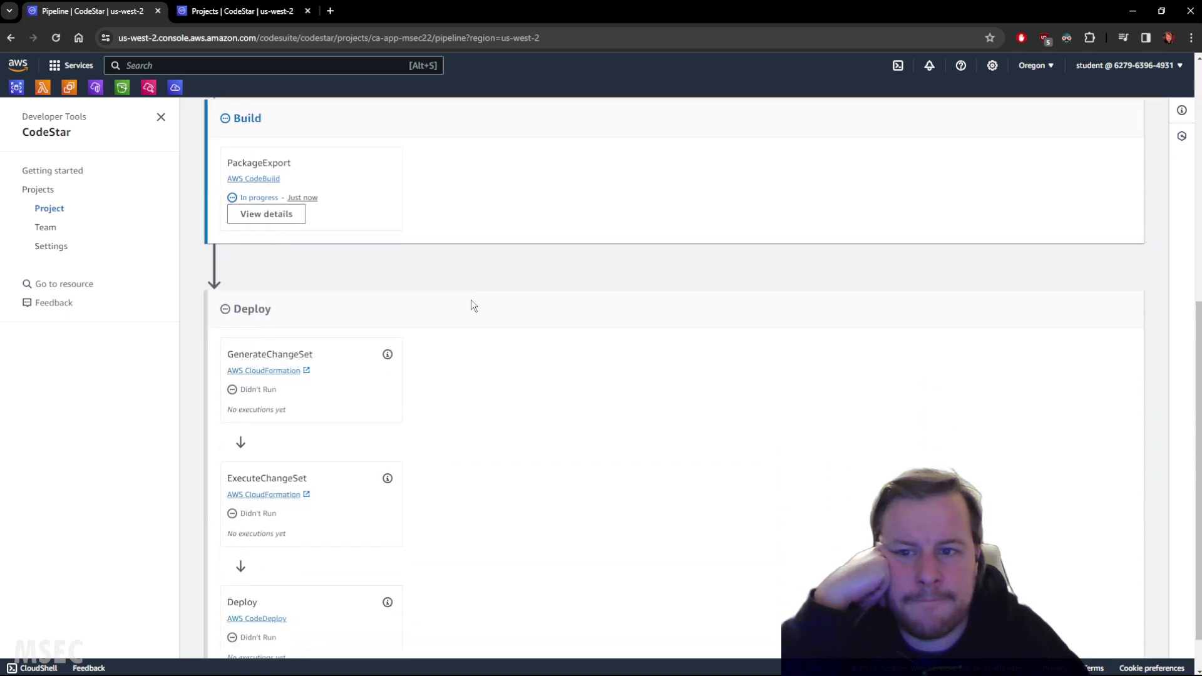
scroll(471, 304, "up", 1)
Step: Open the old ca-app-msecms project to check its deletion, and return to the refreshed projects list
left_click(269, 12)
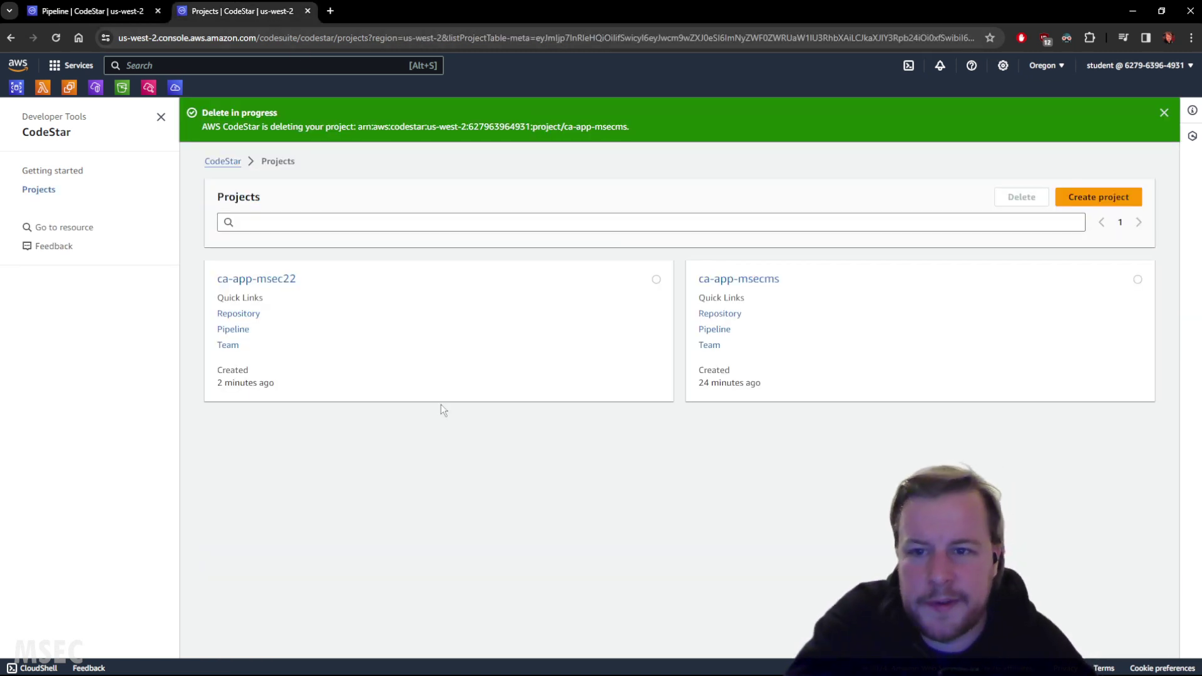
left_click(751, 278)
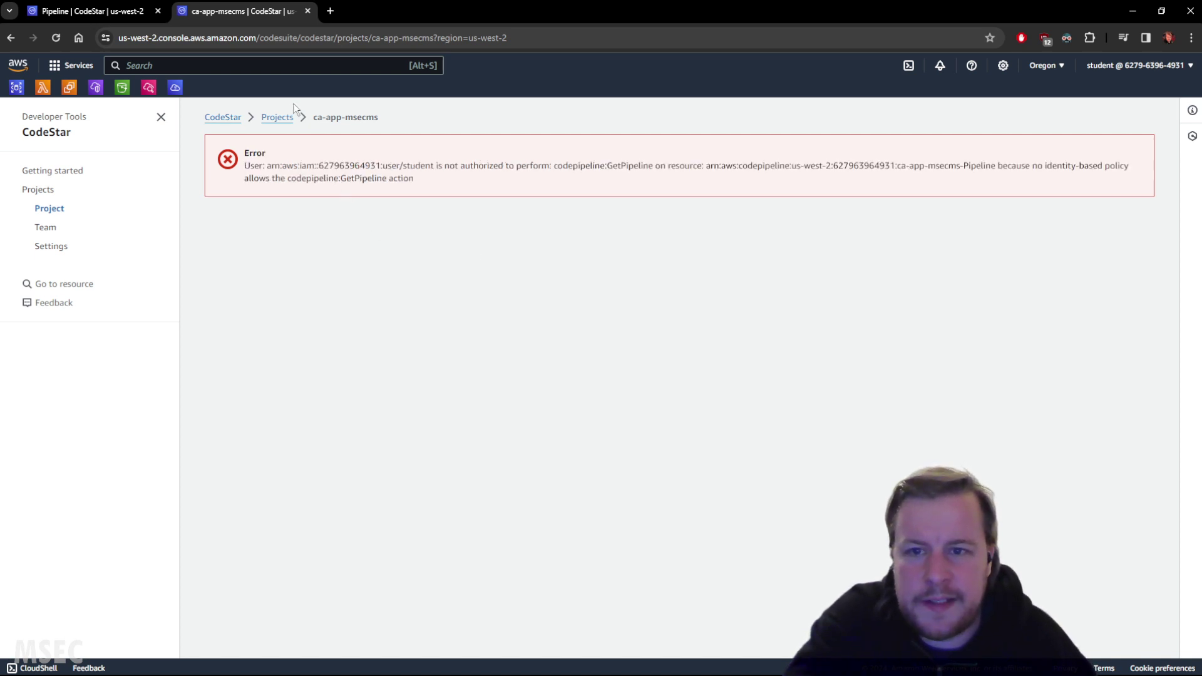
left_click(277, 118)
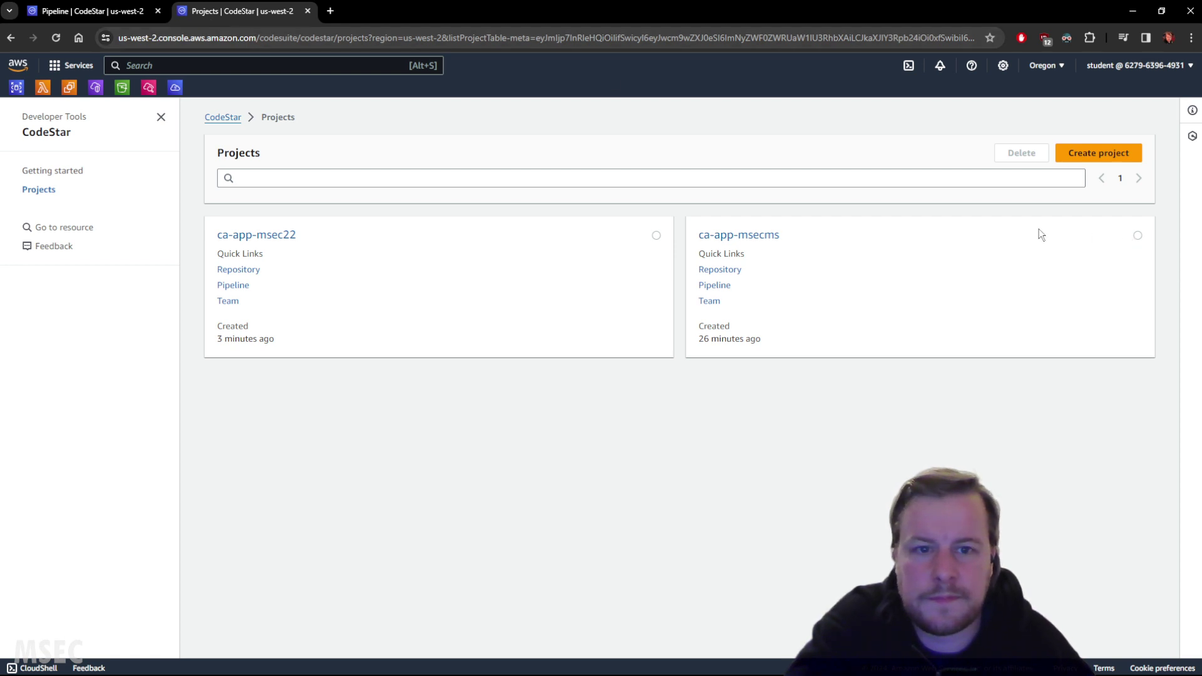
Step: Try to delete the old ca-app-msecms project from the projects list, confirming the deletion
left_click(1137, 236)
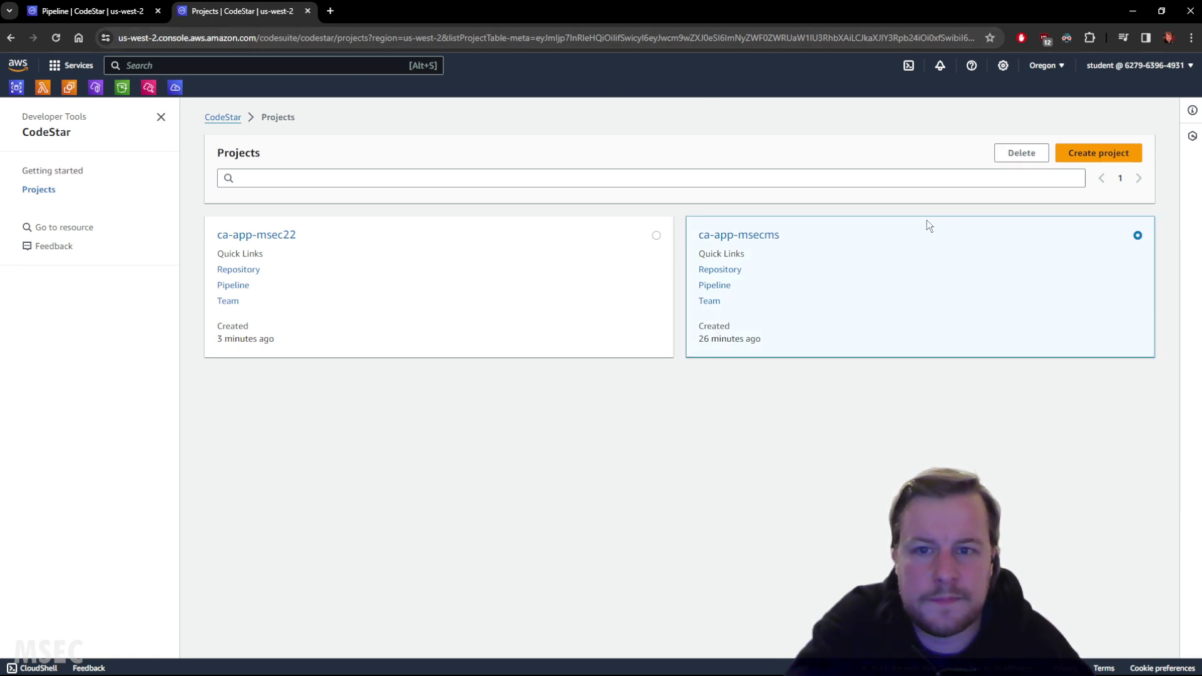
left_click(1021, 157)
left_click(536, 352)
double_click(539, 334)
left_click_drag(539, 334, 533, 357)
key("BackSpace")
left_click(750, 448)
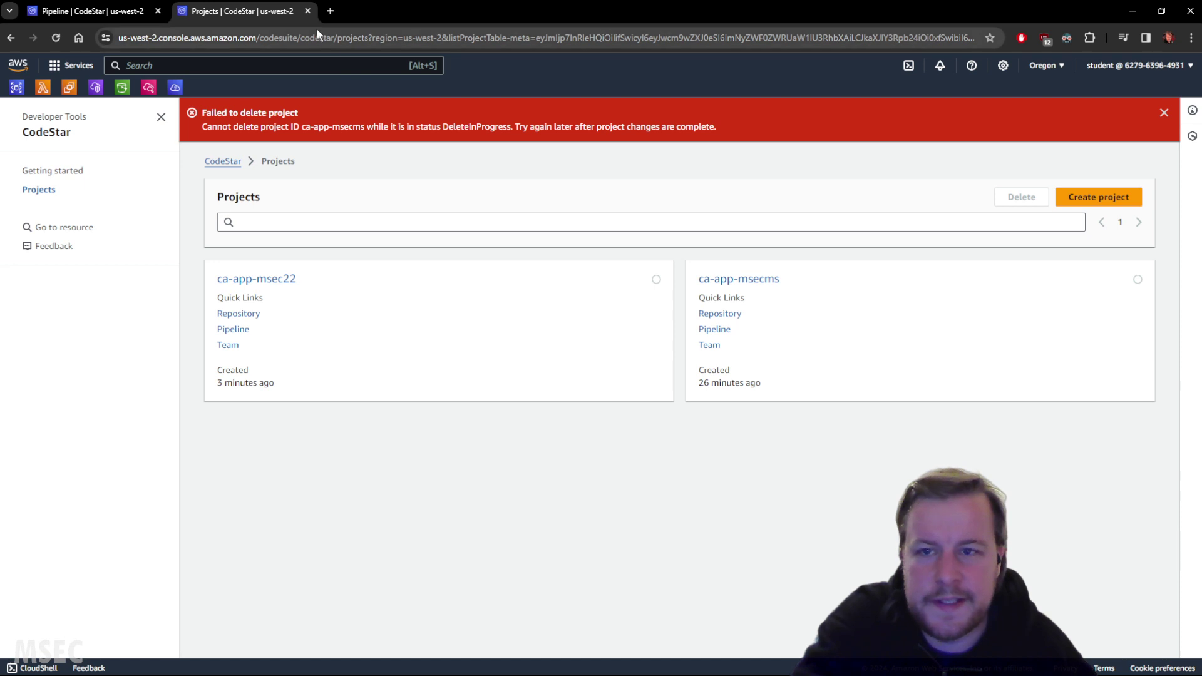
Step: Close the projects list page and check the Build and Deploy stages in the ca-app-msec22 pipeline
left_click(94, 11)
left_click(262, 14)
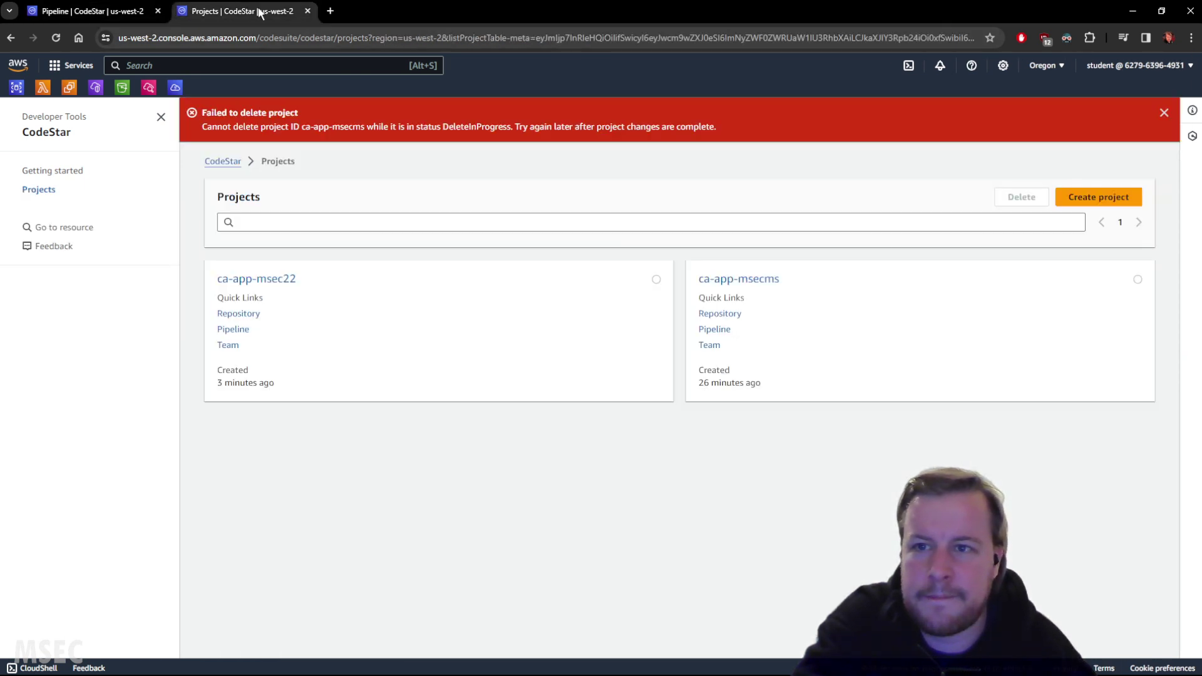
left_click(307, 11)
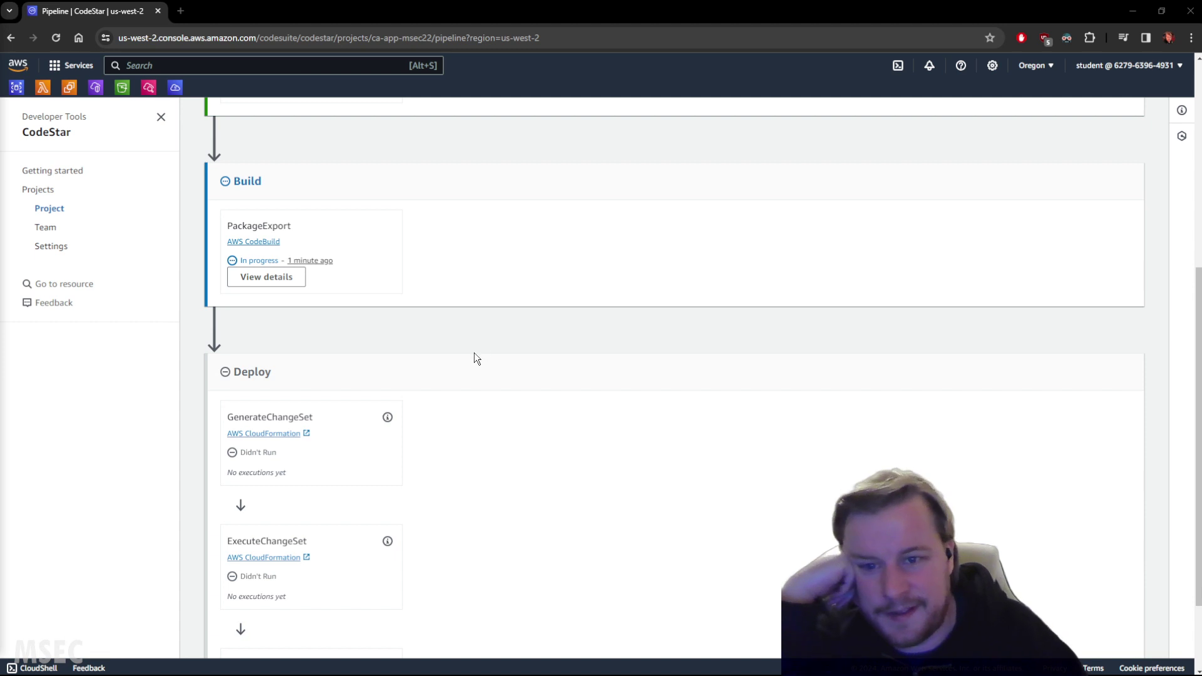
scroll(474, 353, "down", 2)
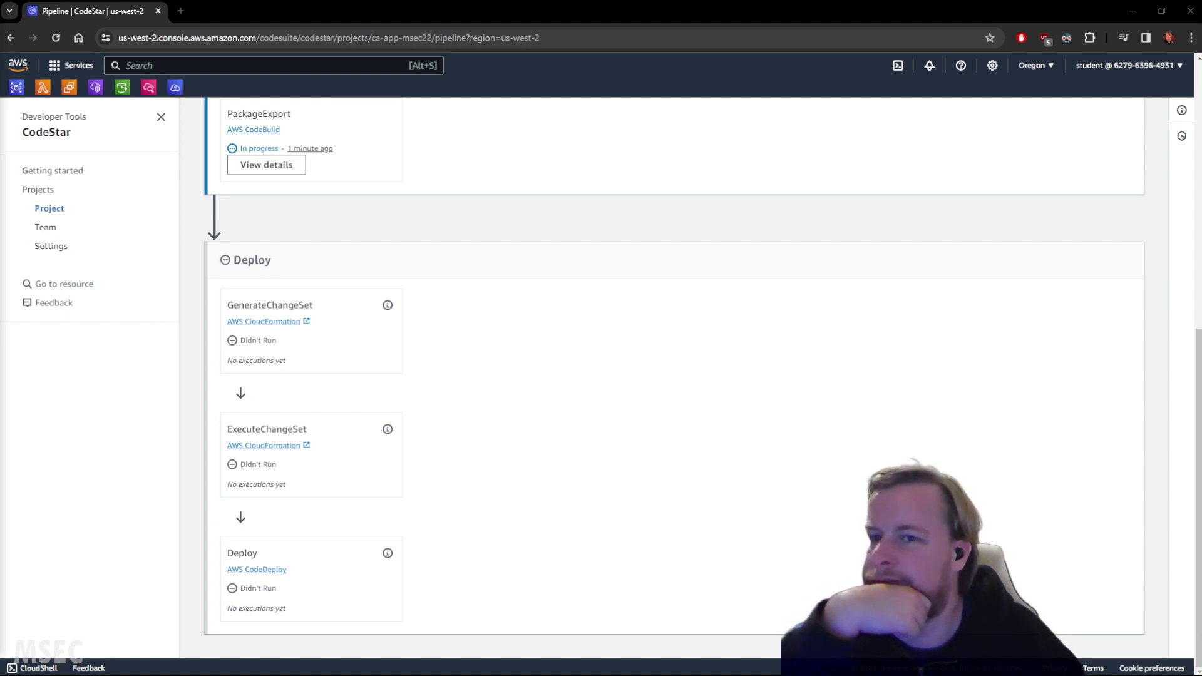
Step: Connect to the running cloudacademylabs EC2 instance with EC2 Instance Connect, closing the instances page and the terminal's instance information pane
middle_click(69, 87)
left_click(238, 6)
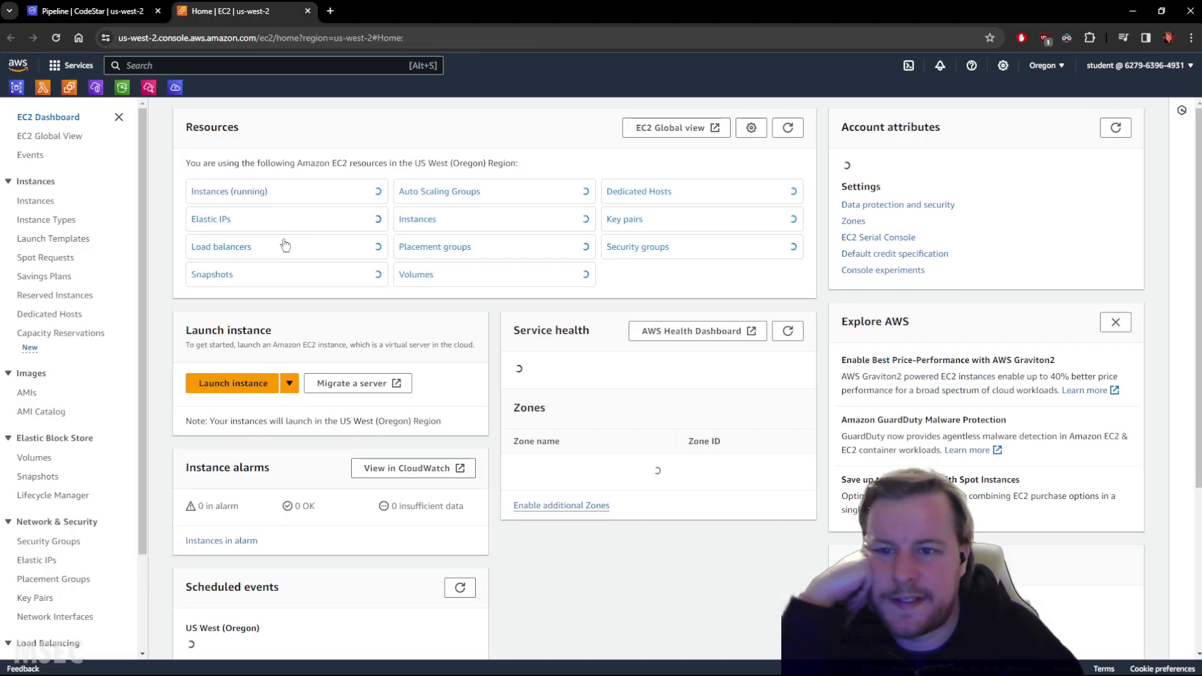
left_click(252, 196)
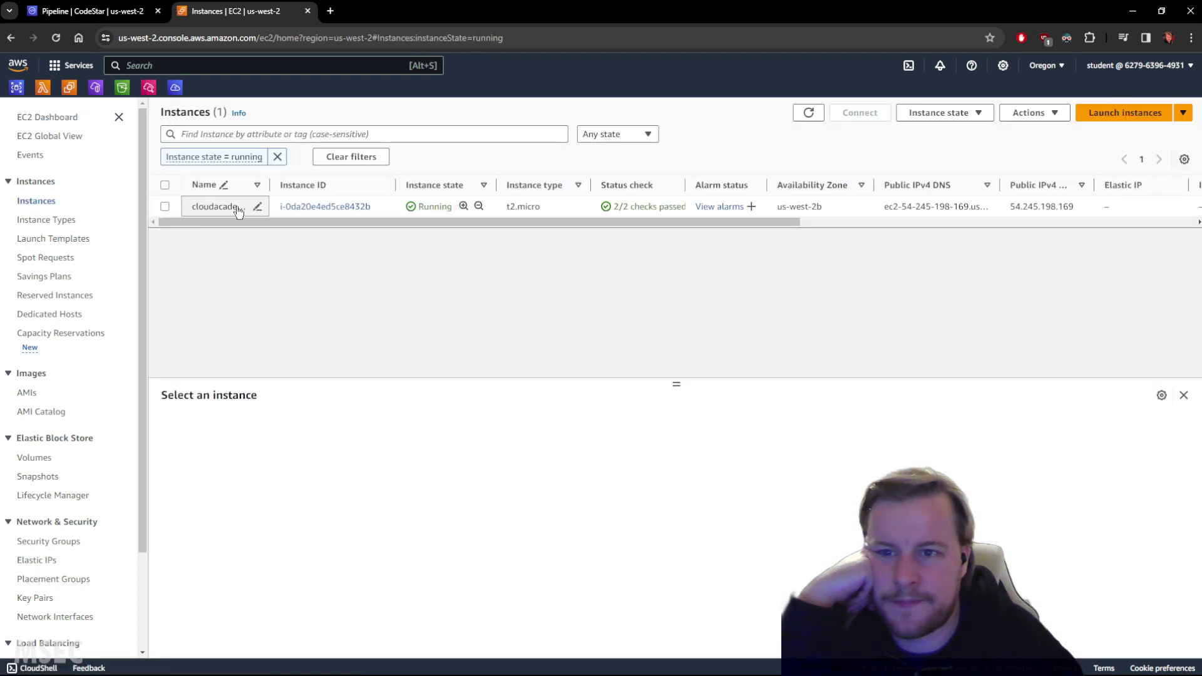
right_click(241, 207)
left_click(283, 273)
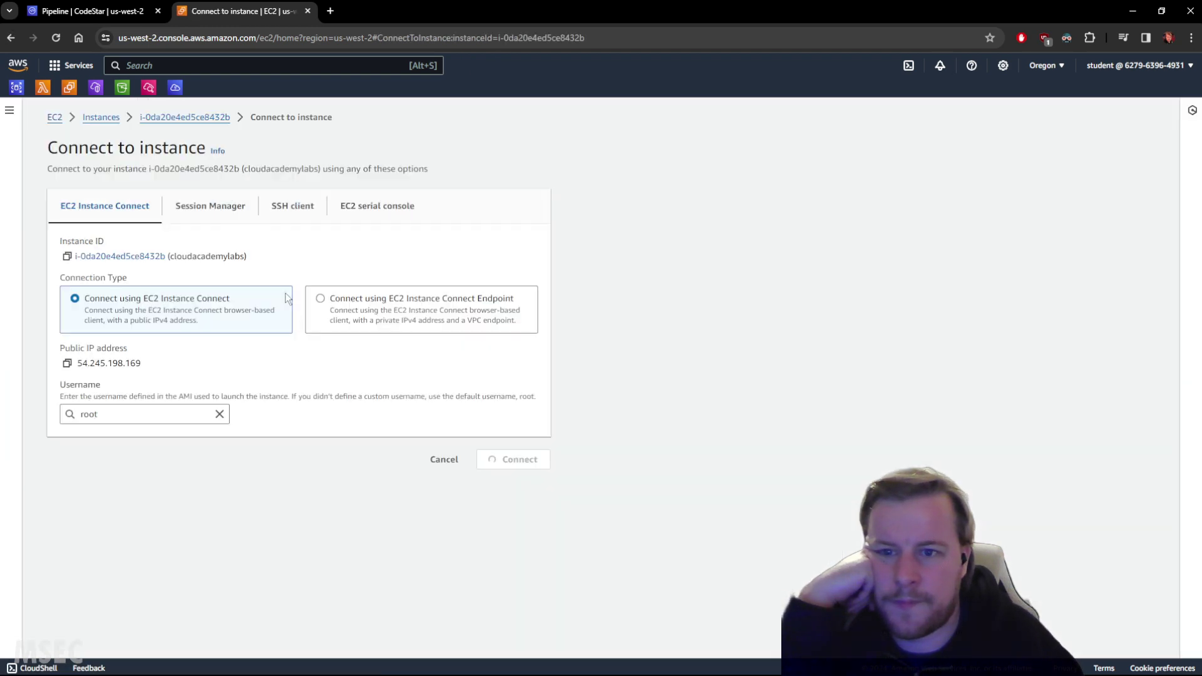
left_click(518, 534)
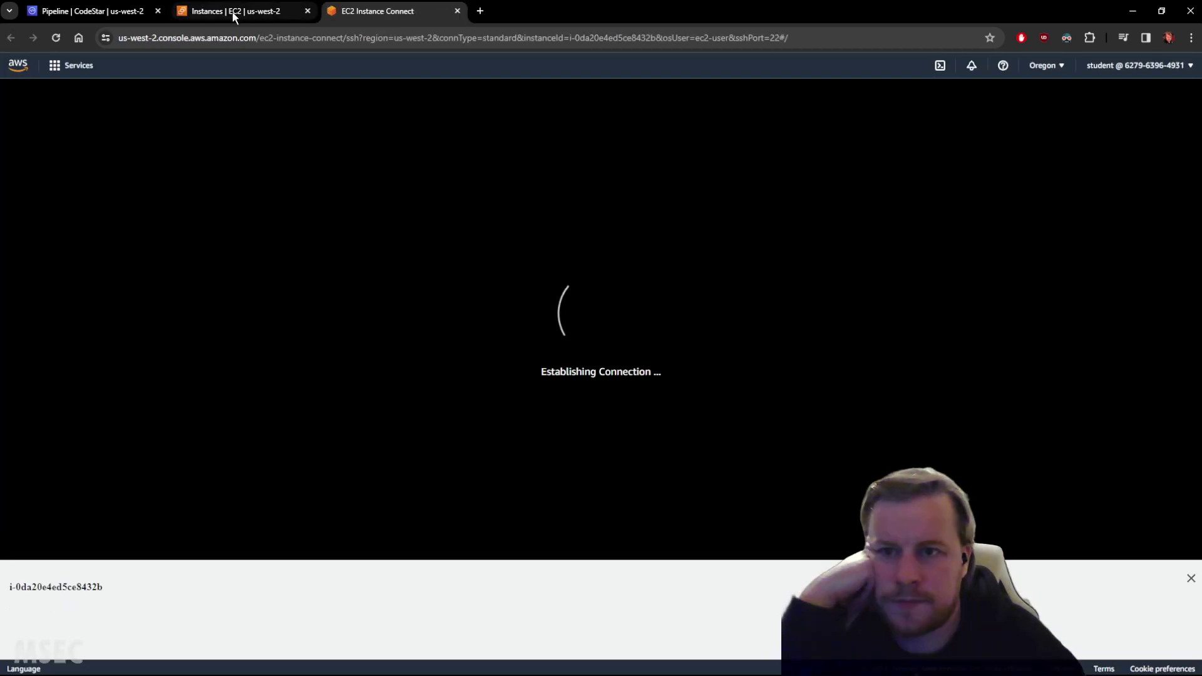
middle_click(232, 12)
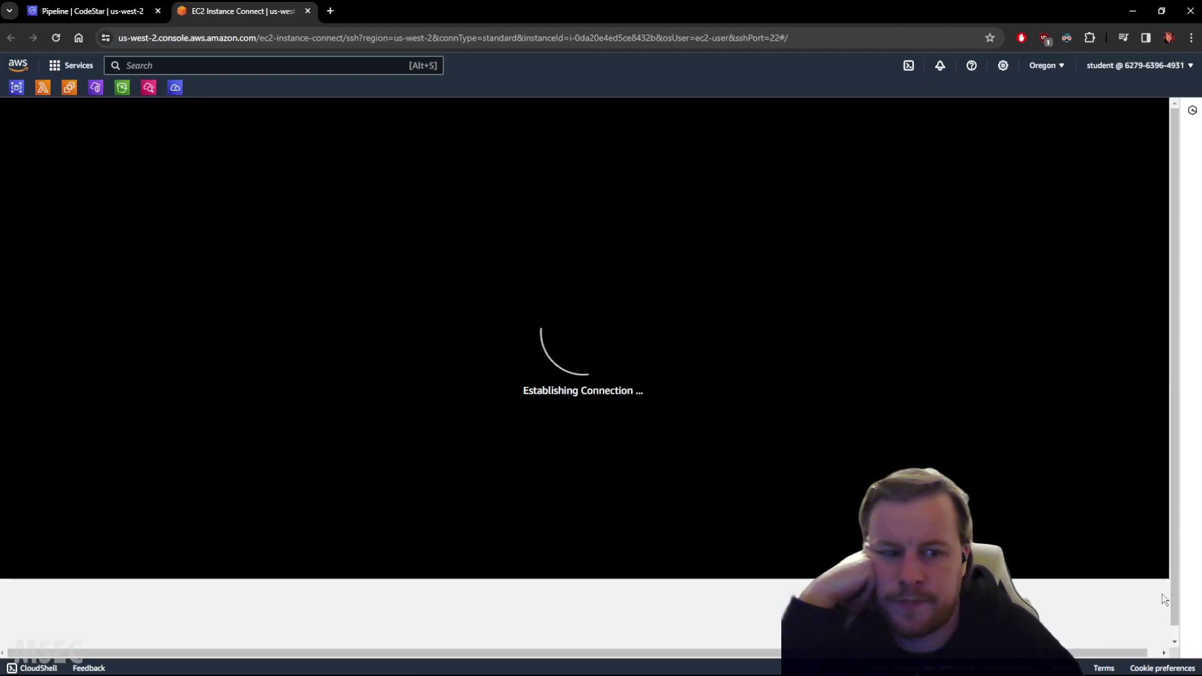
left_click(1165, 596)
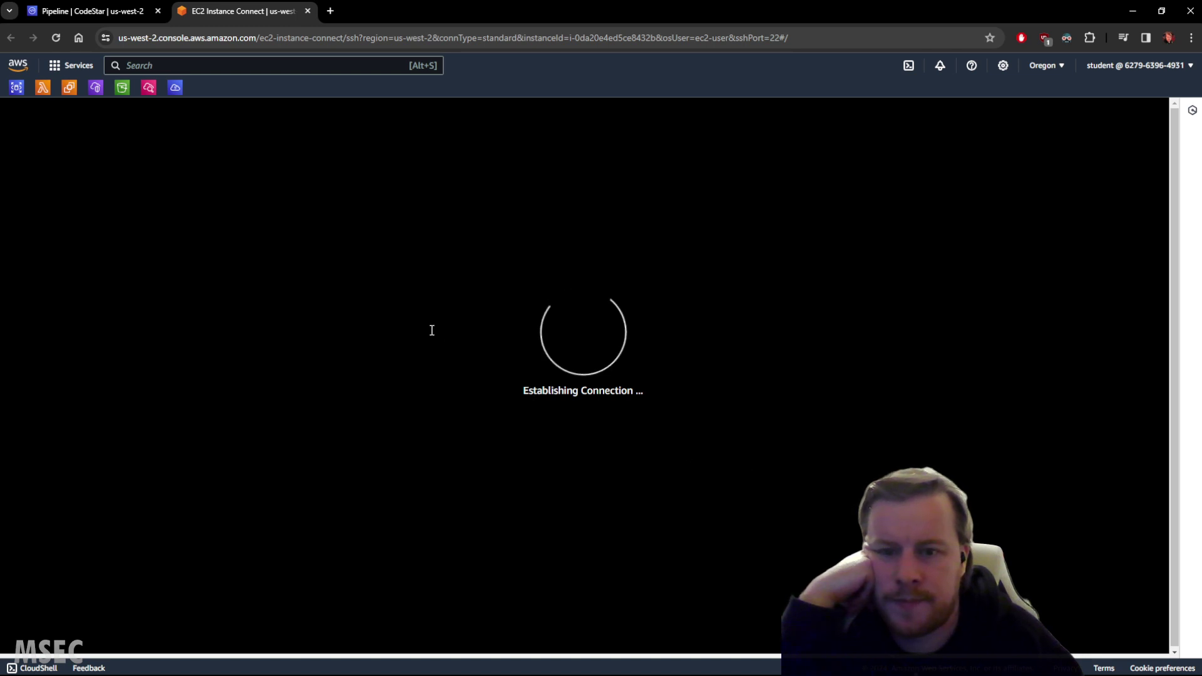
left_click(501, 338)
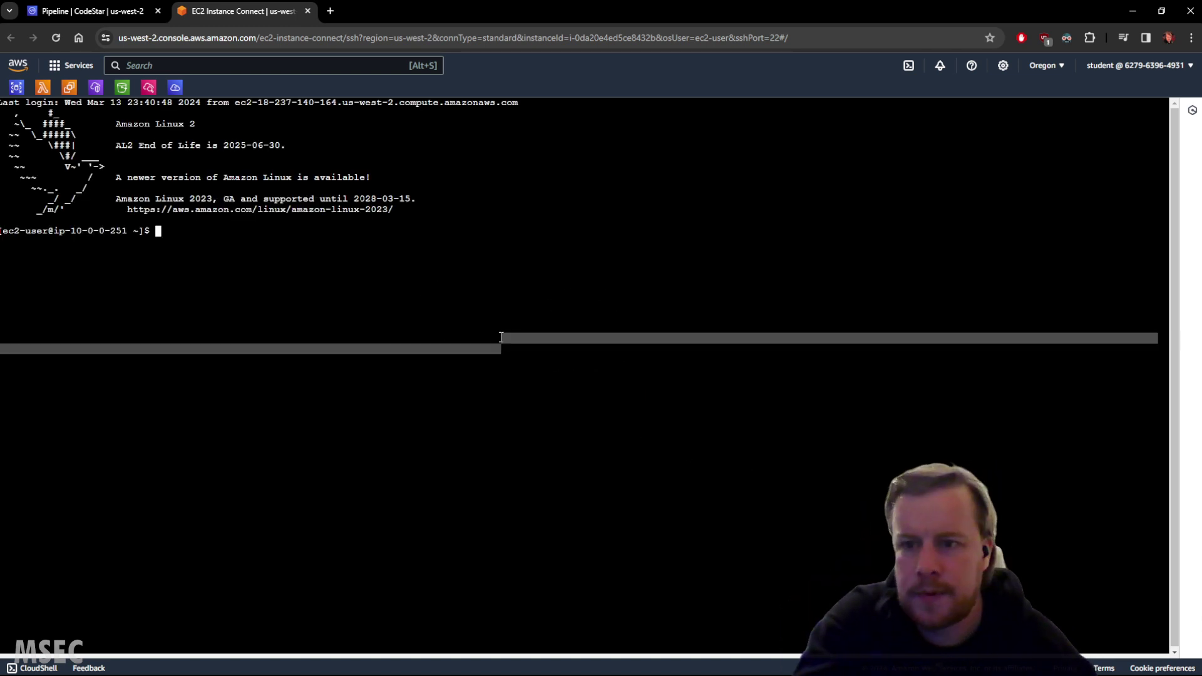
Step: Print the working directory in the instance's terminal with pwd and list its contents with ls
type("pwd")
key("Return")
type("ls")
key("Return")
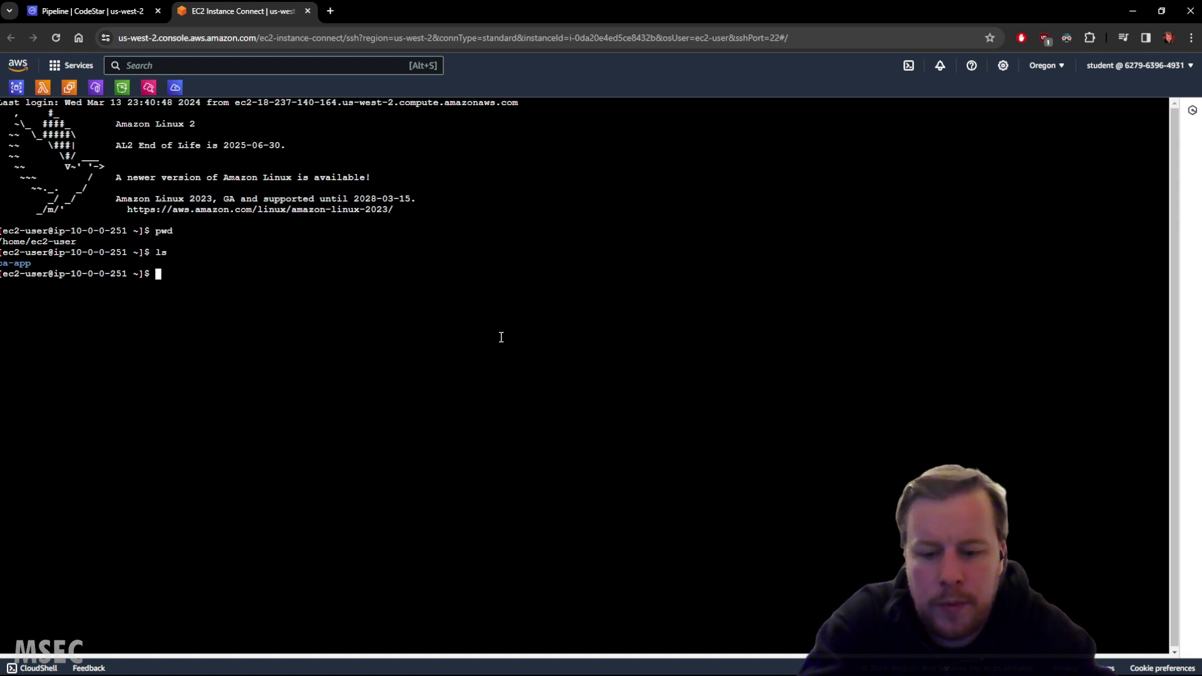
Step: Remove the ca-app folder from the home directory with rm -rf ca-app/ and list the directory again
type("rm -rf")
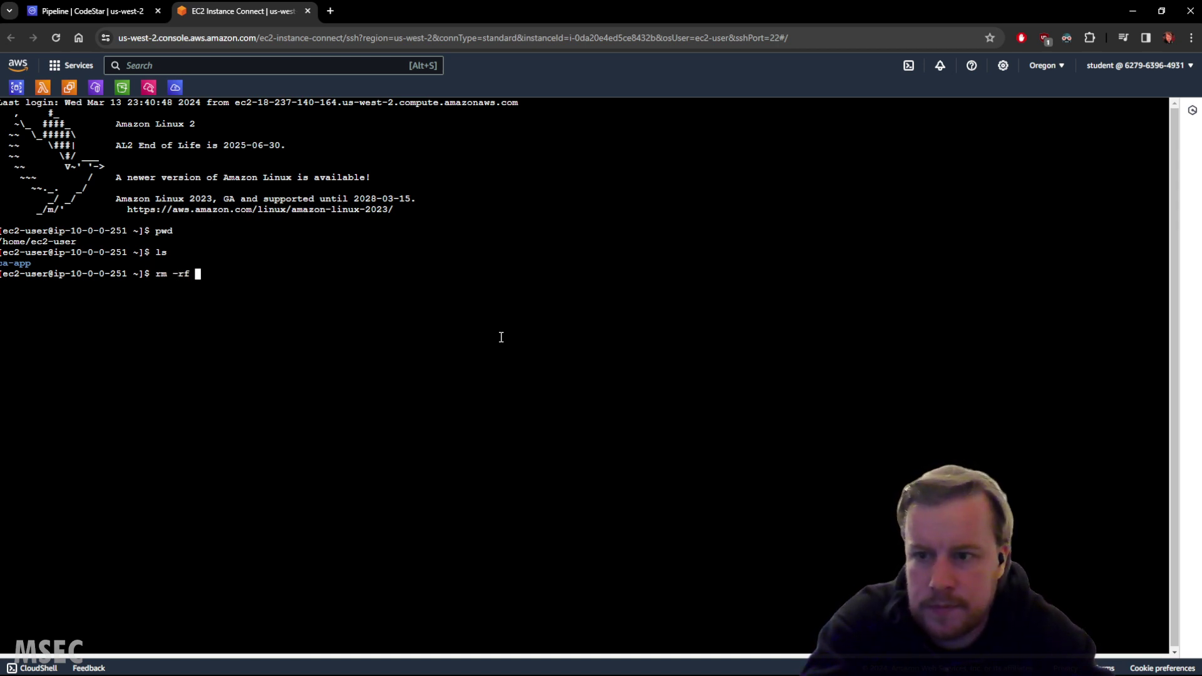
type(" ca")
key("Tab")
key("Return")
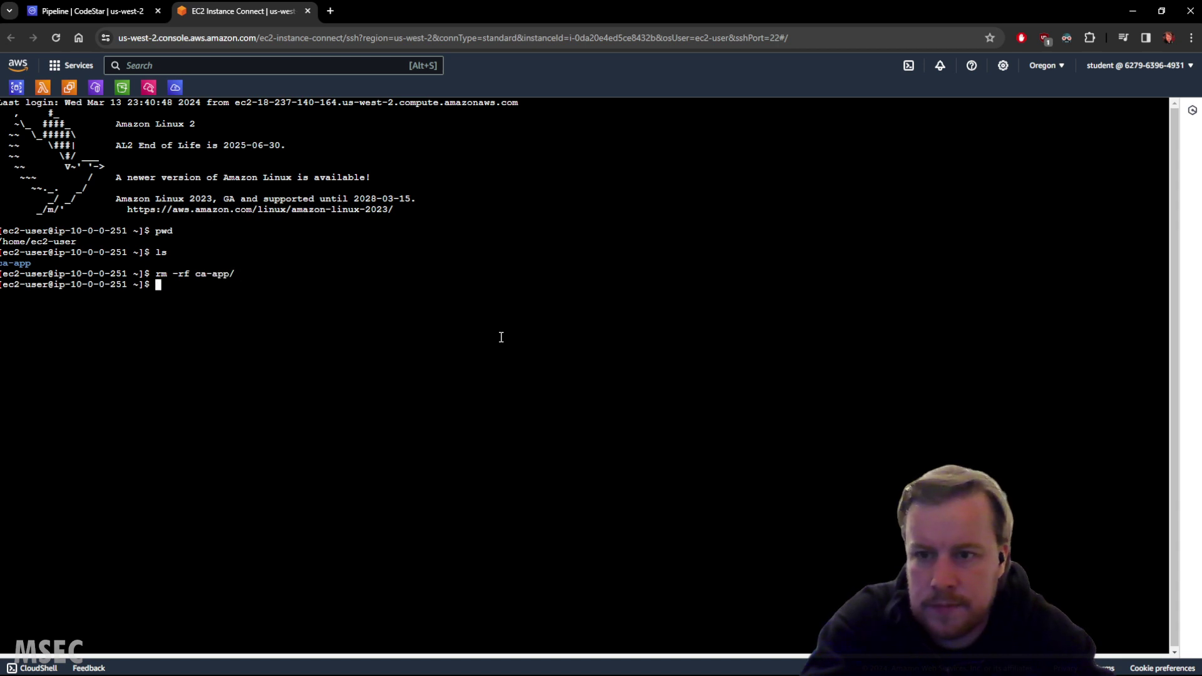
type("ls")
key("Return")
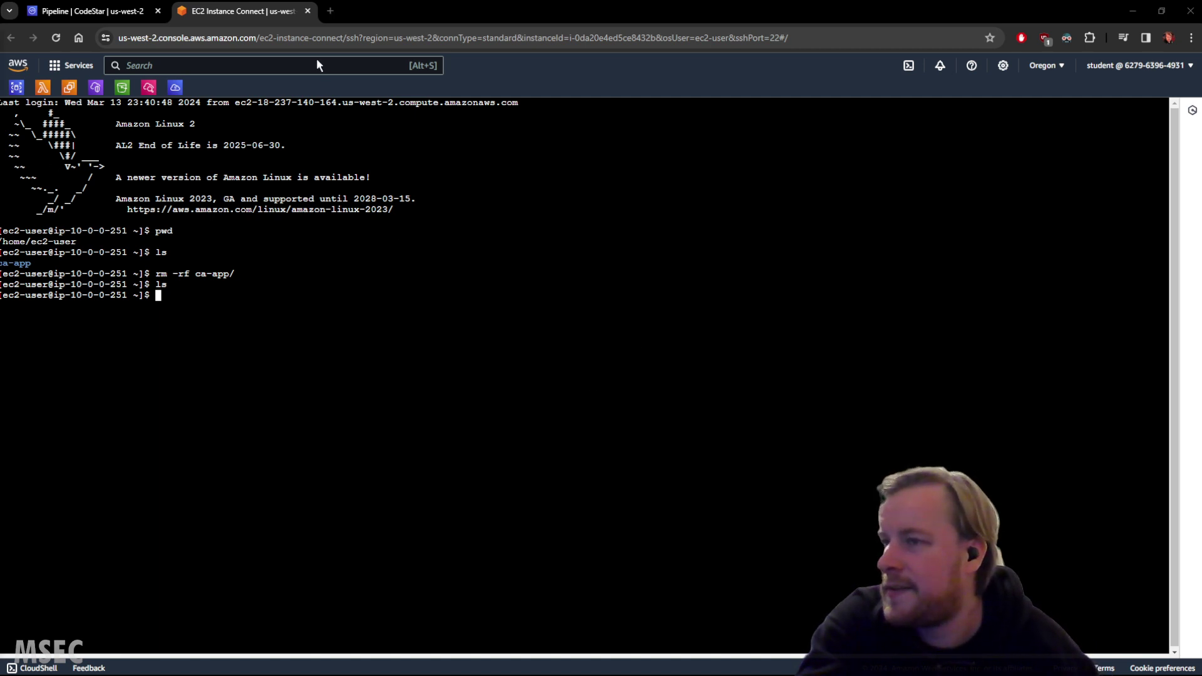
Step: Return to the ca-app-msec22 pipeline and examine the status of its Source, Build and Deploy stages
left_click(98, 12)
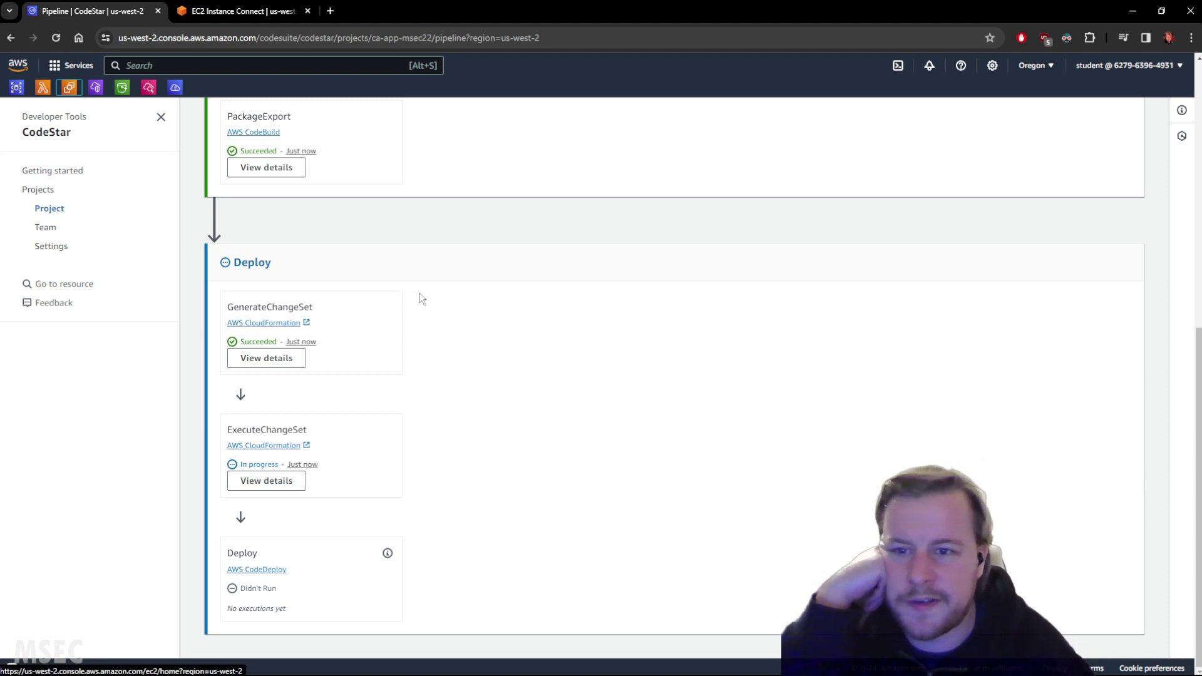
scroll(504, 363, "up", 3)
scroll(500, 358, "down", 3)
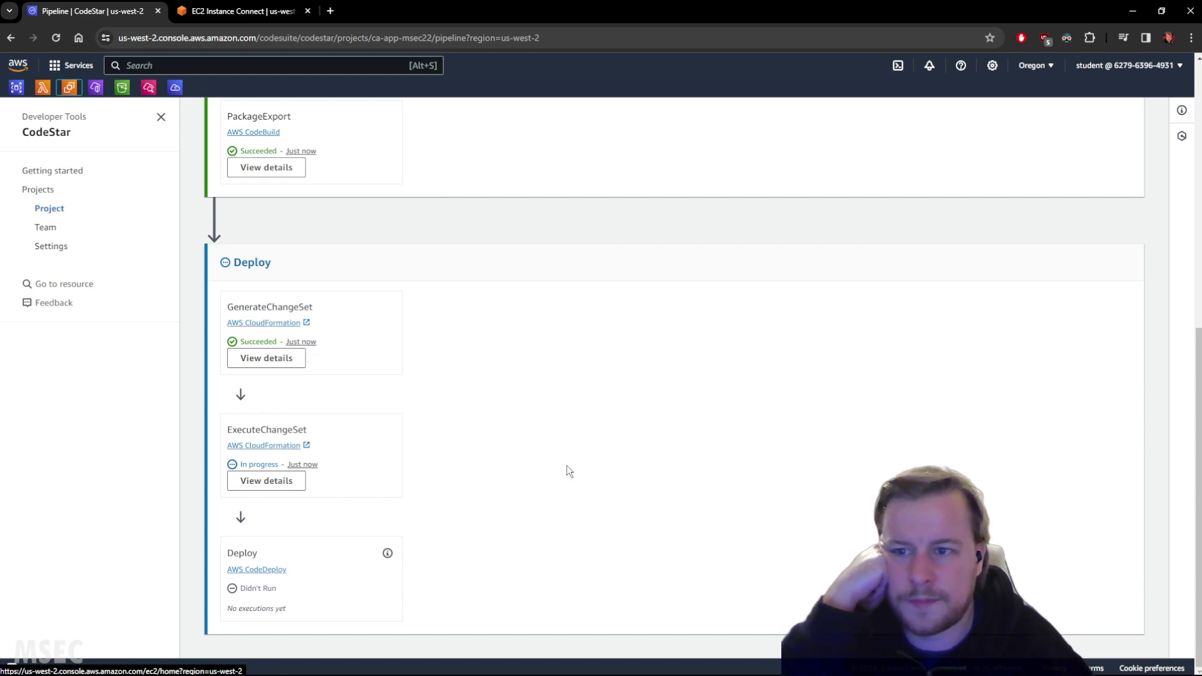
scroll(562, 468, "up", 8)
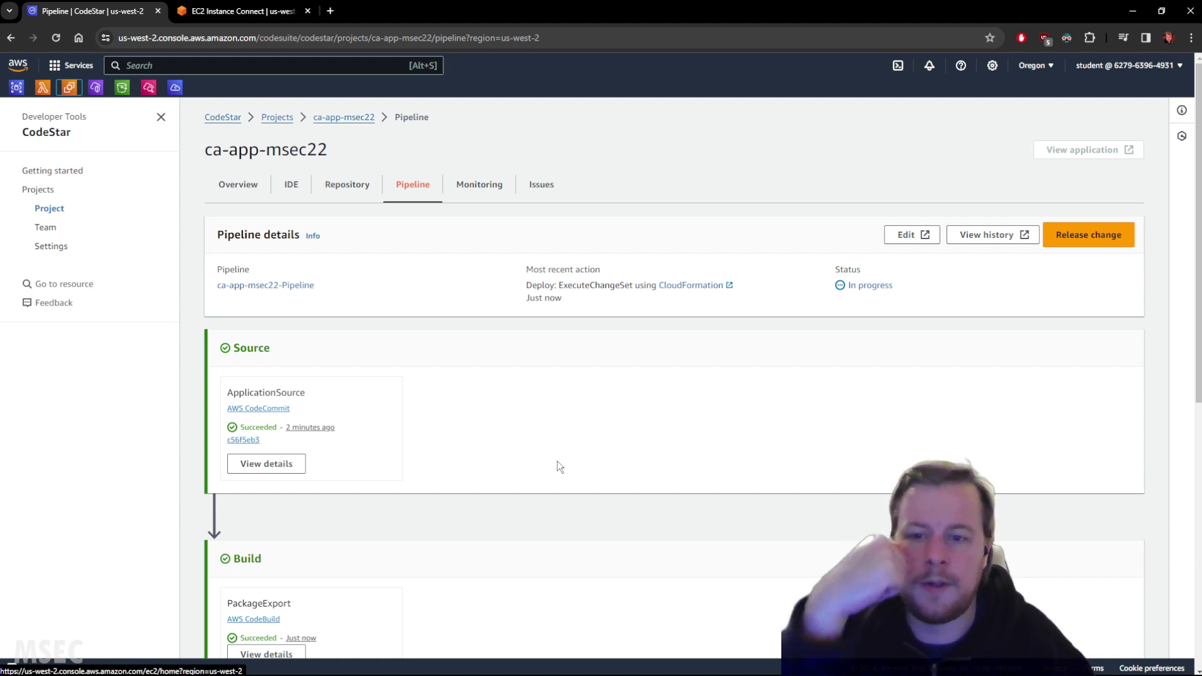
scroll(550, 435, "down", 8)
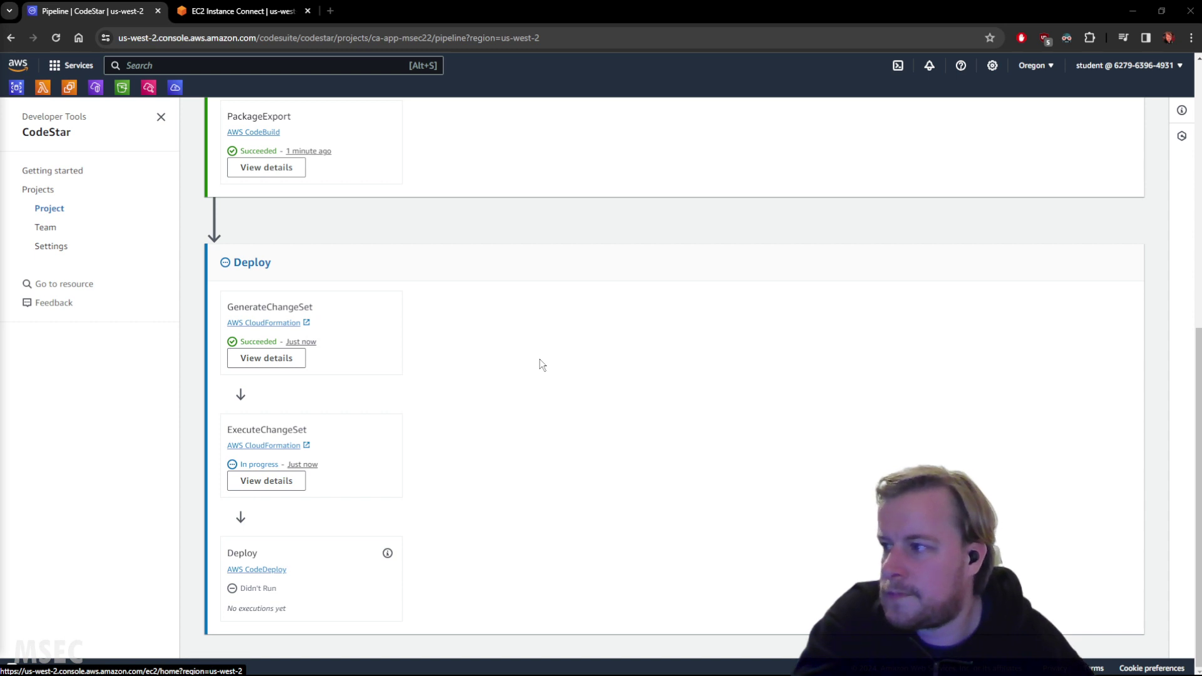
scroll(565, 364, "up", 7)
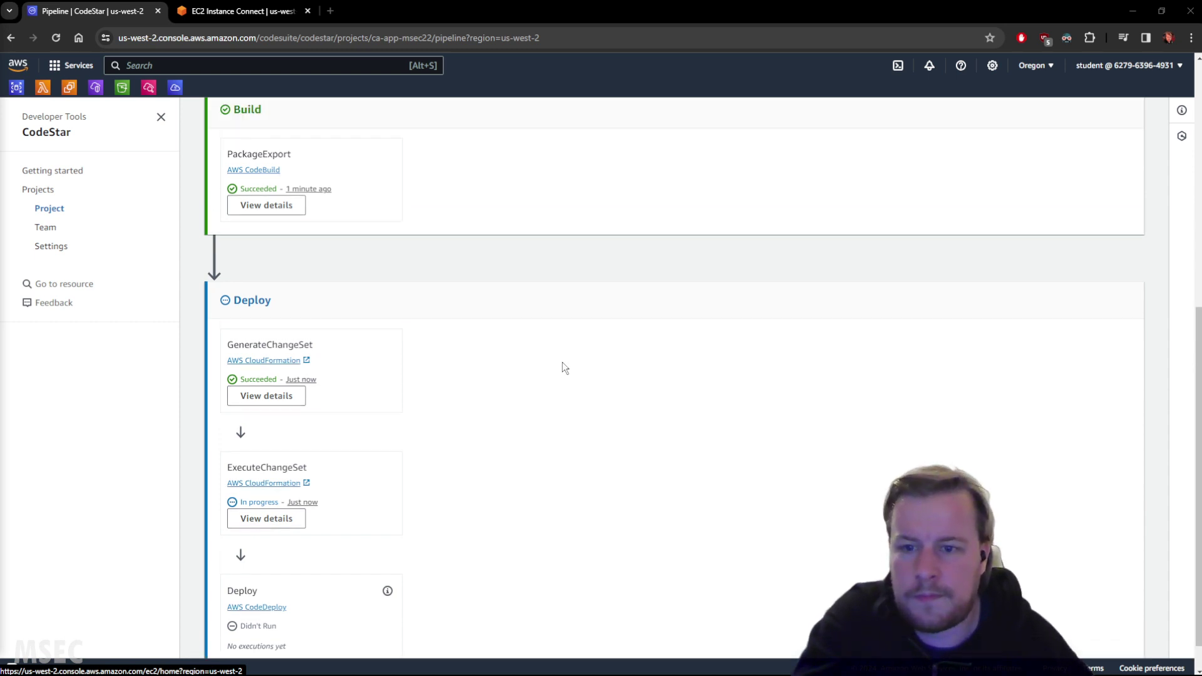
scroll(562, 363, "up", 1)
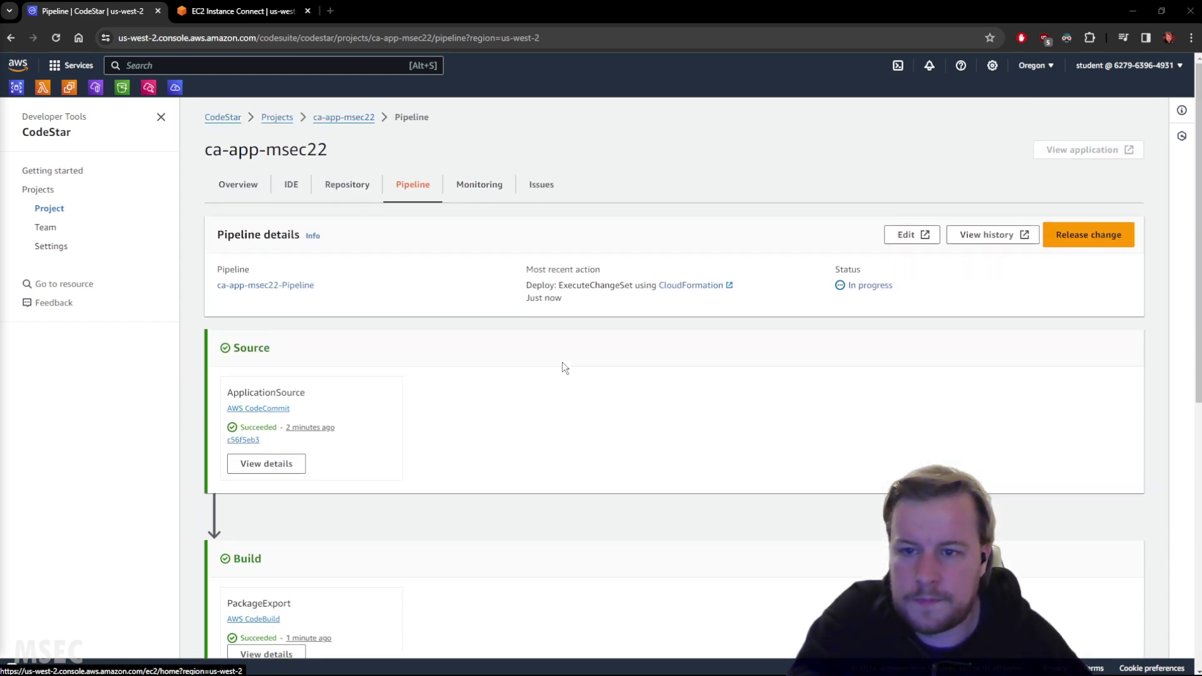
scroll(562, 363, "down", 8)
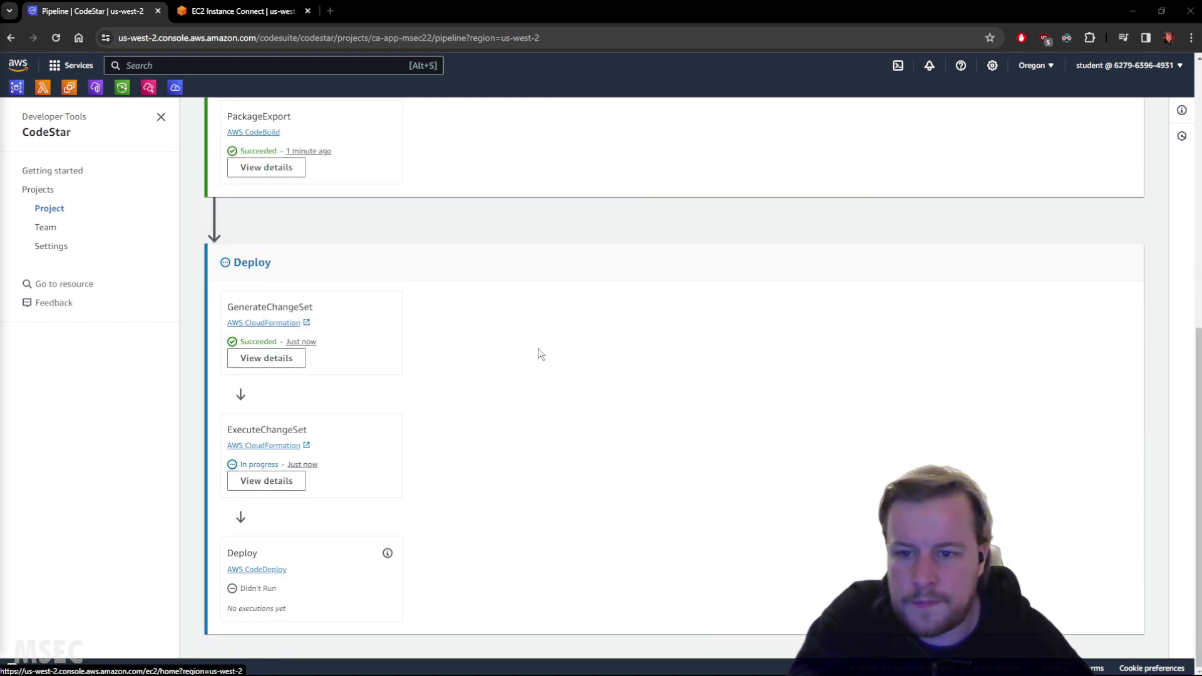
scroll(545, 357, "up", 7)
scroll(544, 349, "down", 7)
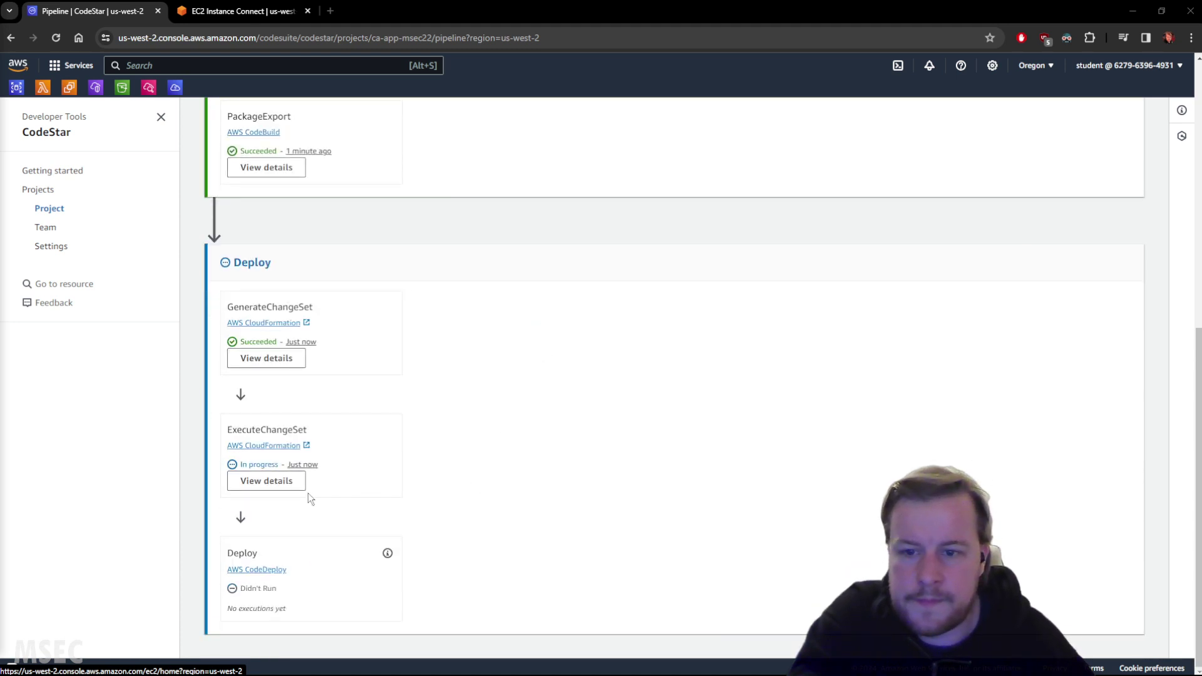
Step: Check the execution details of the ExecuteChangeSet and GenerateChangeSet actions in the Deploy stage
left_click(271, 483)
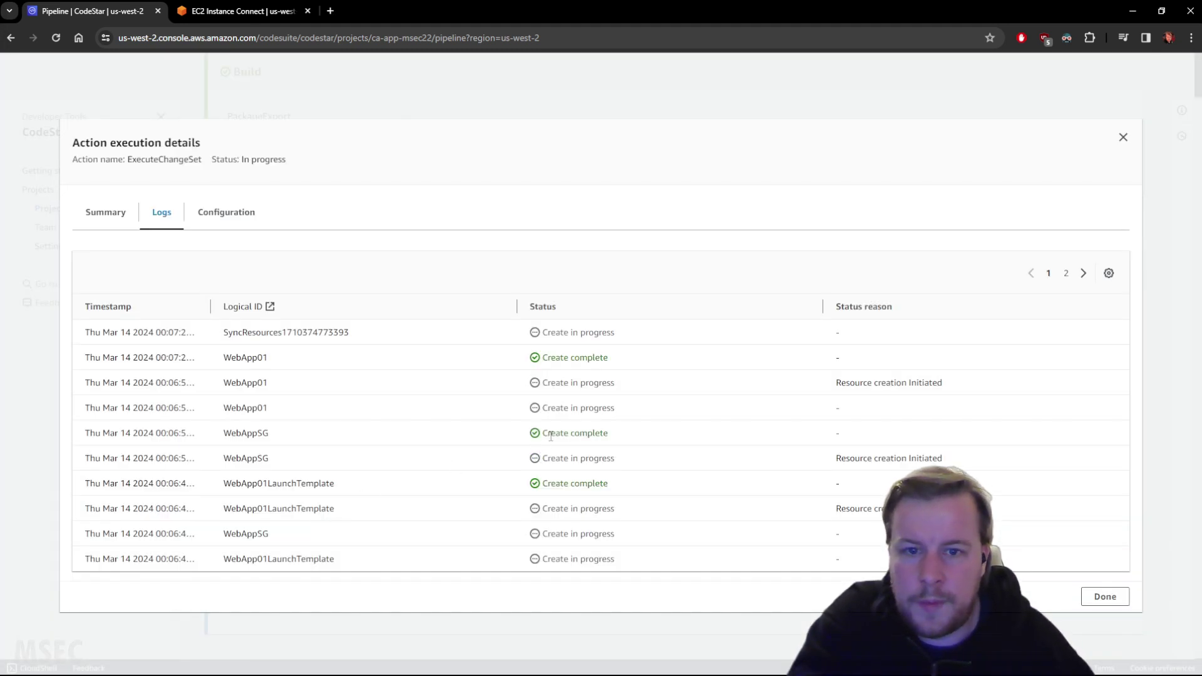
left_click(1123, 138)
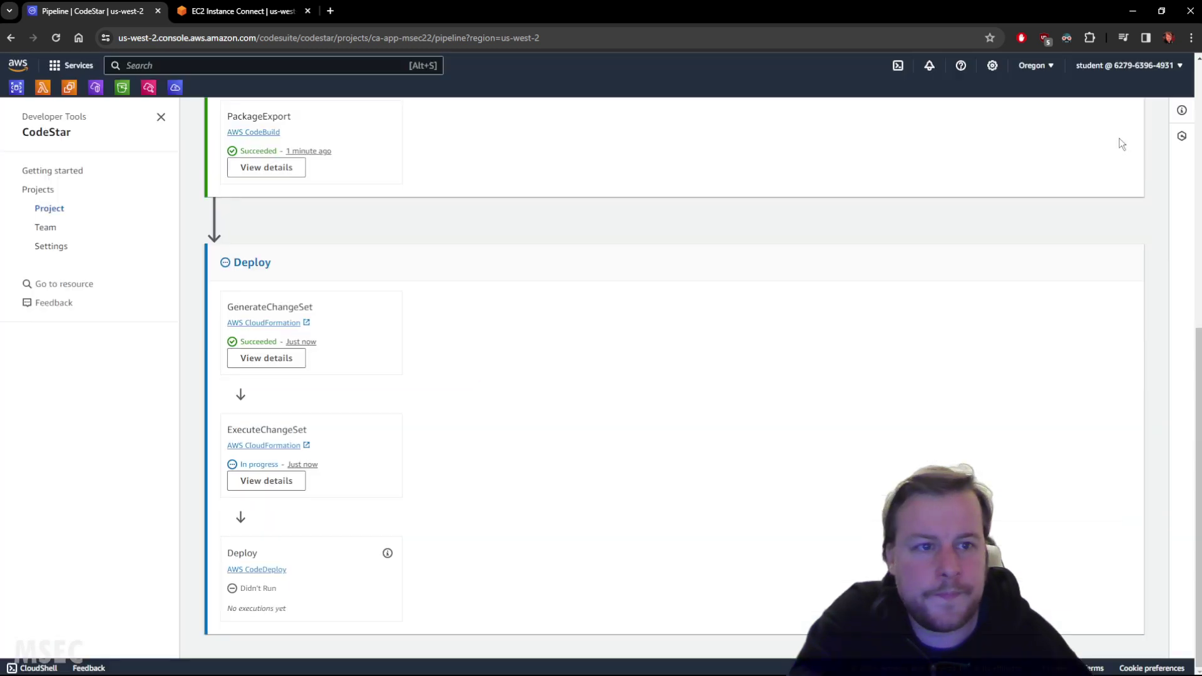
left_click(283, 359)
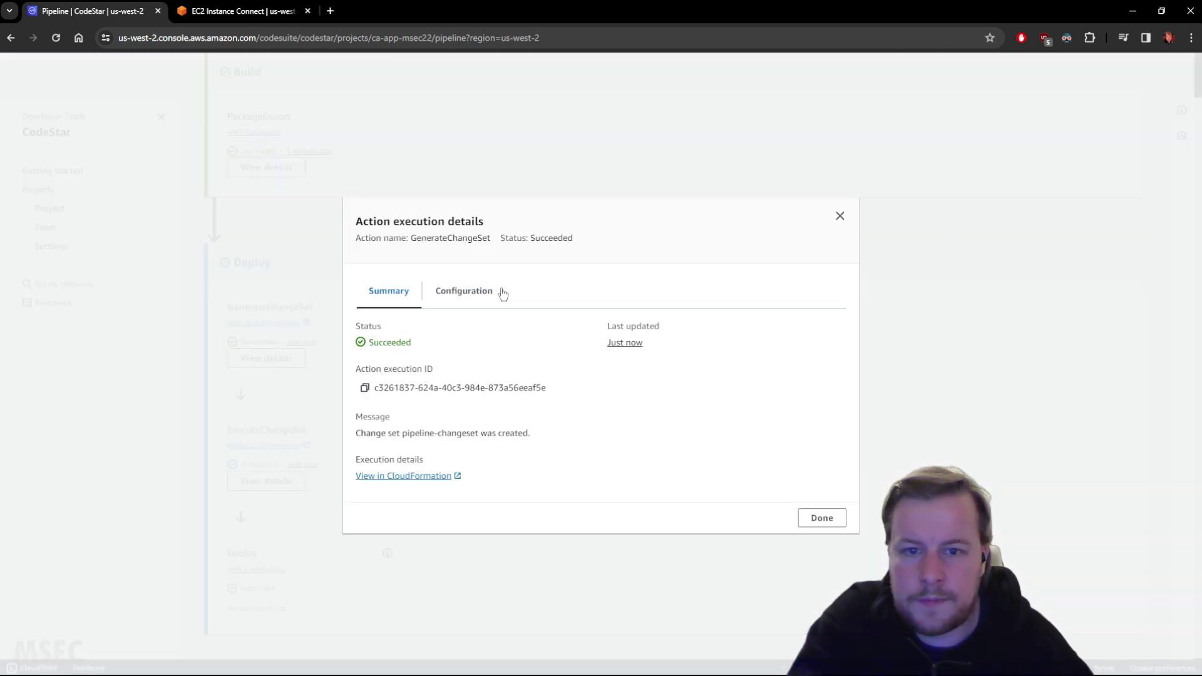
left_click(841, 219)
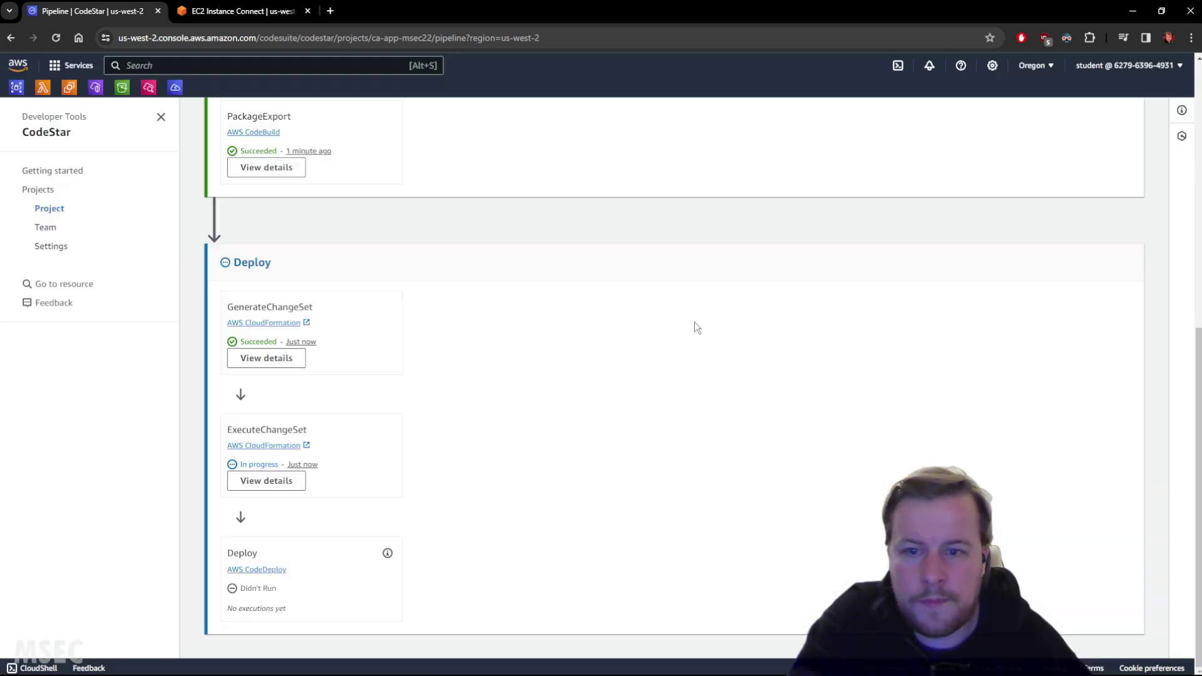
Step: Review the logs, configuration and summary of the ExecuteChangeSet action, reopen its logs once more, and close the details
left_click(269, 482)
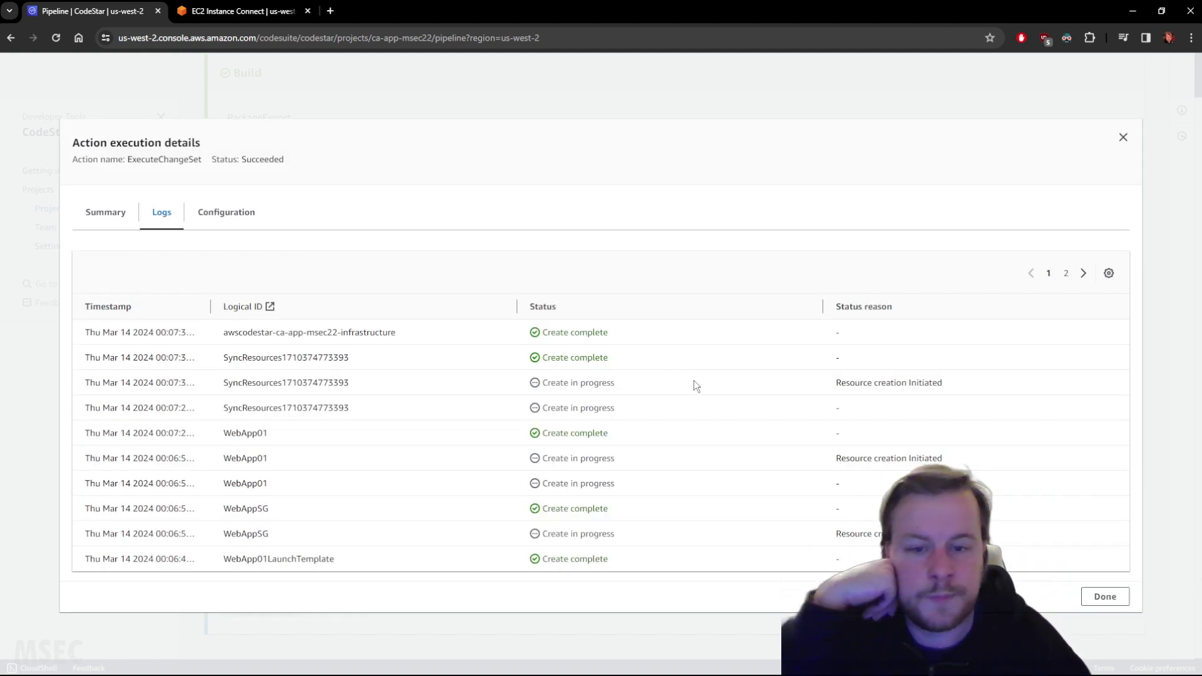
left_click(226, 213)
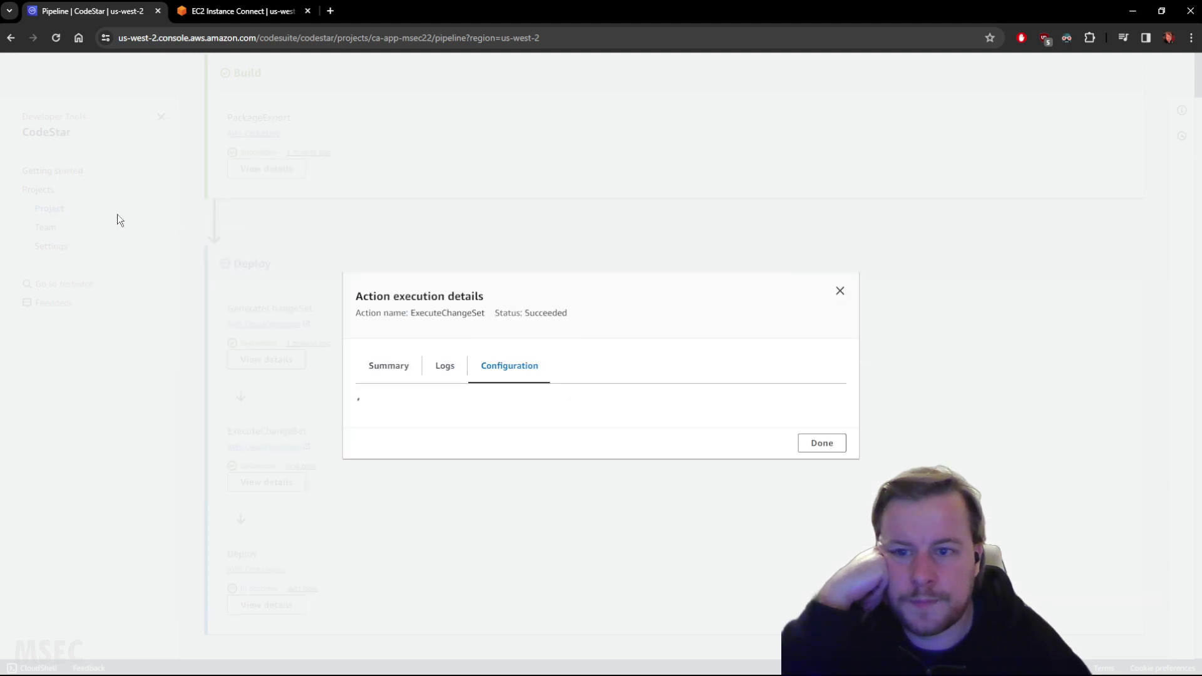
left_click(388, 332)
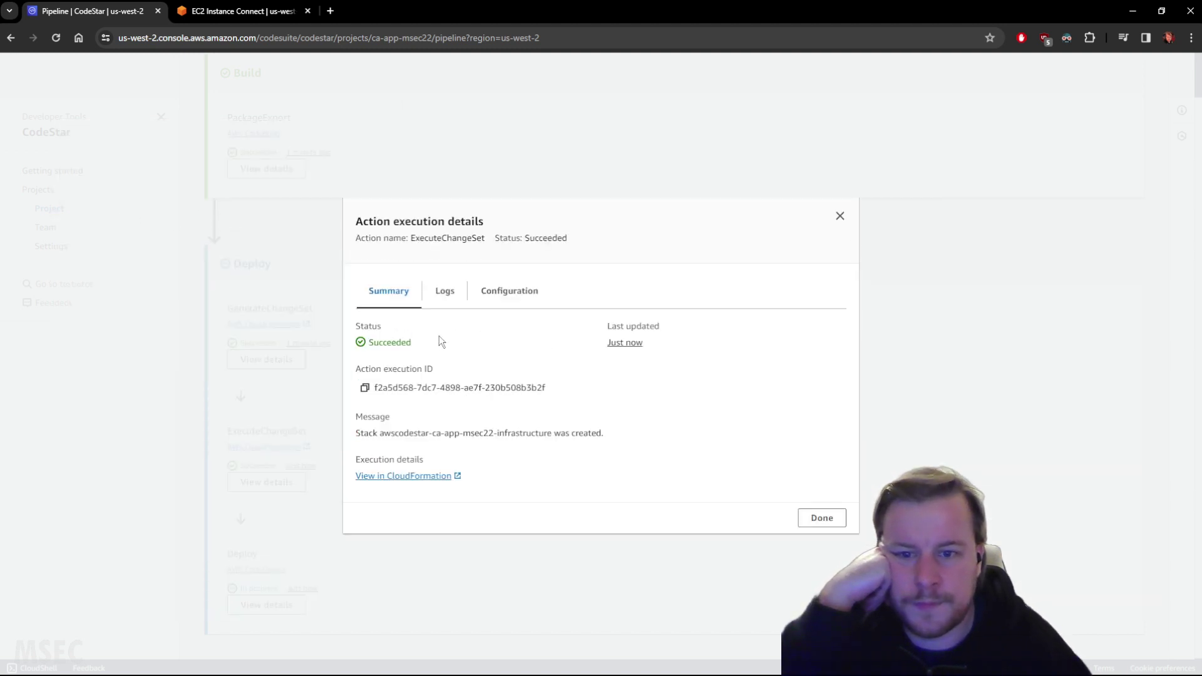
left_click(443, 294)
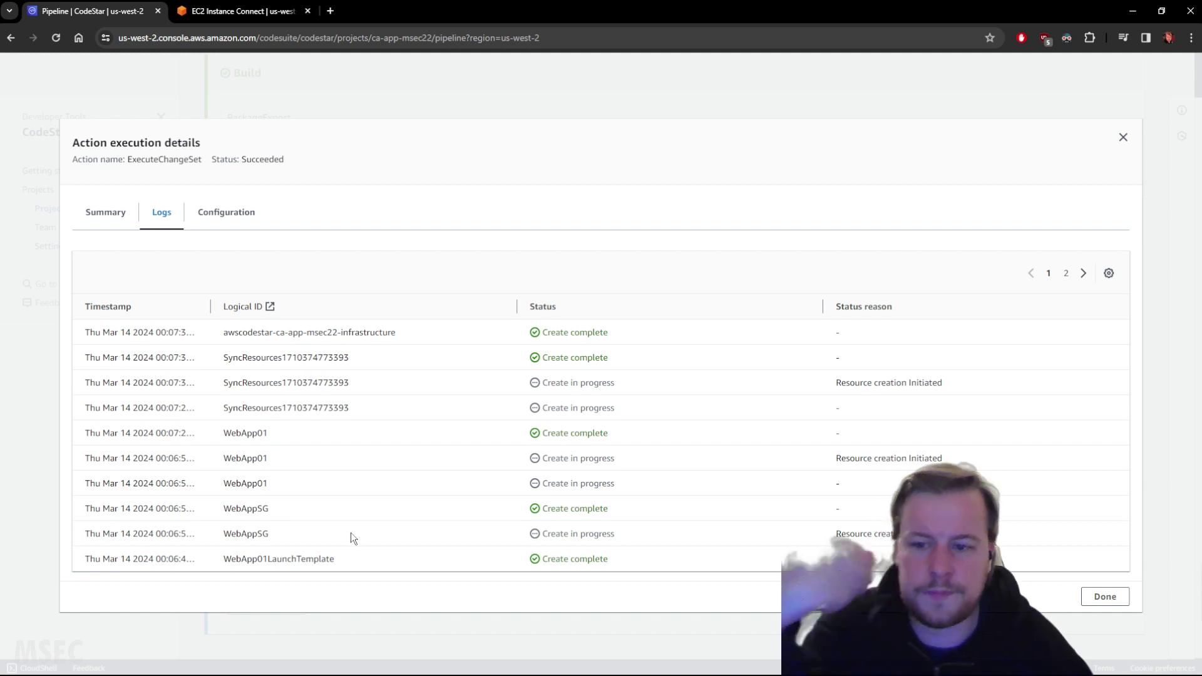
left_click(1104, 601)
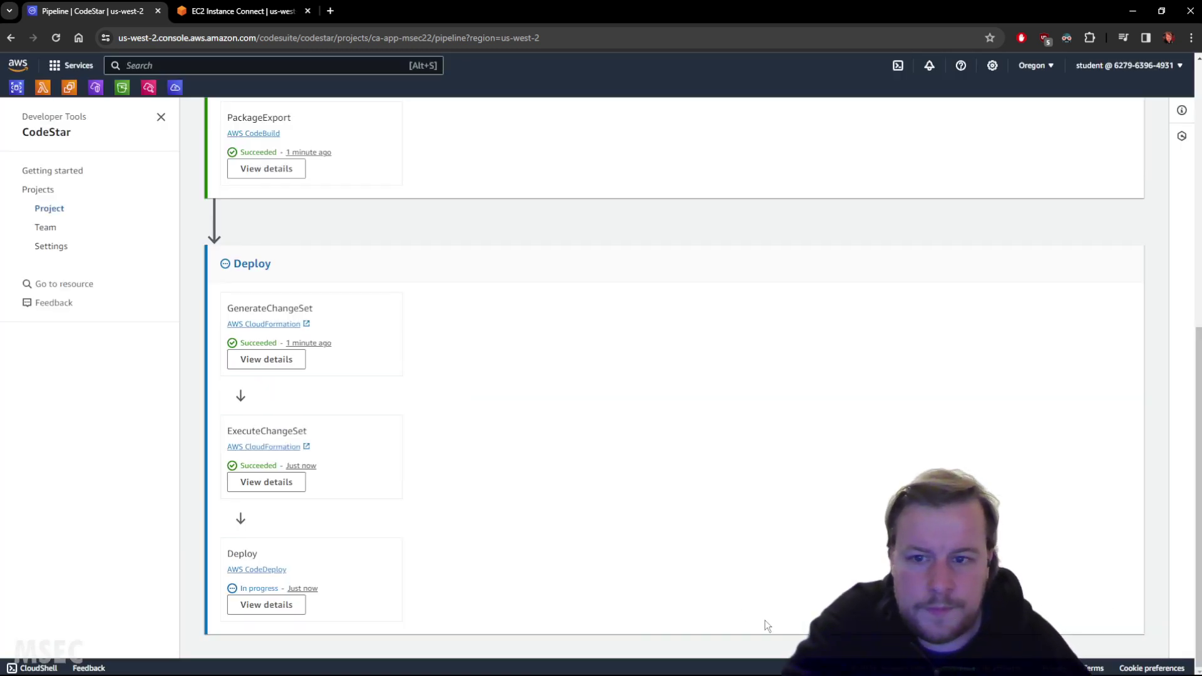
left_click(270, 483)
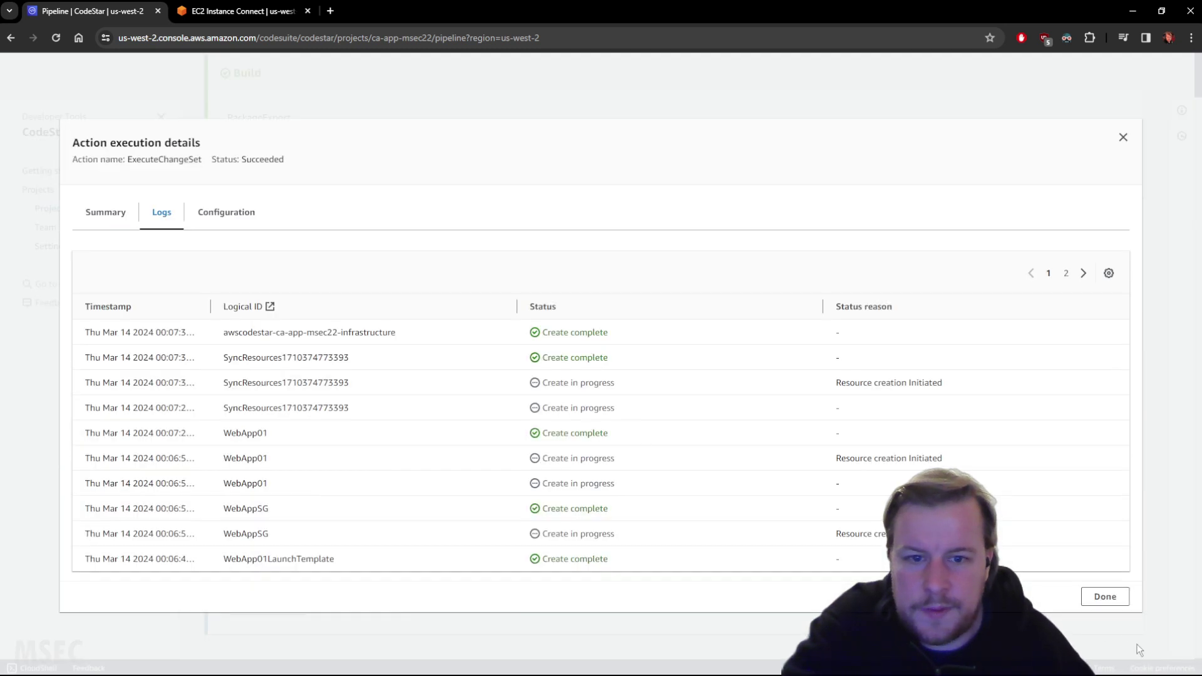
left_click(1090, 598)
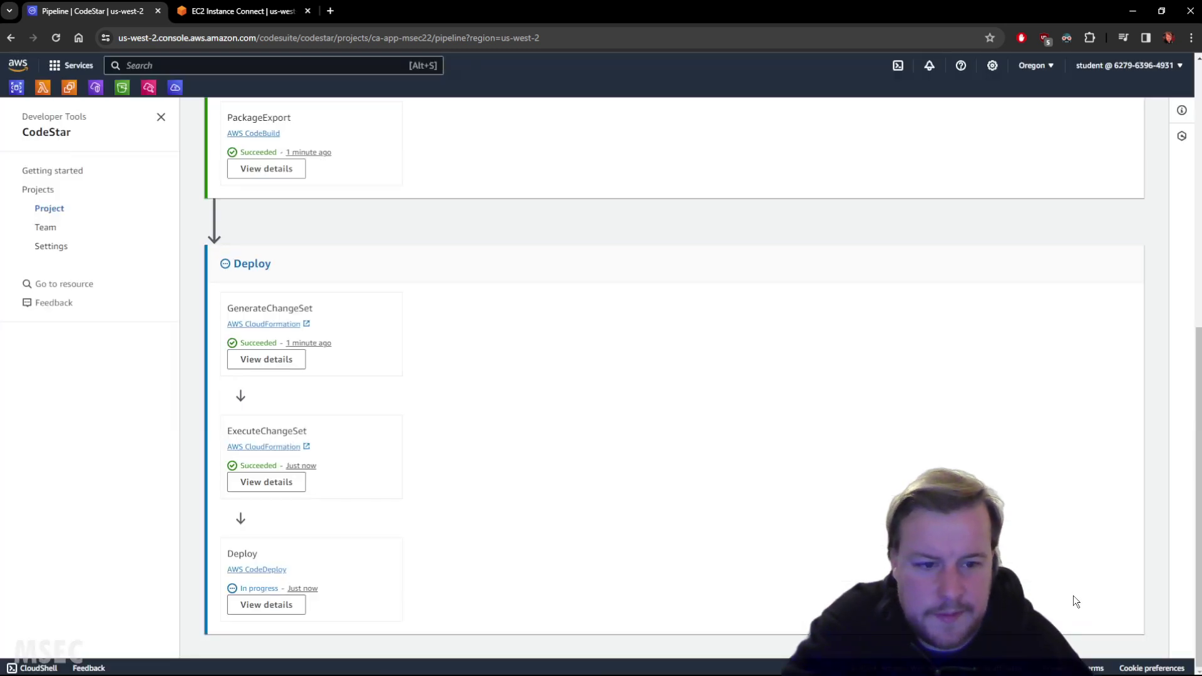
Step: Review the summary and configuration of the Deploy action's execution details, return to the summary, and close the details
left_click(268, 604)
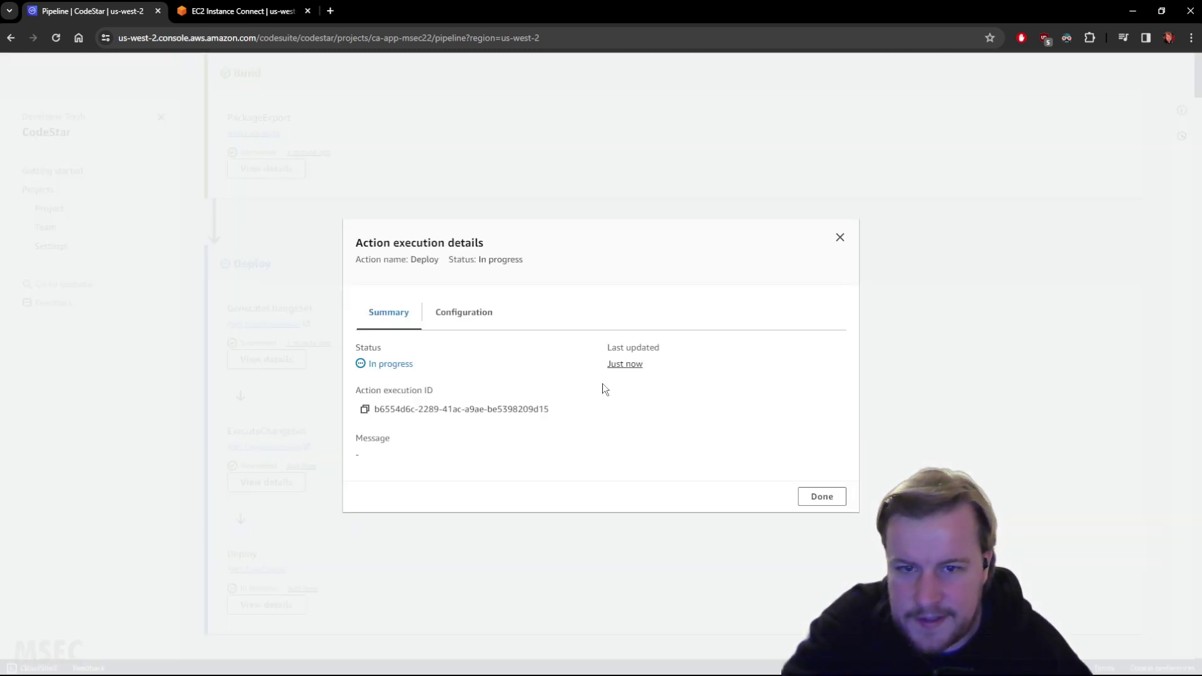
left_click(463, 333)
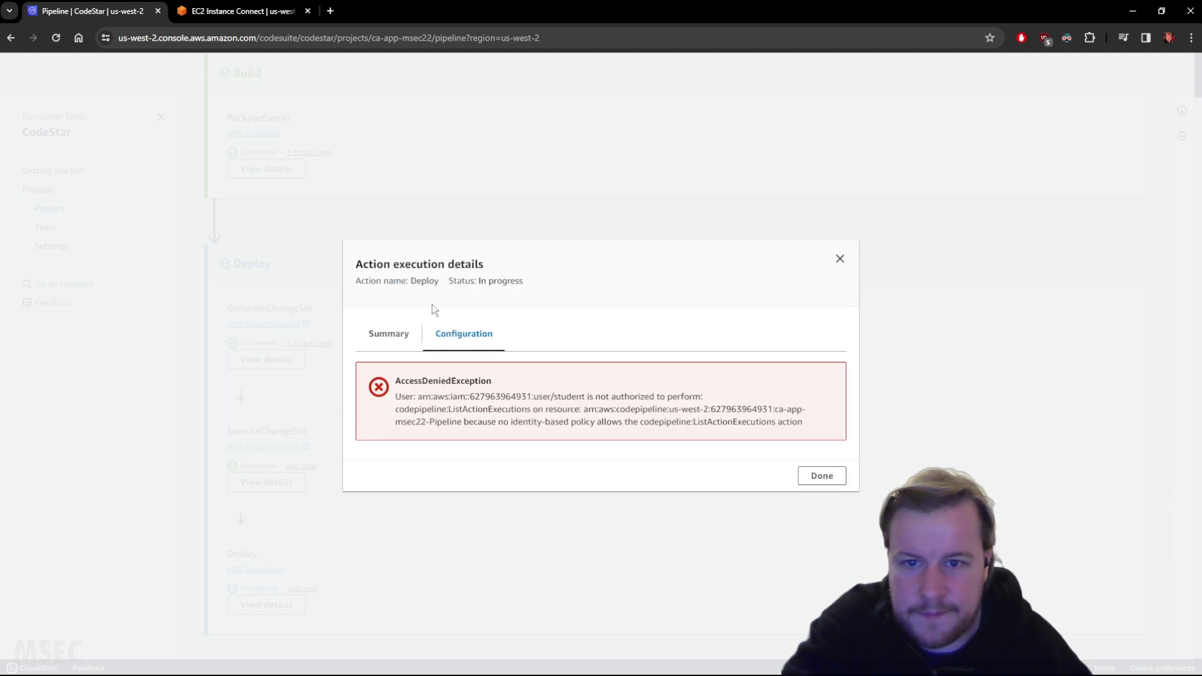
left_click(401, 334)
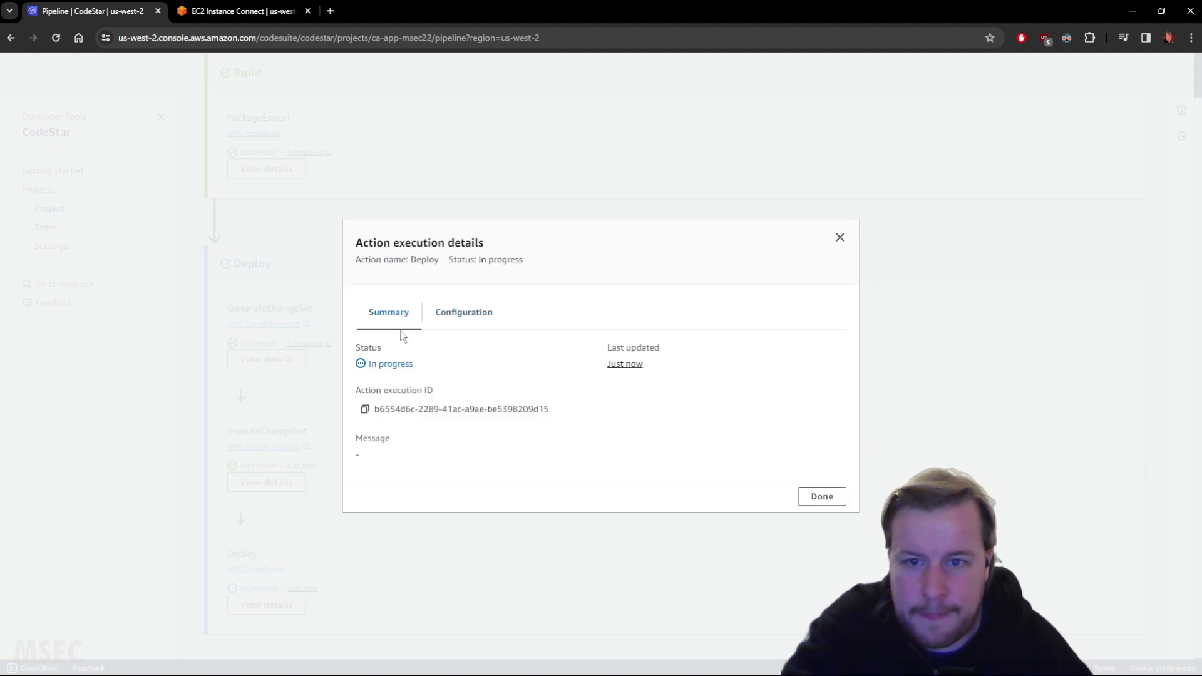
left_click(840, 237)
Step: Check the overall pipeline status and reopen the CodeDeploy Deploy action's execution details to follow the deployment's progress
scroll(924, 428, "up", 6)
scroll(937, 426, "down", 7)
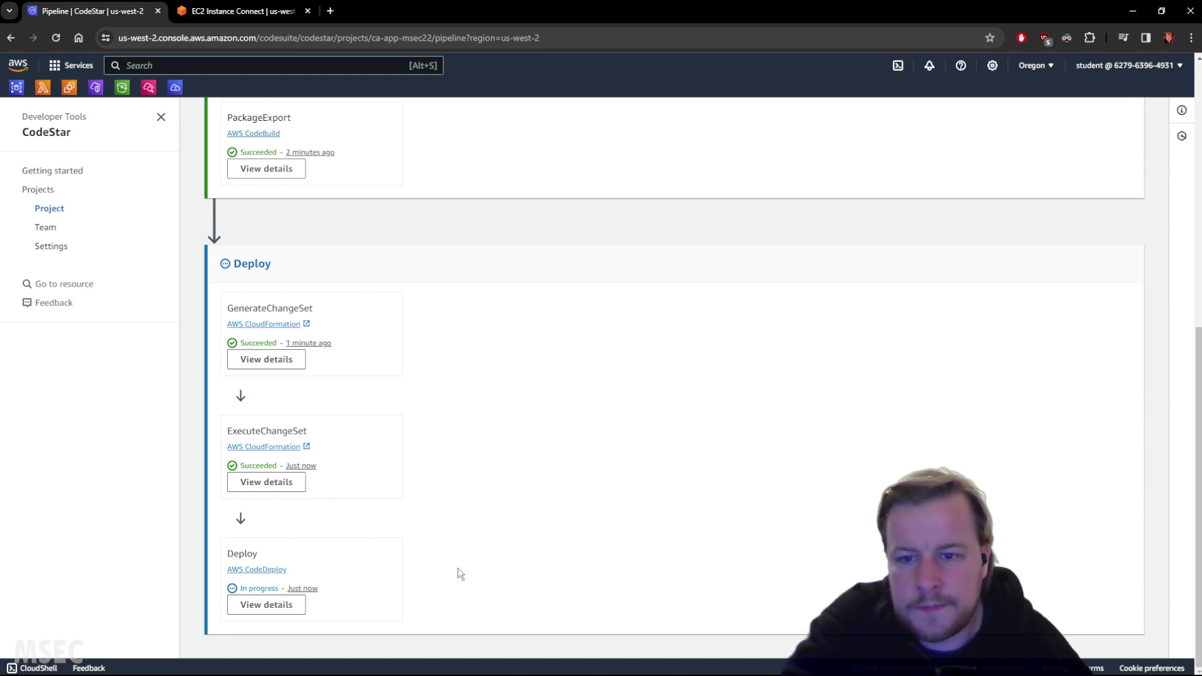
left_click(267, 605)
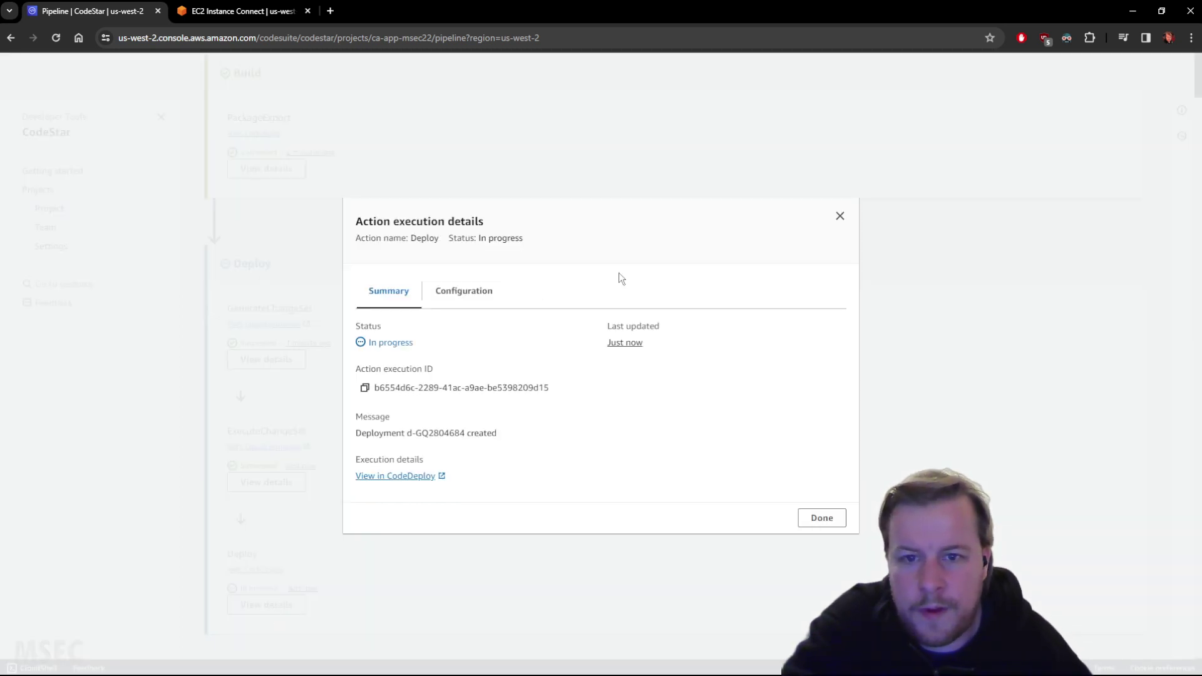
left_click(840, 217)
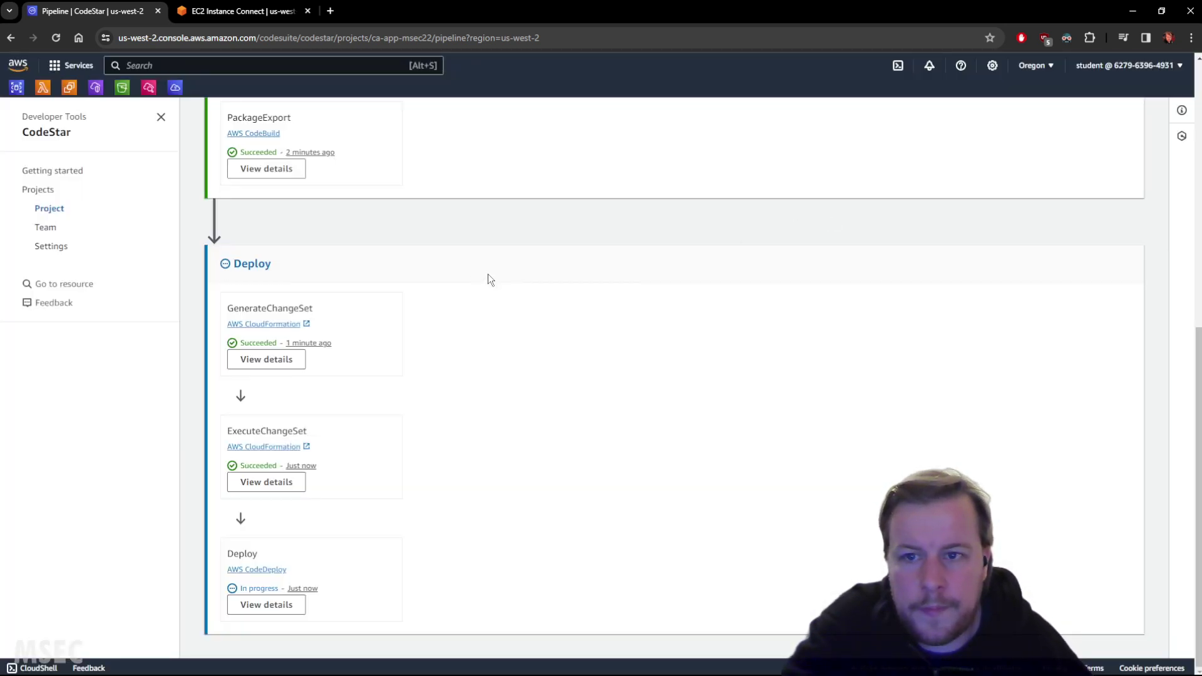
scroll(505, 300, "up", 8)
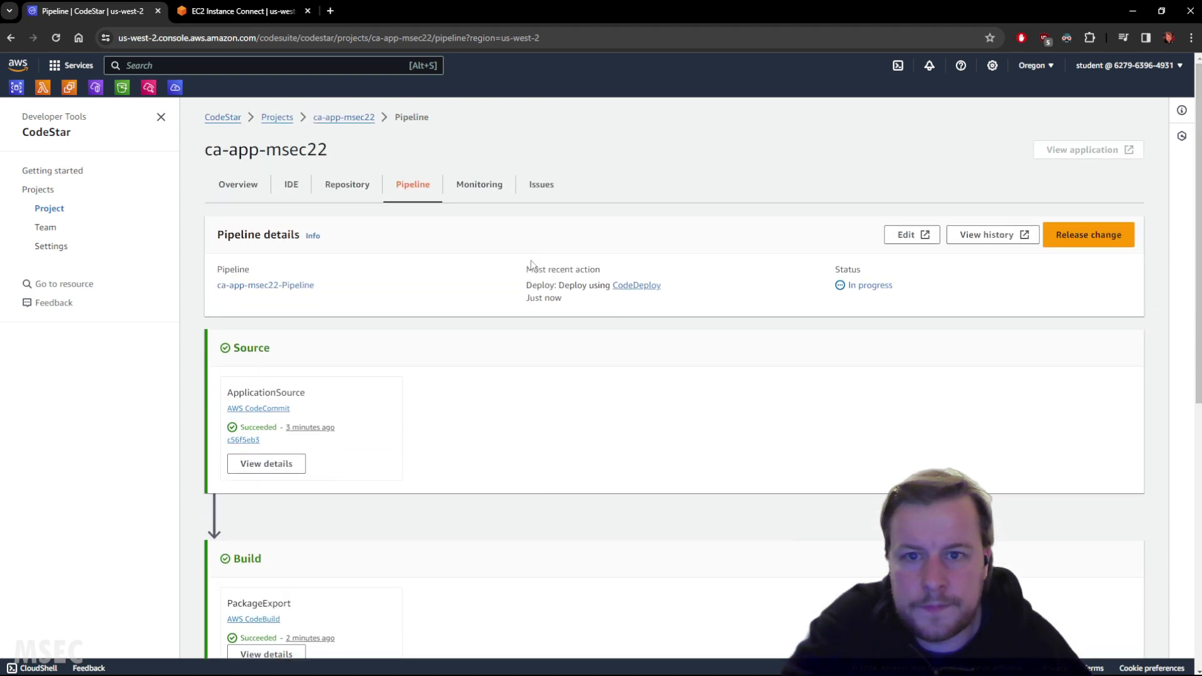
scroll(531, 264, "down", 8)
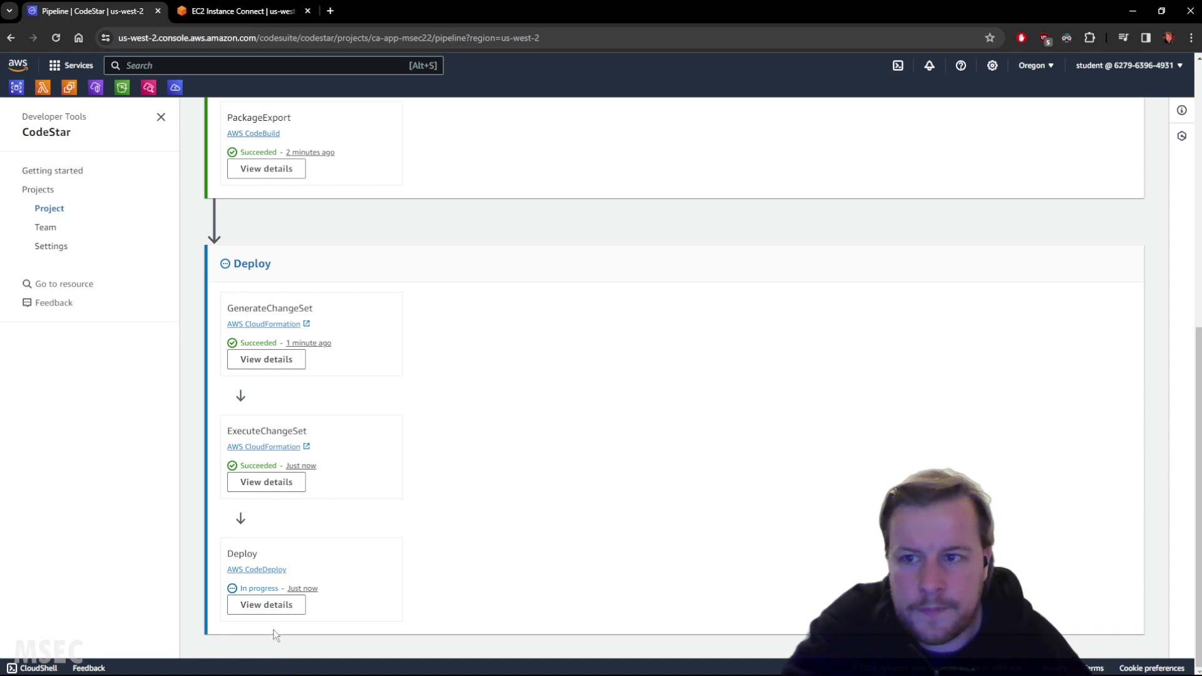
left_click(273, 606)
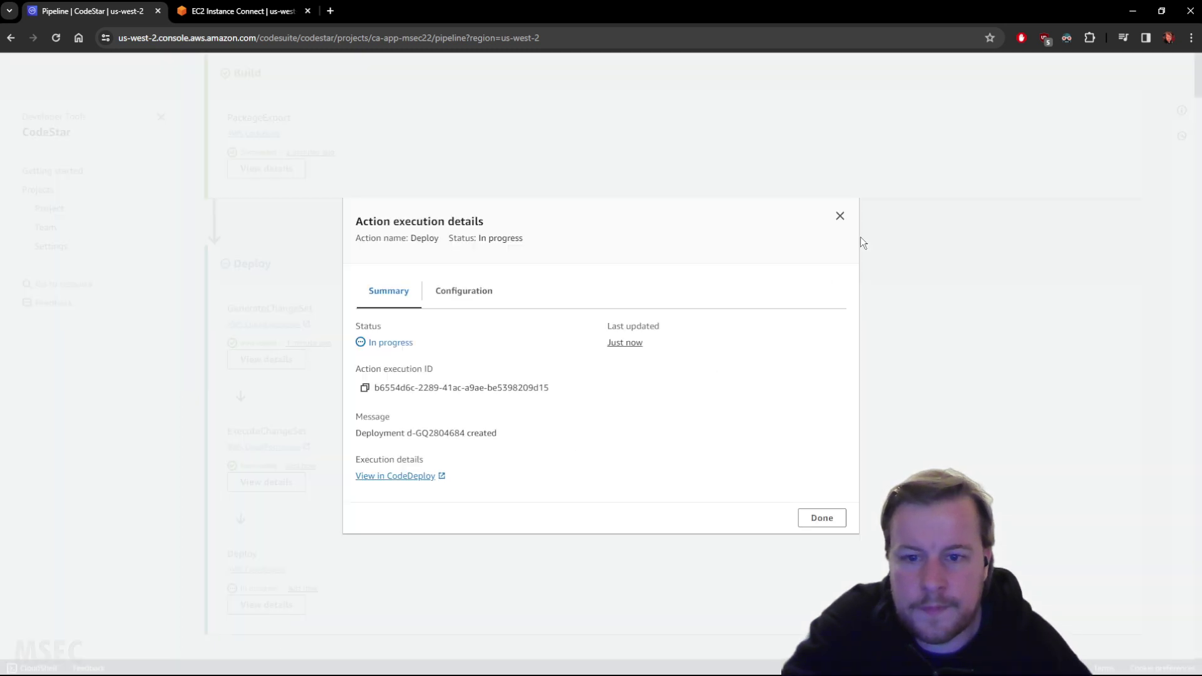
left_click(839, 218)
Step: Monitor the Source, Build and Deploy stages of the ca-app-msec22 pipeline and recheck the Deploy action's message
scroll(887, 413, "up", 10)
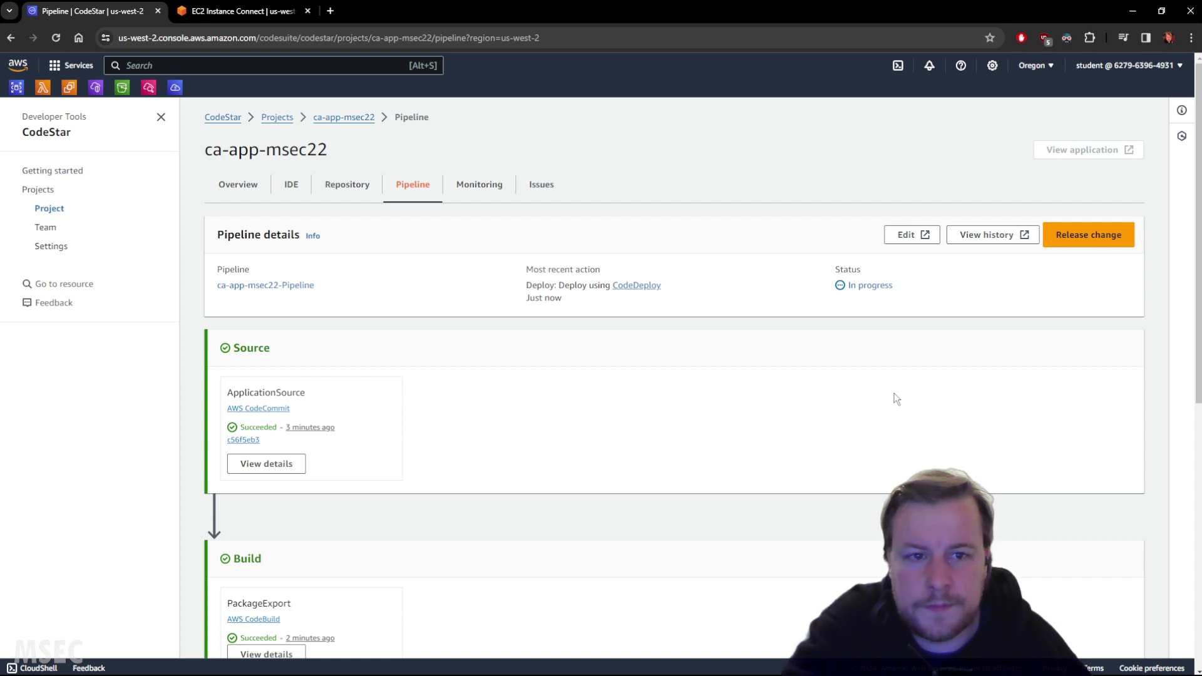
scroll(897, 399, "down", 8)
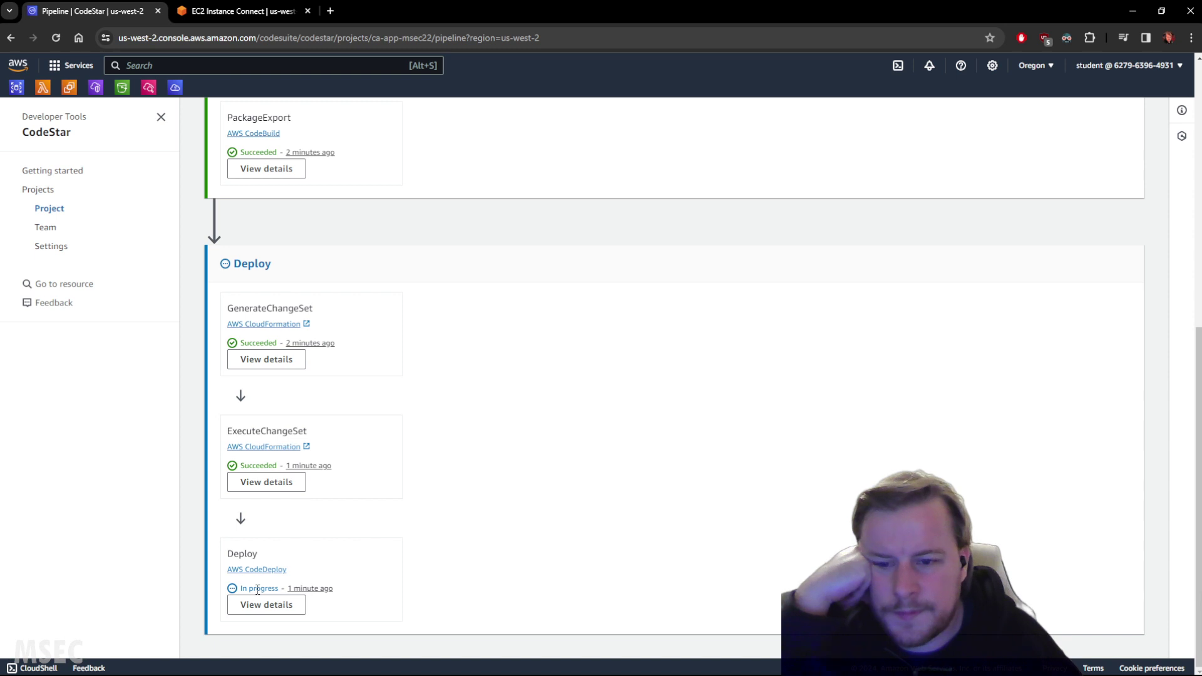
scroll(425, 481, "up", 5)
scroll(427, 481, "up", 2)
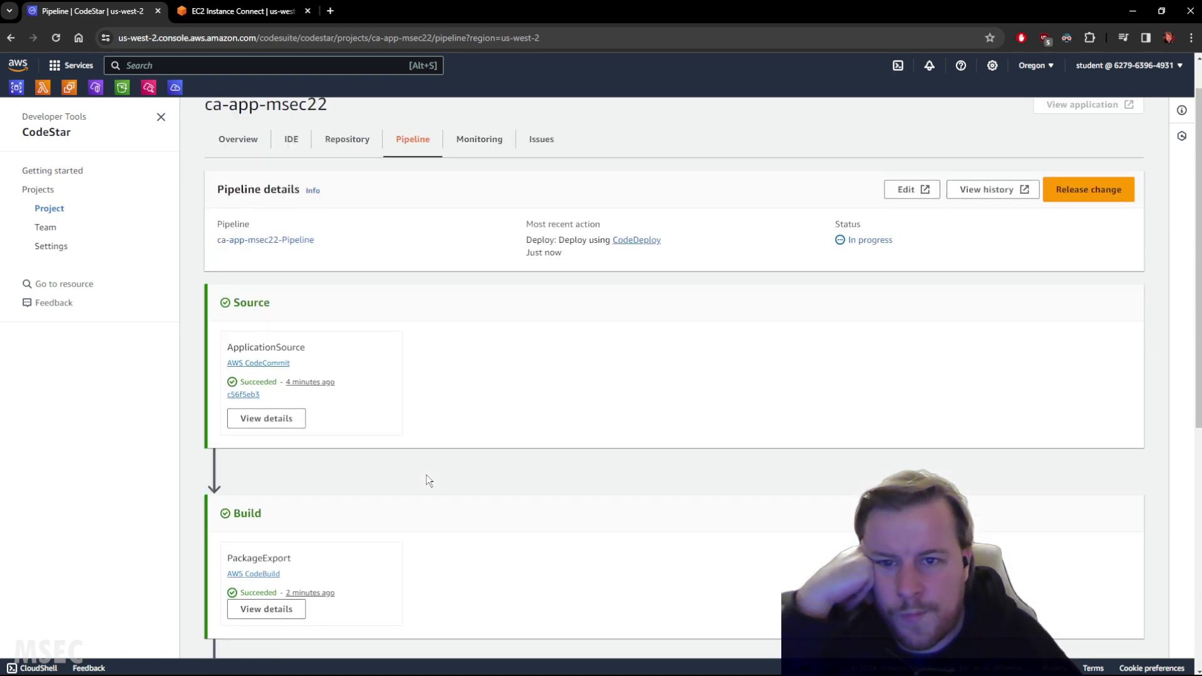
scroll(429, 480, "down", 7)
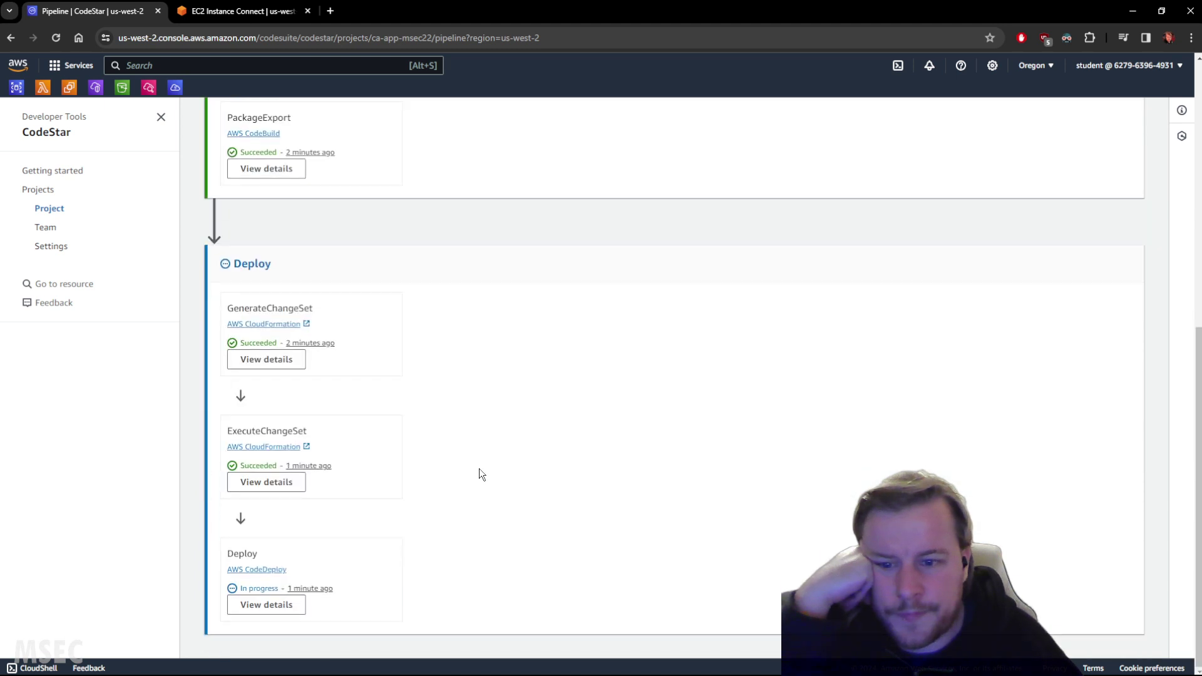
scroll(754, 471, "up", 8)
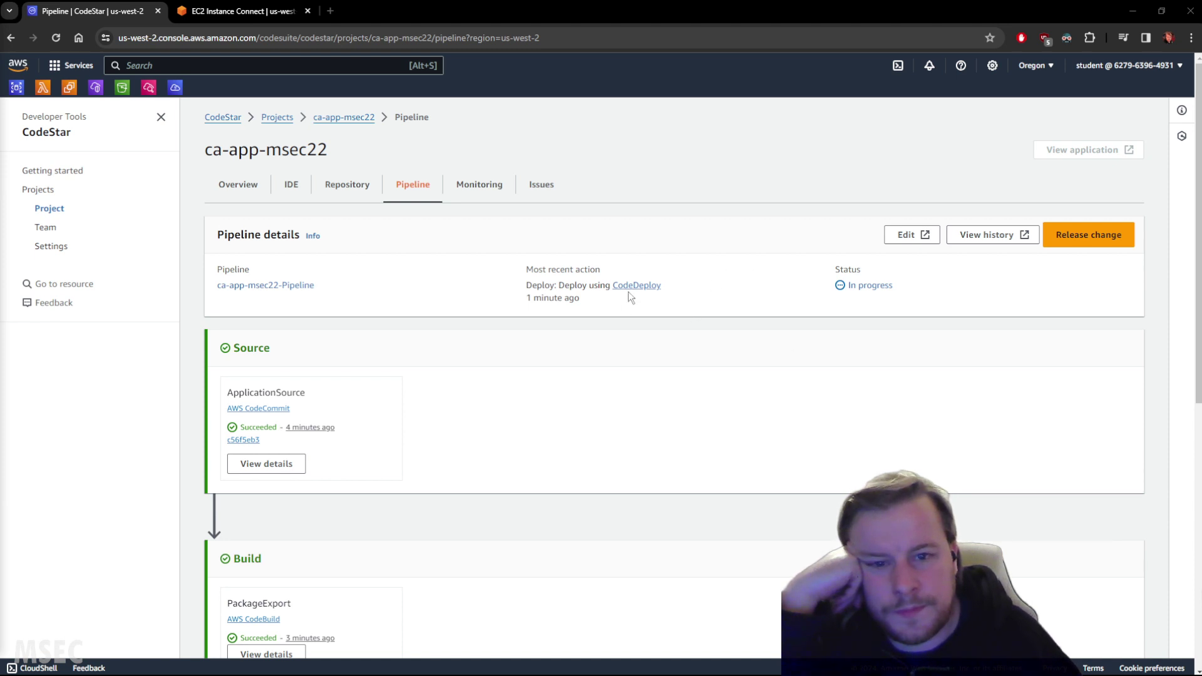
scroll(719, 366, "down", 5)
scroll(719, 366, "down", 3)
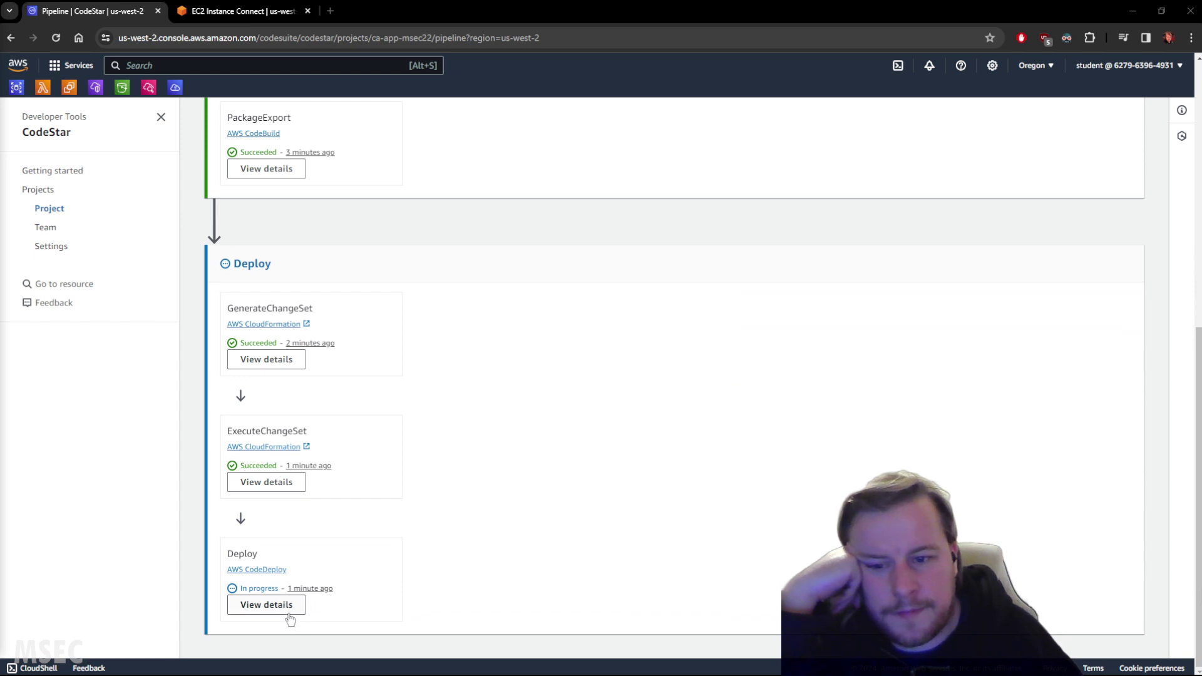
left_click(268, 607)
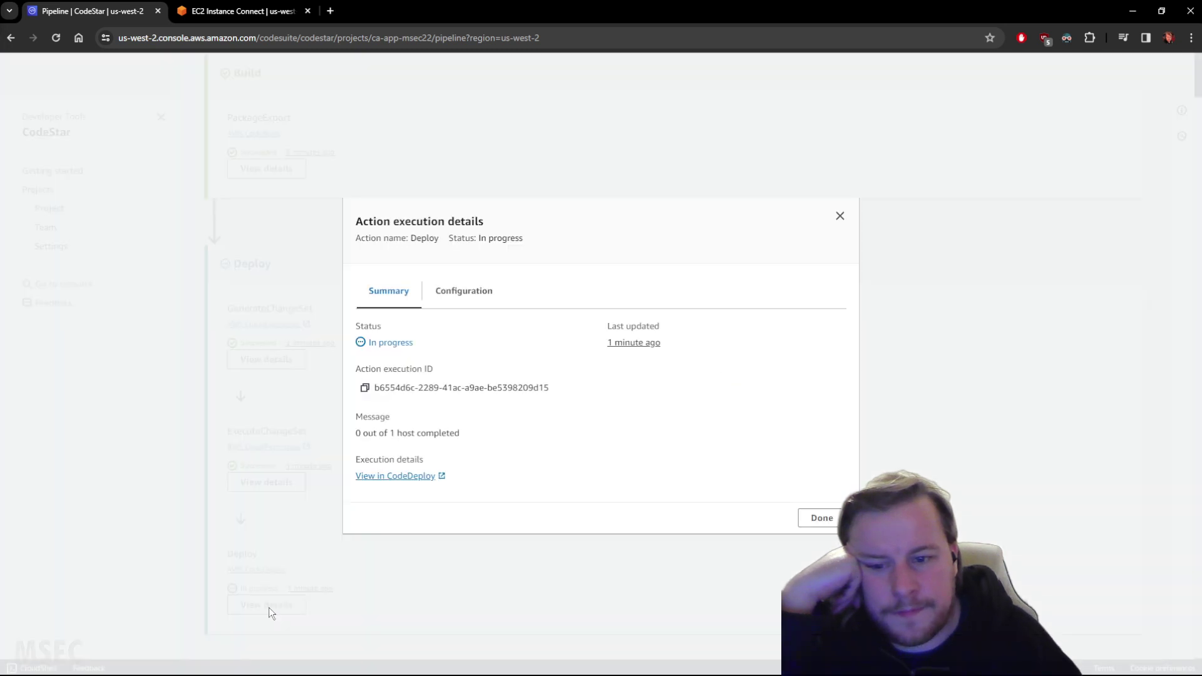
left_click(822, 520)
scroll(958, 357, "up", 8)
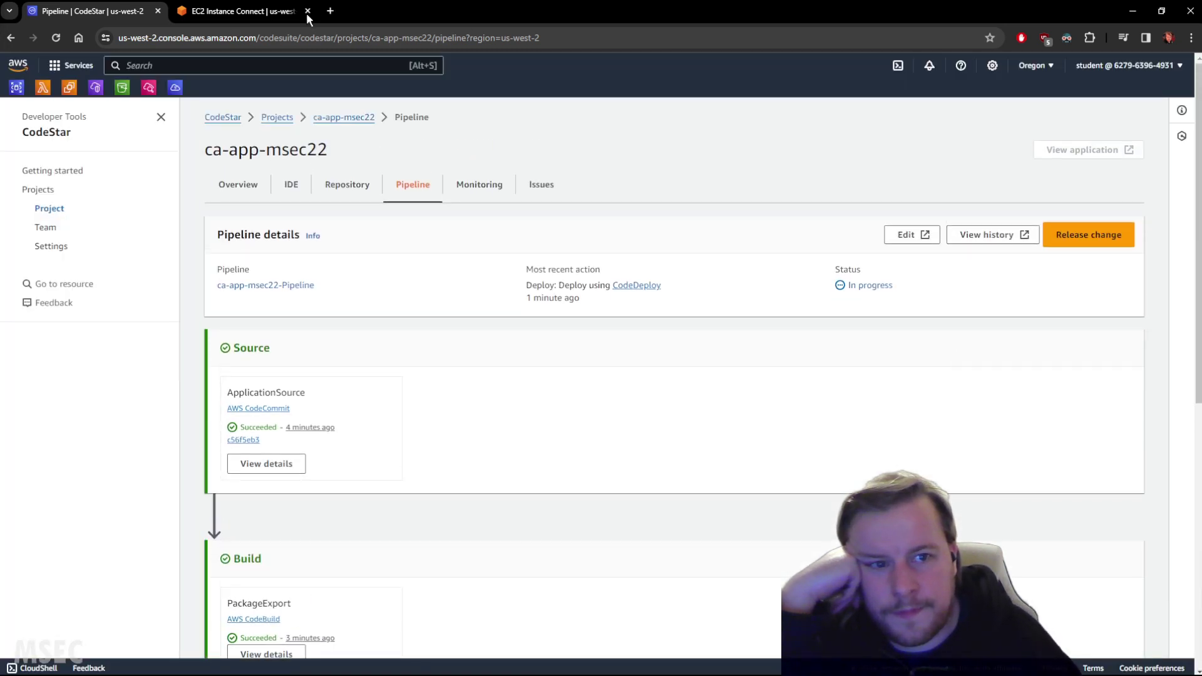
Step: Refresh the ca-app-msec22 pipeline page and view the deployed application before returning to the project
left_click(54, 38)
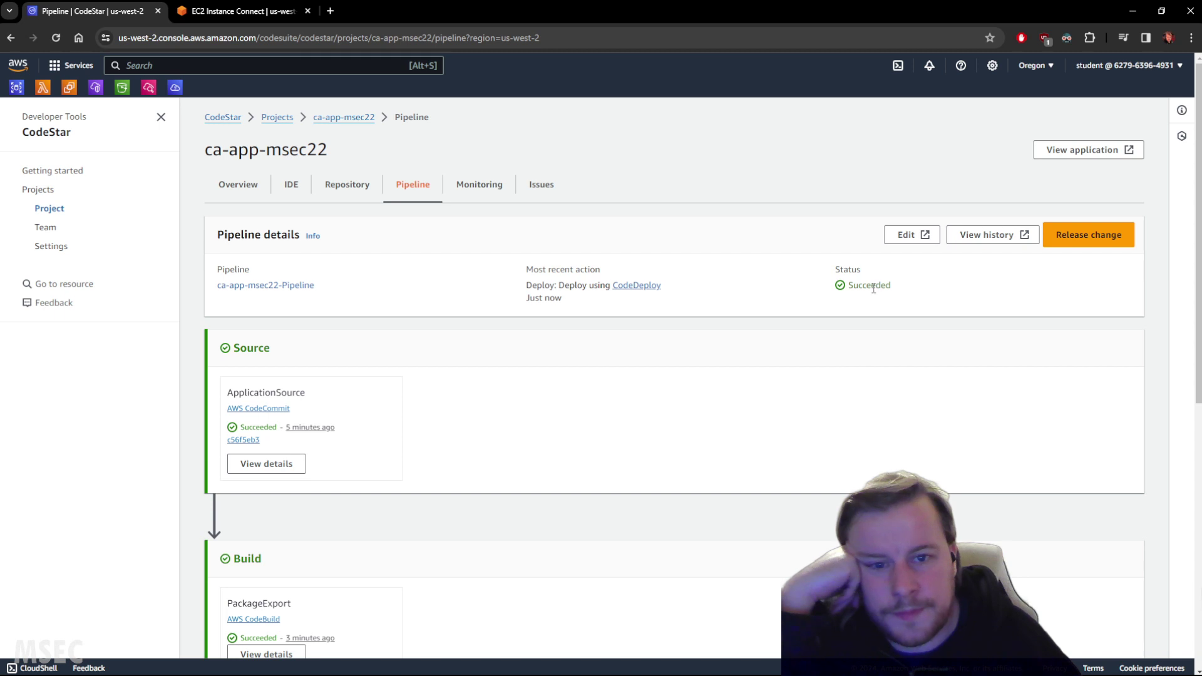
left_click(1076, 150)
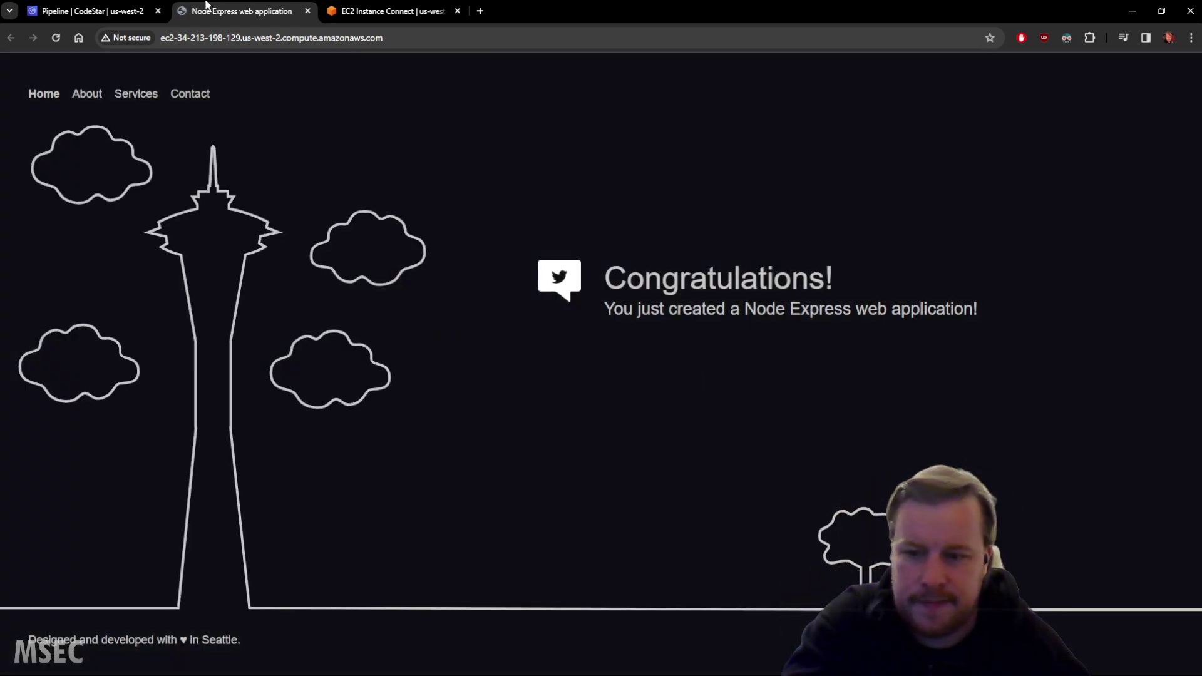
left_click(114, 19)
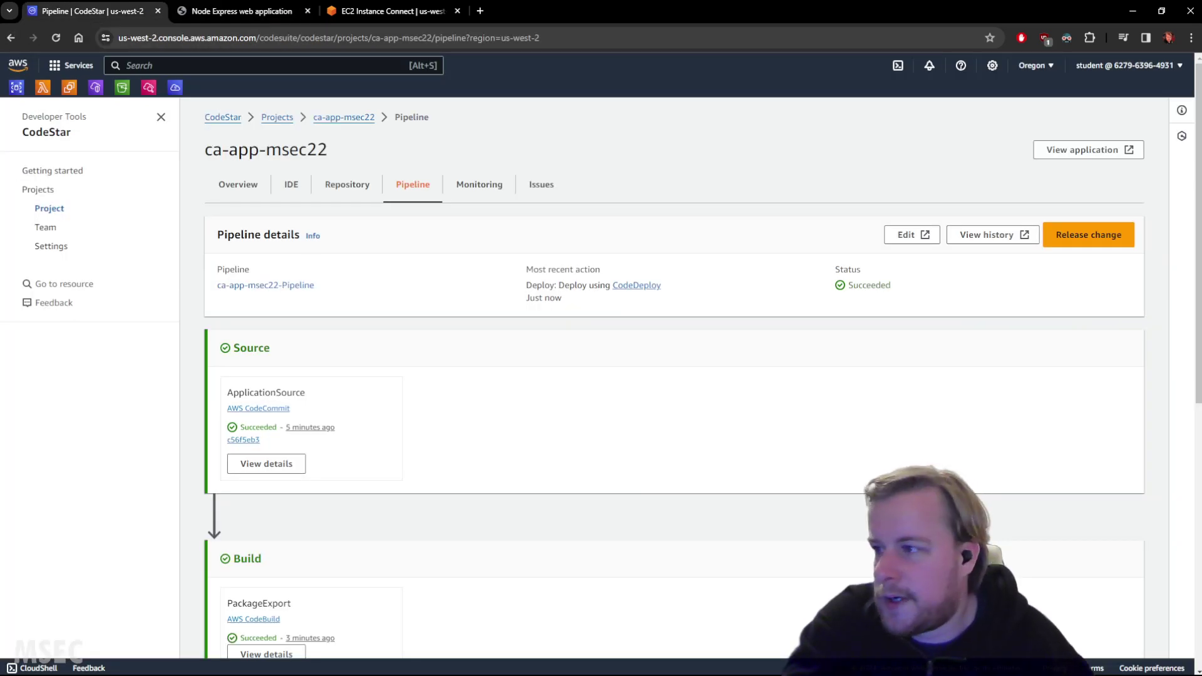
Step: Copy the ca-app-msec22 repository's HTTPS clone URL and git clone the repository into the EC2 instance's home directory
left_click(351, 186)
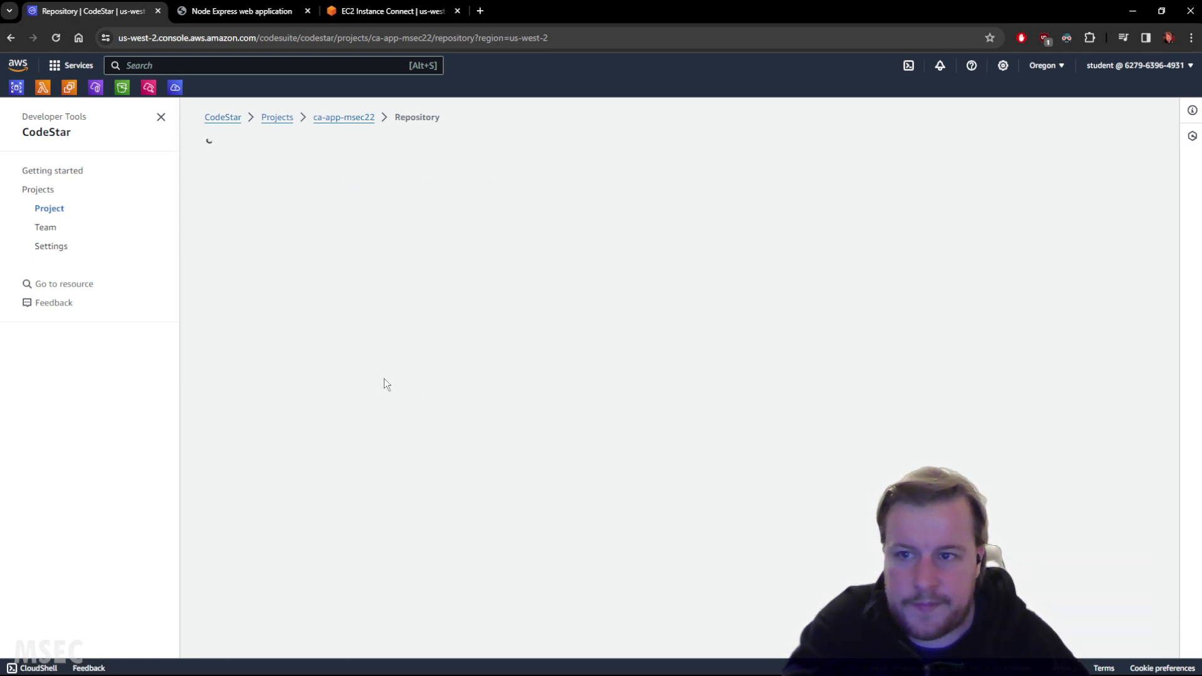
left_click(939, 285)
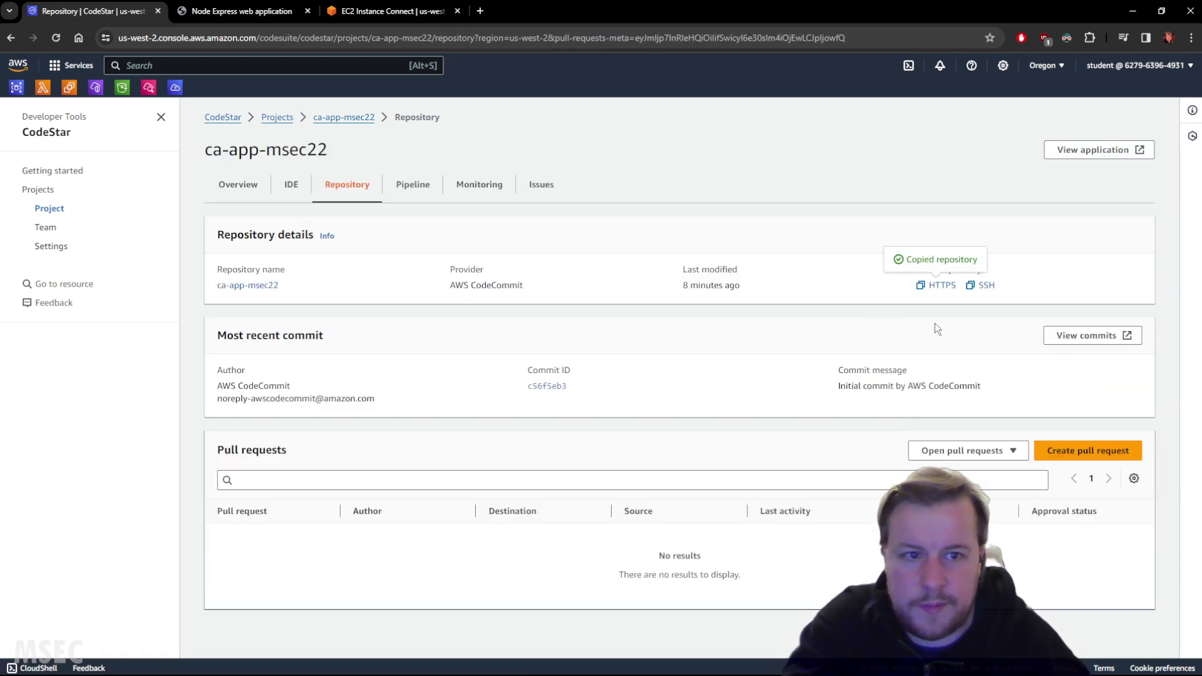
left_click(376, 11)
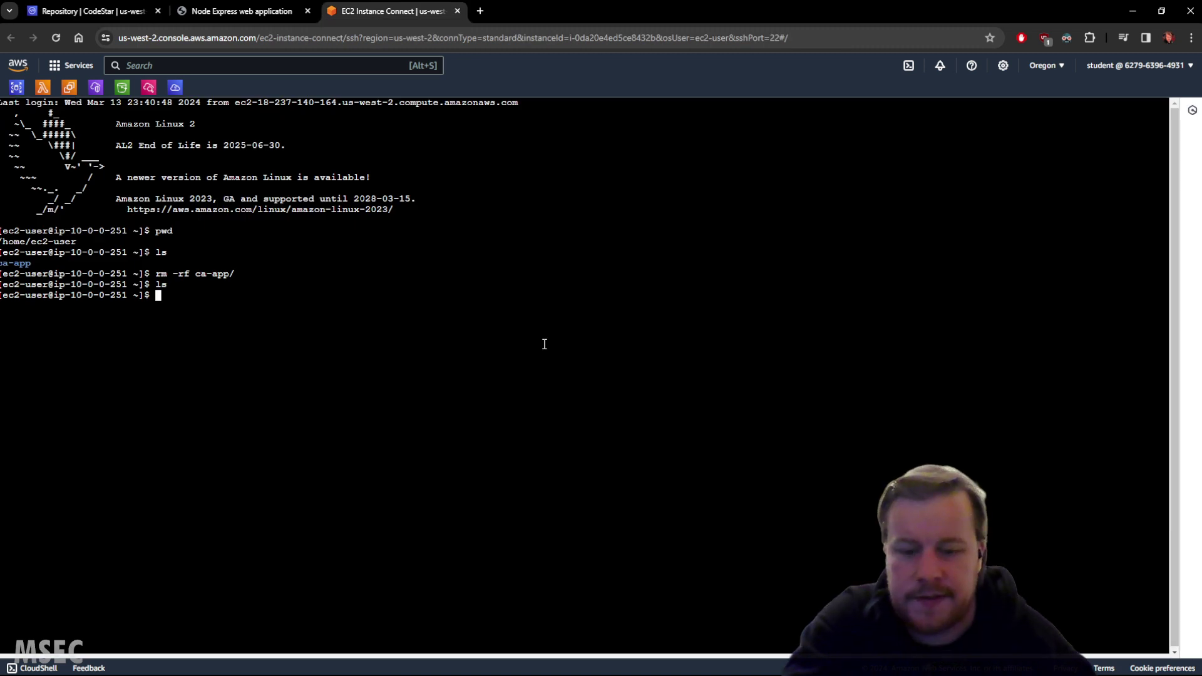
type("git clone")
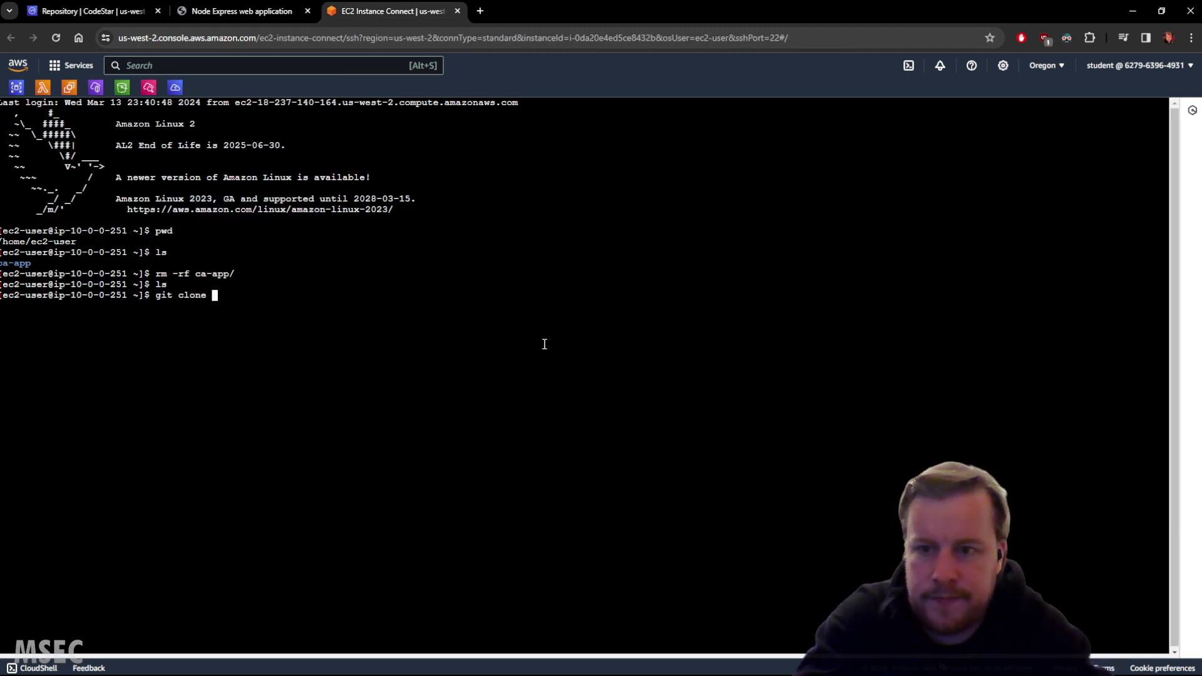
right_click(544, 344)
left_click(597, 467)
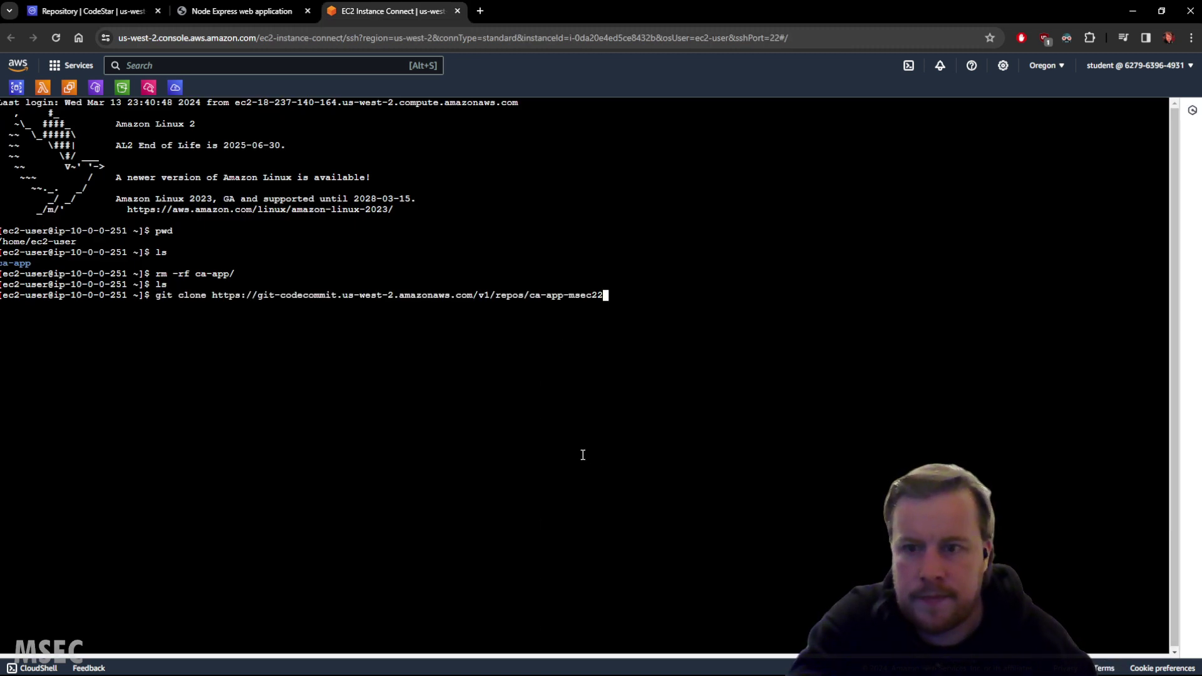
key("Return")
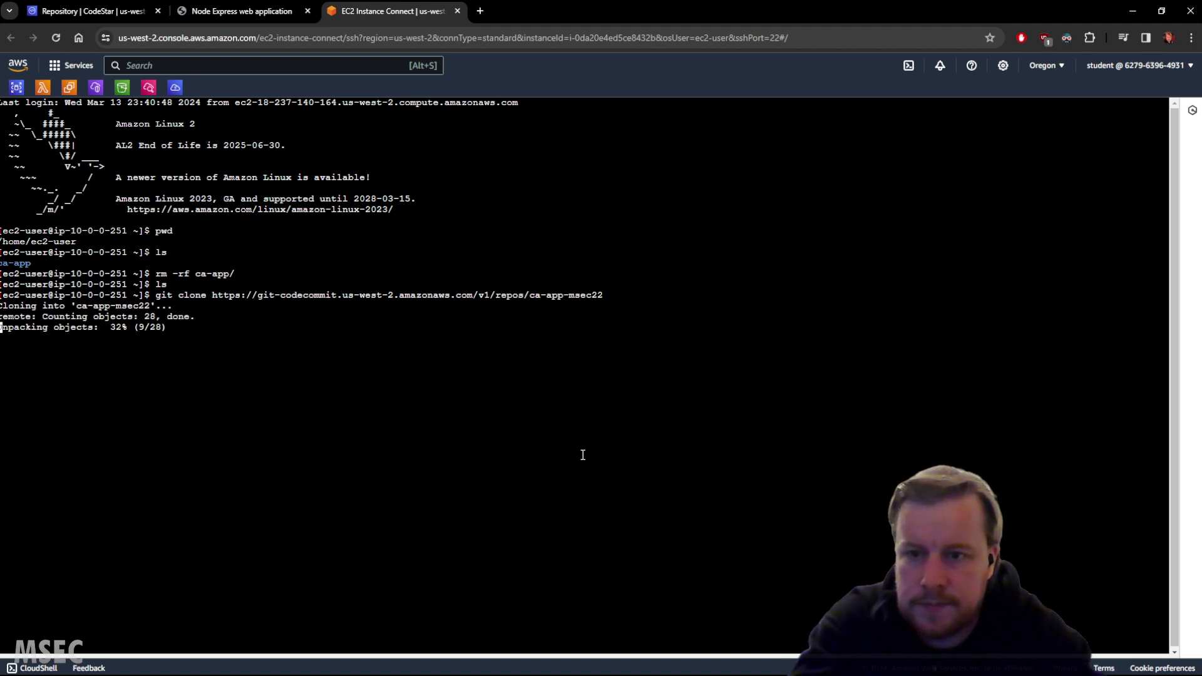
Step: Rename the cloned ca-app-msec22 folder to ca-app with mv and list the home directory with ls
type("m")
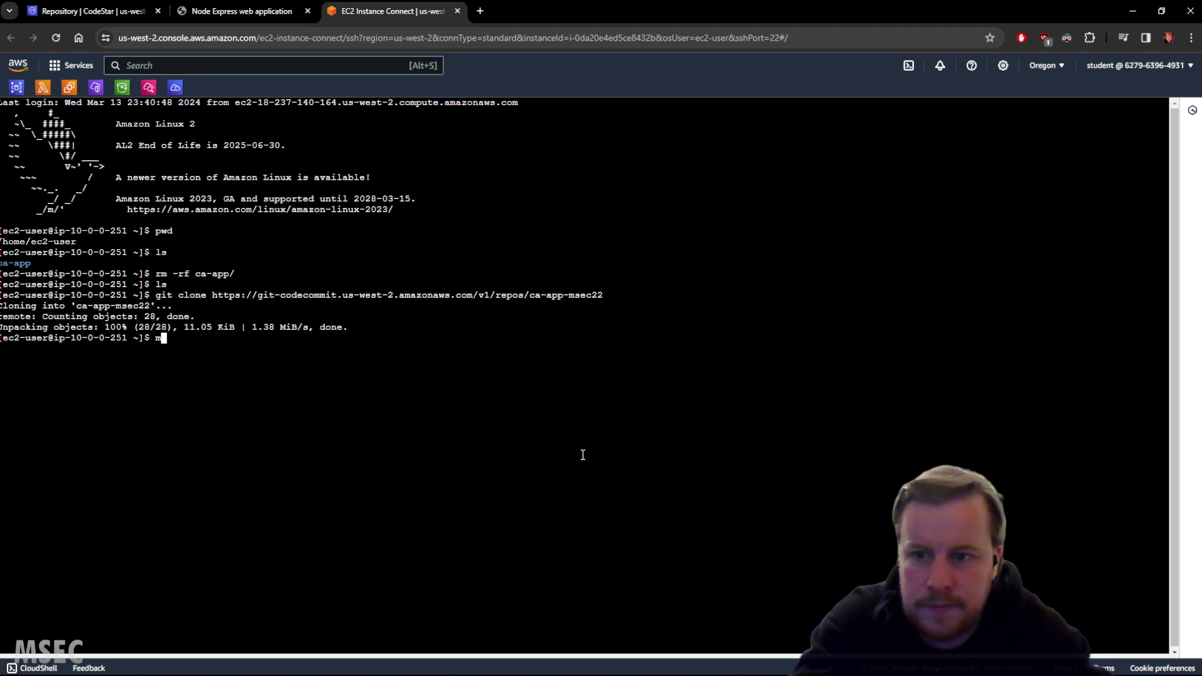
type("v ca")
key("Tab")
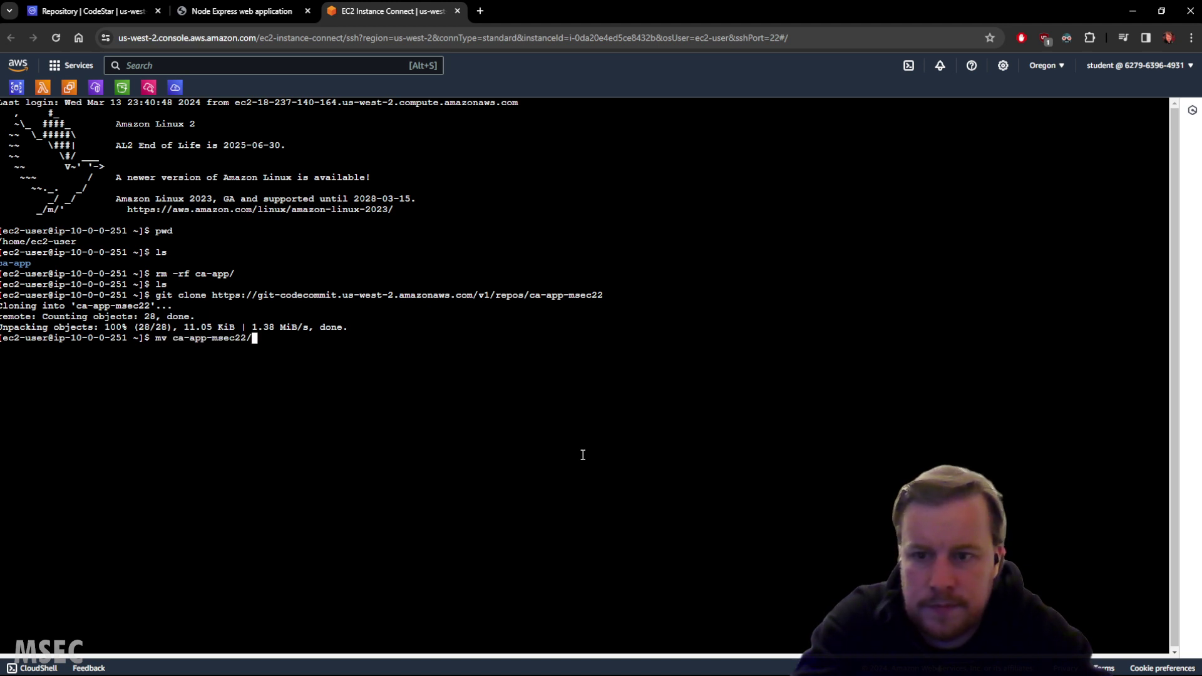
type("ac")
key("BackSpace")
key("BackSpace")
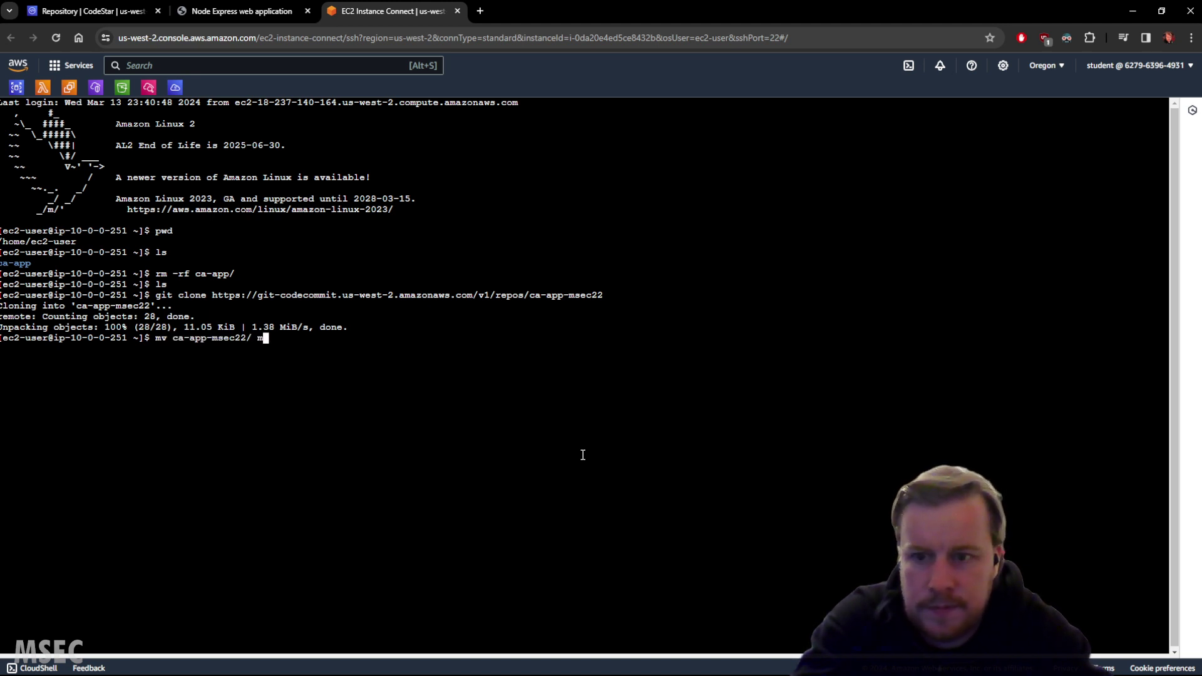
type("ca-app")
key("Return")
type("ls")
key("Return")
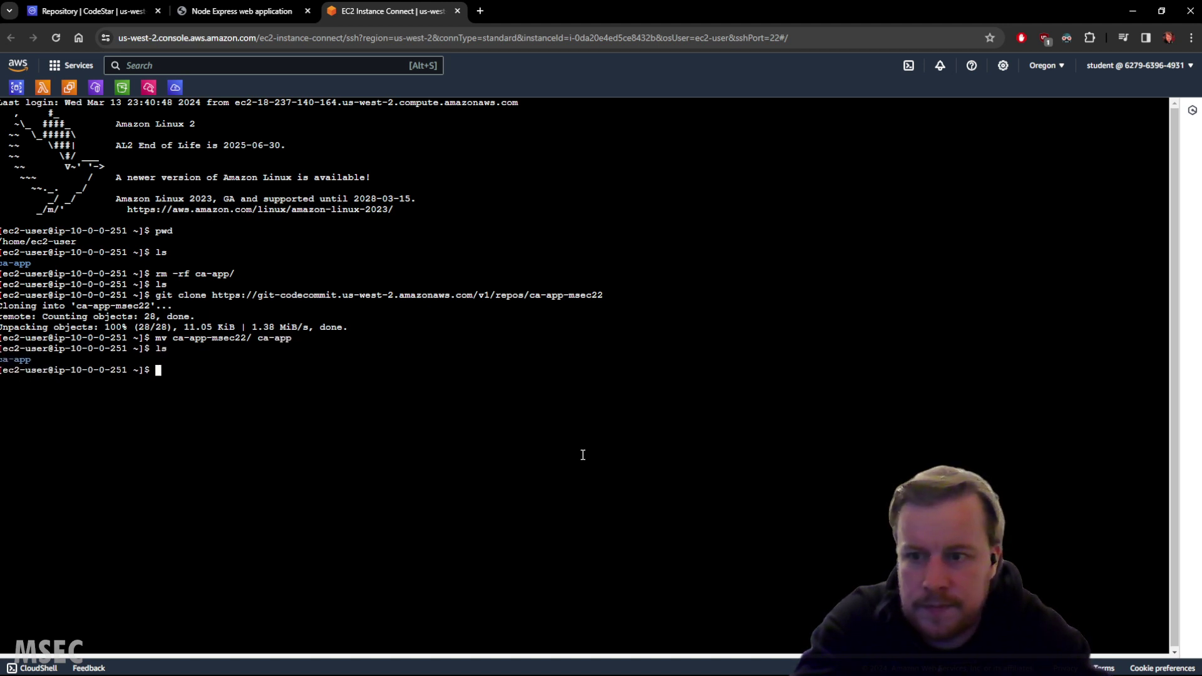
Step: Change into the ca-app folder and list all its files in detail with ls -la
type("cd ca")
key("Tab")
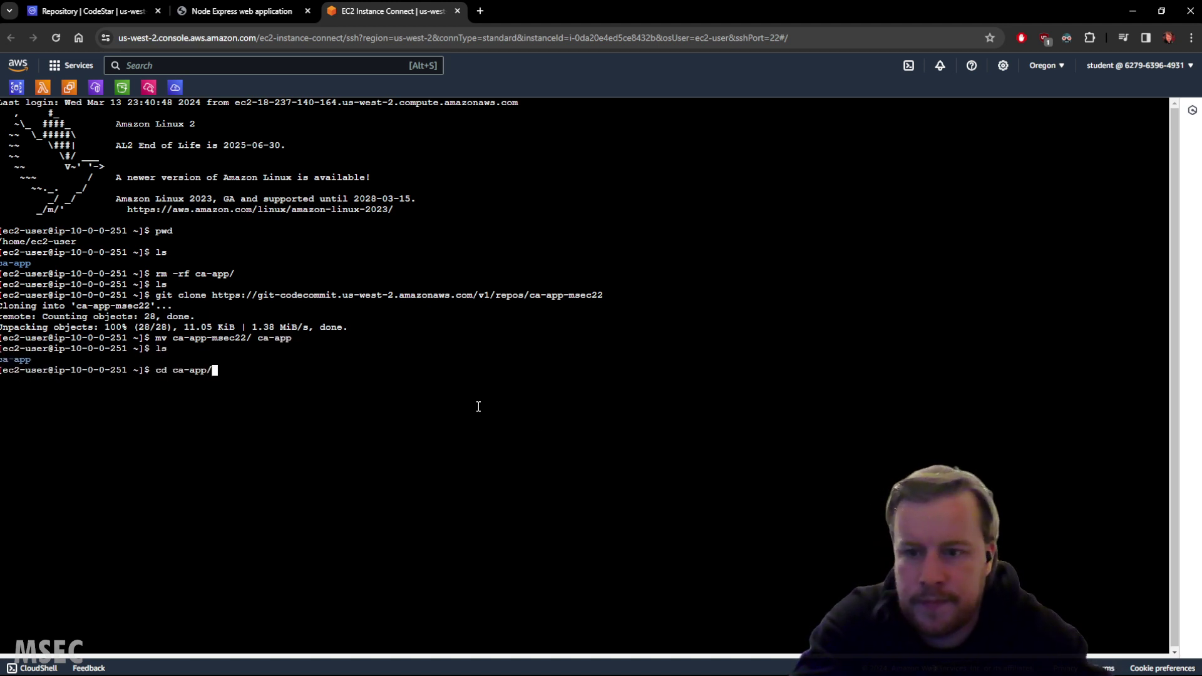
key("Return")
type("ls -la")
key("Return")
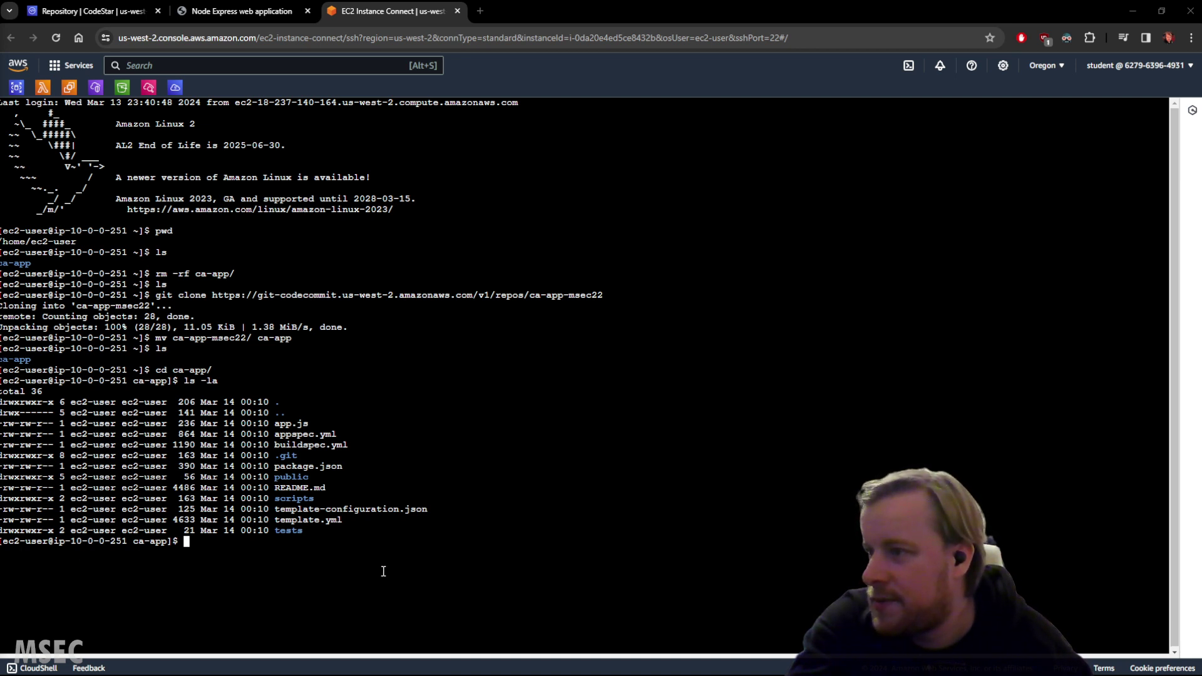
Step: Install the ca-app dependencies with npm install and start the application with node app.js
type("npm in")
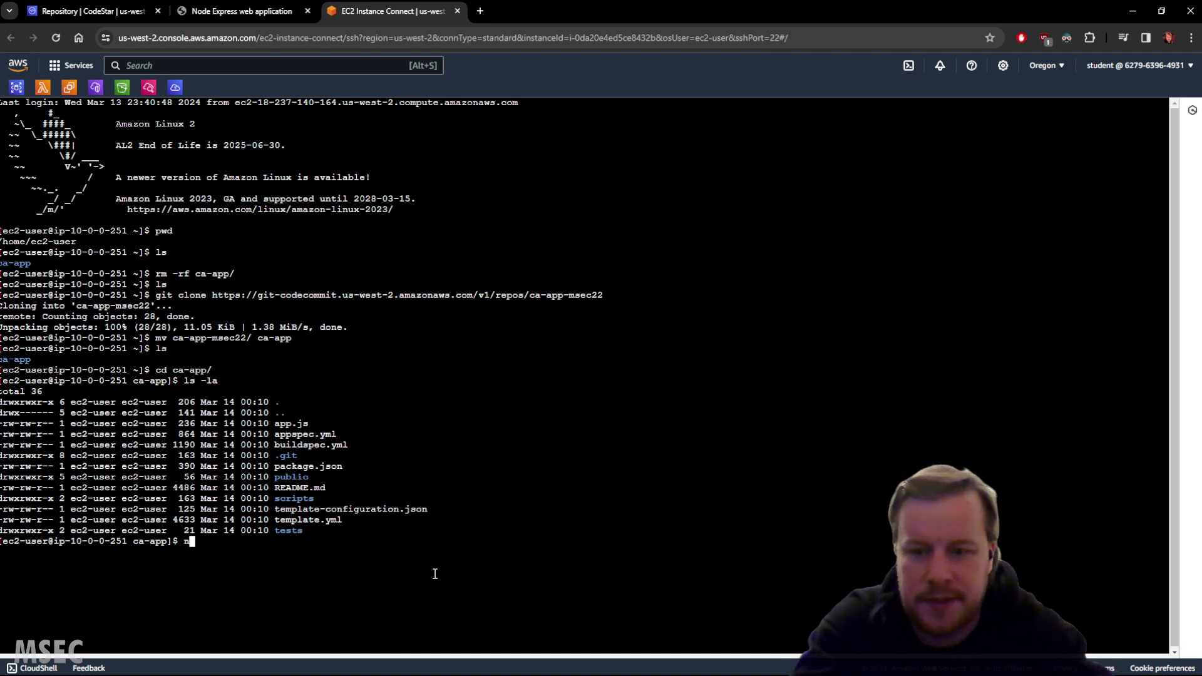
type("stall")
key("Return")
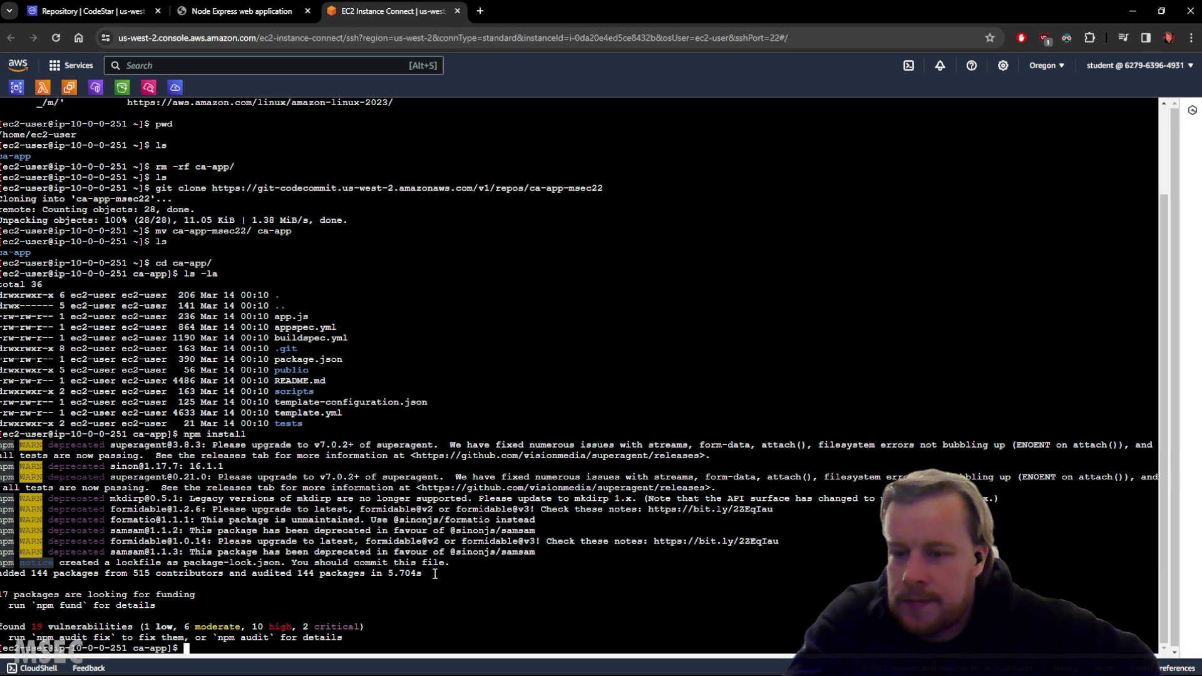
type("node app ")
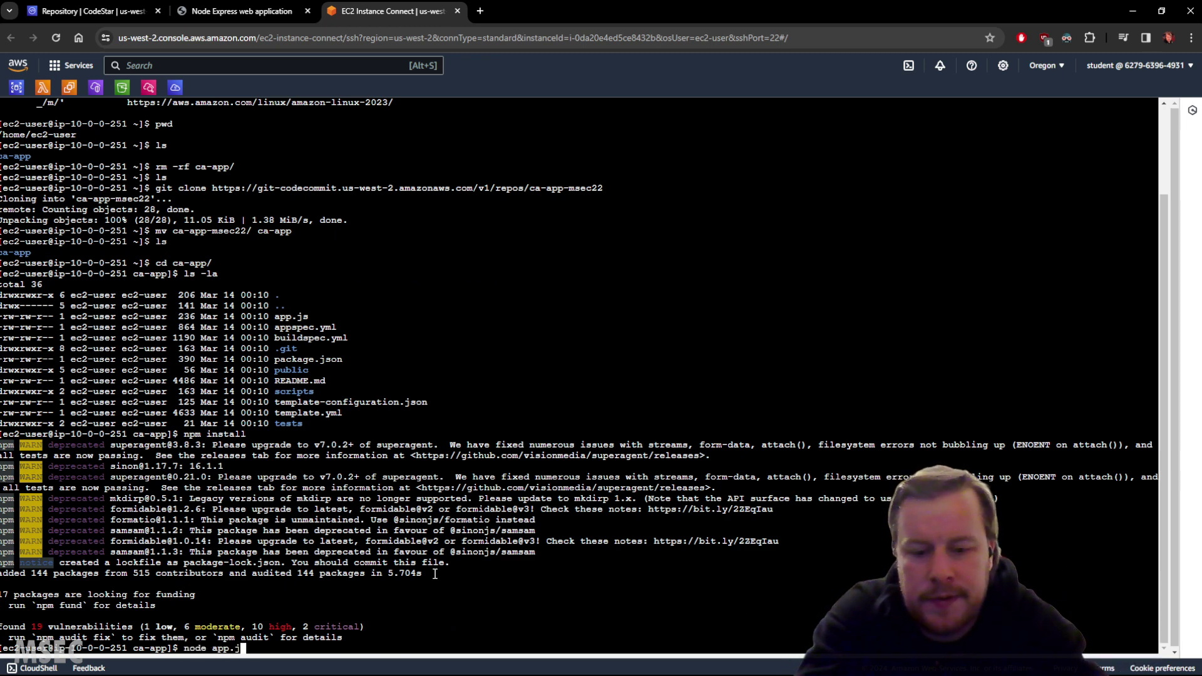
type("js")
key("Return")
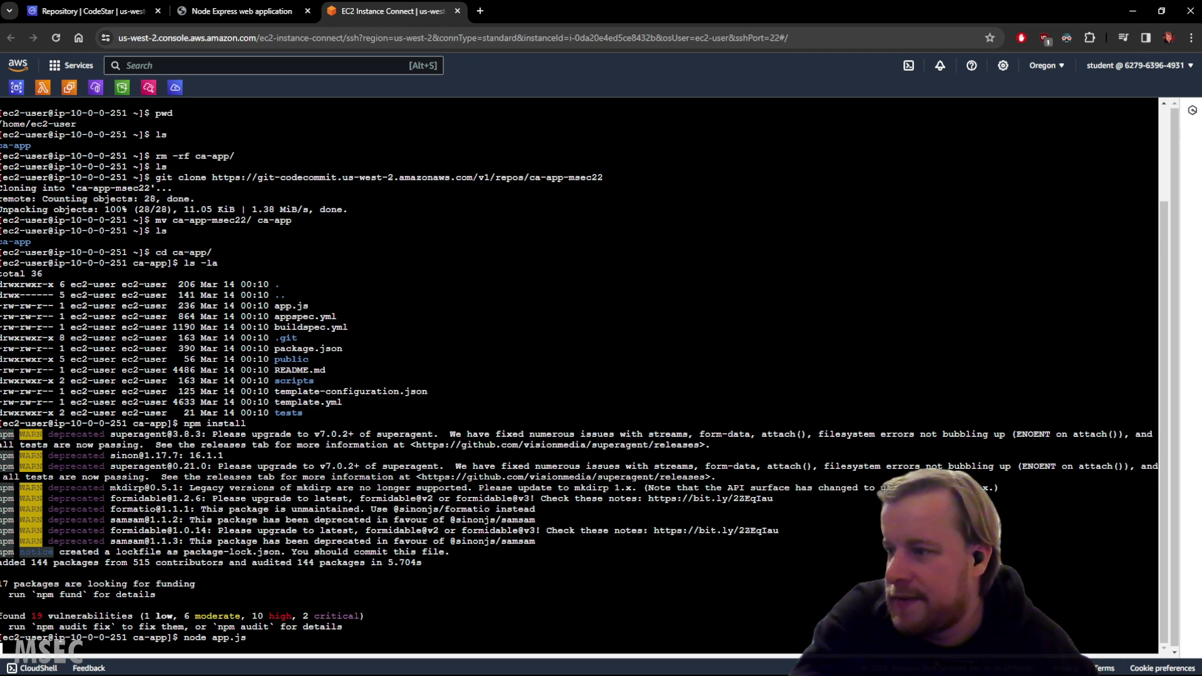
left_click(238, 16)
middle_click(63, 37)
left_click(355, 11)
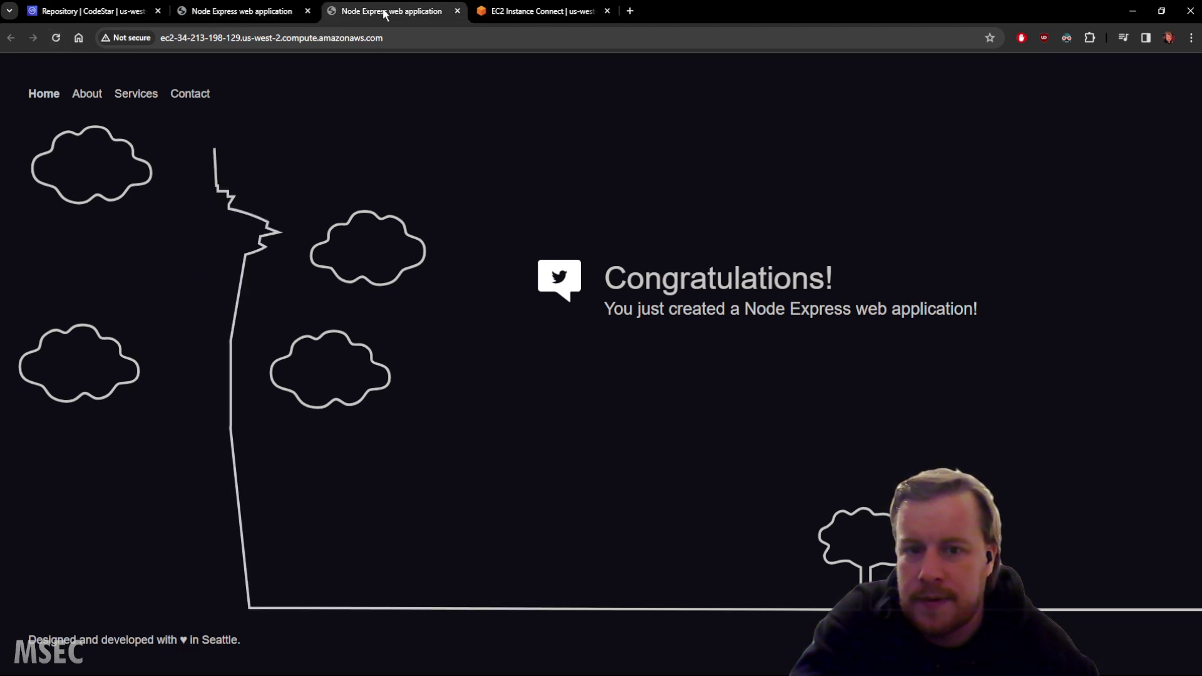
middle_click(391, 13)
left_click(358, 9)
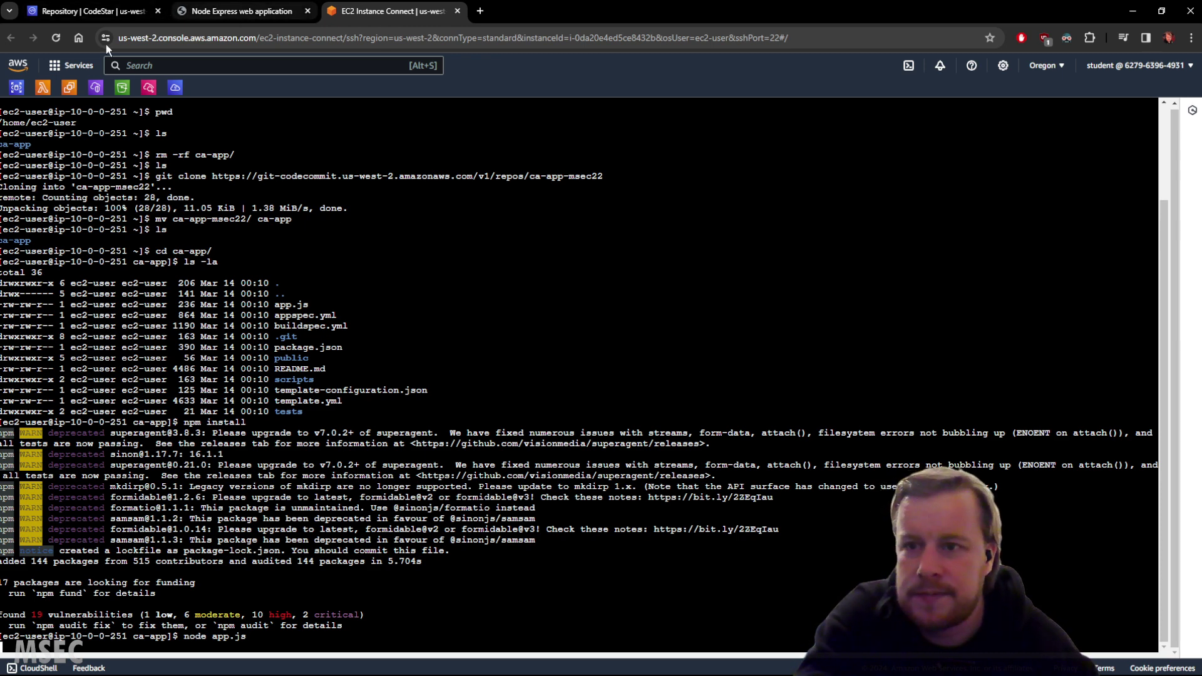
Step: Open the EC2 console's running instances and view the details page of the cloudacademylabs instance
left_click(70, 88)
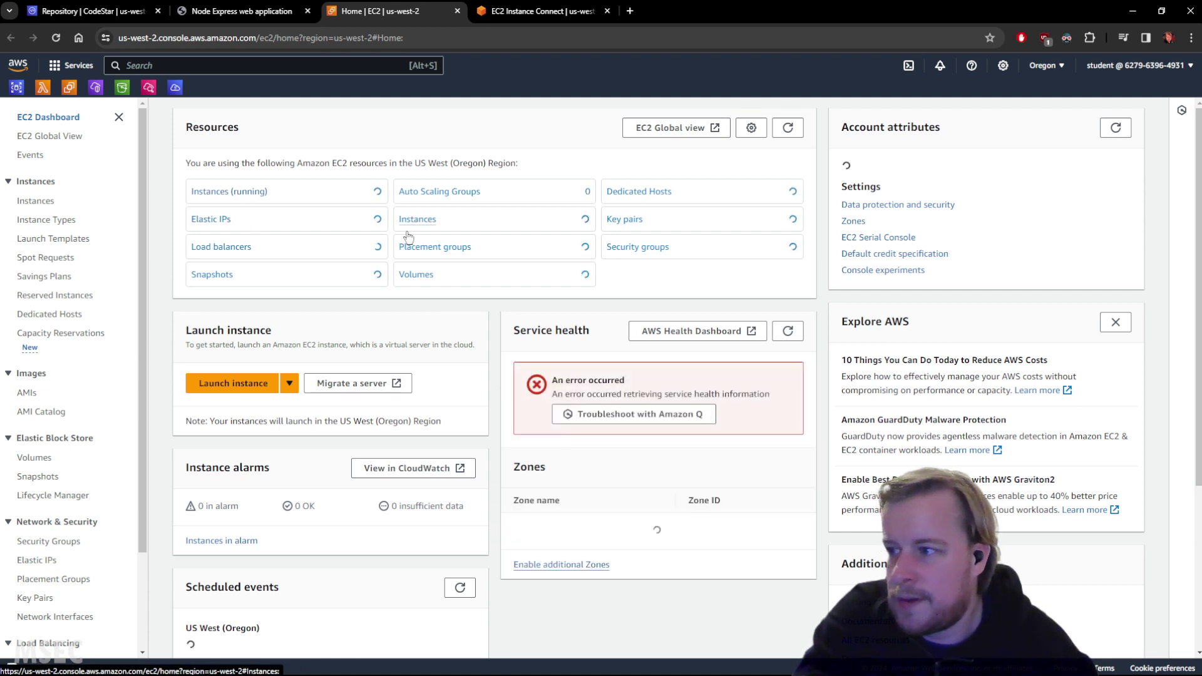
left_click(224, 191)
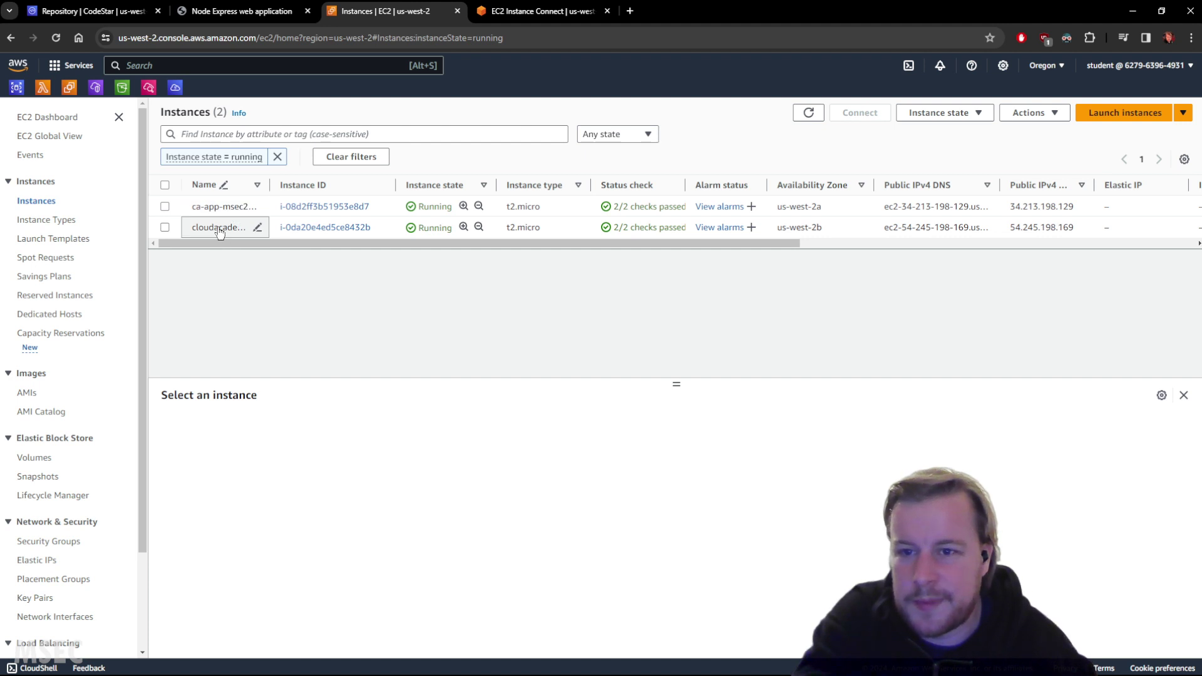
left_click(208, 227)
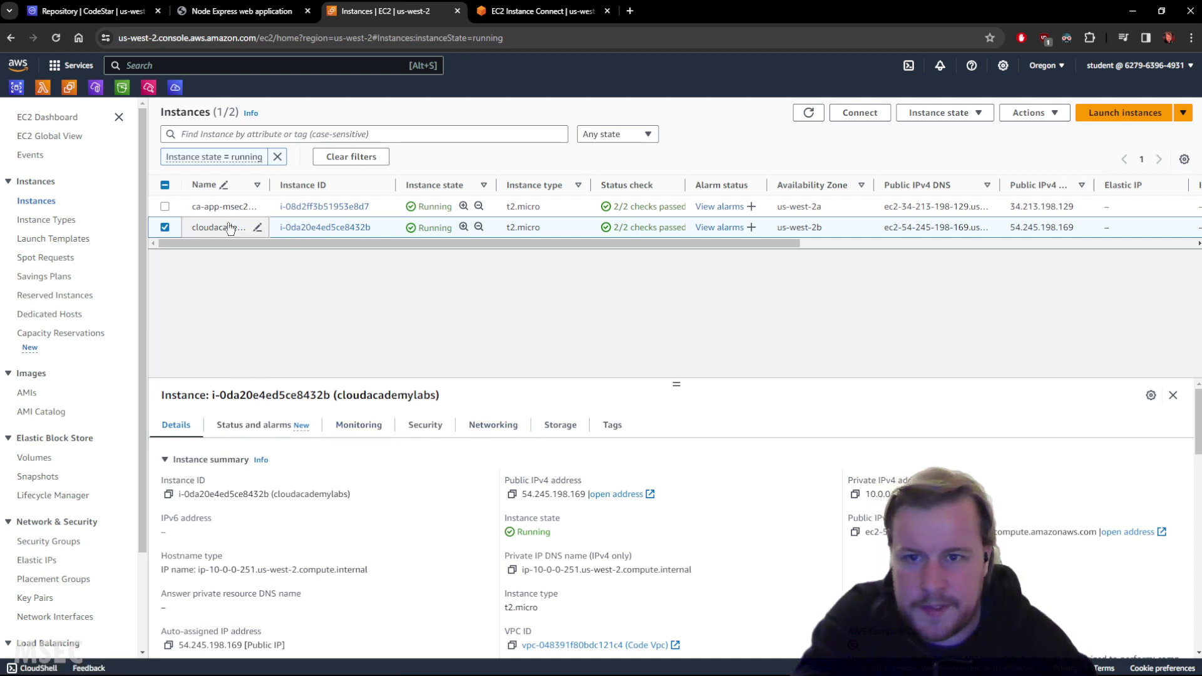
scroll(457, 552, "down", 2)
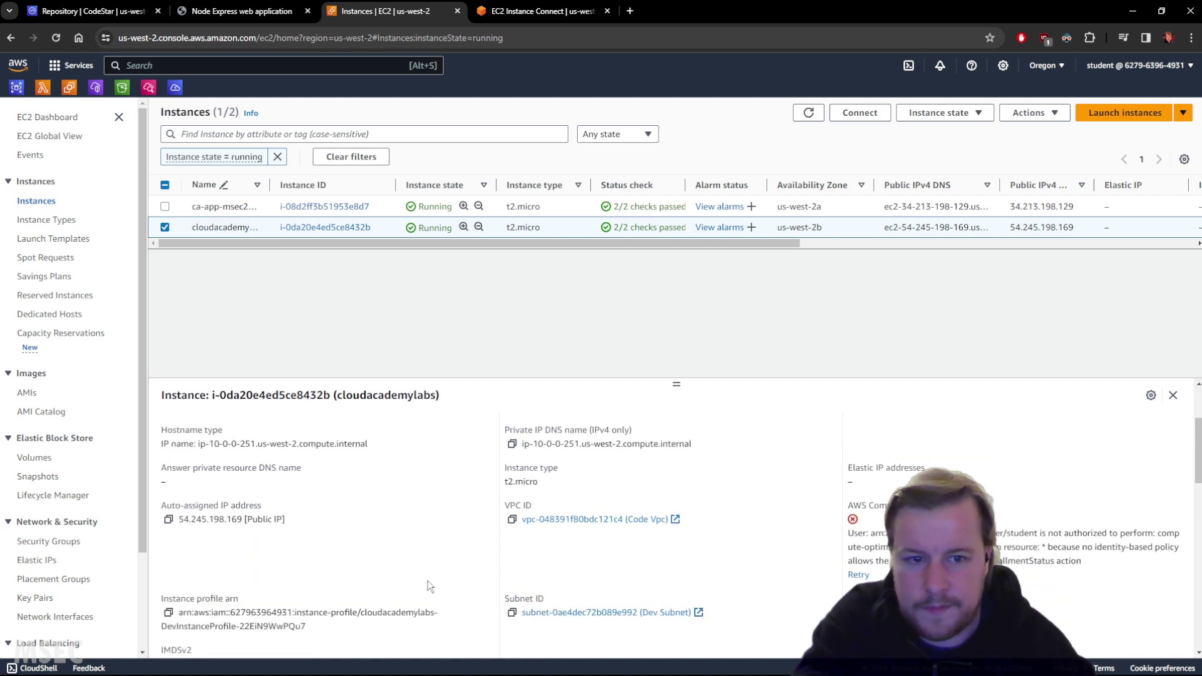
scroll(423, 569, "down", 4)
scroll(423, 567, "up", 5)
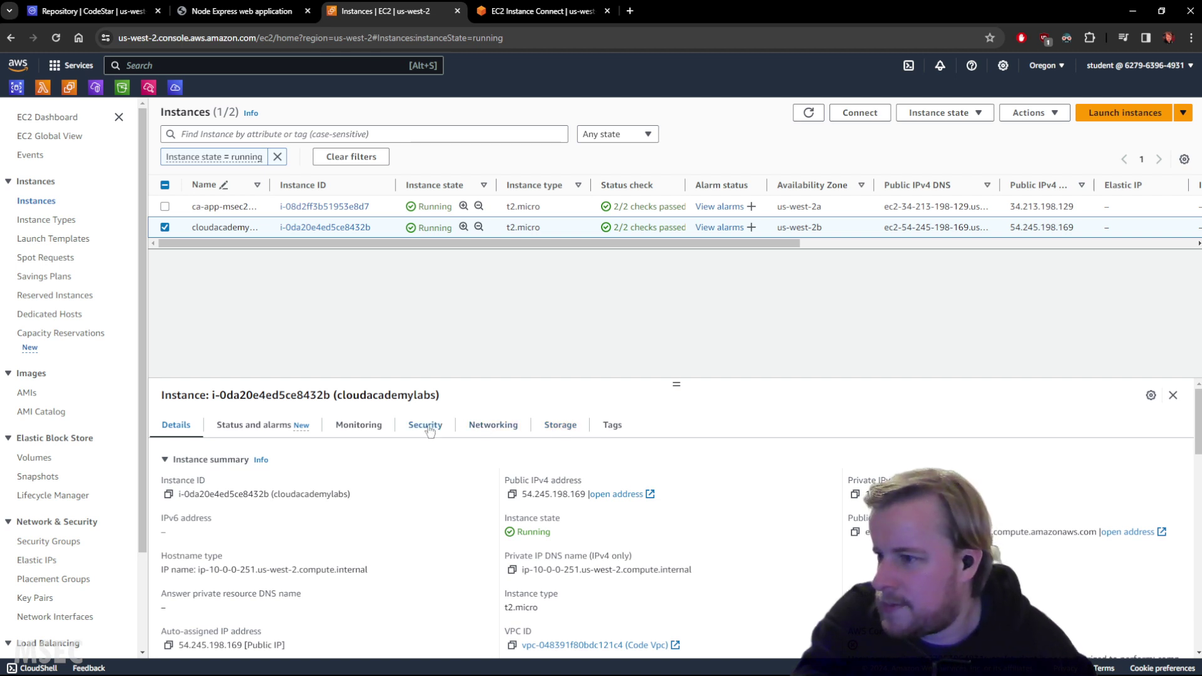
left_click(277, 224)
left_click(318, 229)
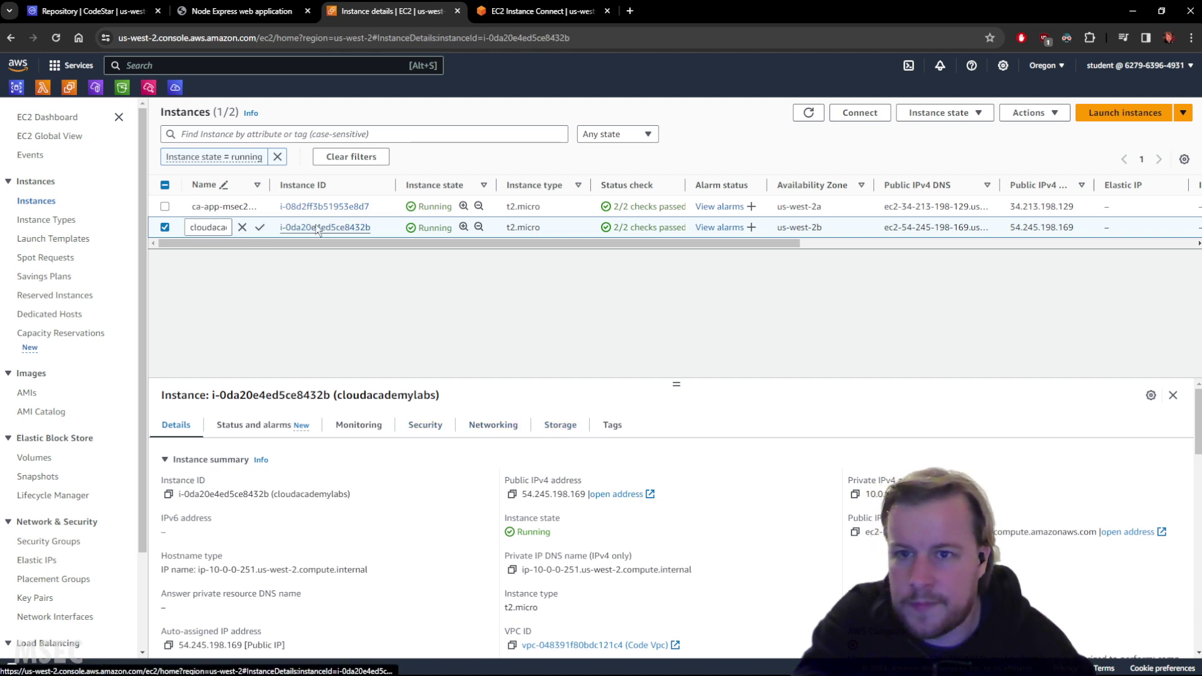
Step: Search the cloudacademylabs instance's details page for "public" to locate its Public IPv4 DNS
scroll(332, 318, "down", 3)
scroll(332, 318, "down", 8)
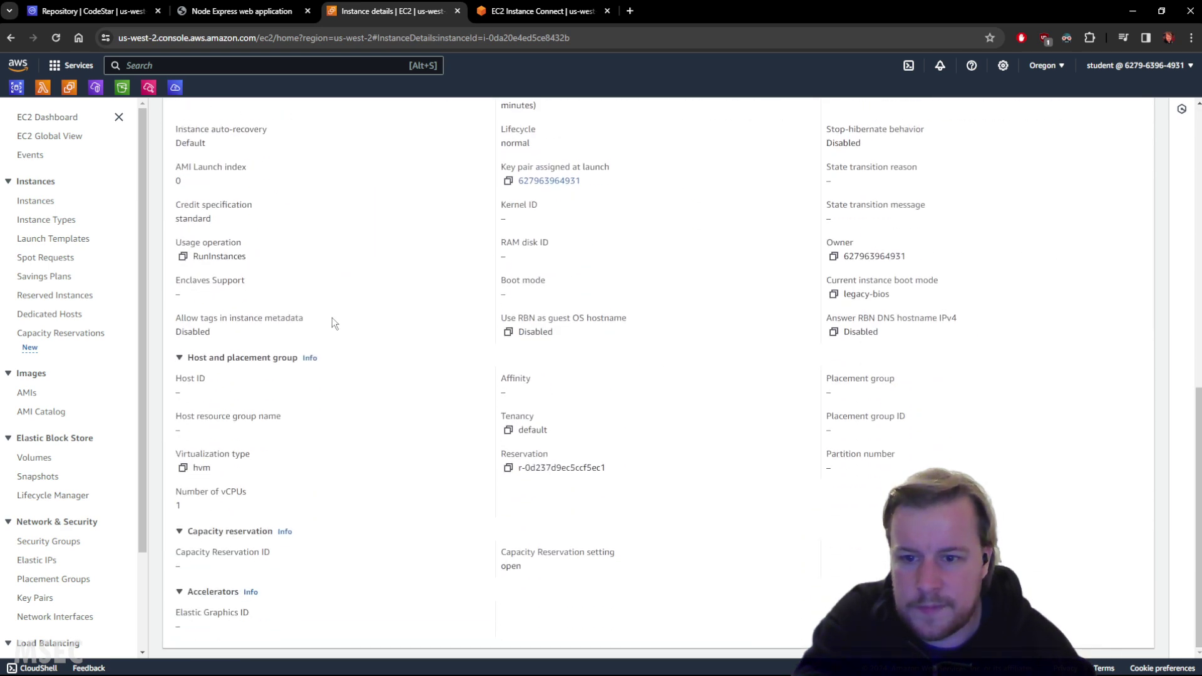
scroll(331, 318, "up", 7)
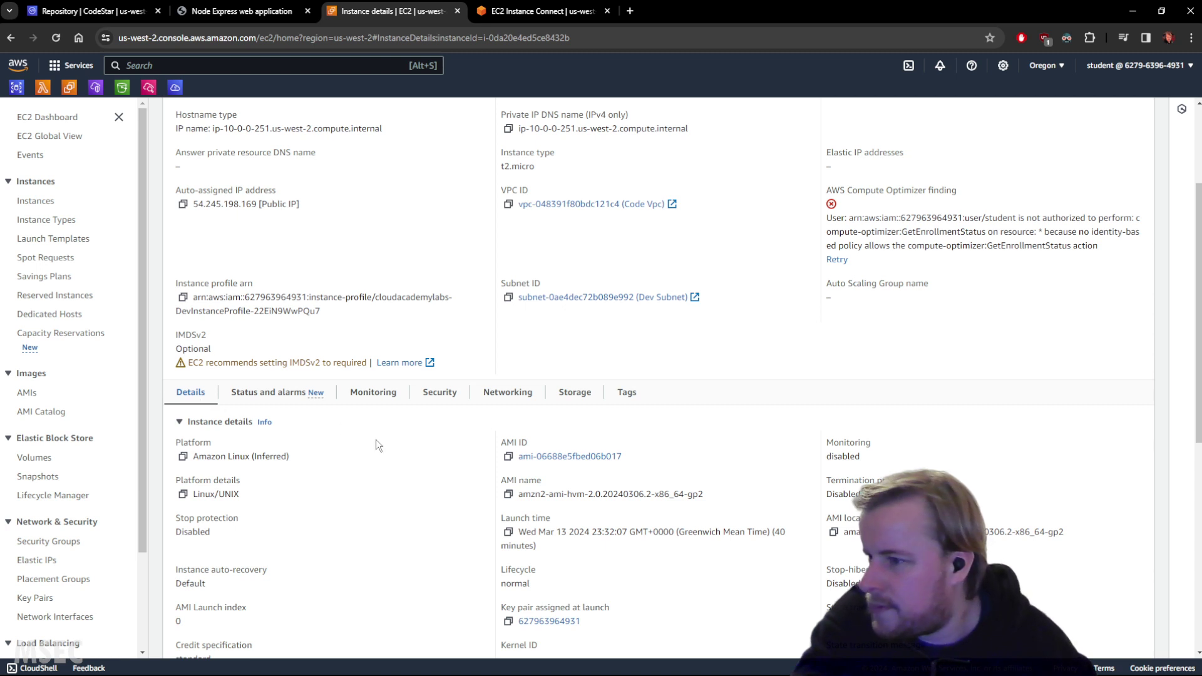
scroll(379, 441, "down", 3)
key("ctrl+f")
type("public")
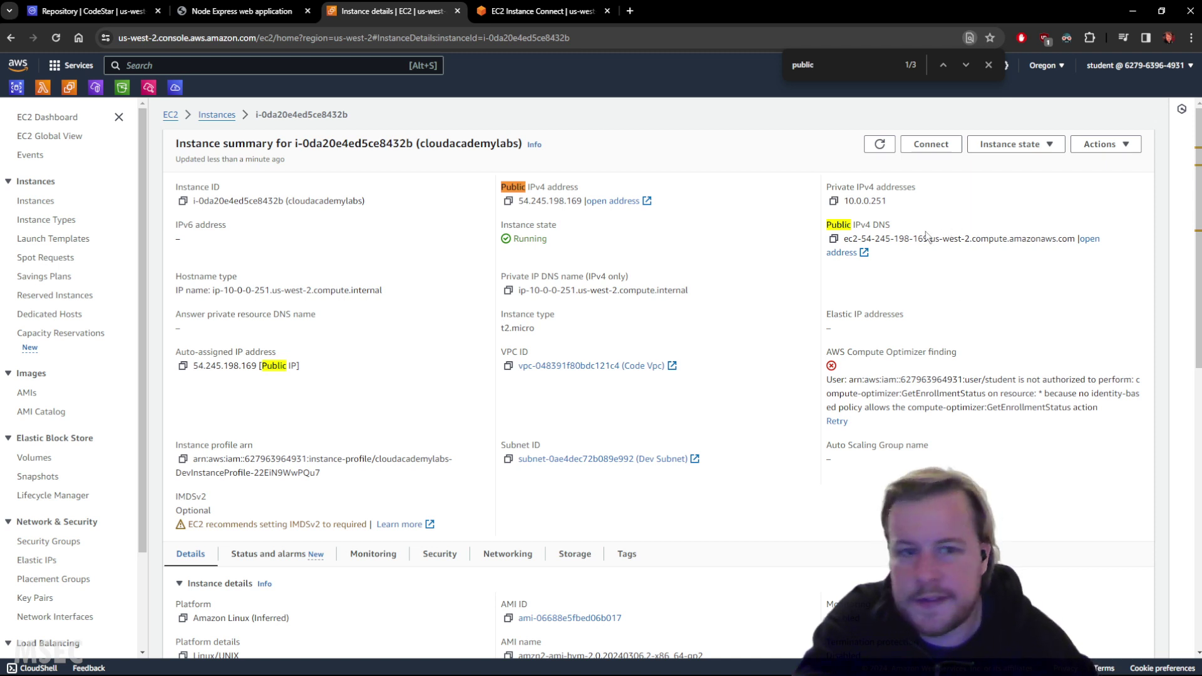
left_click_drag(903, 239, 886, 213)
left_click(902, 243)
left_click_drag(929, 270, 909, 247)
left_click(919, 288)
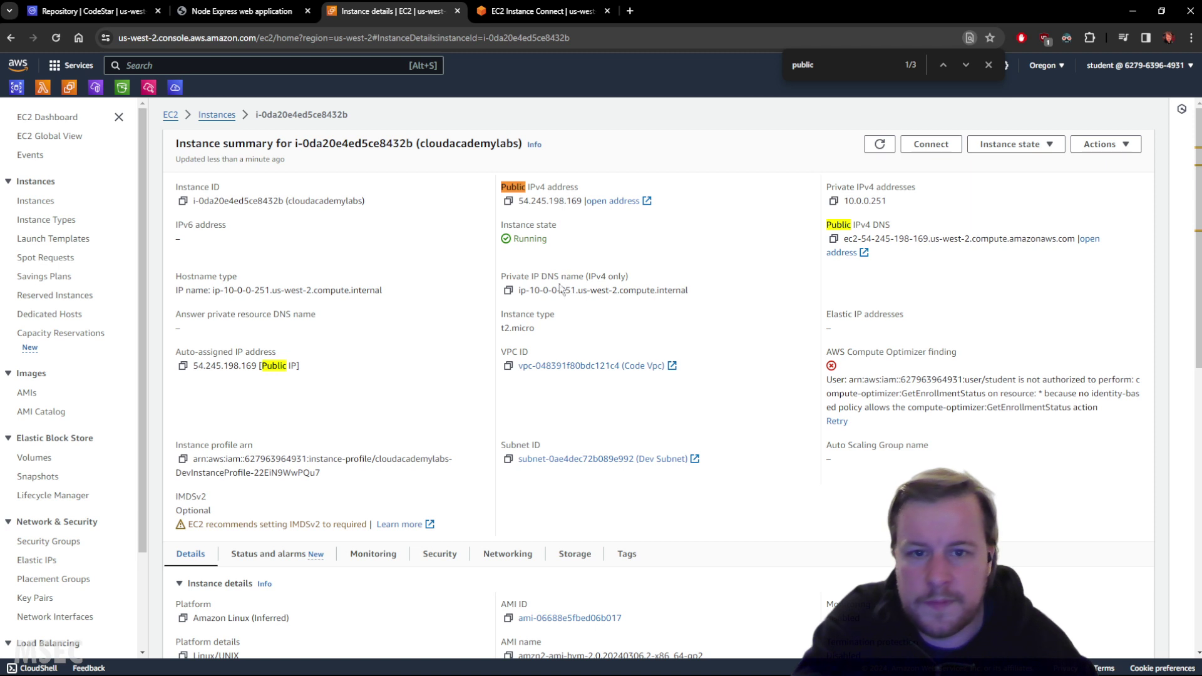
left_click_drag(521, 292, 688, 291)
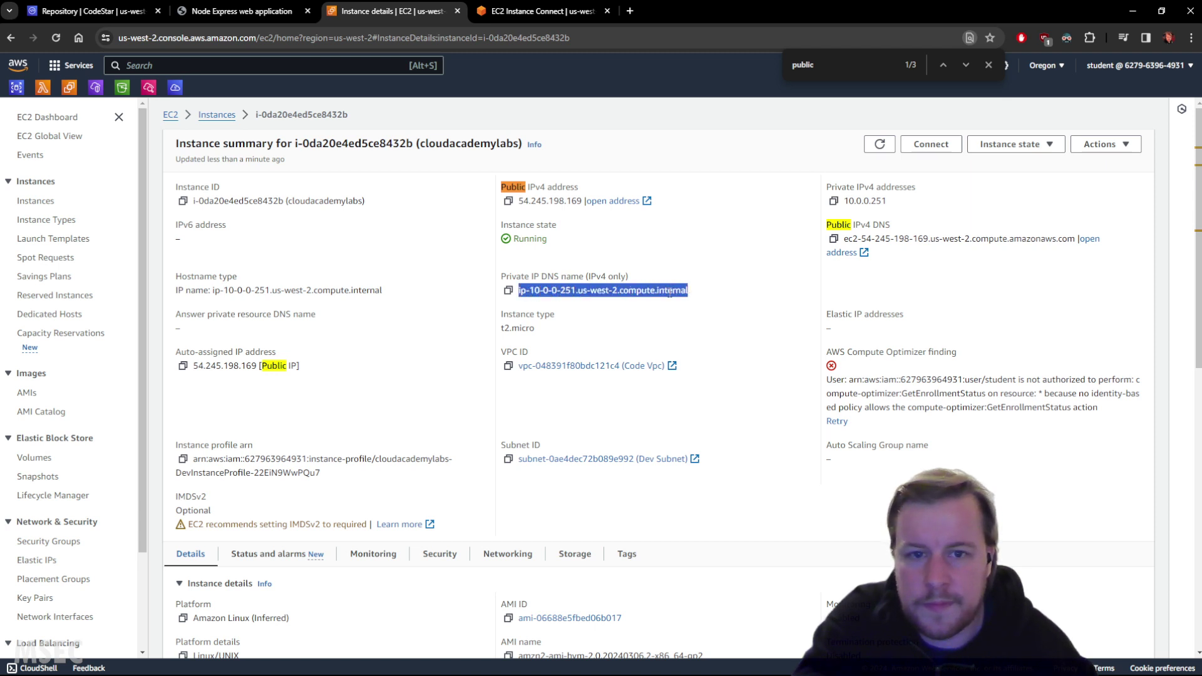
right_click(669, 292)
left_click(716, 309)
left_click(433, 262)
Step: Copy the instance's Public IPv4 DNS and open it with port 3000 in a new browser tab
left_click_drag(845, 238, 1075, 239)
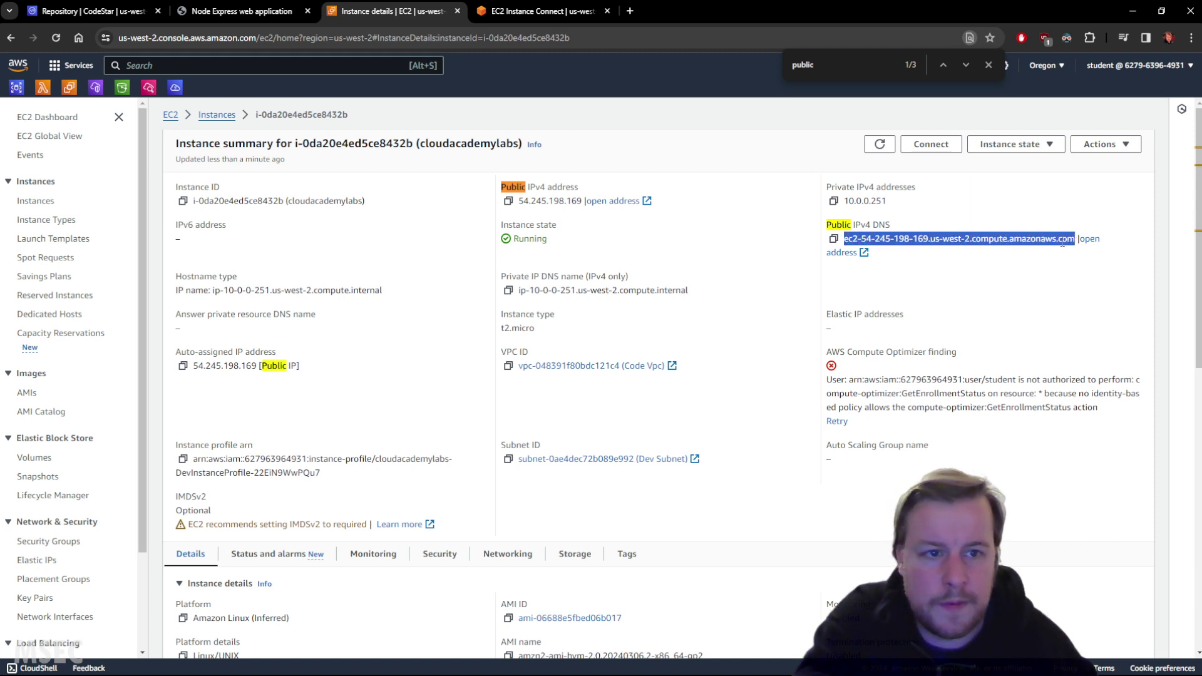
right_click(1064, 239)
left_click(837, 247)
left_click_drag(240, 11, 600, 12)
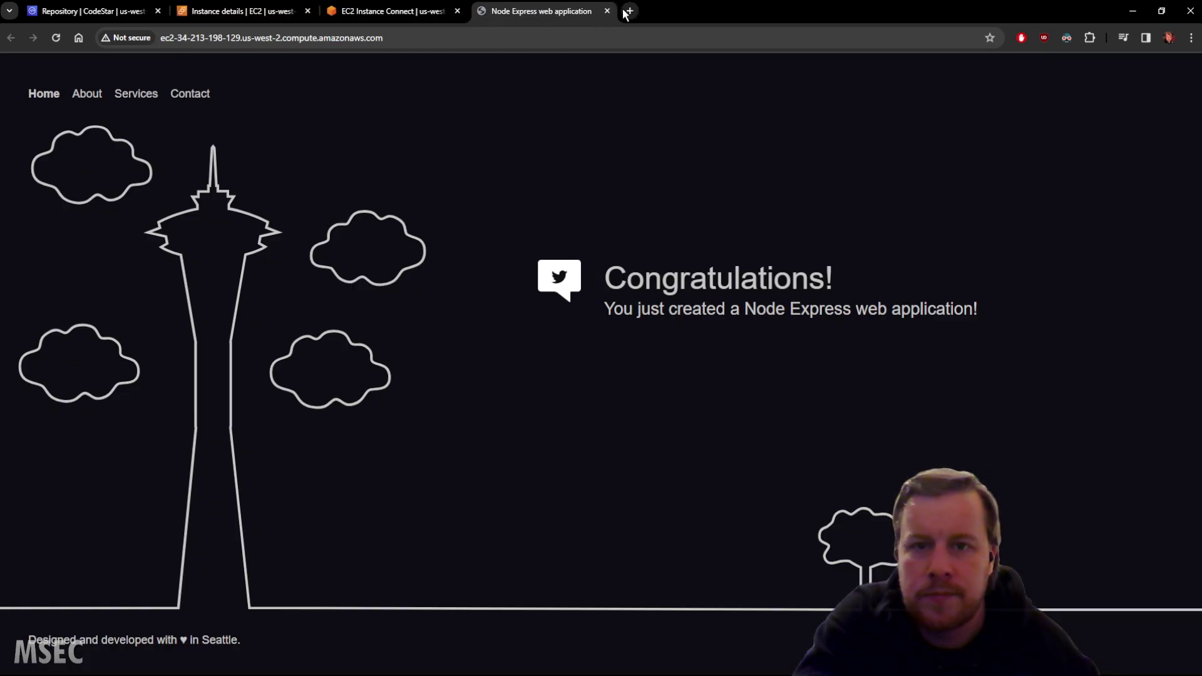
left_click(624, 11)
key("ctrl+v")
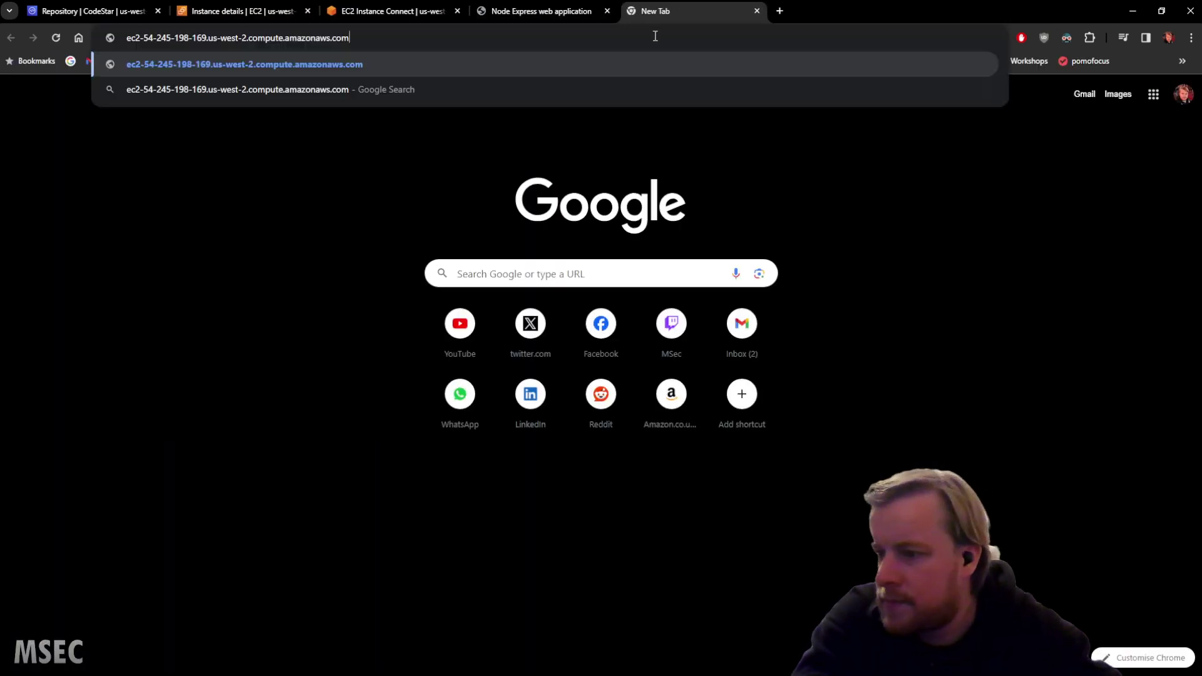
type(":3000")
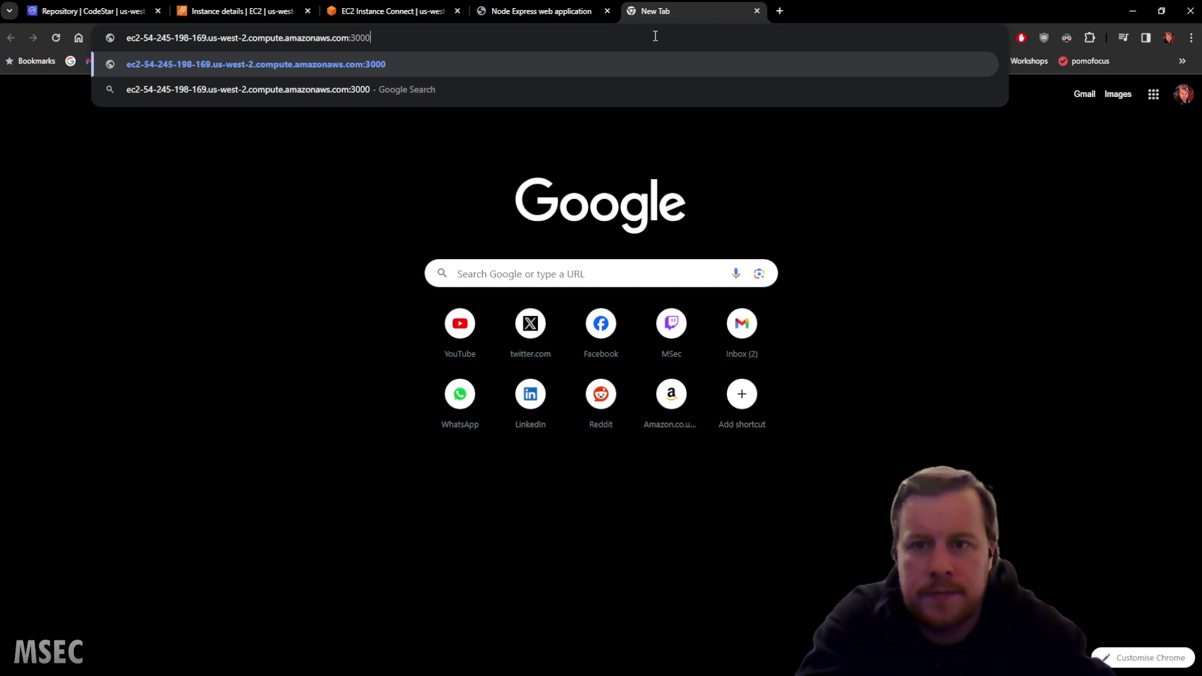
key("Return")
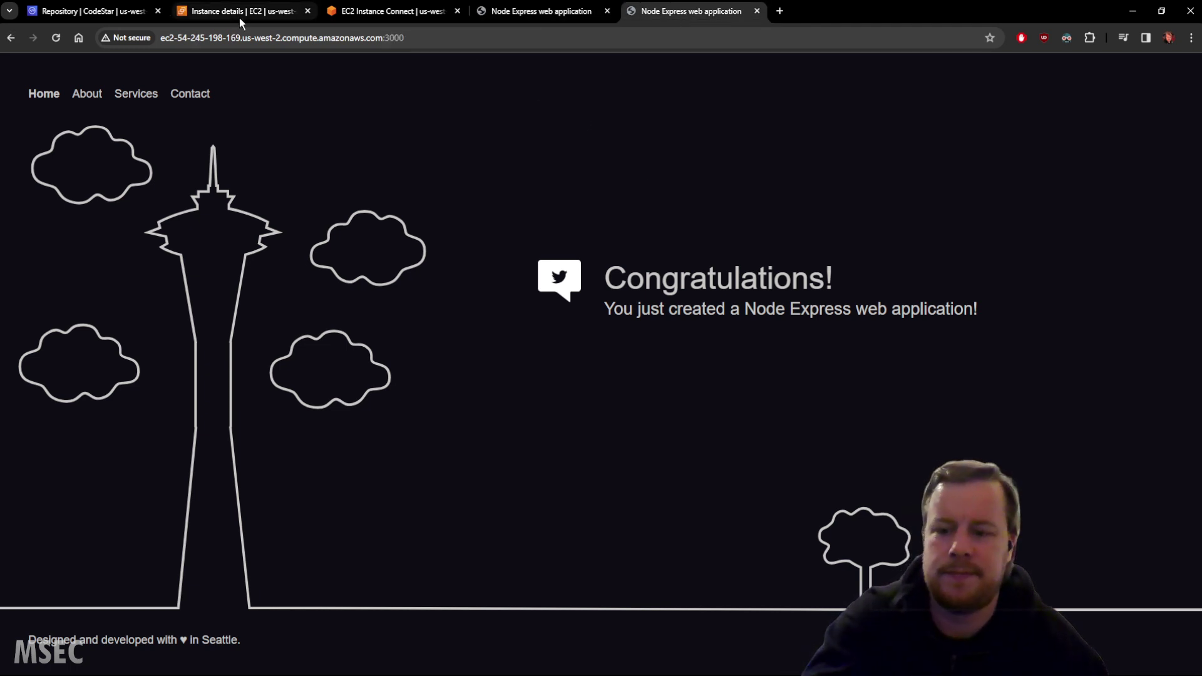
left_click(195, 14)
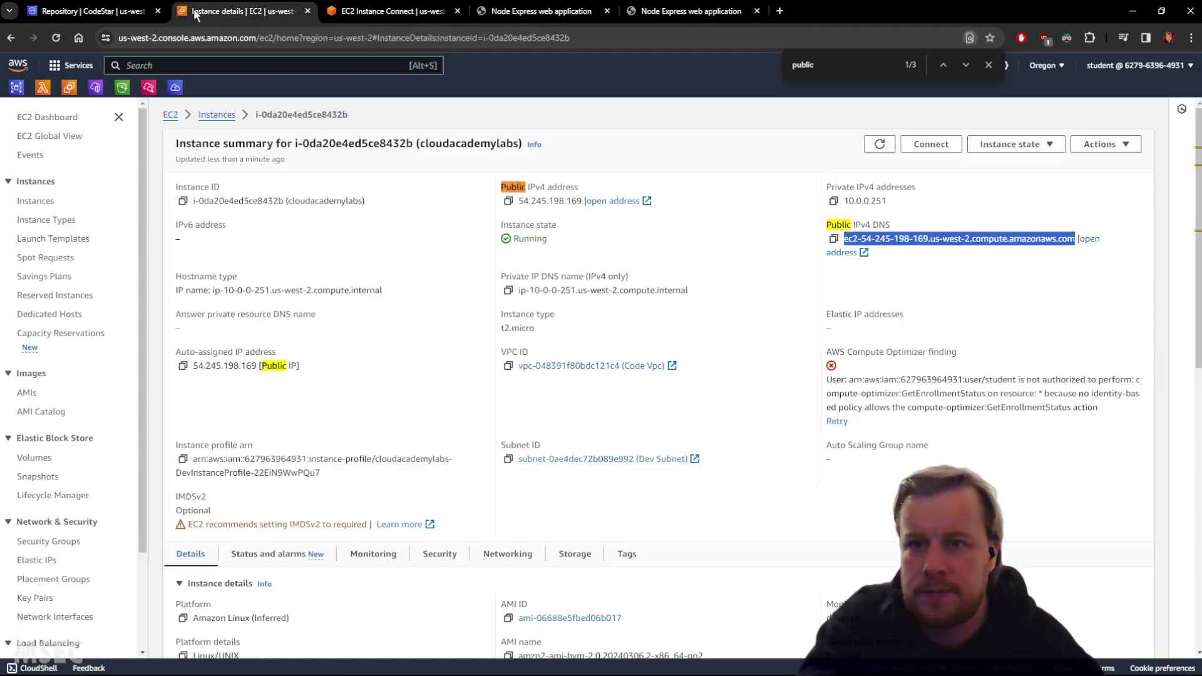
left_click(88, 11)
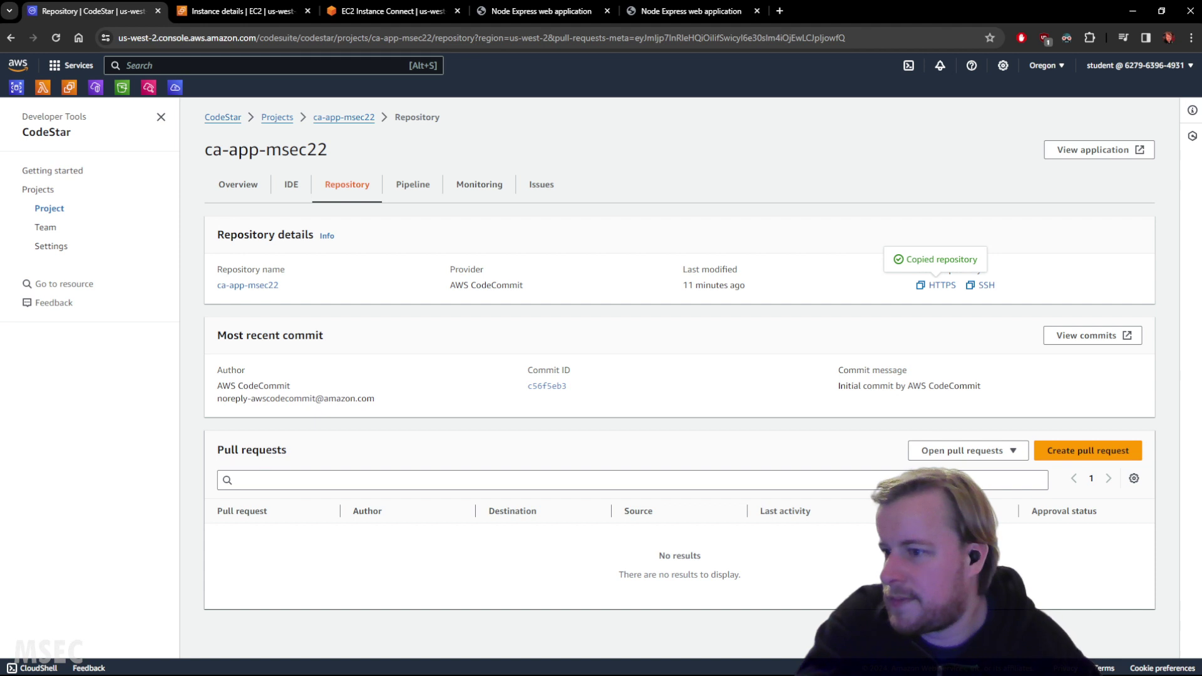
left_click(684, 13)
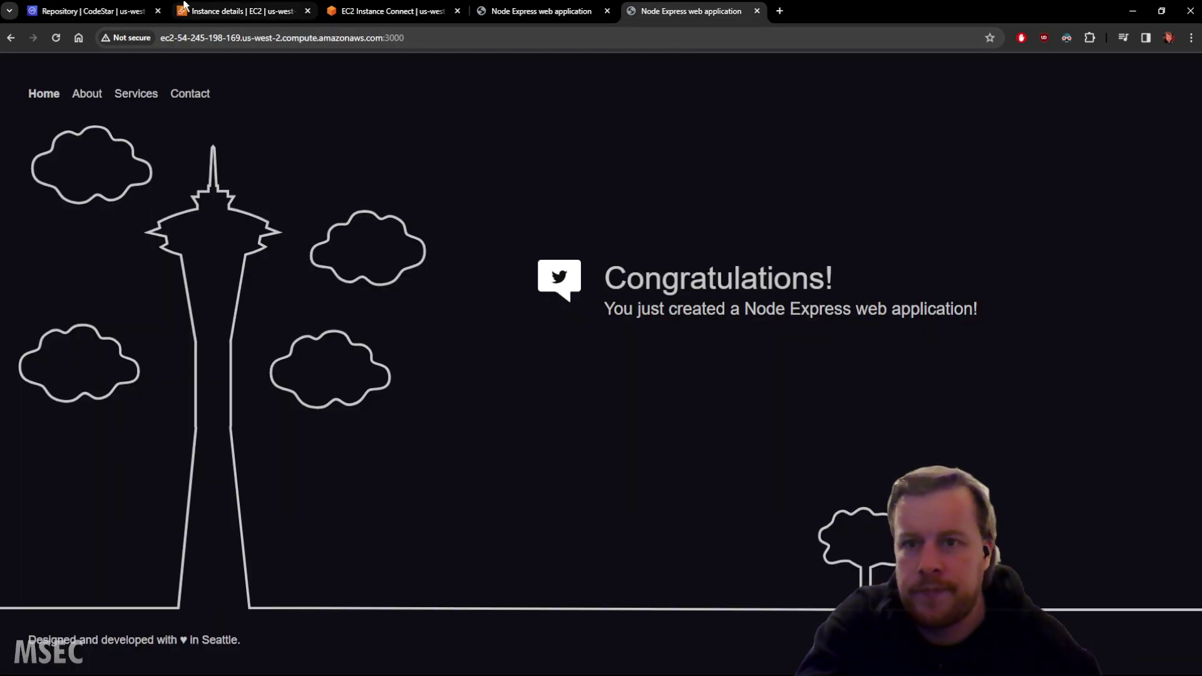
left_click(238, 12)
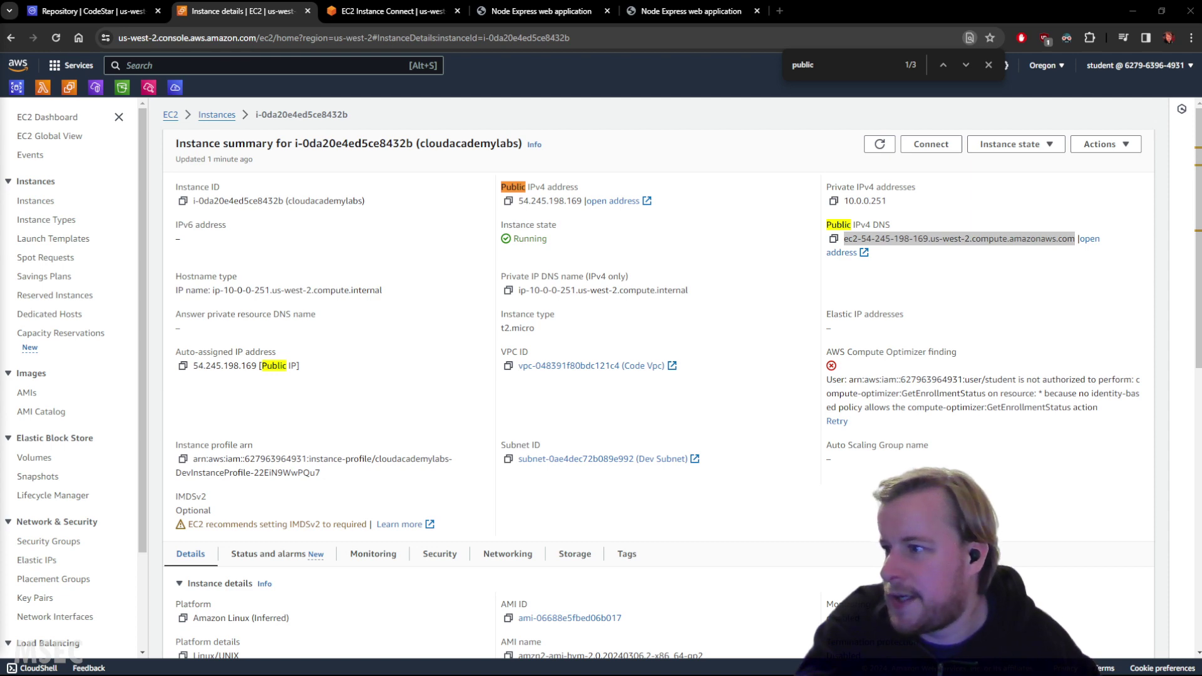
Step: Stop the running app and paste an echo command overwriting public/js/set-background.js with a script that changes the body's heaven- class every 1000 ms
left_click(395, 11)
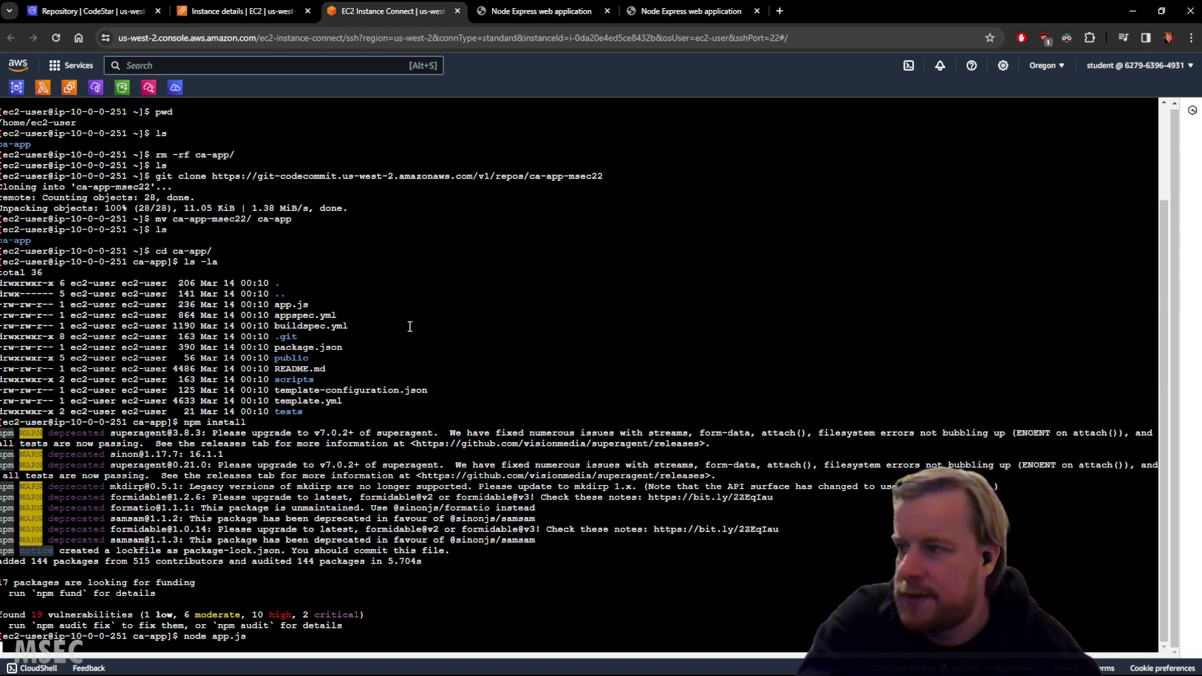
key("ctrl+c")
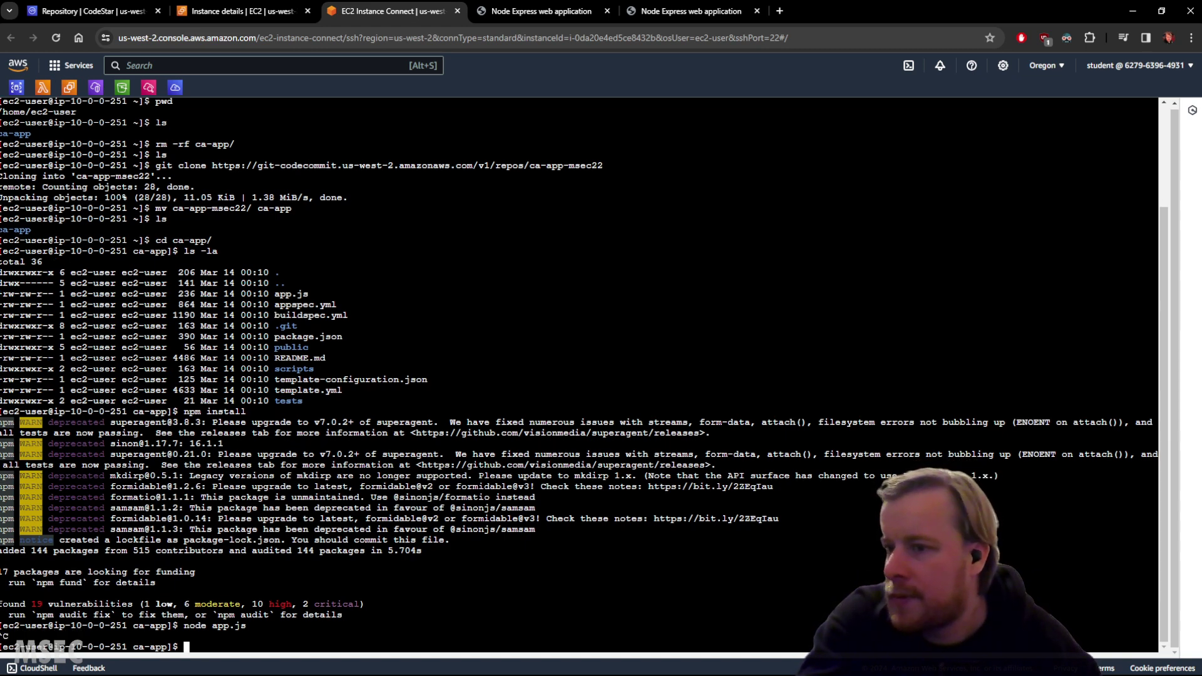
right_click(510, 570)
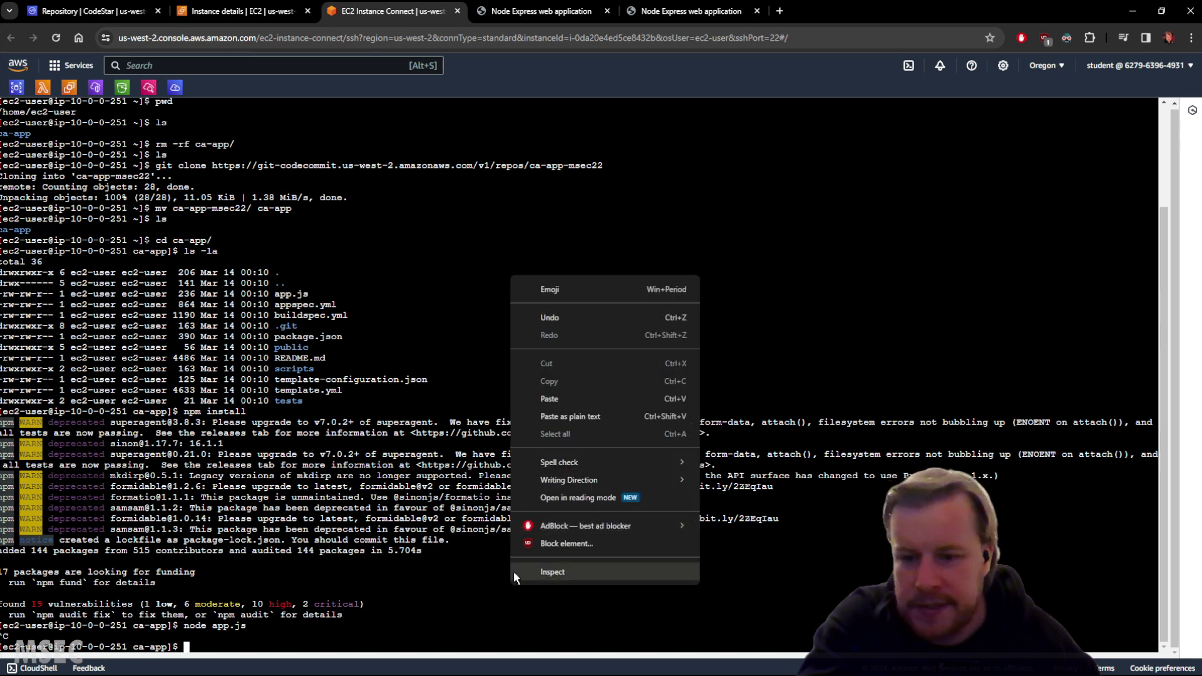
left_click(562, 399)
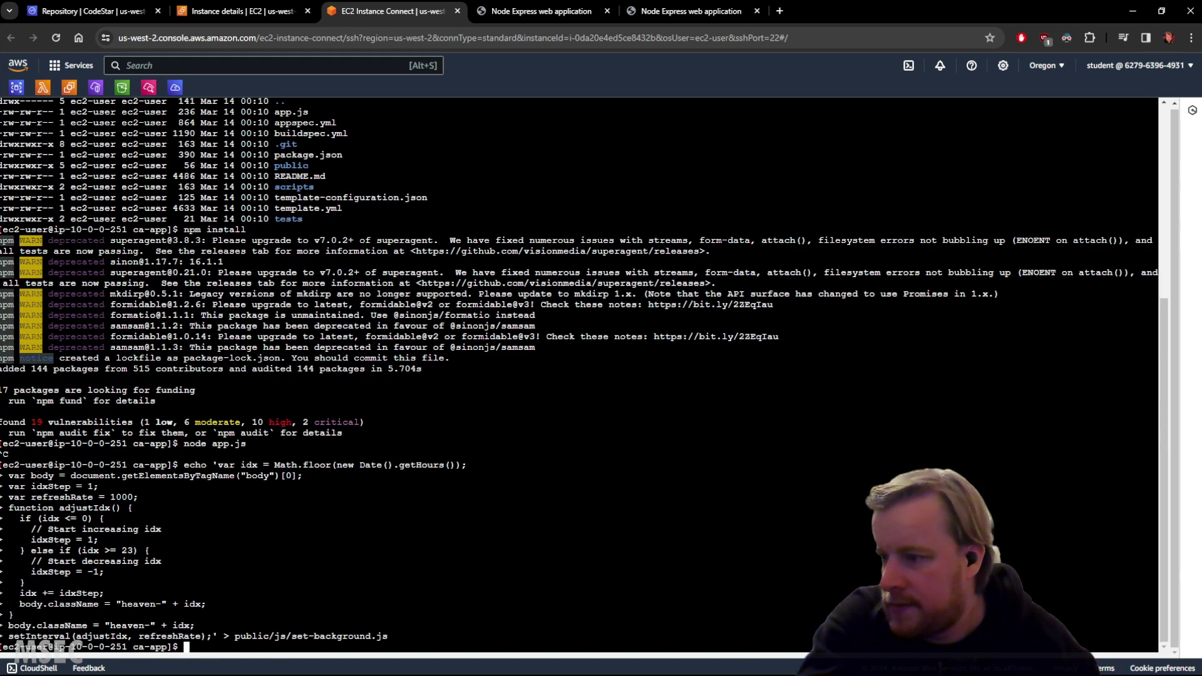
Step: Restart the application on the EC2 instance by rerunning node app.js
key("Up")
key("Up")
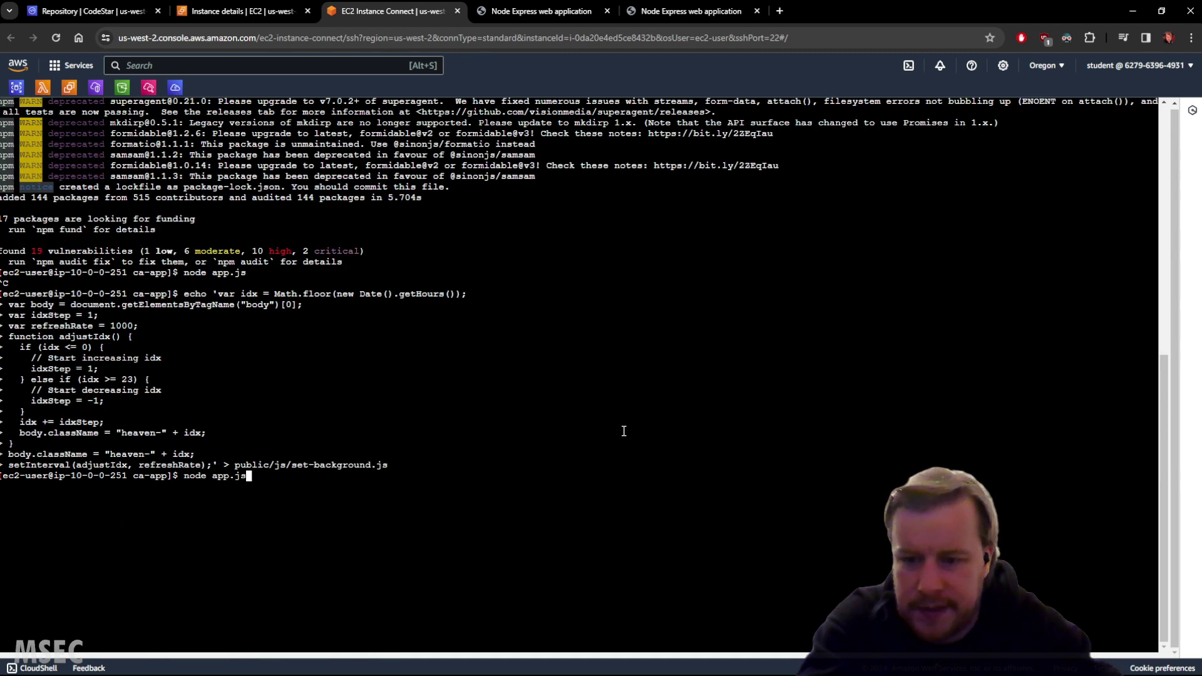
key("Return")
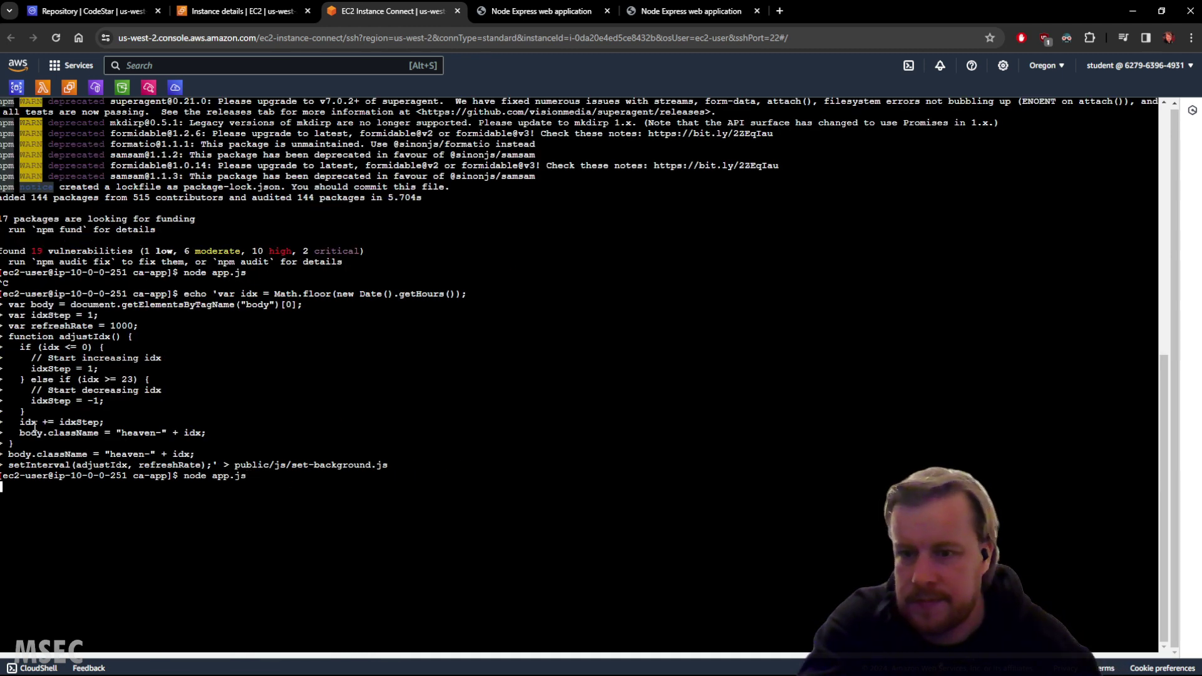
Step: Reload the port 3000 application page and compare its background with the CodeStar-deployed application
left_click(701, 16)
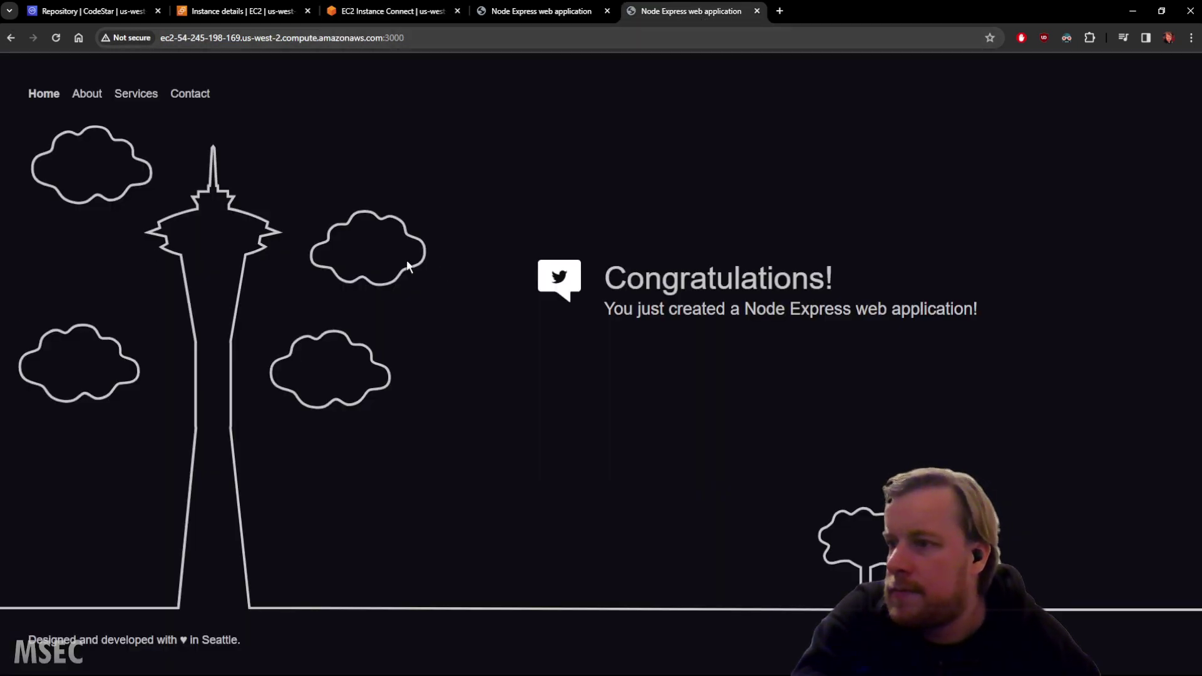
left_click(55, 38)
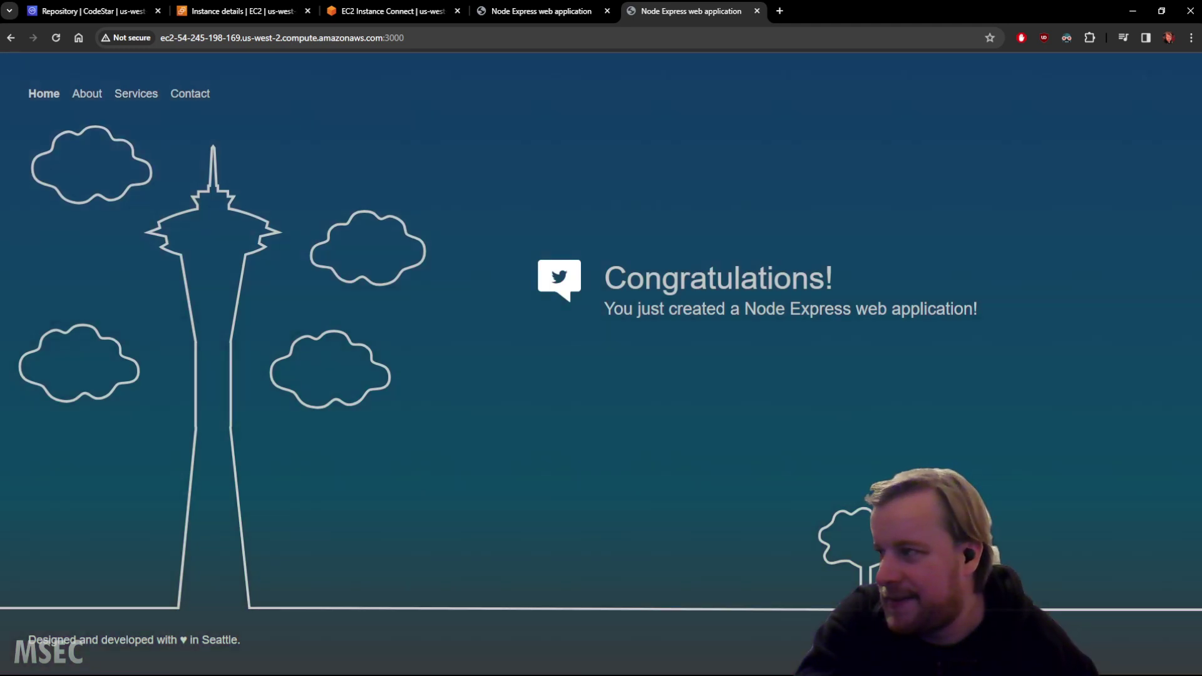
left_click(518, 13)
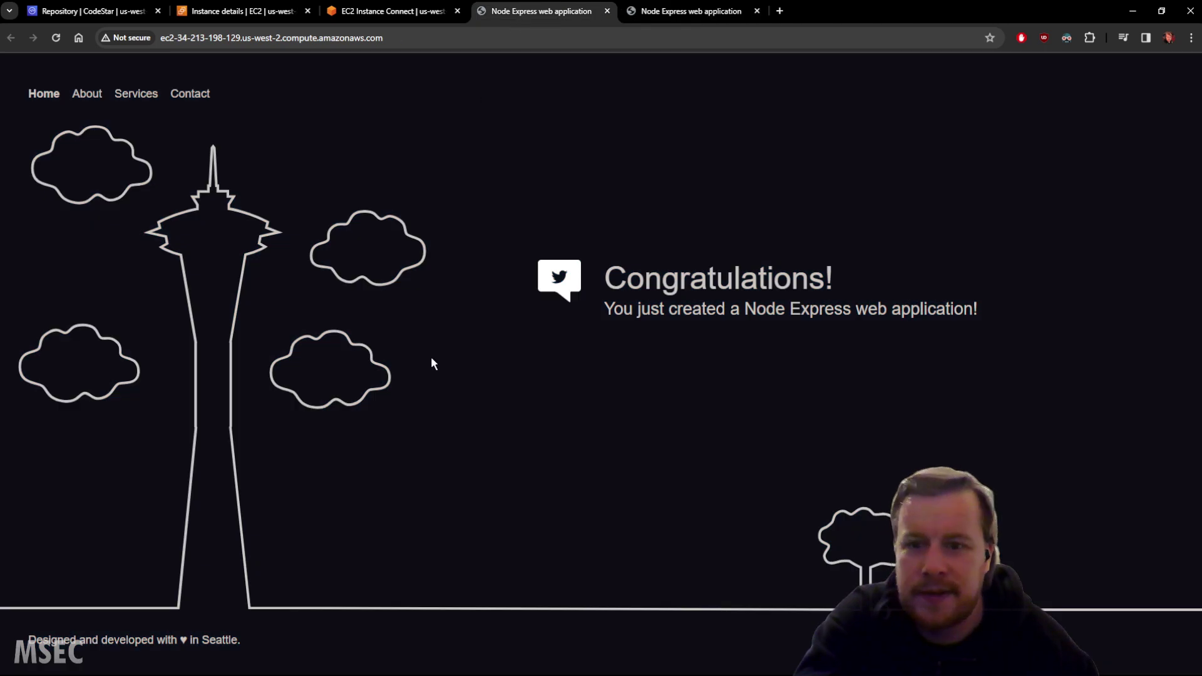
Step: Stop the running app in the EC2 terminal and check the repository with git status
left_click(263, 11)
left_click(388, 11)
key("ctrl+c")
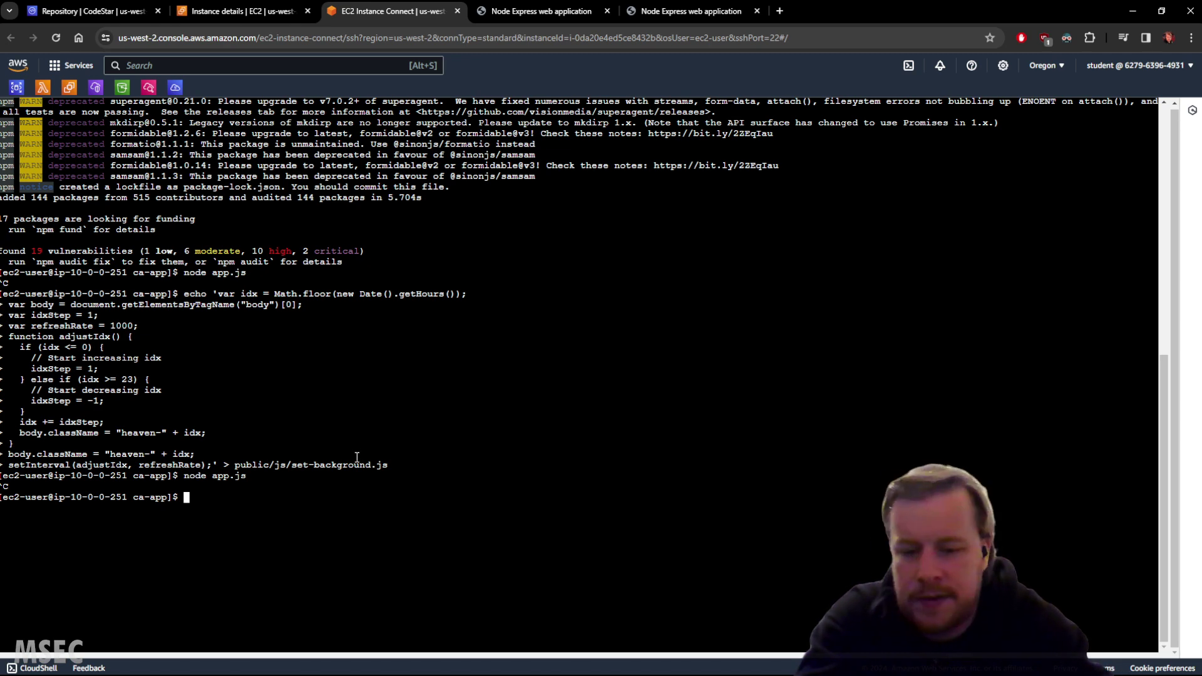
type("git status")
key("Return")
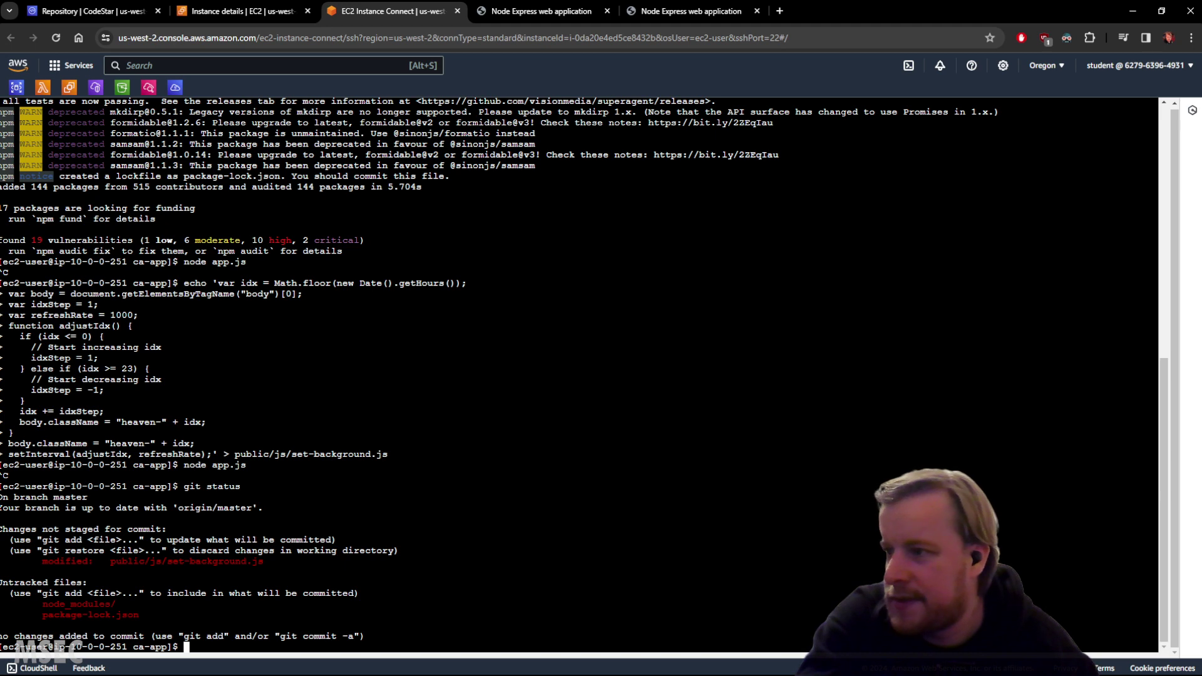
Step: Stage public/js/set-background.js with git add and commit it with the message "animation"
right_click(401, 466)
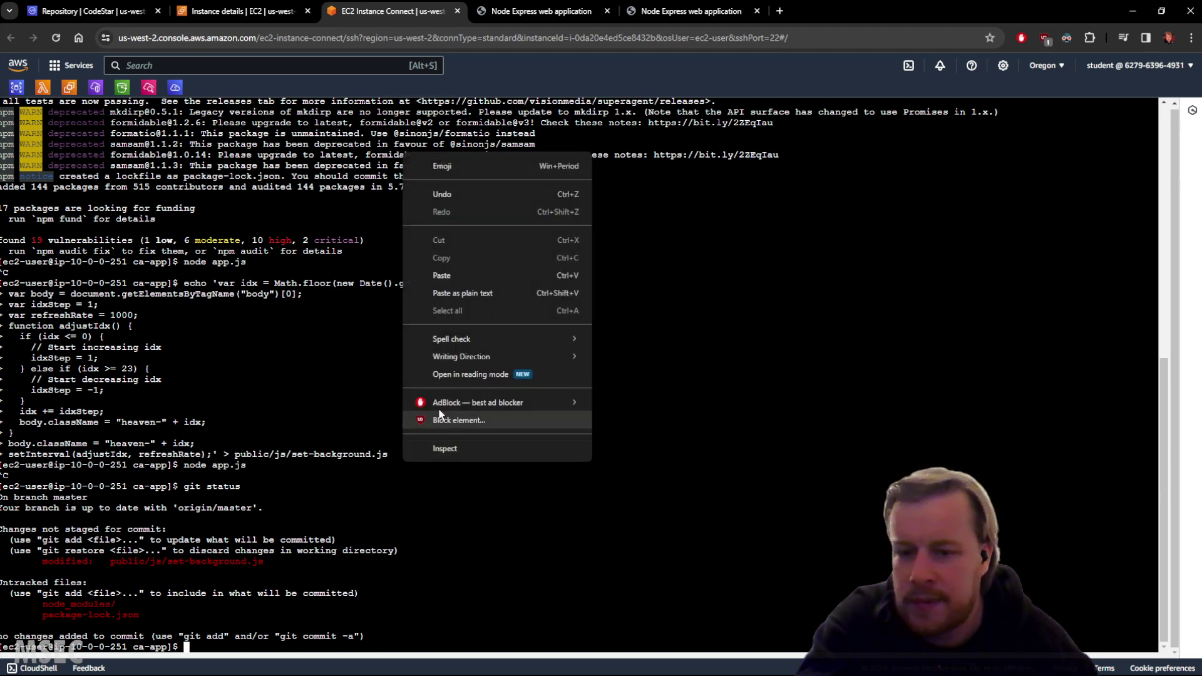
left_click(456, 271)
key("Return")
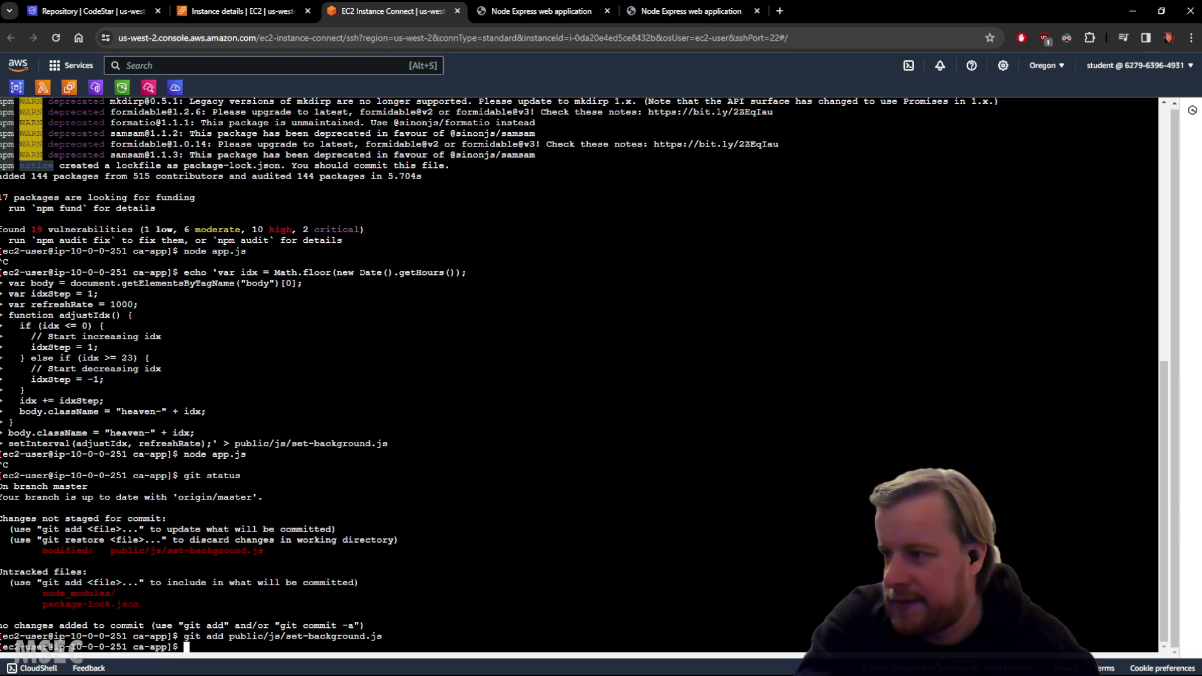
right_click(338, 449)
left_click(398, 252)
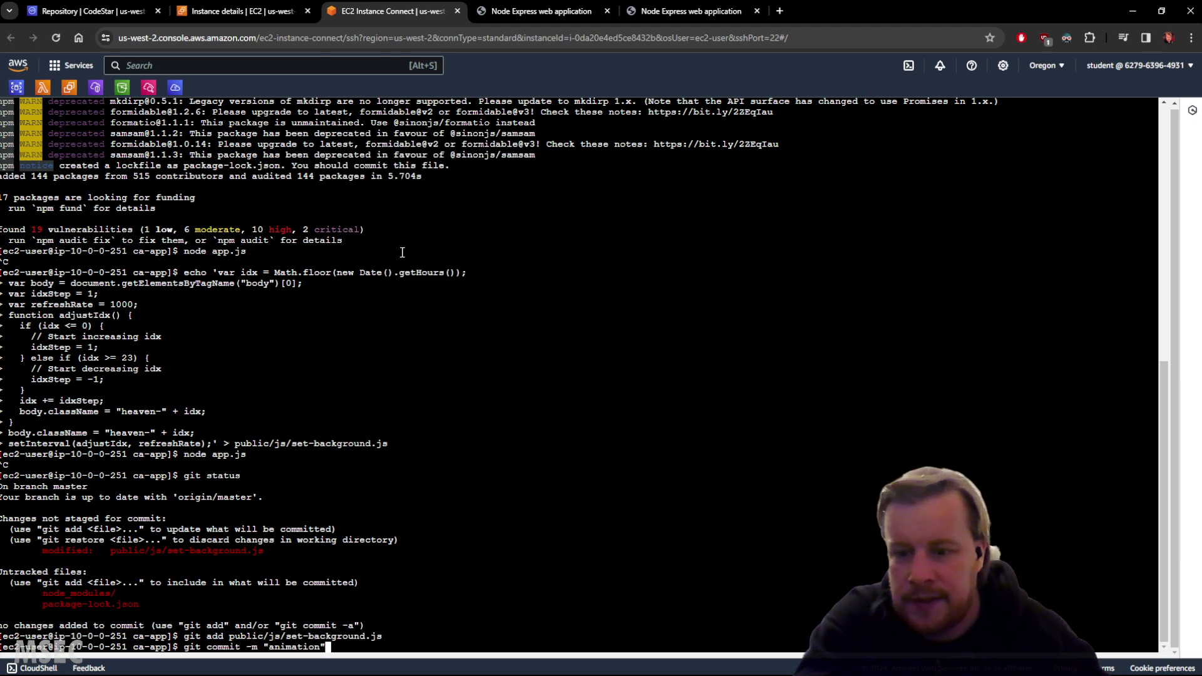
key("Return")
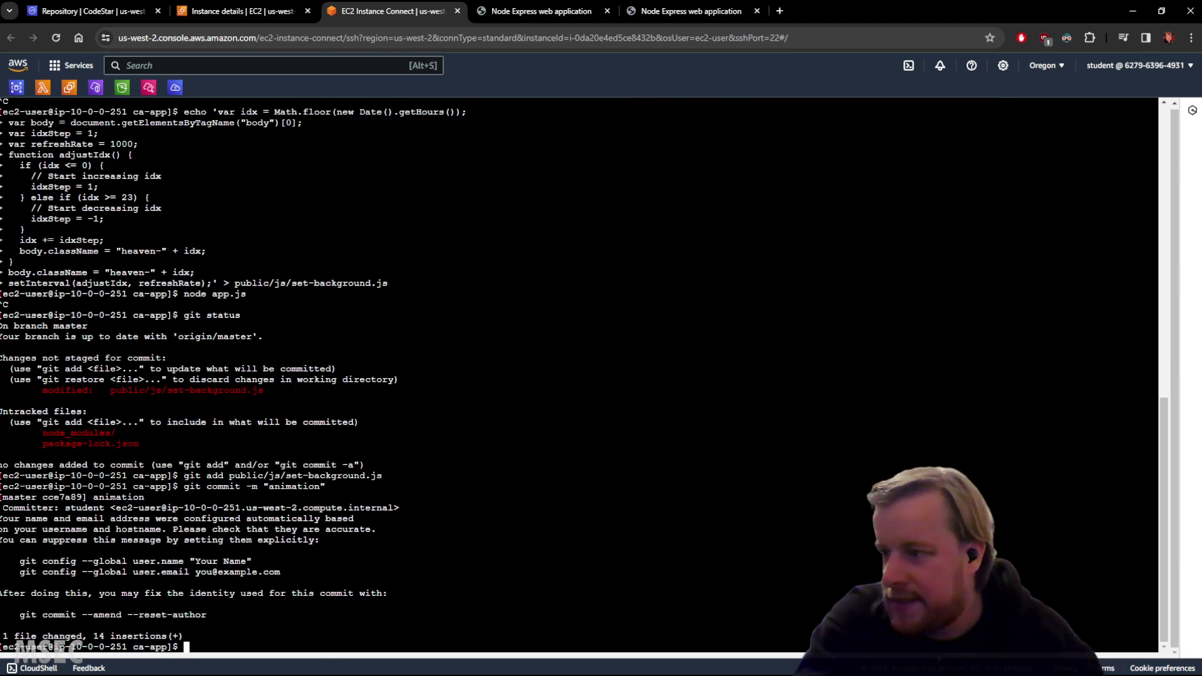
Step: Push the commit to the CodeCommit repository with git push
right_click(418, 431)
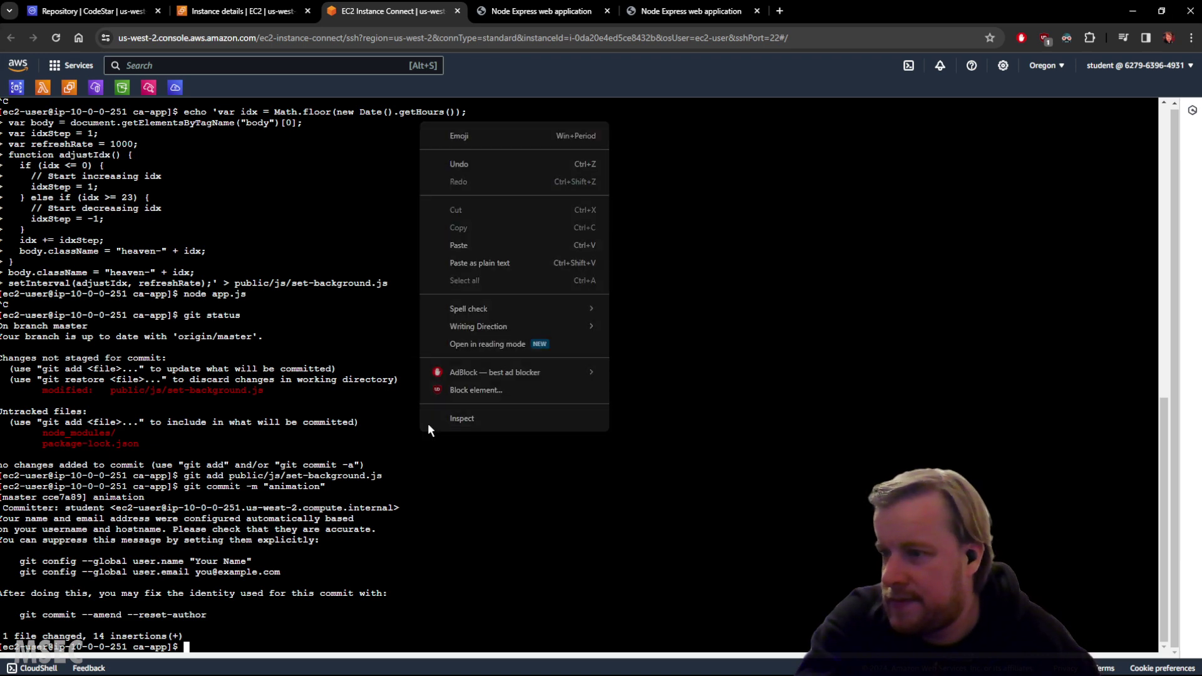
left_click(479, 242)
key("Return")
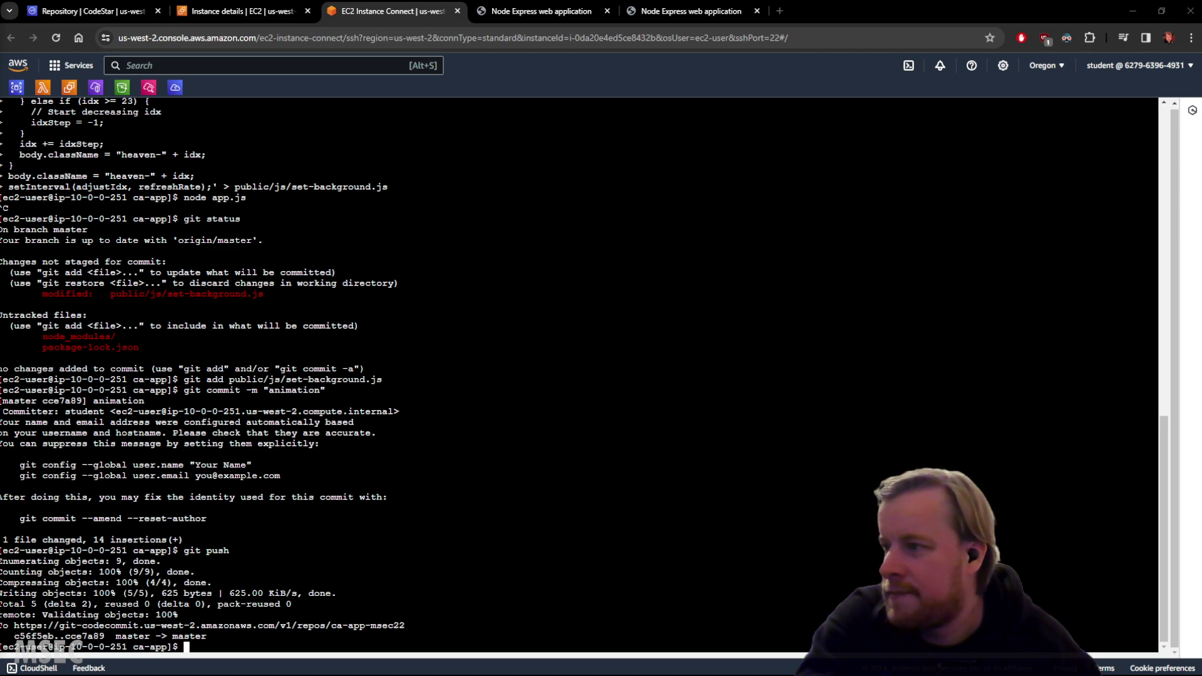
Step: Check the CodeStar project's pipeline progress and the repository's most recent commit
left_click(71, 19)
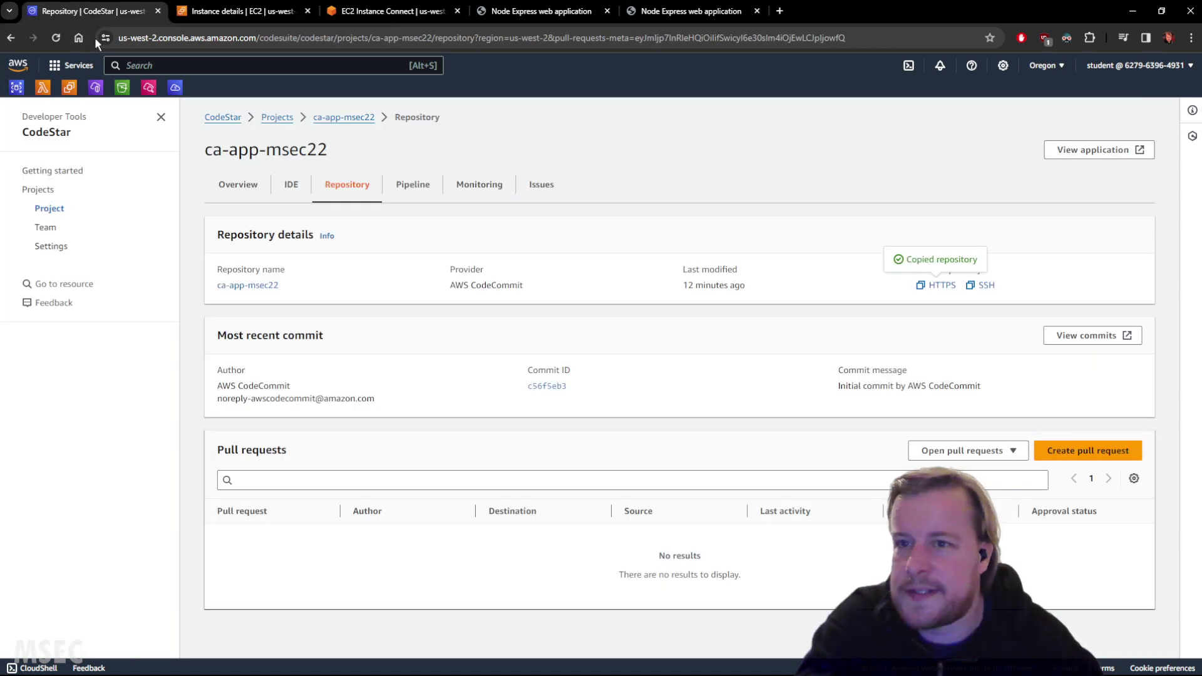
left_click(414, 184)
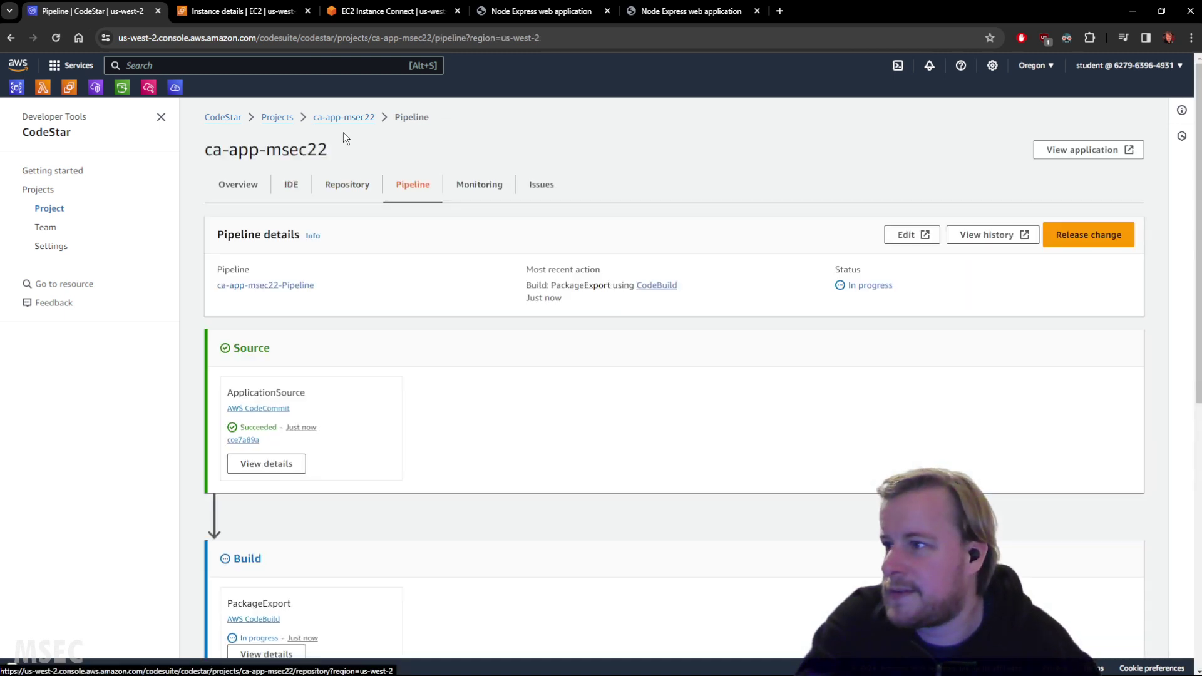
left_click(346, 184)
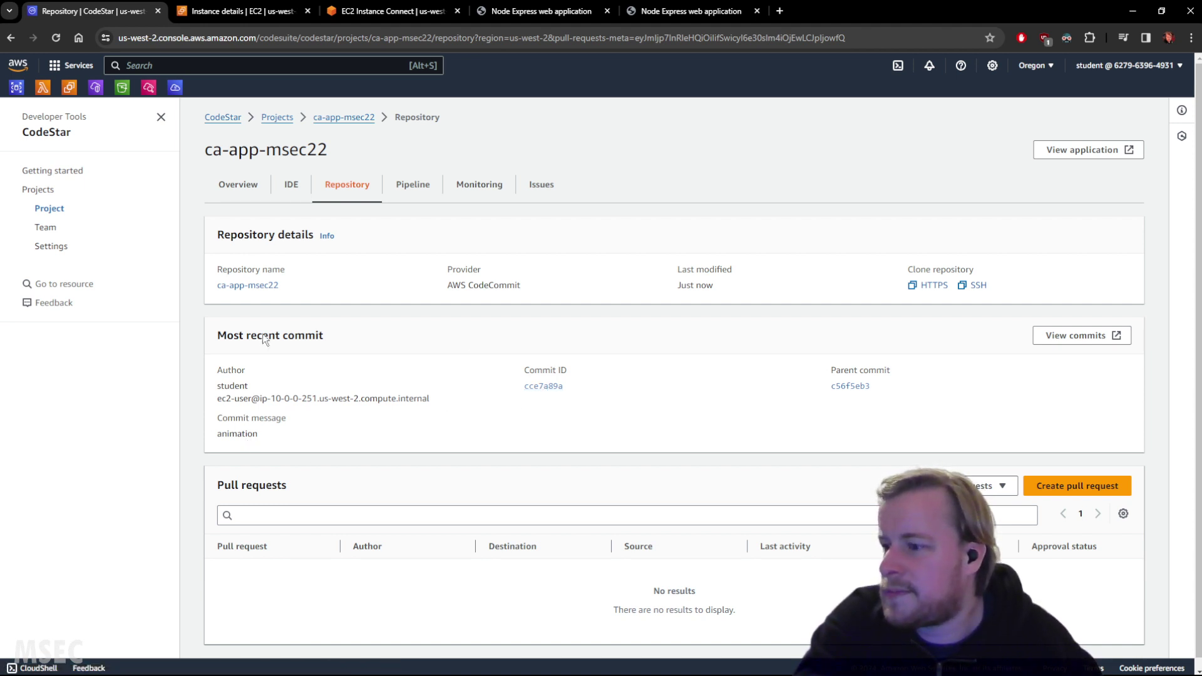
Step: View the project's Amazon EC2 monitoring metrics with a custom relative time range of 15 minutes
left_click(479, 184)
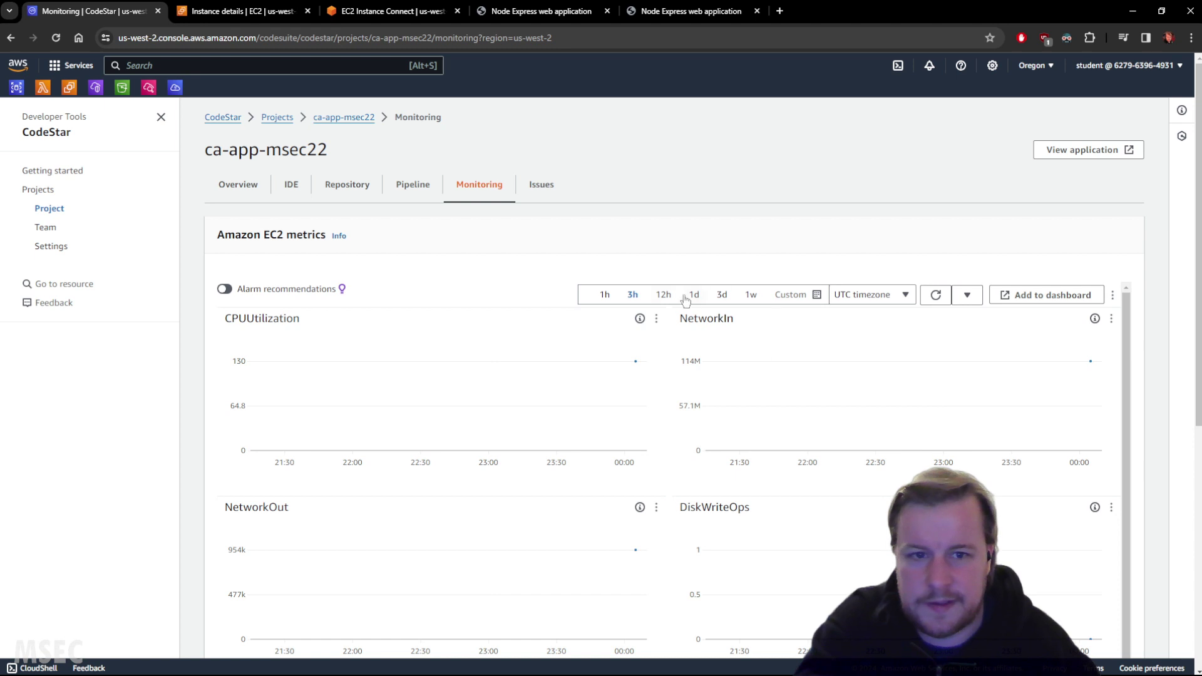
left_click(807, 299)
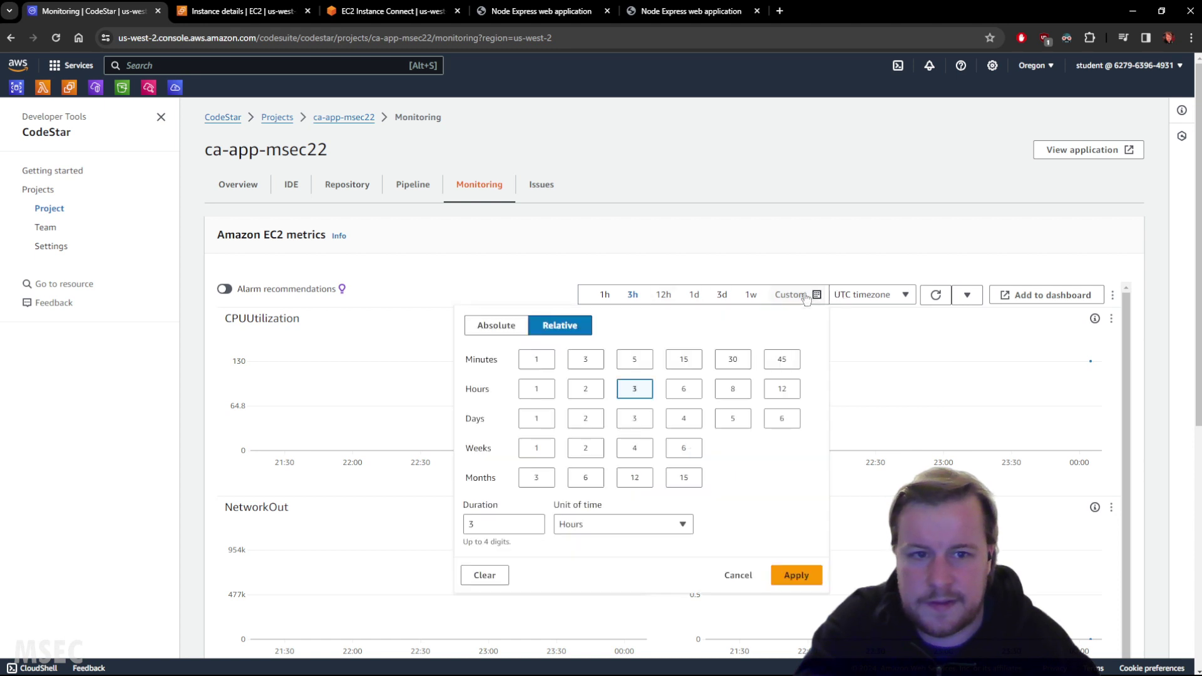
left_click(684, 359)
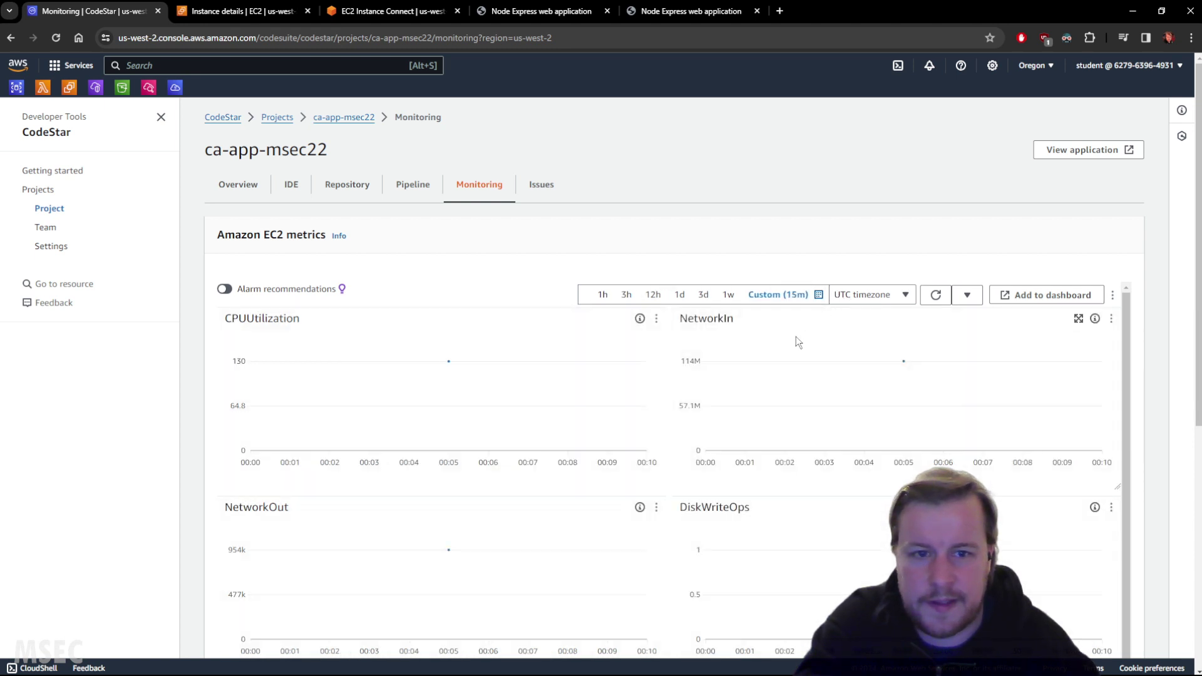
left_click(808, 295)
left_click(501, 524)
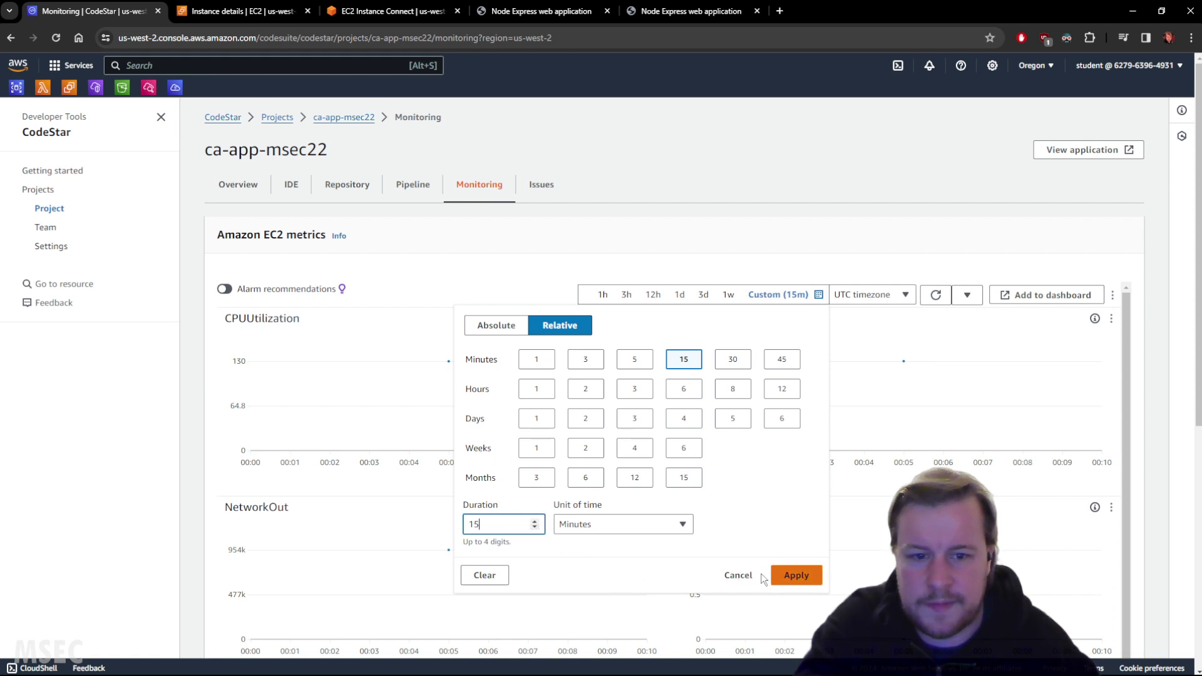
left_click(795, 574)
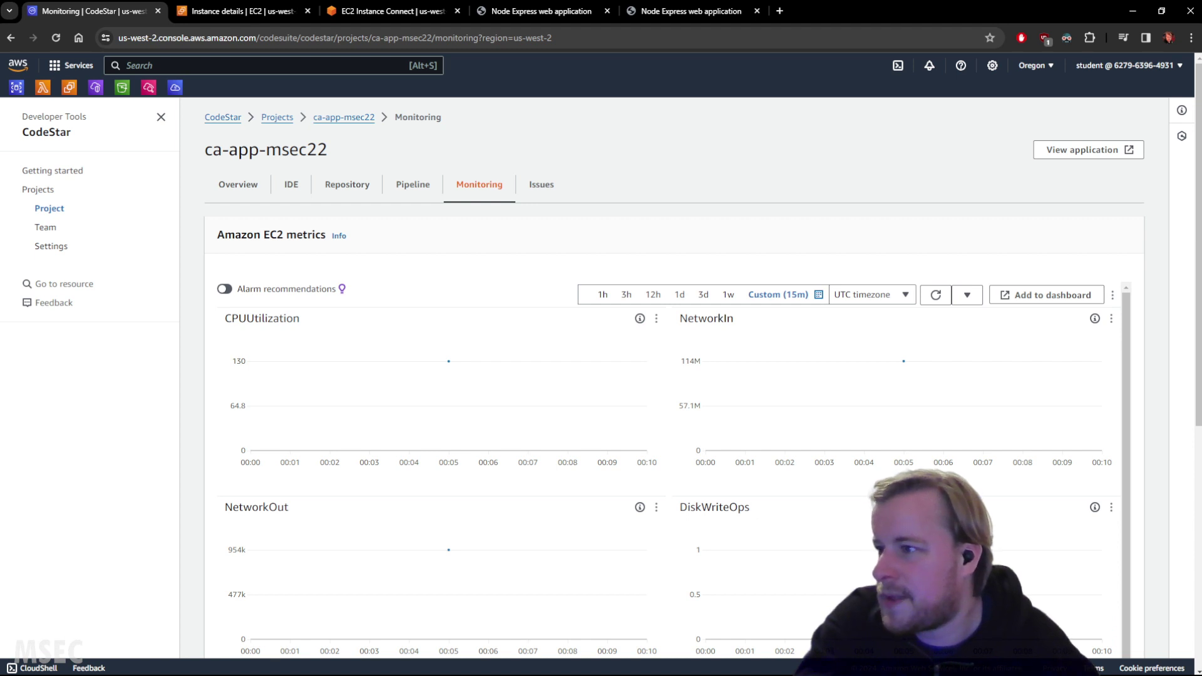
Step: Examine the Source, Build and Deploy stages of the ca-app-msec22 pipeline for their current status
left_click(412, 185)
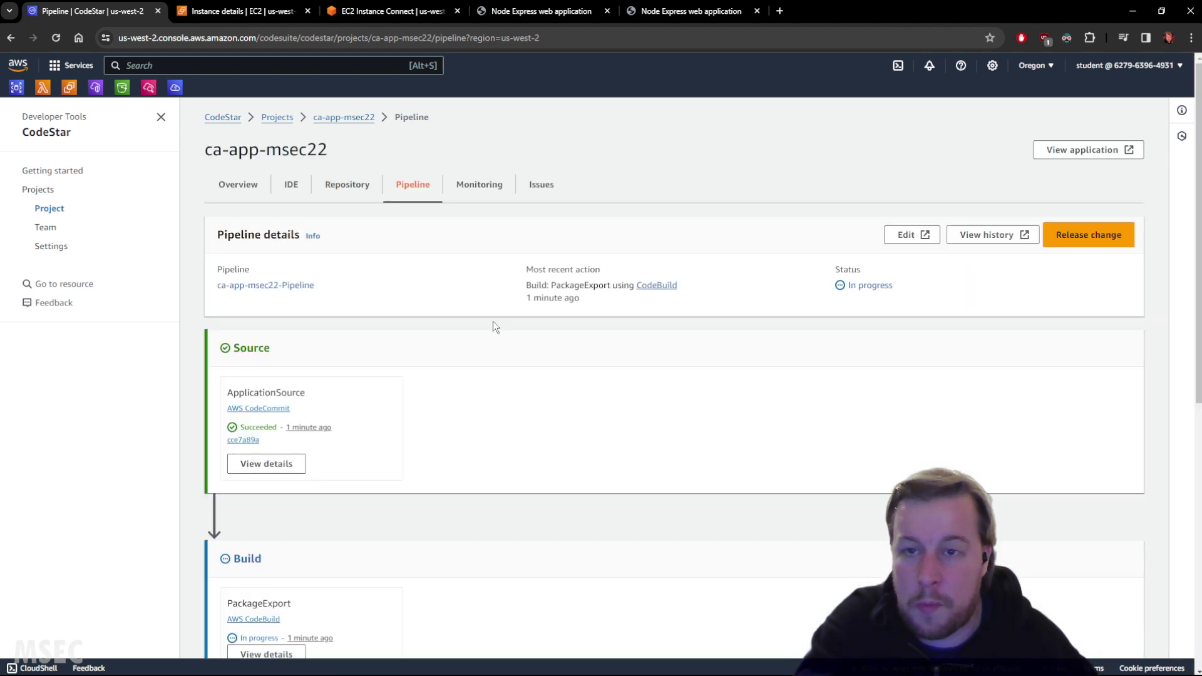
scroll(494, 324, "down", 3)
scroll(493, 328, "down", 2)
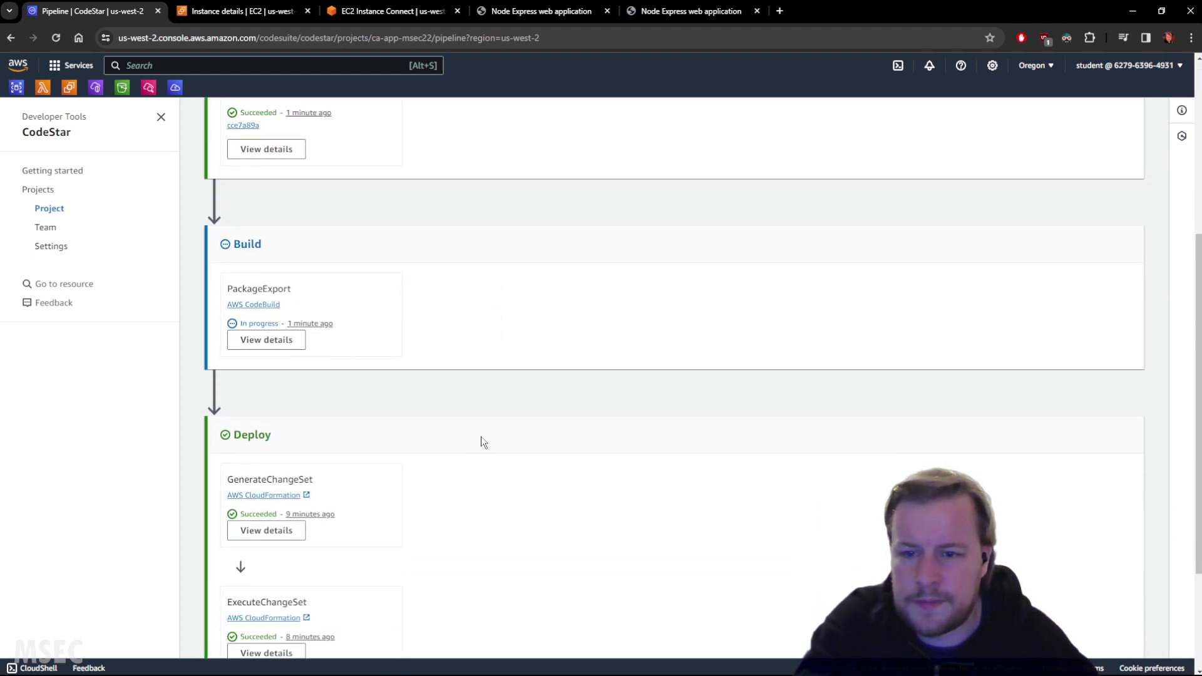
scroll(449, 392, "up", 1)
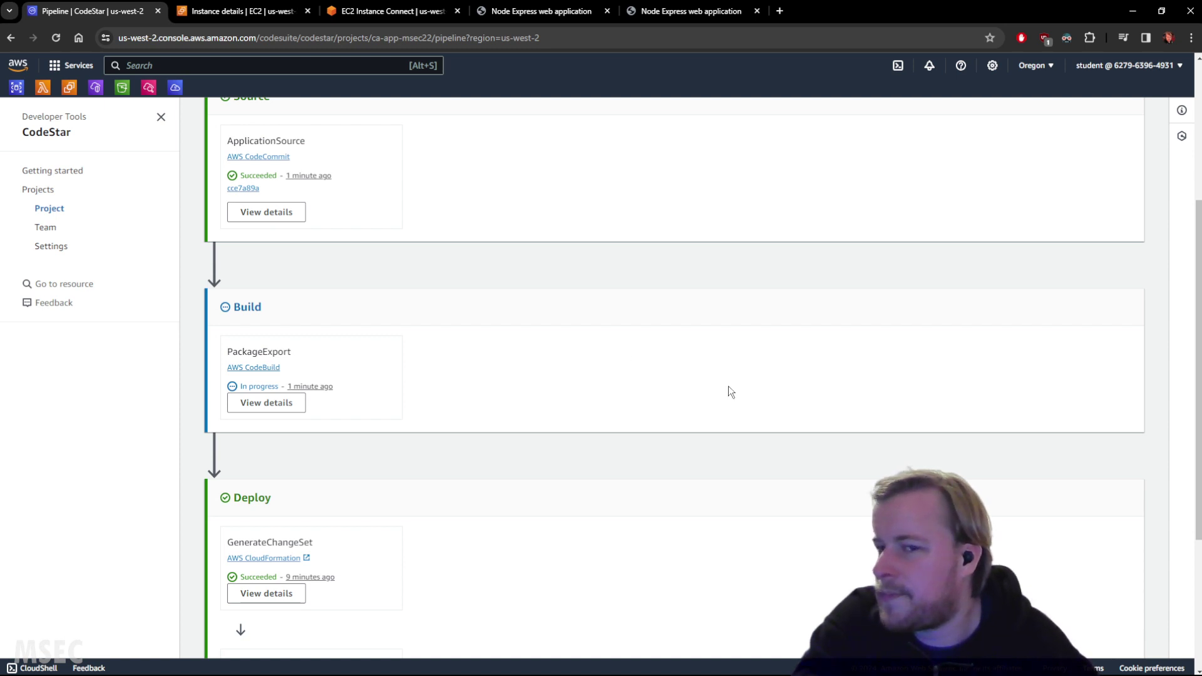
scroll(468, 354, "down", 4)
scroll(470, 348, "up", 8)
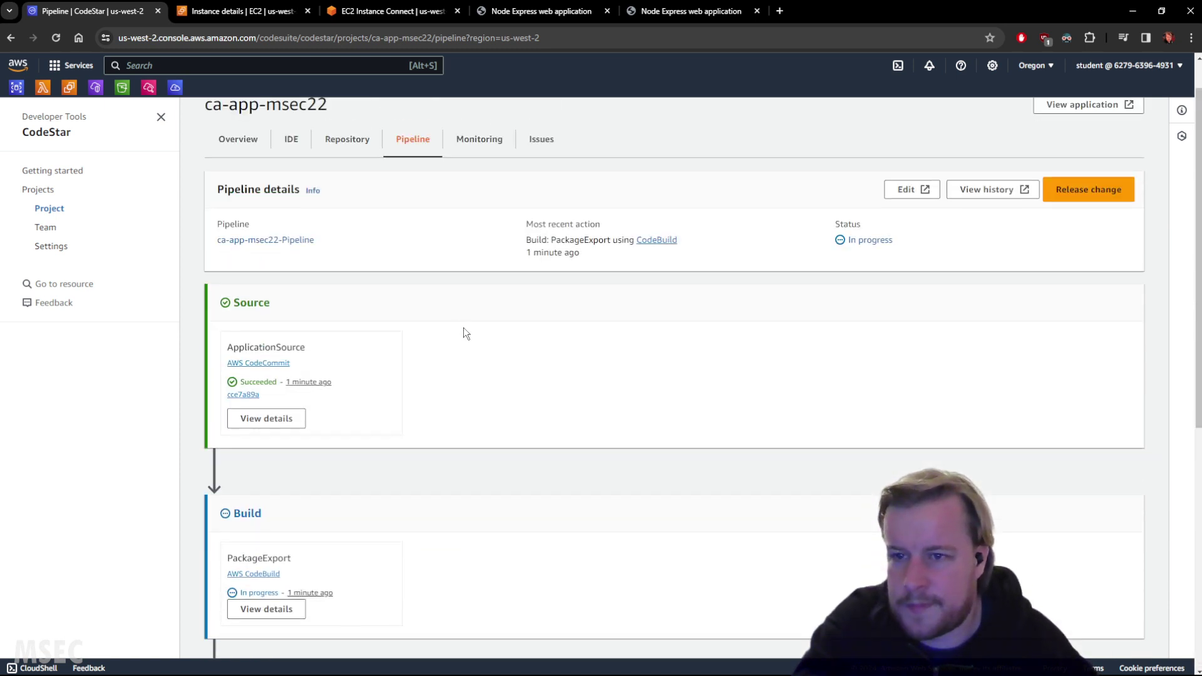
Step: Open the repository's most recent commit and review its changes to public/js/set-background.js
left_click(340, 184)
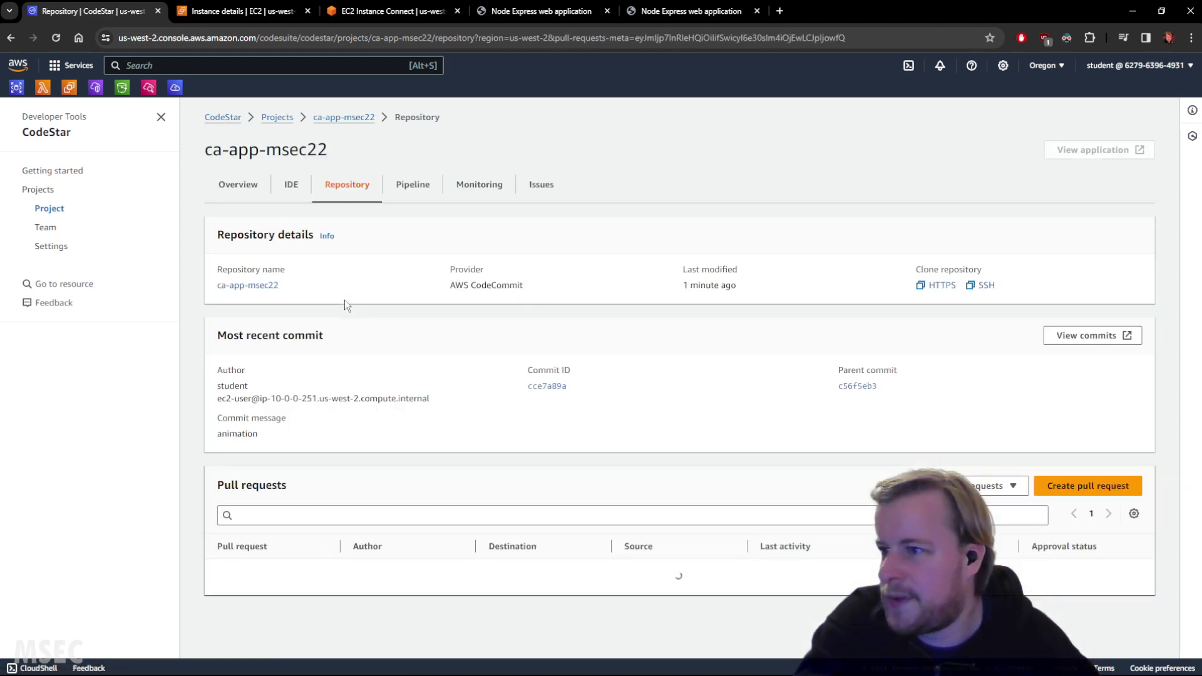
left_click(544, 386)
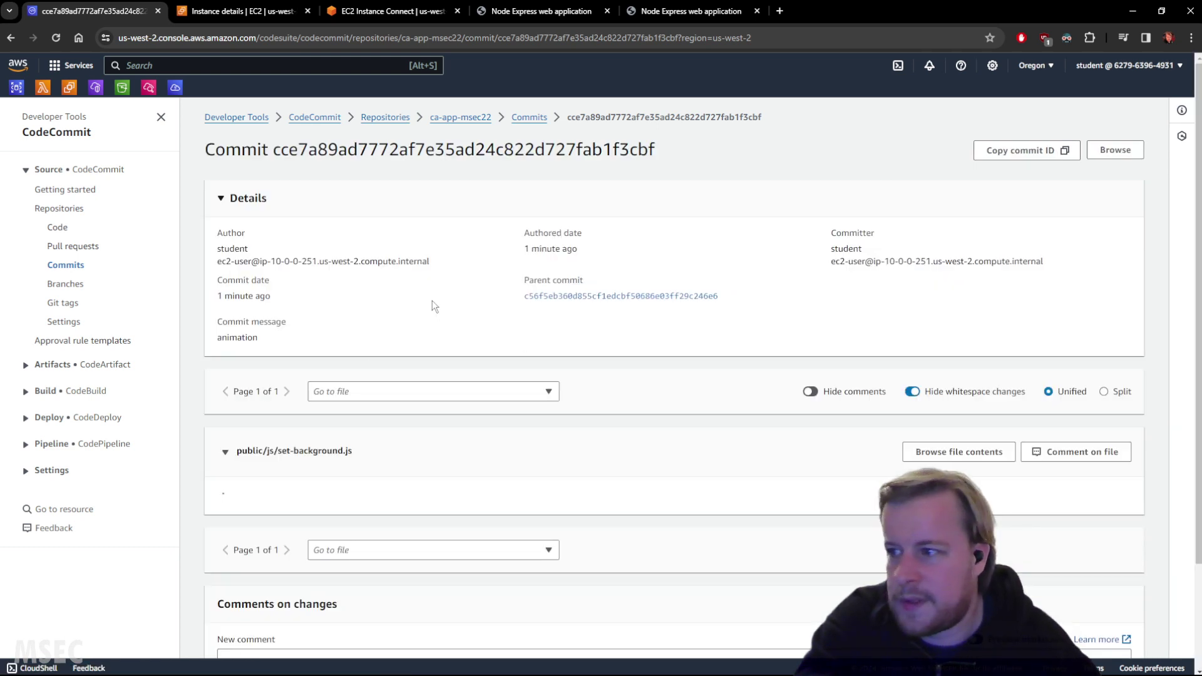
scroll(432, 301, "down", 3)
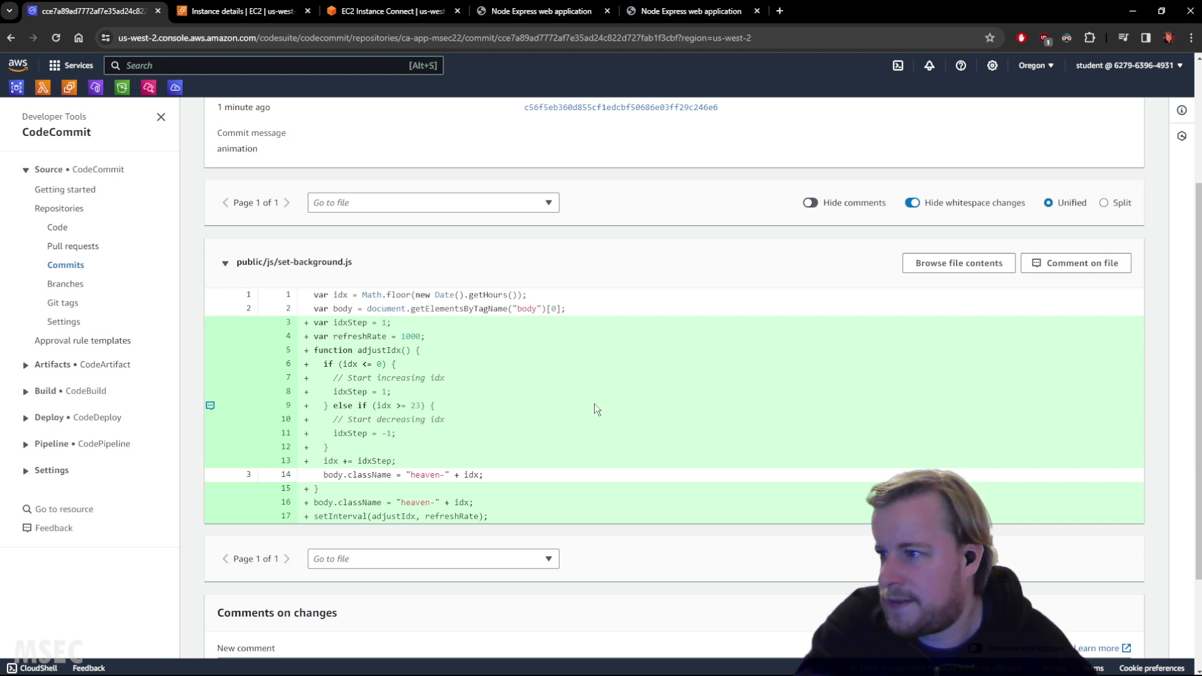
scroll(595, 395, "down", 2)
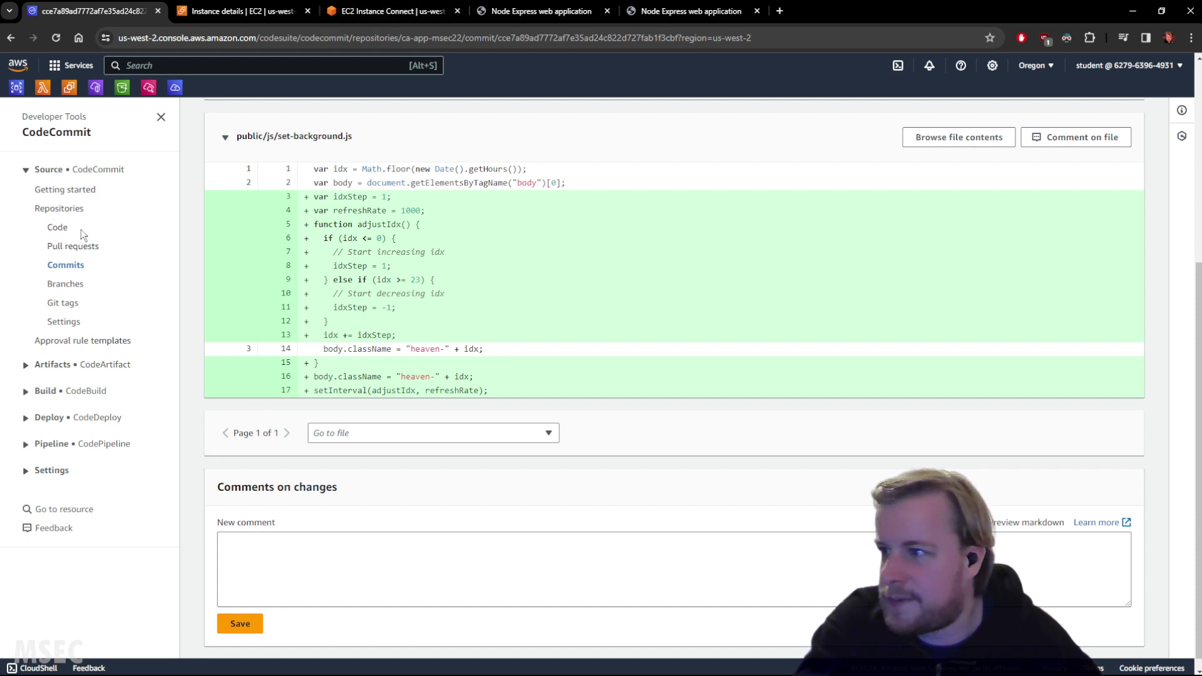
Step: Open CodeDeploy application ca-app-msec22 and review its ca-app-msec22-Env deployment group down to the deployment history
left_click(25, 418)
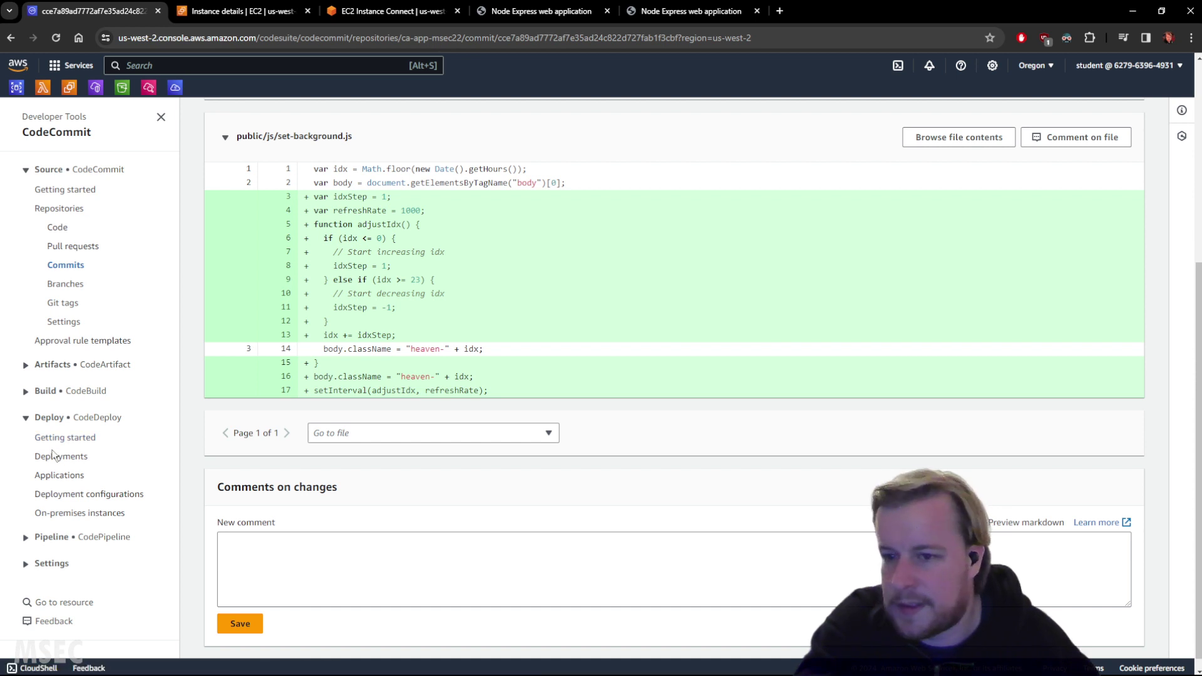
left_click(63, 477)
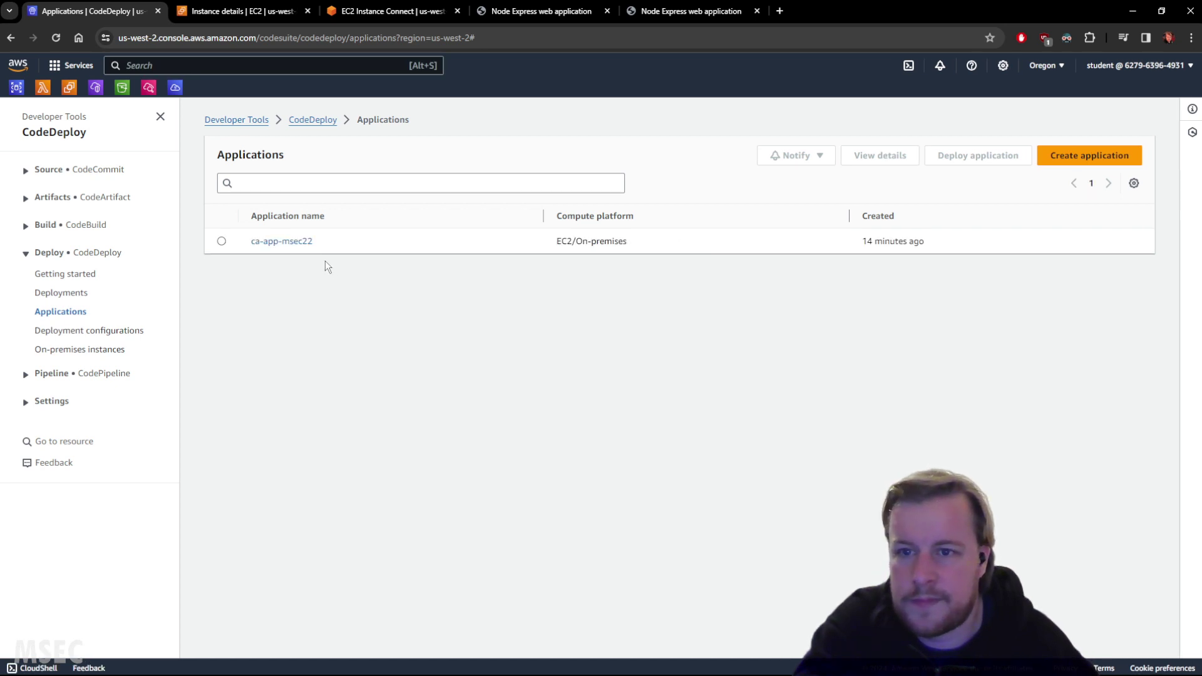
left_click(293, 243)
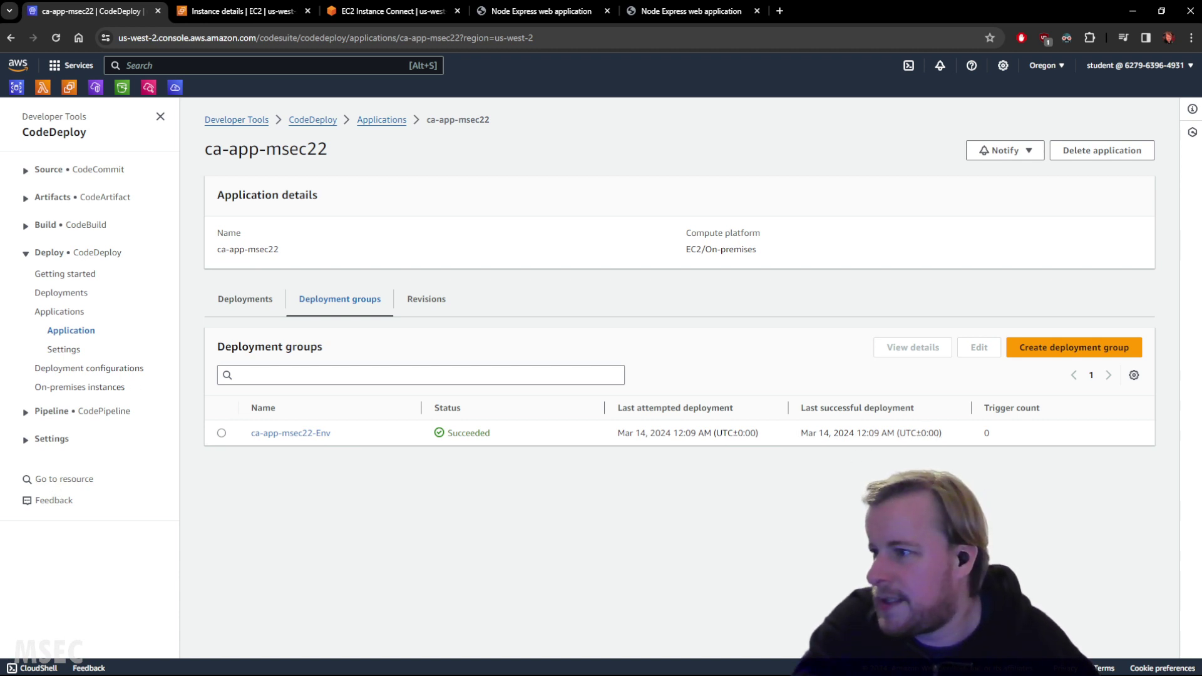
left_click(301, 433)
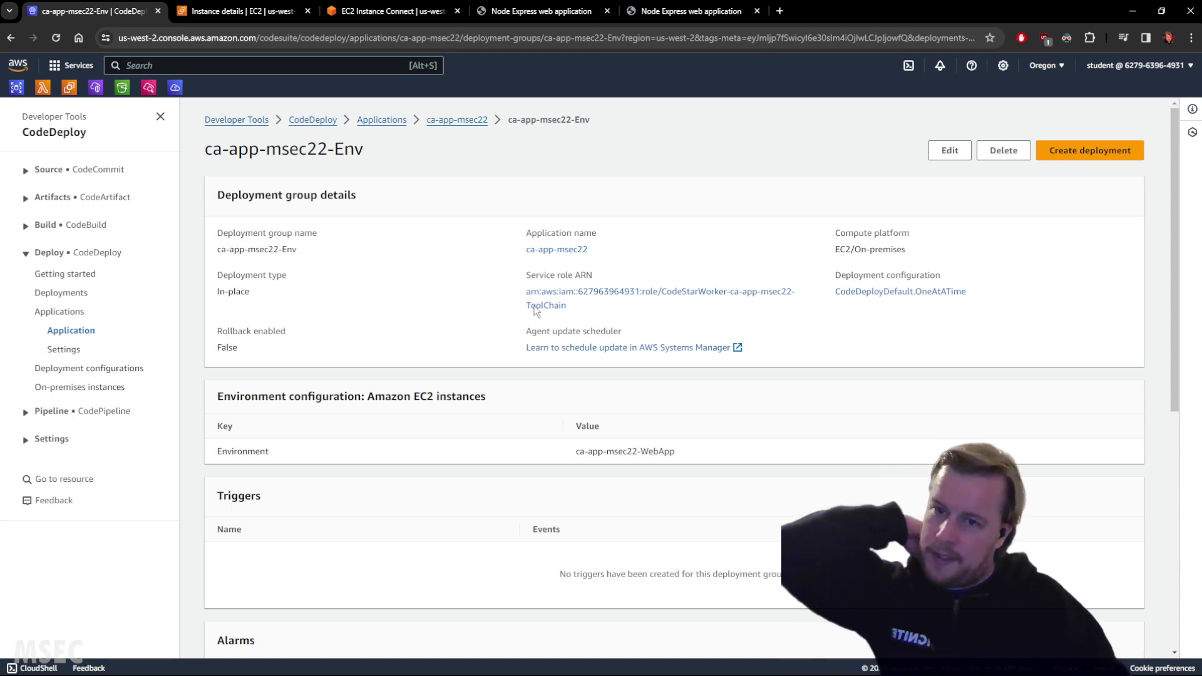
scroll(677, 253, "down", 7)
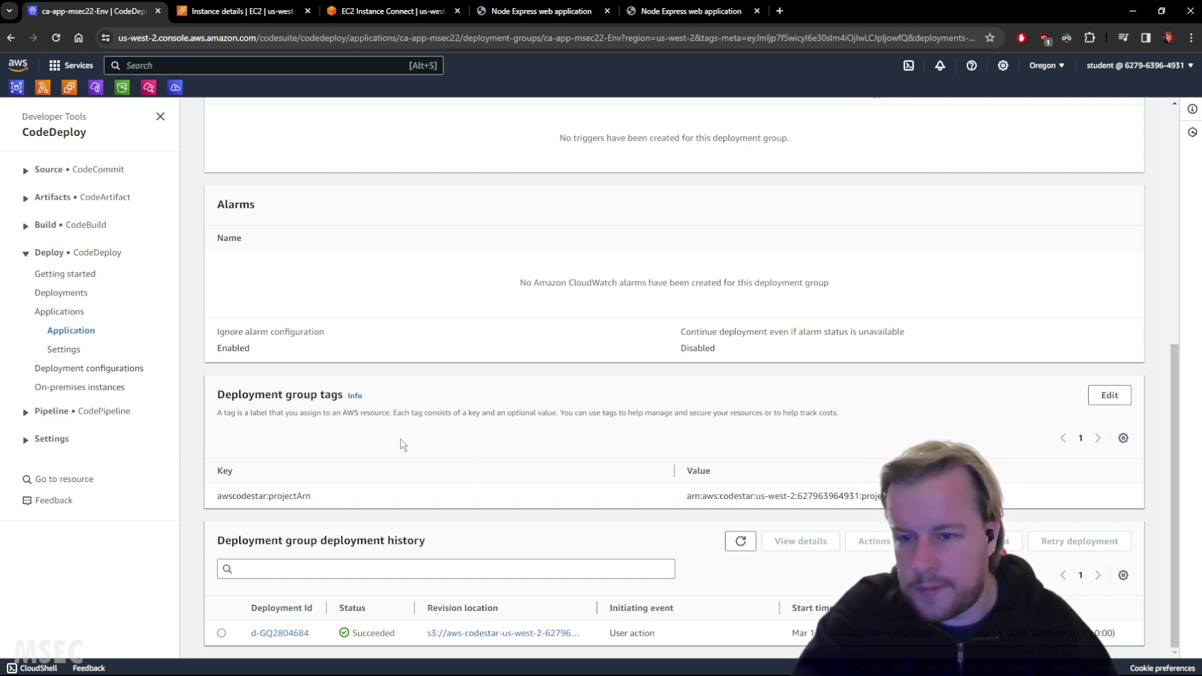
Step: Open the deployment from the group's history, refresh its status and examine the instance's lifecycle events
left_click(287, 635)
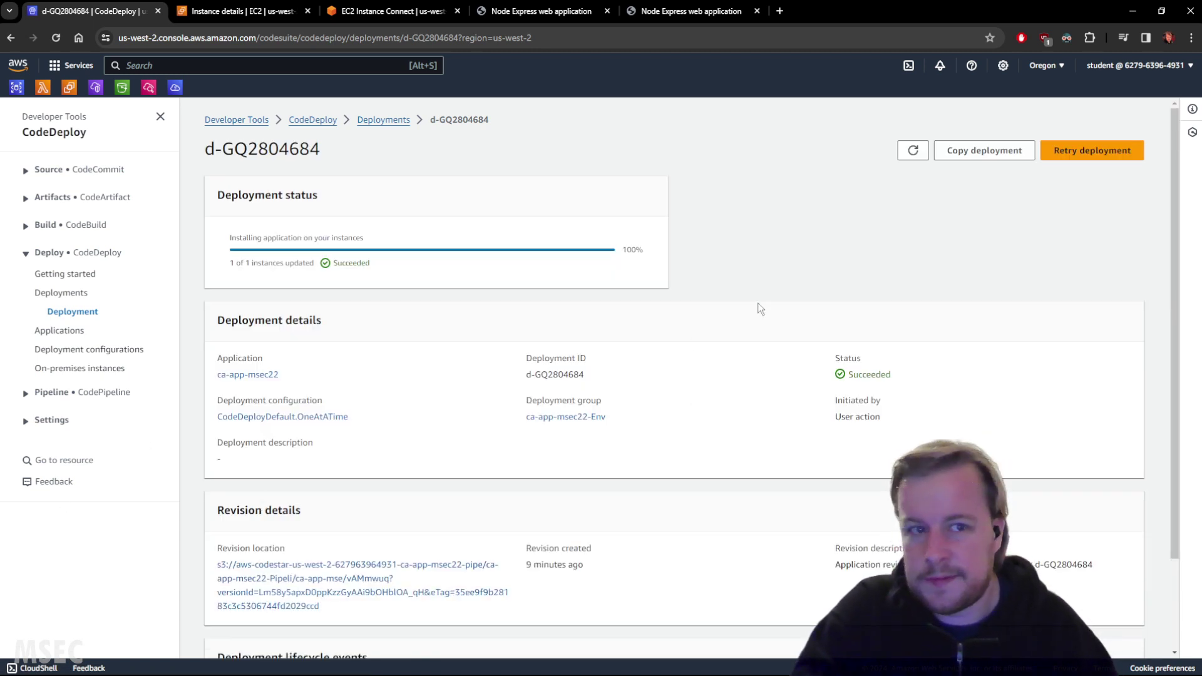
left_click(913, 150)
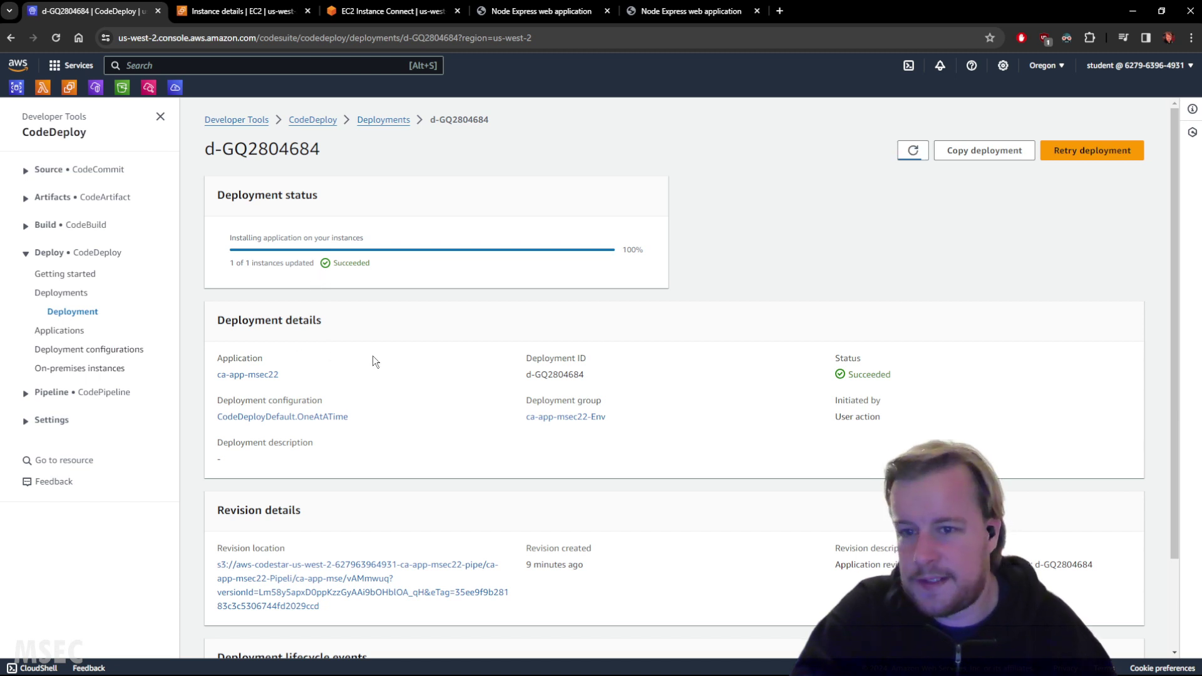
scroll(440, 381, "down", 3)
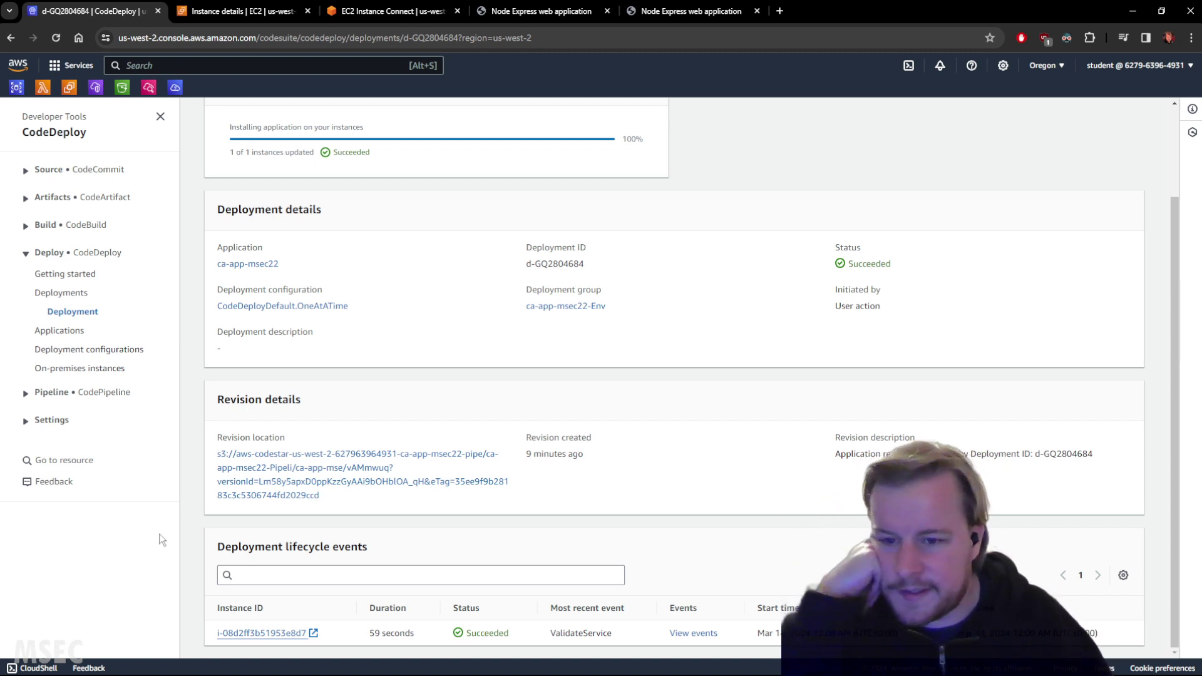
left_click(688, 634)
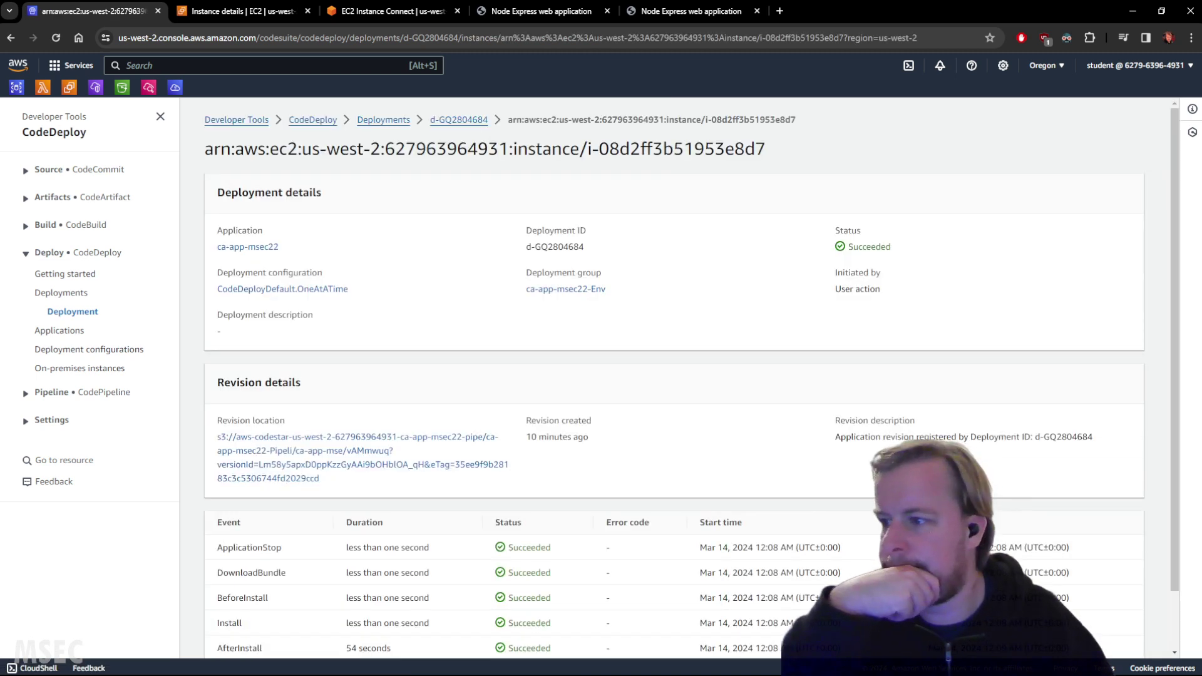
scroll(672, 436, "down", 1)
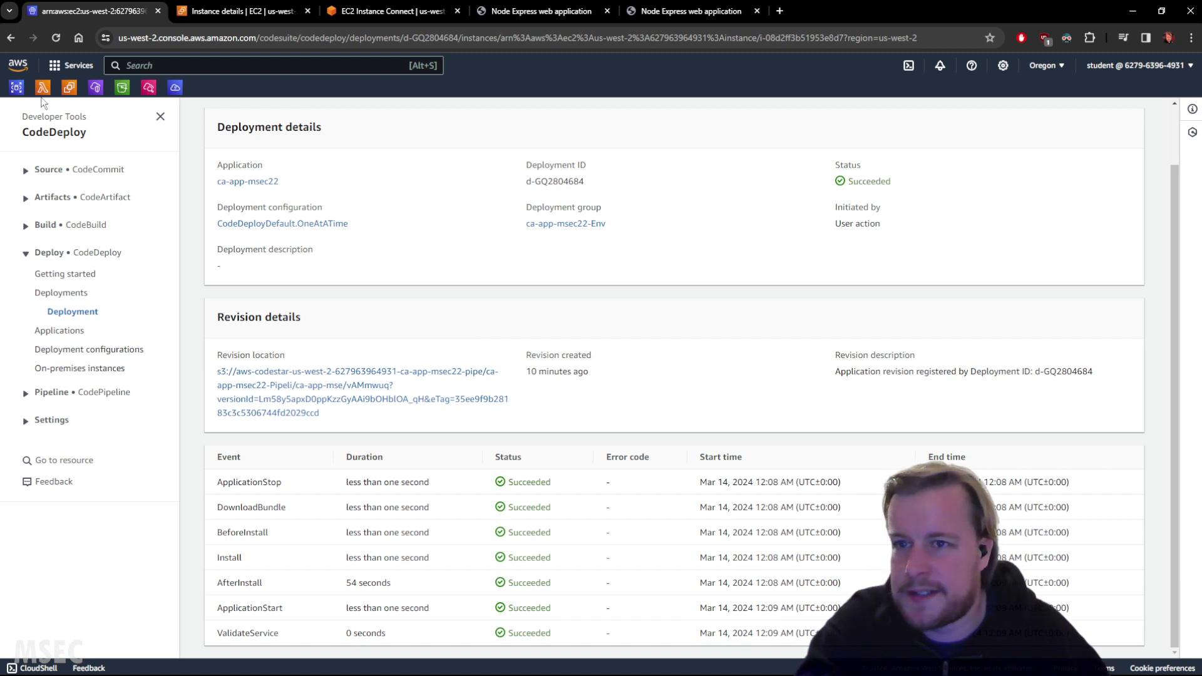
Step: Open CodeStar in a new browser tab and go to the ca-app-msec22 project overview
left_click(162, 67)
type("code sta")
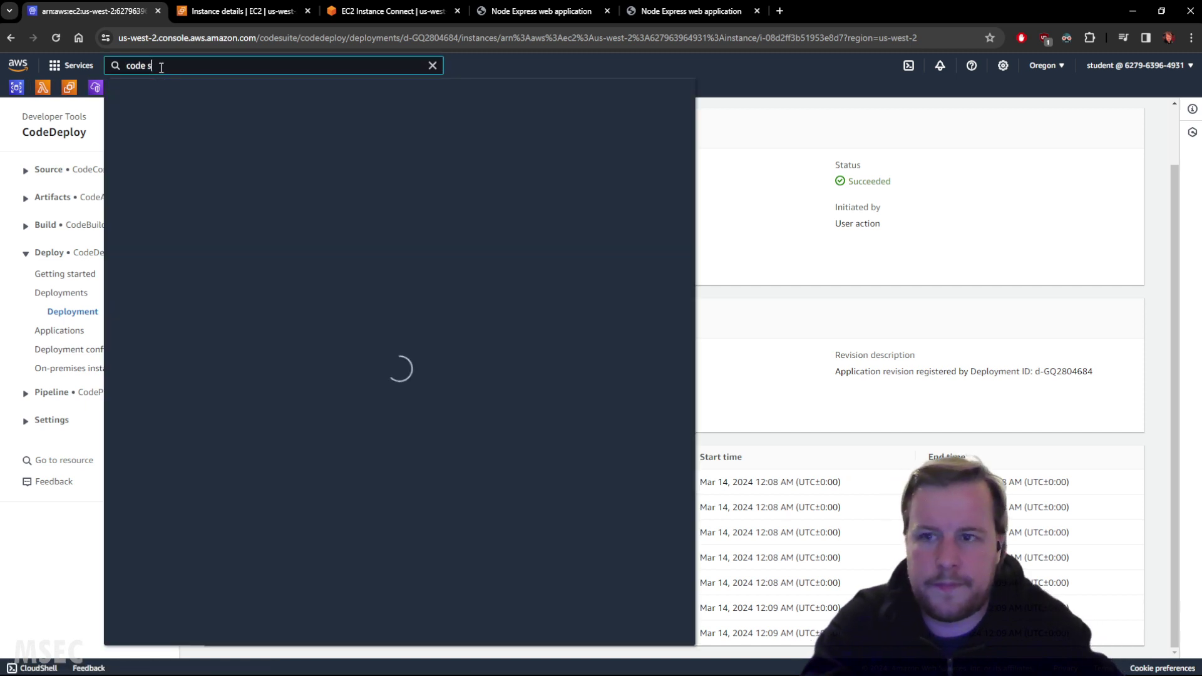
type("r")
middle_click(335, 169)
left_click_drag(238, 10, 74, 14)
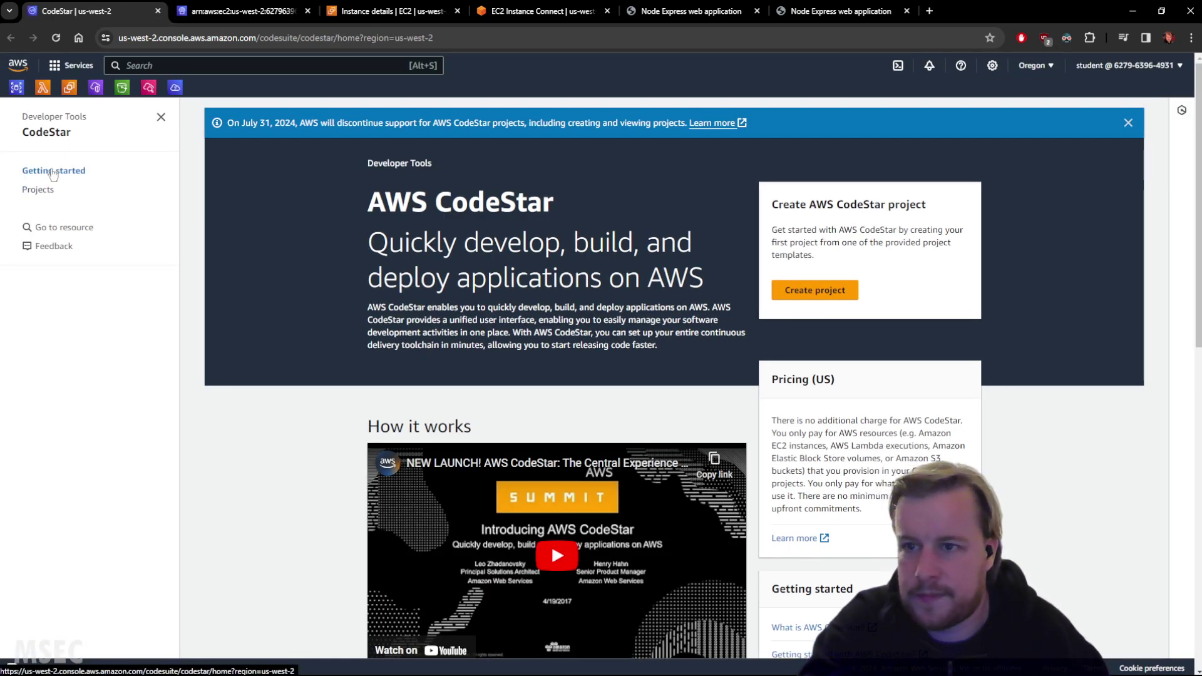
left_click(39, 191)
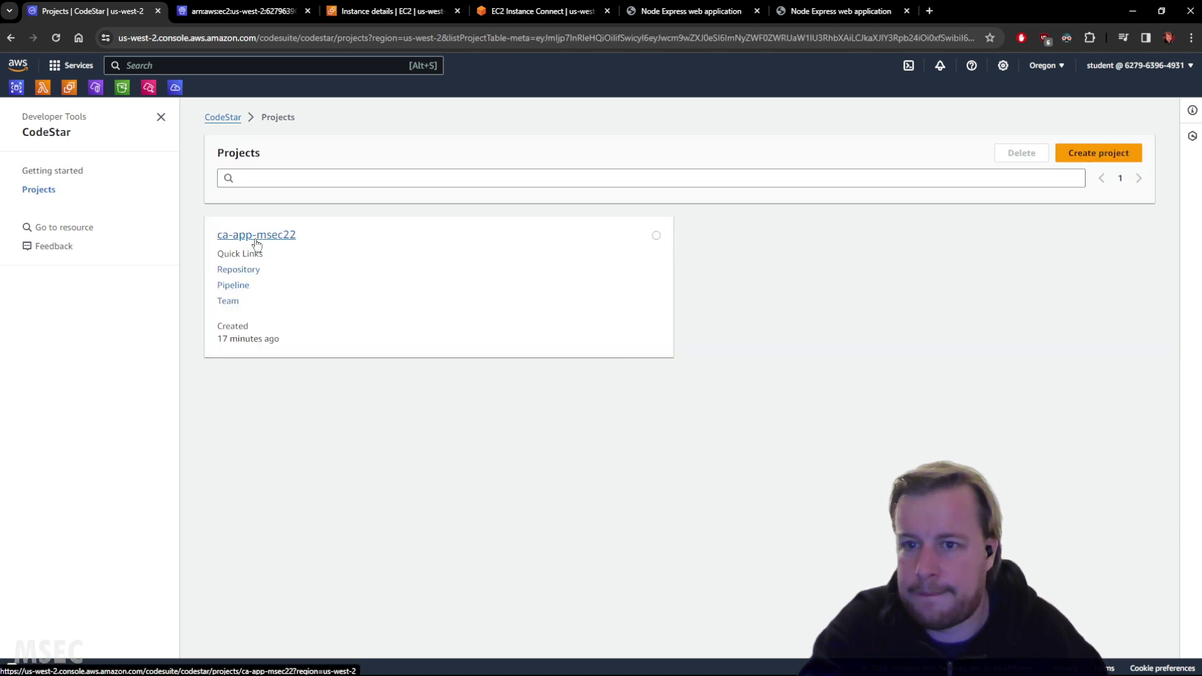
left_click(256, 234)
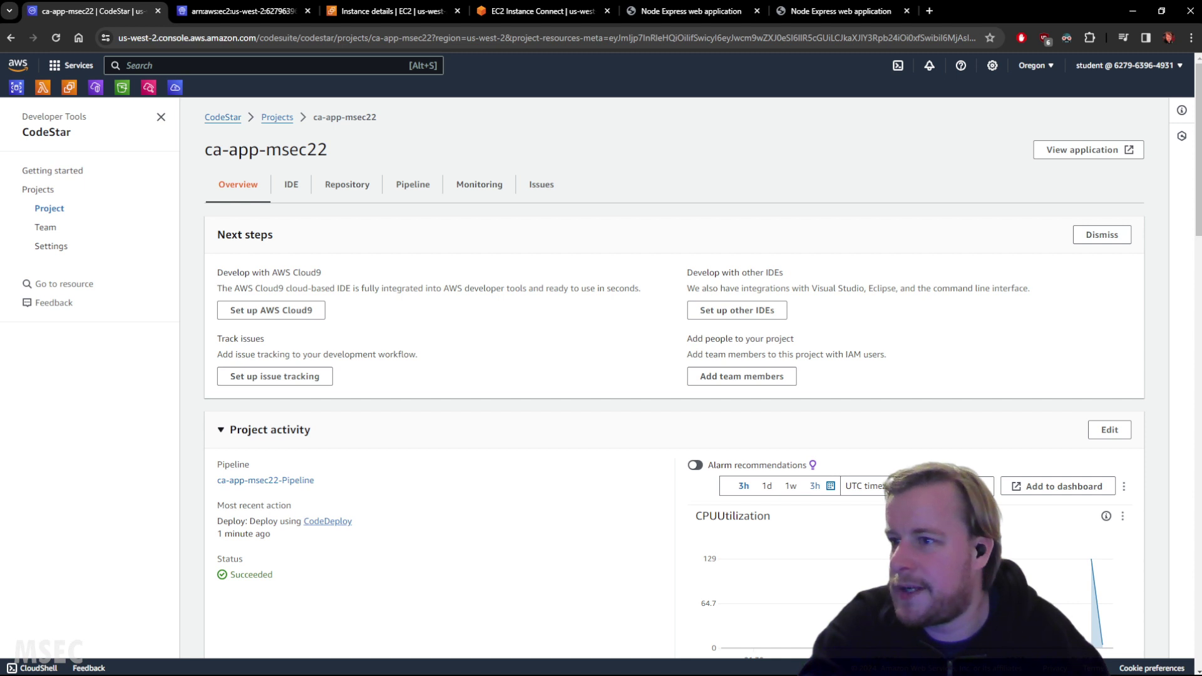
Step: Reload the deployed Node Express web application and check its background
left_click(689, 11)
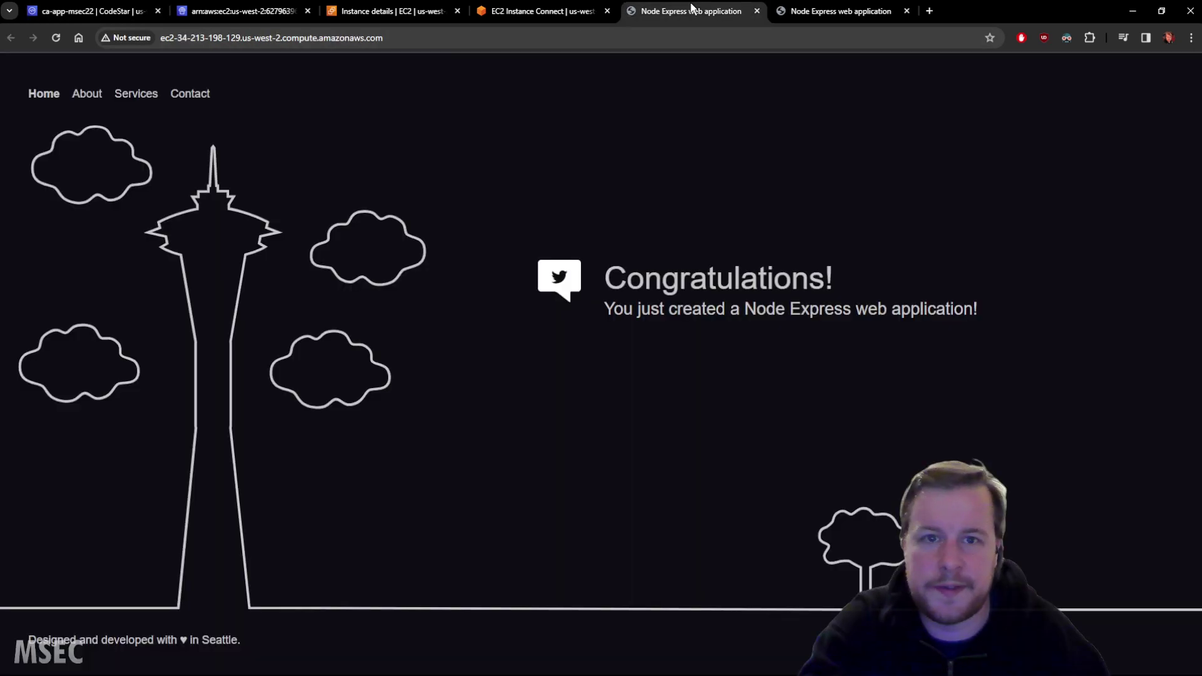
left_click(56, 38)
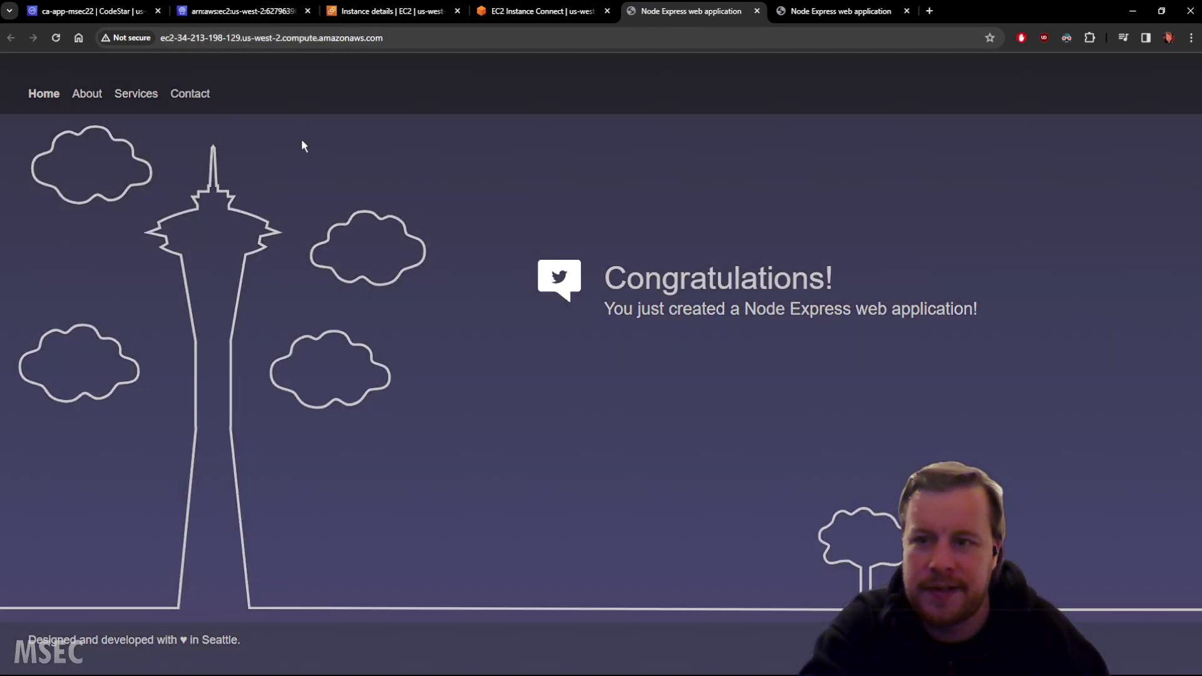
left_click(238, 11)
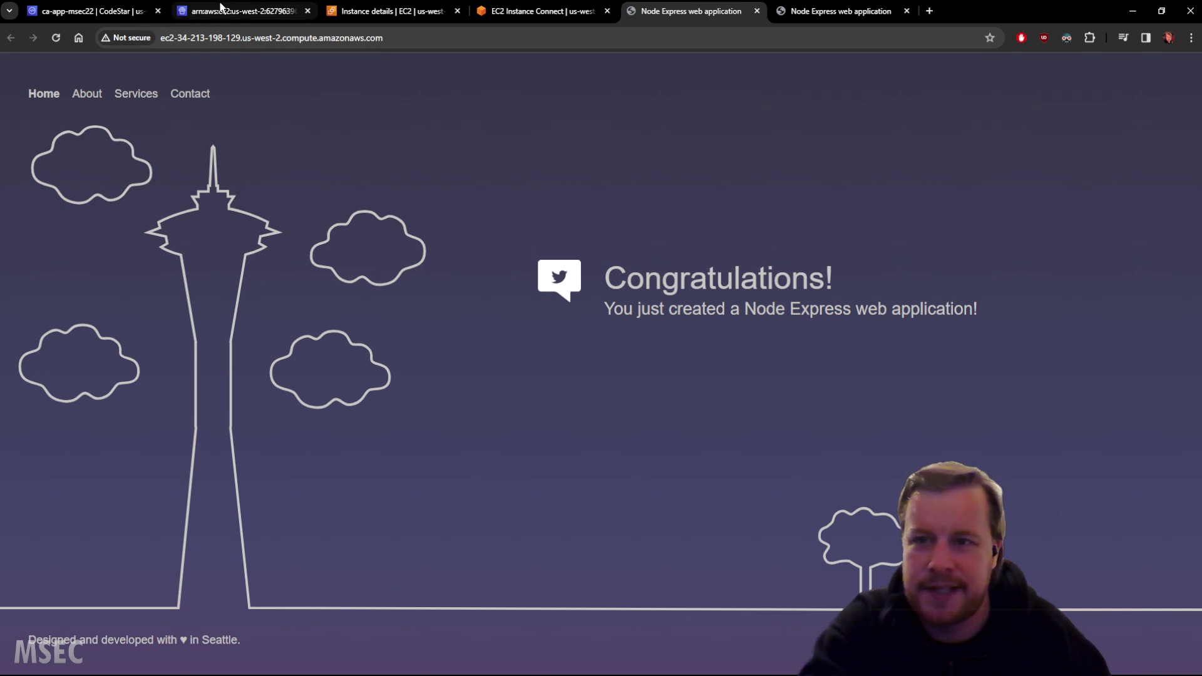
Step: Review the ca-app-msec22 project overview in CodeStar, including its activity, project resources and README.md
left_click(104, 12)
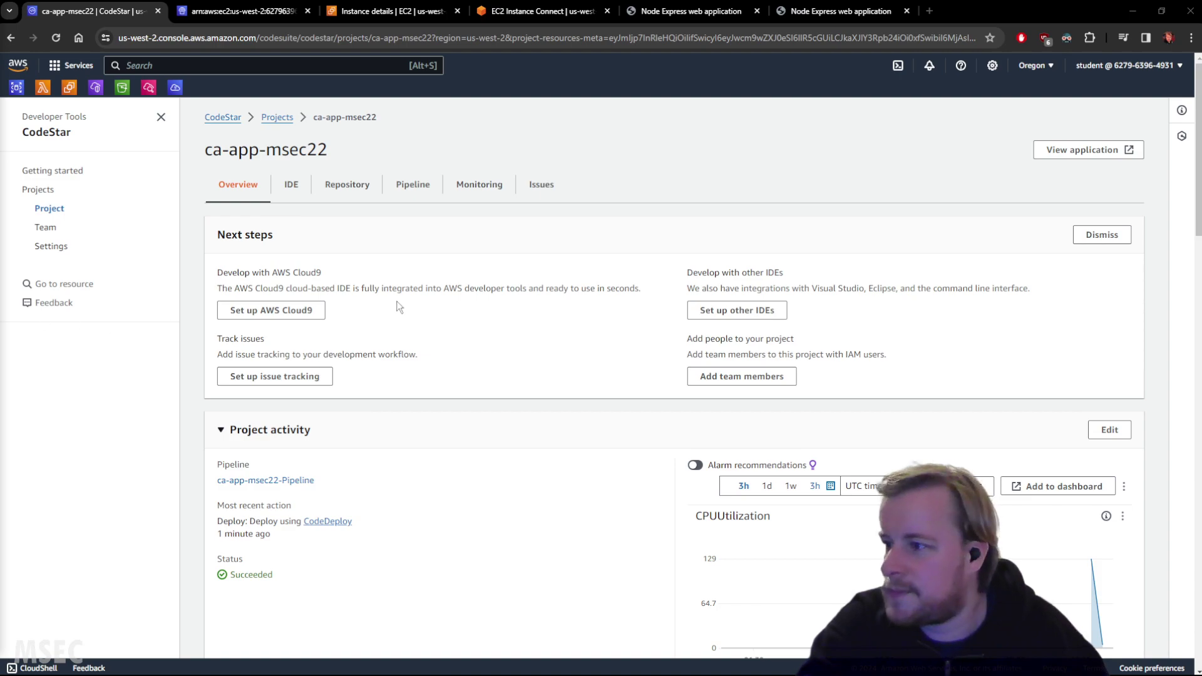
scroll(633, 338, "down", 6)
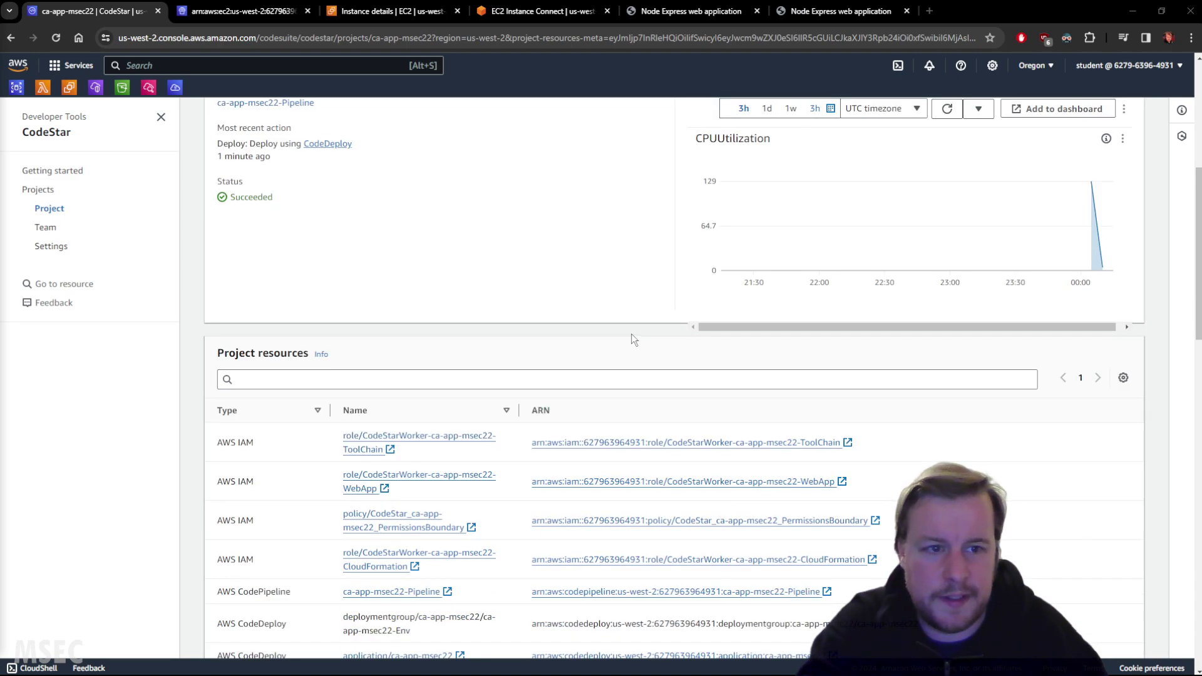
scroll(631, 338, "up", 4)
scroll(631, 337, "down", 10)
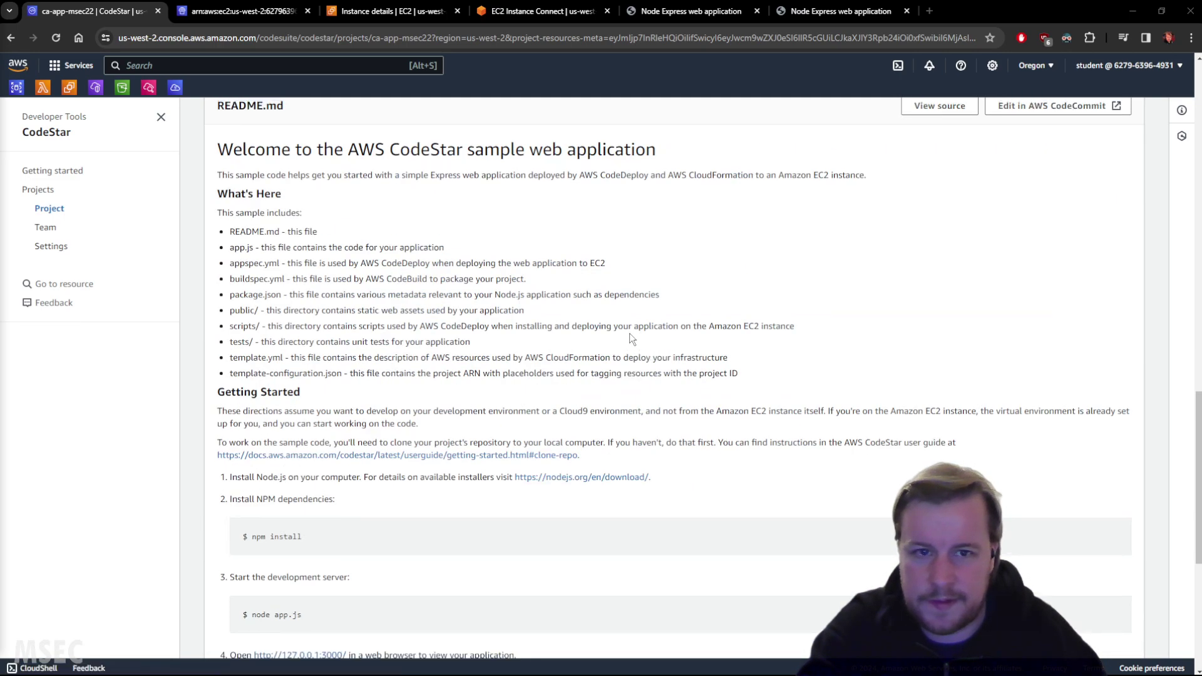
scroll(629, 333, "down", 8)
scroll(626, 332, "up", 14)
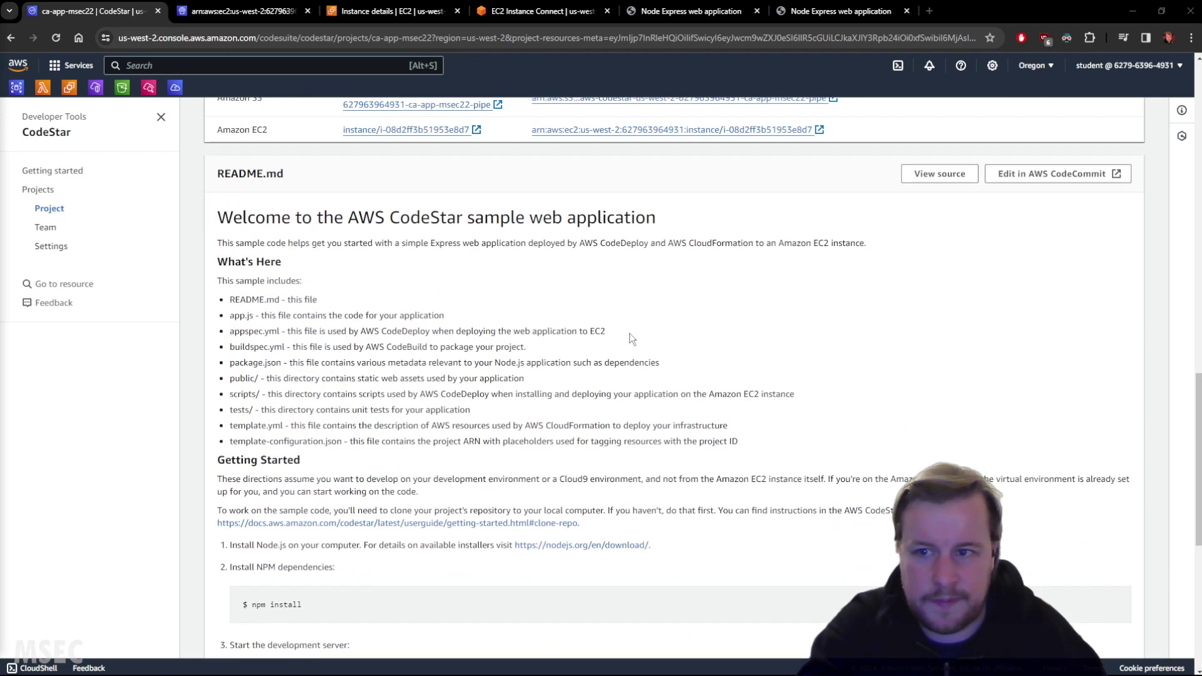
scroll(624, 332, "up", 4)
Step: View the Team and Settings pages of the ca-app-msec22 project
left_click(45, 227)
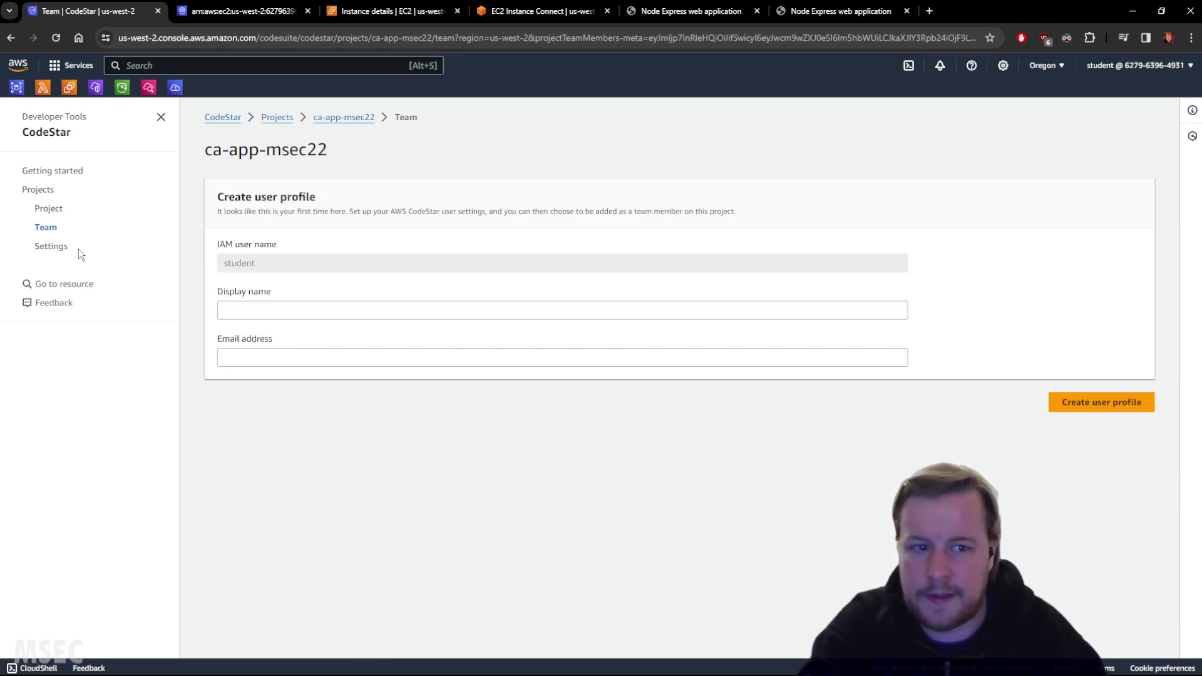
left_click(59, 251)
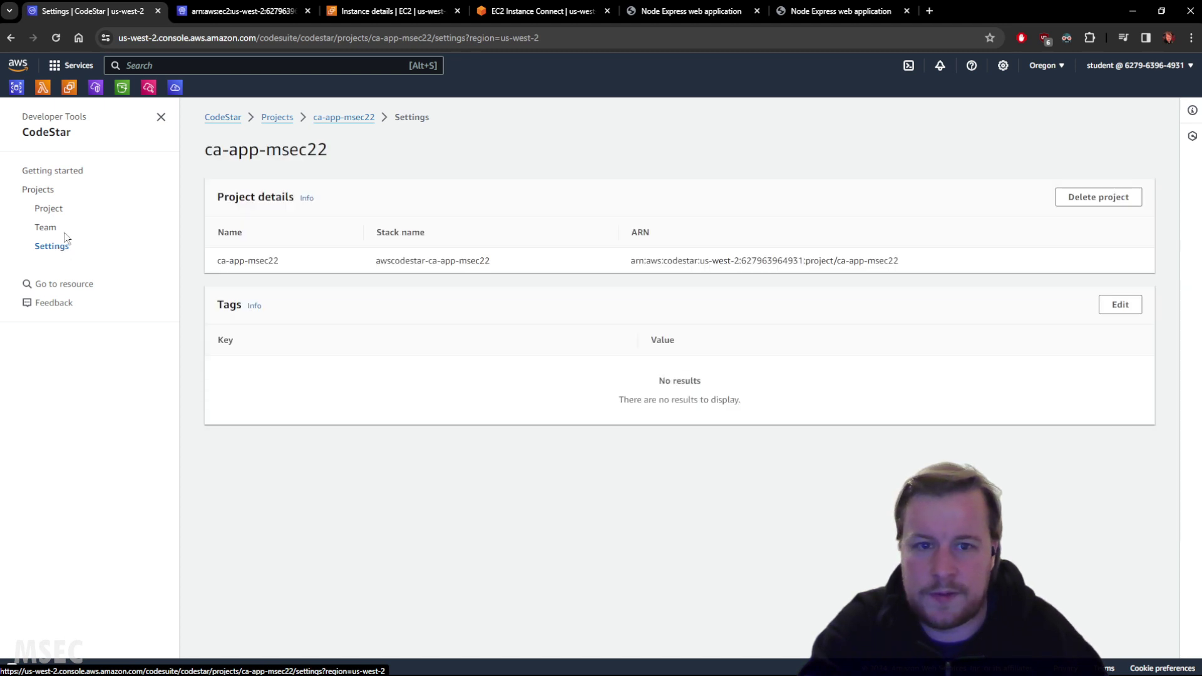
left_click(45, 228)
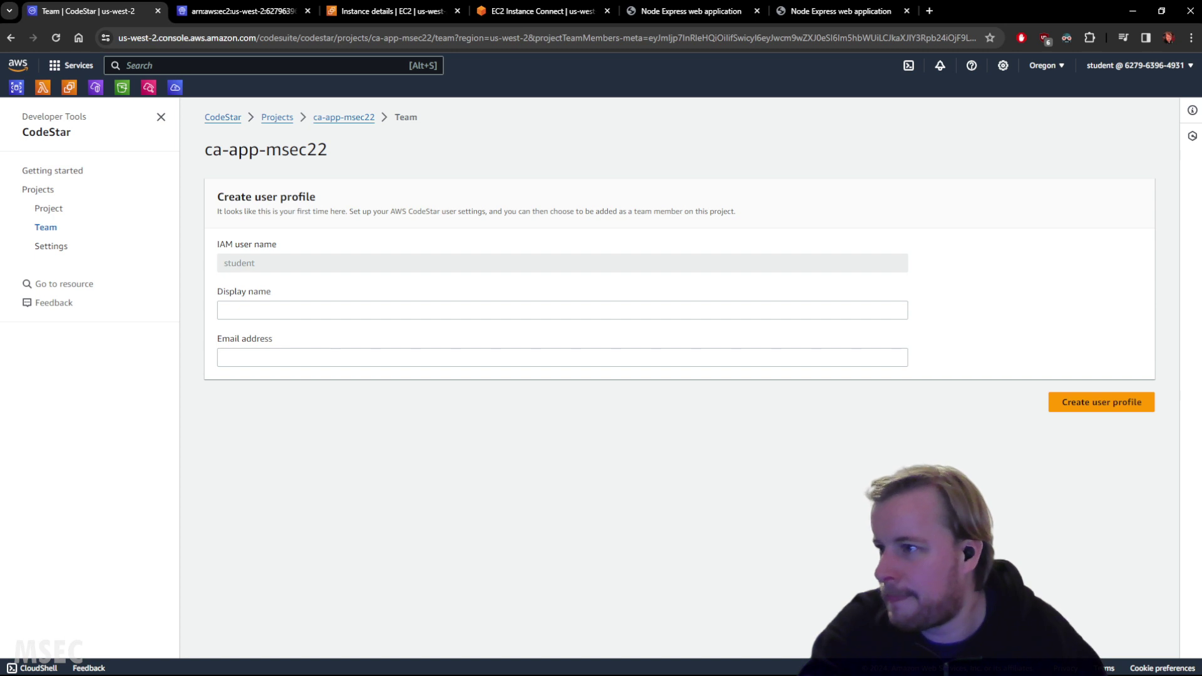
Step: Add the second listed IAM user to the project team as Contributor with SSH access, filling in the user's e-mail address
left_click(50, 208)
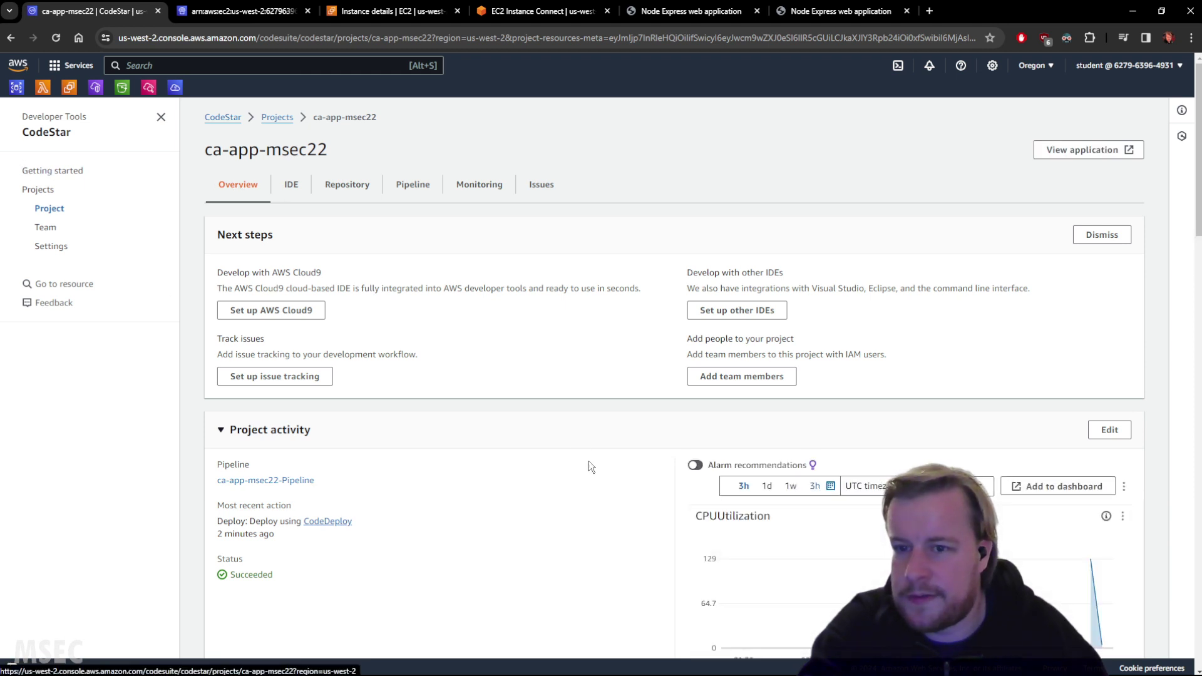
left_click(742, 376)
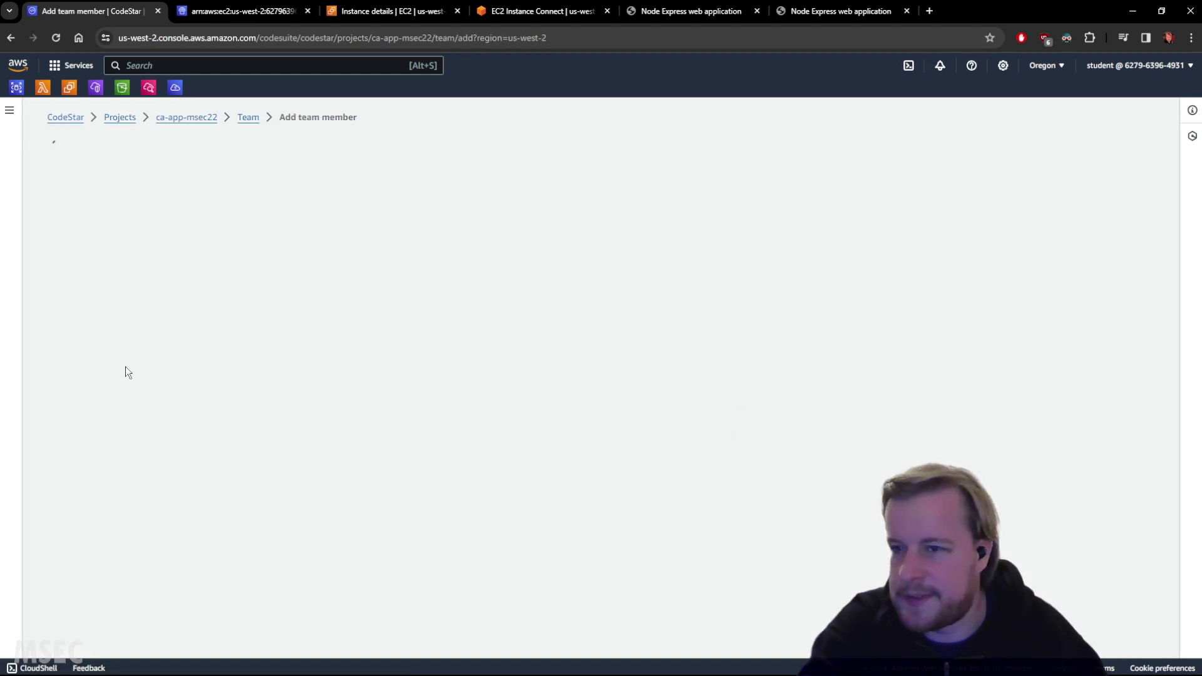
left_click(134, 256)
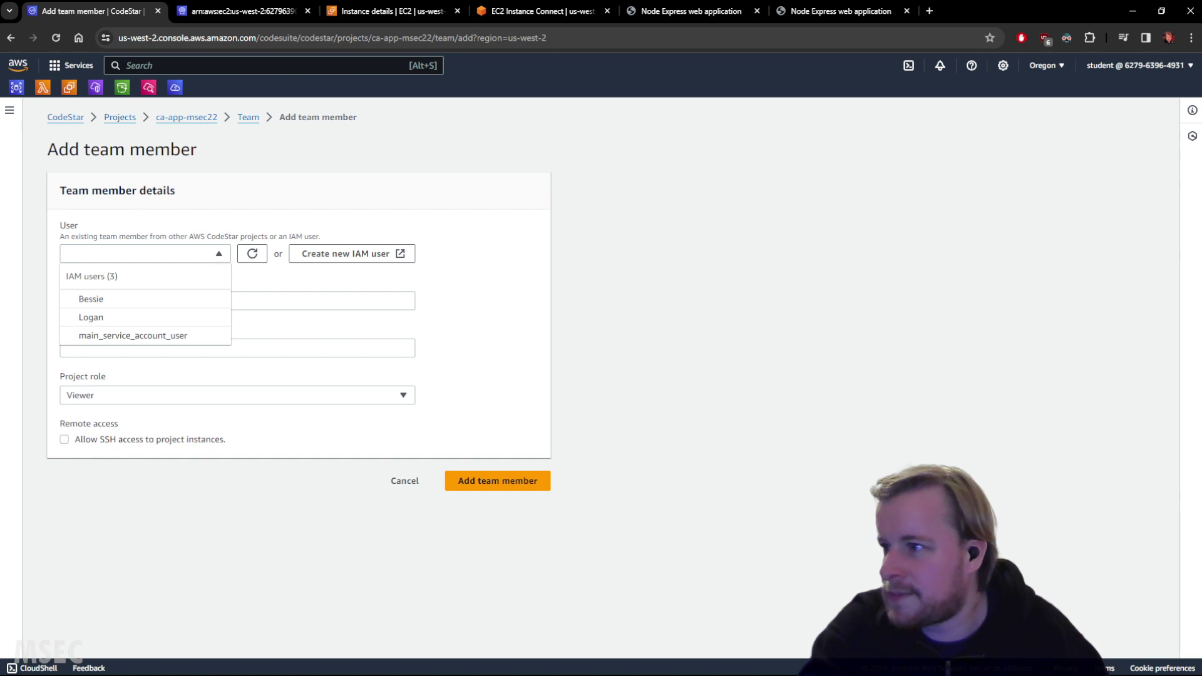
left_click(111, 317)
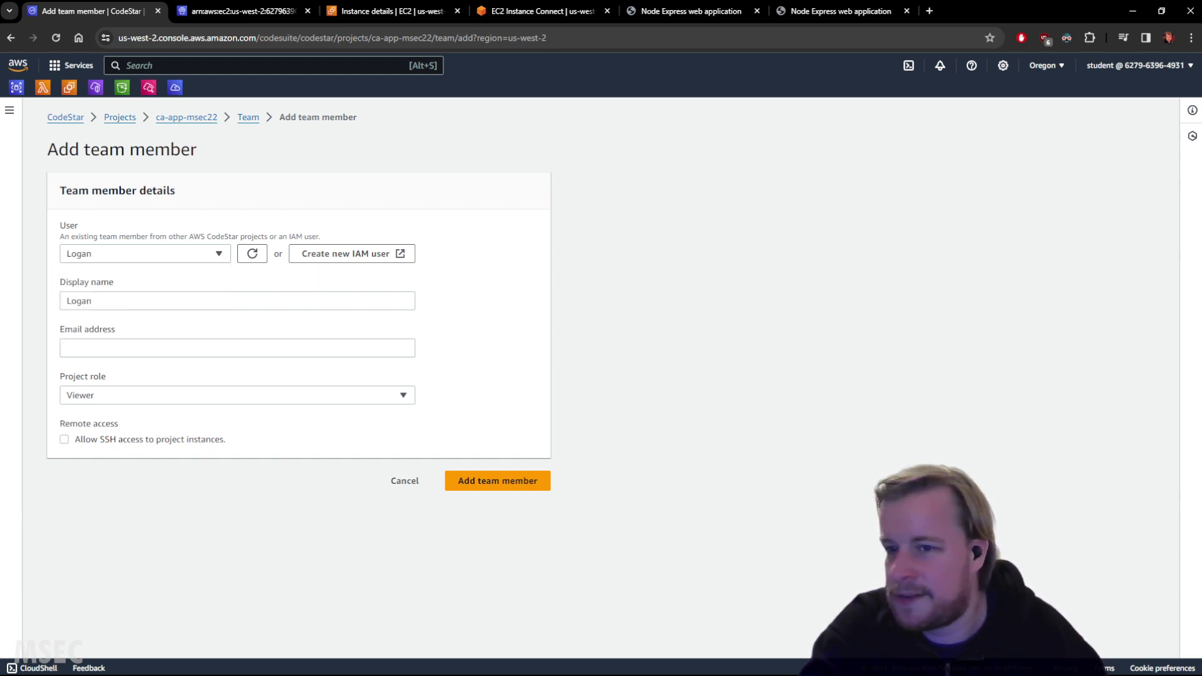
left_click(103, 399)
left_click(102, 429)
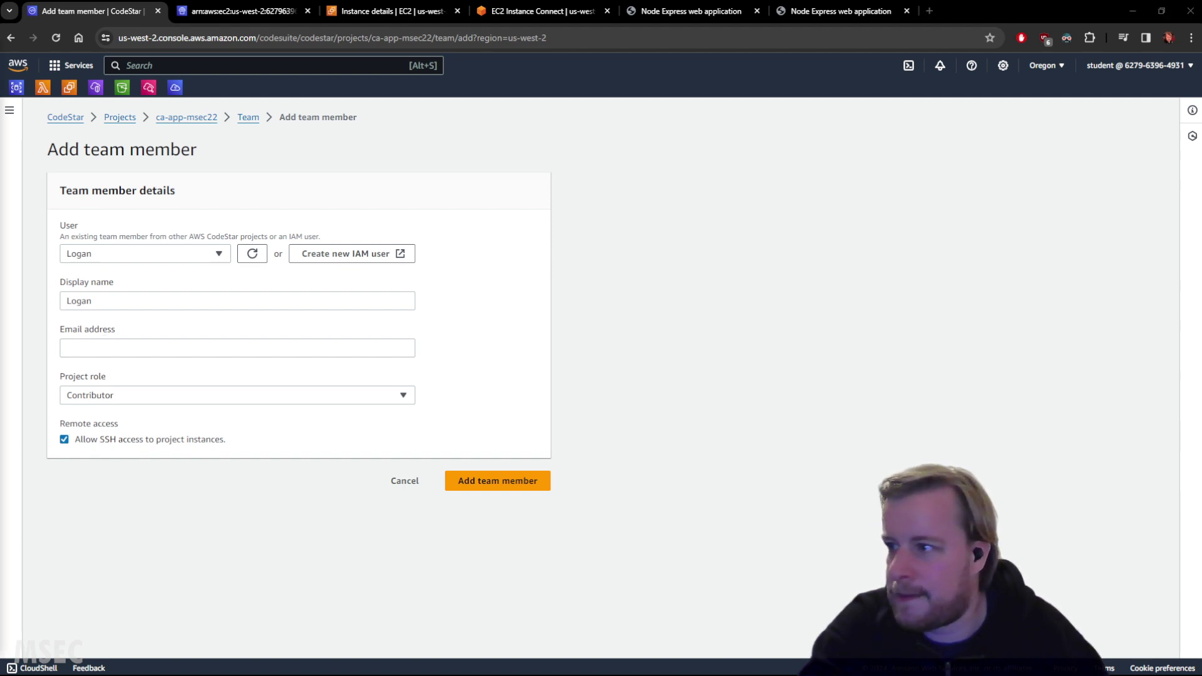
left_click(168, 348)
key("ctrl+v")
left_click(512, 480)
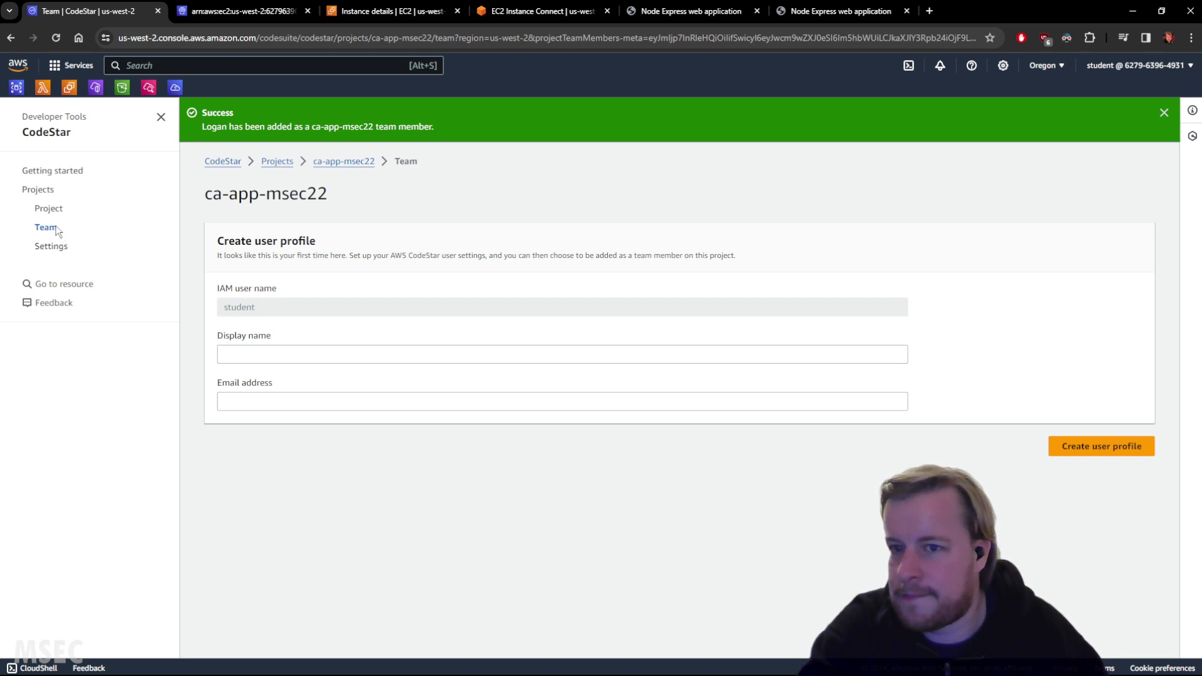
Step: Create the CodeStar user profile for the student IAM user with display name student and the user's e-mail address
left_click(45, 232)
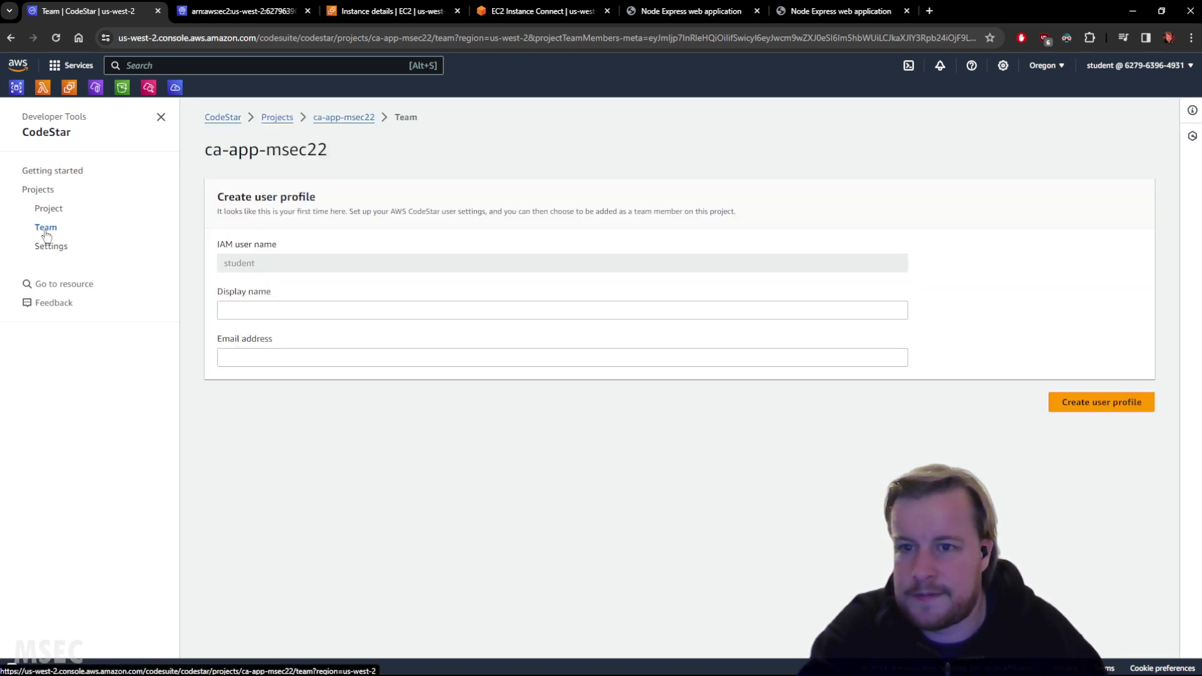
left_click(49, 209)
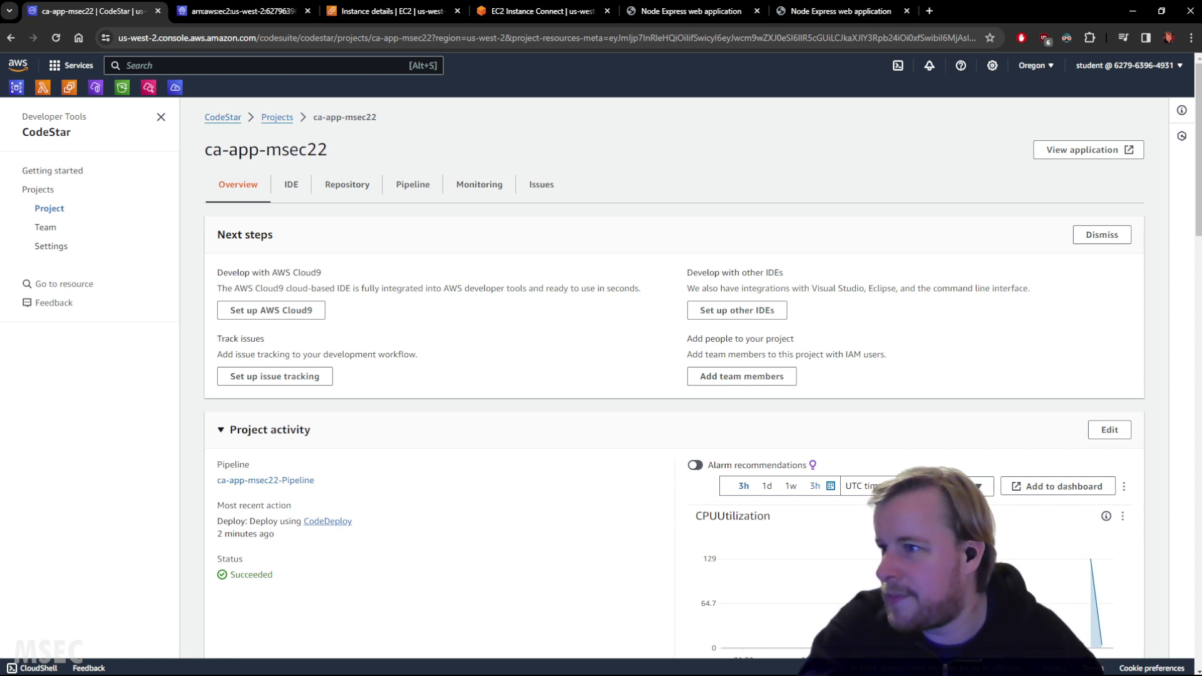
left_click(45, 227)
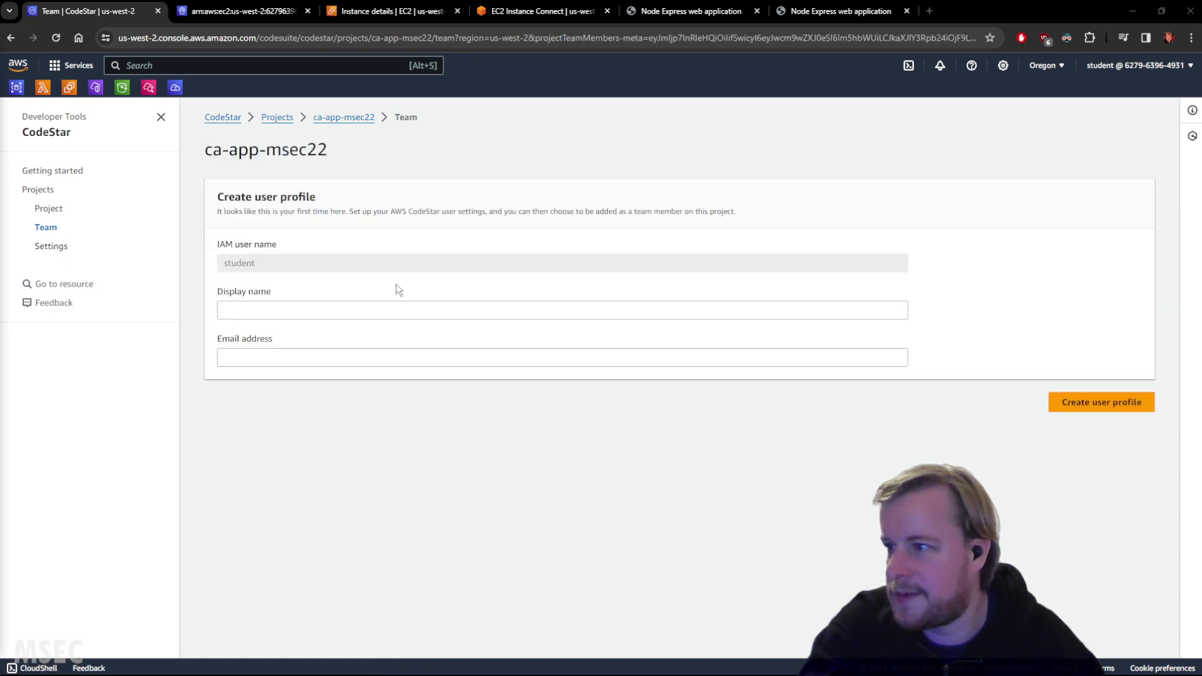
left_click(319, 310)
type("student")
key("alt+Tab")
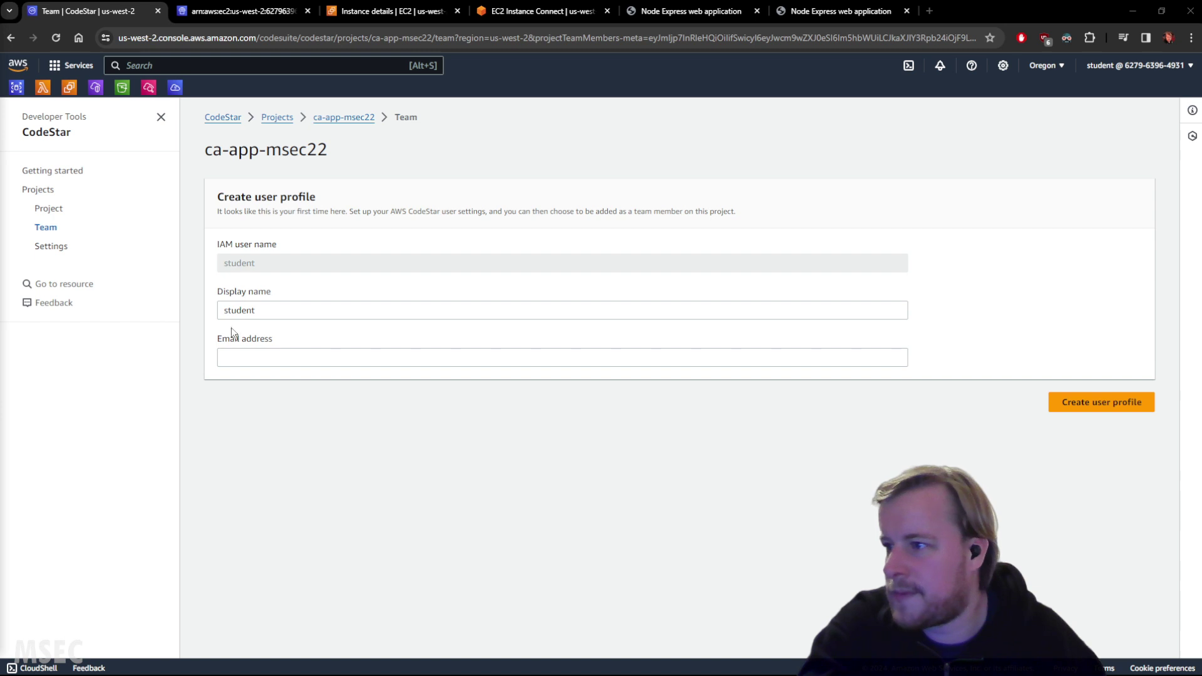
left_click(269, 357)
key("ctrl+v")
left_click(1041, 402)
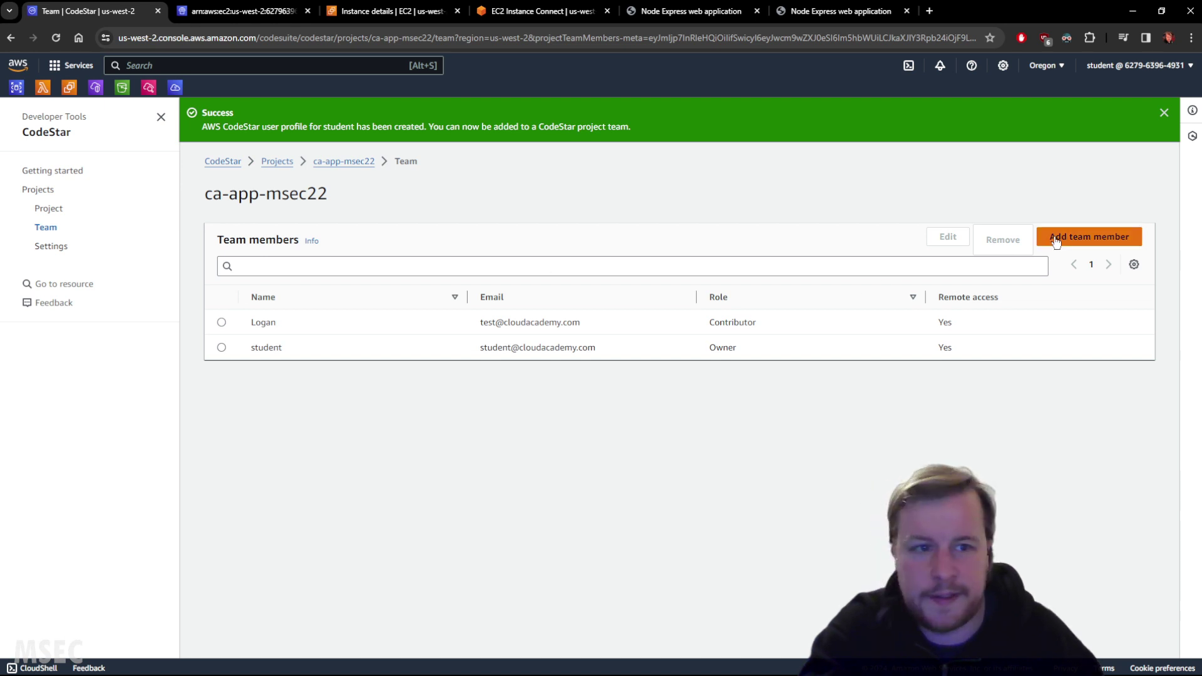
Step: Add the first listed IAM user to the project team as Viewer without SSH access, filling in the user's e-mail address
left_click(1080, 236)
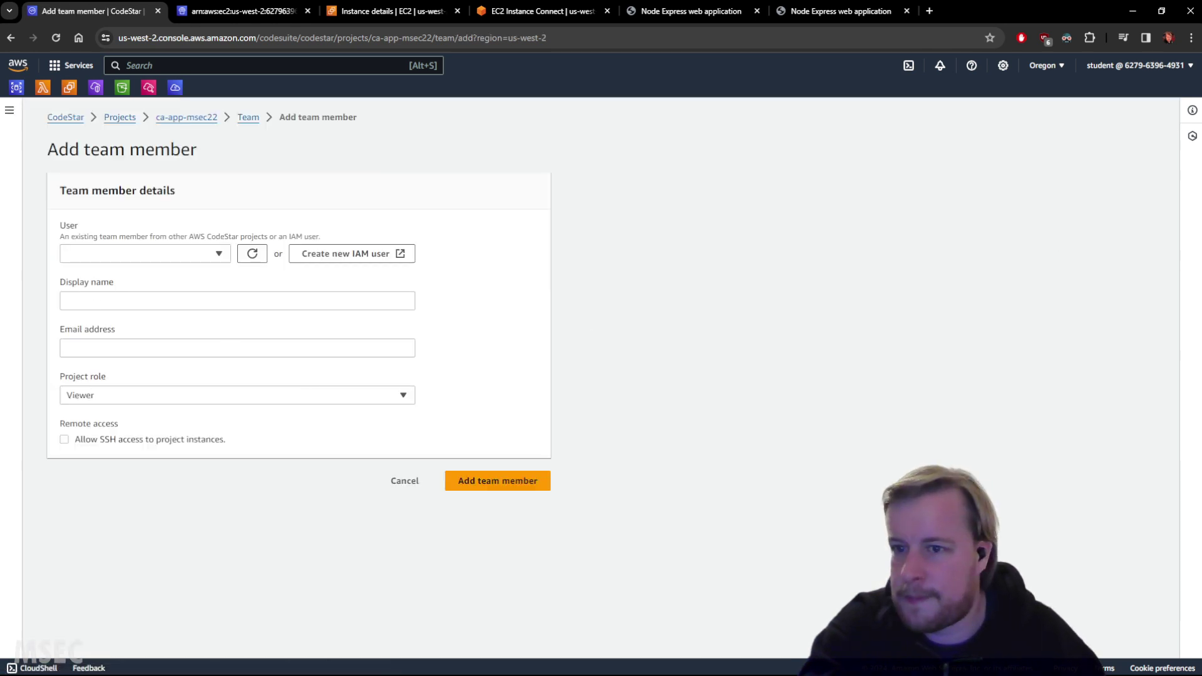
left_click(177, 254)
left_click(111, 298)
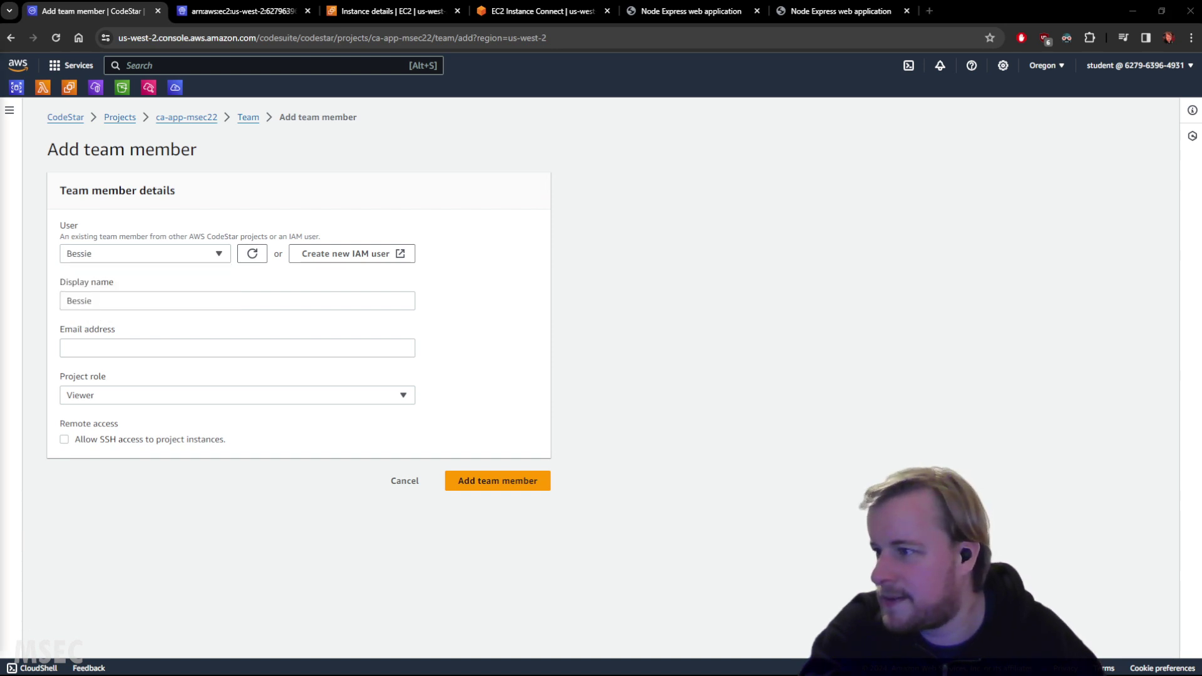
left_click(121, 350)
key("ctrl+v")
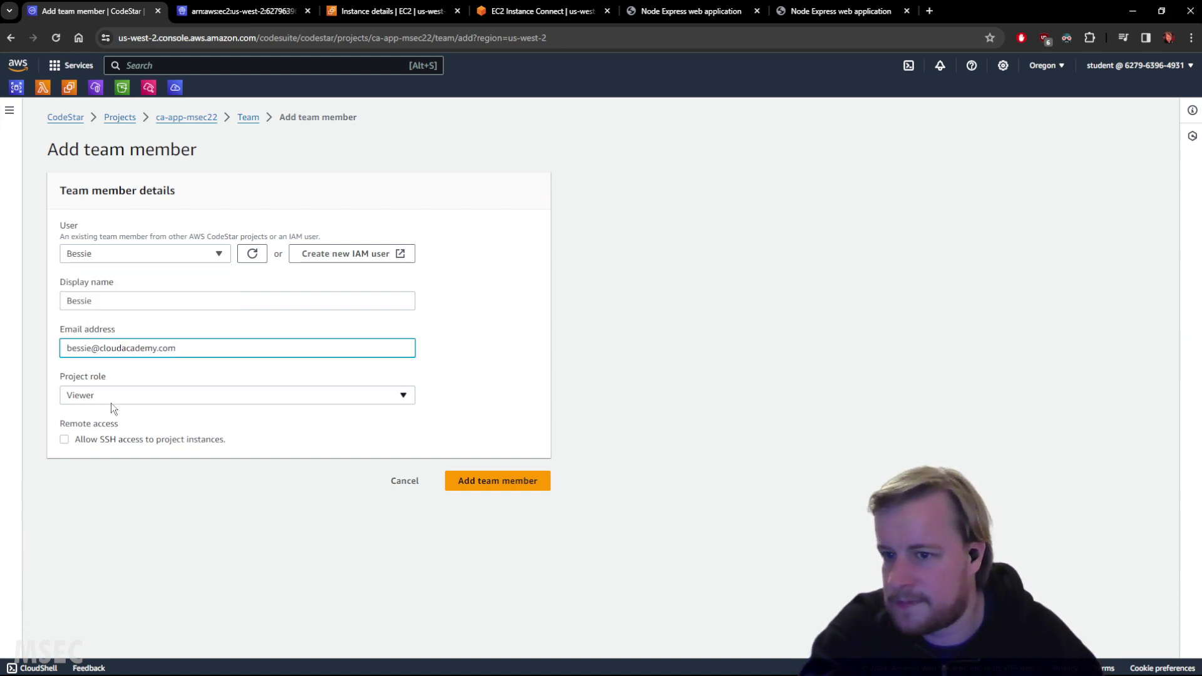
left_click(522, 482)
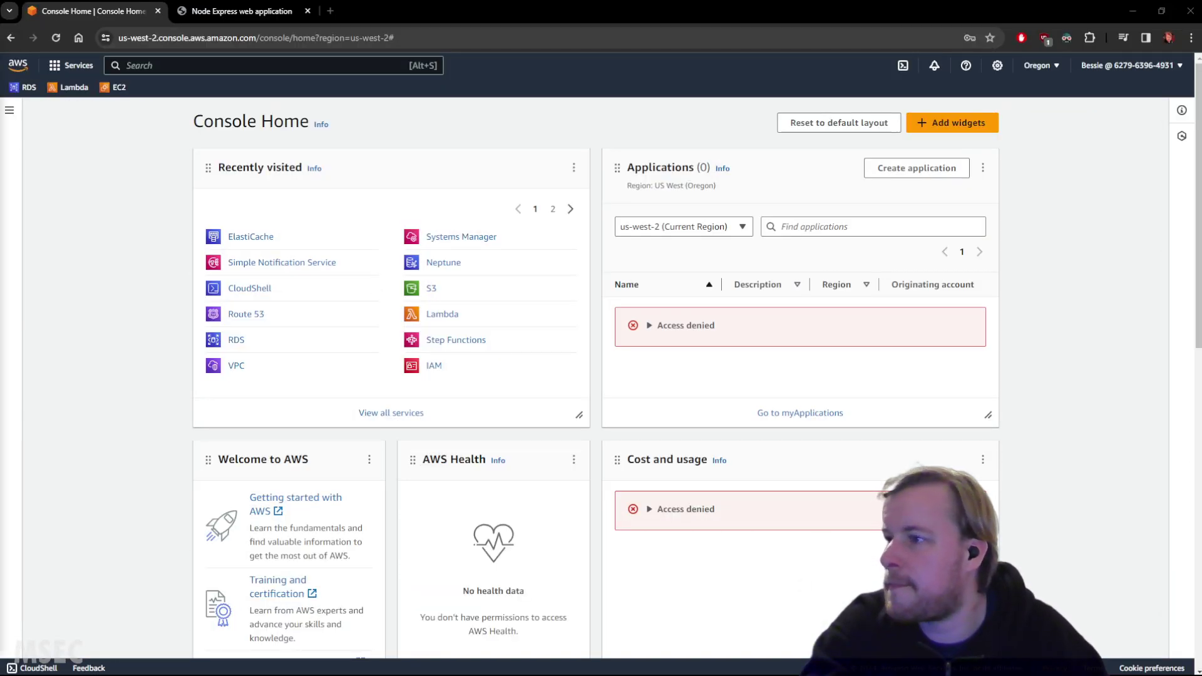
Step: In the console session of the Viewer team member, open CodeStar project ca-app-msec22 and look over its project resources
left_click(226, 63)
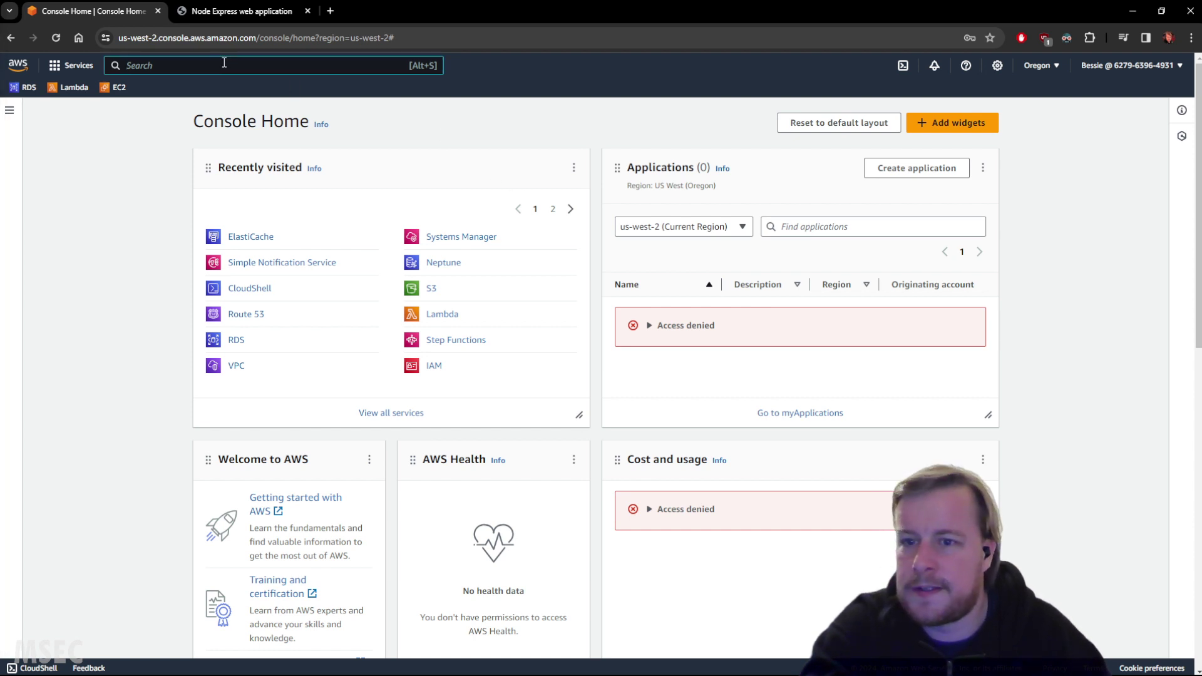
type("code star")
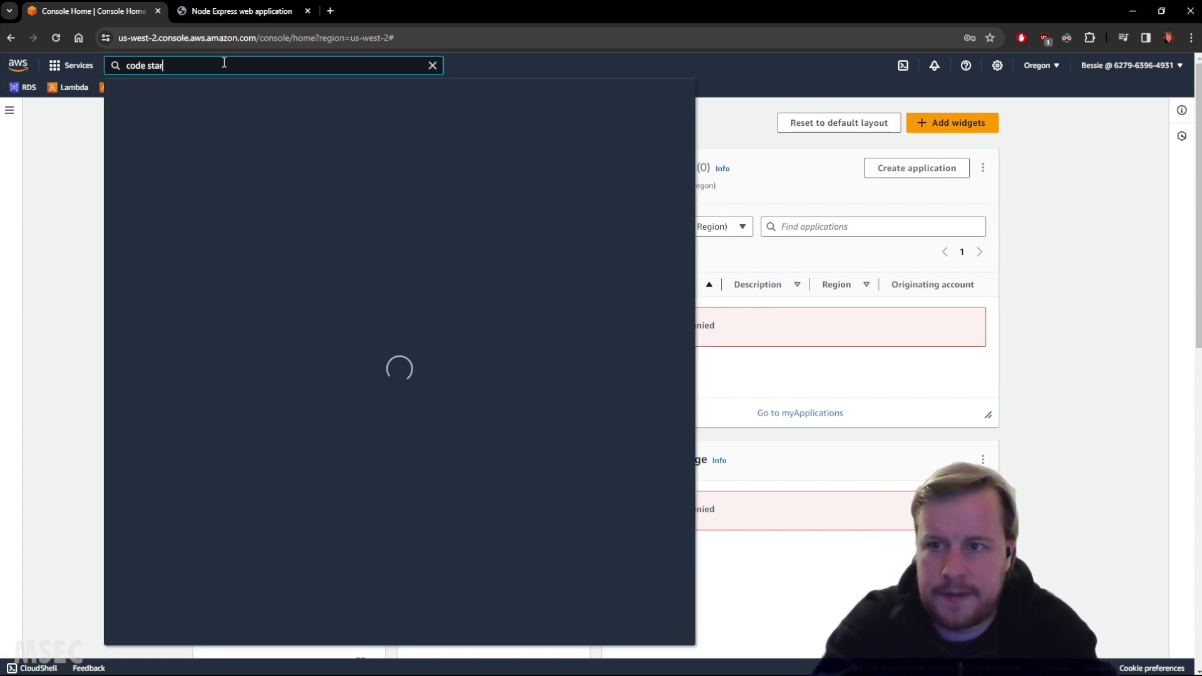
left_click(333, 161)
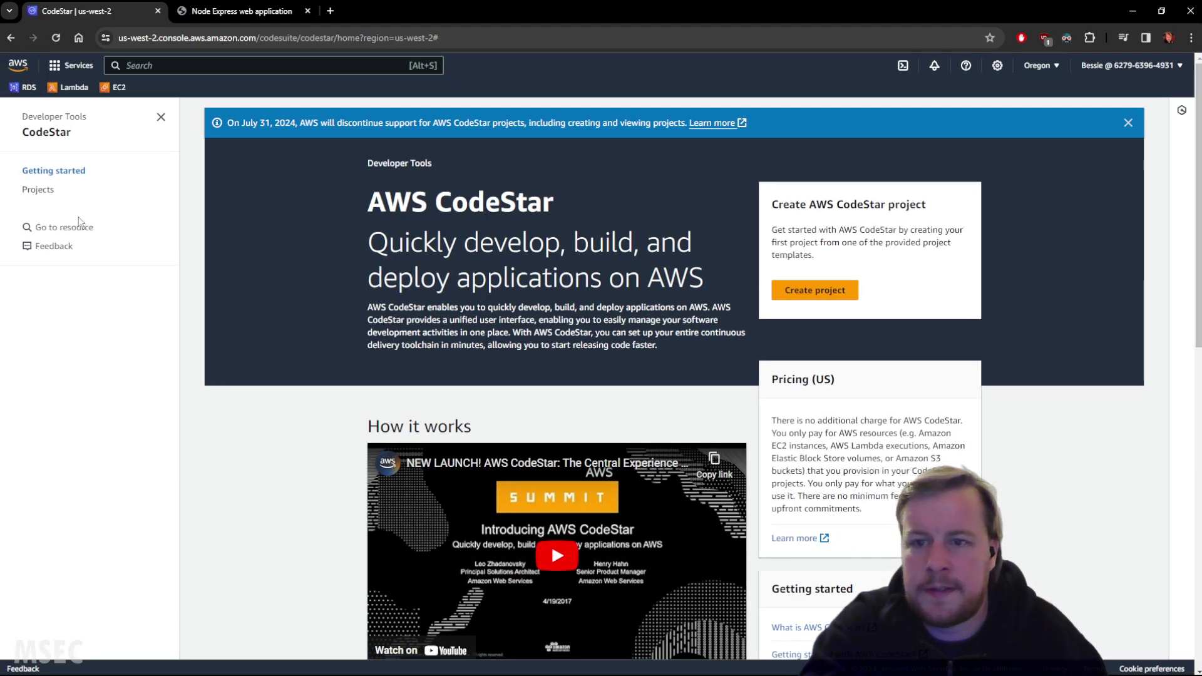
left_click(35, 193)
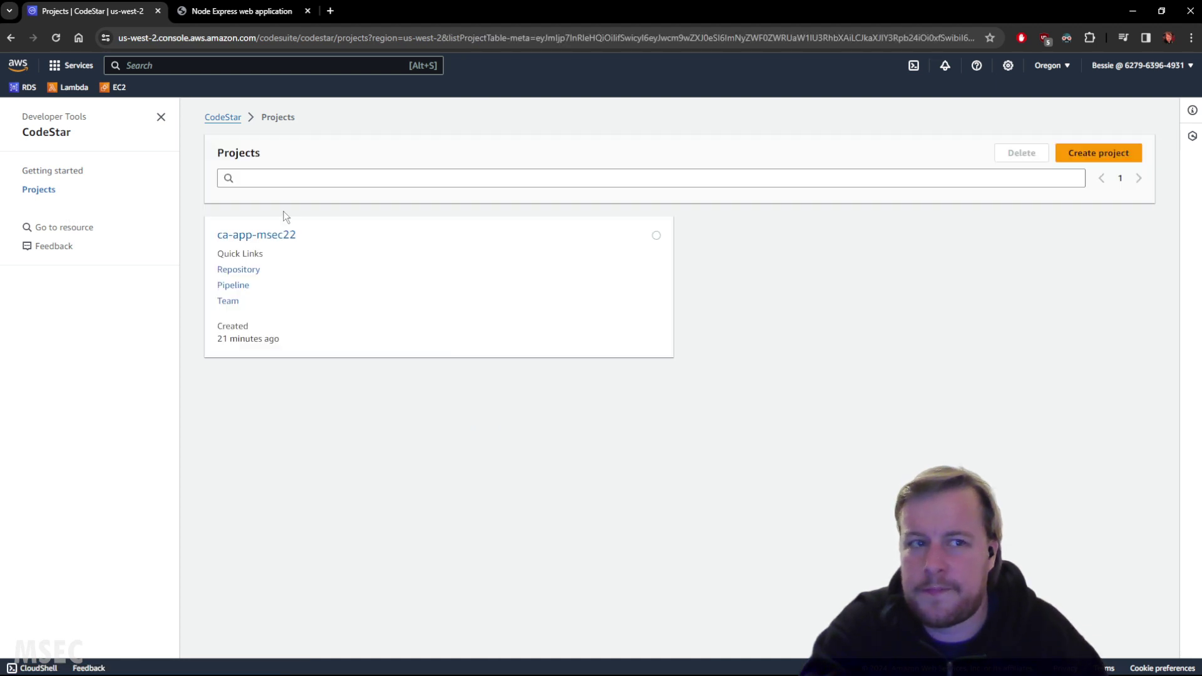
left_click(242, 235)
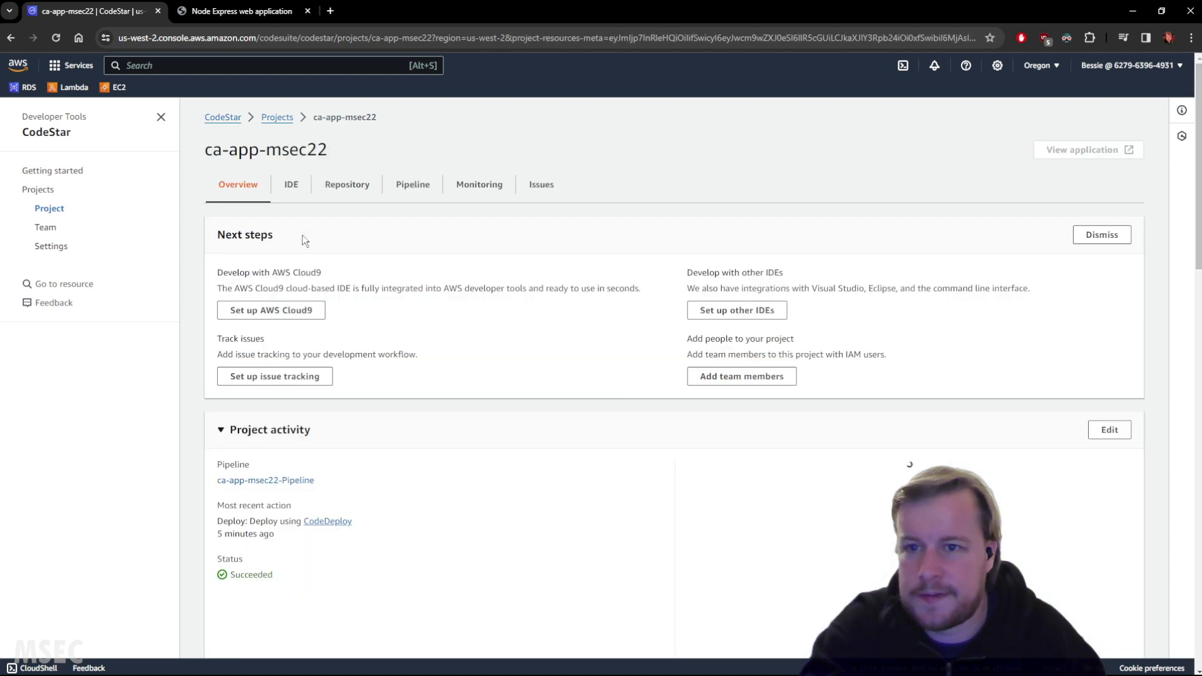
scroll(551, 260, "down", 7)
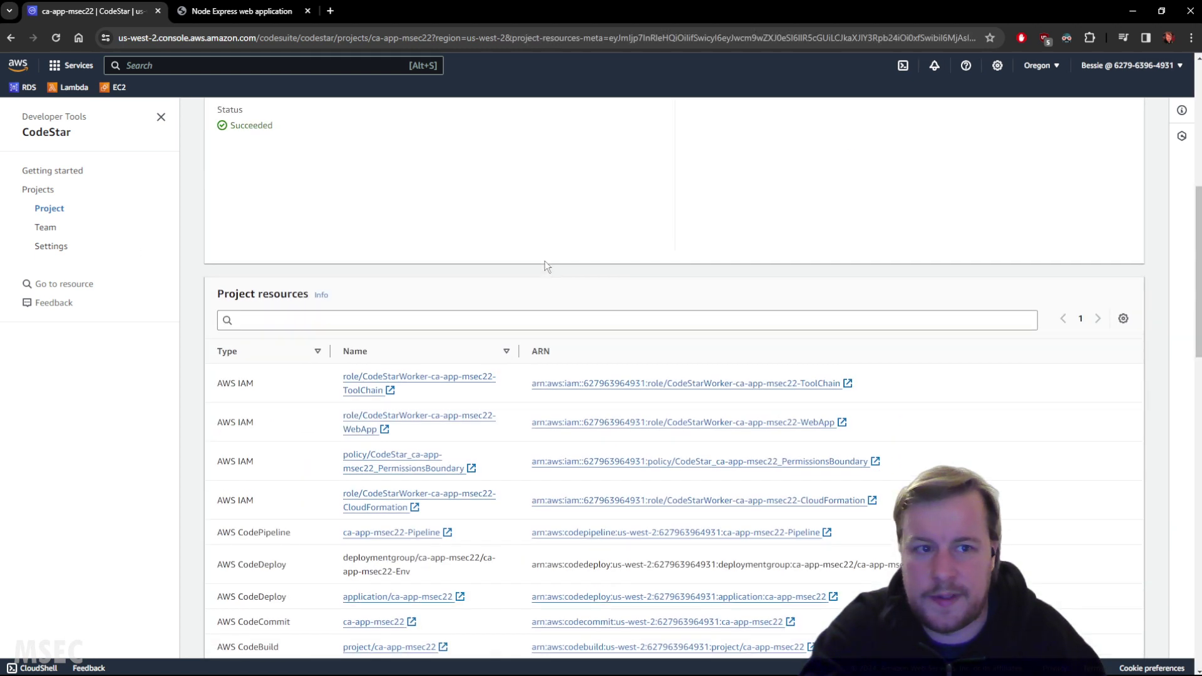
Step: Open the project's team page and start adding a team member to check whether the Viewer gets the form
scroll(546, 266, "up", 7)
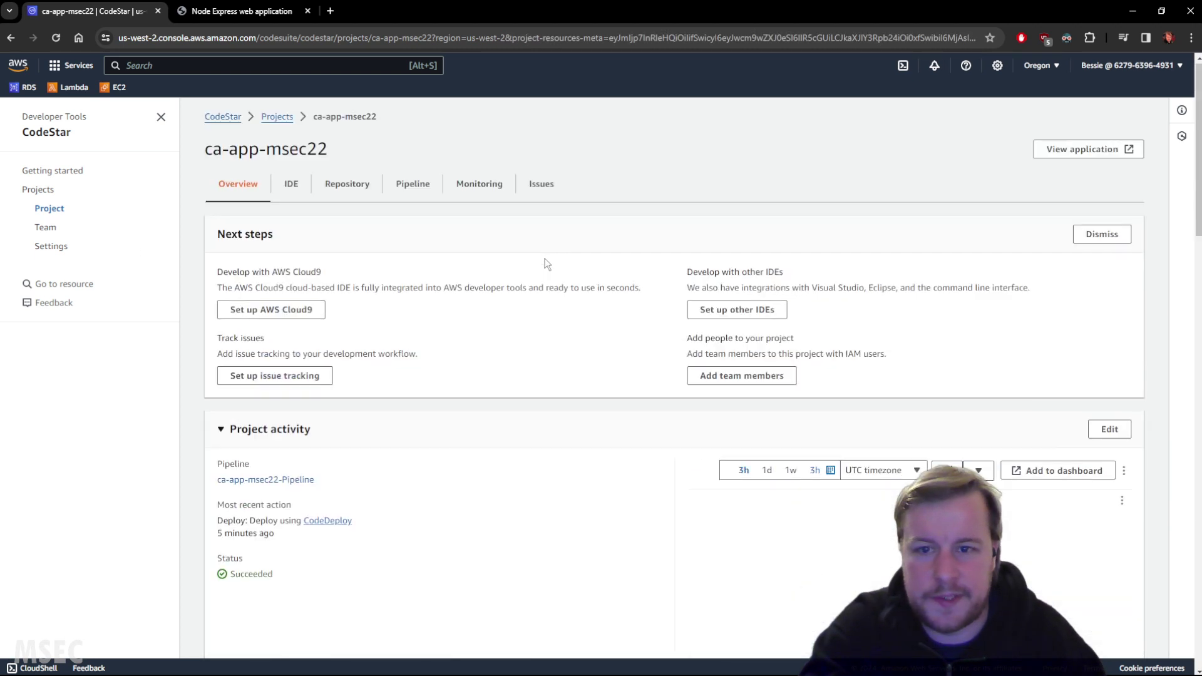
left_click(45, 228)
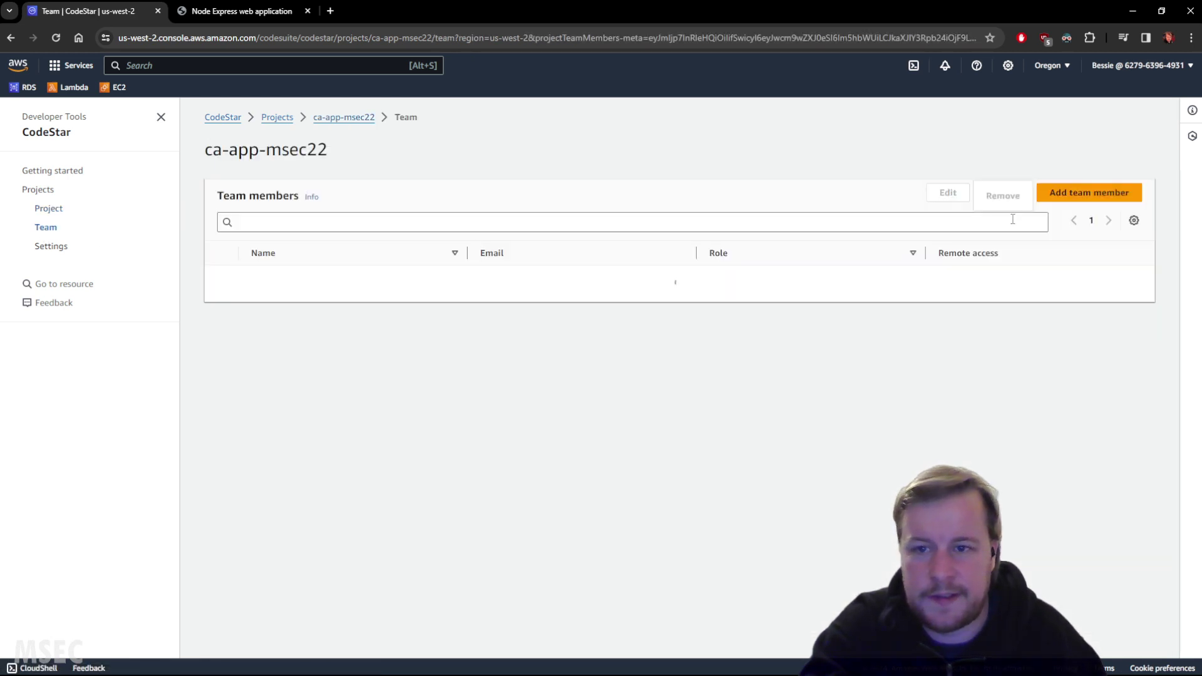
left_click(1084, 194)
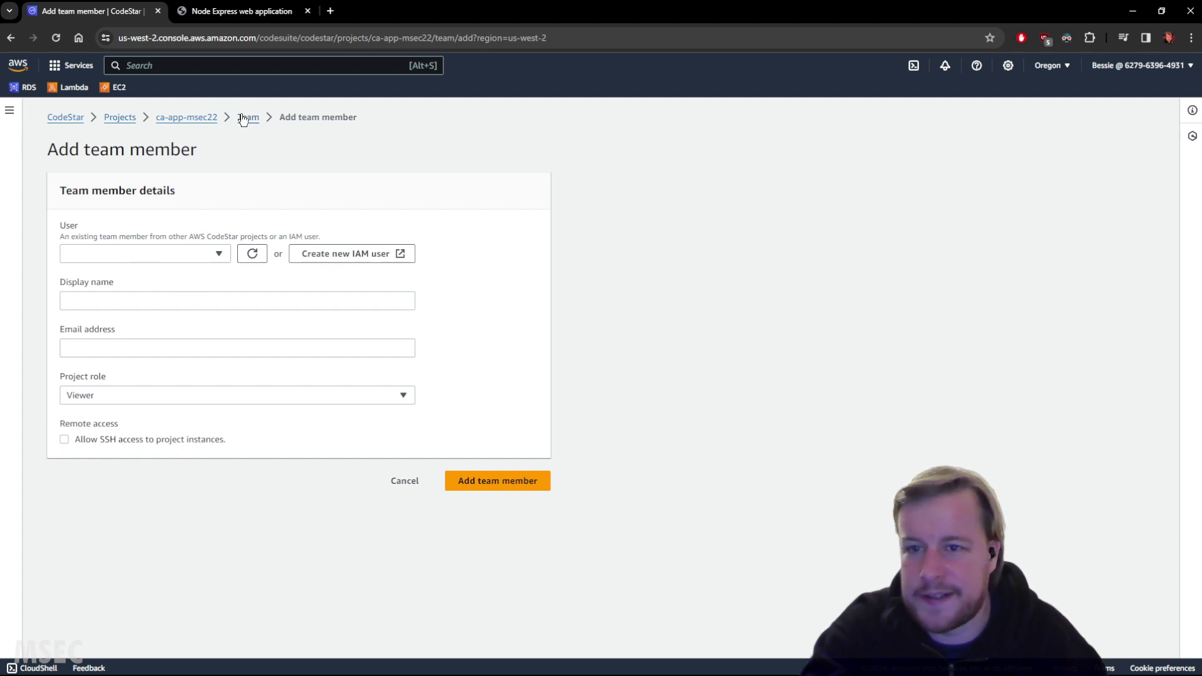
Step: Return to project ca-app-msec22 and open the repository's most recent commit to view its changes
left_click(177, 117)
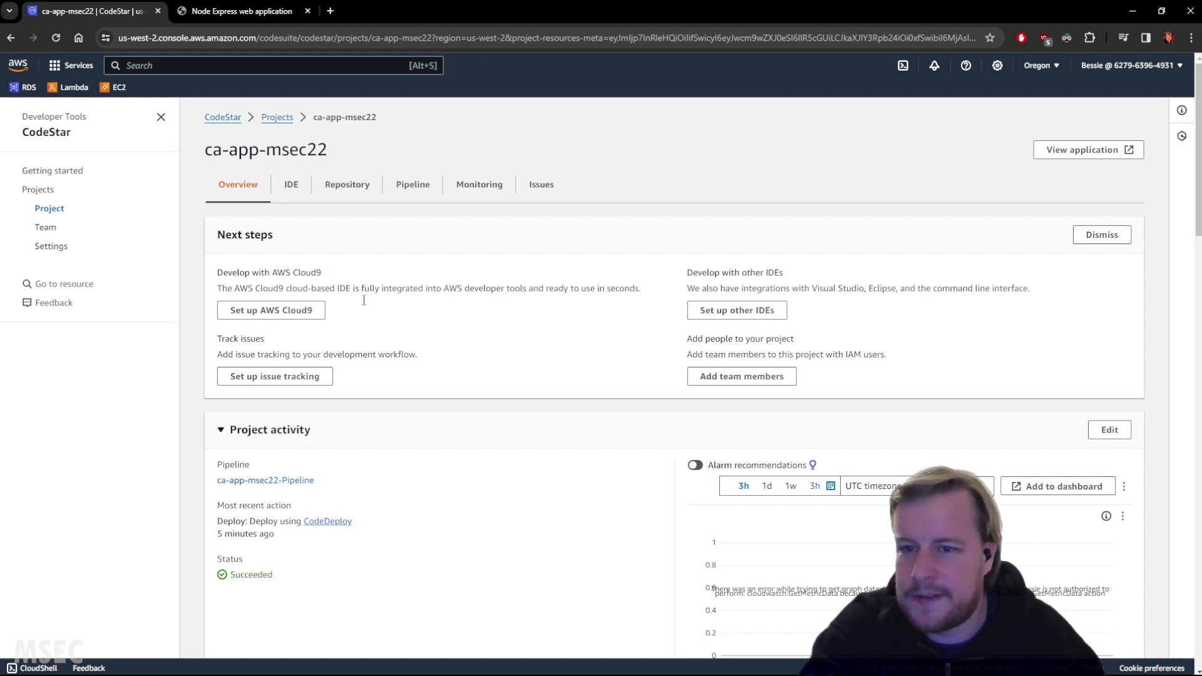
left_click(348, 184)
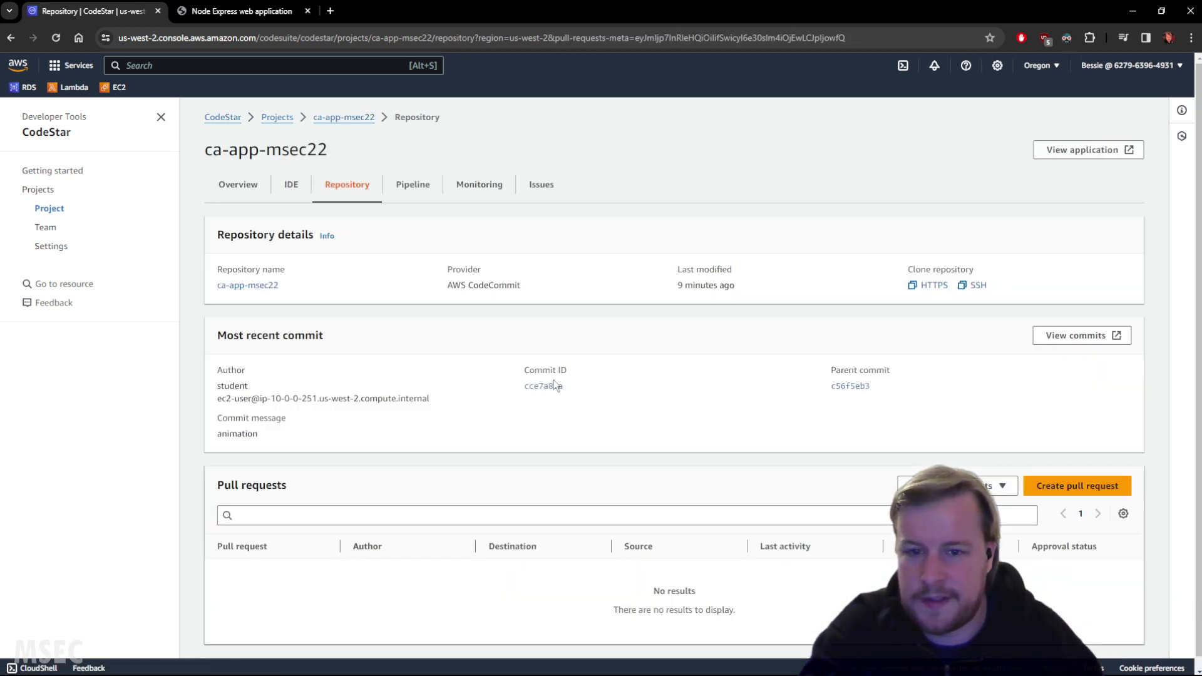
left_click(548, 388)
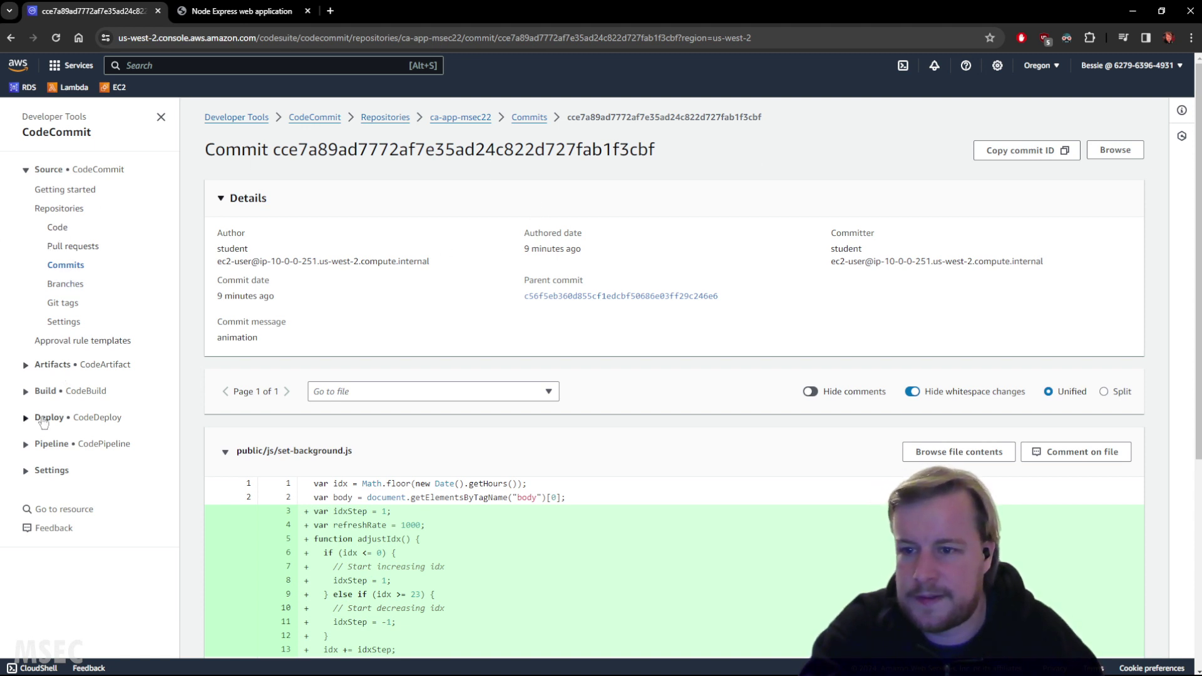
Step: Open ca-app-msec22-Pipeline in CodePipeline and try to release the most recent change as the Viewer
left_click(52, 445)
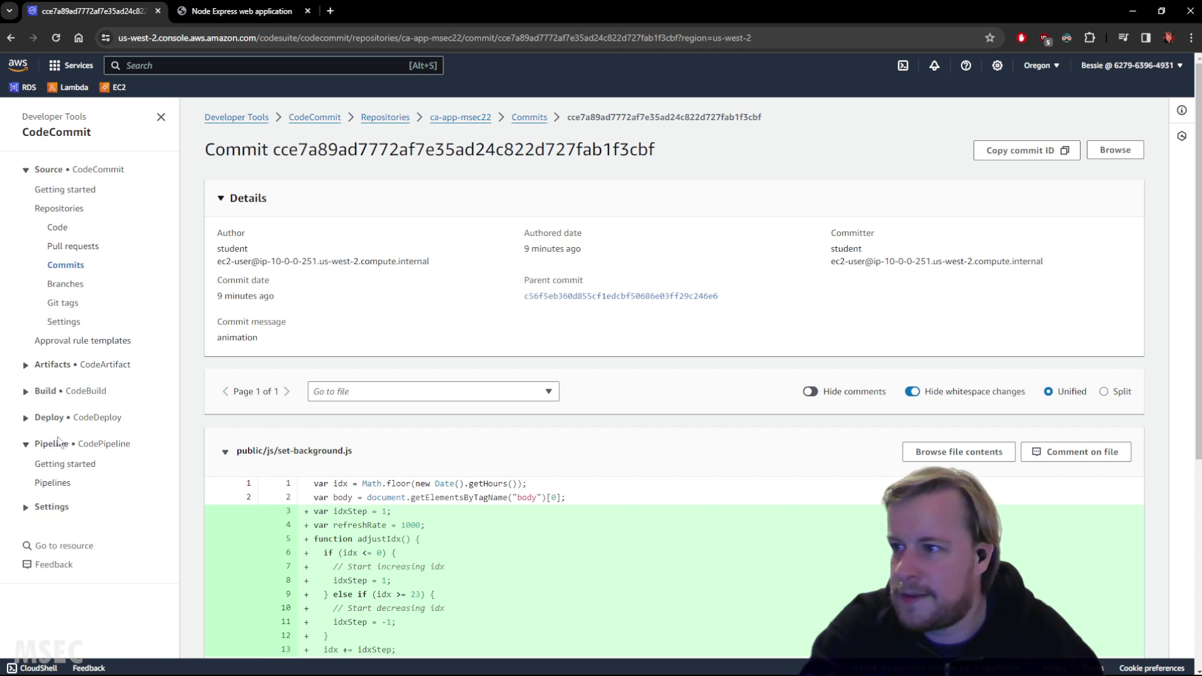
left_click(62, 465)
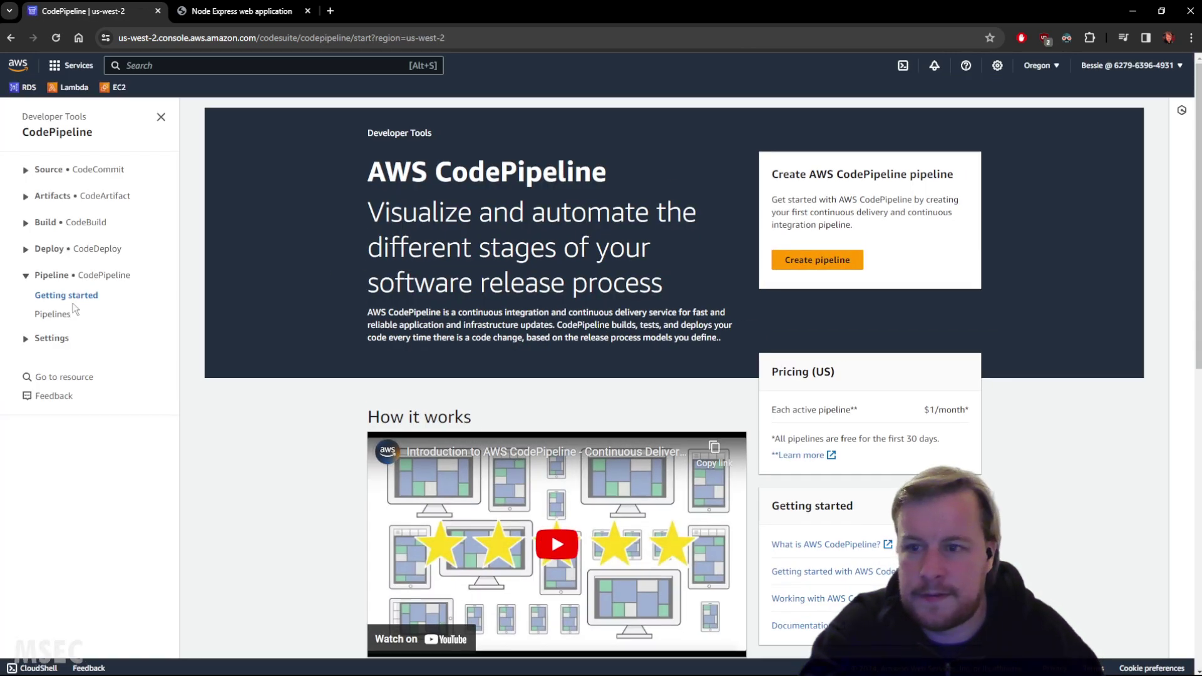
left_click(53, 314)
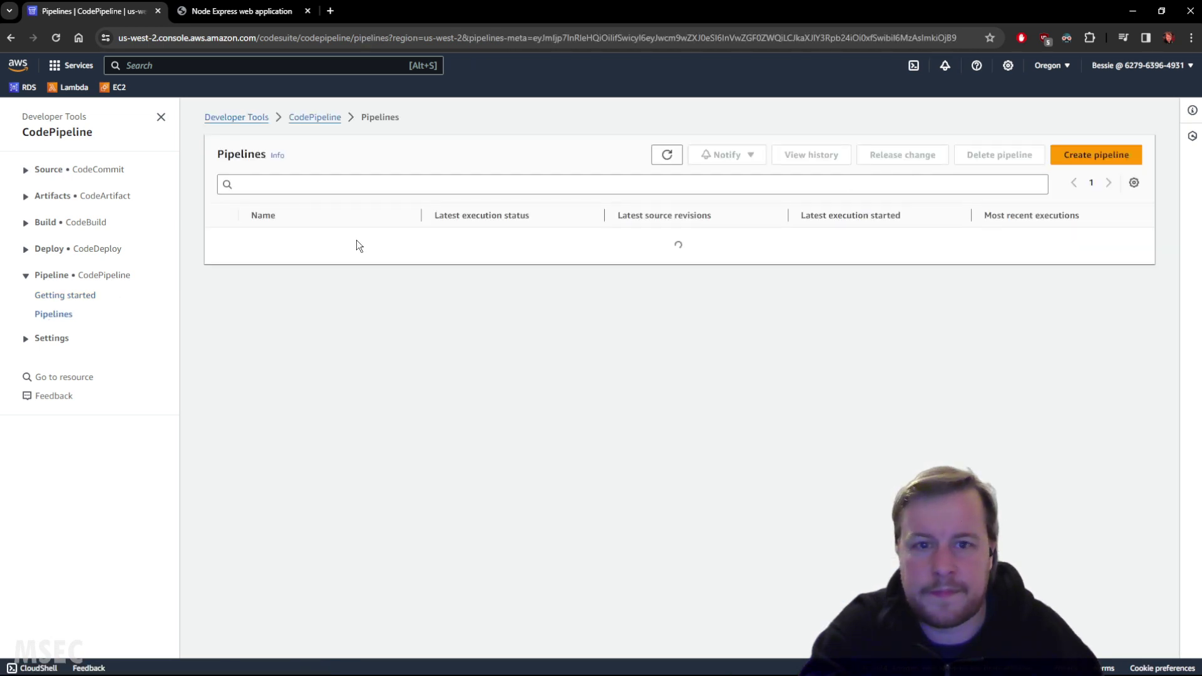
left_click(317, 243)
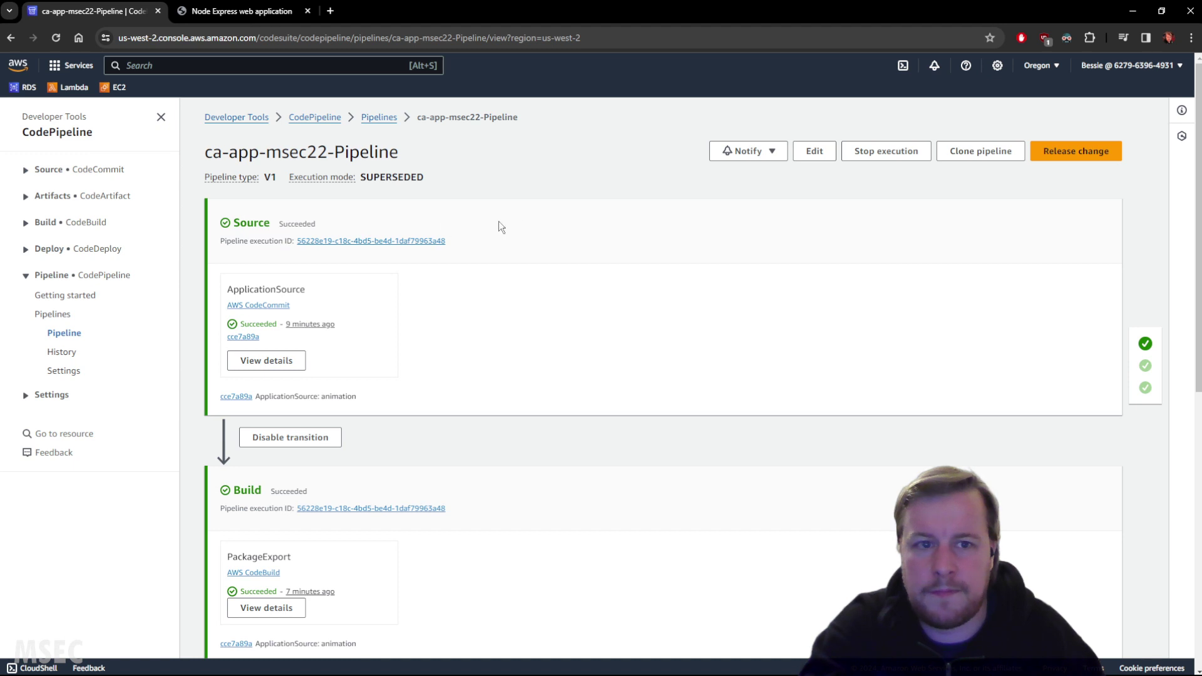
left_click(1087, 153)
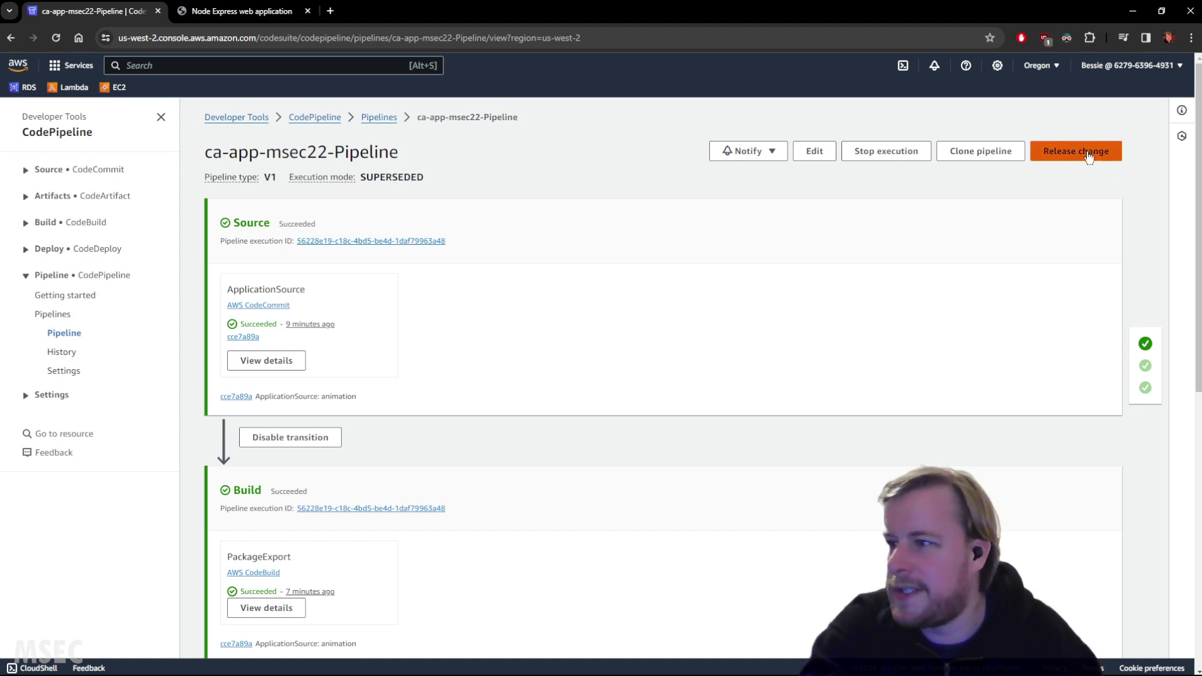
left_click(761, 446)
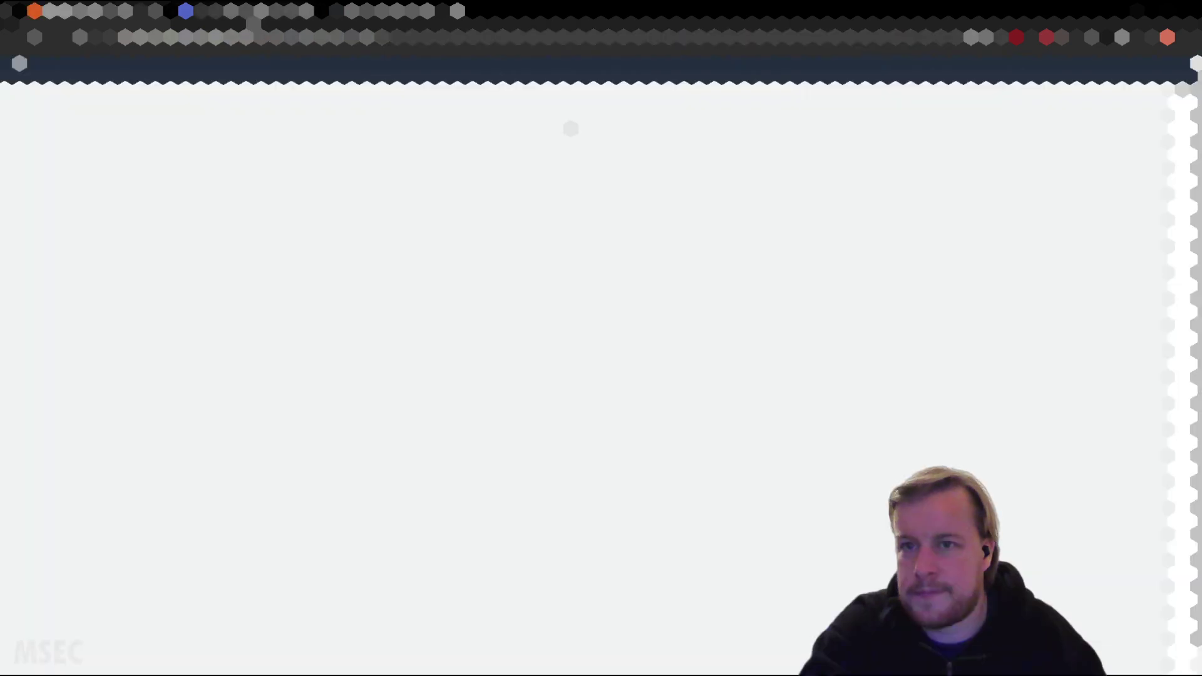
Step: Close the extra browser pages and open CodeStar project ca-app-msec22 in the Contributor team member's console session
middle_click(253, 15)
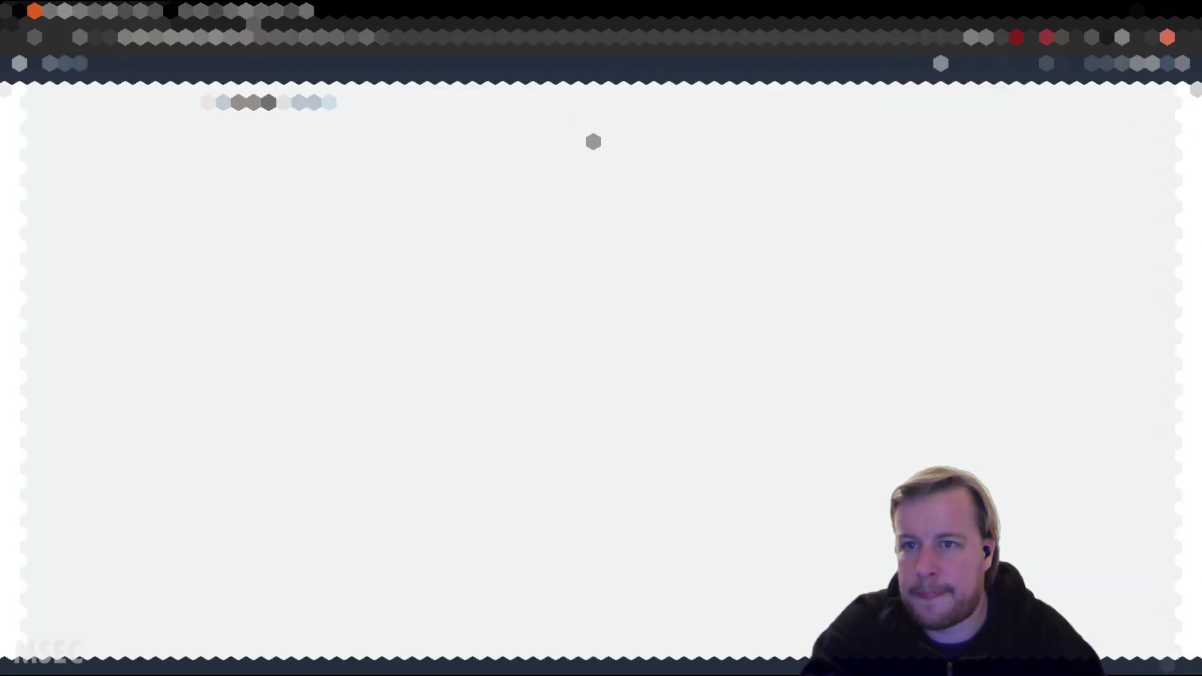
middle_click(253, 15)
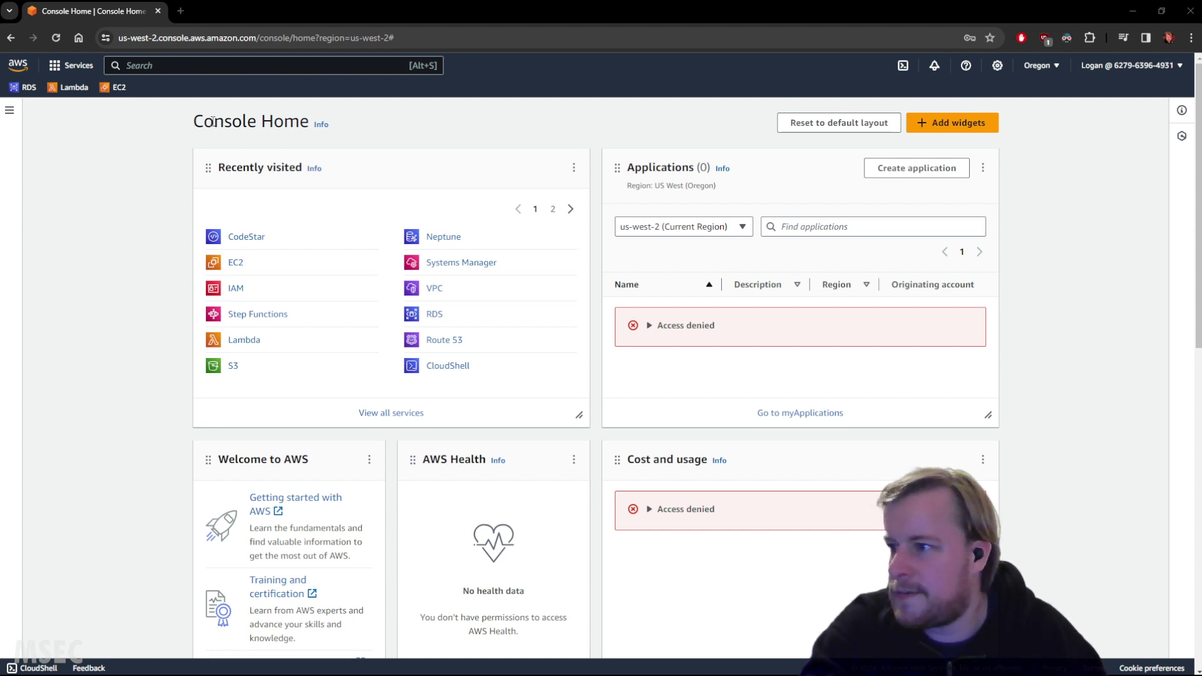
left_click(159, 67)
type("code star")
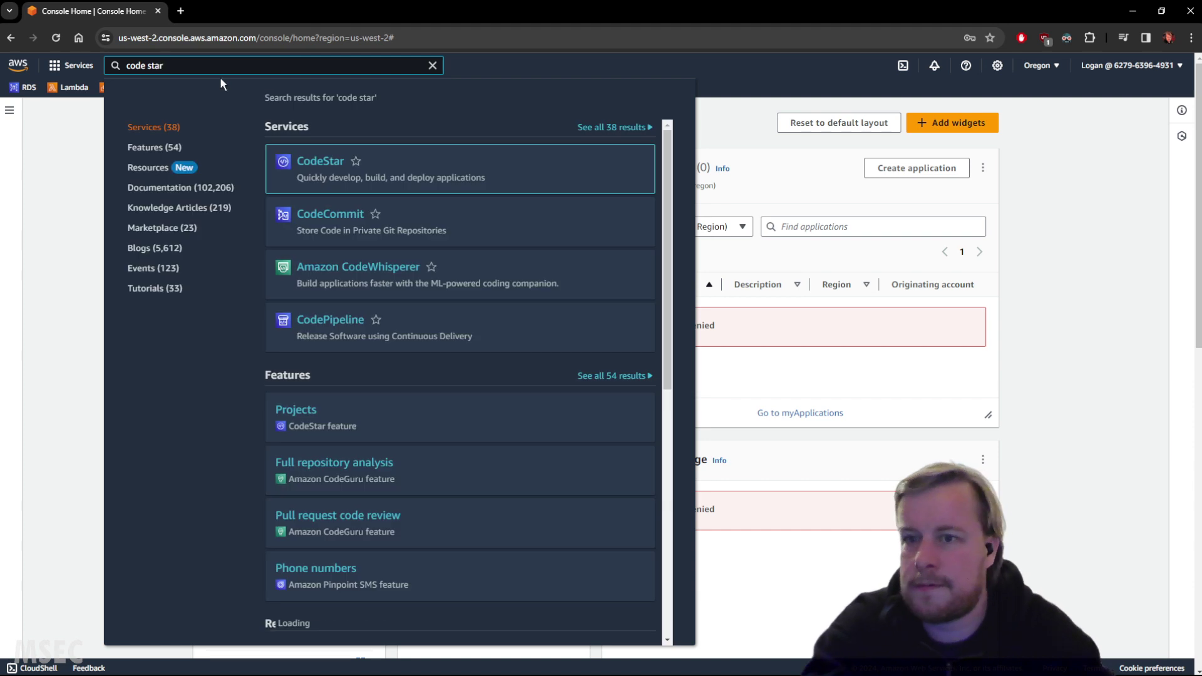
left_click(316, 164)
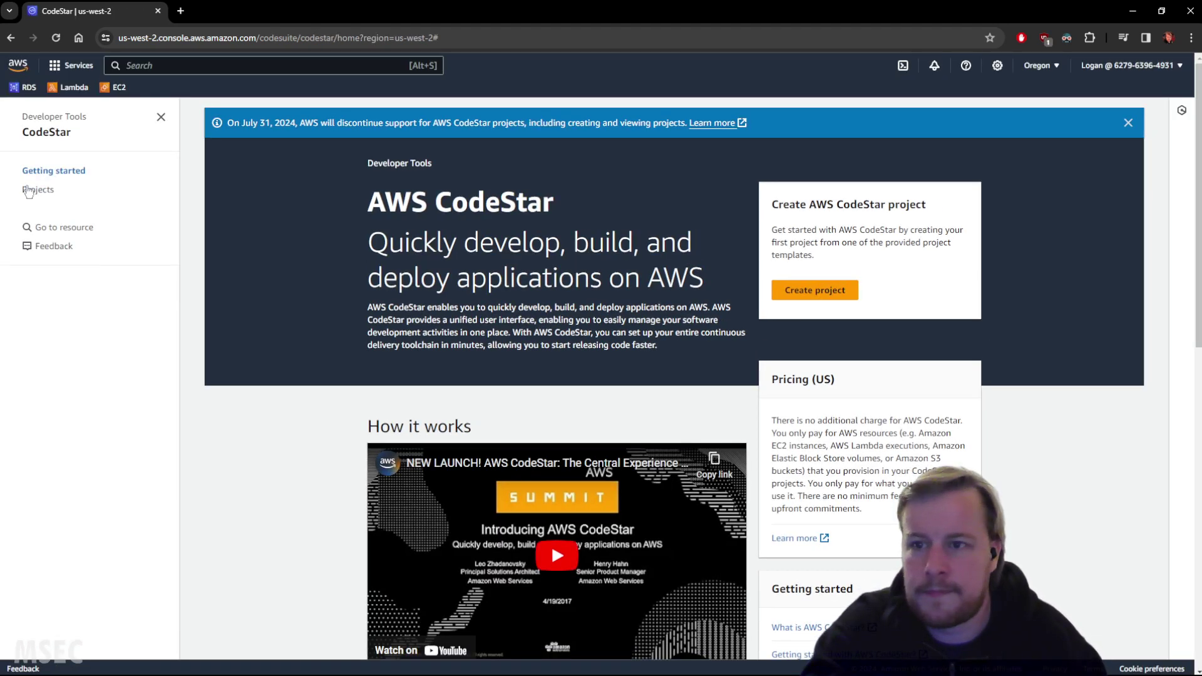
left_click(28, 189)
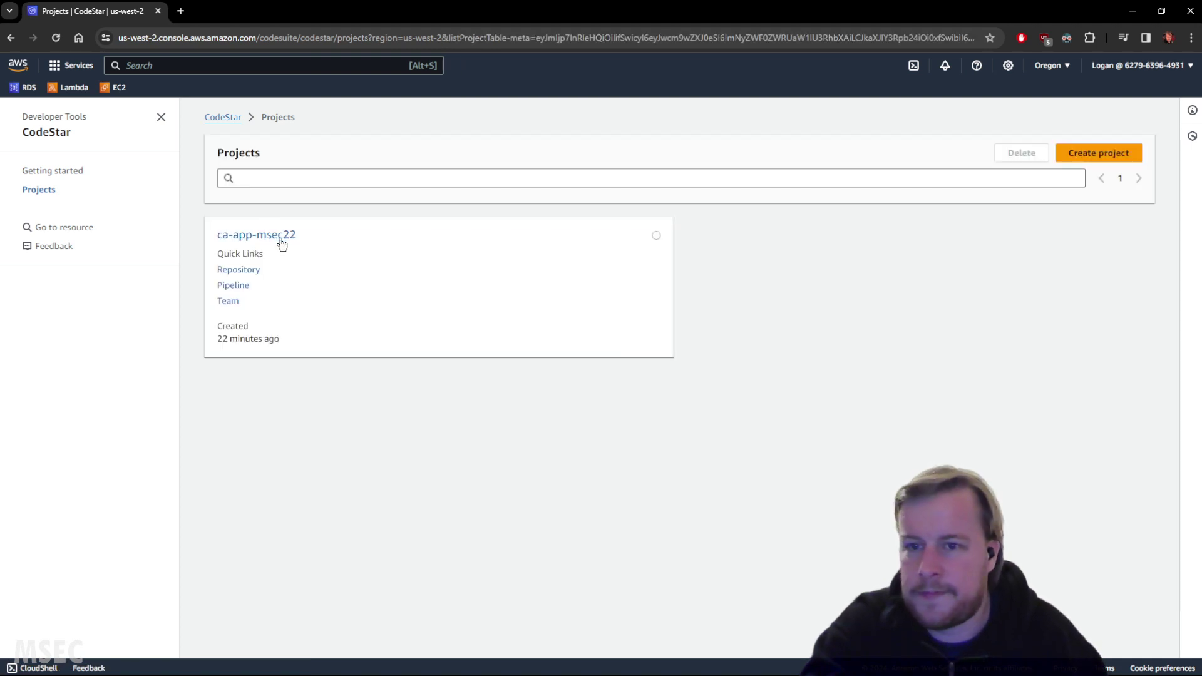
left_click(279, 236)
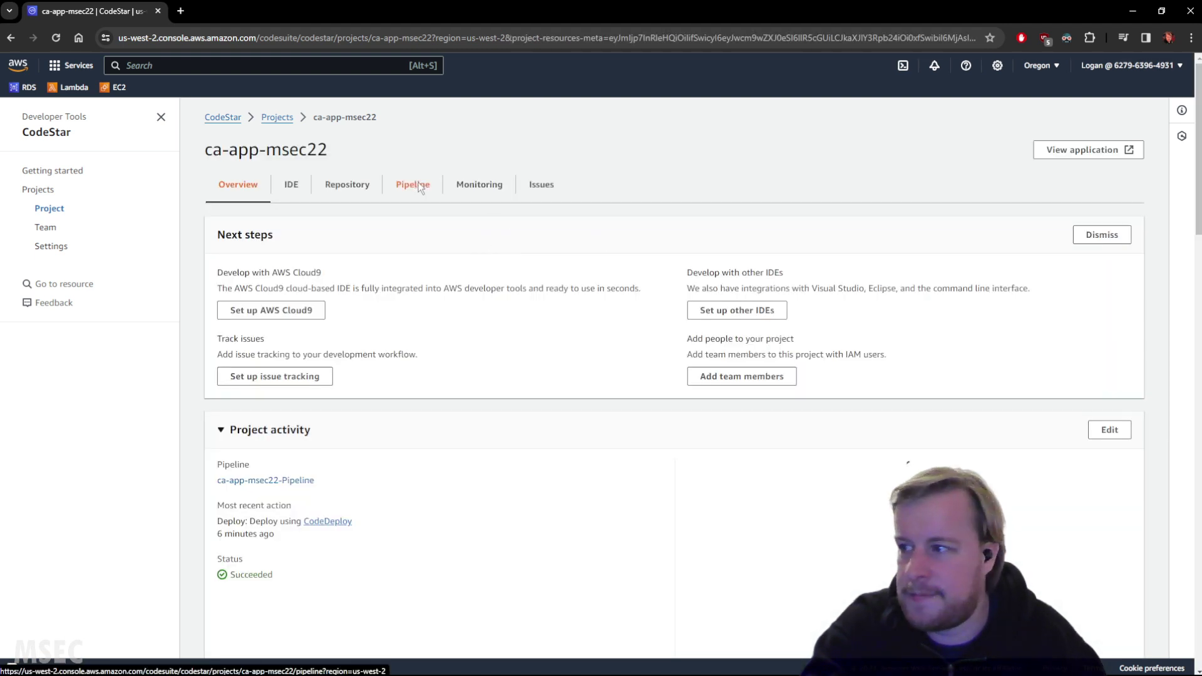
Step: Release the most recent change through the ca-app-msec22 project pipeline as the Contributor
left_click(420, 186)
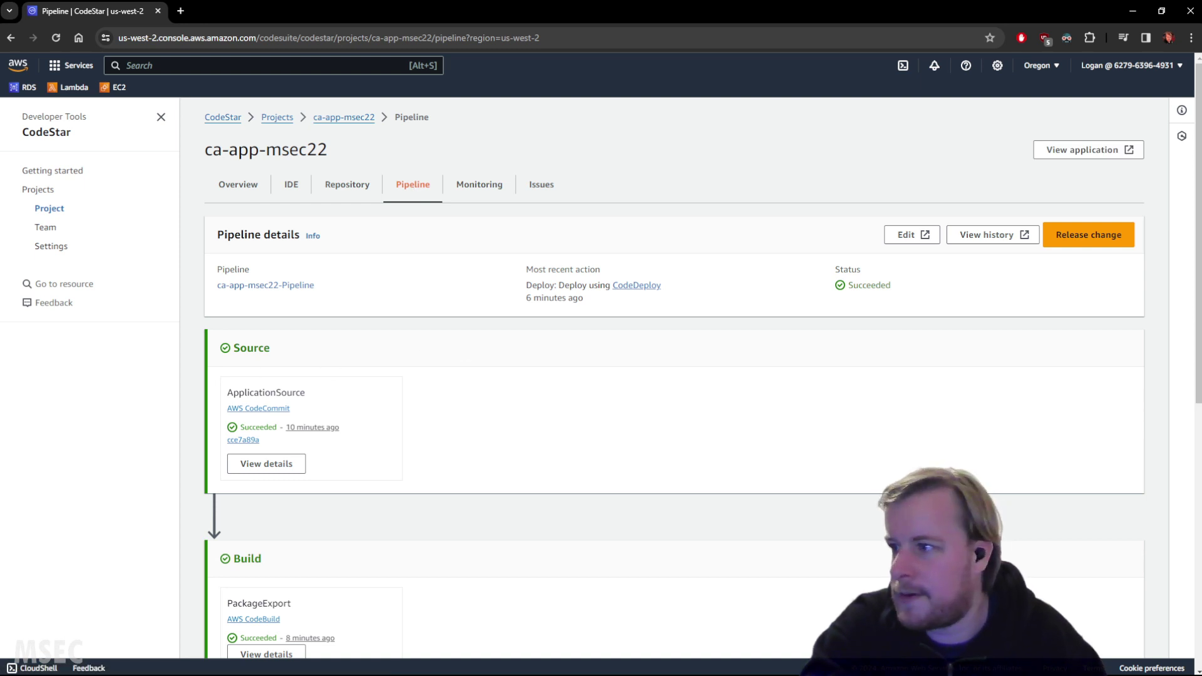
left_click(1113, 237)
double_click(770, 437)
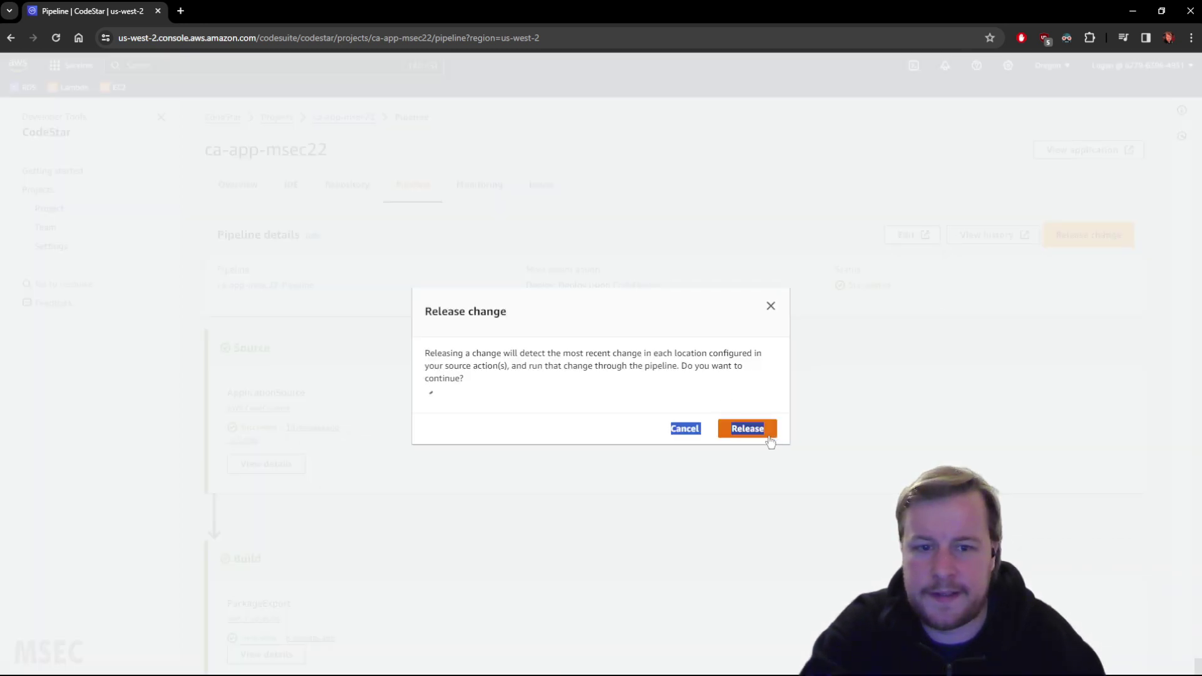
left_click(765, 443)
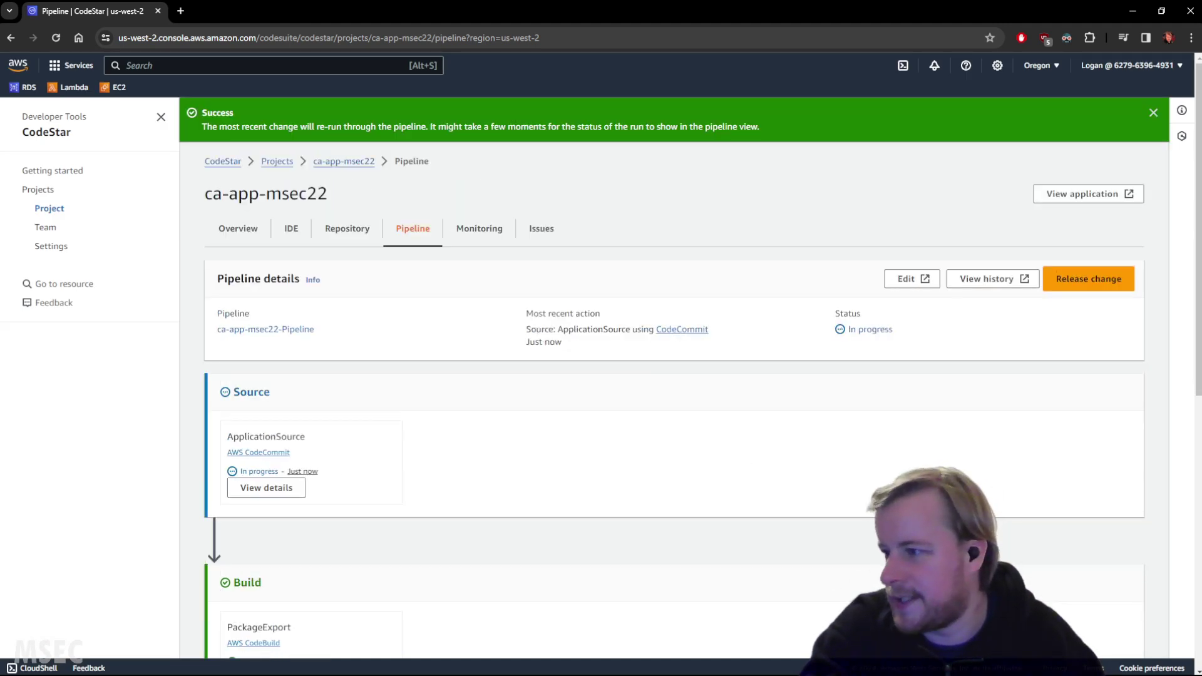
Step: Open the project's team page and select the Contributor member to check the available team actions
left_click(45, 228)
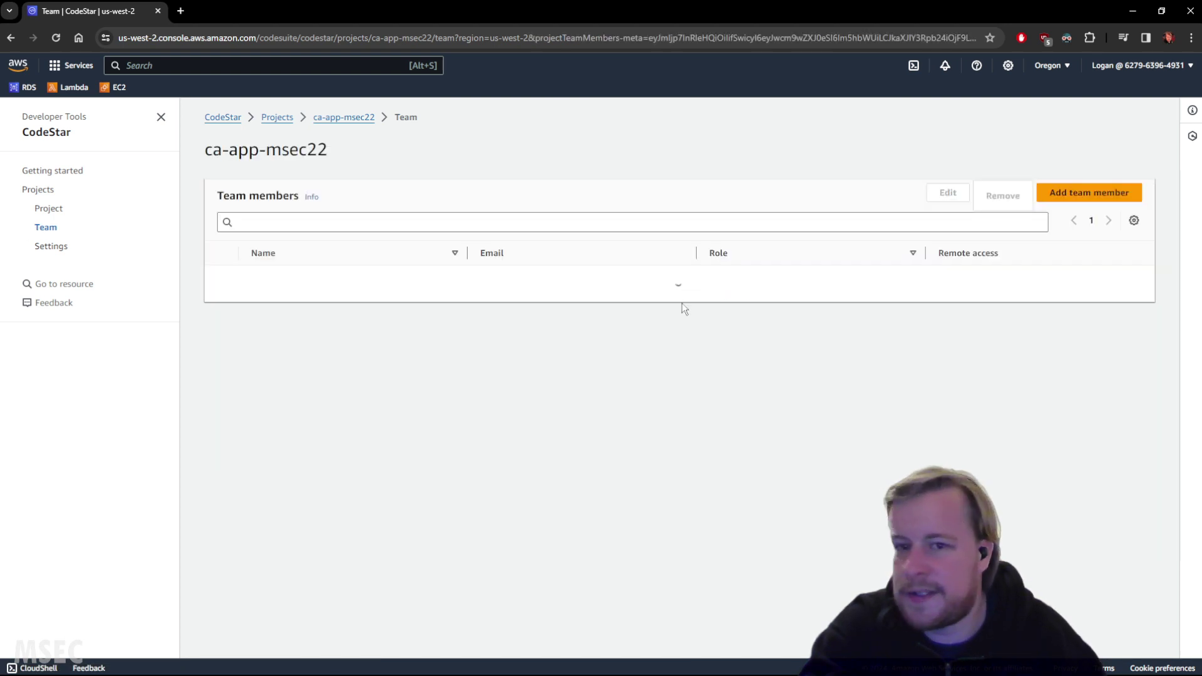
left_click(221, 303)
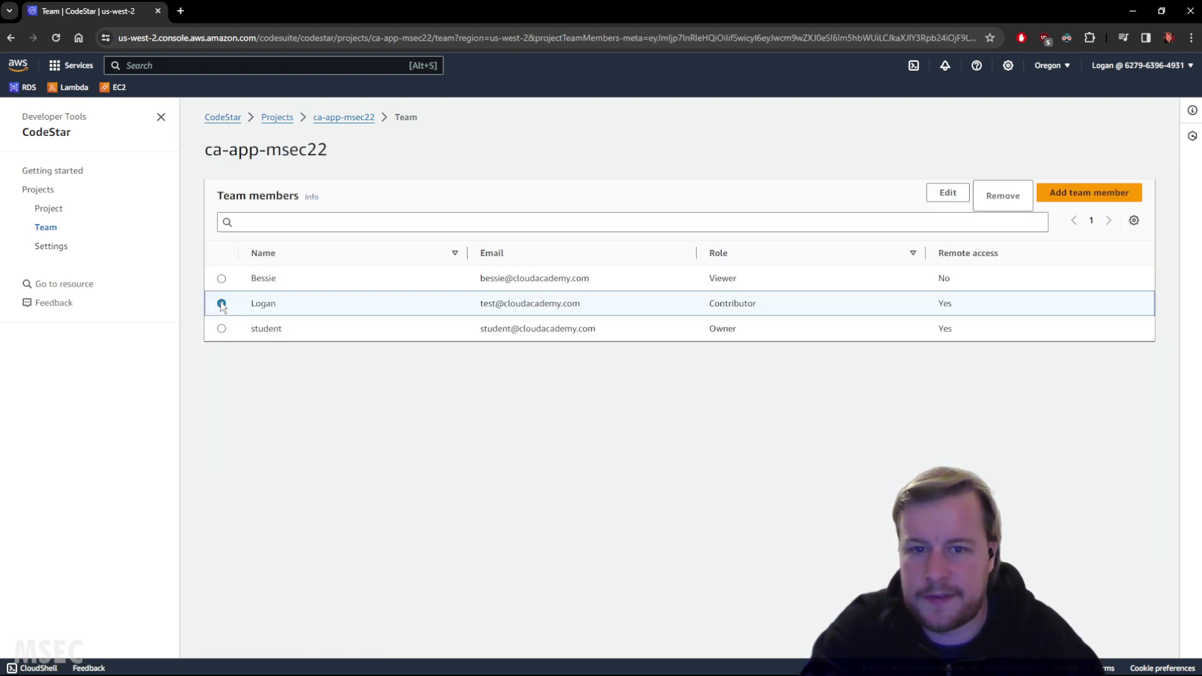
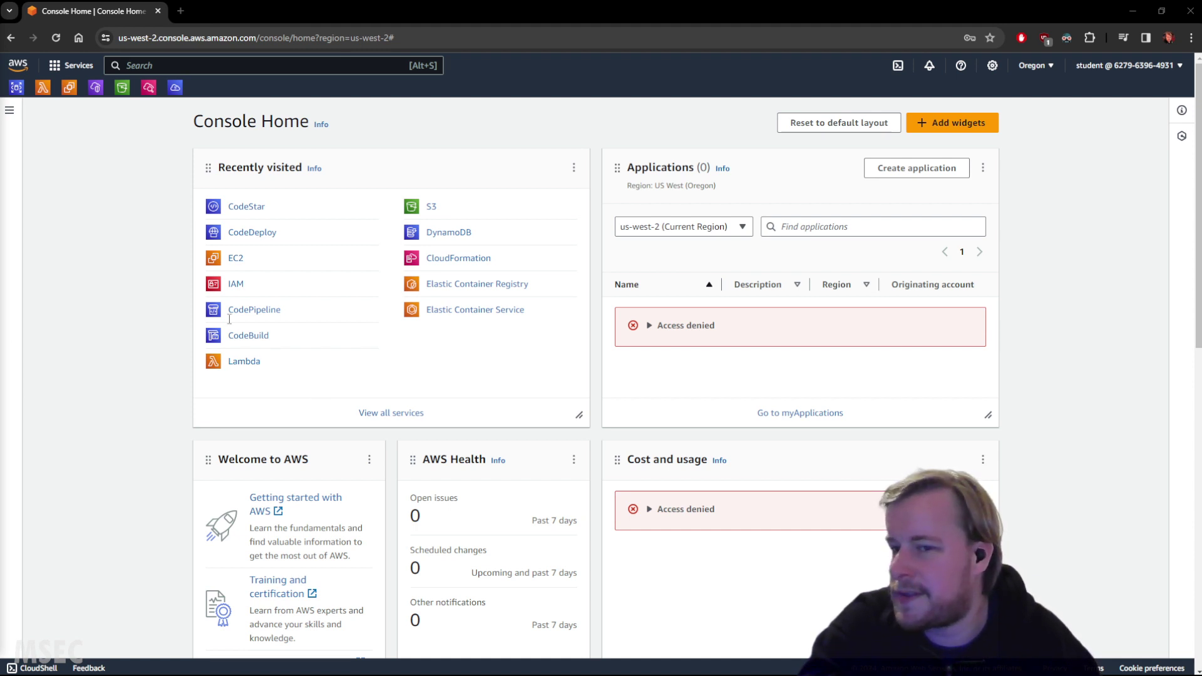
Step: In the student owner's console session, find CodeStar and open project ca-app-msec22
left_click(136, 67)
type("code st")
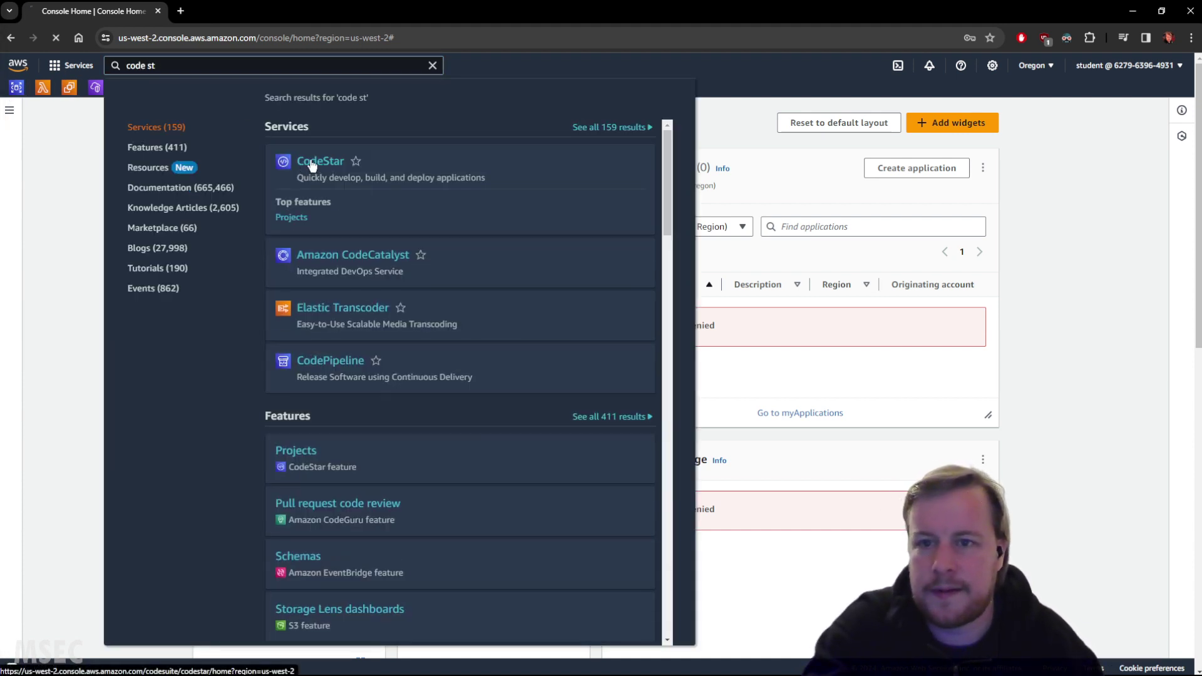
left_click(313, 163)
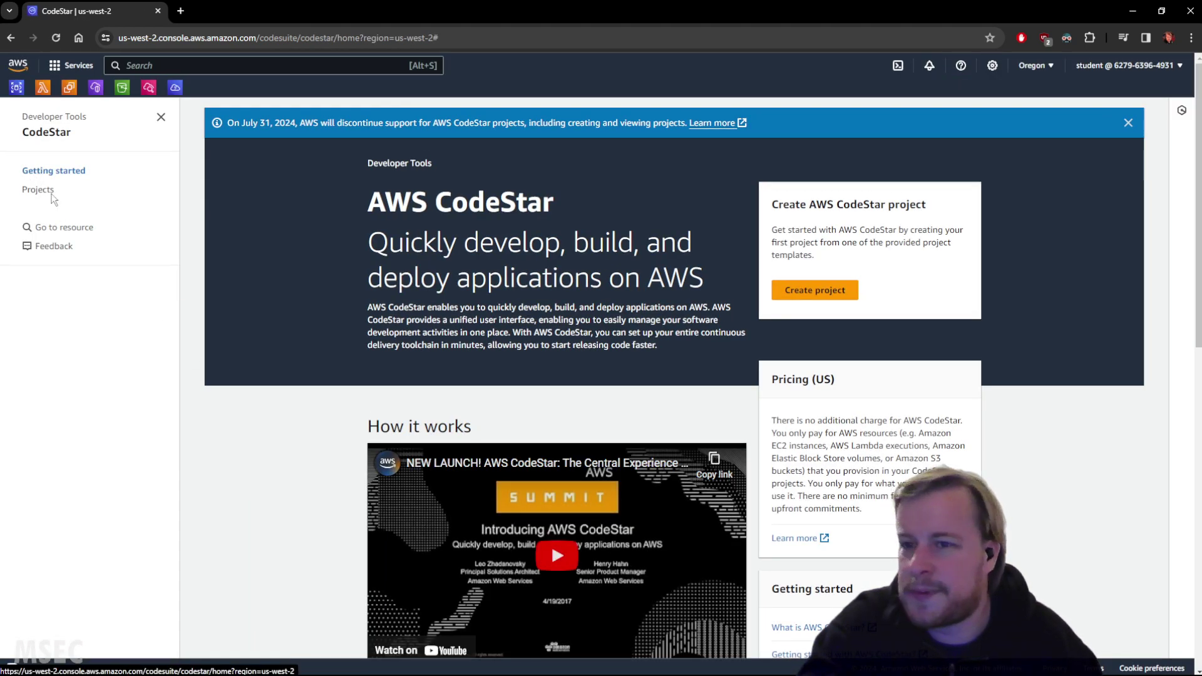
left_click(38, 190)
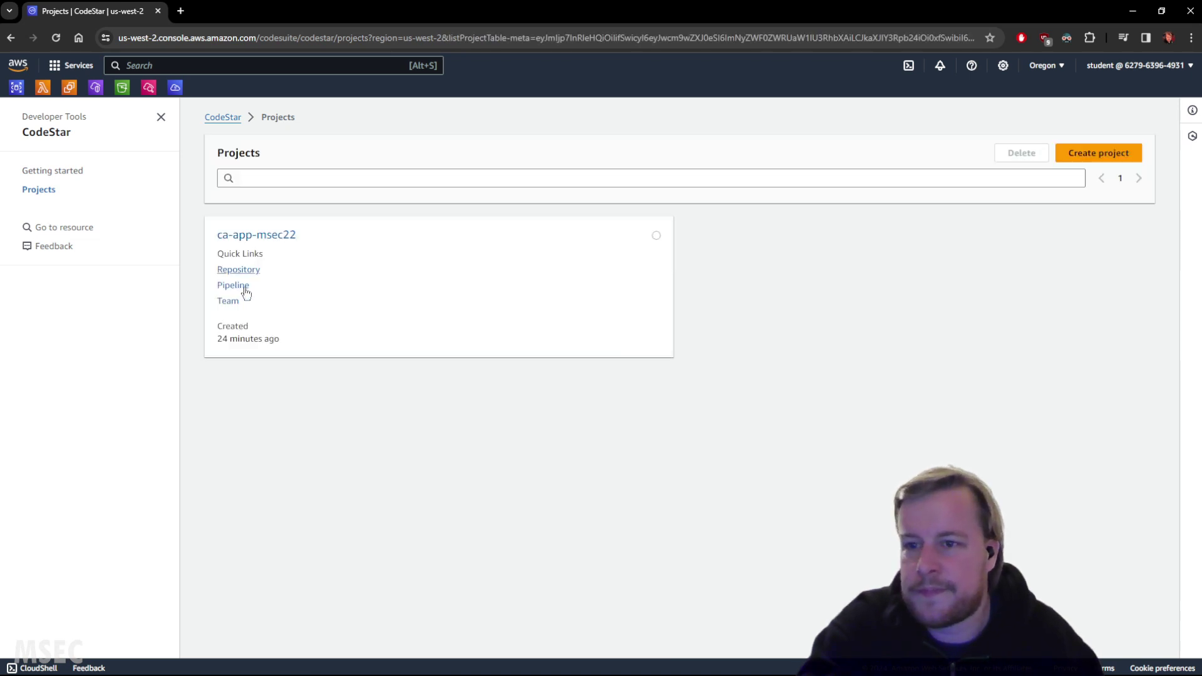
left_click(261, 235)
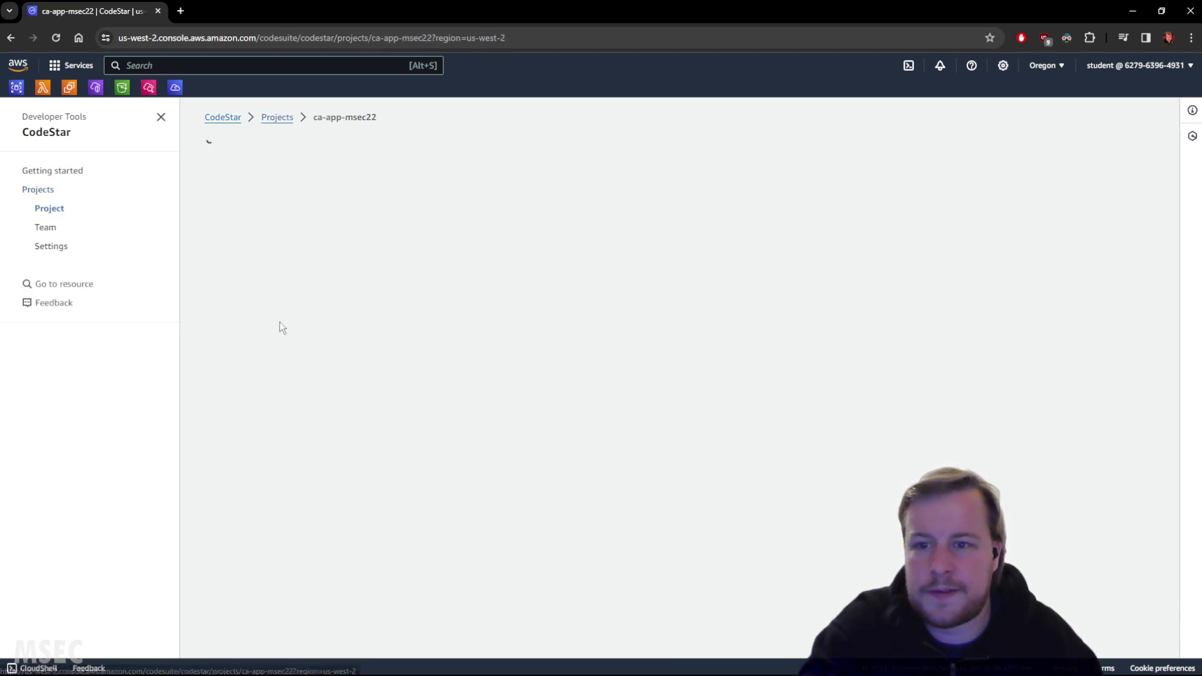
Step: Delete project ca-app-msec22 from its settings together with its associated resources, confirming with the word delete
left_click(60, 247)
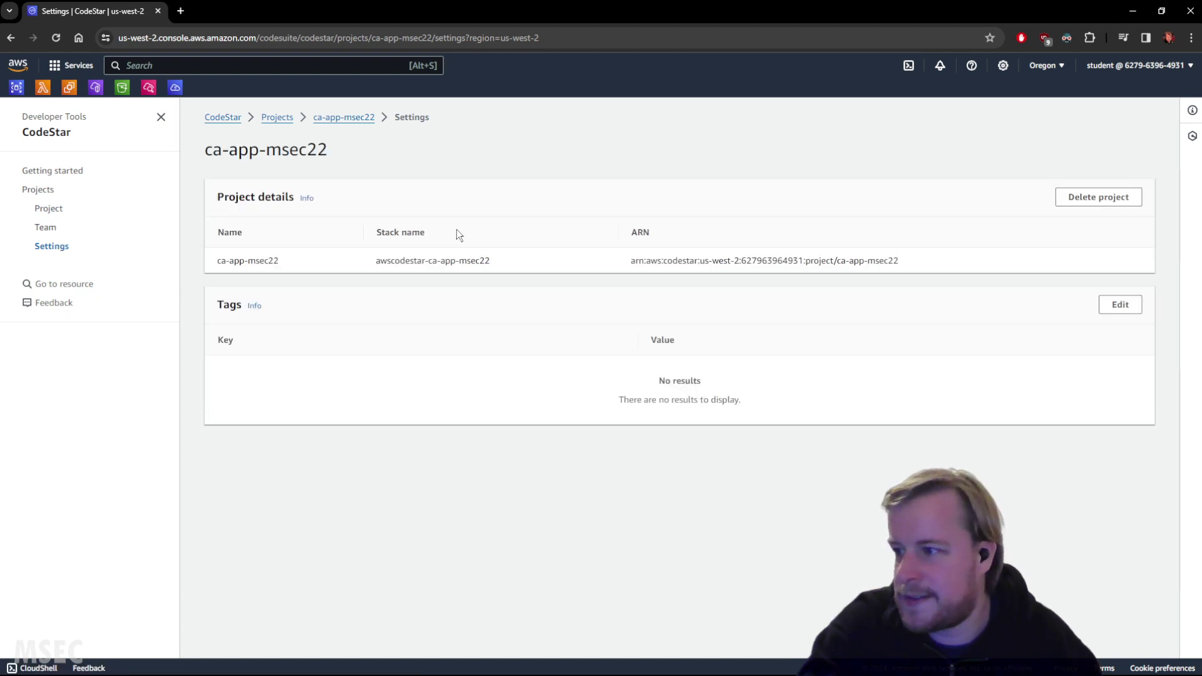
left_click(1100, 200)
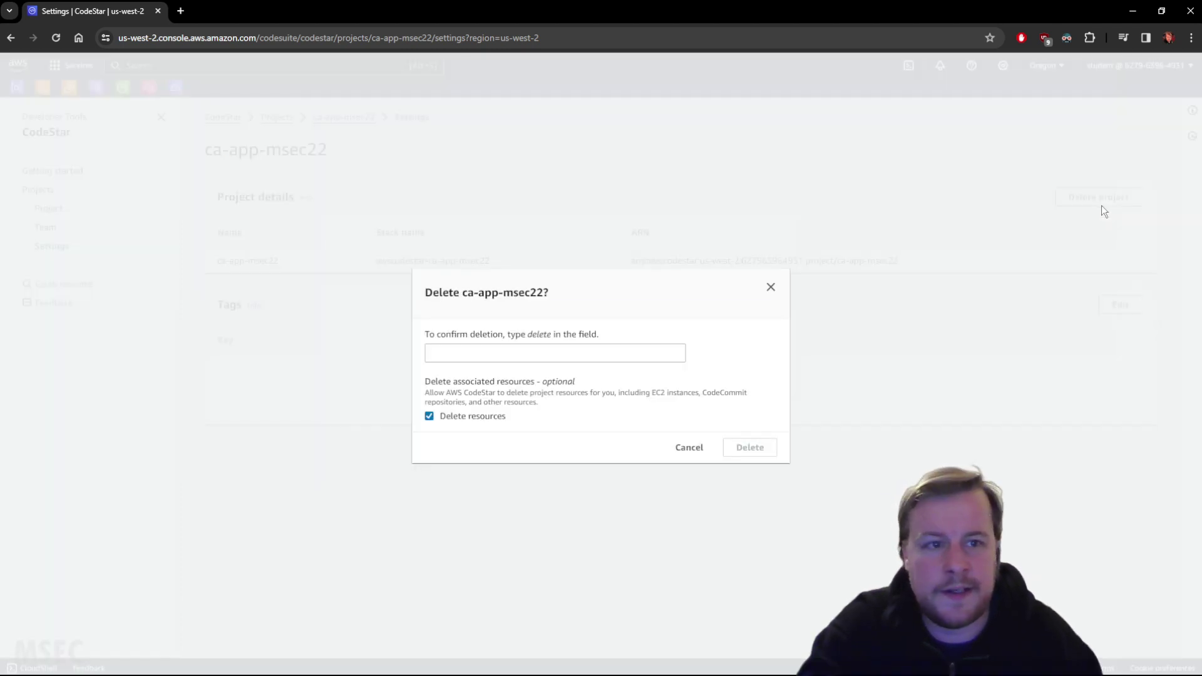
double_click(534, 336)
key("ctrl+c")
left_click(515, 358)
key("ctrl+v")
key("BackSpace")
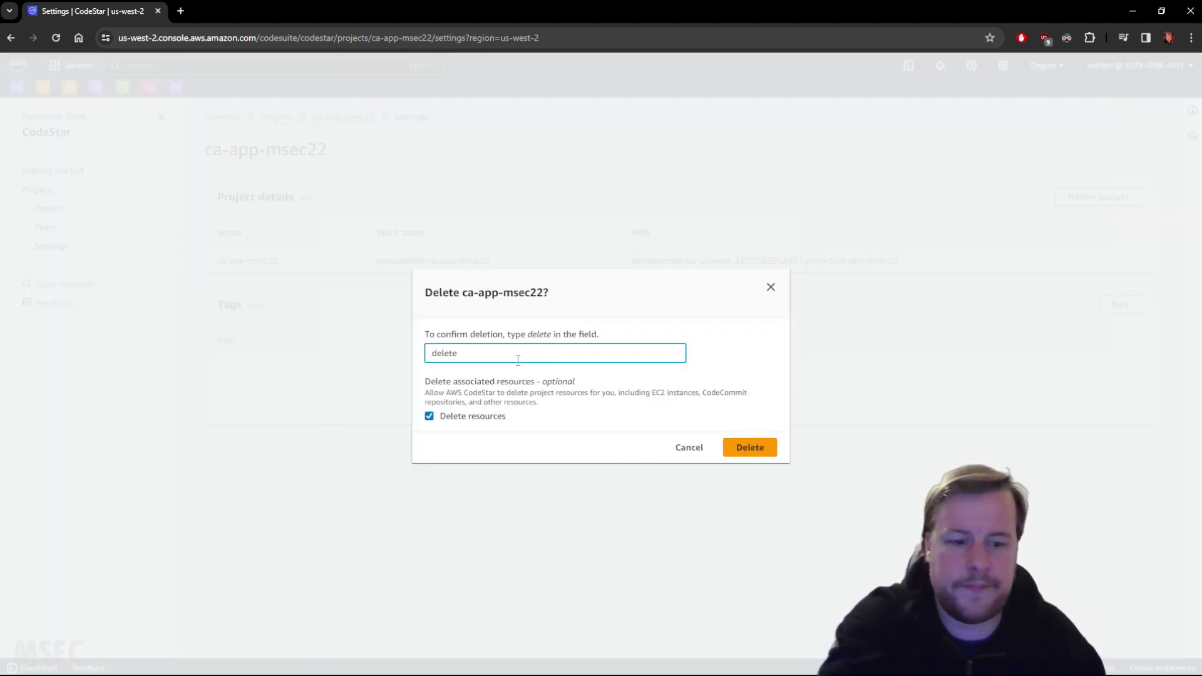
left_click(753, 447)
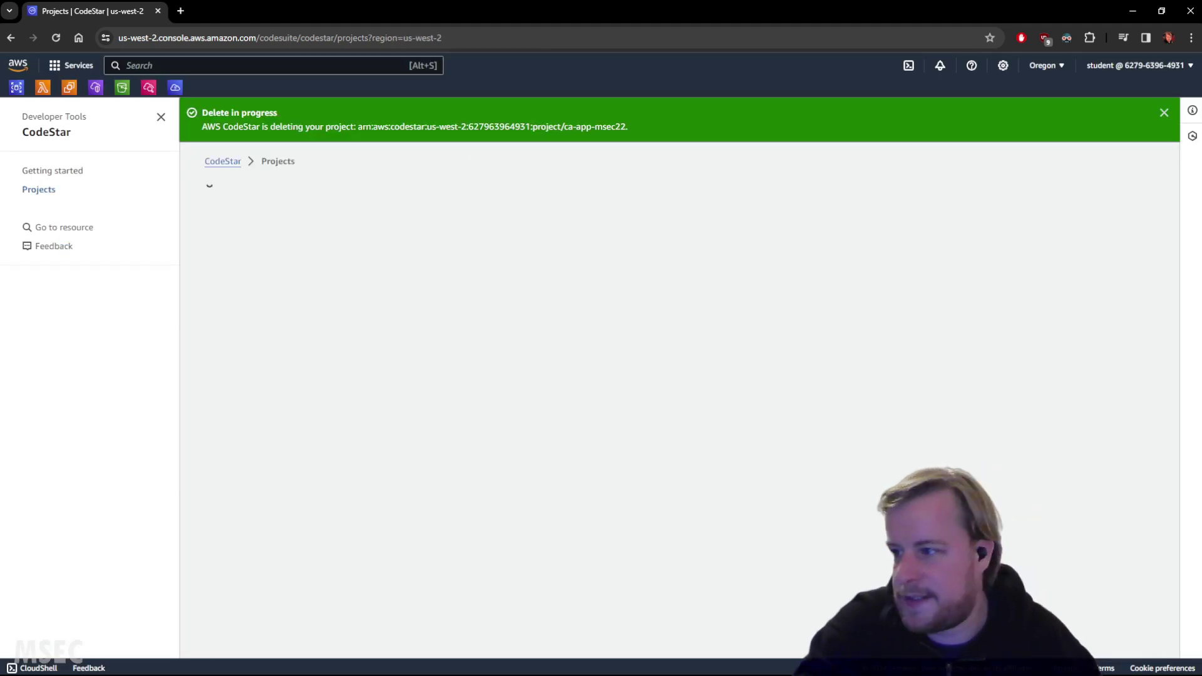